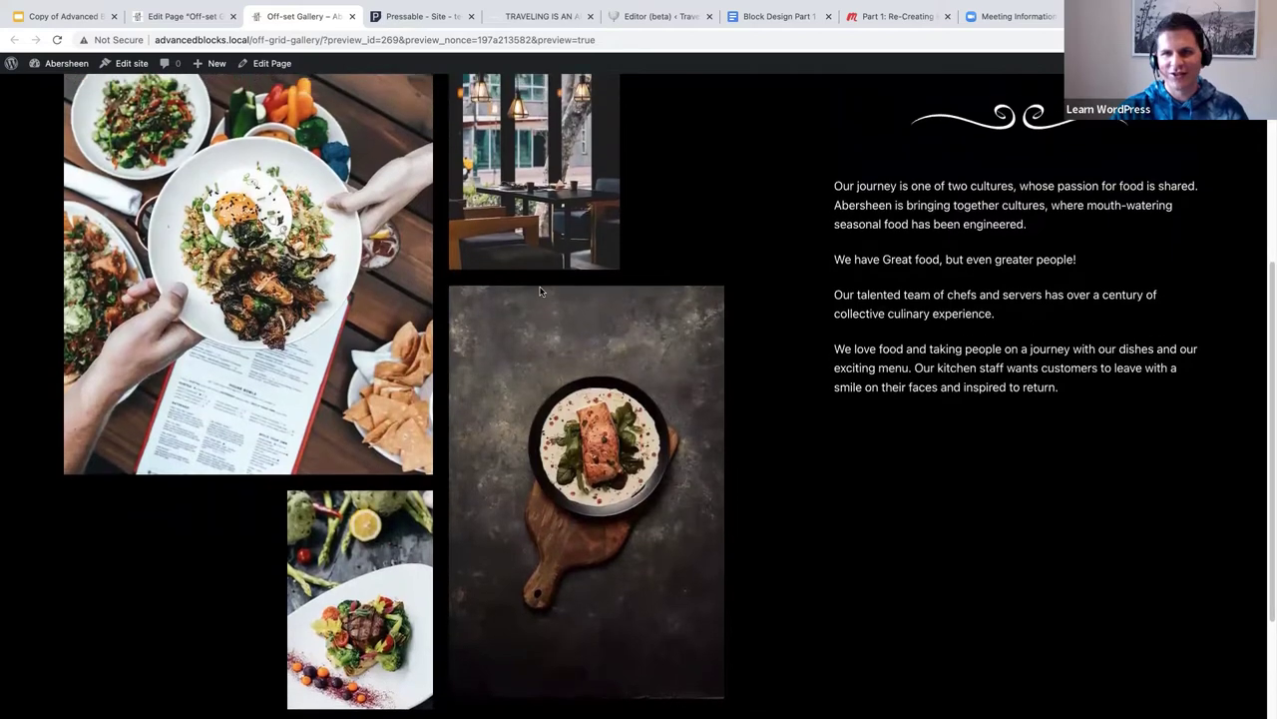
Leave the gallery preview and open the Off-set Gallery page for editing from the site's Pages list.
scroll(540, 291, "up", 3)
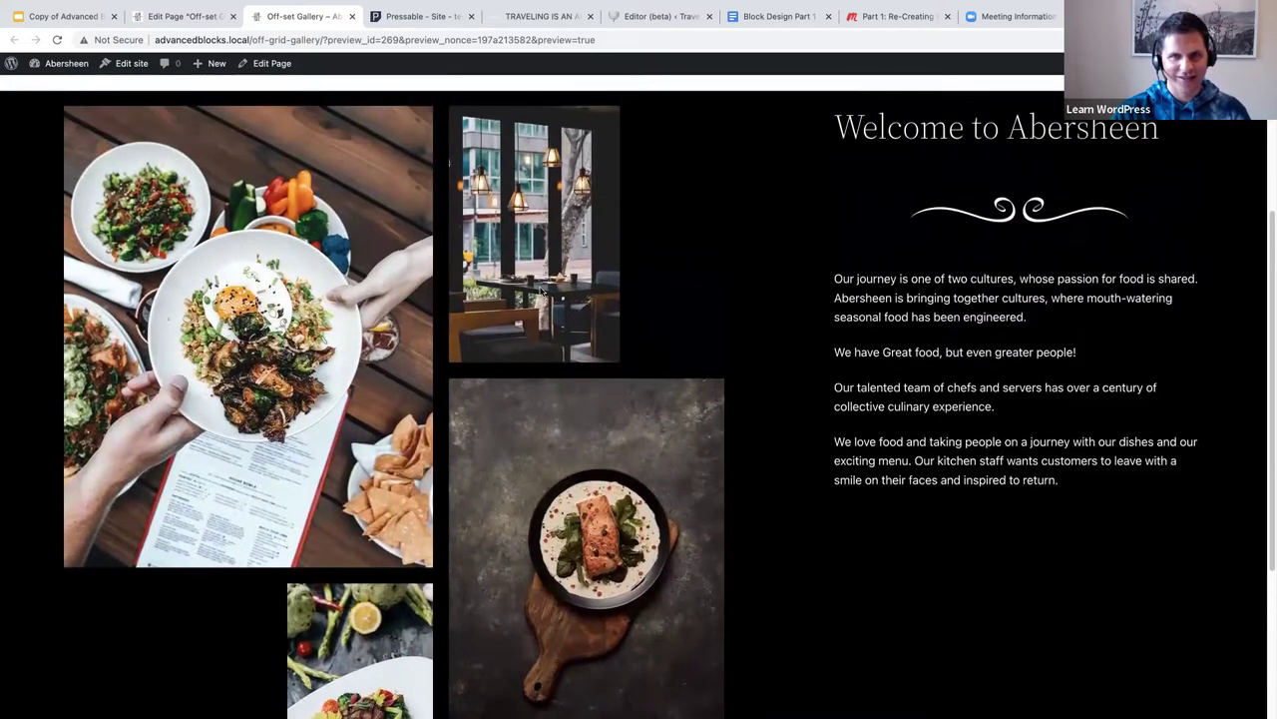
scroll(539, 292, "up", 6)
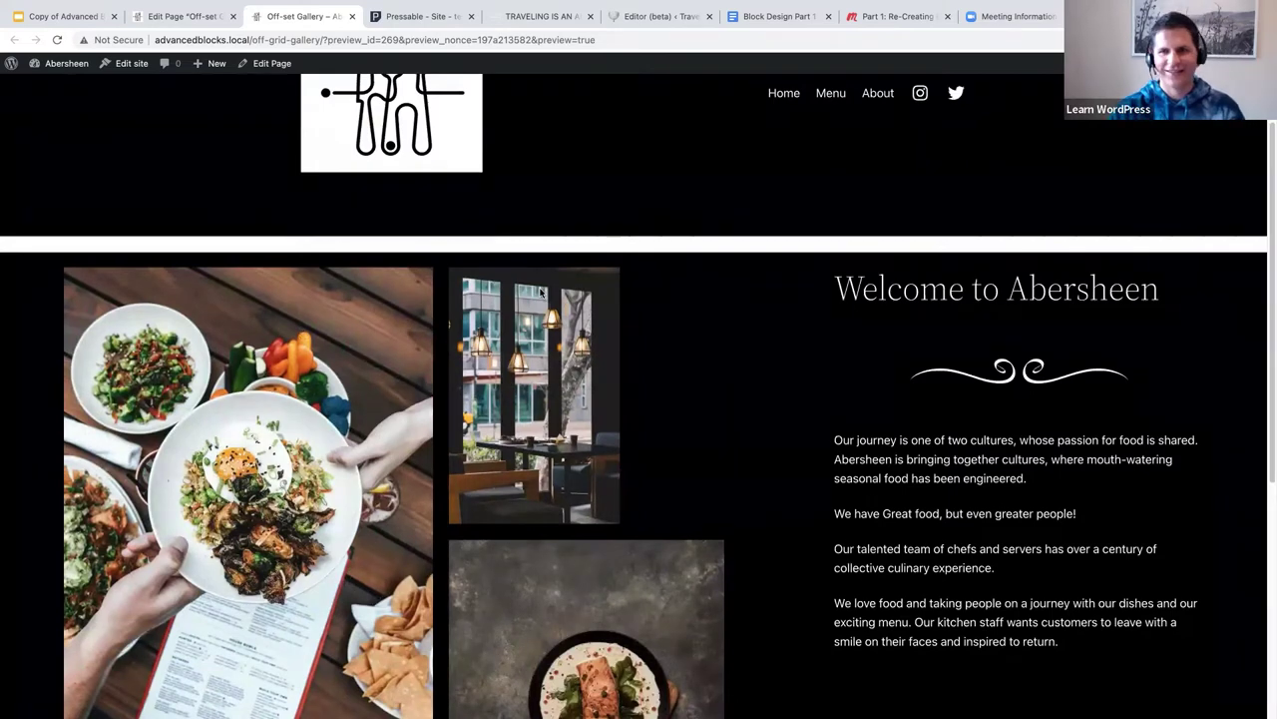
scroll(540, 291, "down", 3)
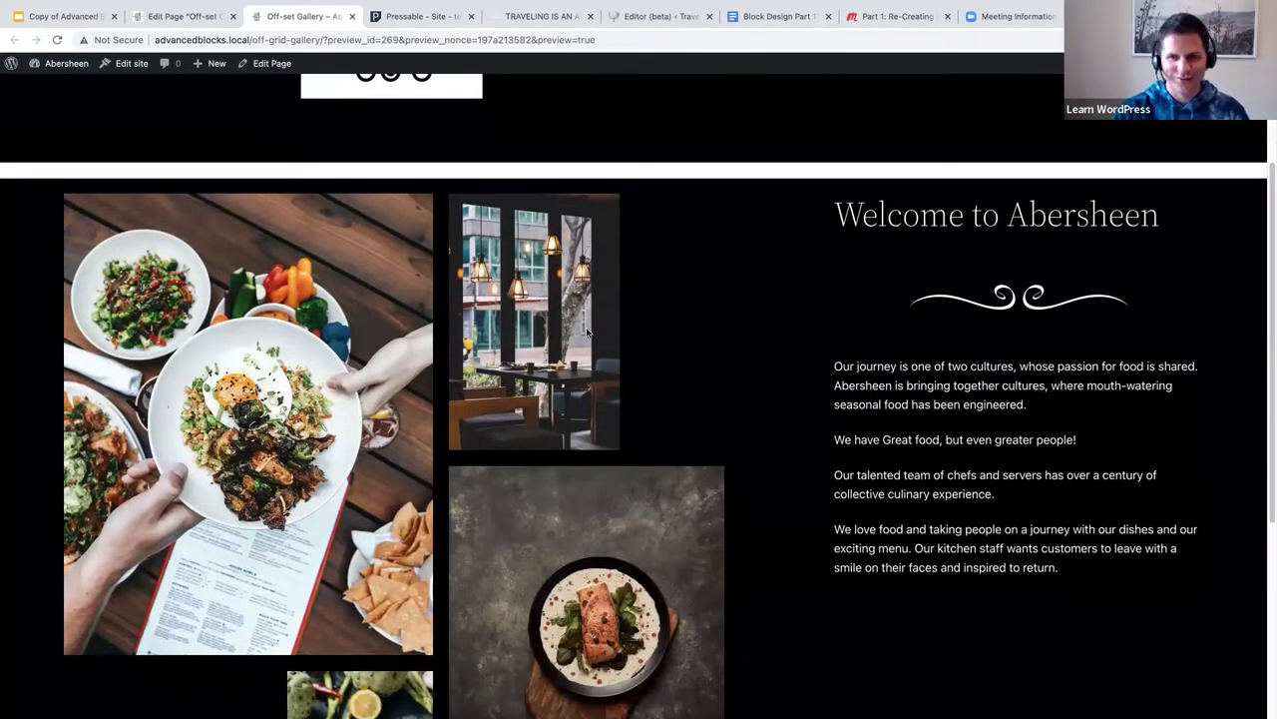
scroll(585, 332, "down", 3)
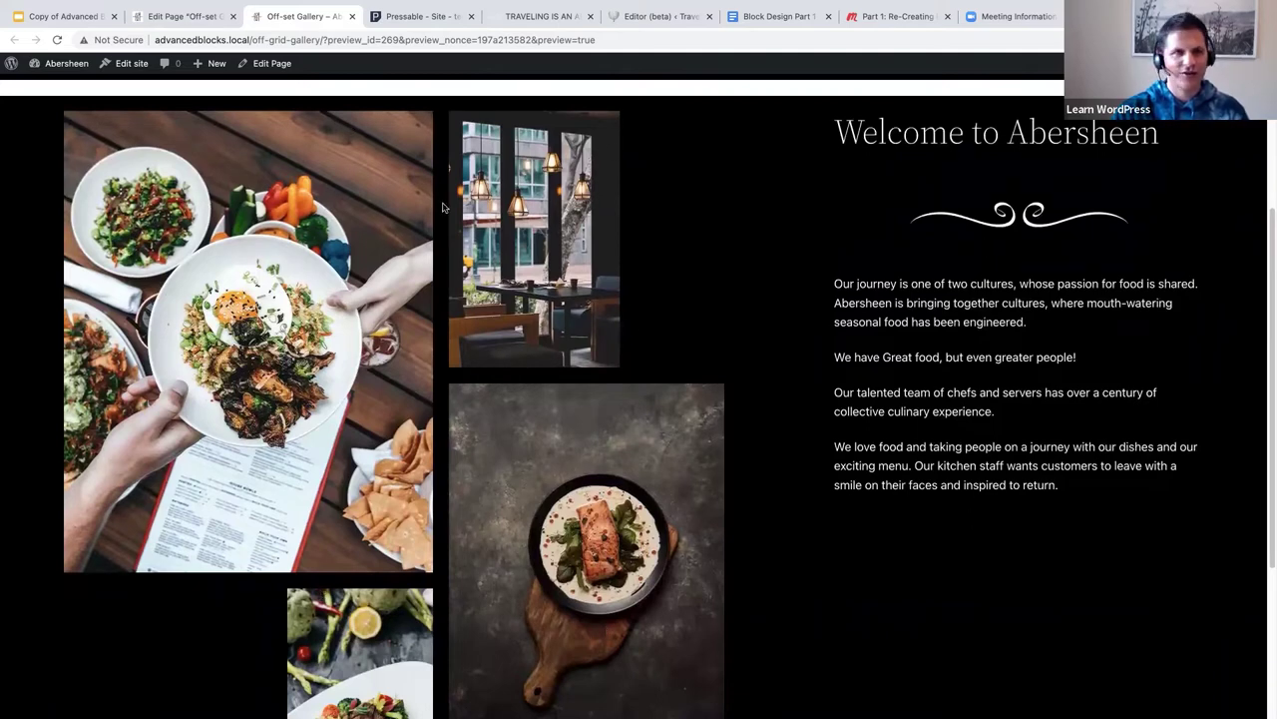
left_click(177, 16)
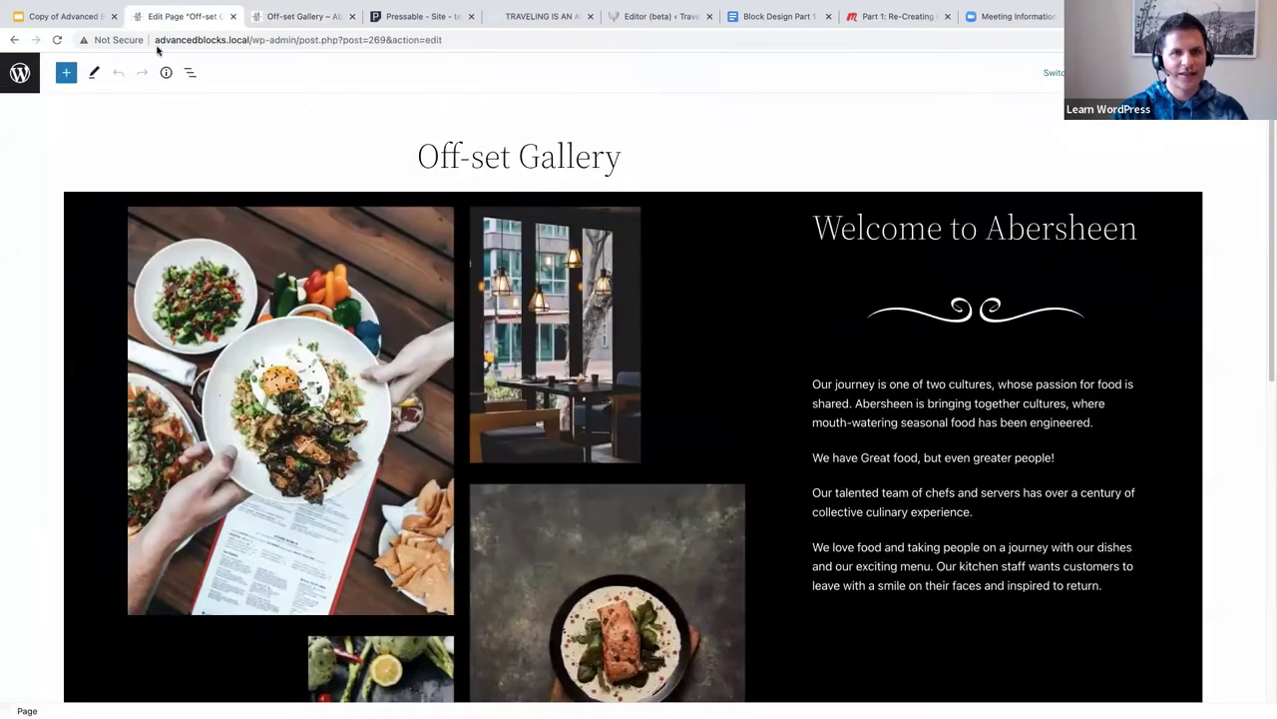
left_click(20, 75)
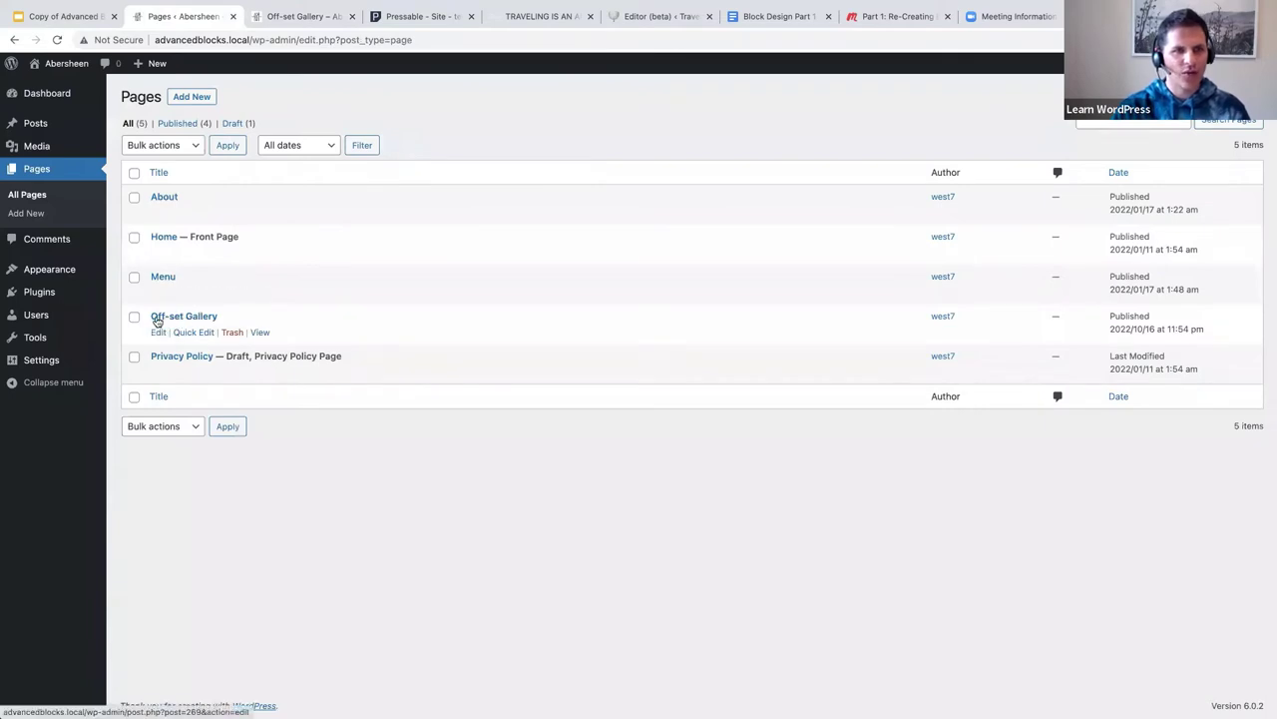
left_click(183, 316)
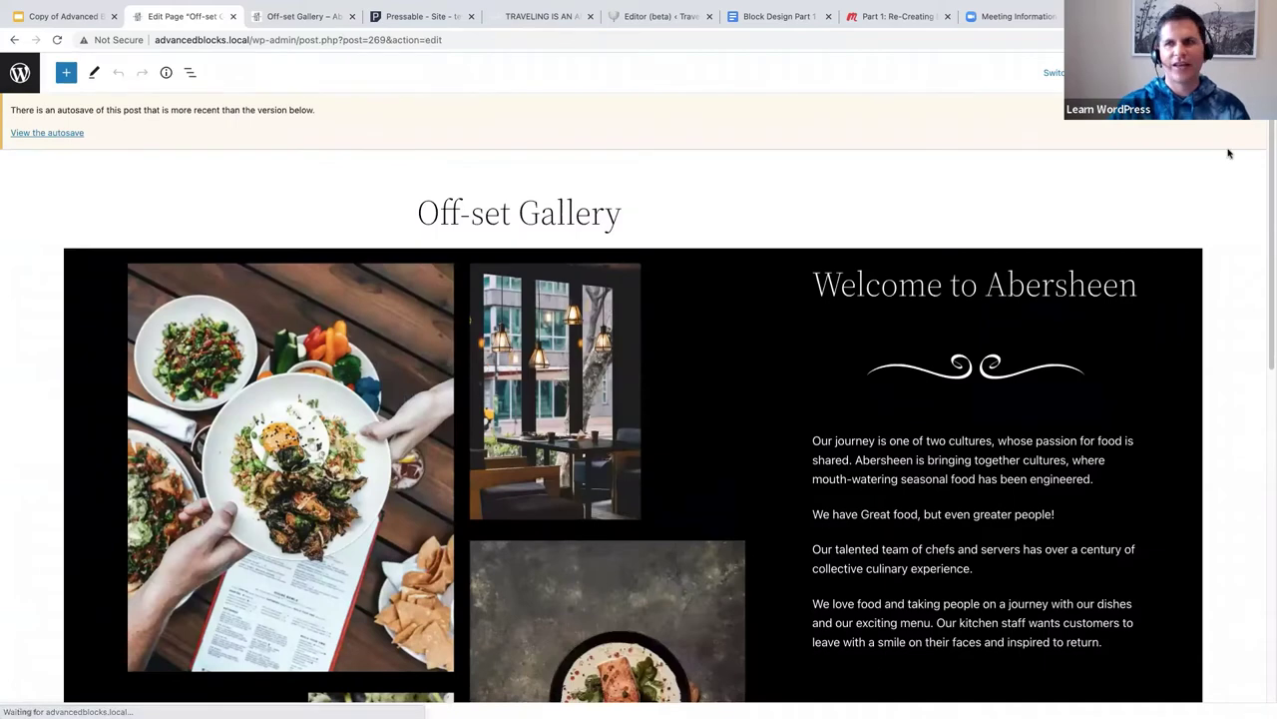
Insert a Columns block with the 33 / 33 / 33 variation below the black gallery group at the end of the page.
scroll(597, 307, "down", 5)
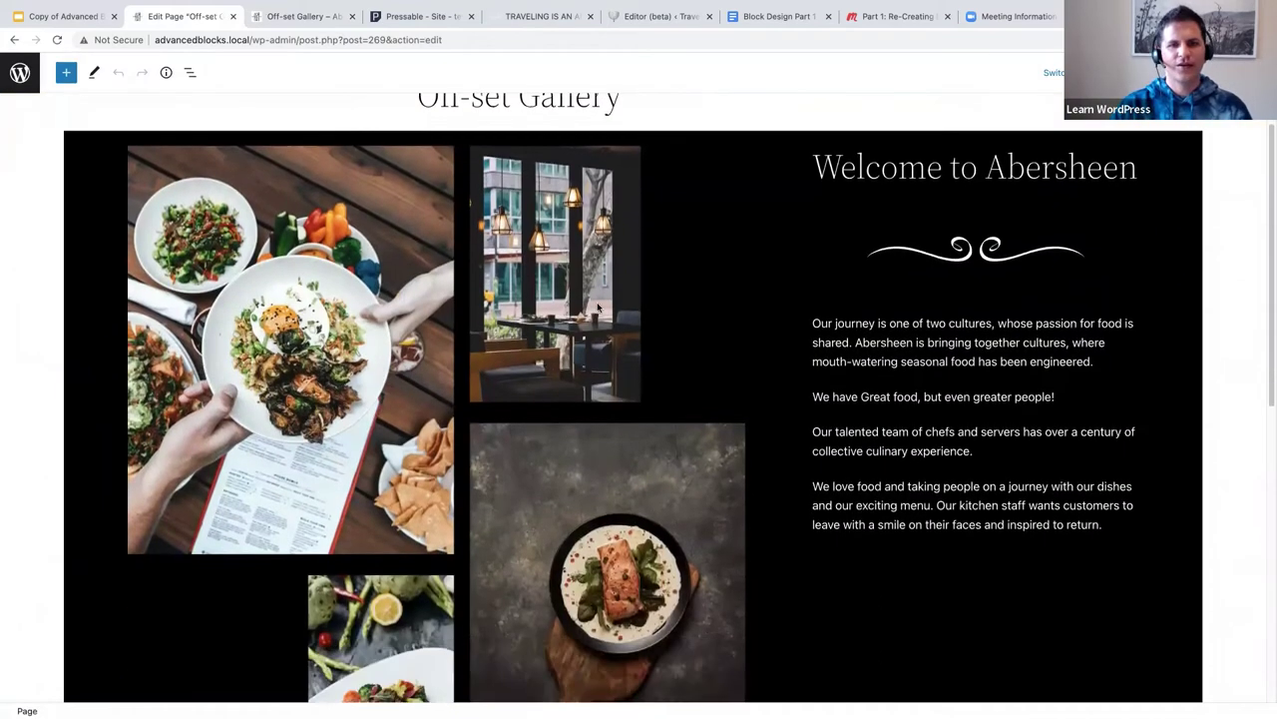
scroll(595, 307, "down", 8)
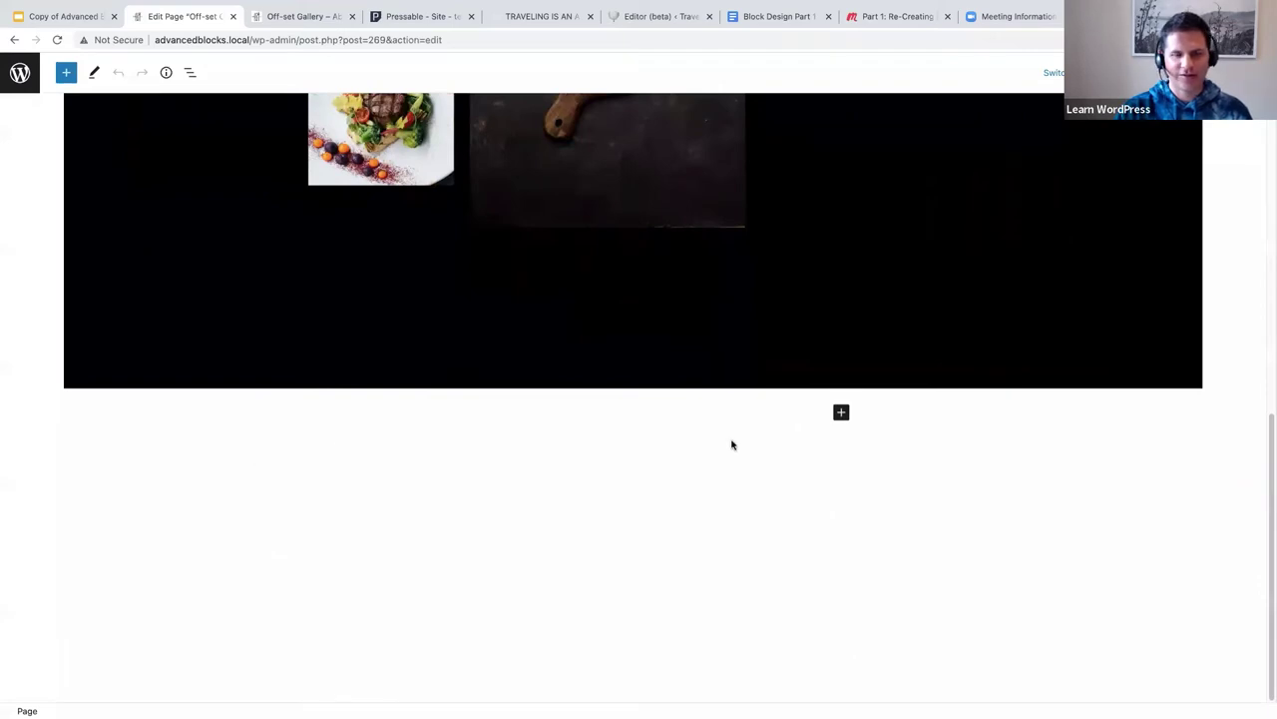
left_click(841, 413)
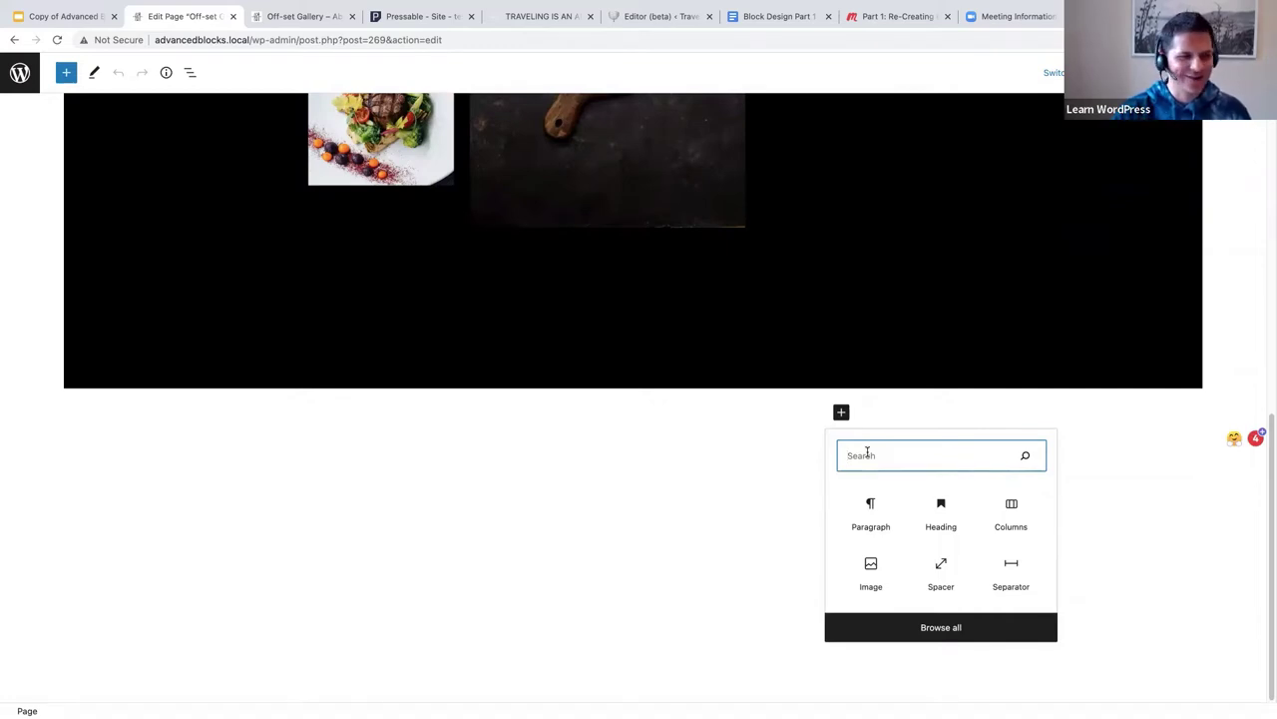
left_click(1012, 506)
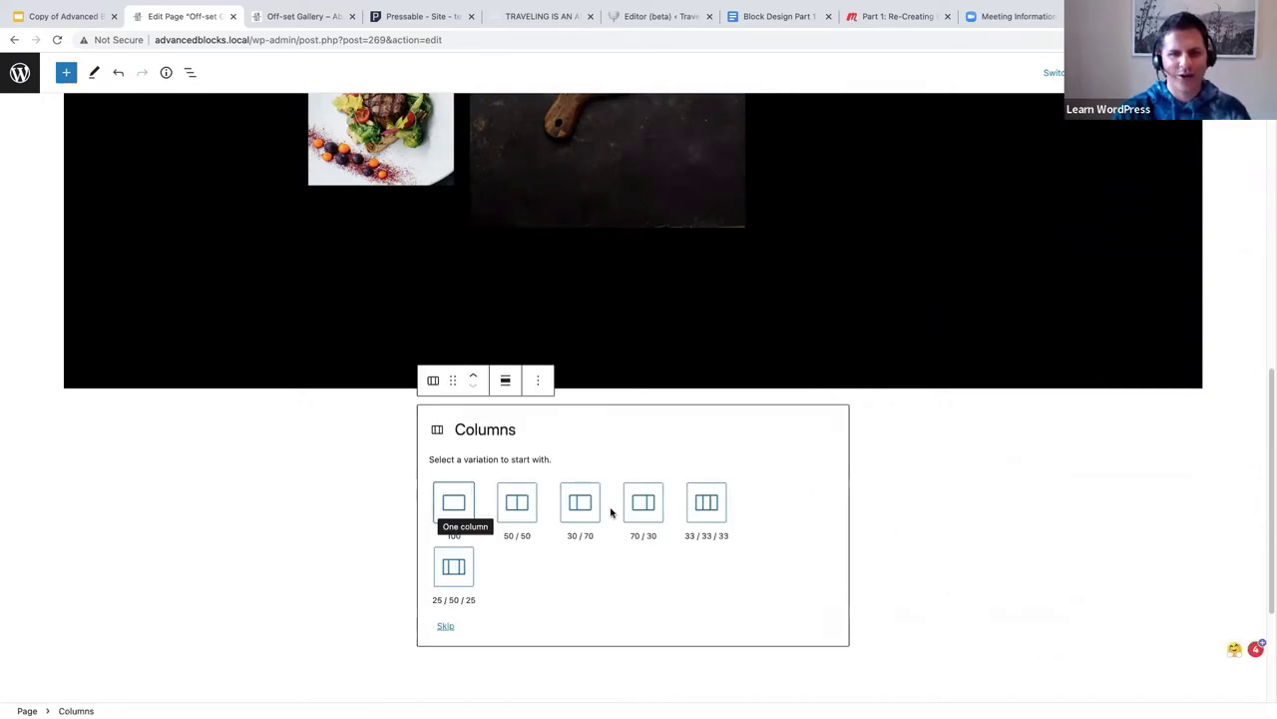
left_click(704, 504)
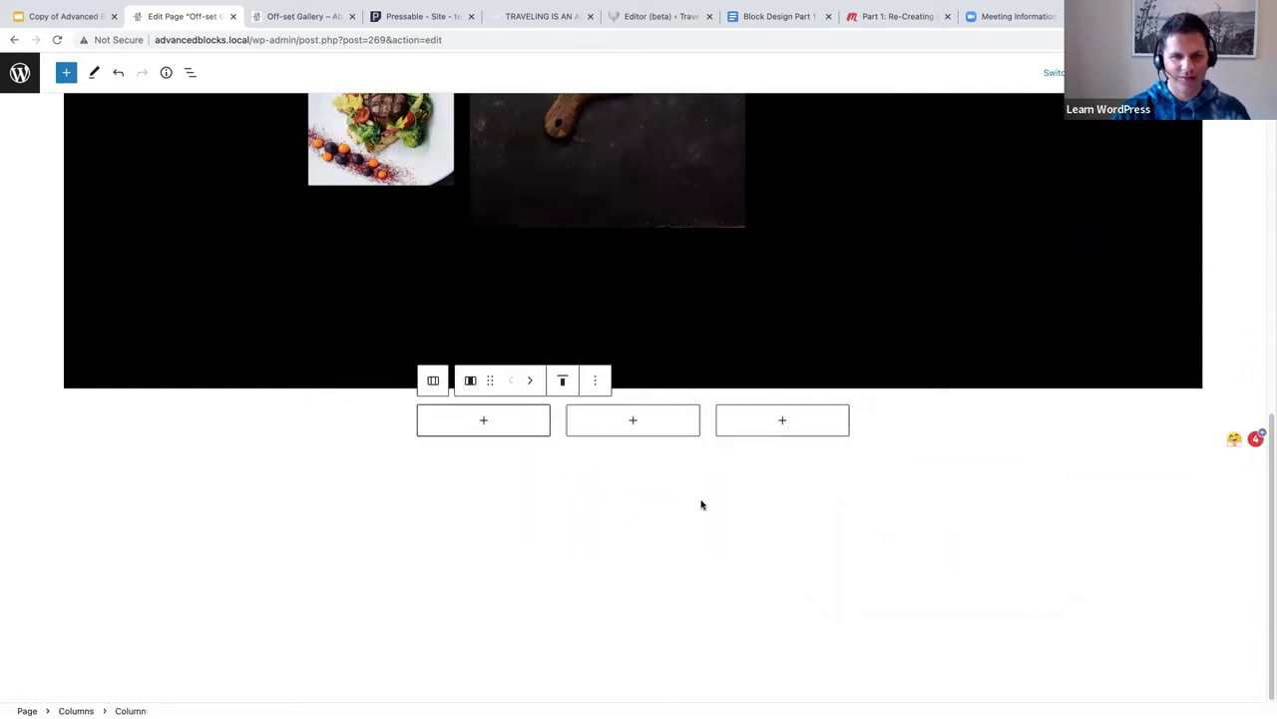
left_click(464, 424)
left_click(596, 419)
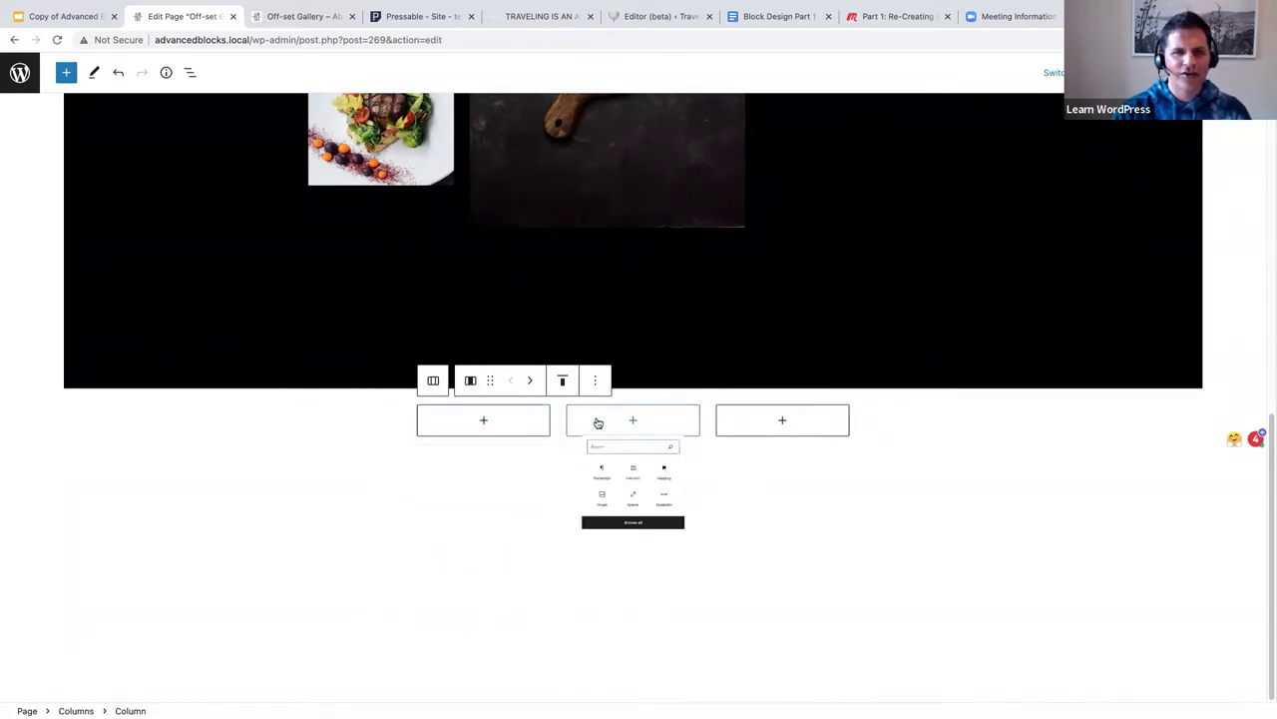
left_click(742, 427)
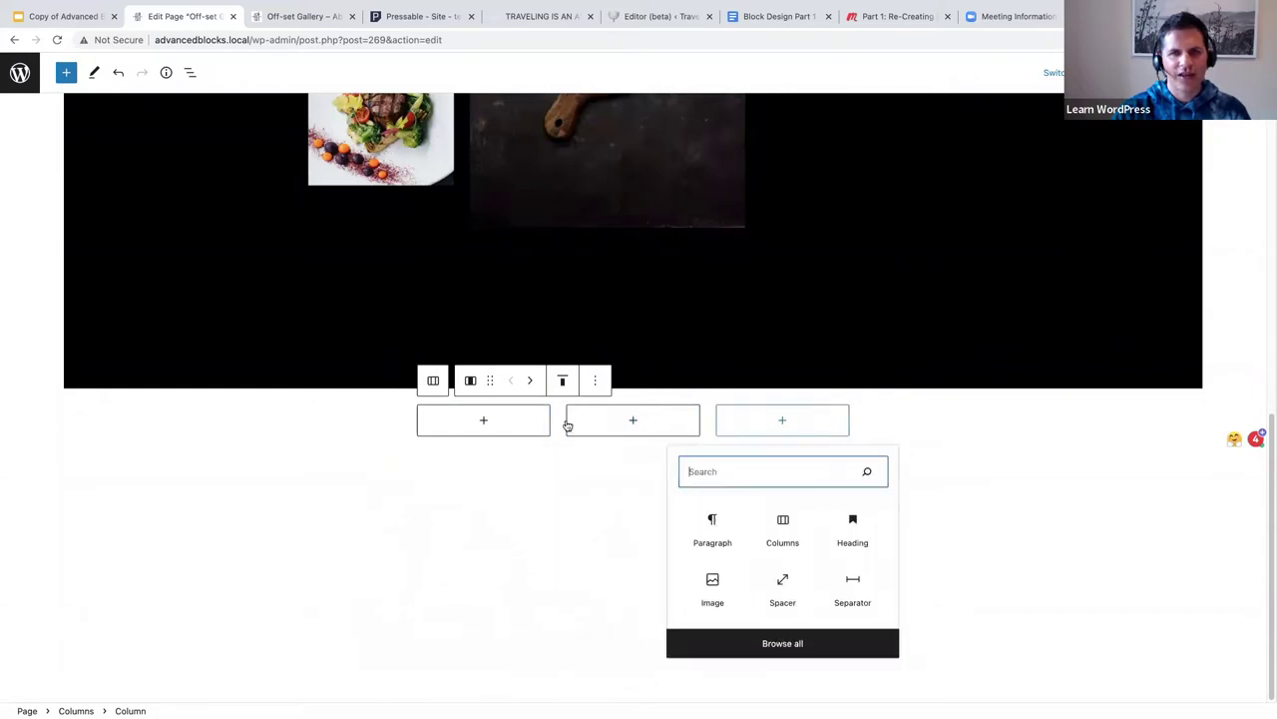
Show the page's block structure, select the whole new Columns block and set its alignment to Full width.
left_click(189, 73)
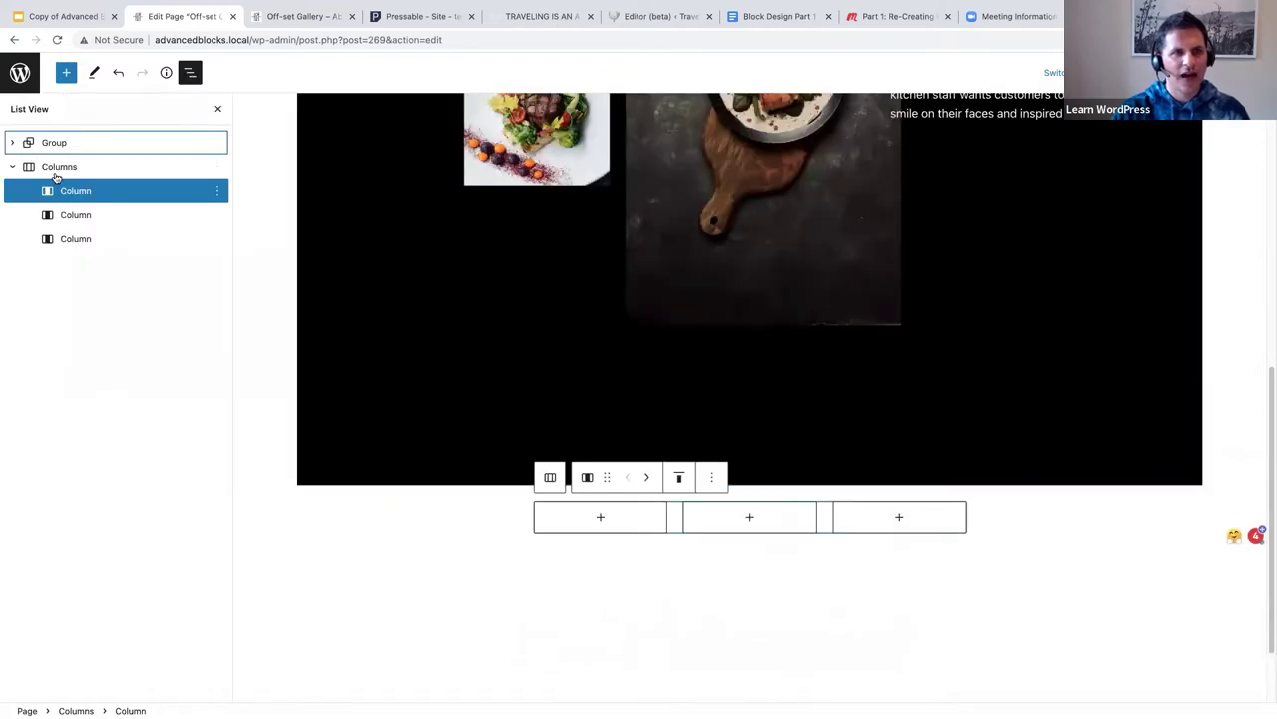
left_click(55, 169)
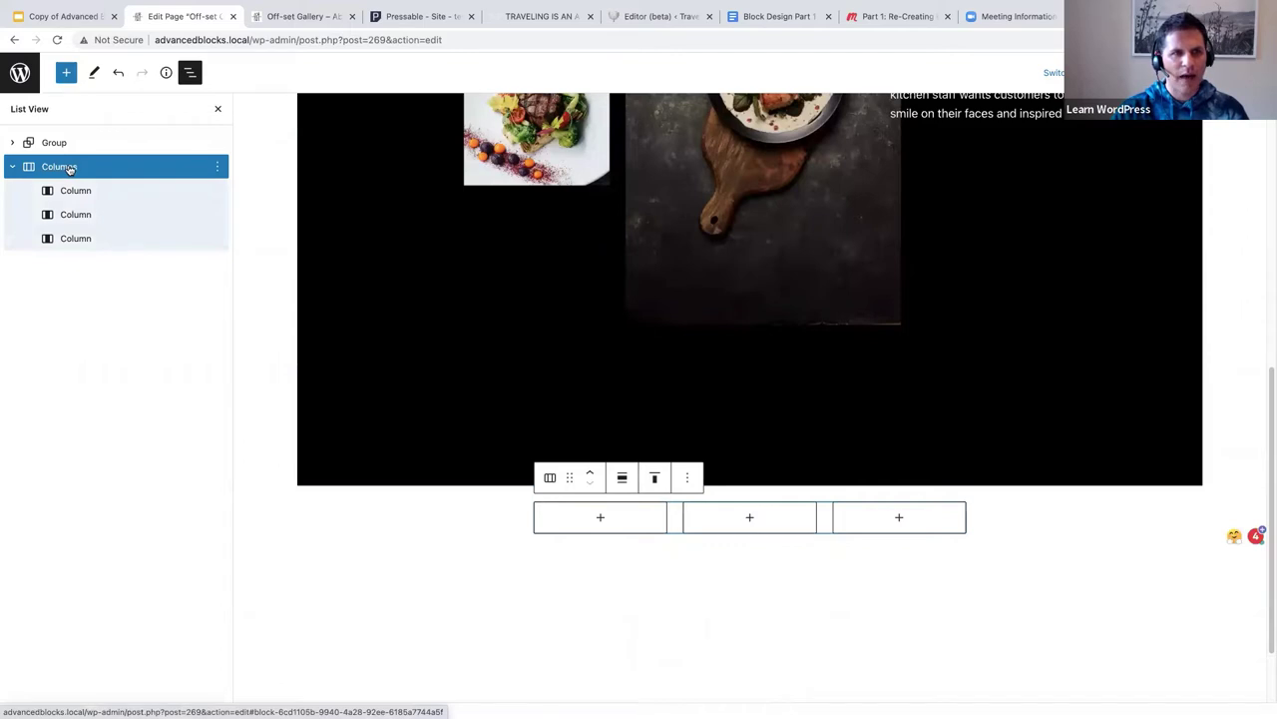
left_click(617, 480)
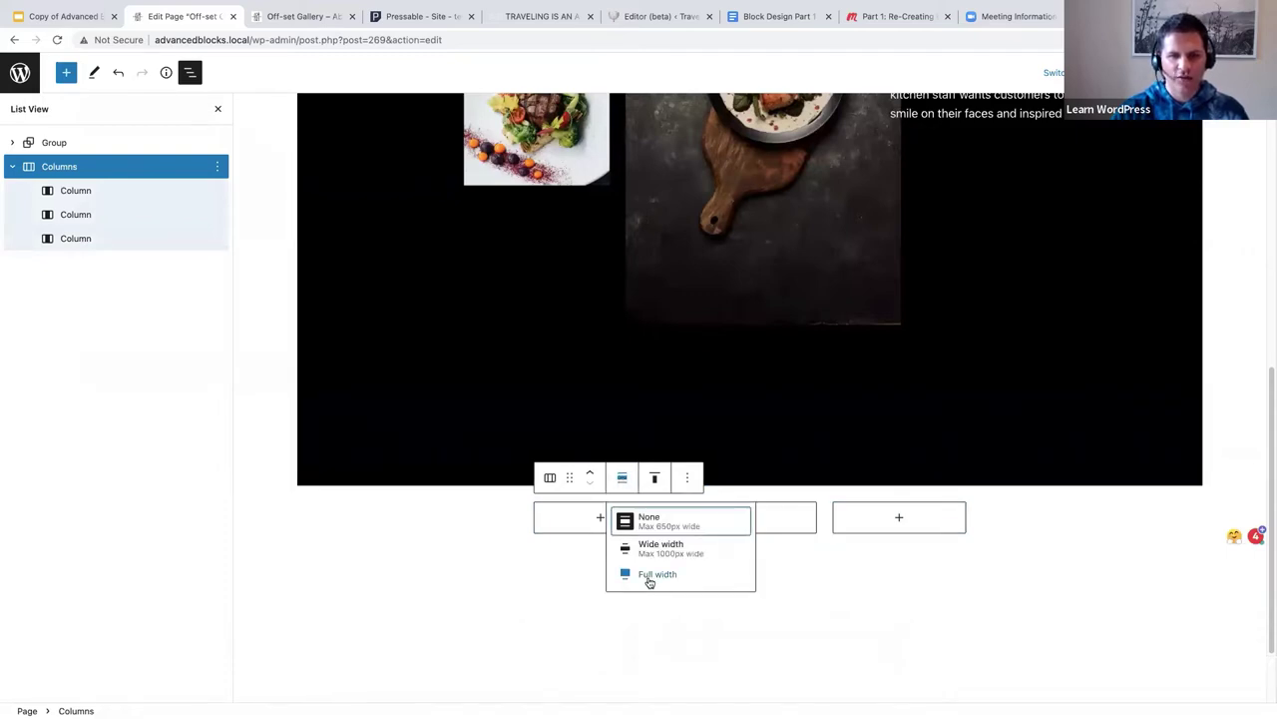
left_click(648, 577)
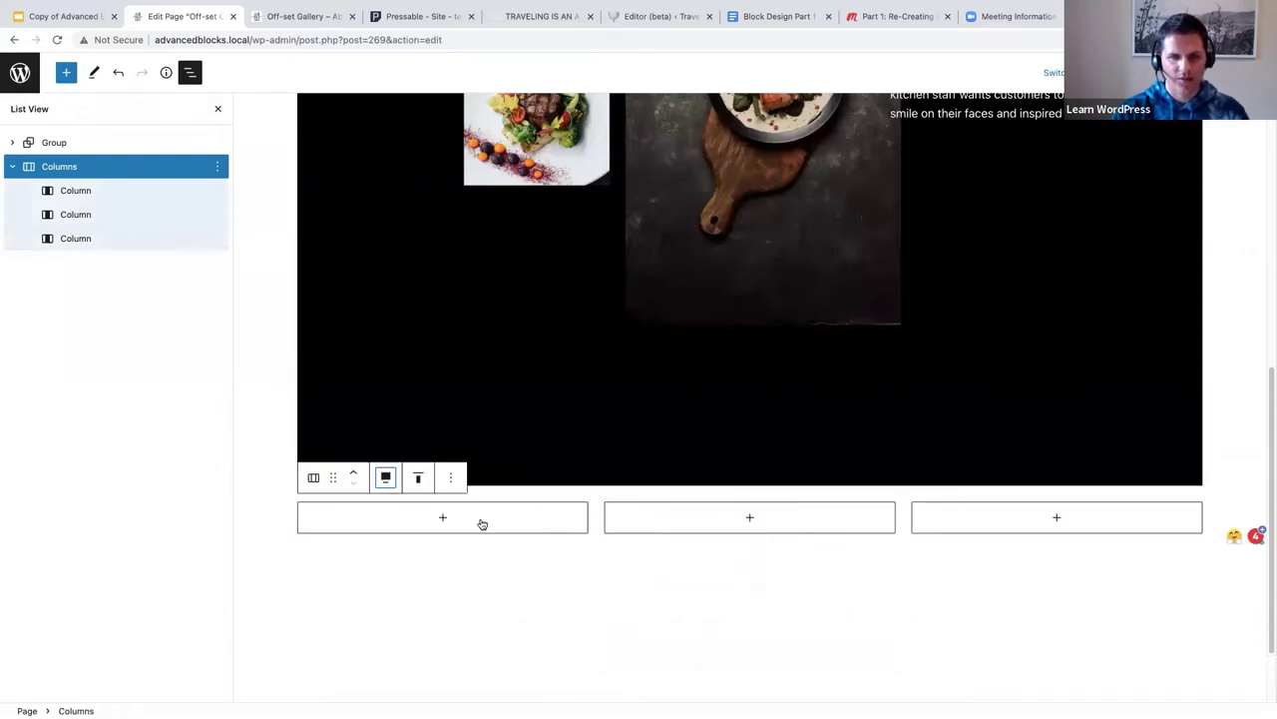
Add an Image block to the first column using the media library photo of hands holding a plate over a menu.
scroll(503, 521, "down", 2)
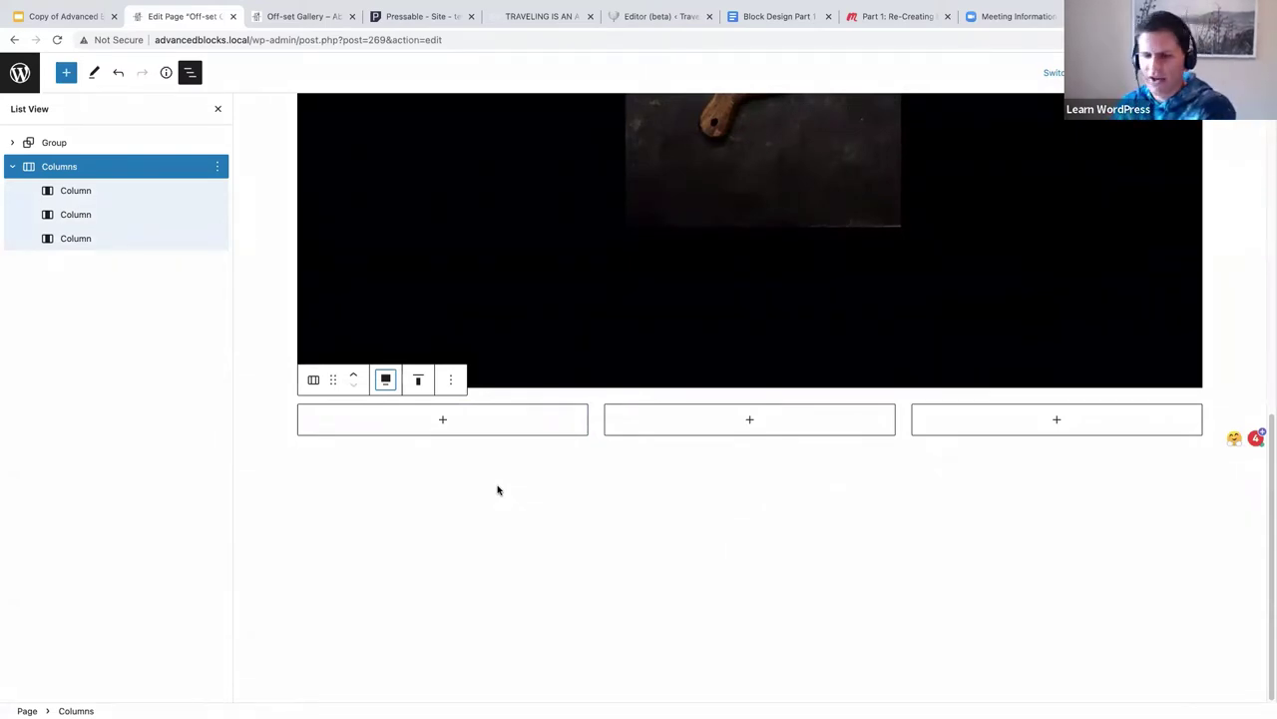
left_click(444, 421)
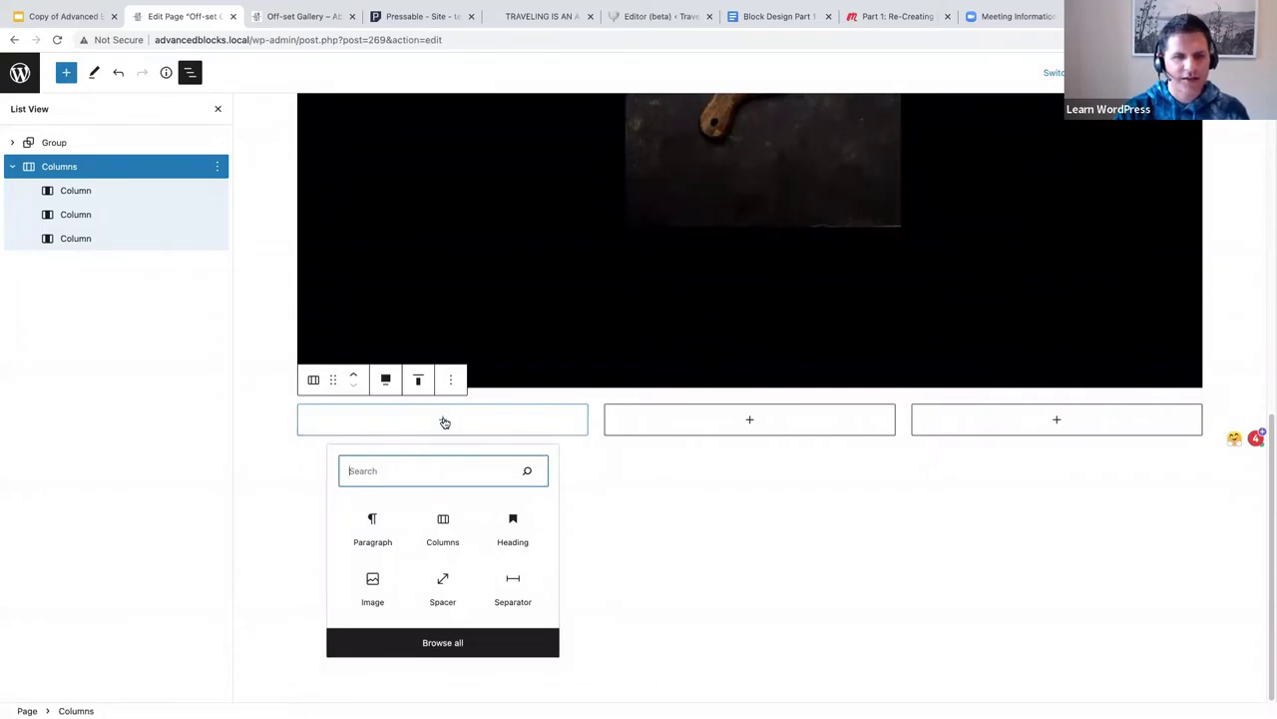
left_click(372, 581)
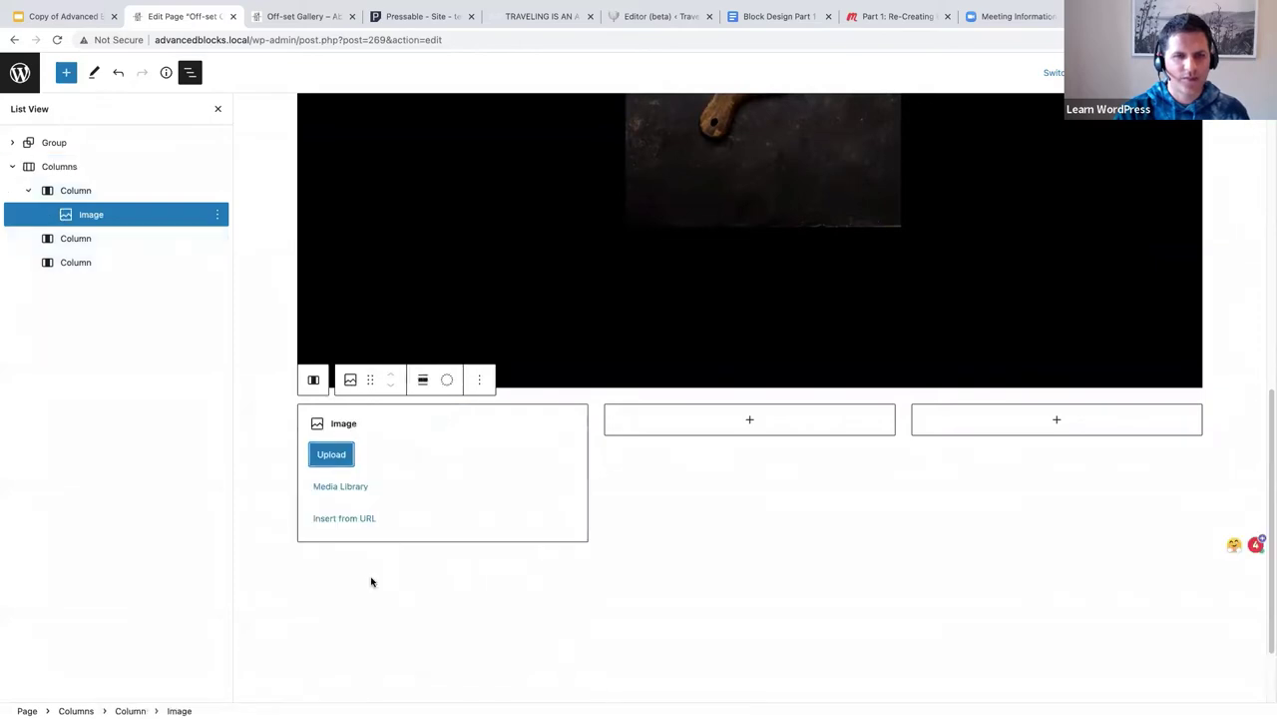
left_click(337, 488)
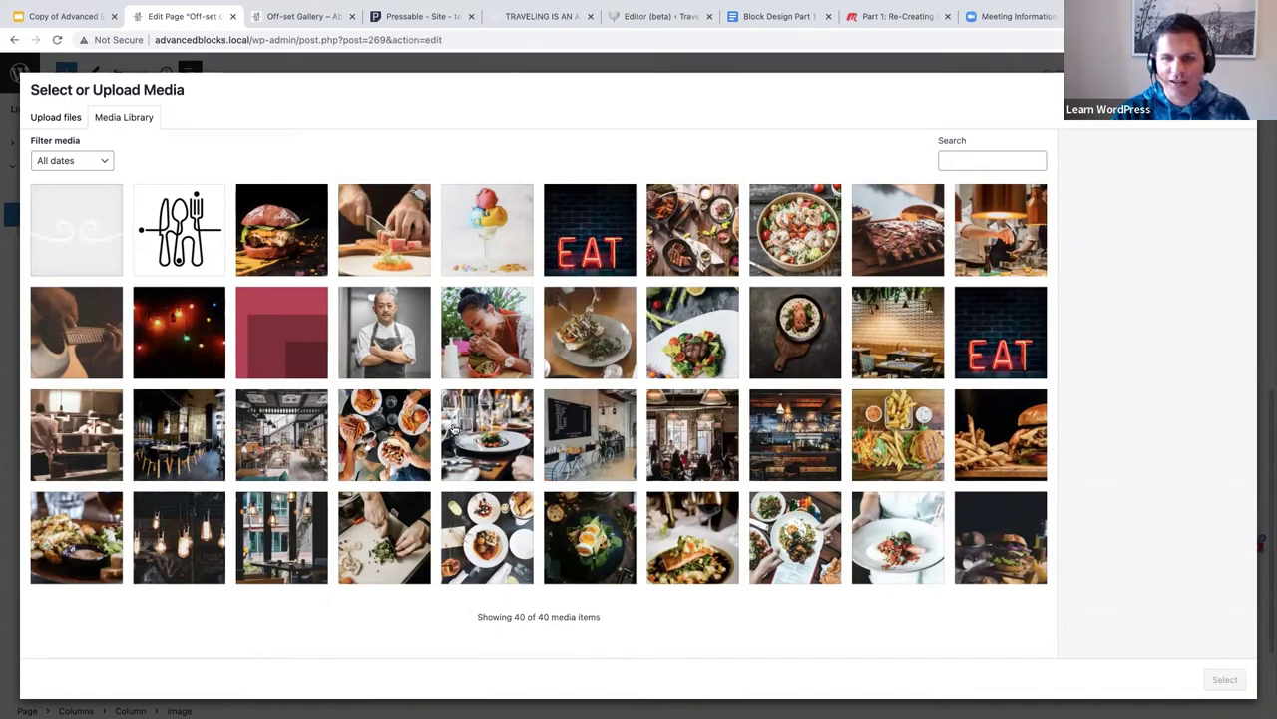
left_click(812, 526)
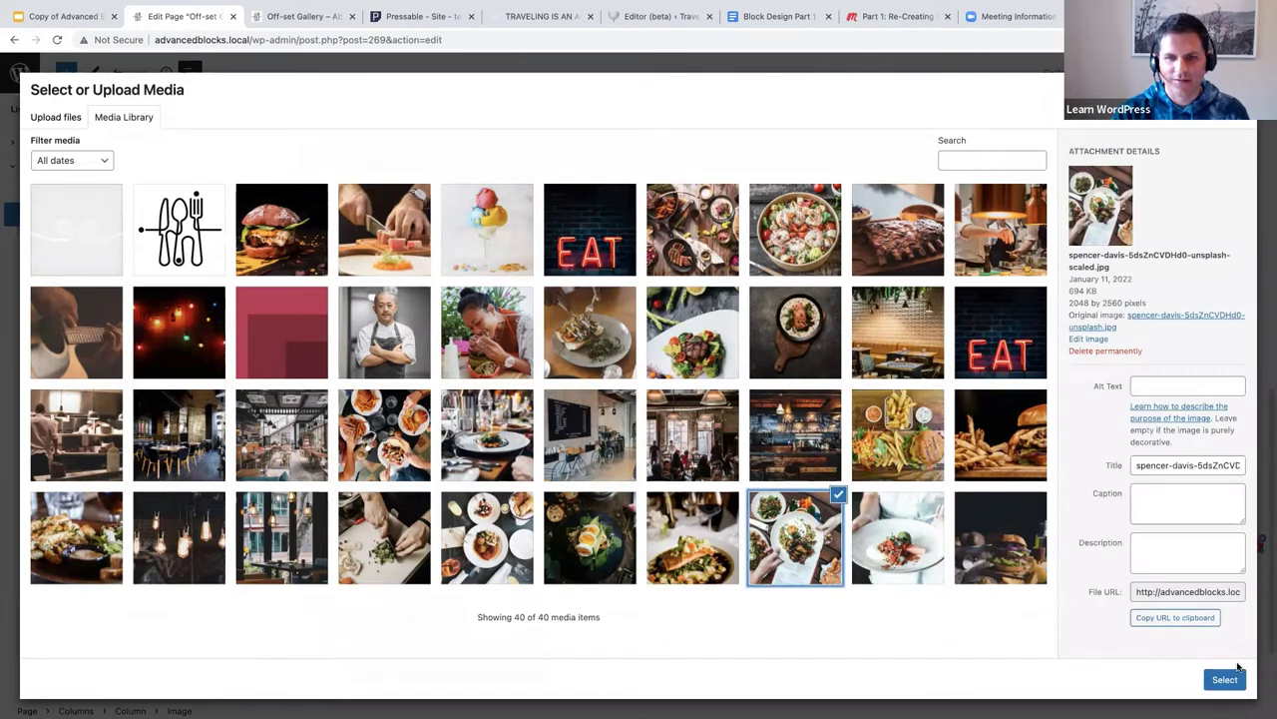
left_click(1225, 678)
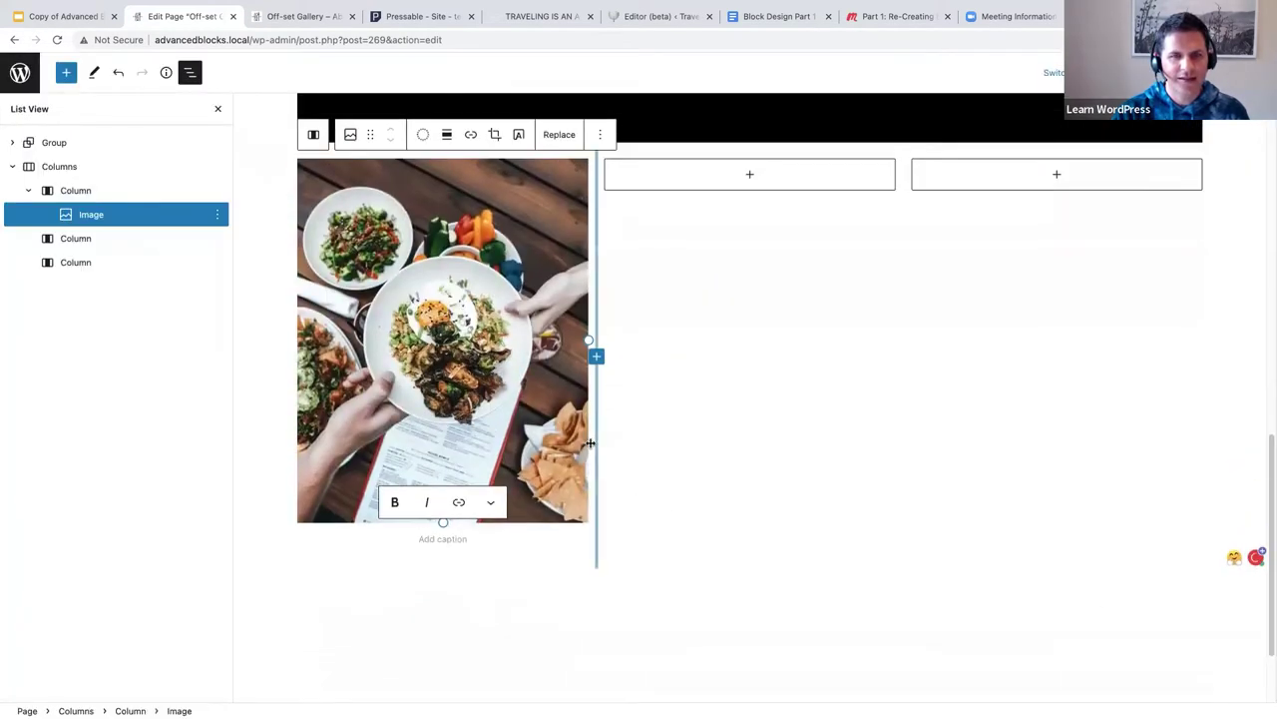
Add a second Image block below the first photo, using the media library picture of steak and vegetables on a white plate.
key("Return")
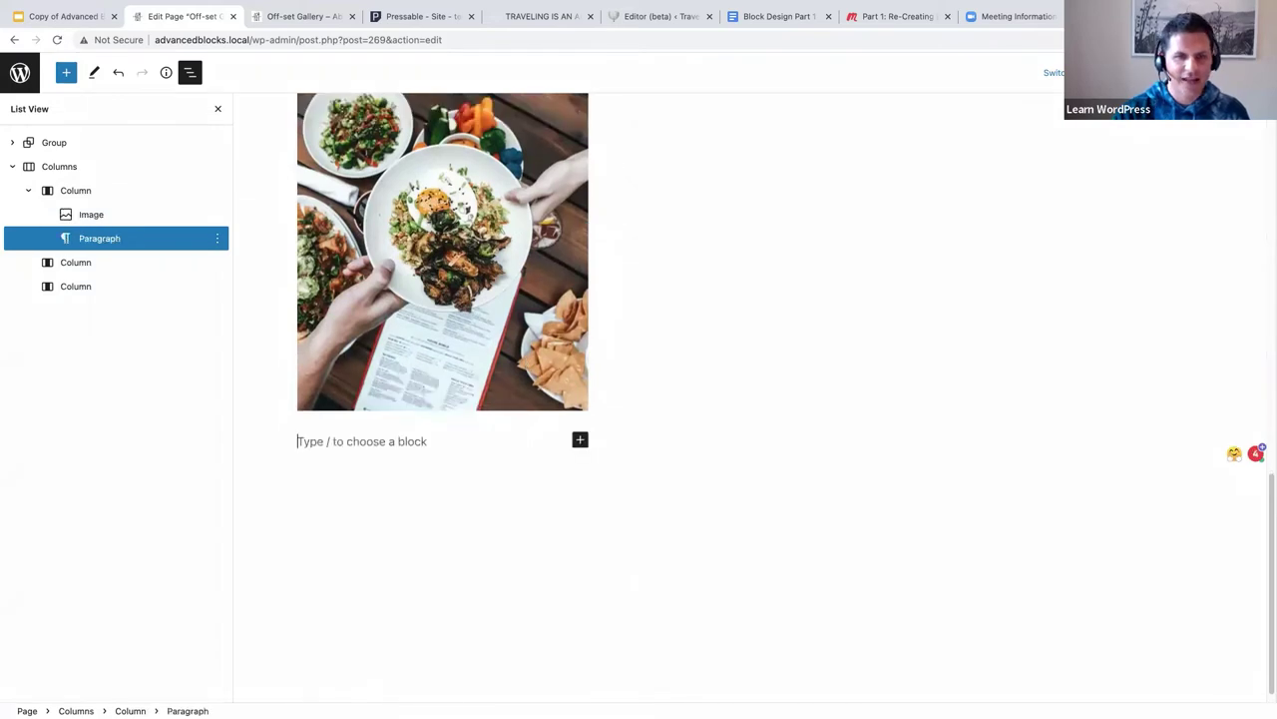
left_click(580, 440)
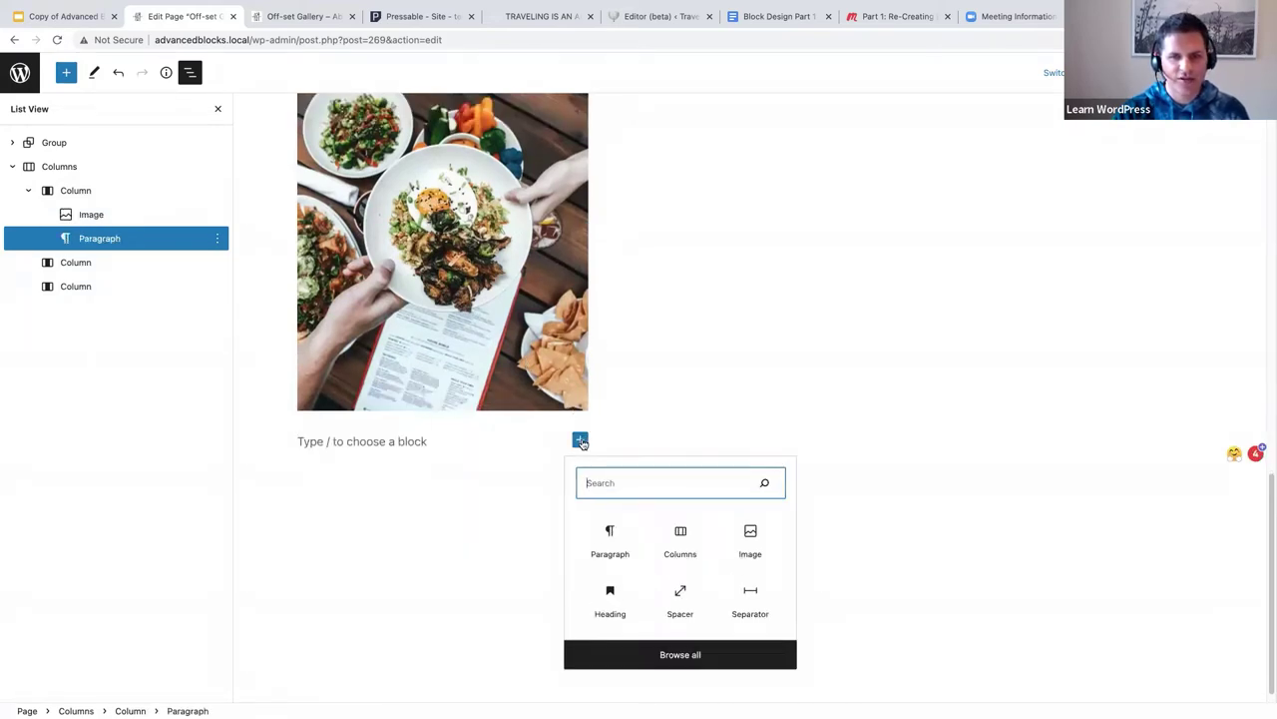
left_click(750, 536)
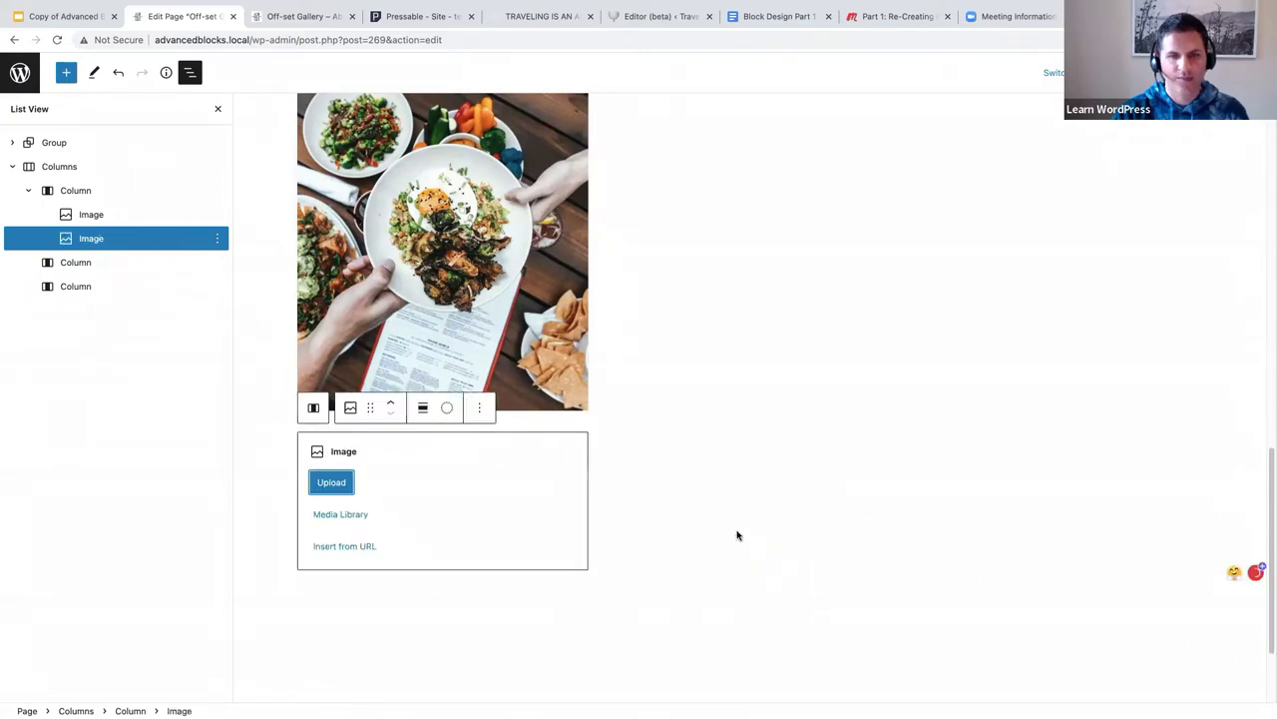
left_click(340, 514)
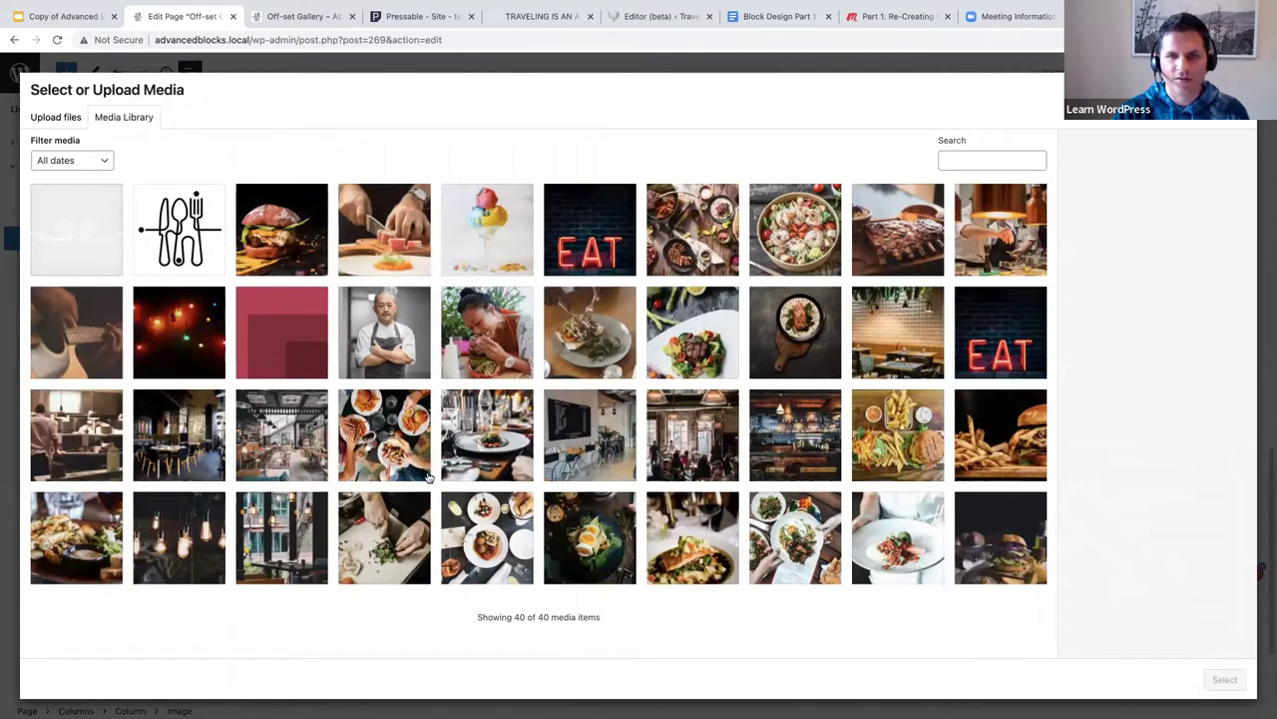
left_click(701, 353)
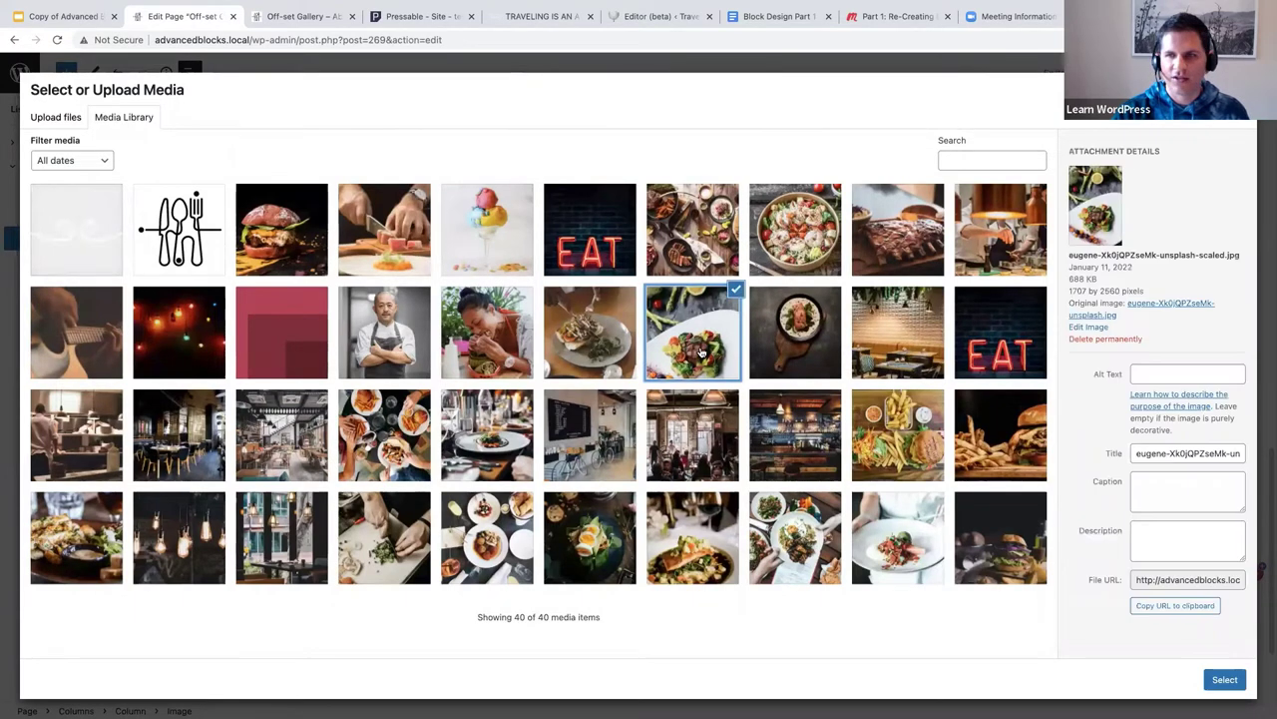
left_click(1220, 680)
Shrink the steak-and-vegetables image proportionally to about half the width of the first column.
scroll(745, 519, "up", 5)
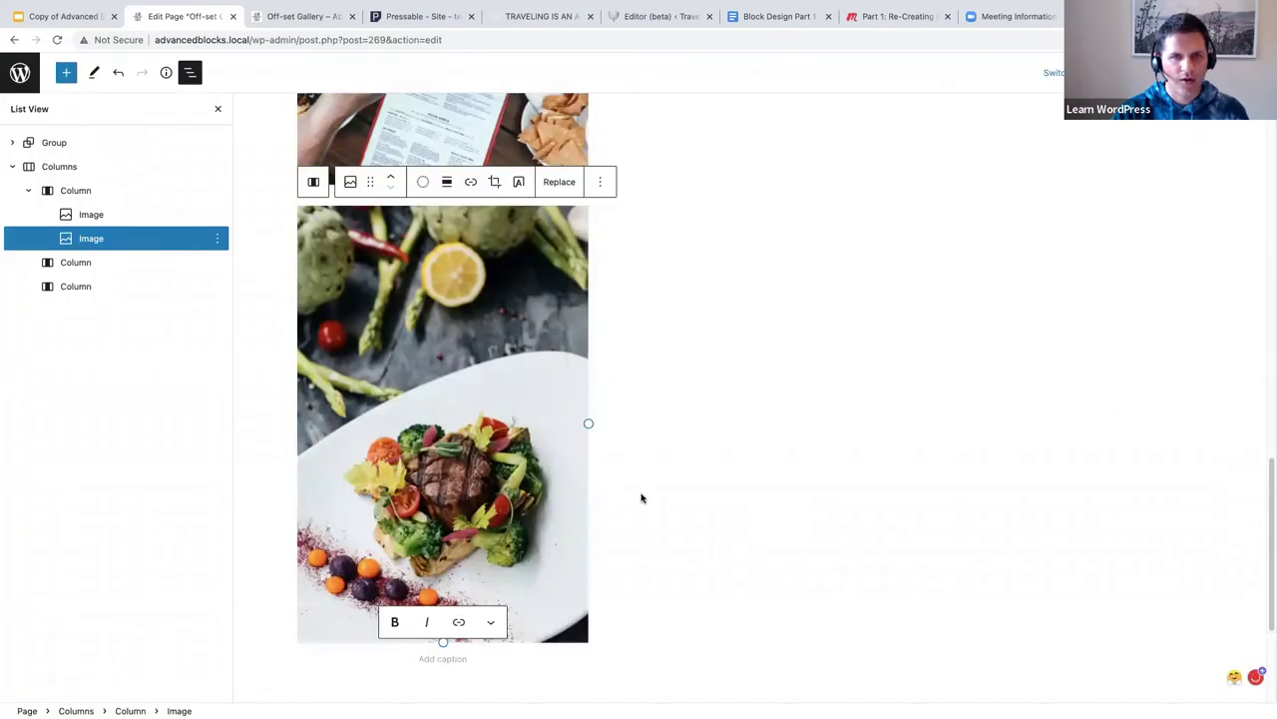
scroll(639, 498, "up", 5)
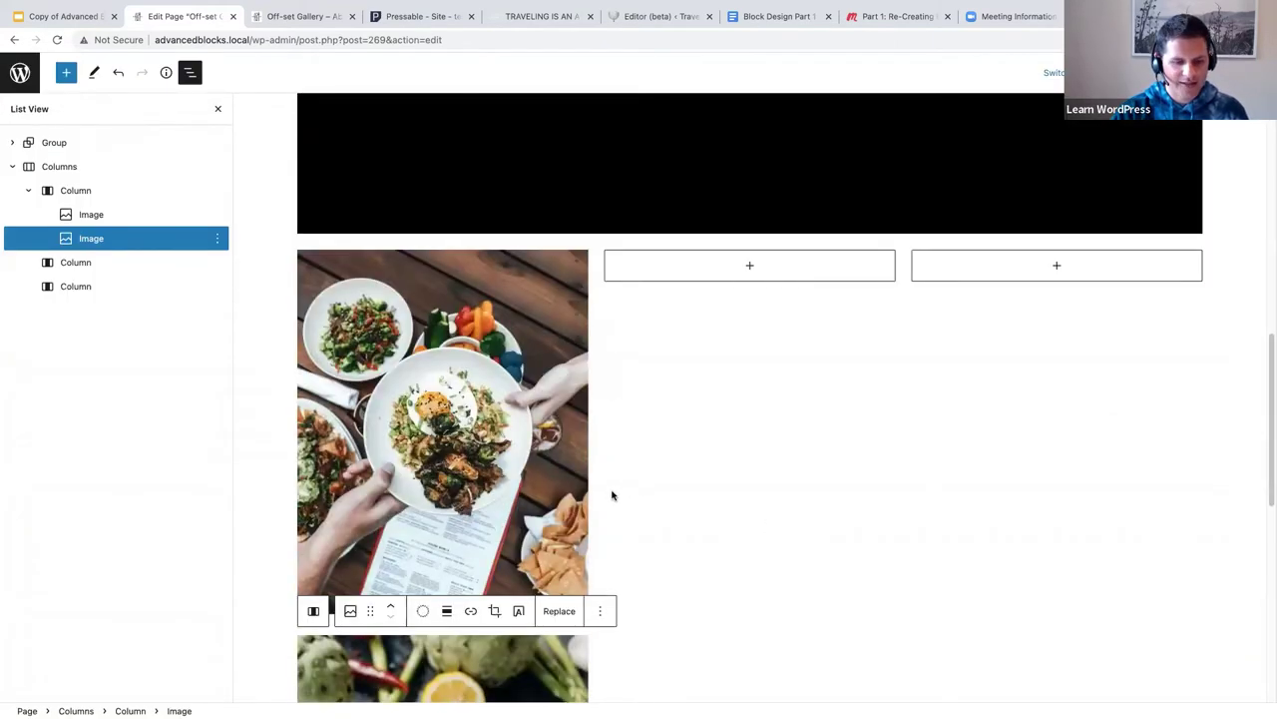
scroll(612, 495, "down", 5)
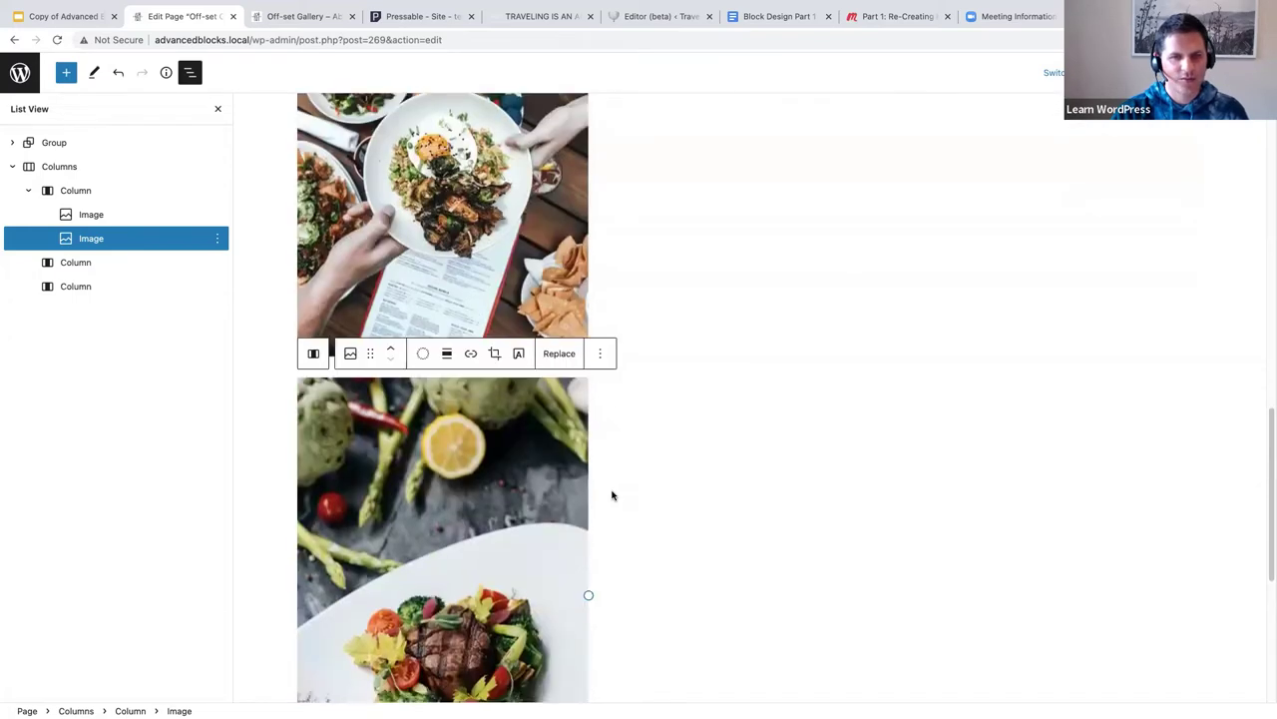
left_click(445, 387)
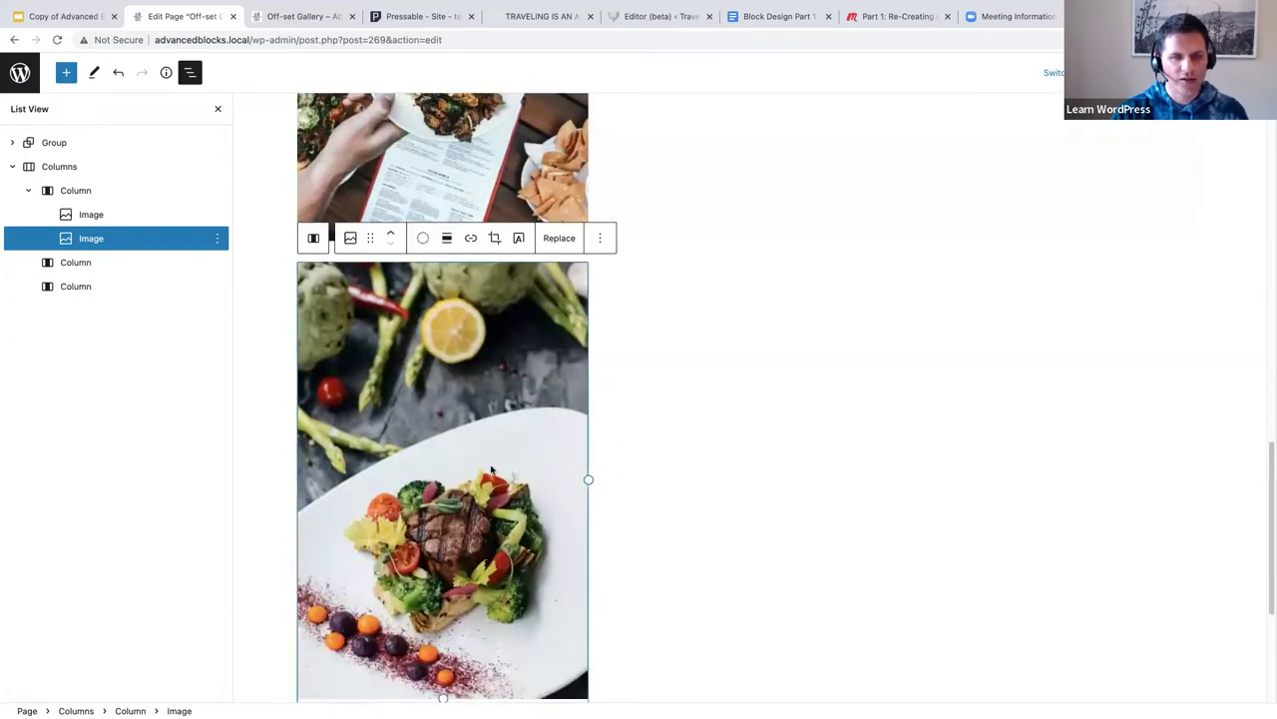
scroll(490, 465, "down", 3)
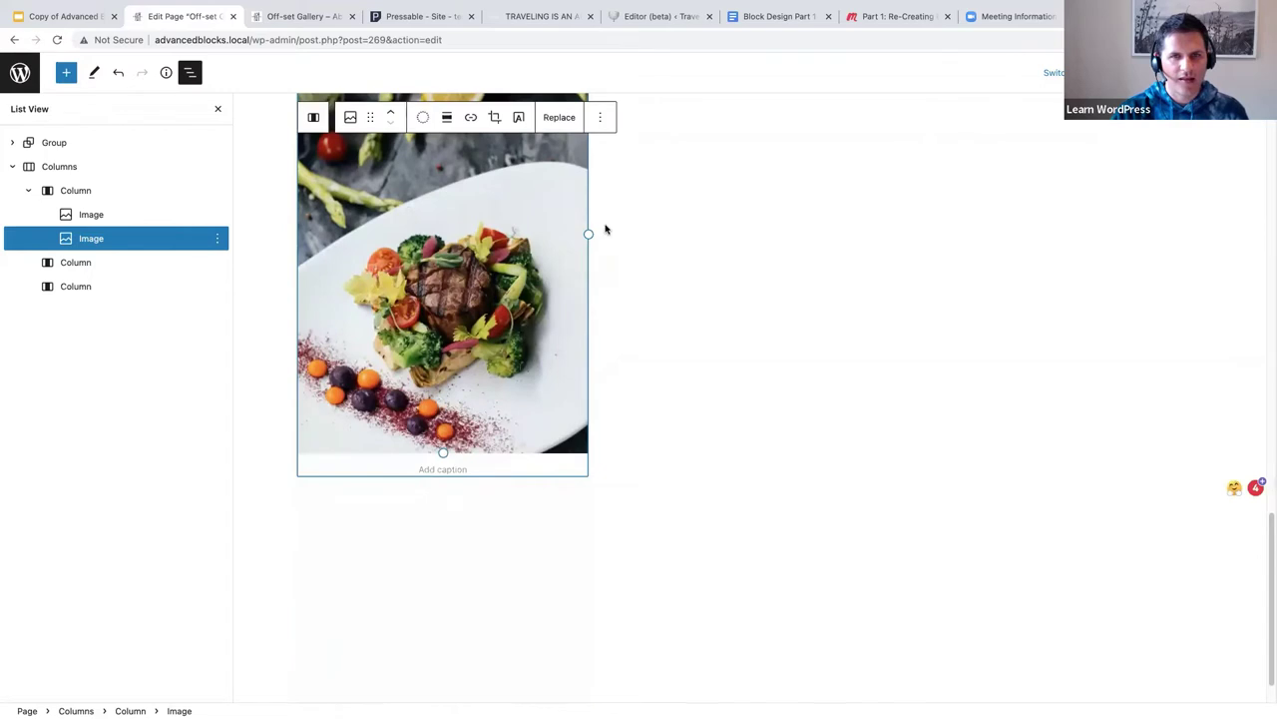
scroll(594, 289, "up", 2)
left_click_drag(588, 330, 434, 259)
scroll(488, 316, "up", 3)
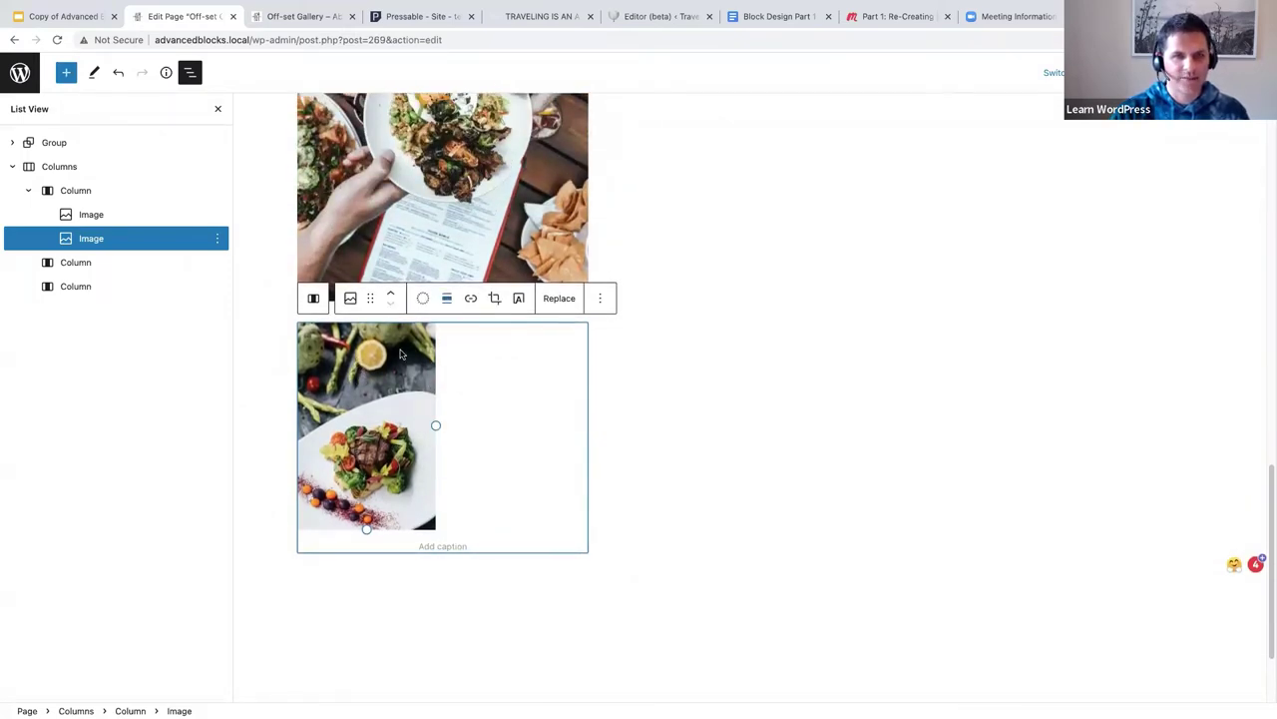
Align the steak-and-vegetables image to the right within the first column.
left_click(447, 299)
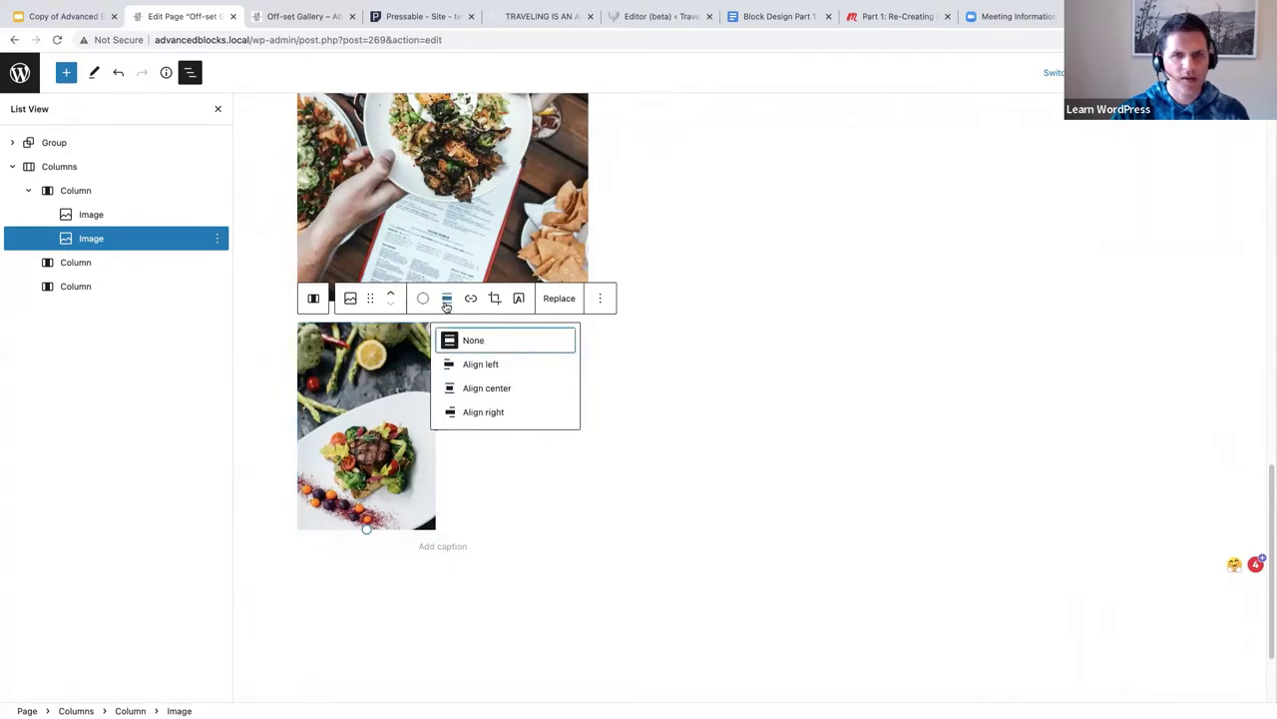
left_click(475, 412)
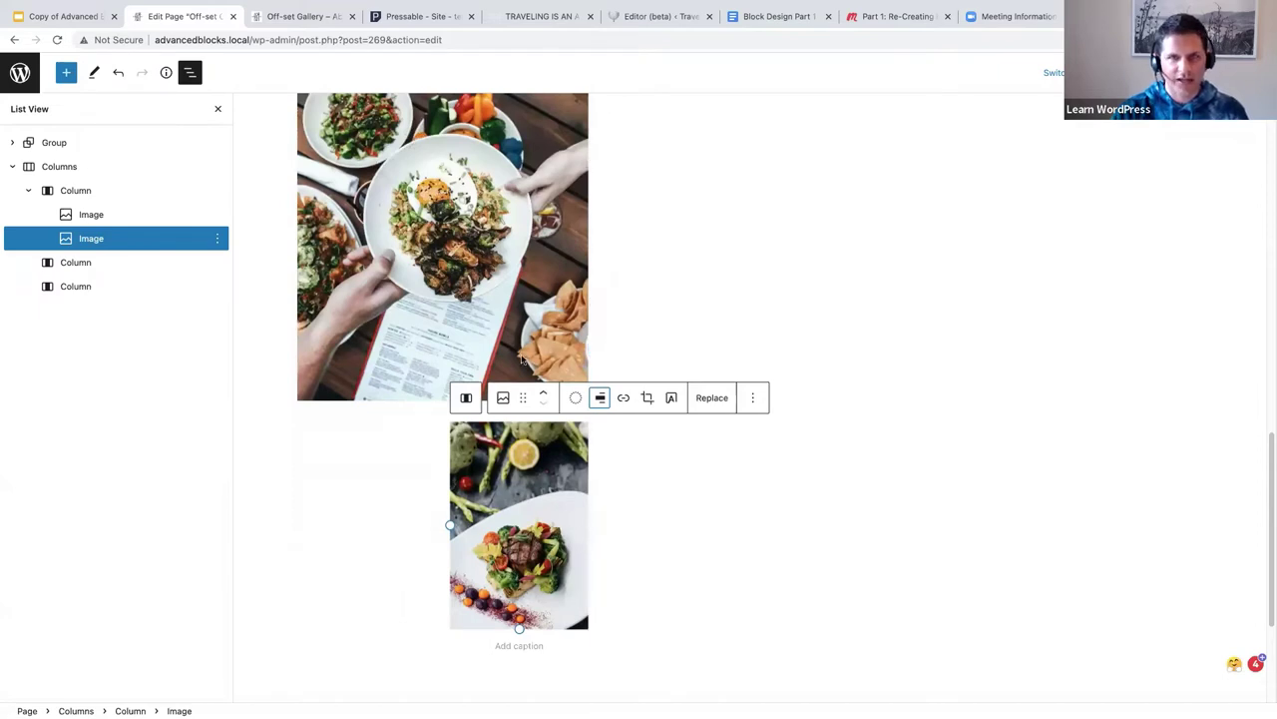
Add an Image block to the second column using the media library photo of hanging lamps and tables by a restaurant window.
scroll(514, 352, "up", 1)
scroll(666, 268, "up", 2)
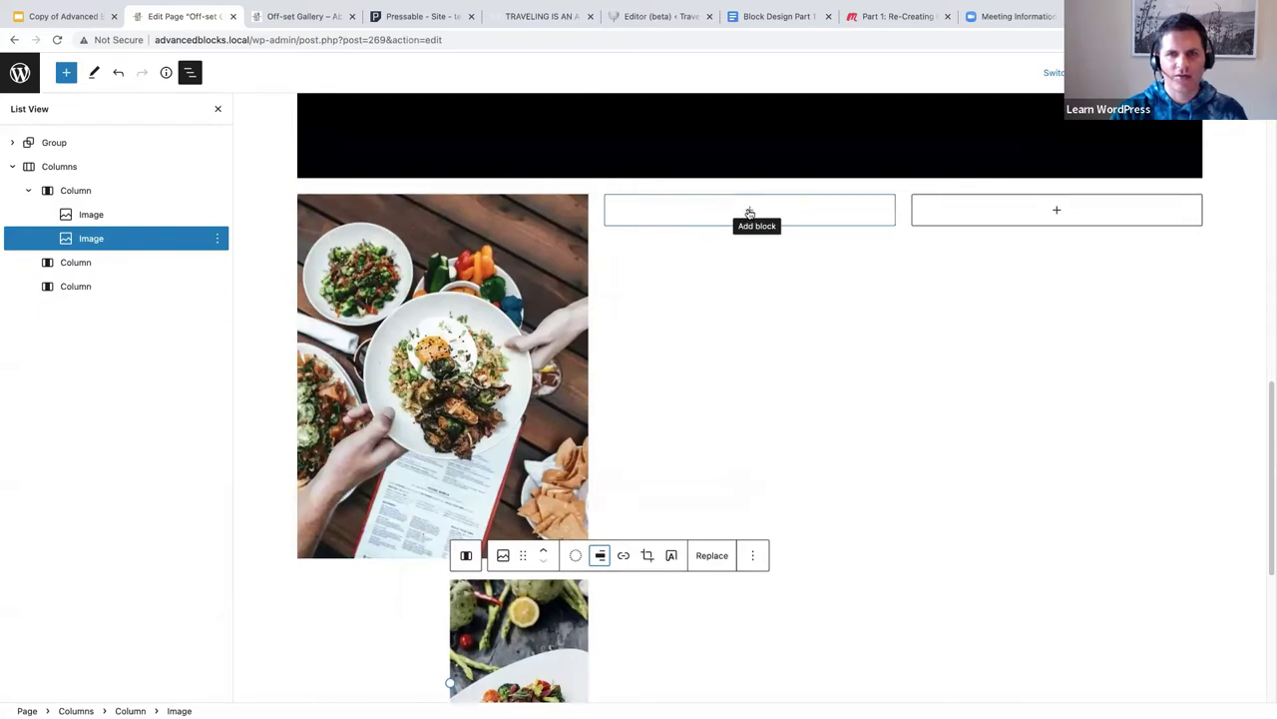
left_click(752, 212)
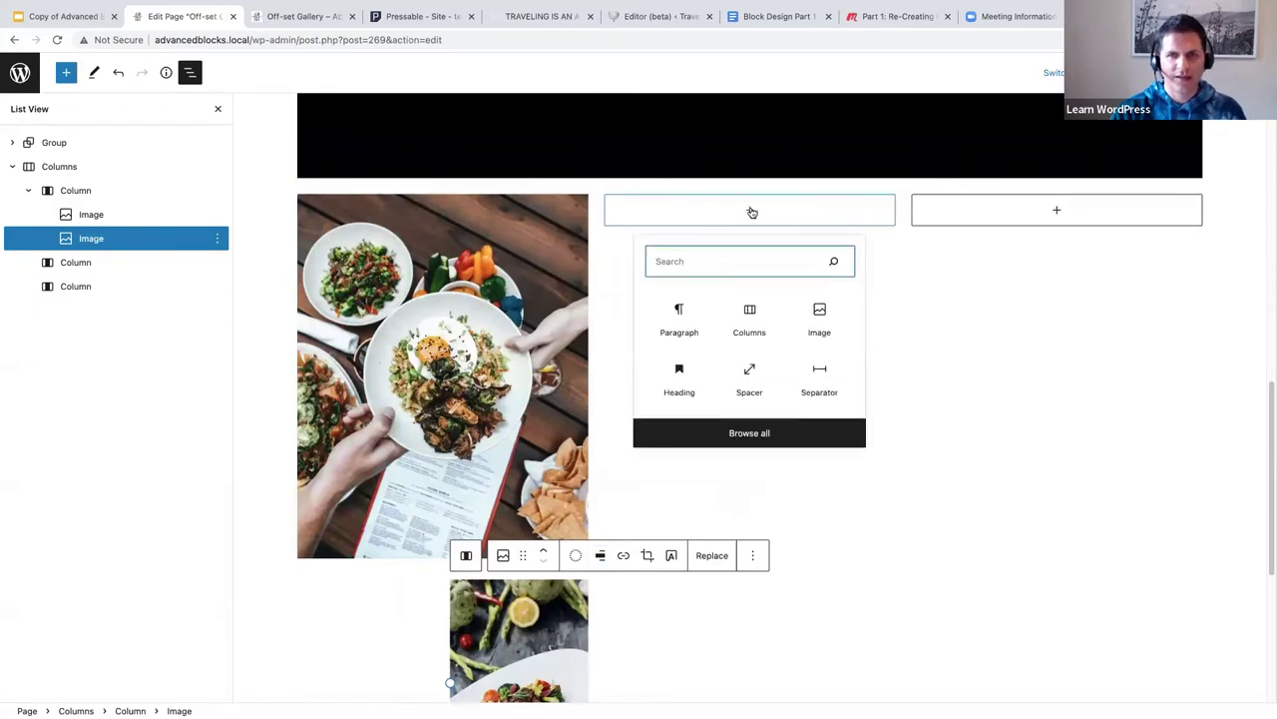
left_click(828, 317)
left_click(648, 386)
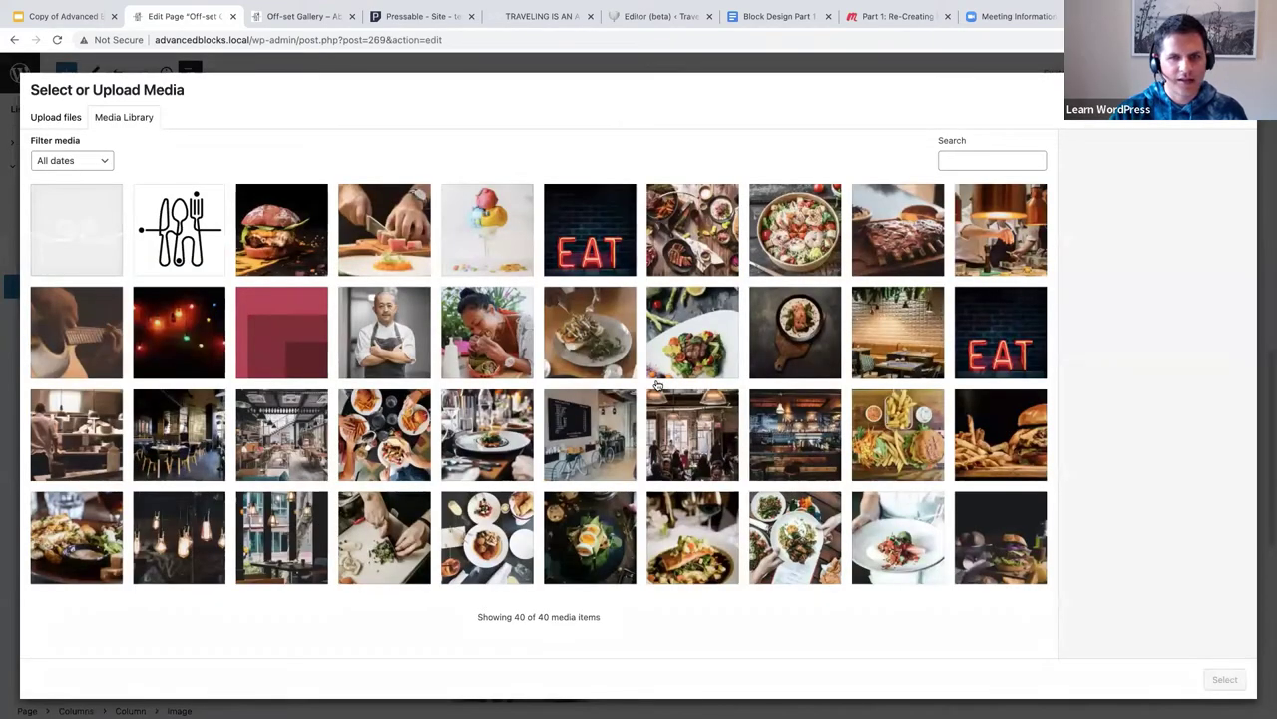
left_click(297, 529)
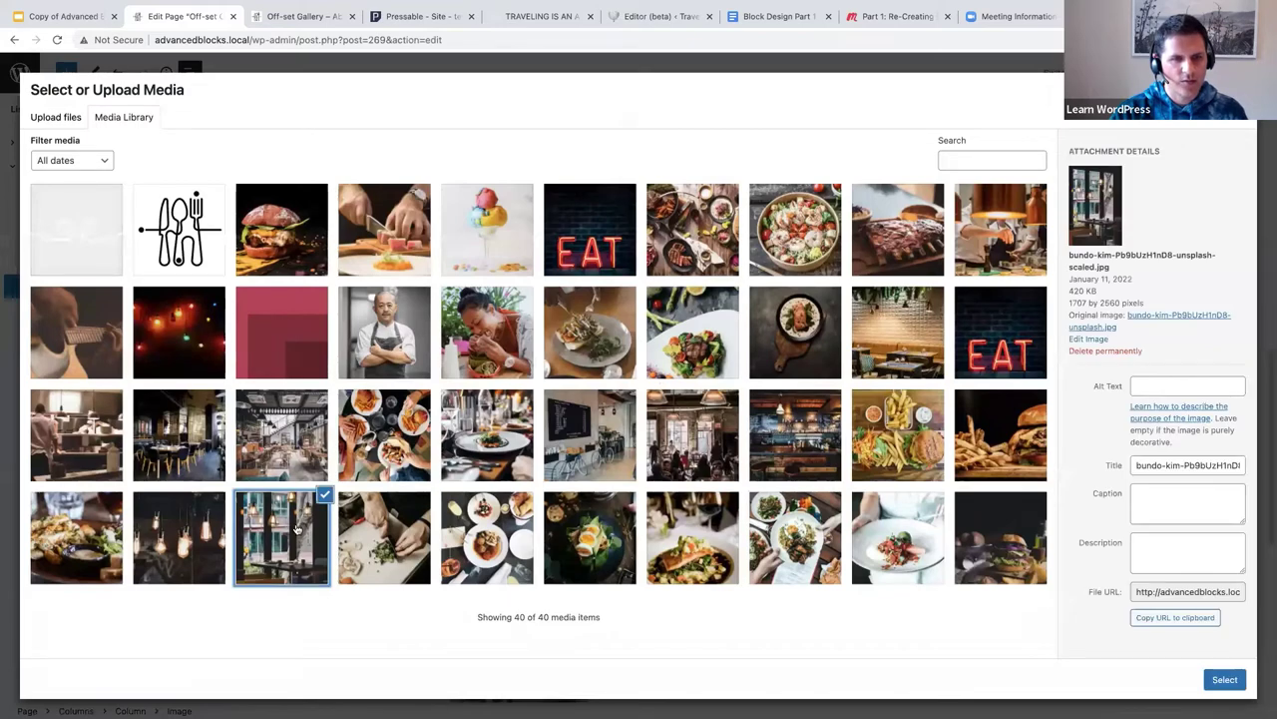
left_click(1222, 680)
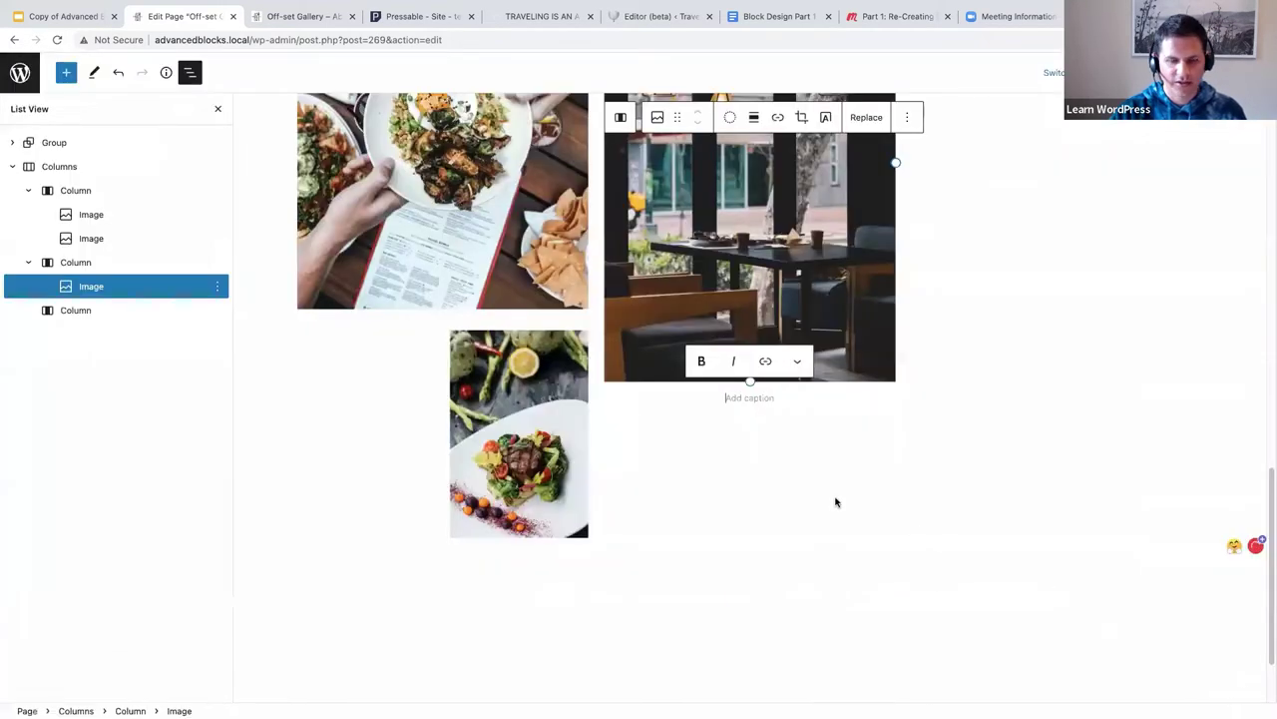
Shrink the restaurant window image proportionally to a little under half the width of the second column.
scroll(835, 502, "up", 3)
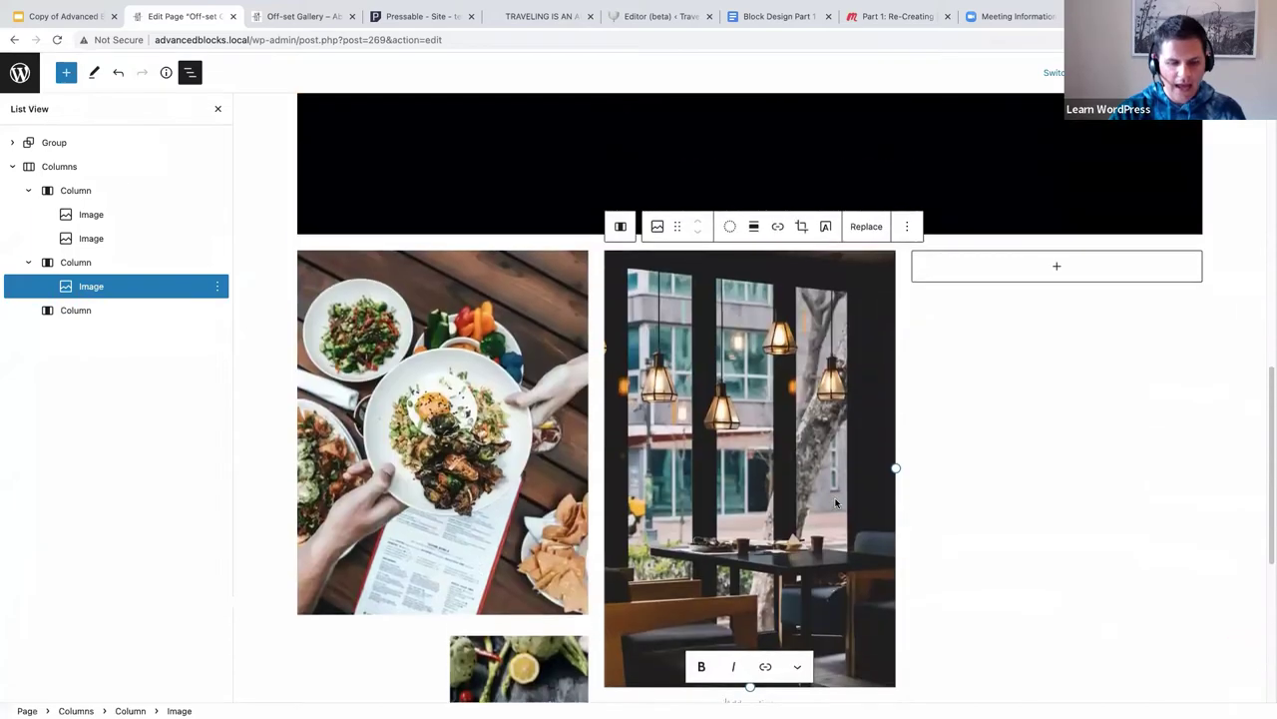
left_click_drag(863, 437, 739, 321)
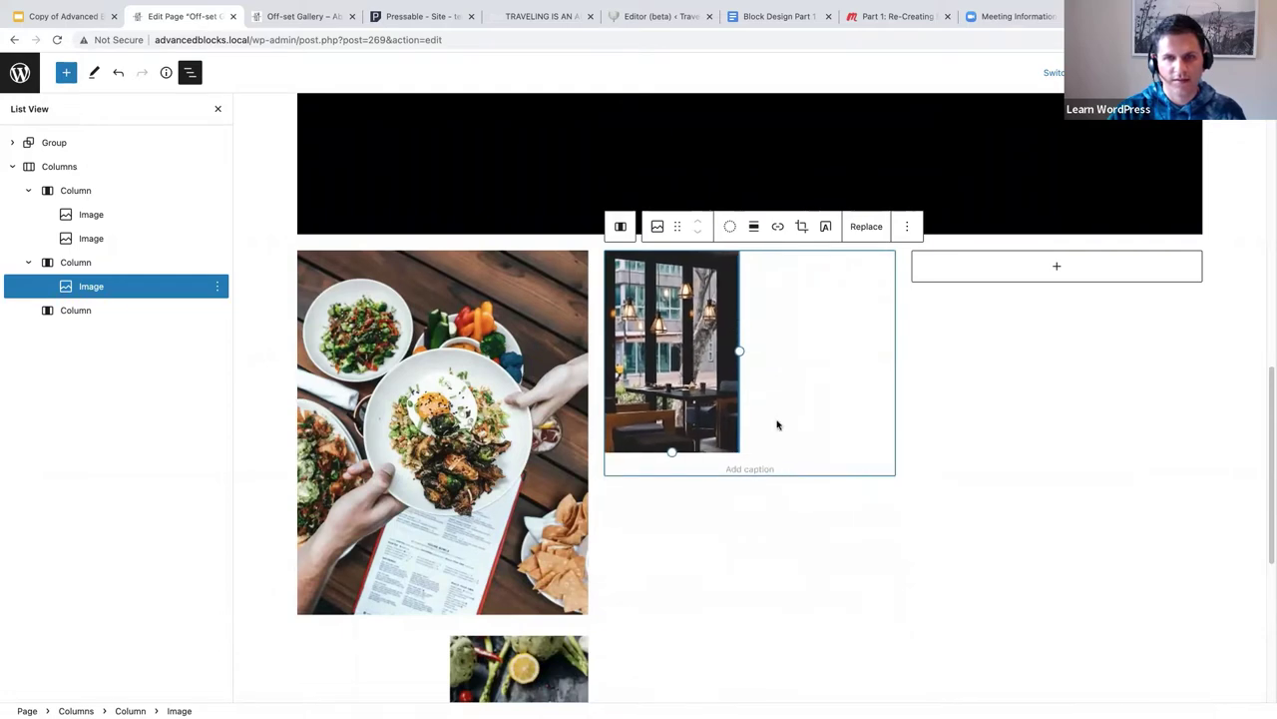
scroll(742, 423, "down", 1)
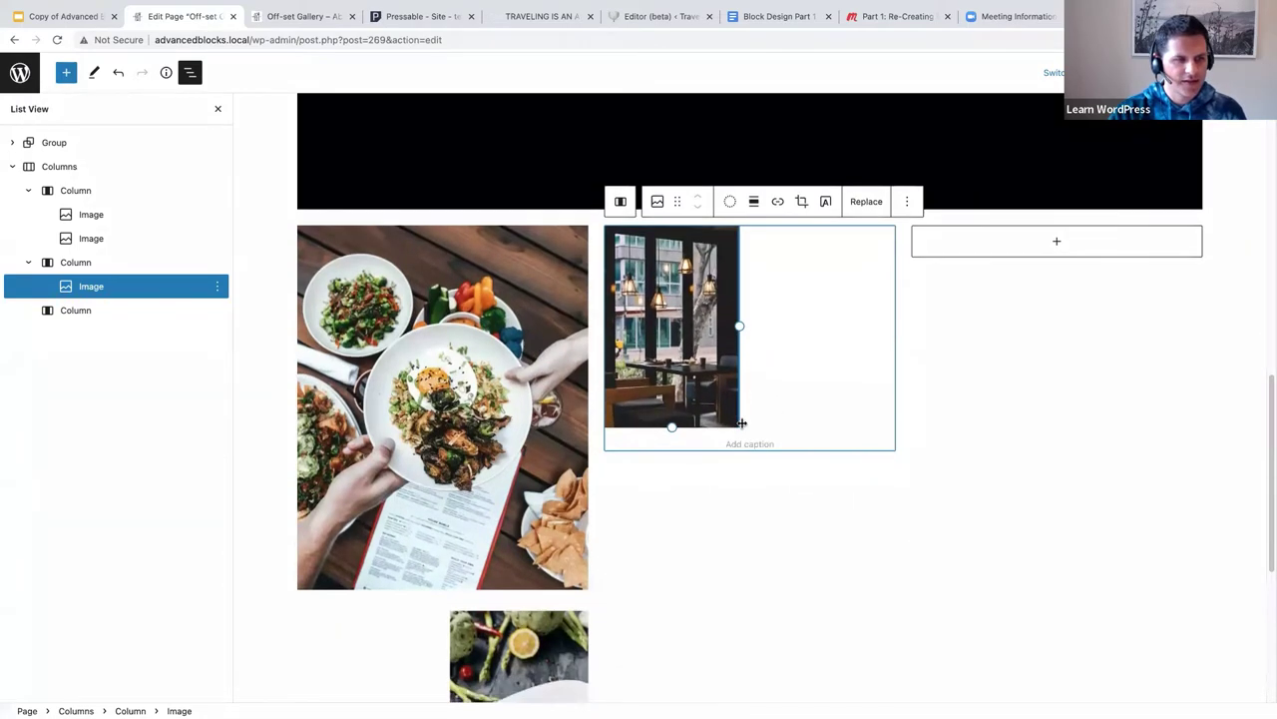
scroll(741, 423, "down", 1)
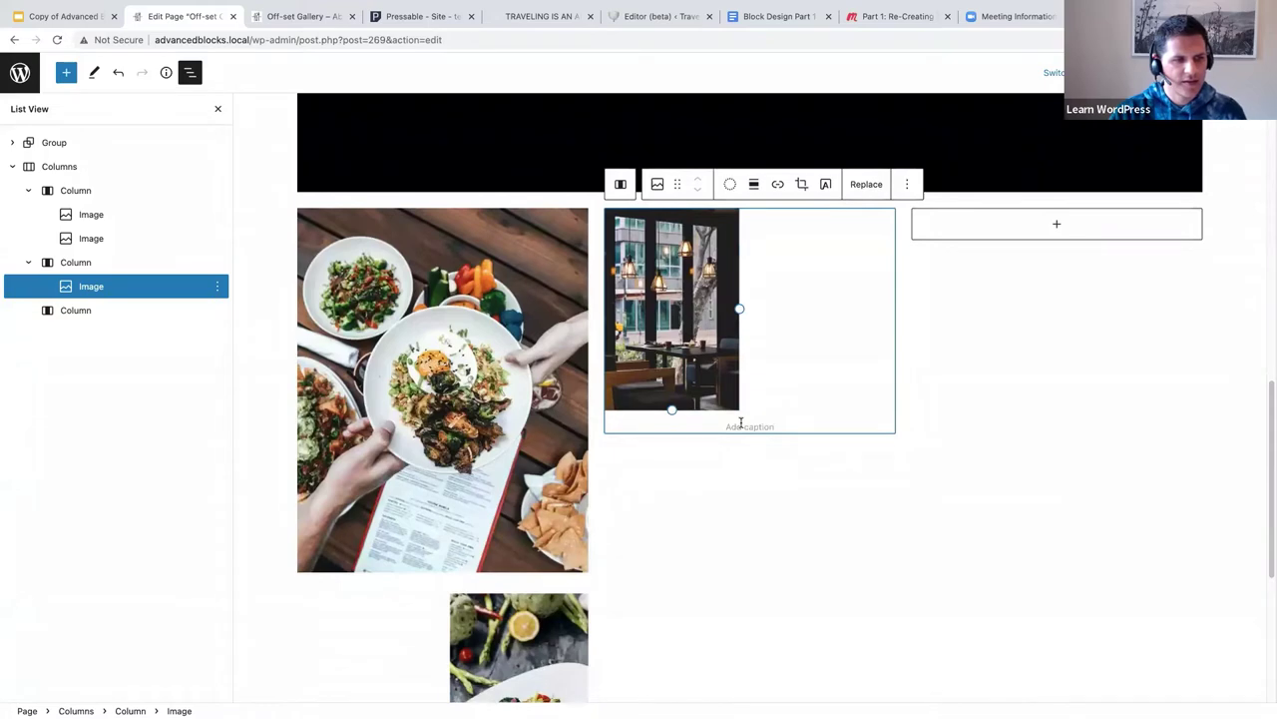
scroll(742, 423, "down", 1)
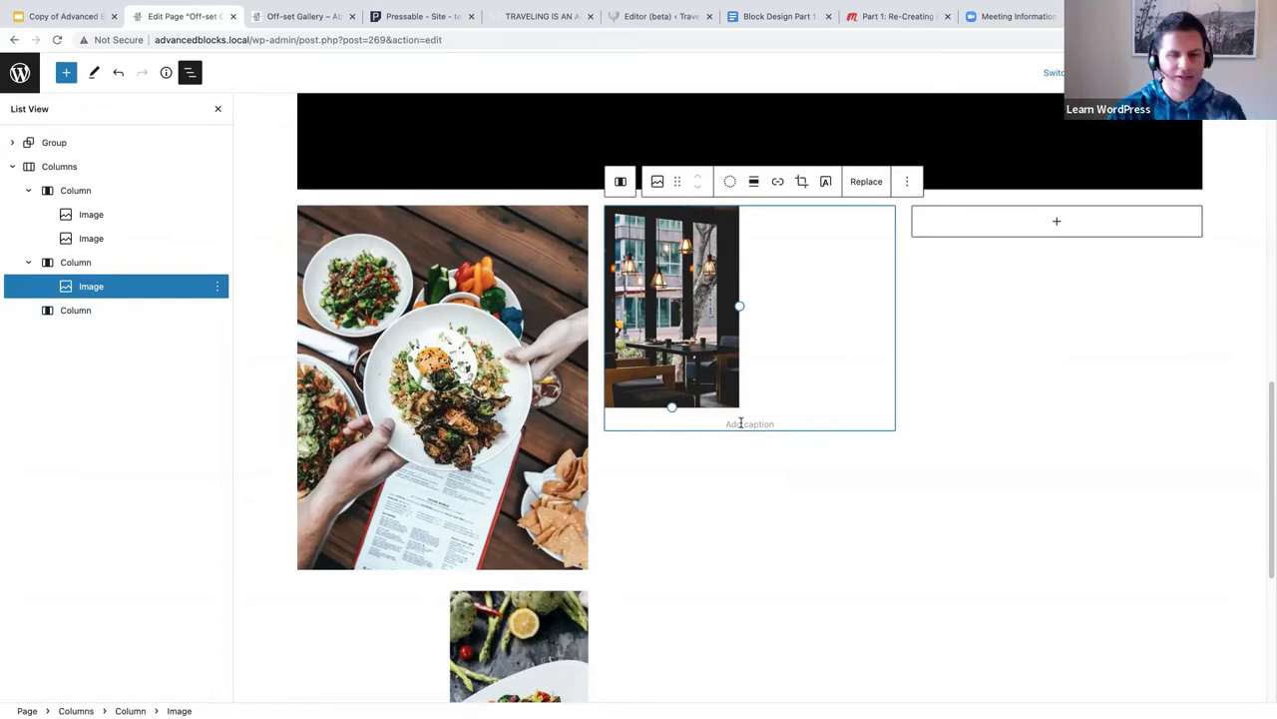
Add a second Image block below the restaurant window photo, using the media library picture of salmon in a pan on a wooden board.
scroll(746, 499, "down", 2)
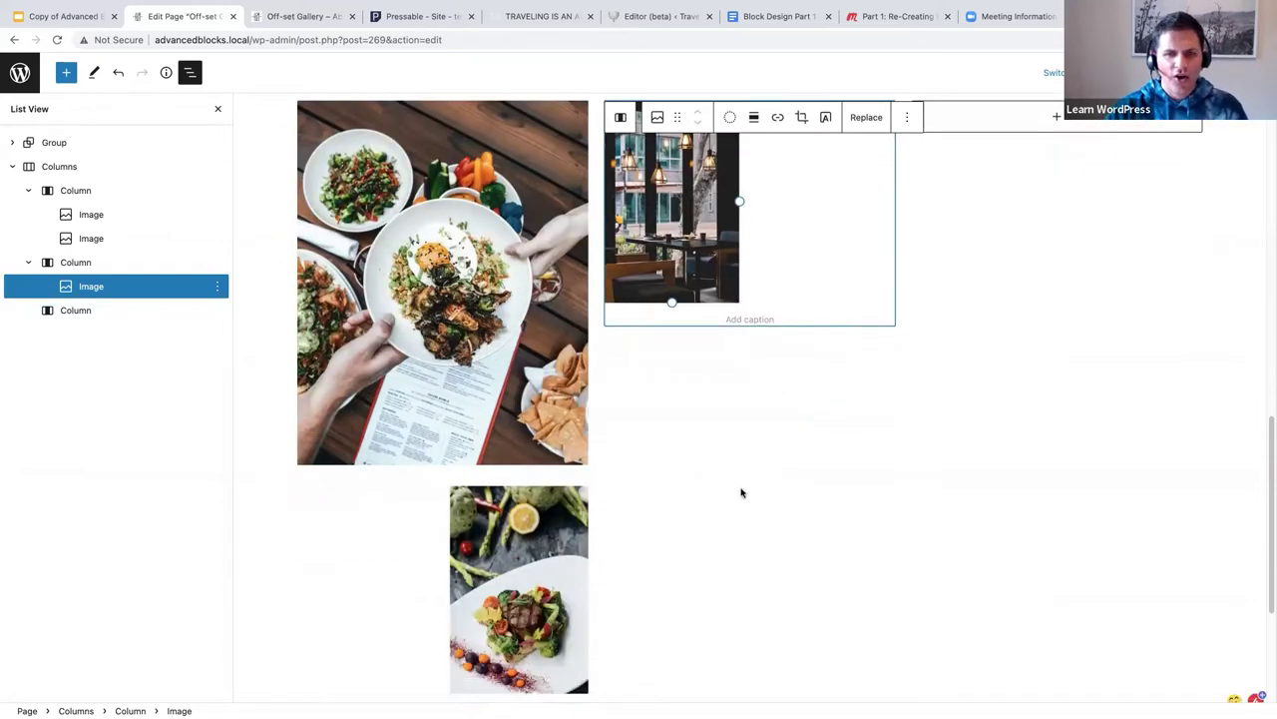
scroll(747, 450, "up", 1)
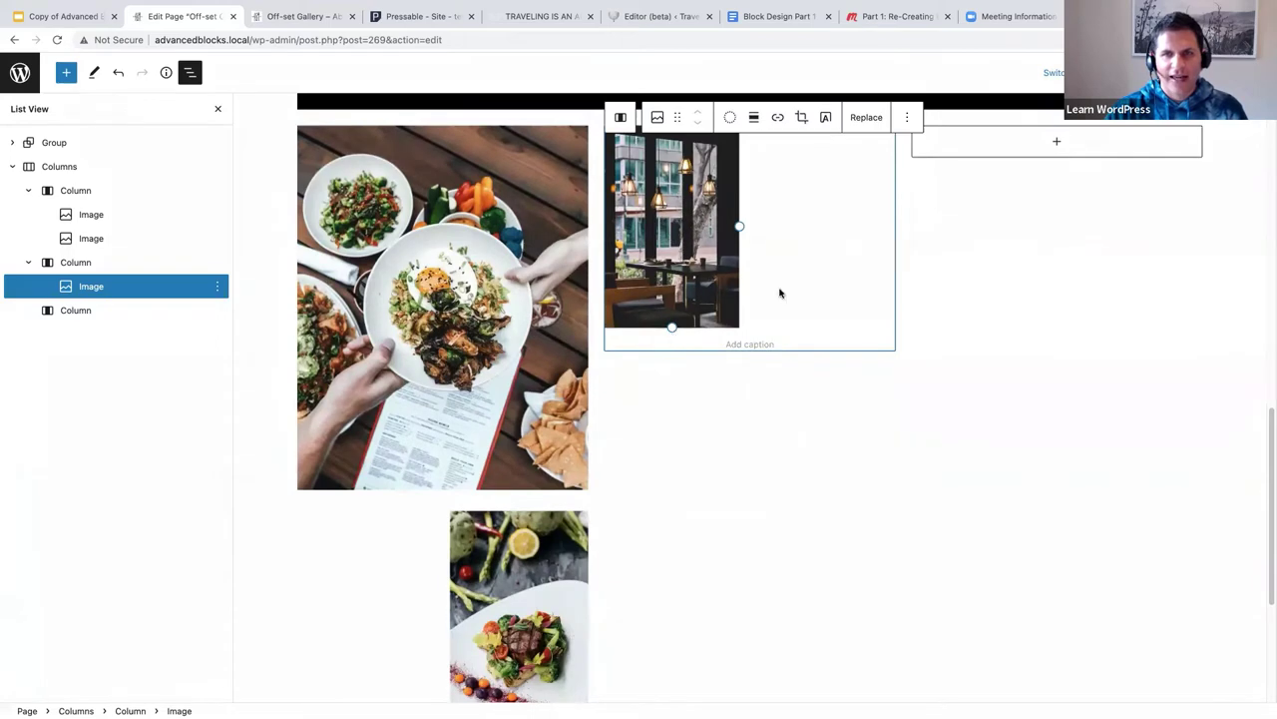
key("Return")
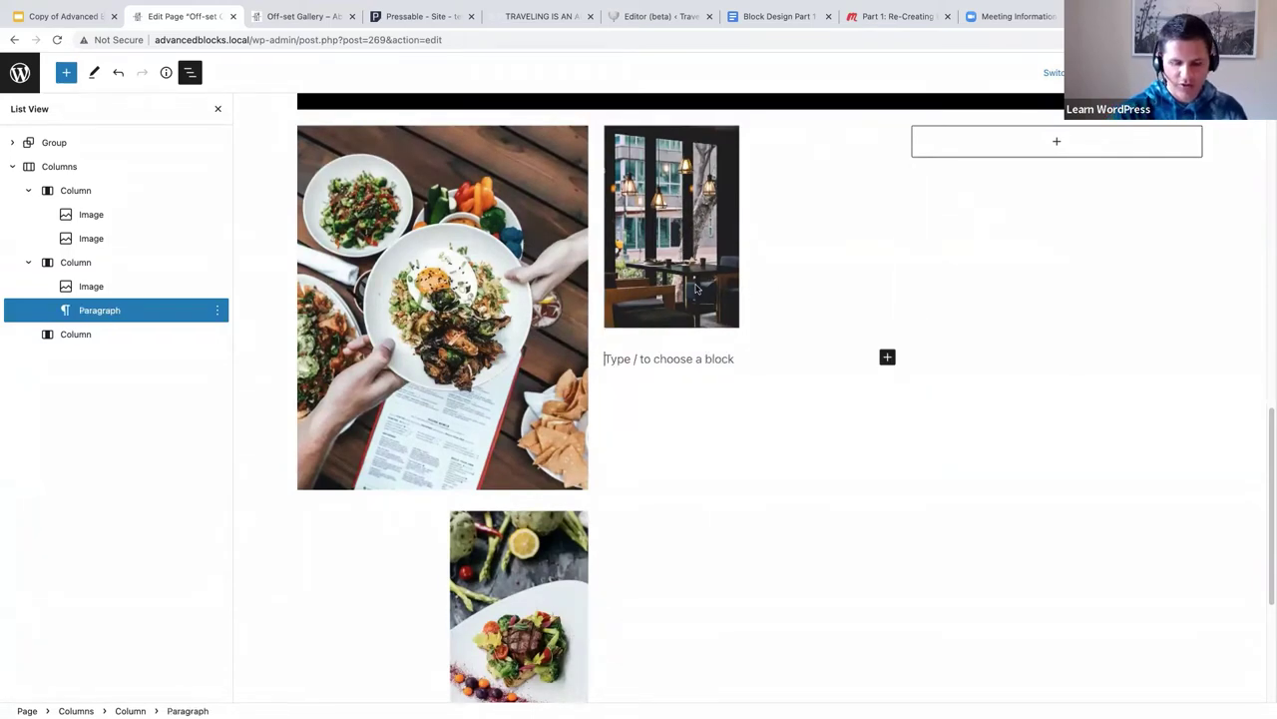
type("/i")
key("BackSpace")
type("im")
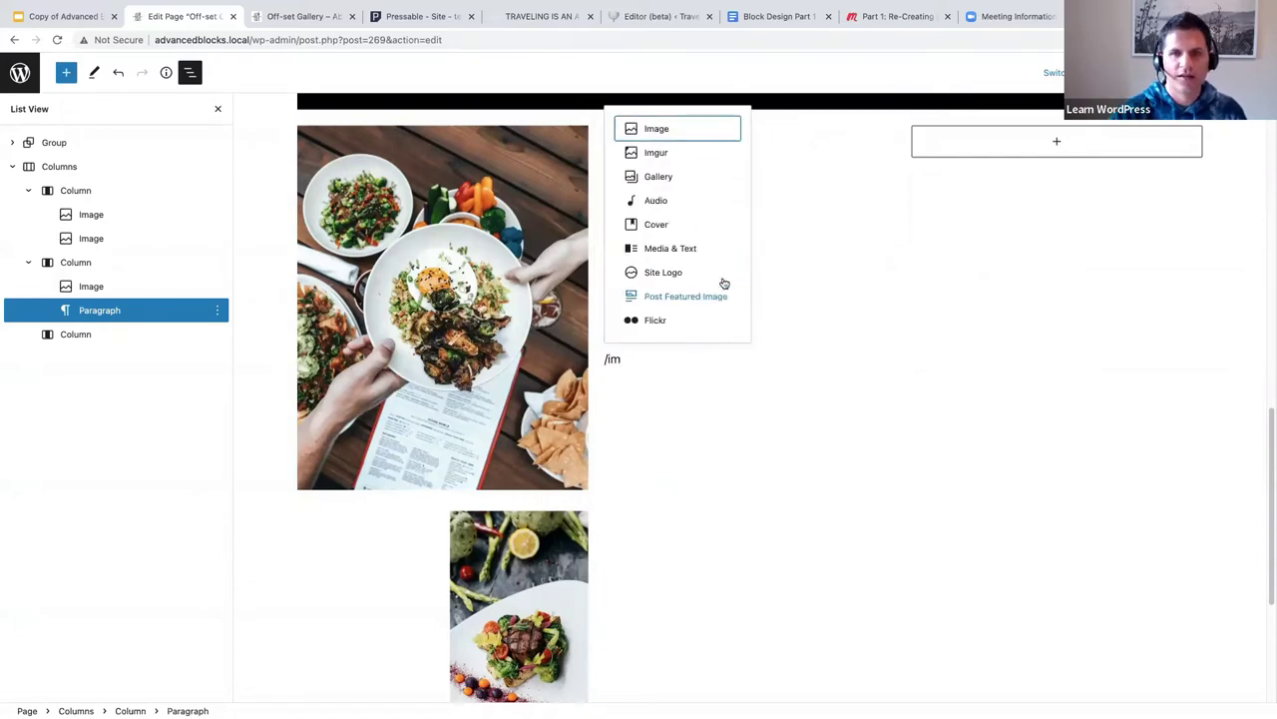
left_click(656, 128)
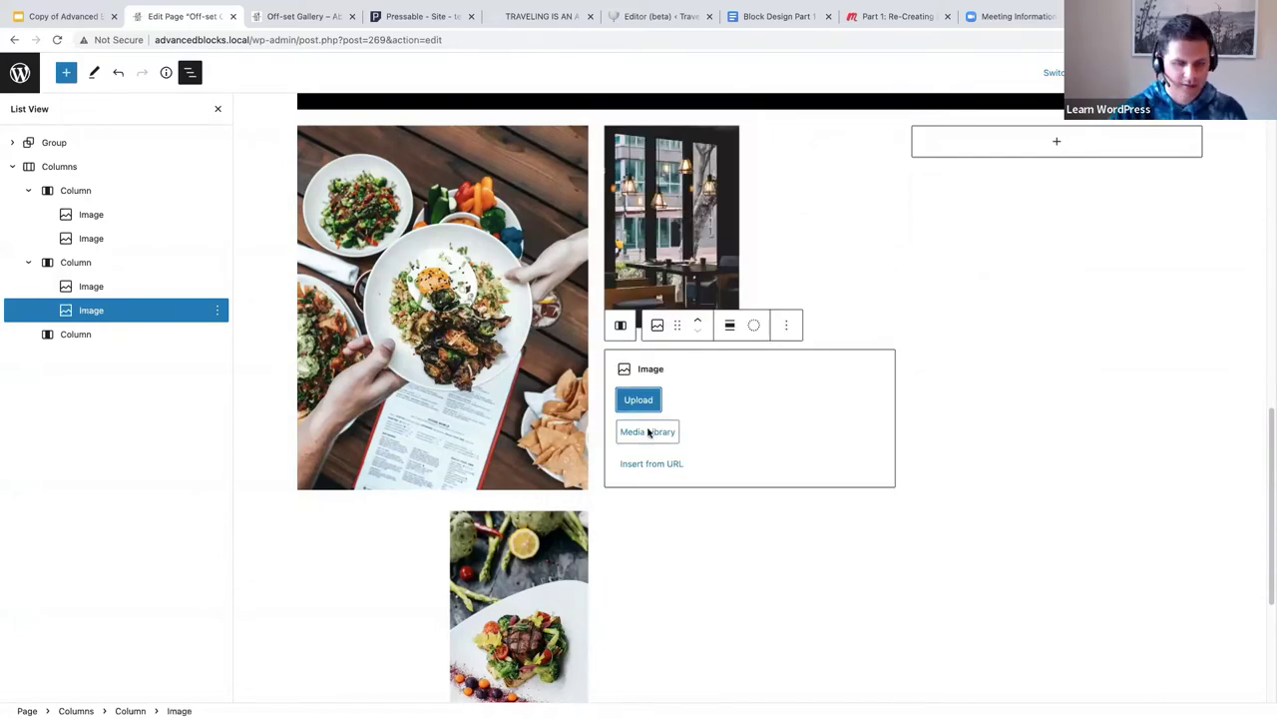
left_click(648, 431)
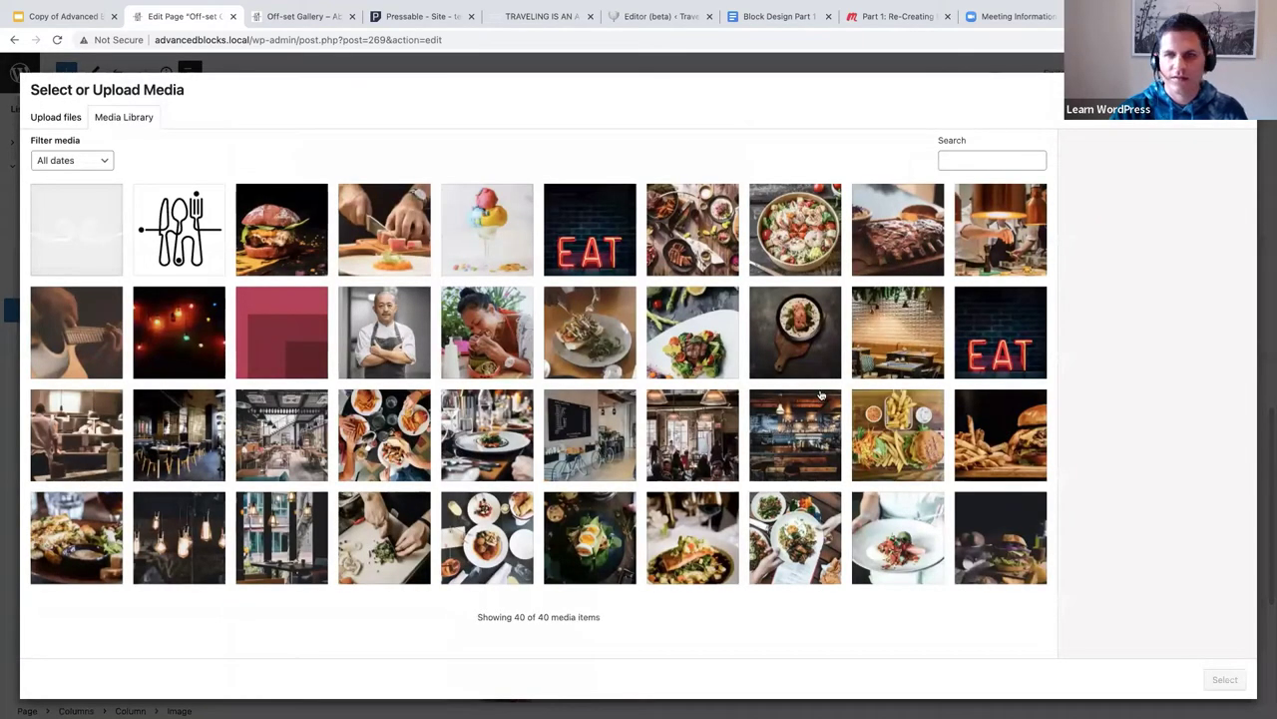
left_click(812, 345)
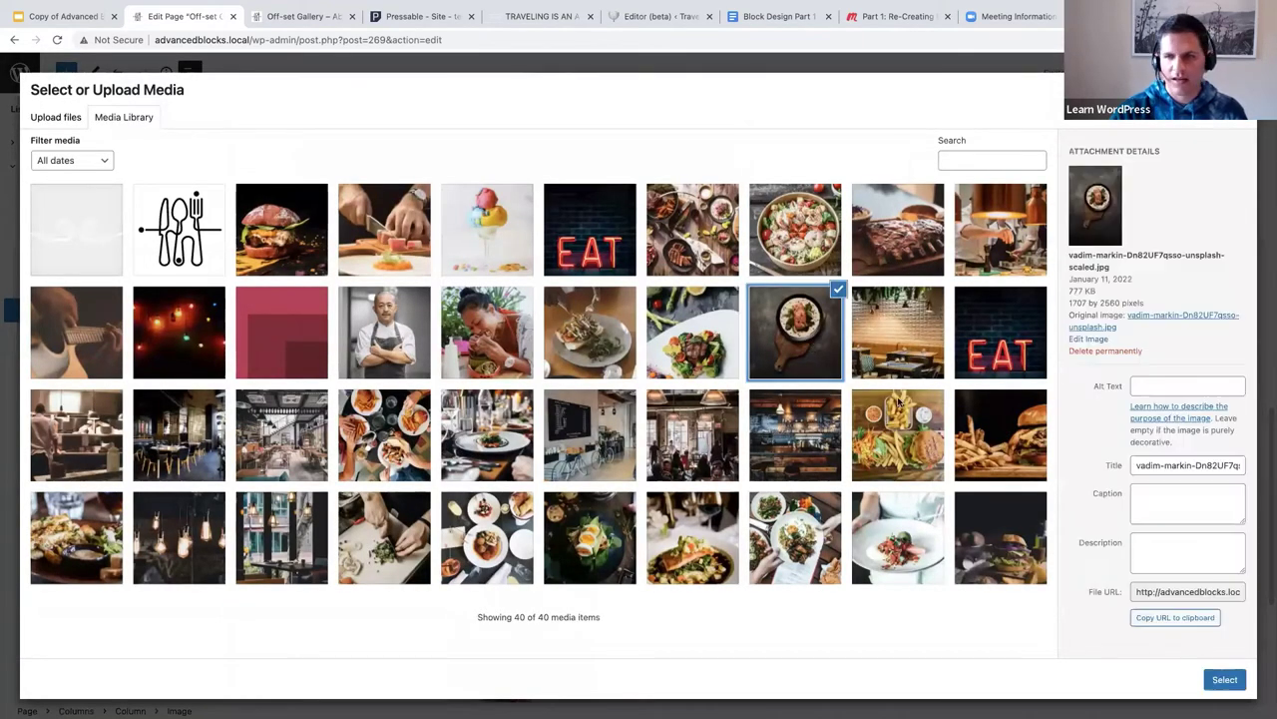
left_click(1227, 680)
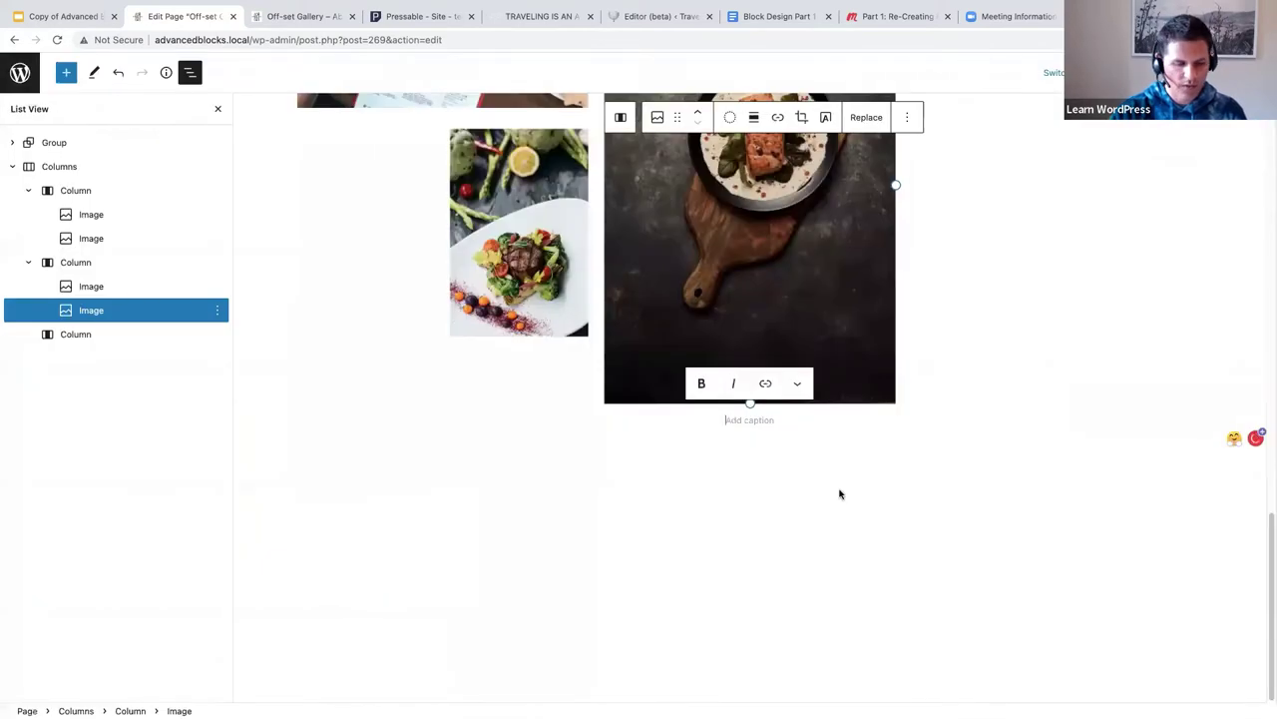
Add a Heading block to the empty third column with the text "Welcome to Abersheen".
scroll(839, 494, "up", 5)
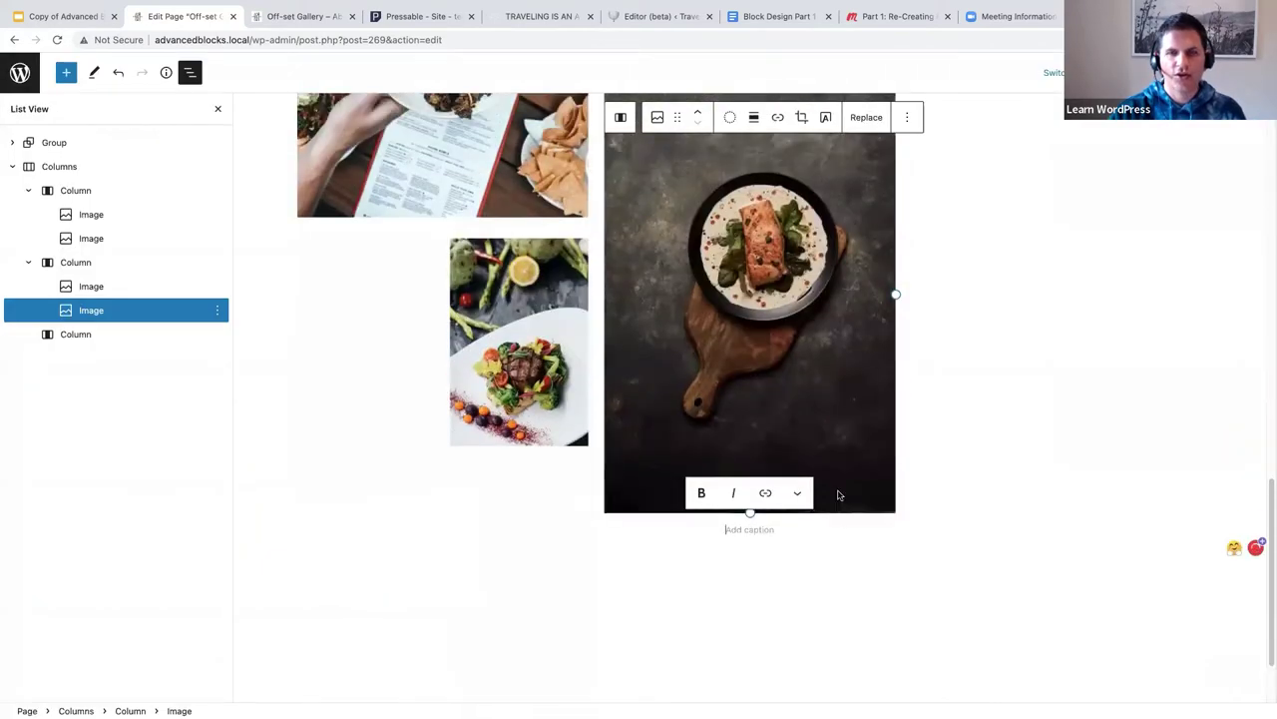
scroll(839, 494, "up", 2)
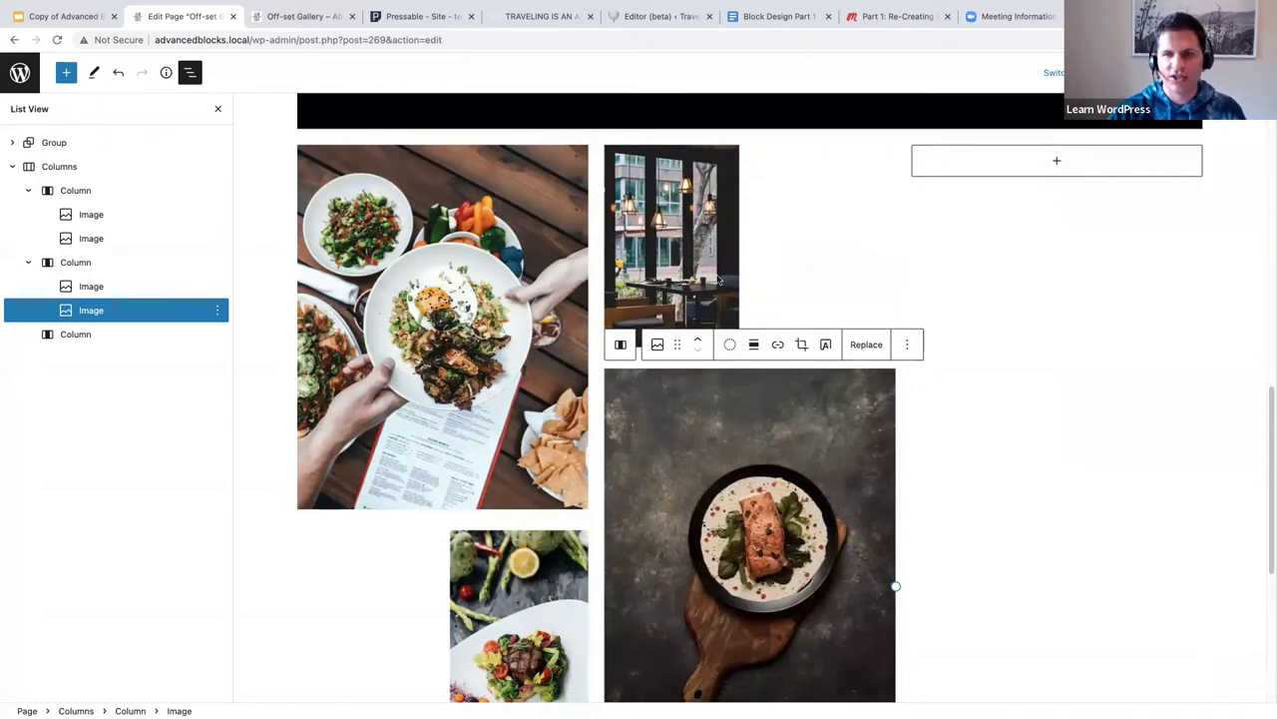
left_click(1037, 167)
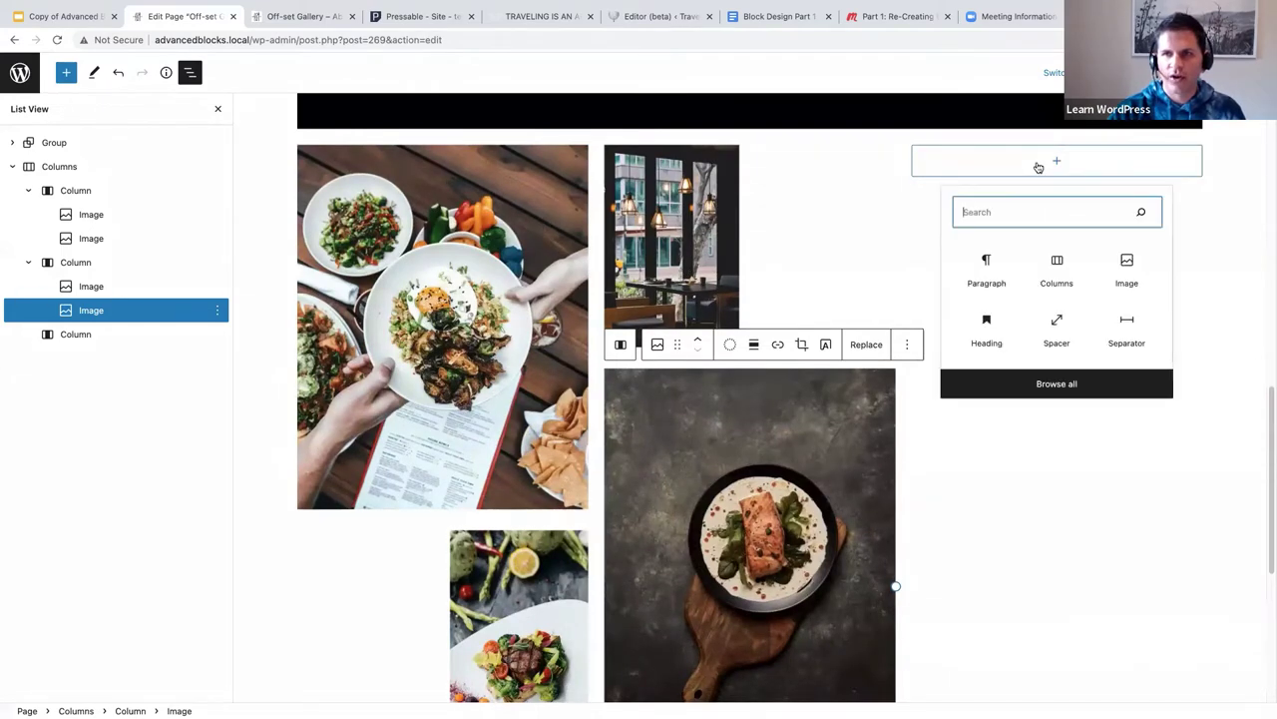
left_click(992, 281)
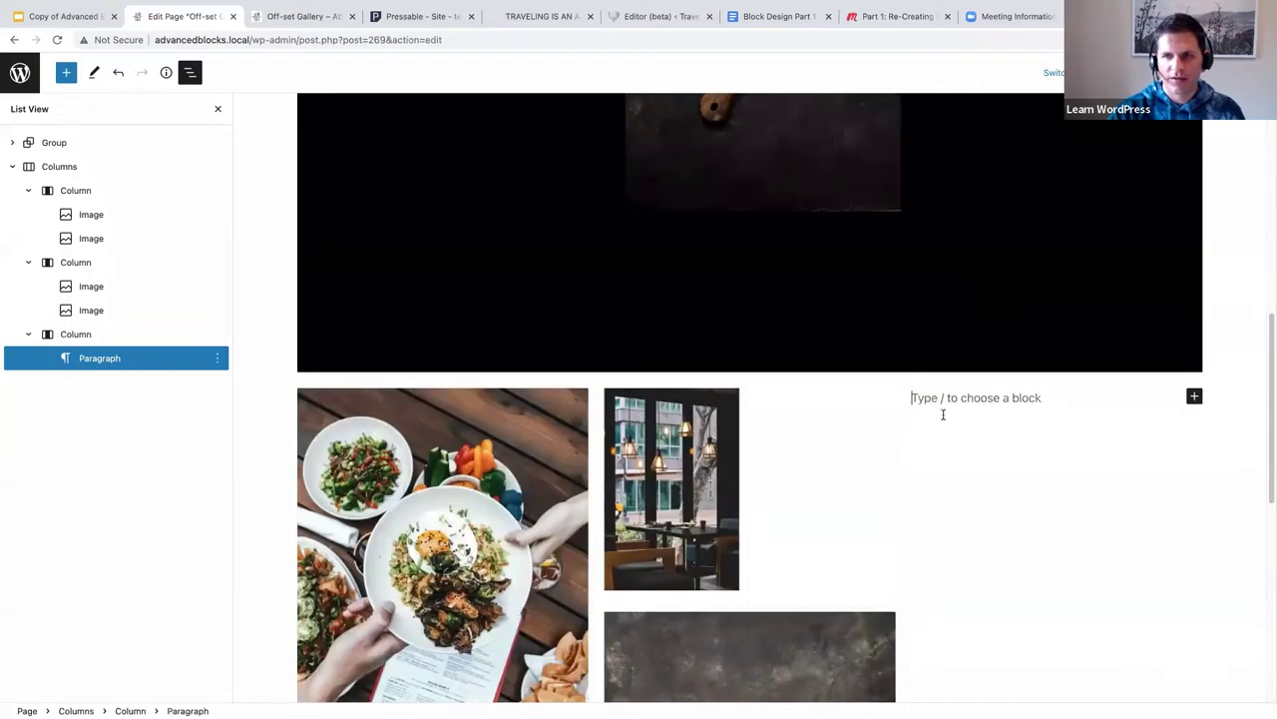
scroll(946, 410, "down", 2)
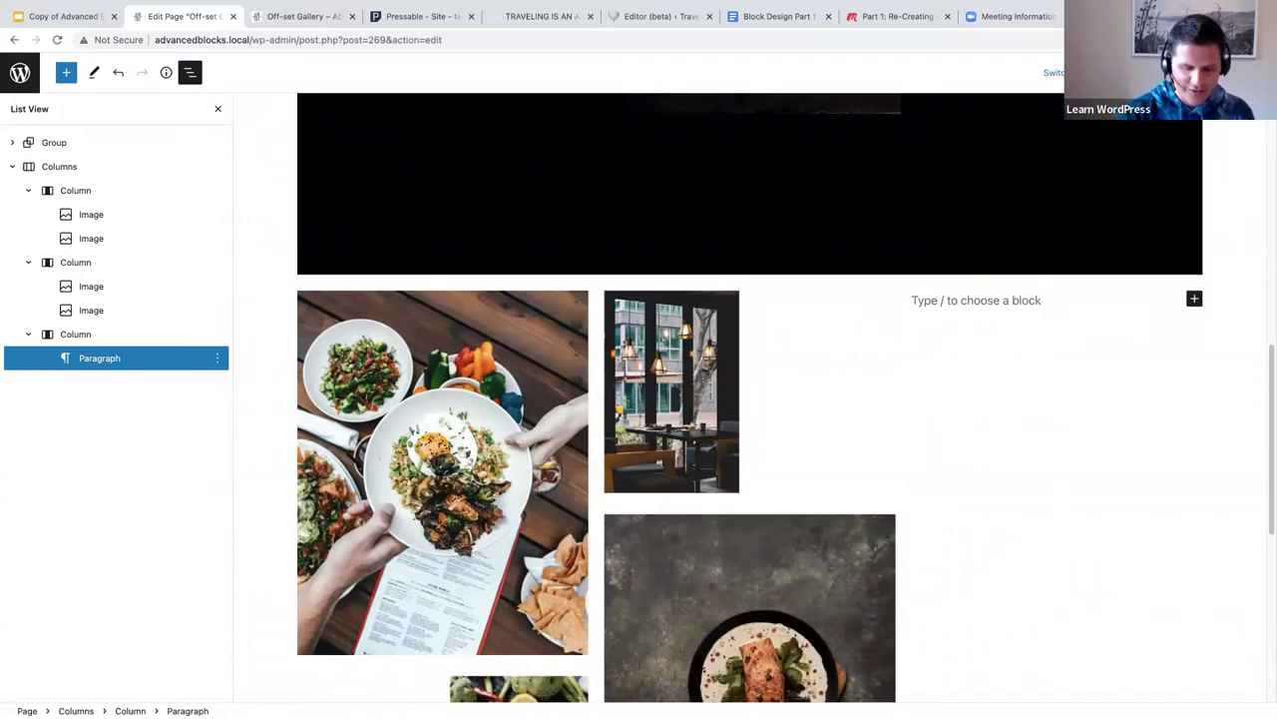
type("/he")
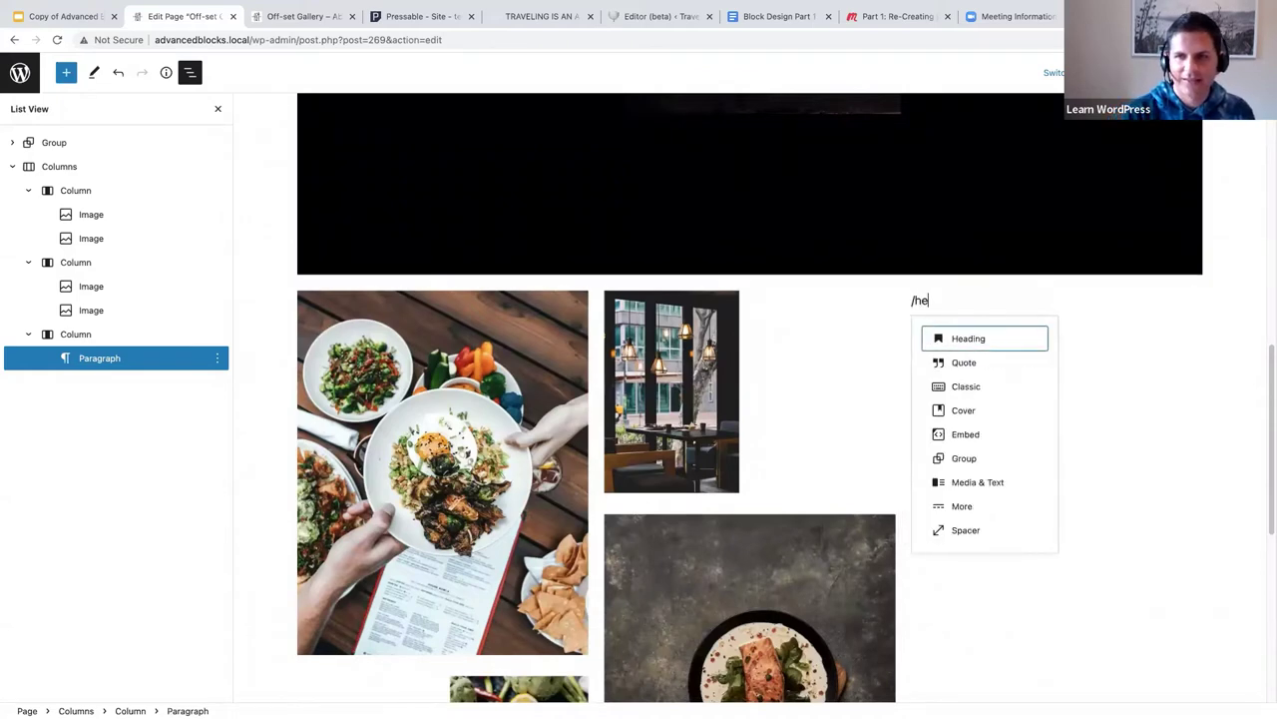
left_click(965, 338)
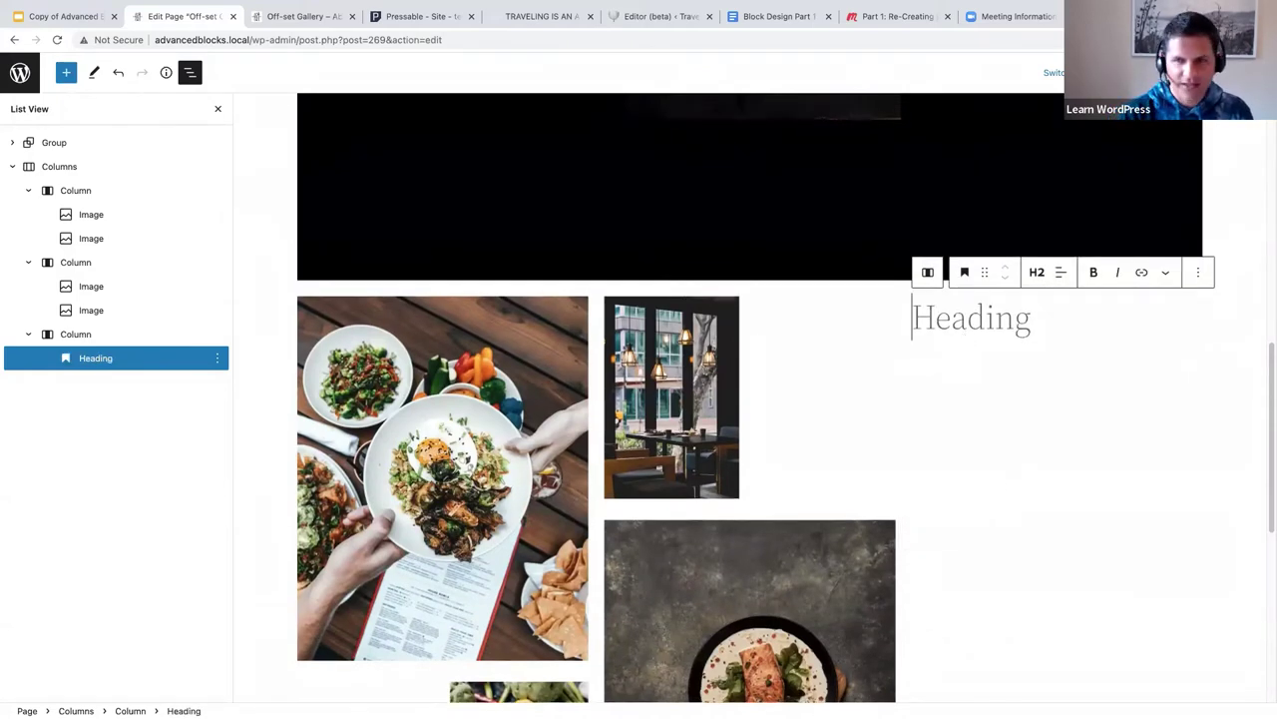
type("Welcome to ")
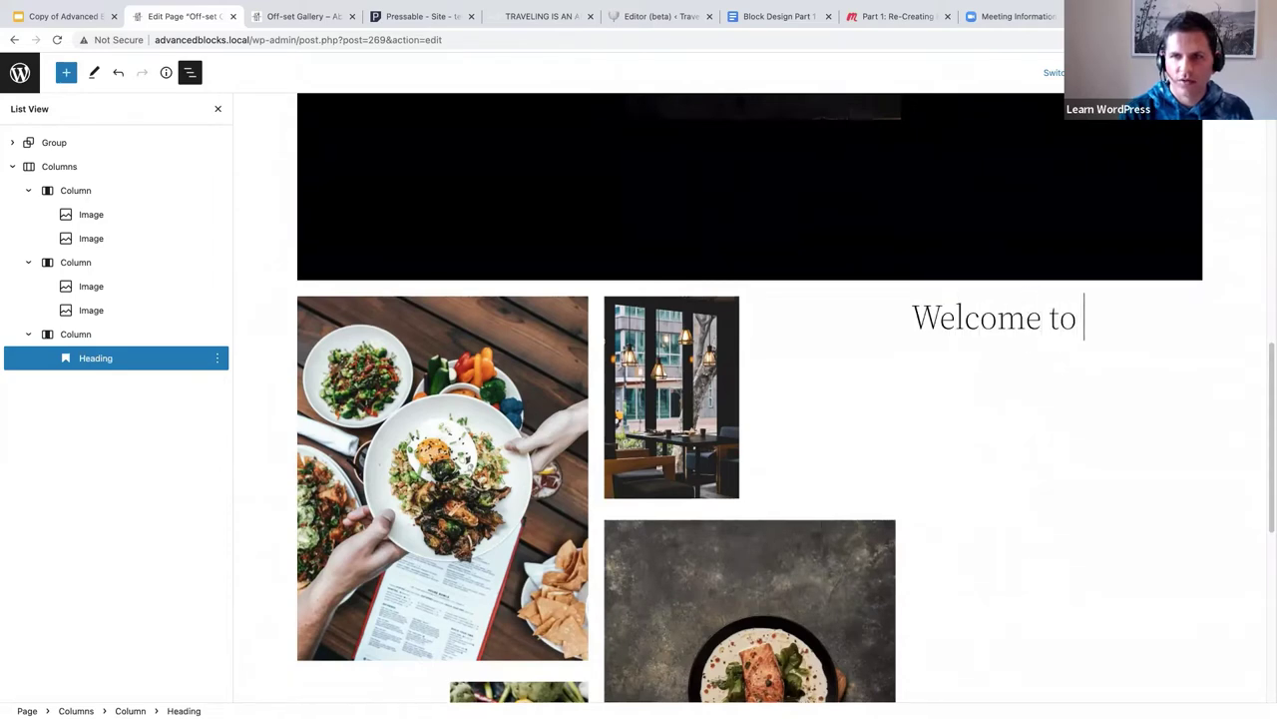
type("Abersheen")
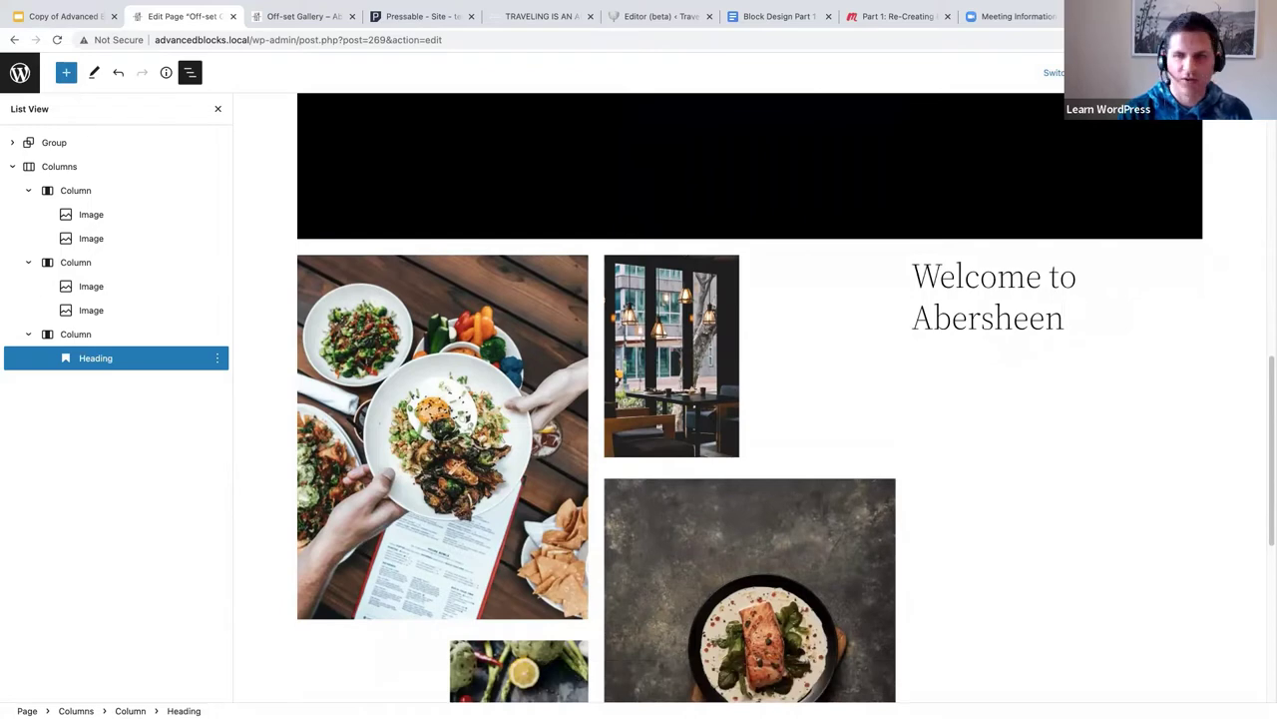
Add an Image block below the heading in the third column, using the white OUTDOOR picture from the media library.
key("Return")
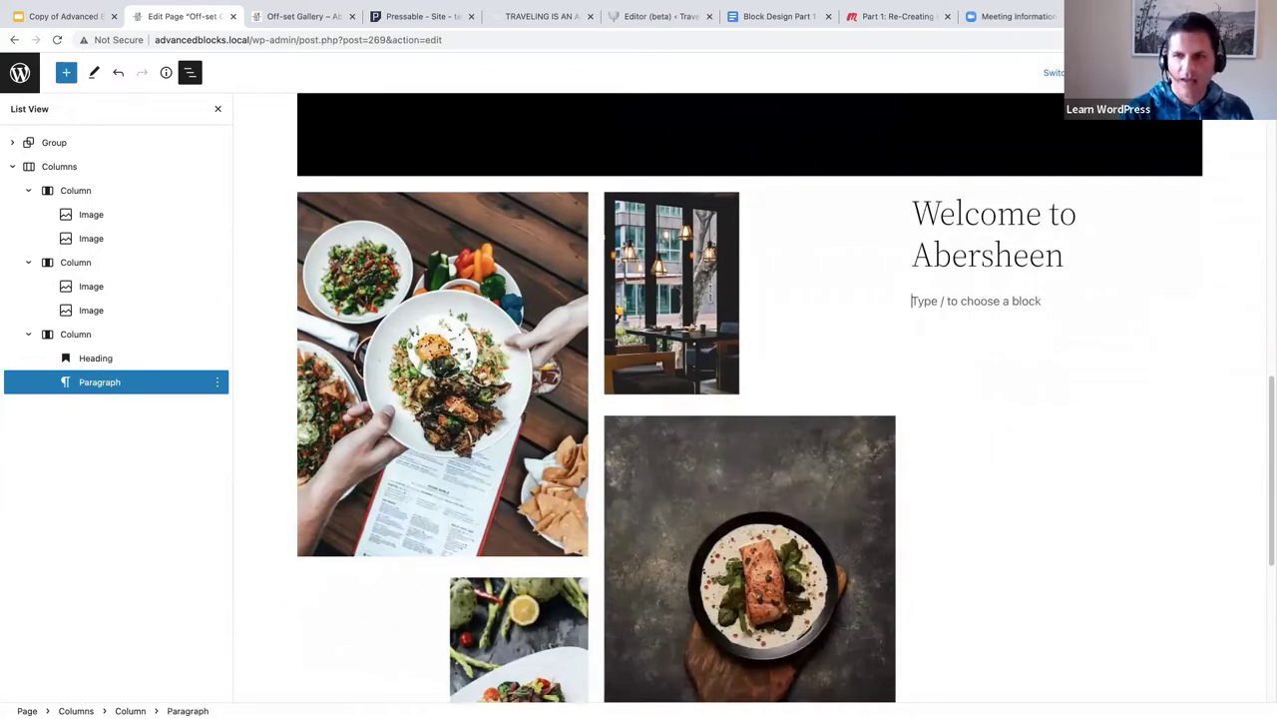
type("/")
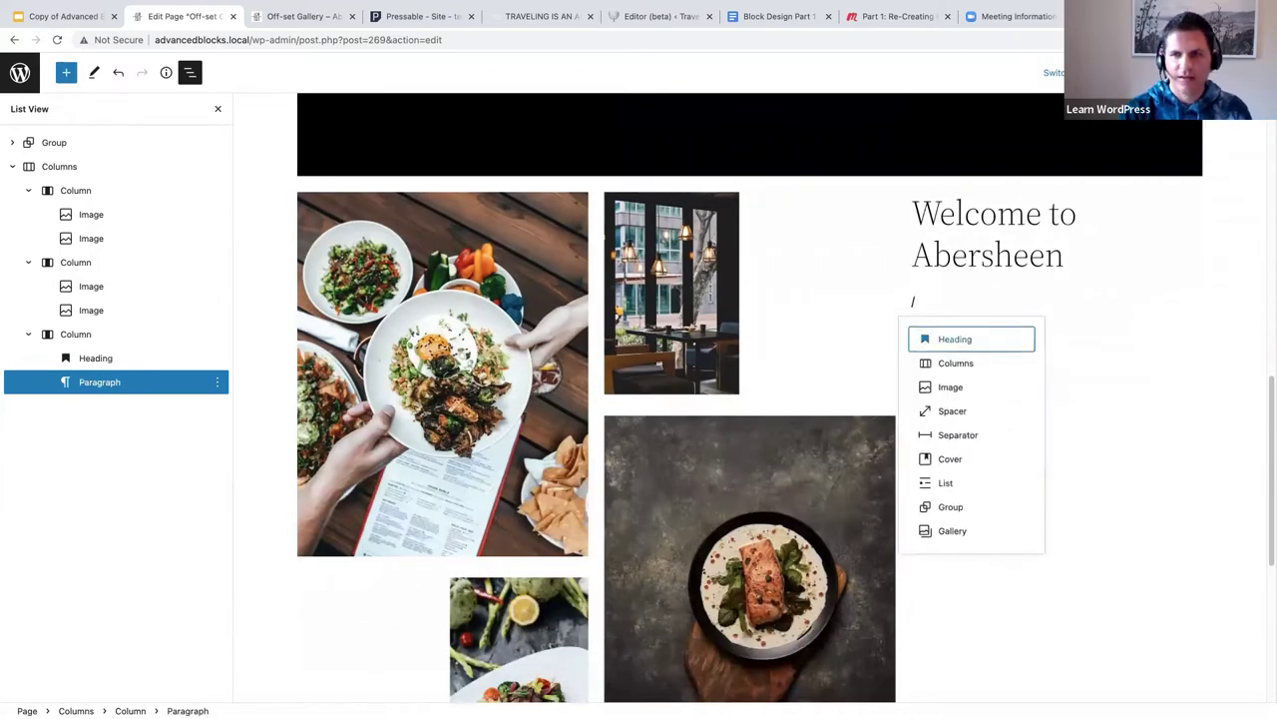
type("im")
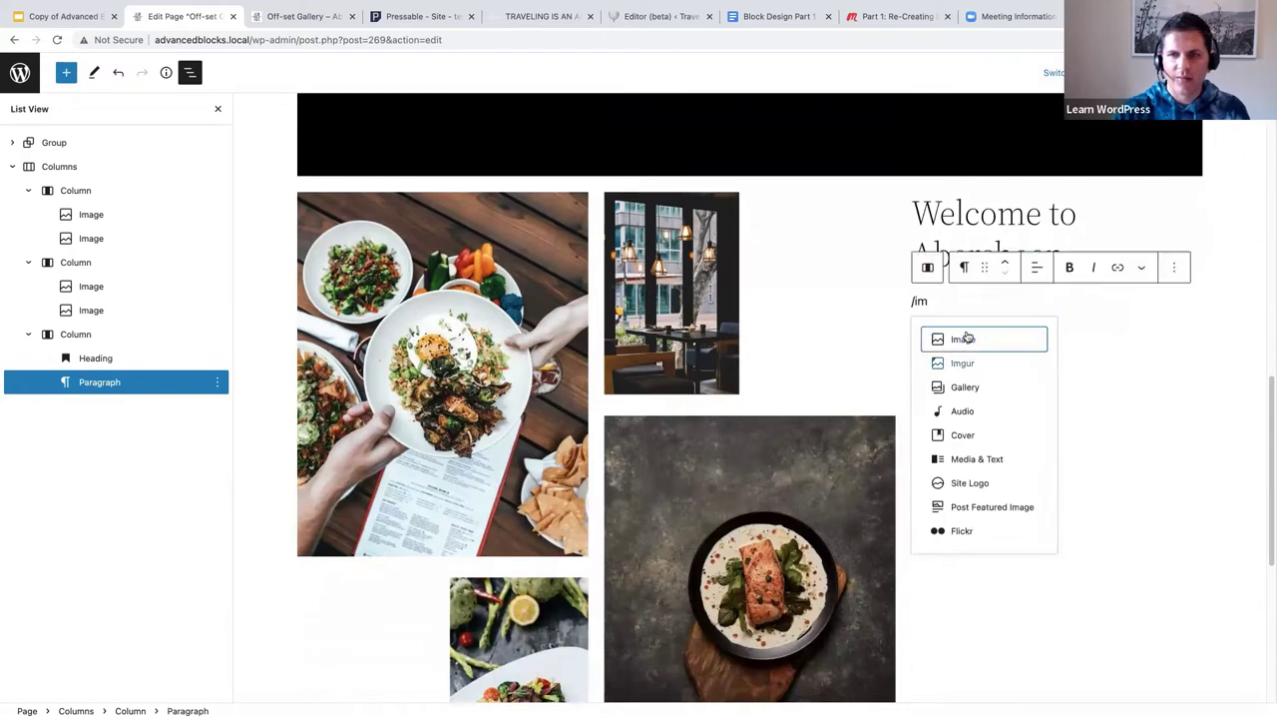
left_click(966, 337)
left_click(953, 374)
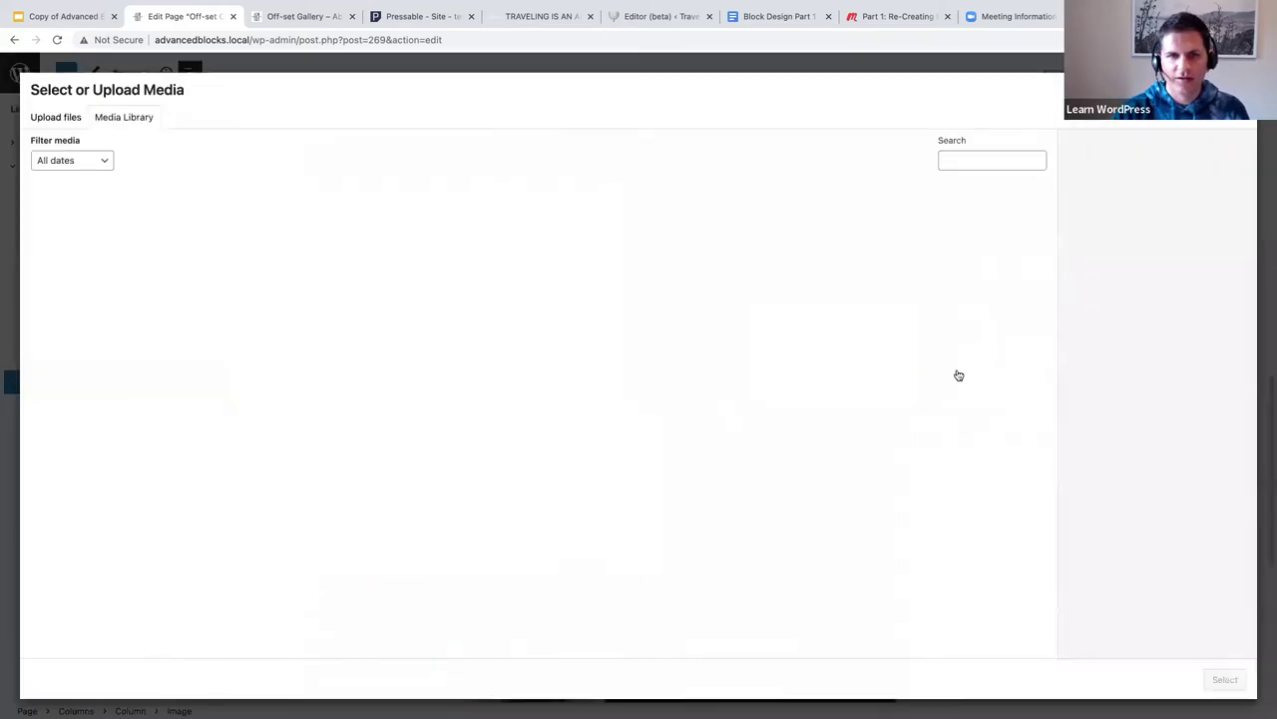
left_click(80, 246)
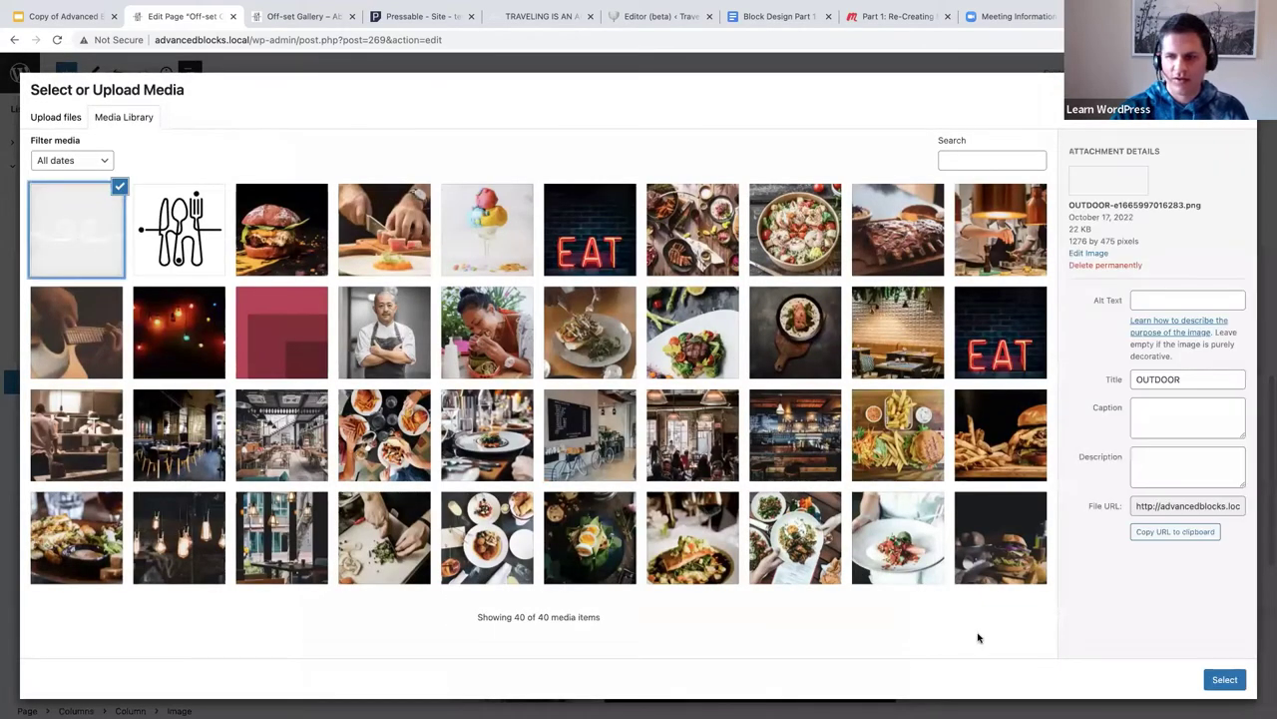
left_click(1225, 680)
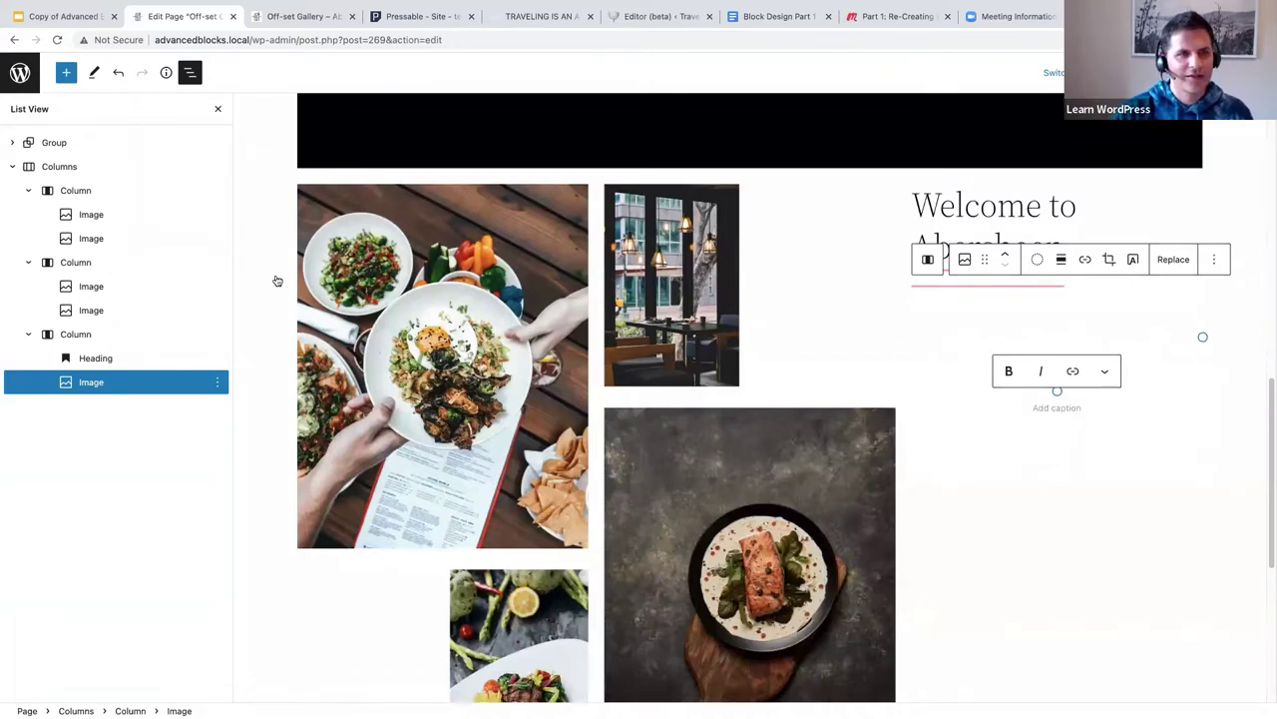
Set the background of the whole three-column Columns block to the black Foreground theme colour.
left_click(61, 170)
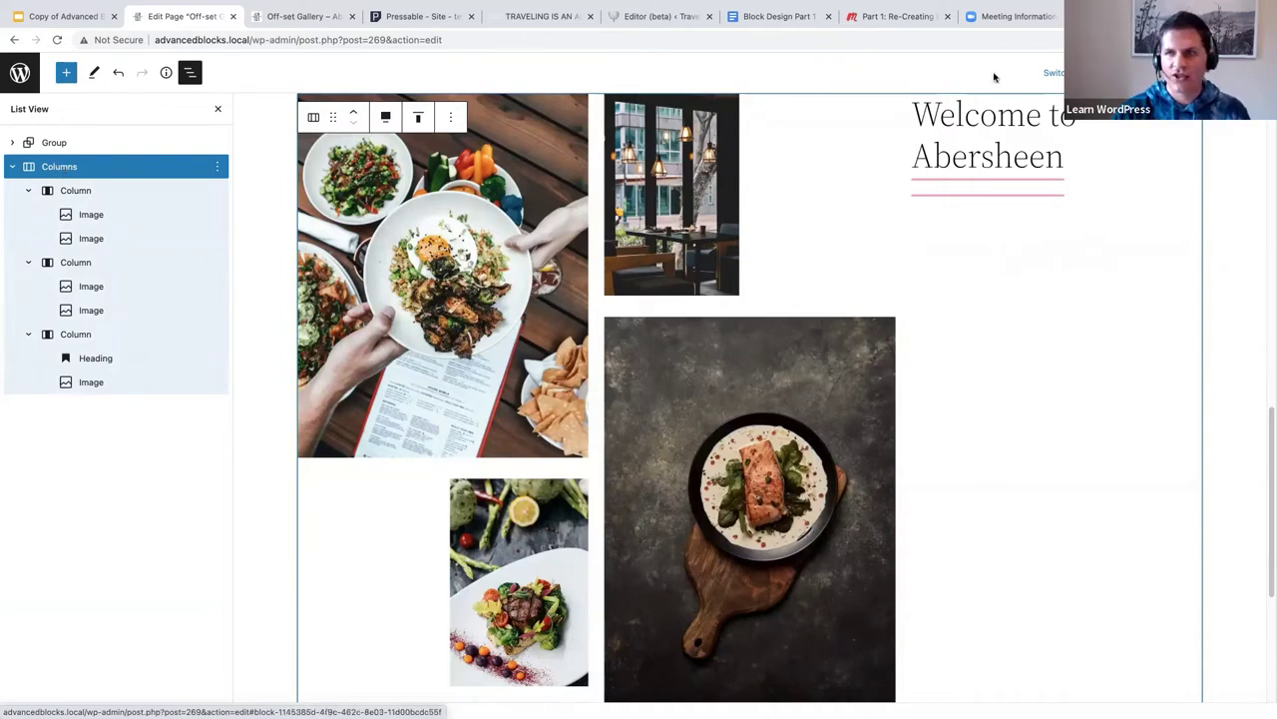
left_click(1247, 72)
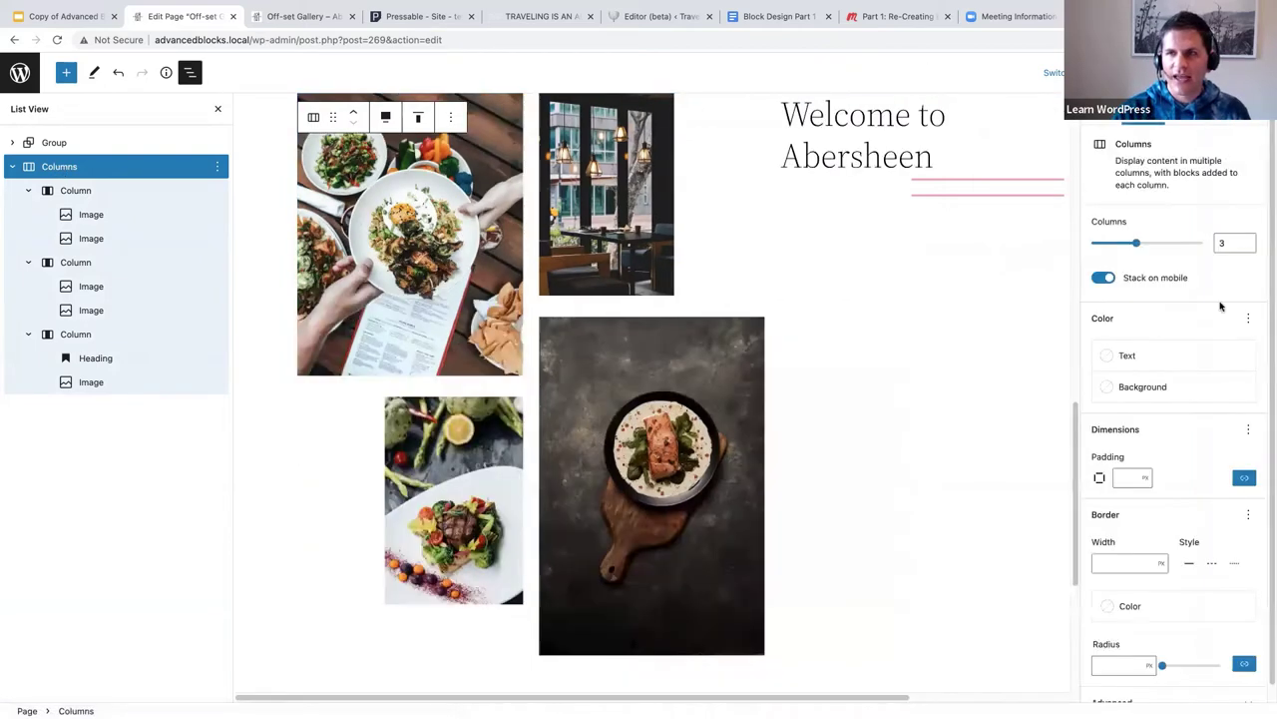
left_click(1127, 387)
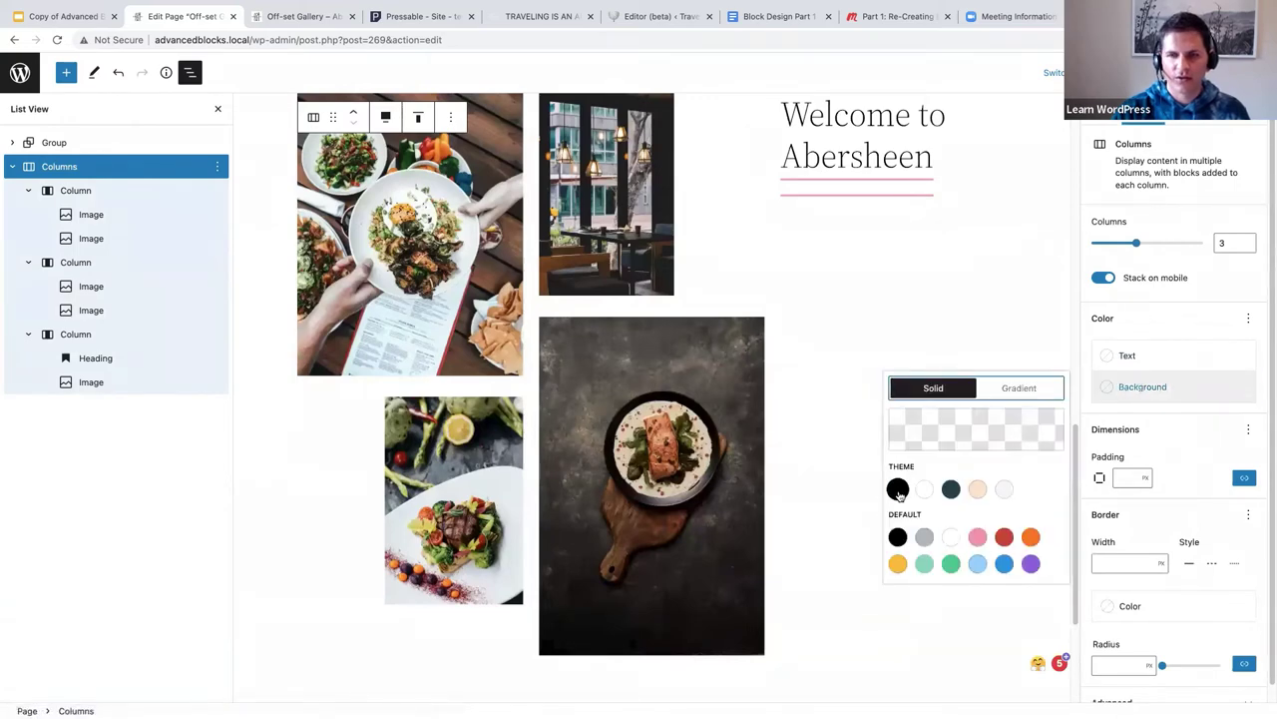
left_click(898, 489)
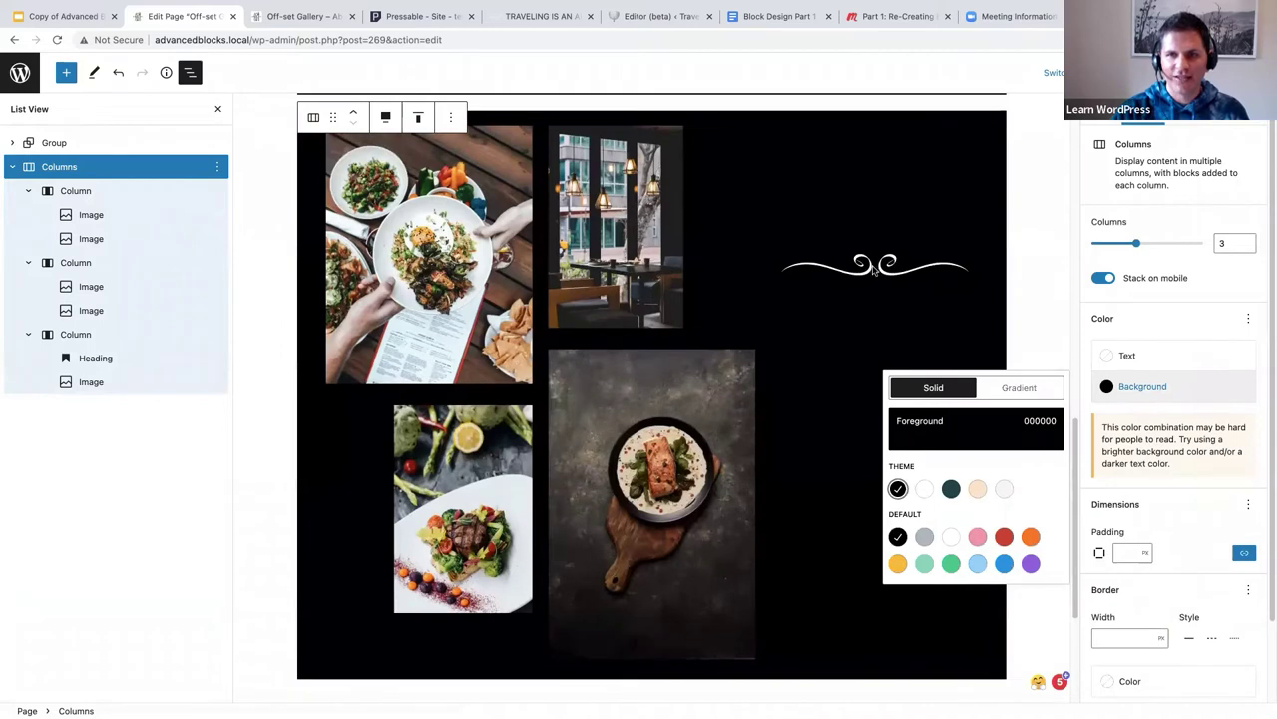
Set the text colour of the "Welcome to Abersheen" heading to the white theme colour FFFFFF.
left_click(839, 203)
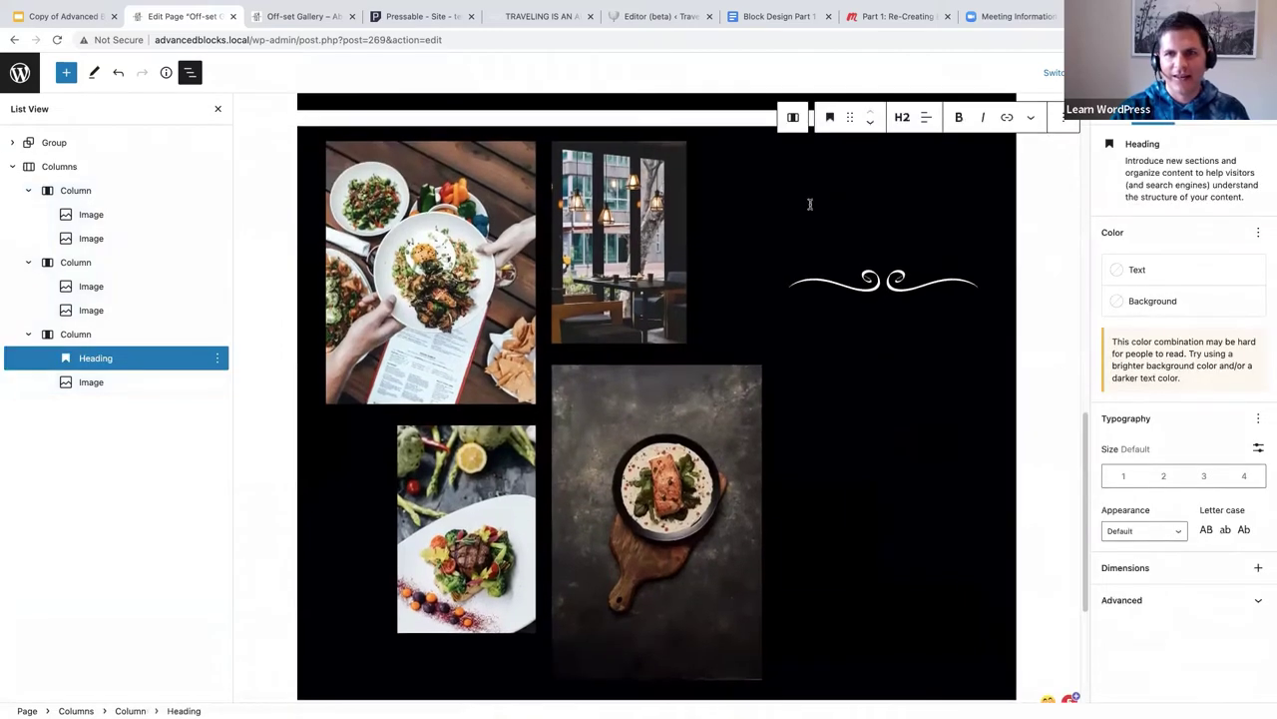
left_click_drag(918, 247, 931, 214)
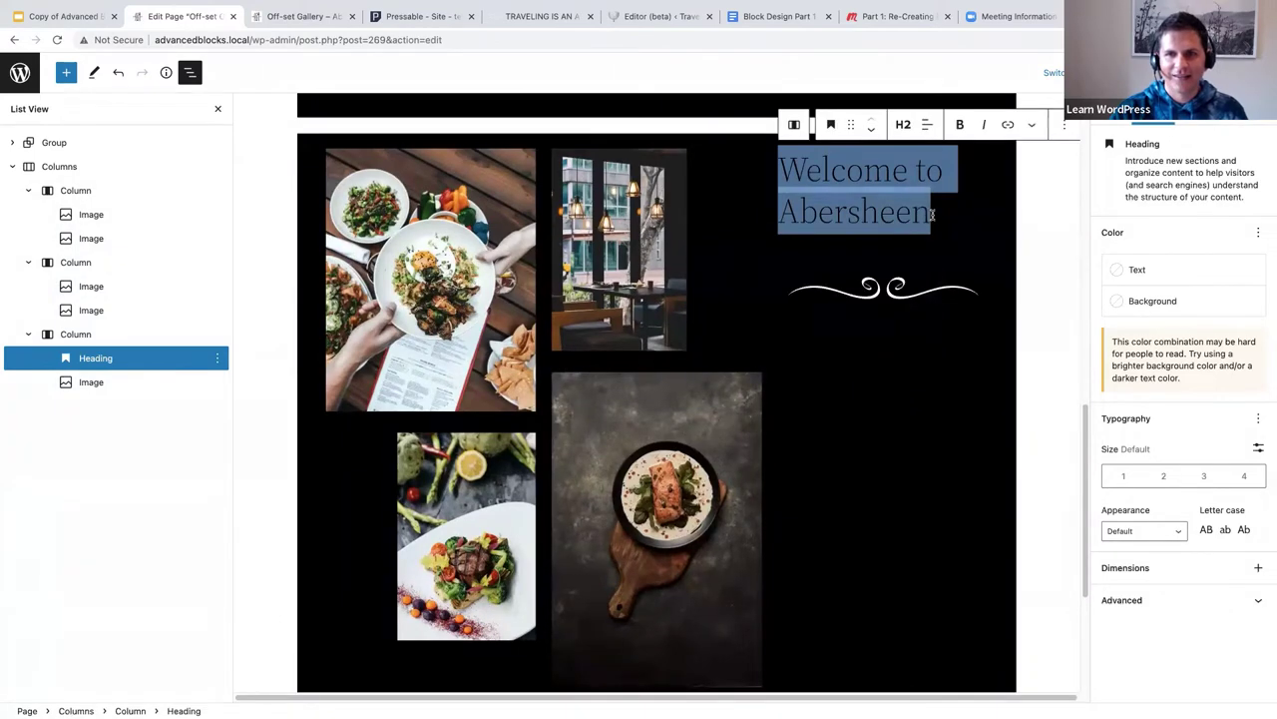
left_click(1146, 273)
left_click(935, 341)
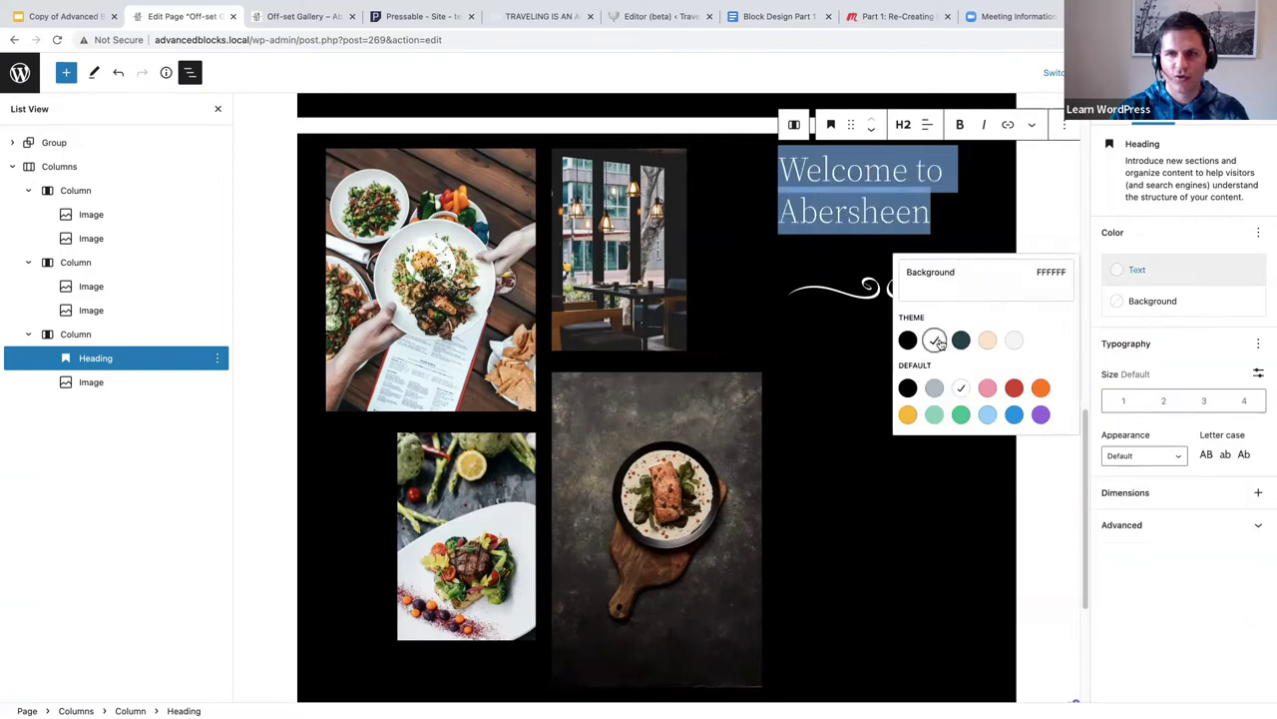
left_click(845, 347)
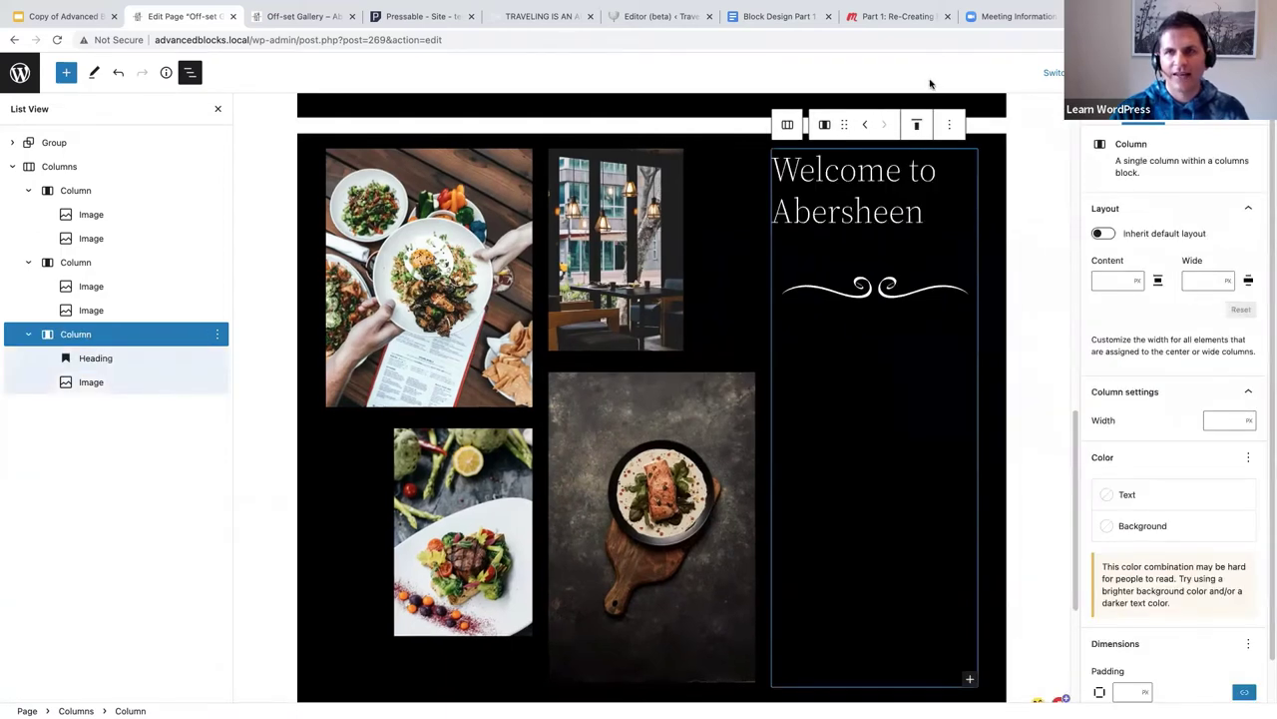
Copy the four paragraphs under "Welcome to Abersheen" from the Google Docs file "Block Design Part 1 Text" into the third column below the ornament image.
left_click(763, 20)
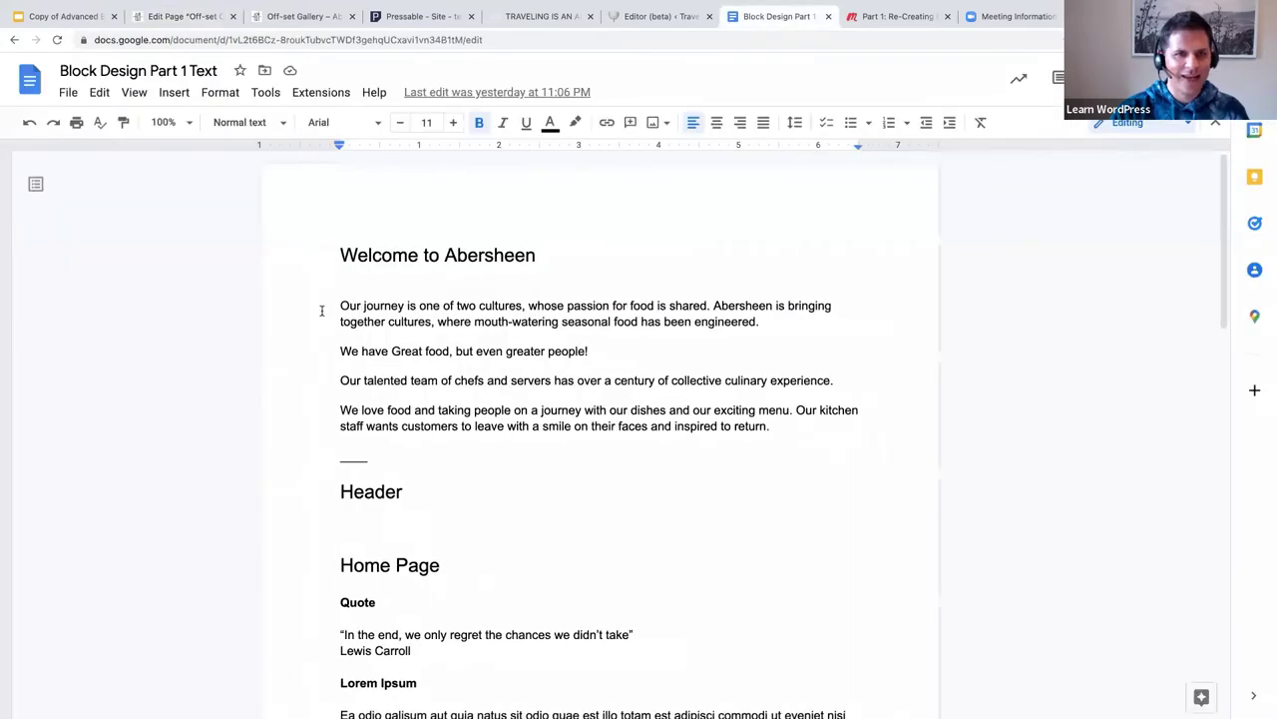
left_click_drag(323, 308, 776, 427)
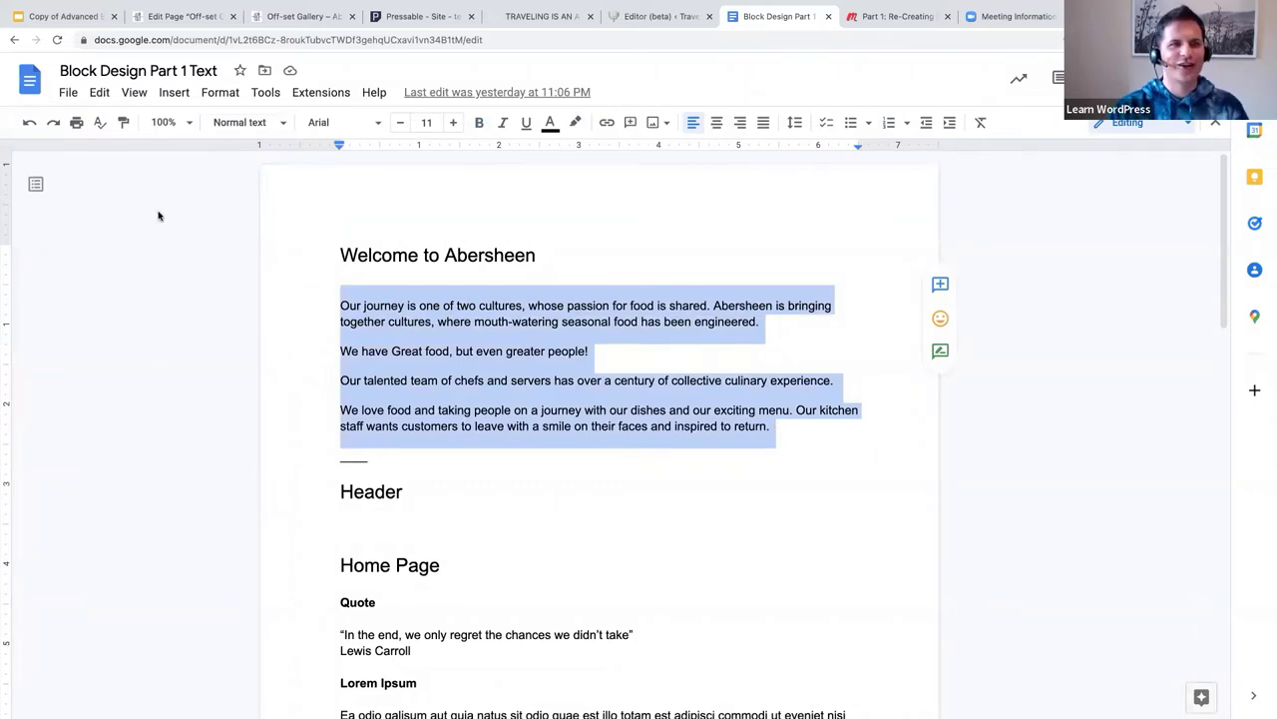
left_click(174, 17)
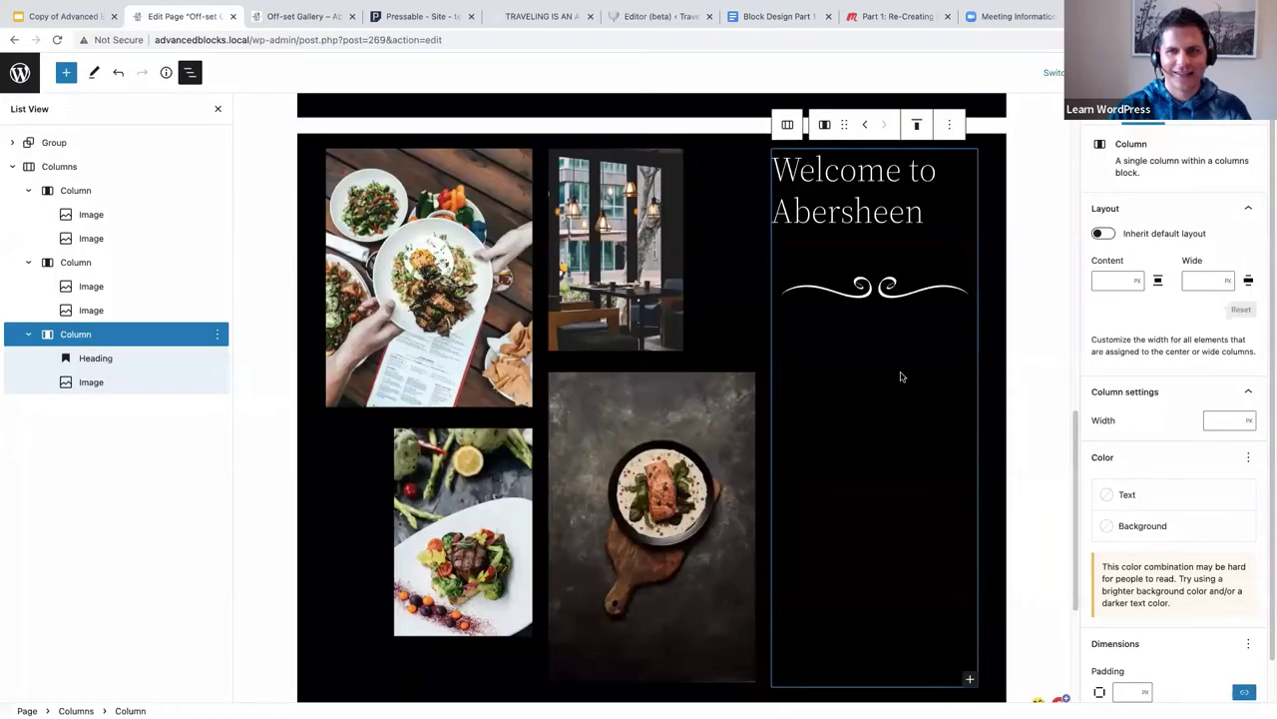
left_click(883, 282)
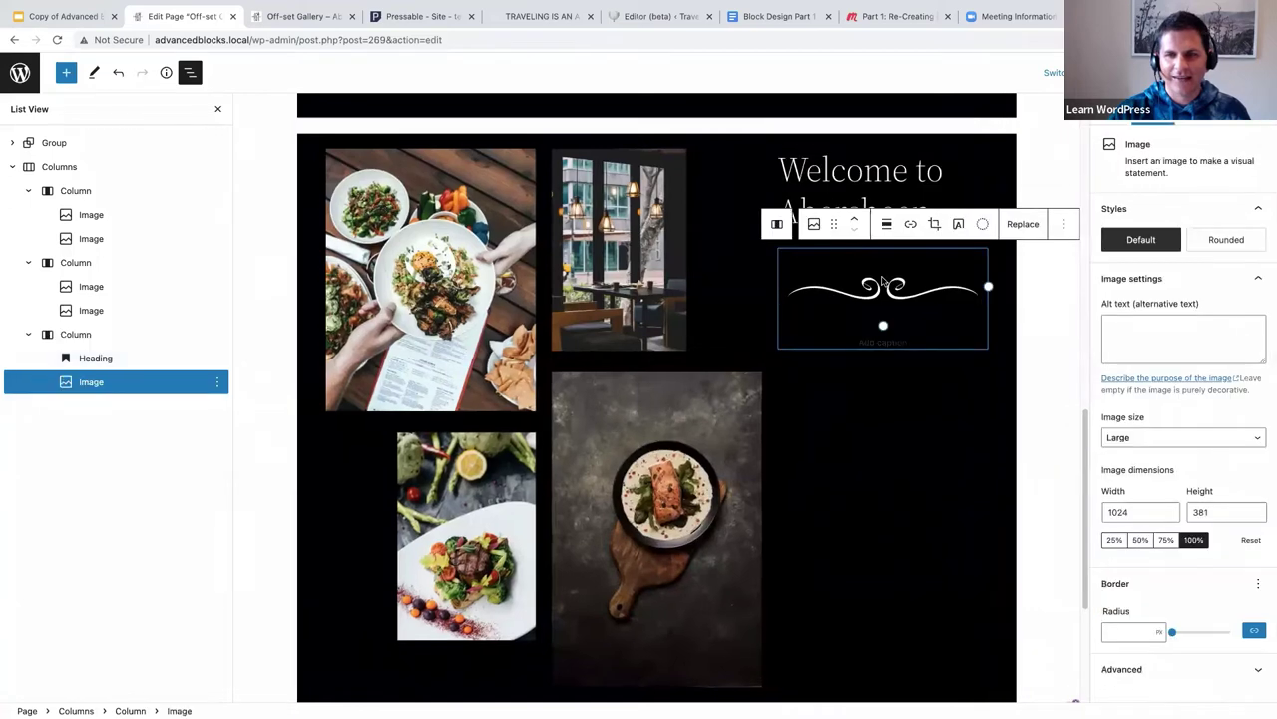
key("Return")
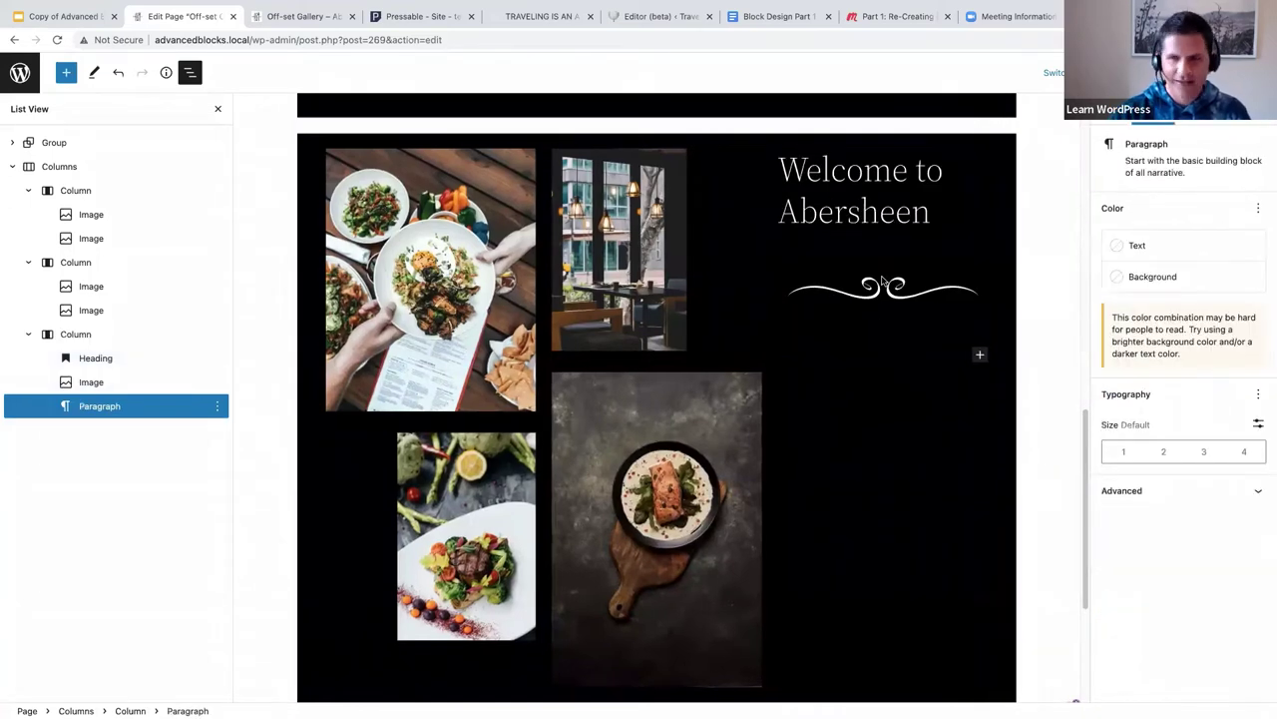
key("Return")
key("Return")
key("Return")
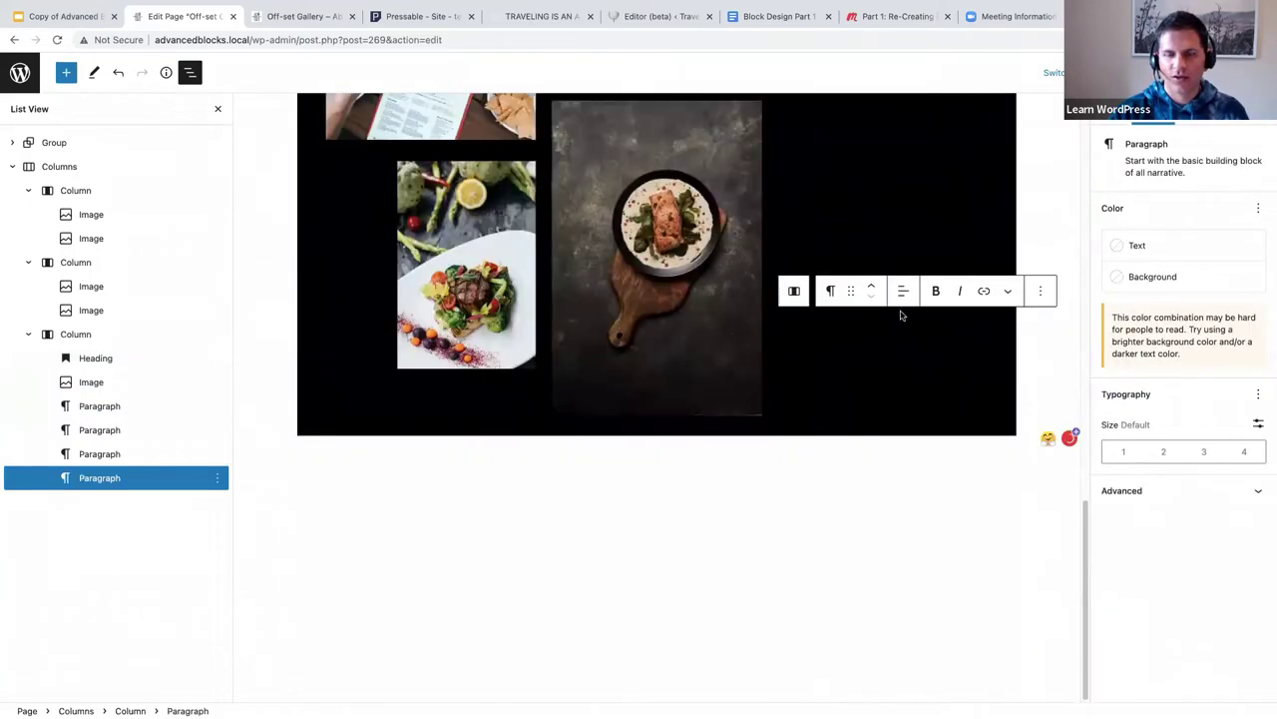
Set the text colour of all four paragraphs in the third column to the white theme colour FFFFFF.
scroll(883, 324, "up", 1)
scroll(879, 329, "up", 3)
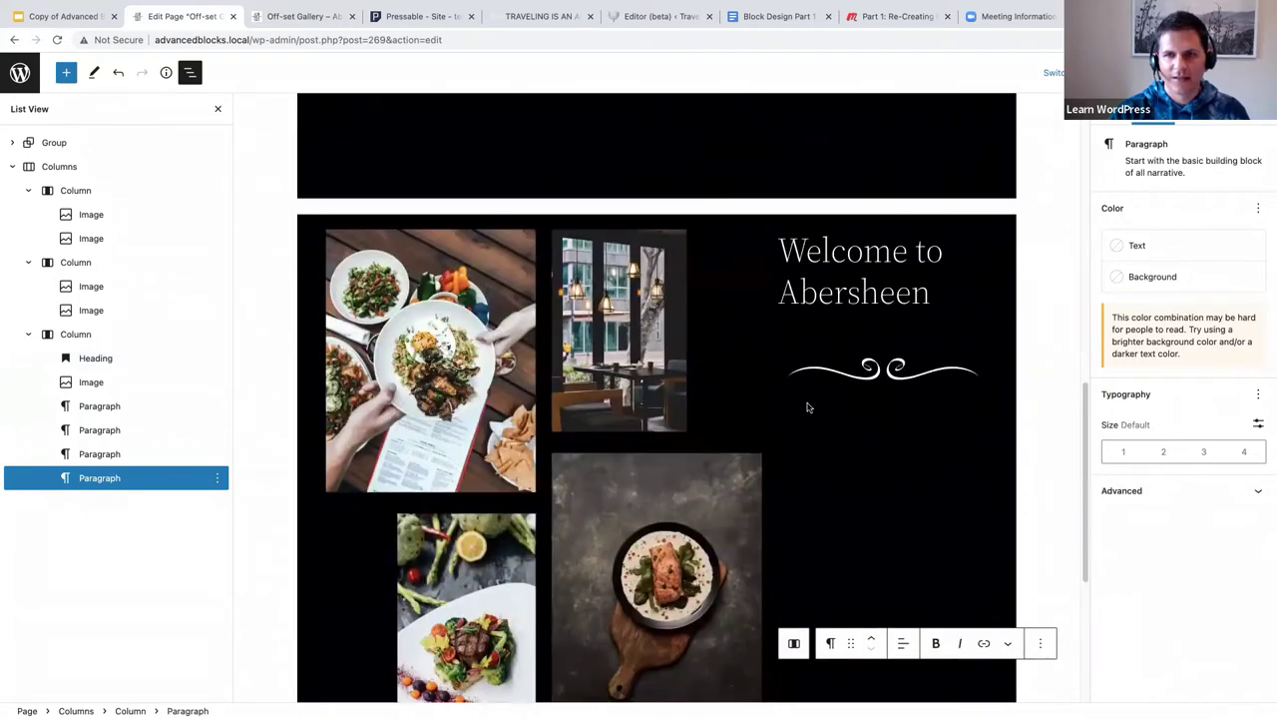
left_click(808, 404)
left_click_drag(799, 438, 883, 547)
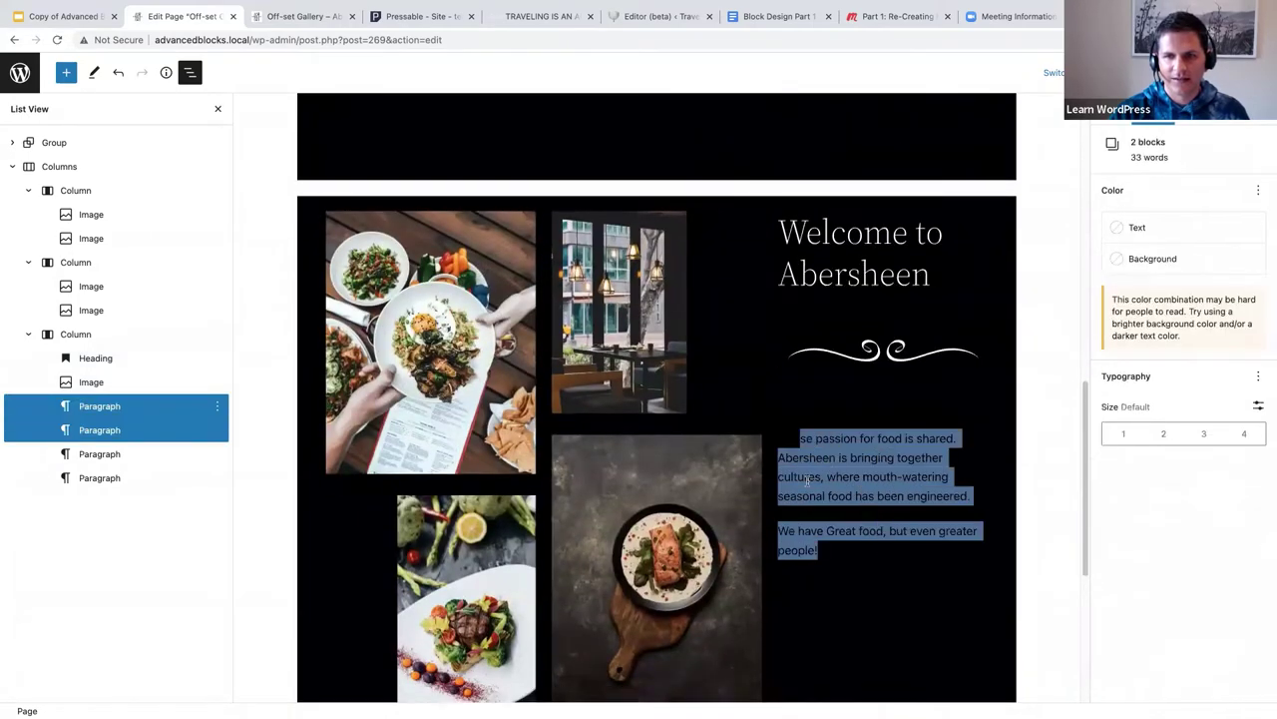
left_click_drag(777, 439, 962, 627)
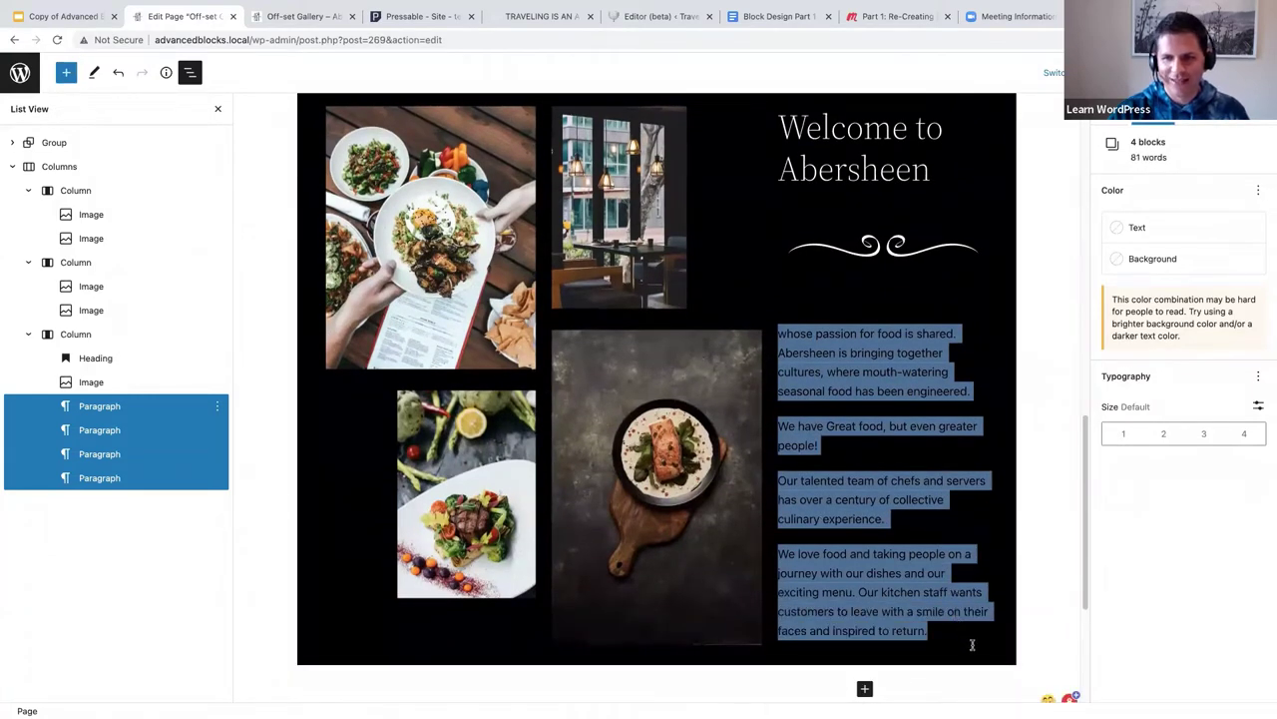
left_click_drag(975, 649, 973, 647)
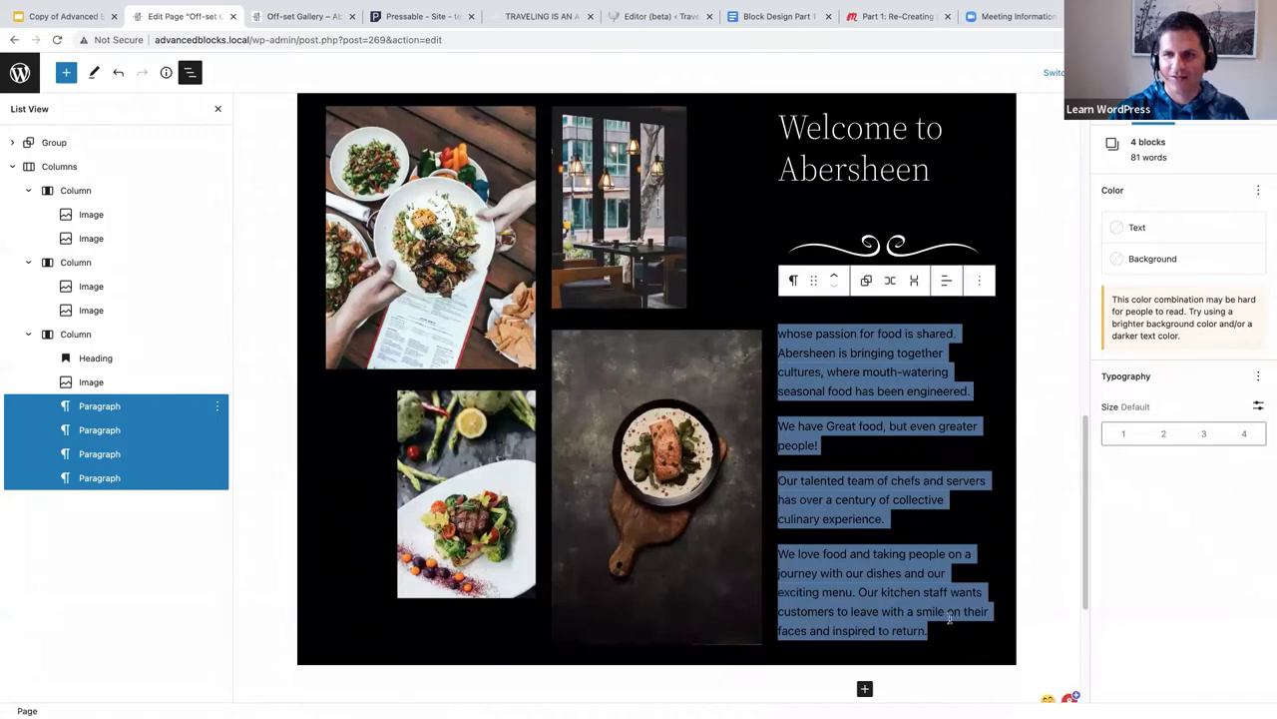
left_click(1147, 231)
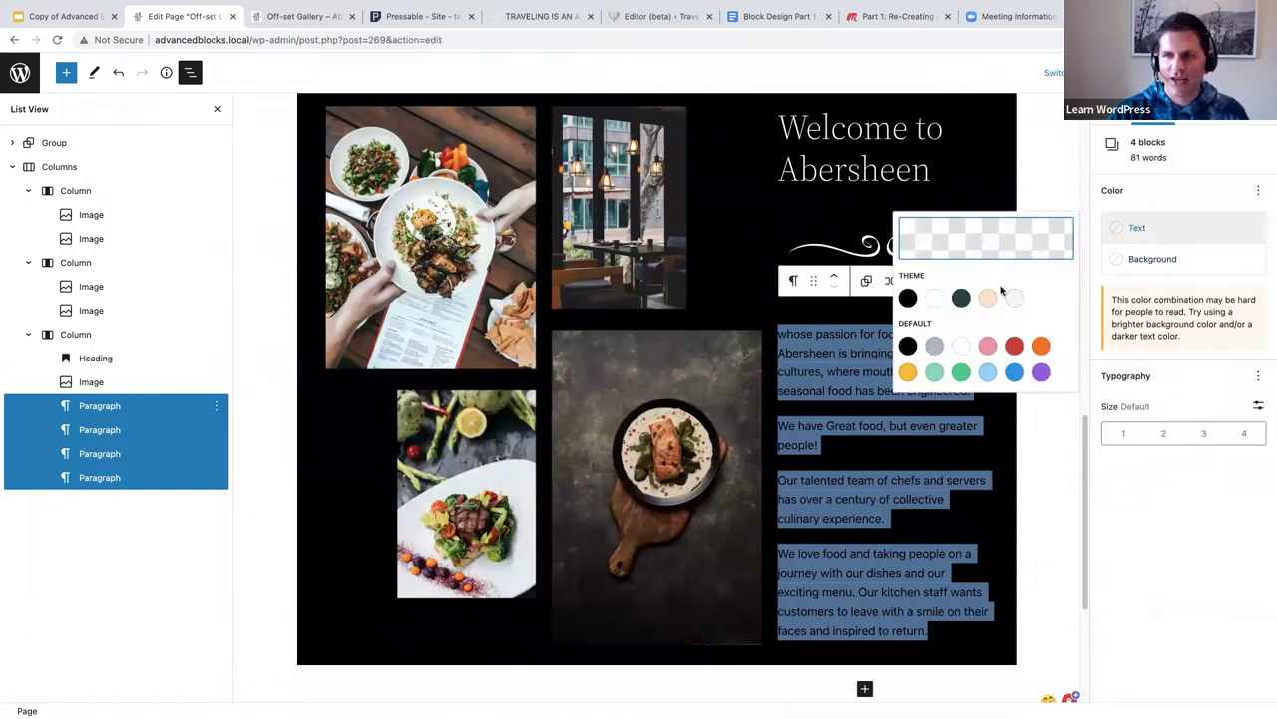
left_click(934, 298)
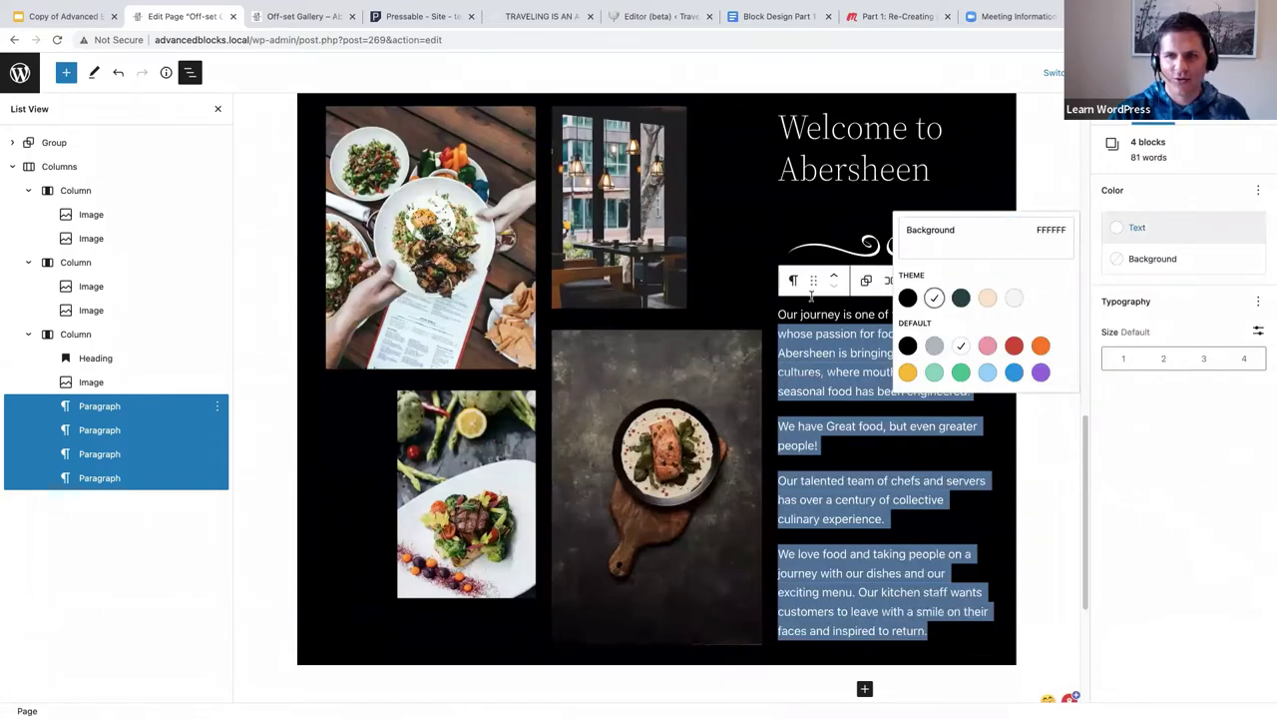
left_click(991, 527)
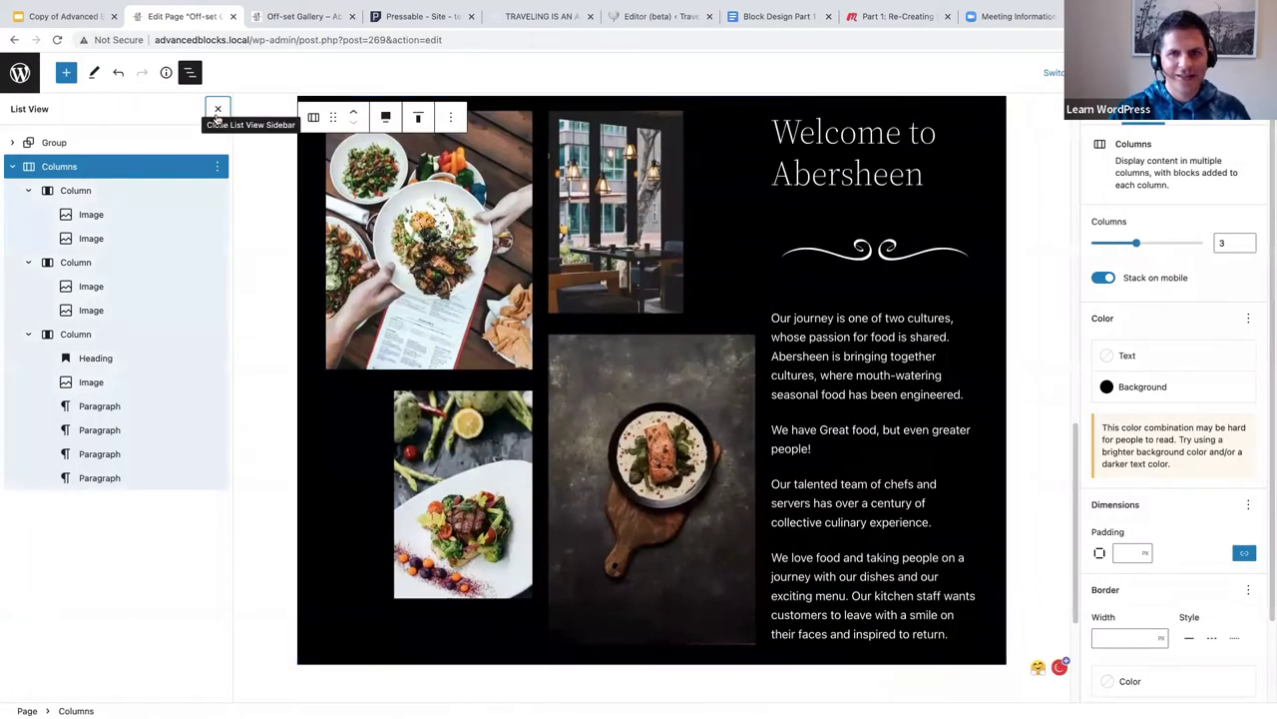
Close the block List View and look over the layout of the black three-column section.
left_click(218, 111)
scroll(808, 394, "up", 2)
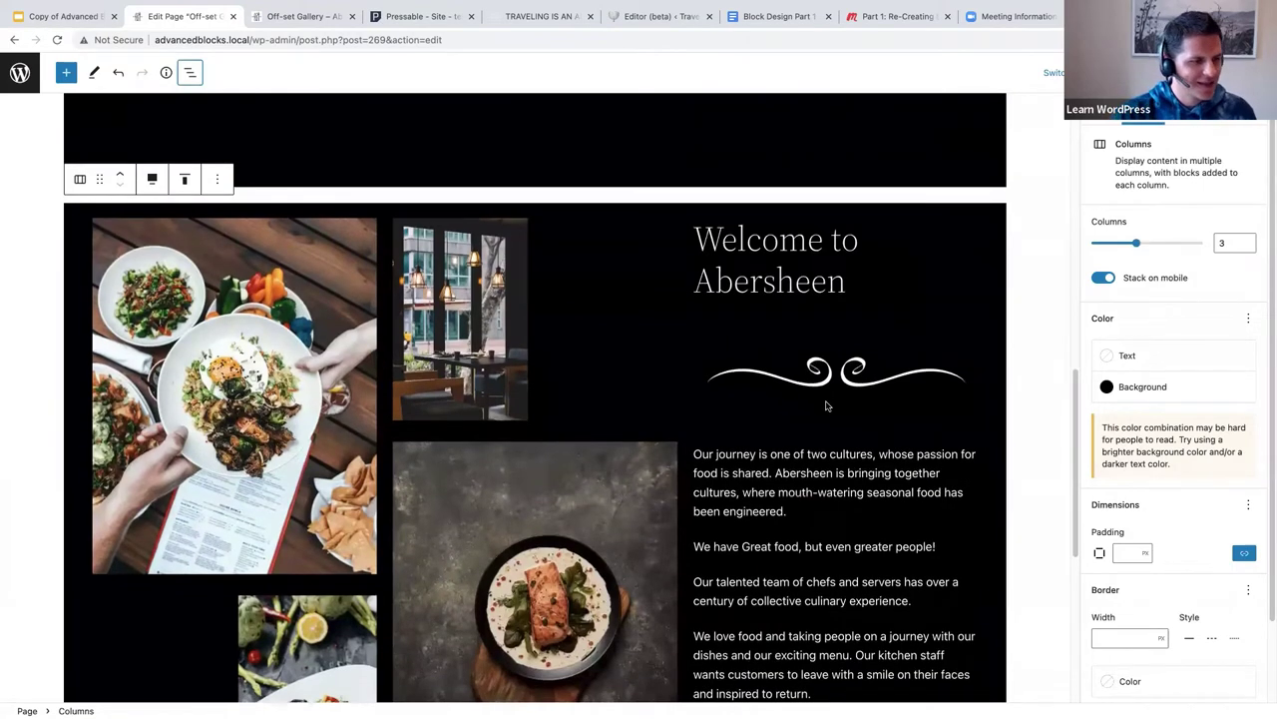
scroll(813, 406, "down", 2)
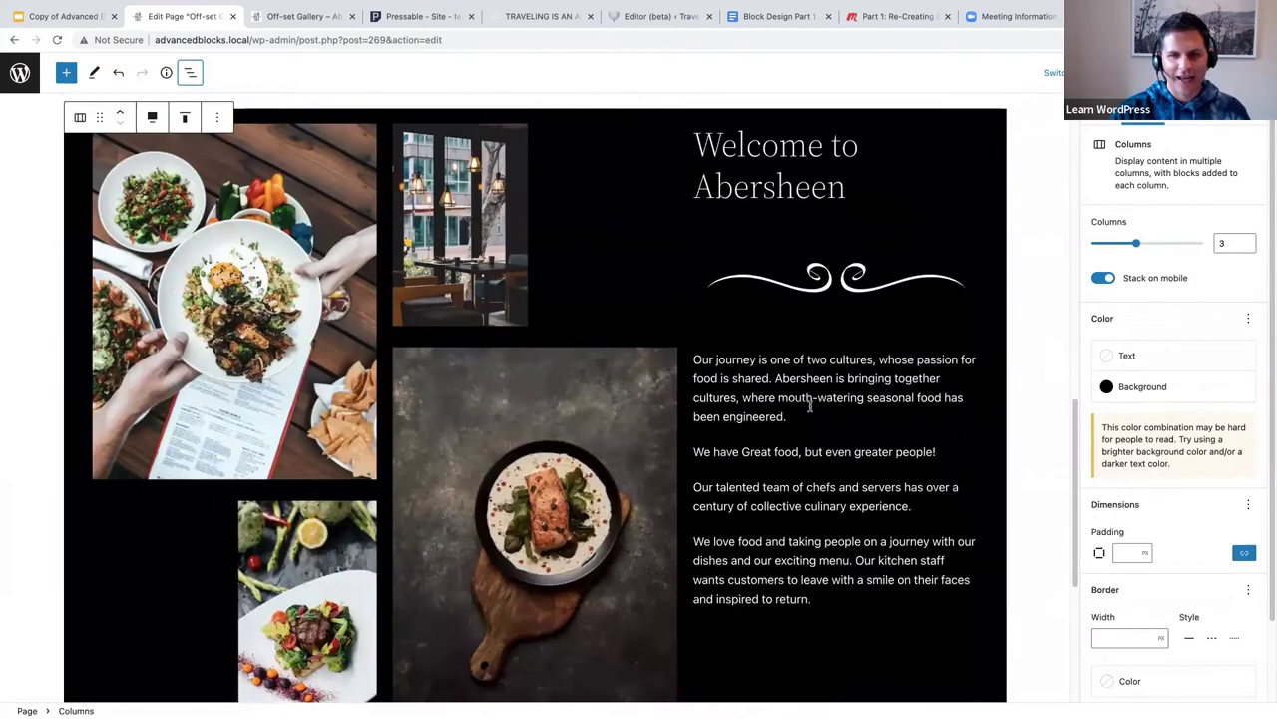
scroll(813, 407, "down", 2)
scroll(816, 399, "up", 2)
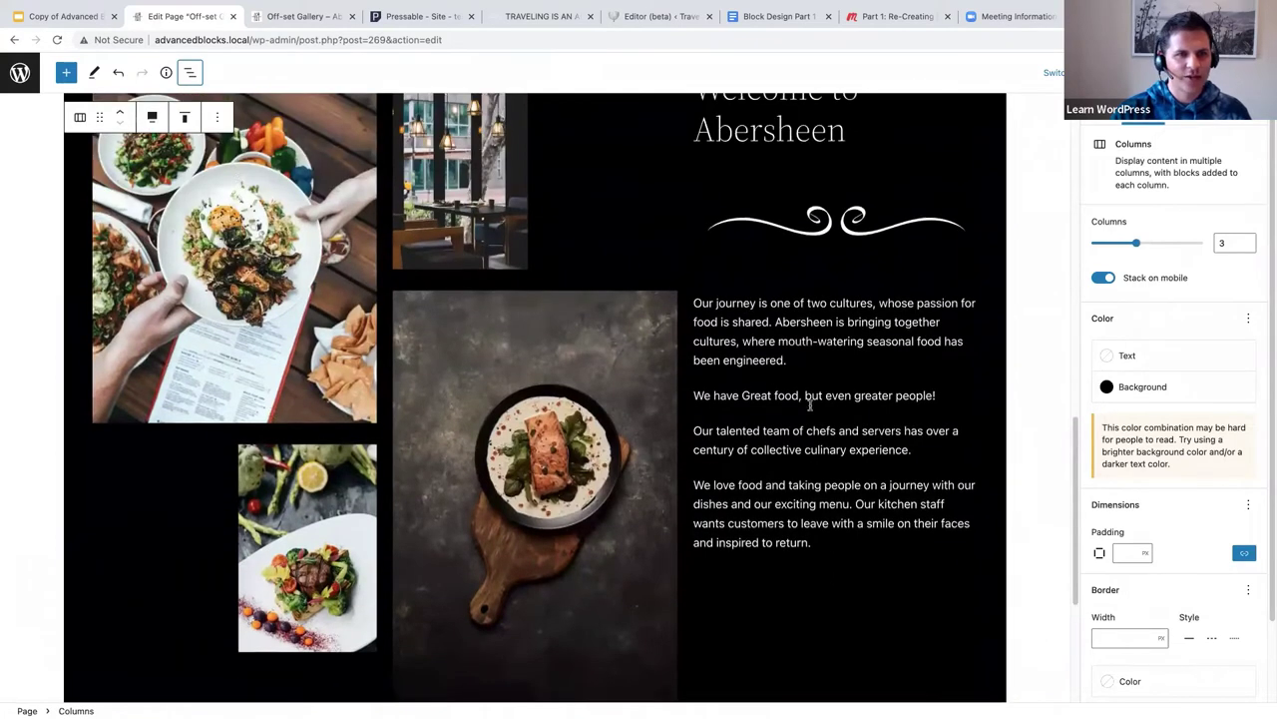
scroll(264, 281, "up", 1)
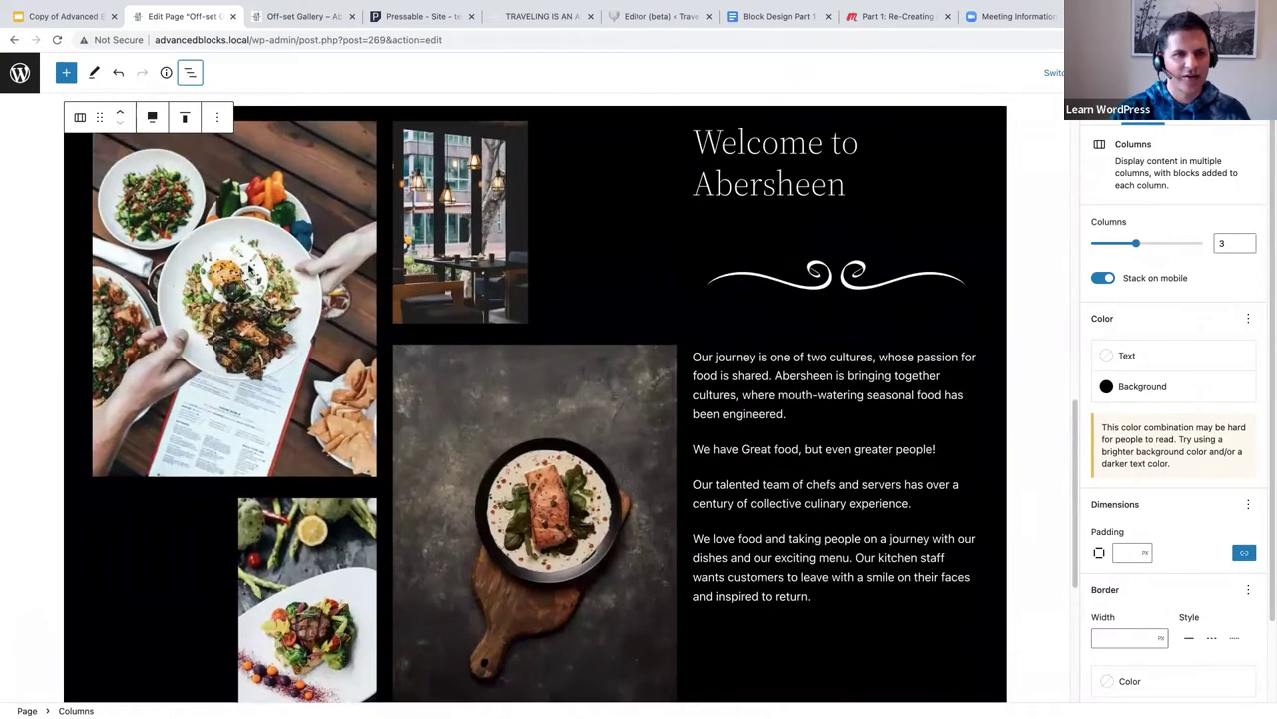
Set the width of the small steak salad image at the bottom of the first column to 219 px.
left_click(251, 267)
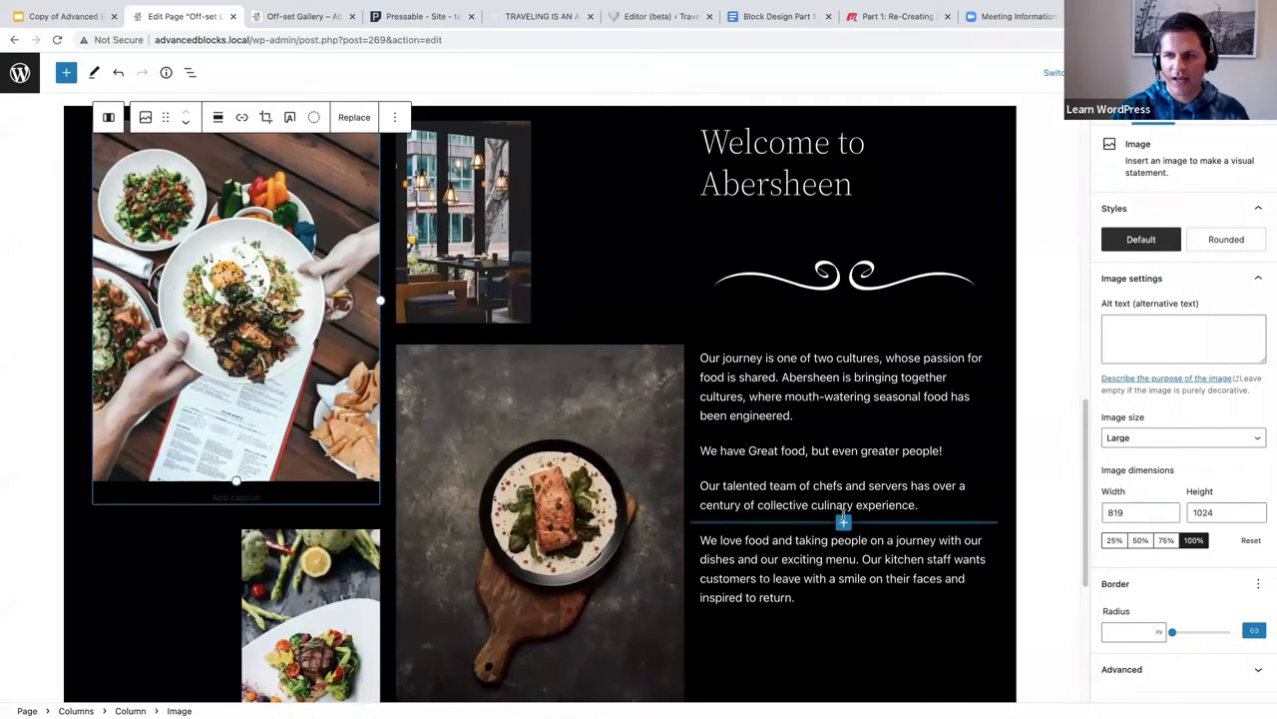
scroll(524, 449, "down", 3)
left_click(352, 465)
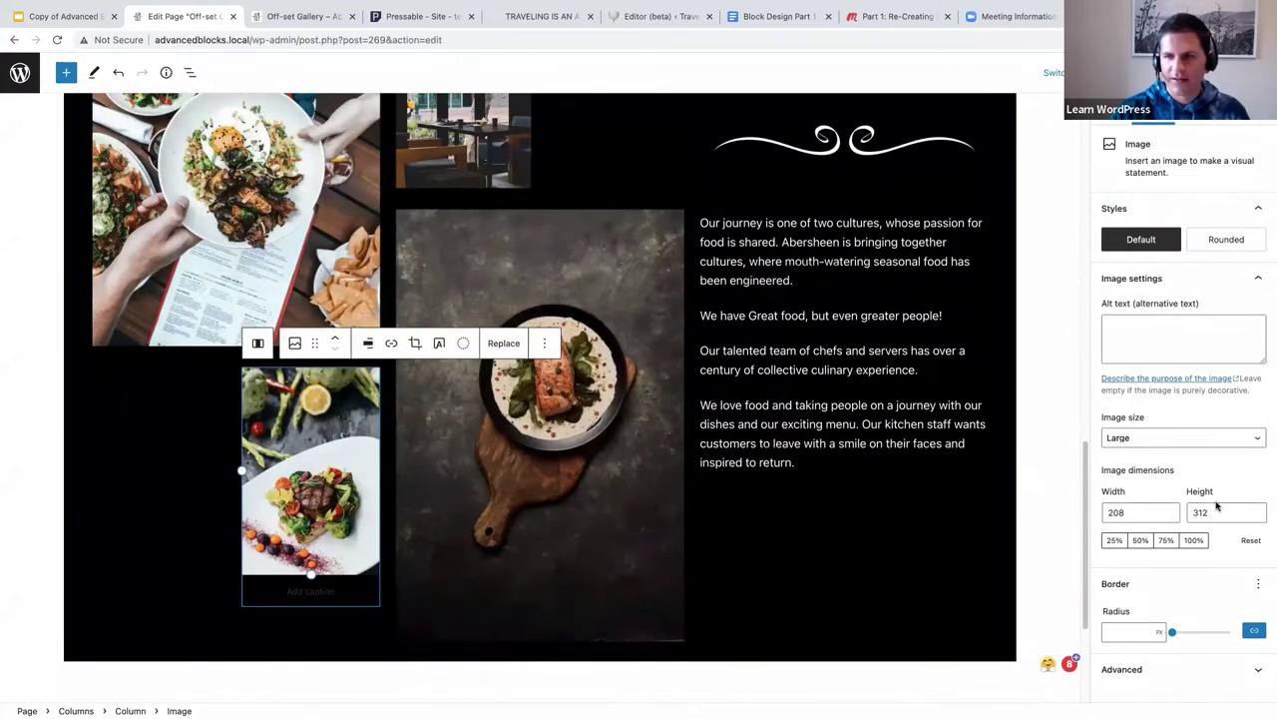
left_click(1115, 512)
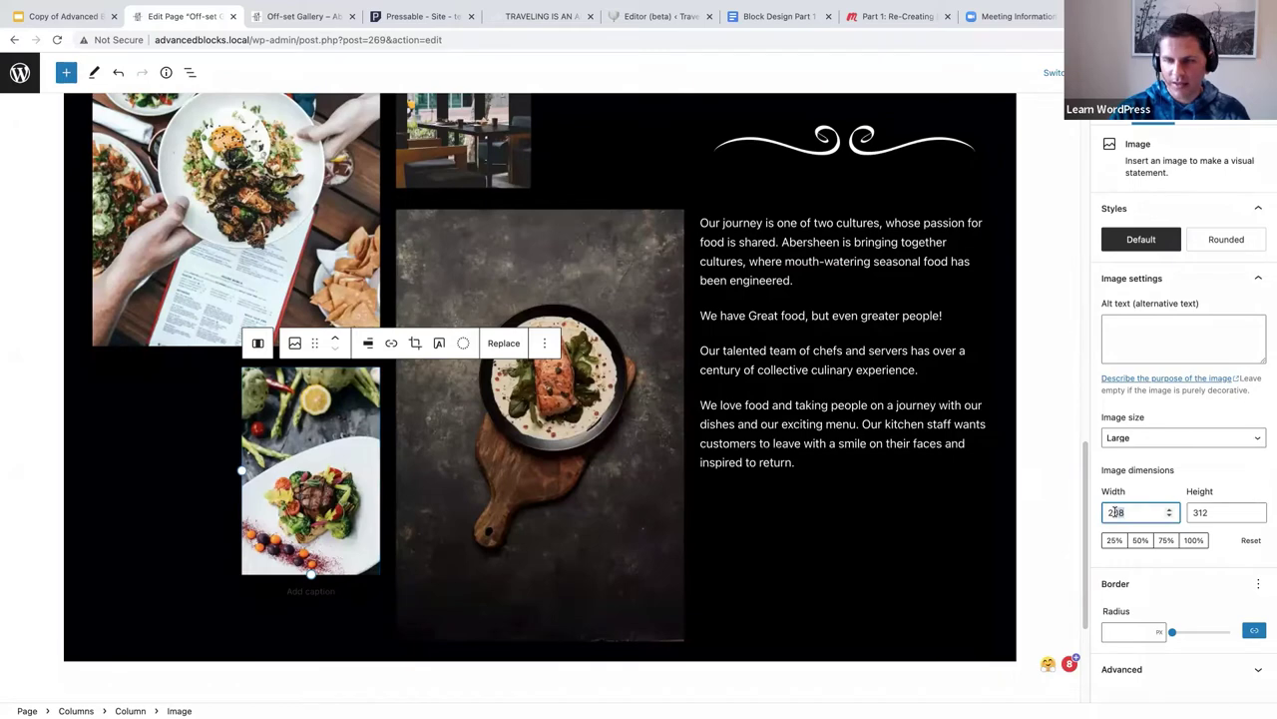
type("219")
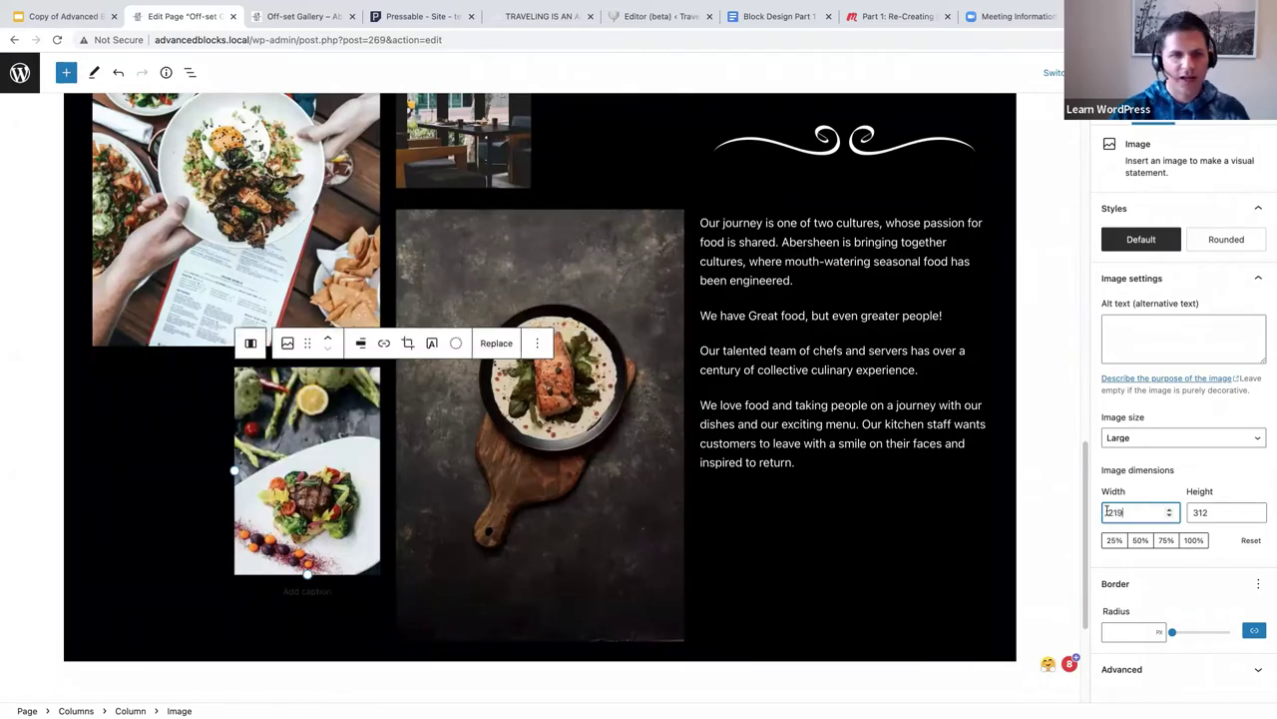
Set the width of the restaurant window image in the second column to 257 px.
scroll(446, 249, "up", 2)
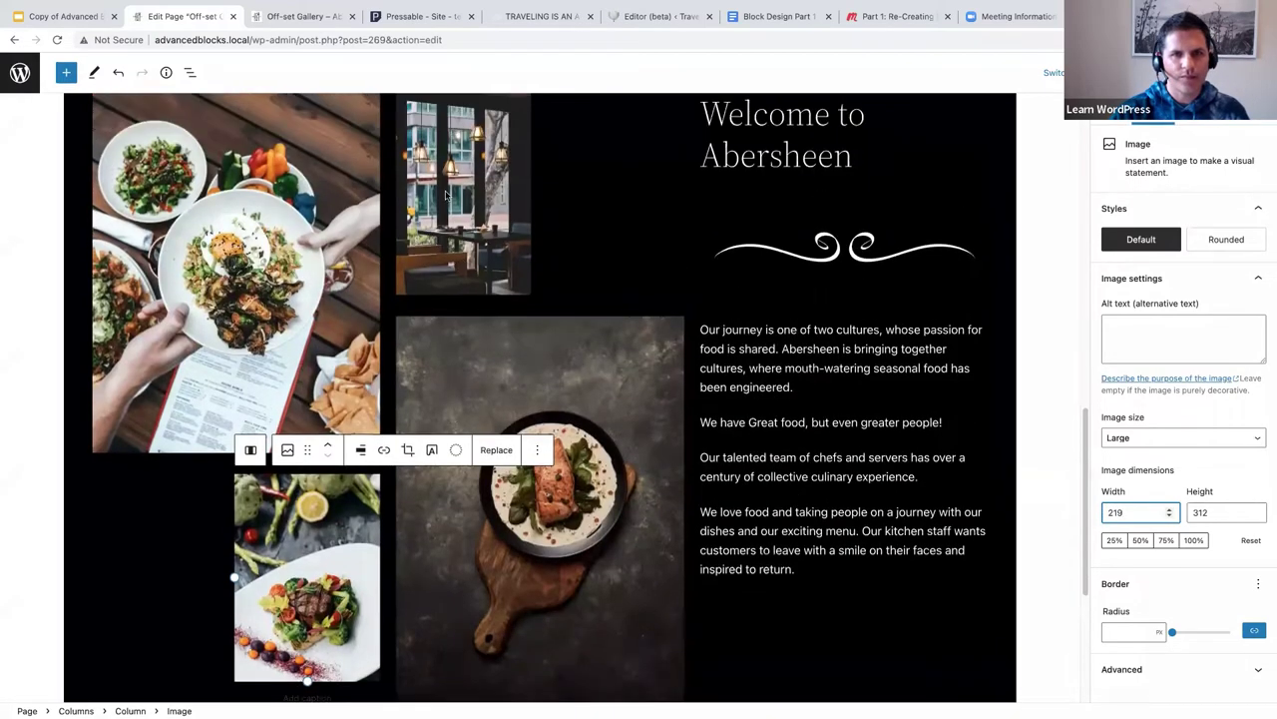
left_click(446, 194)
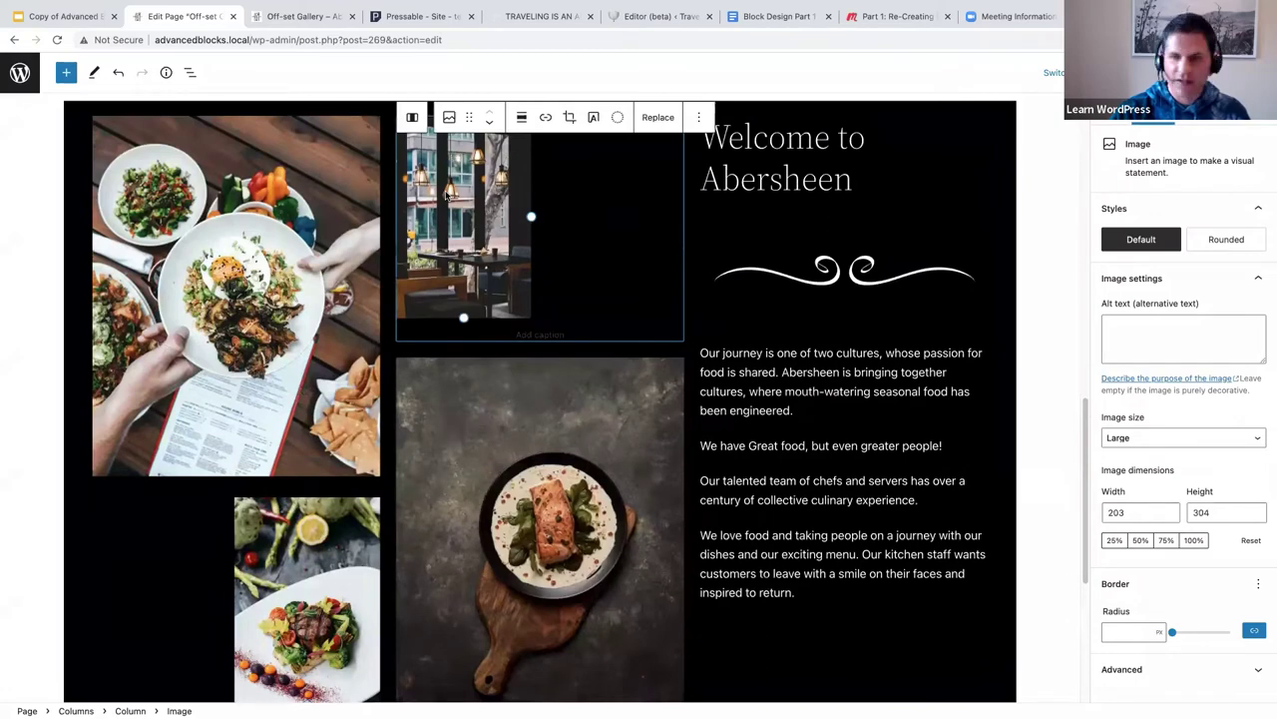
left_click(1120, 512)
double_click(1115, 512)
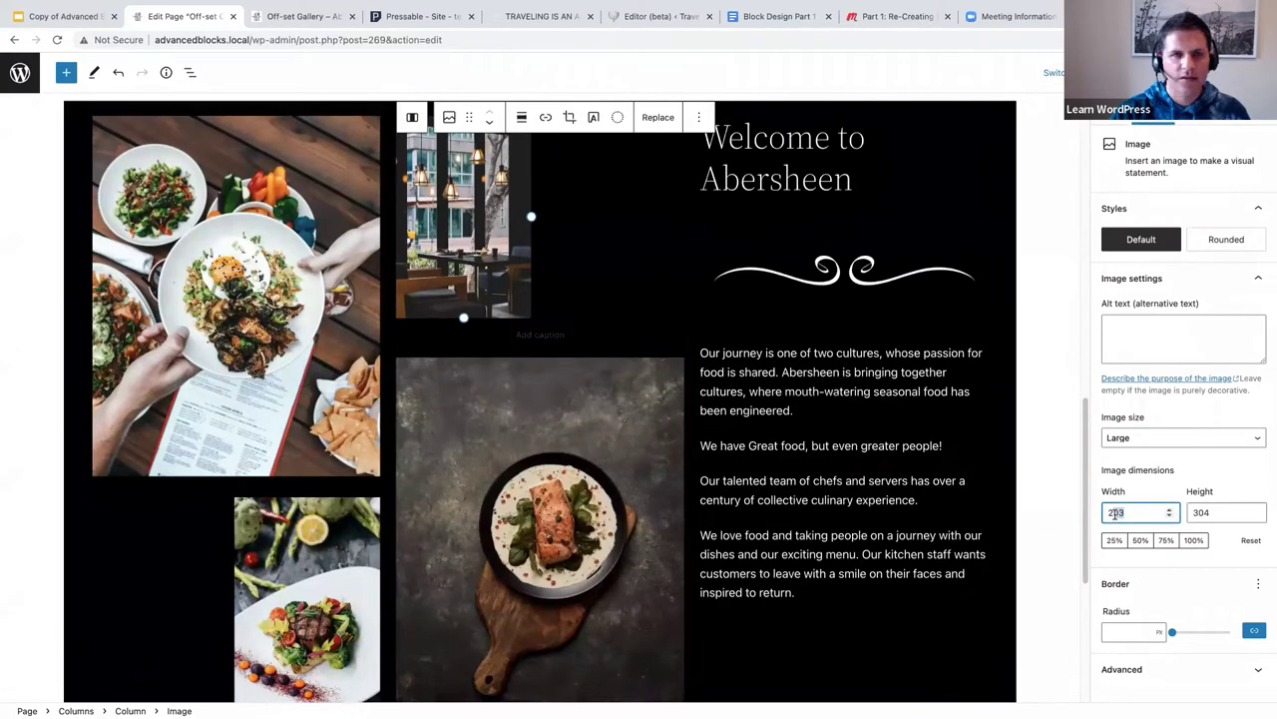
type("257")
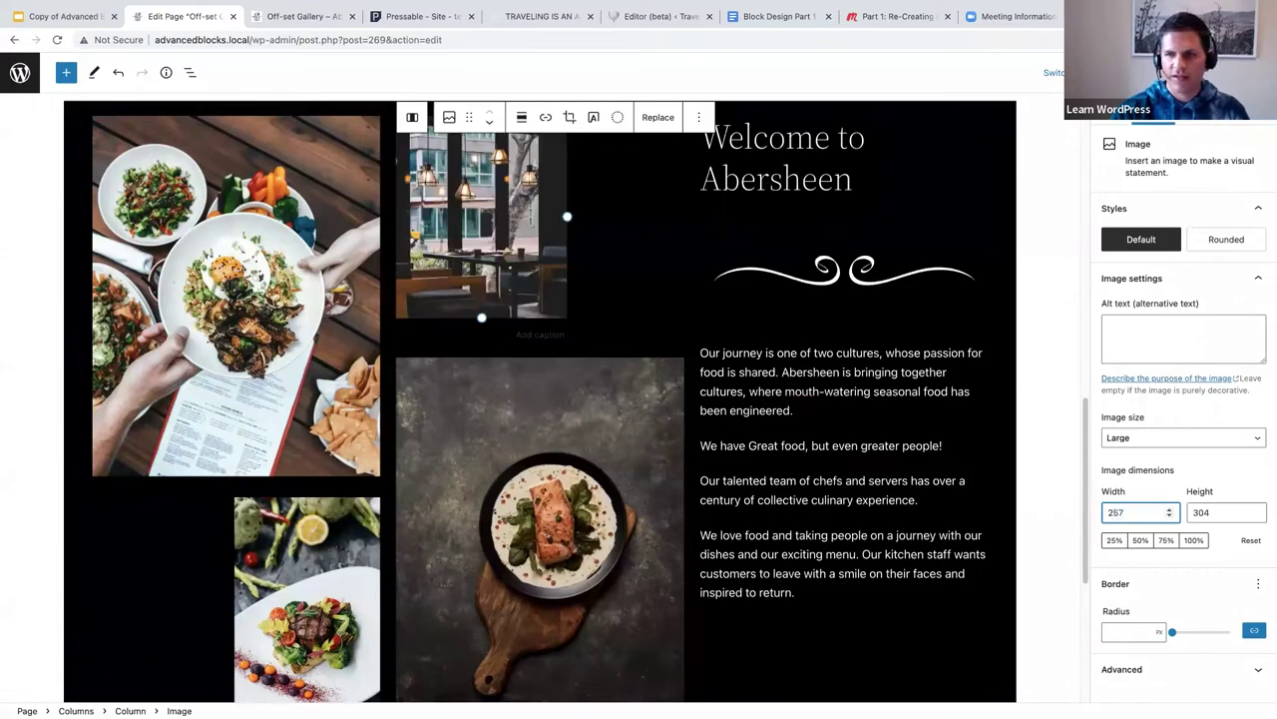
Set the width of the salmon pan image in the second column to 414 px.
left_click(550, 479)
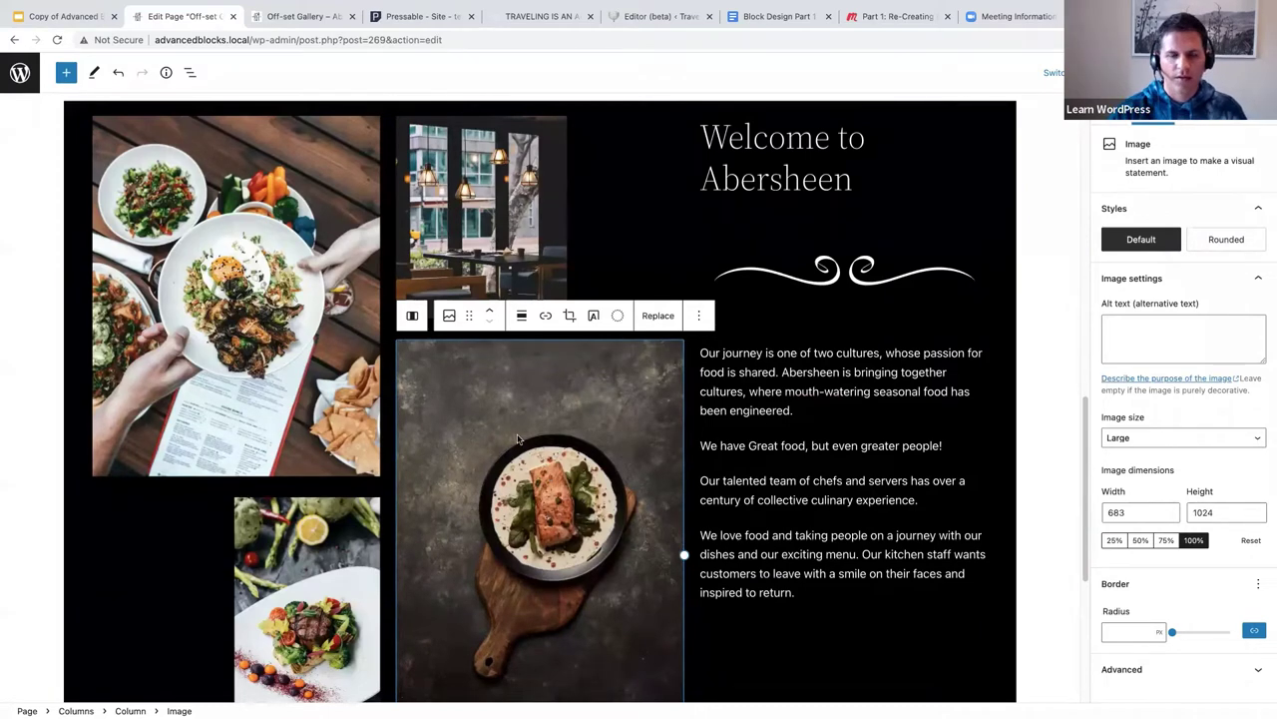
scroll(636, 478, "down", 5)
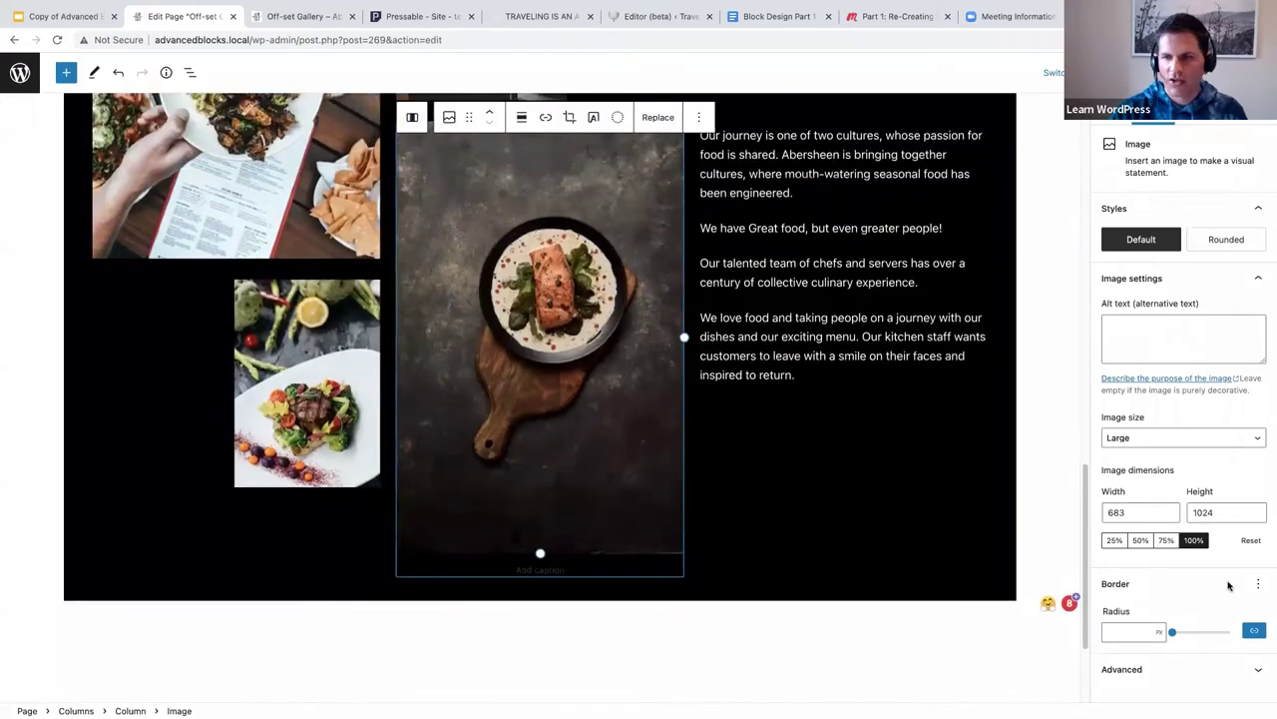
double_click(1110, 511)
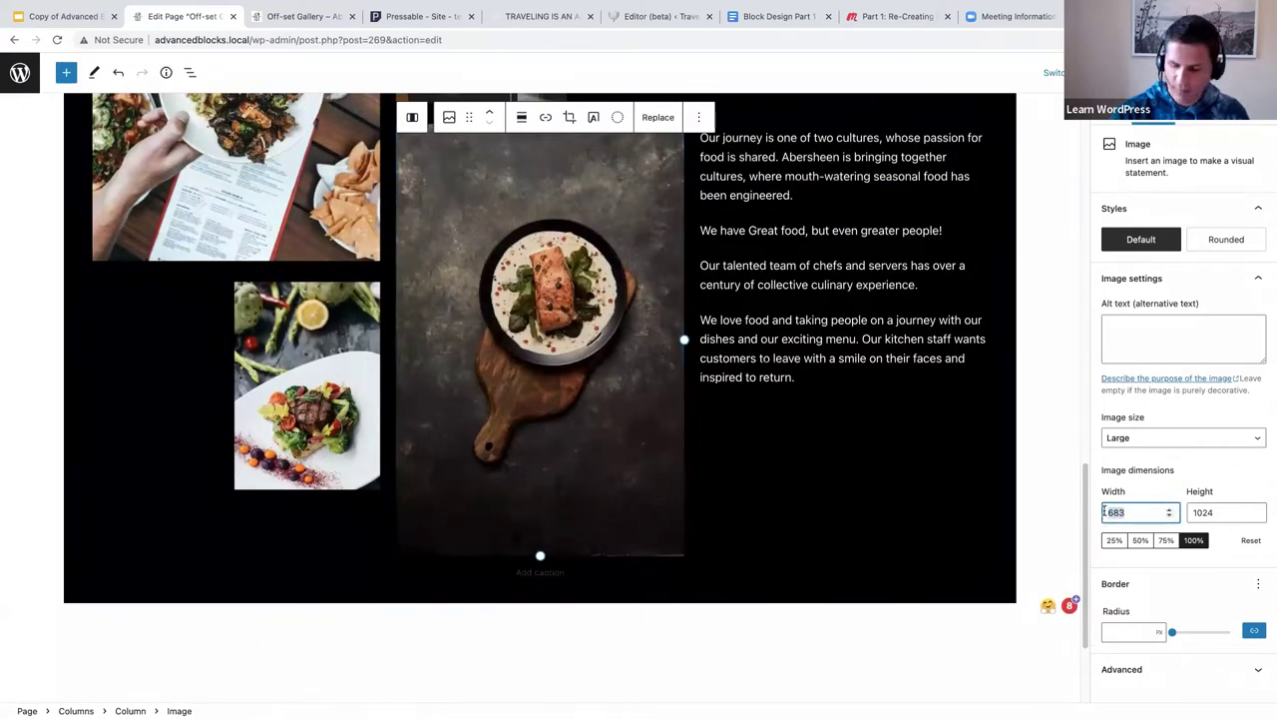
type("414")
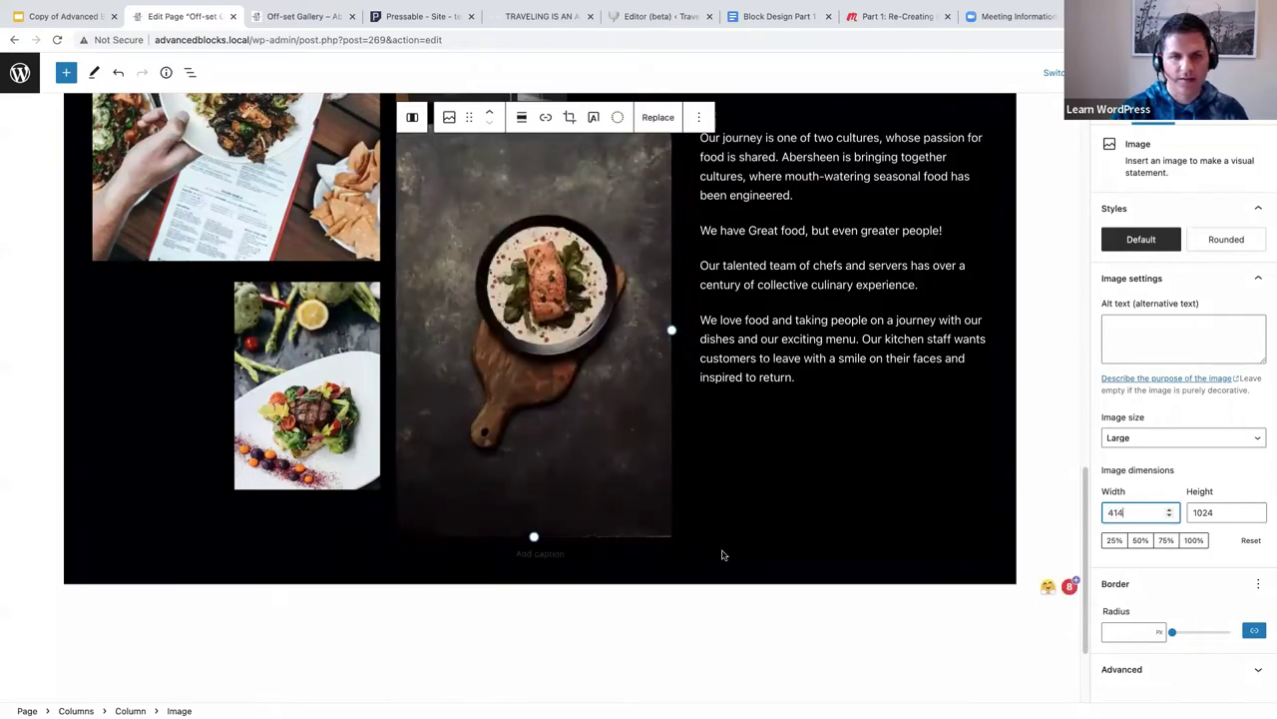
scroll(744, 515, "up", 2)
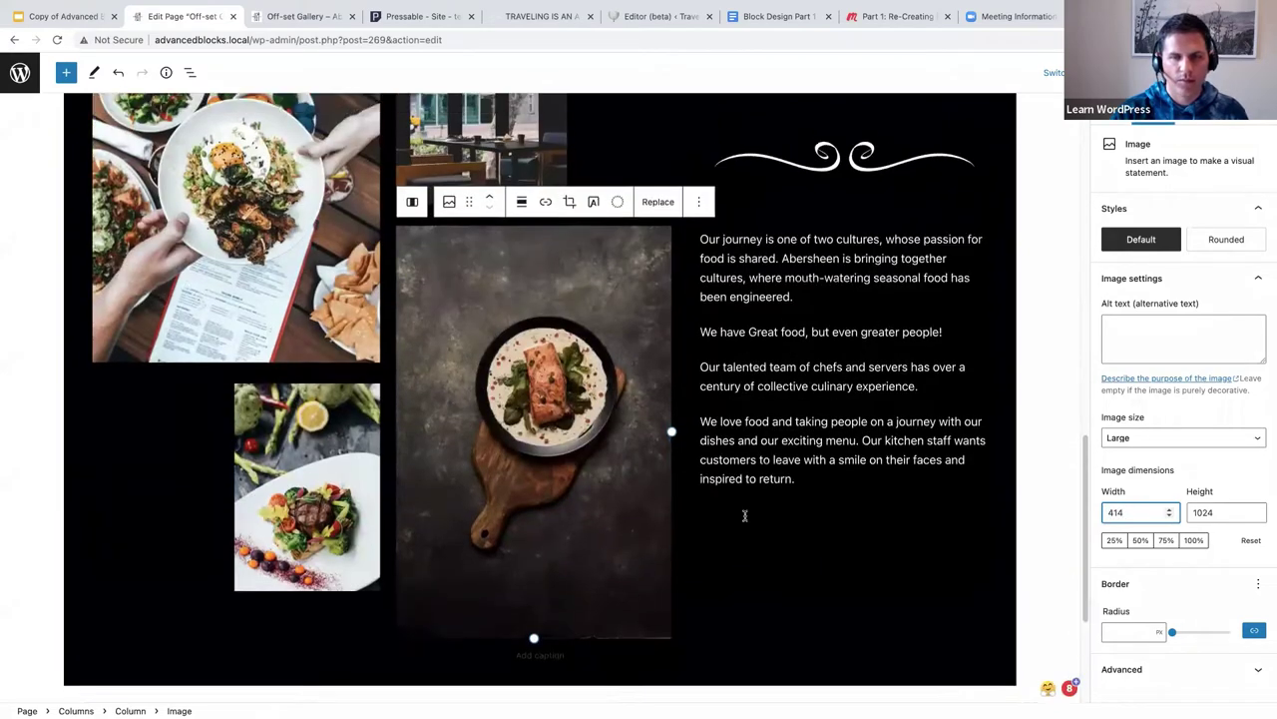
scroll(745, 515, "up", 2)
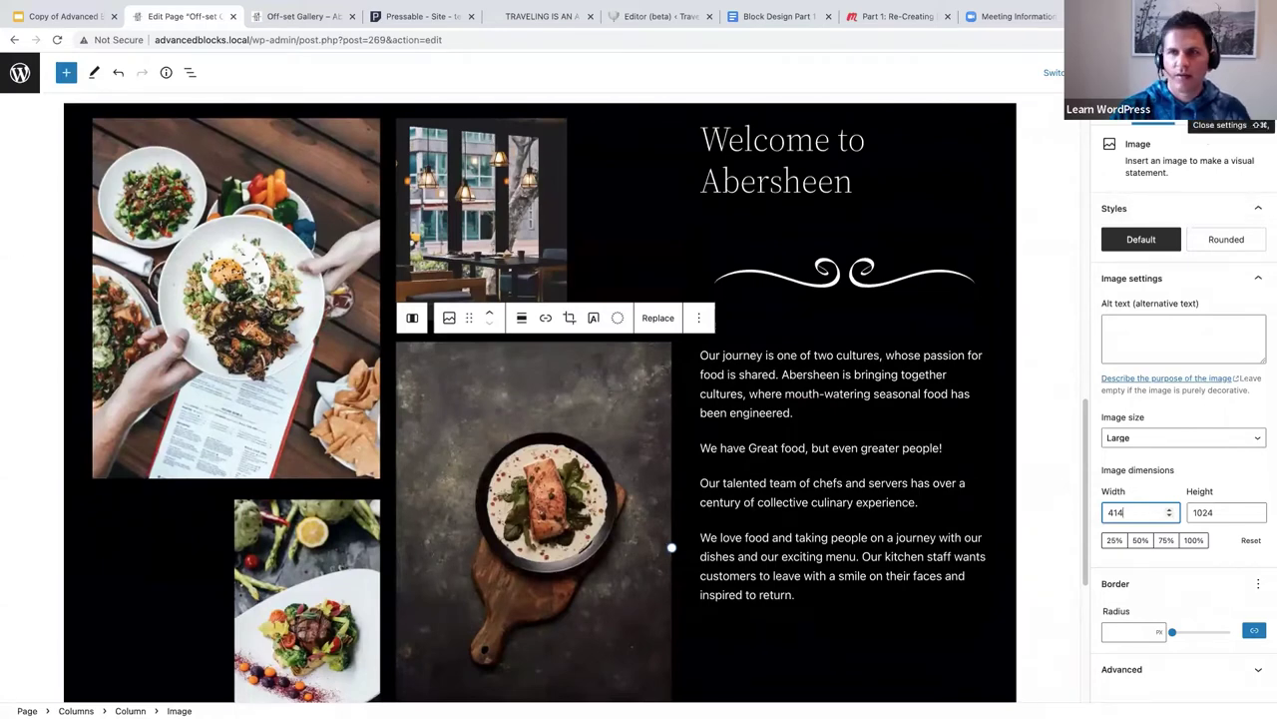
Hide the block settings to check the black three-column section at full editor width, and update the page.
left_click(1228, 72)
scroll(1071, 360, "up", 2)
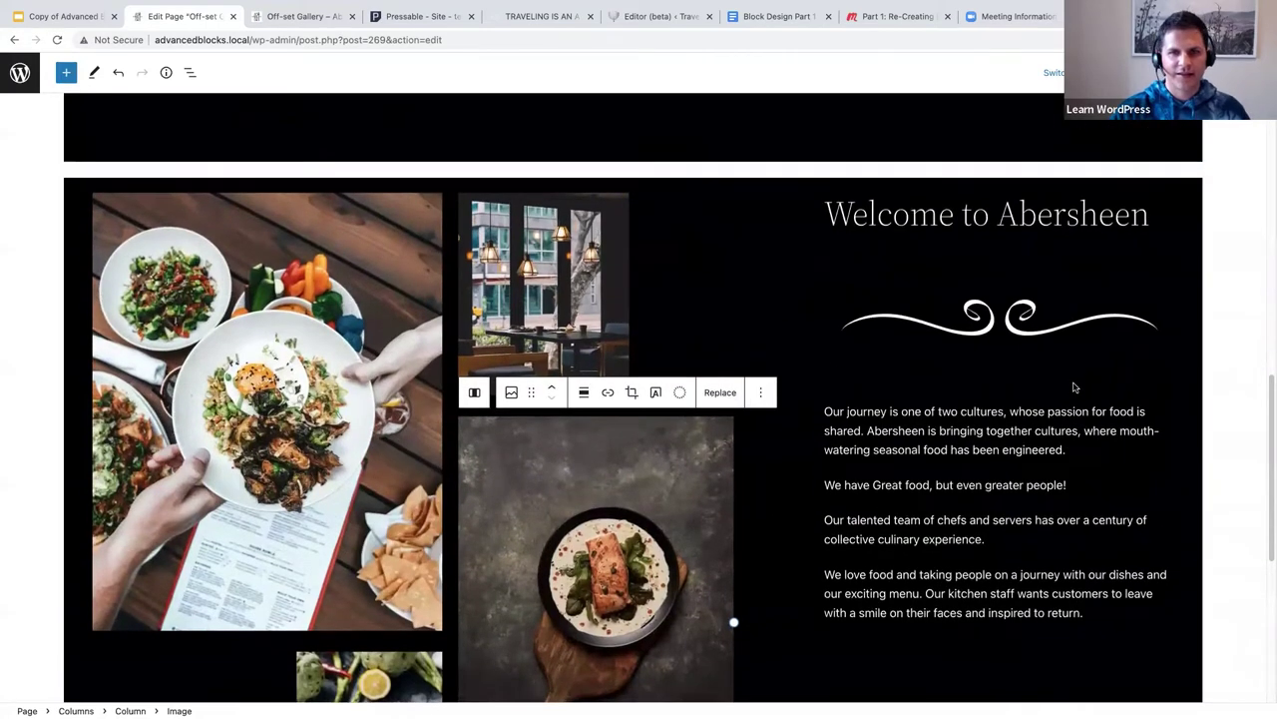
scroll(1074, 387, "down", 5)
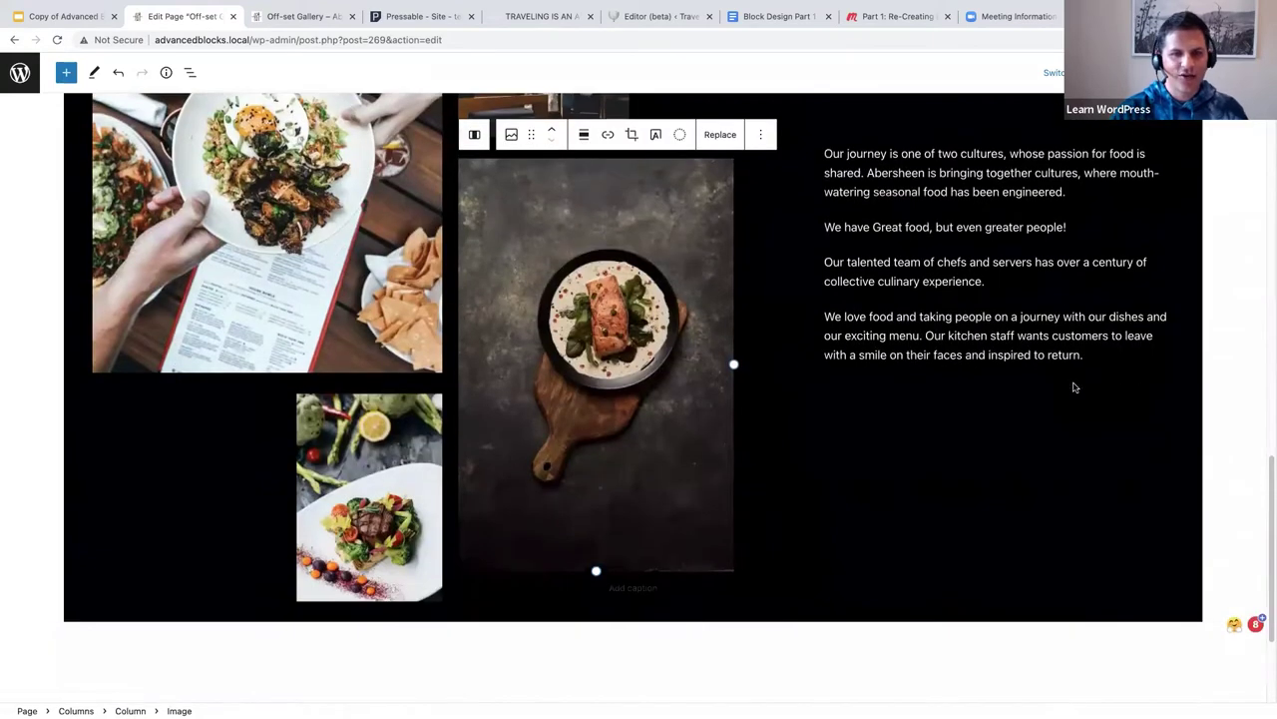
scroll(1074, 387, "up", 4)
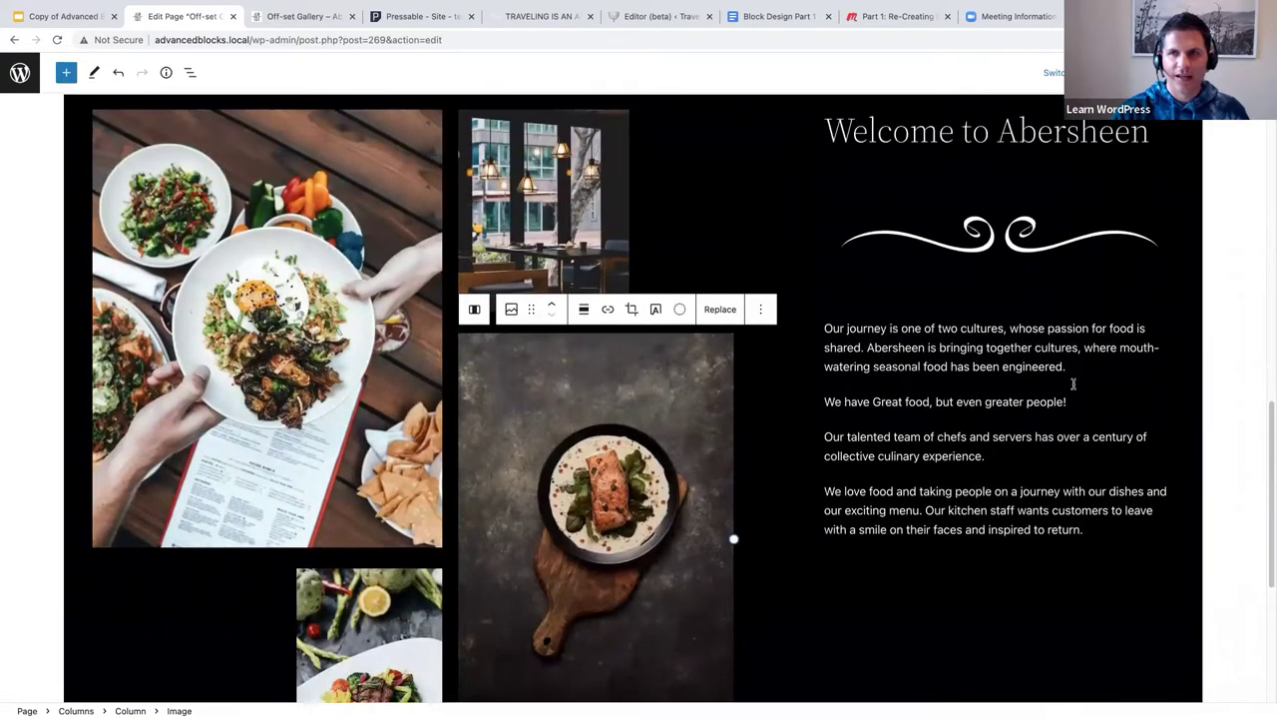
scroll(1074, 383, "up", 1)
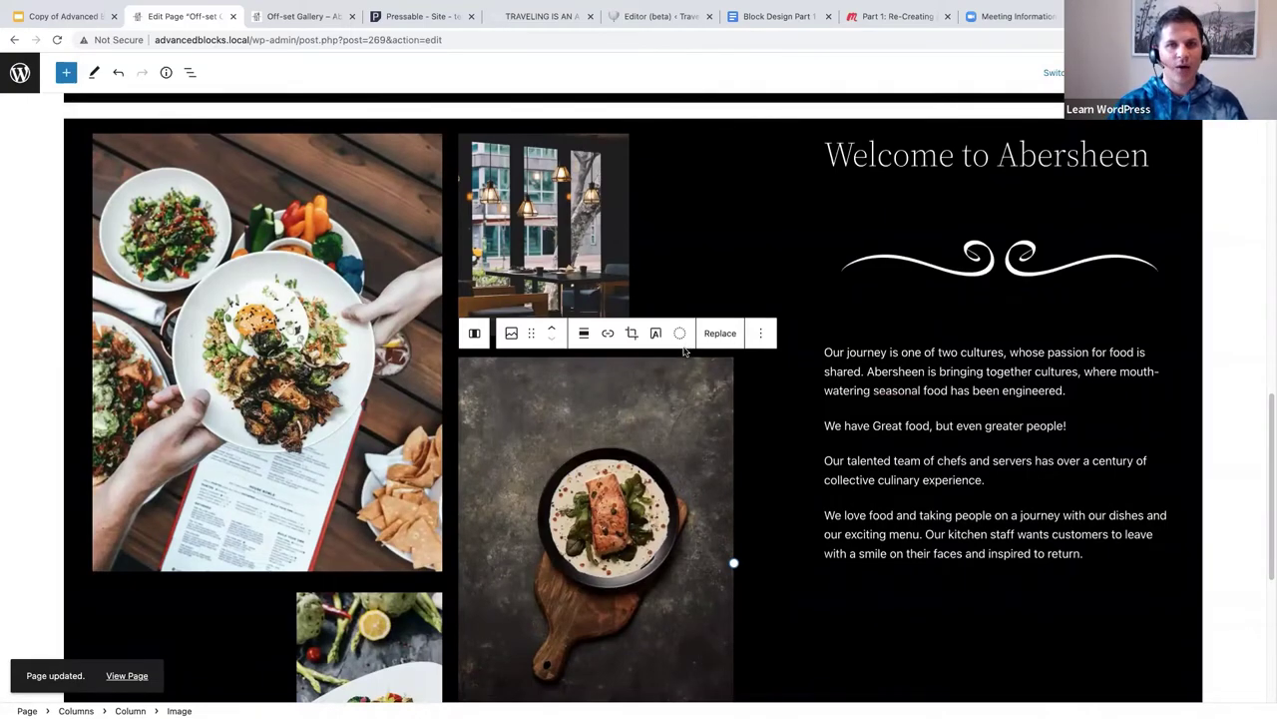
Compare the rebuilt section with the original gallery, and preview the page in a new tab to examine its desktop layout.
scroll(684, 351, "up", 5)
scroll(684, 350, "down", 6)
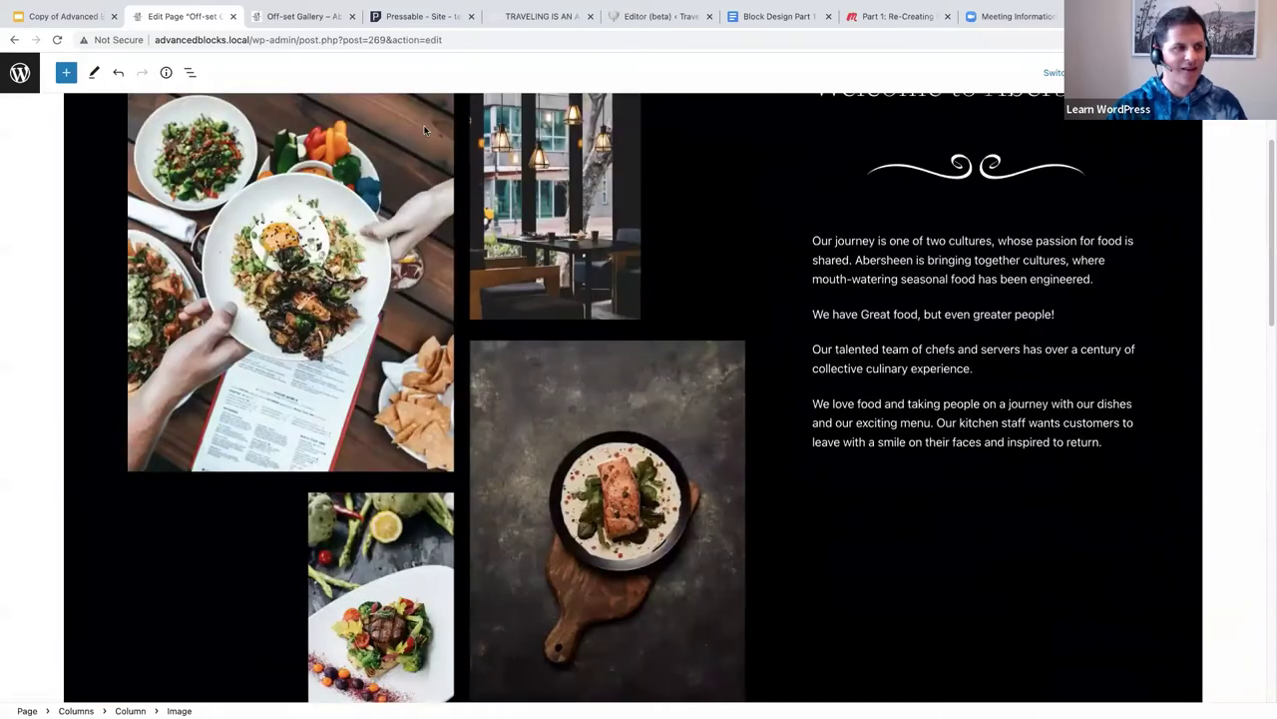
scroll(424, 130, "up", 3)
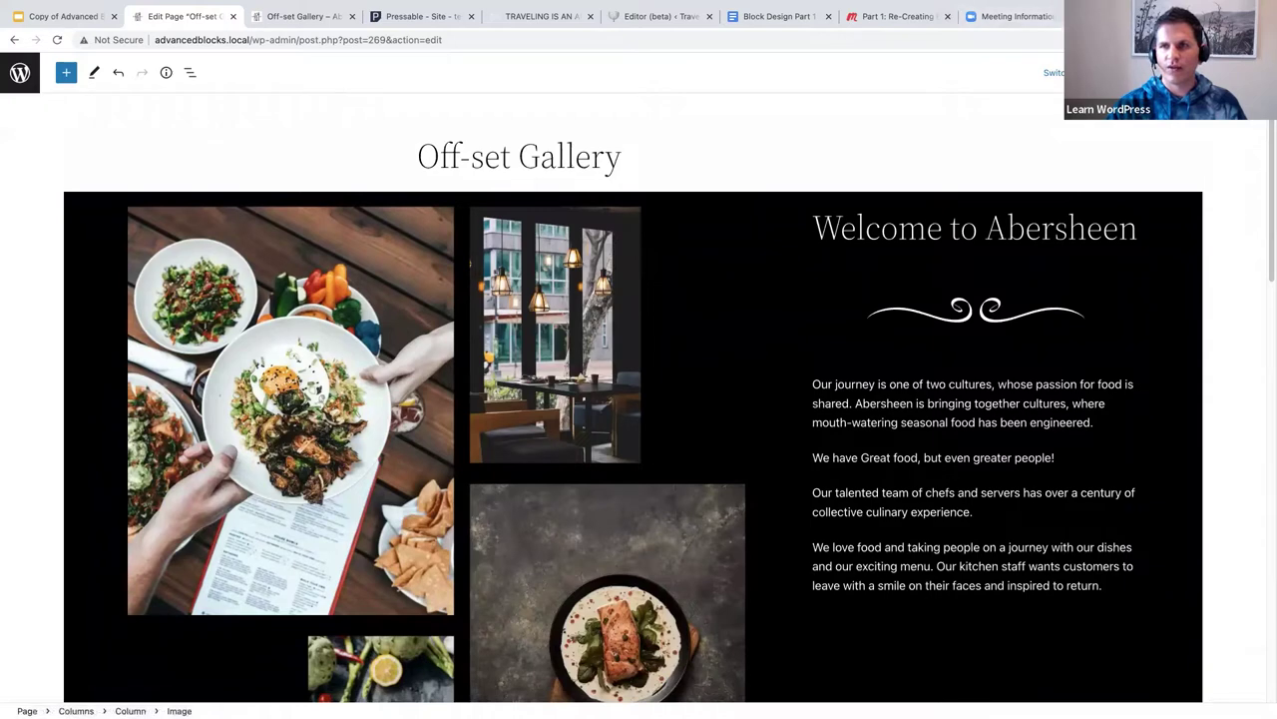
left_click(1120, 72)
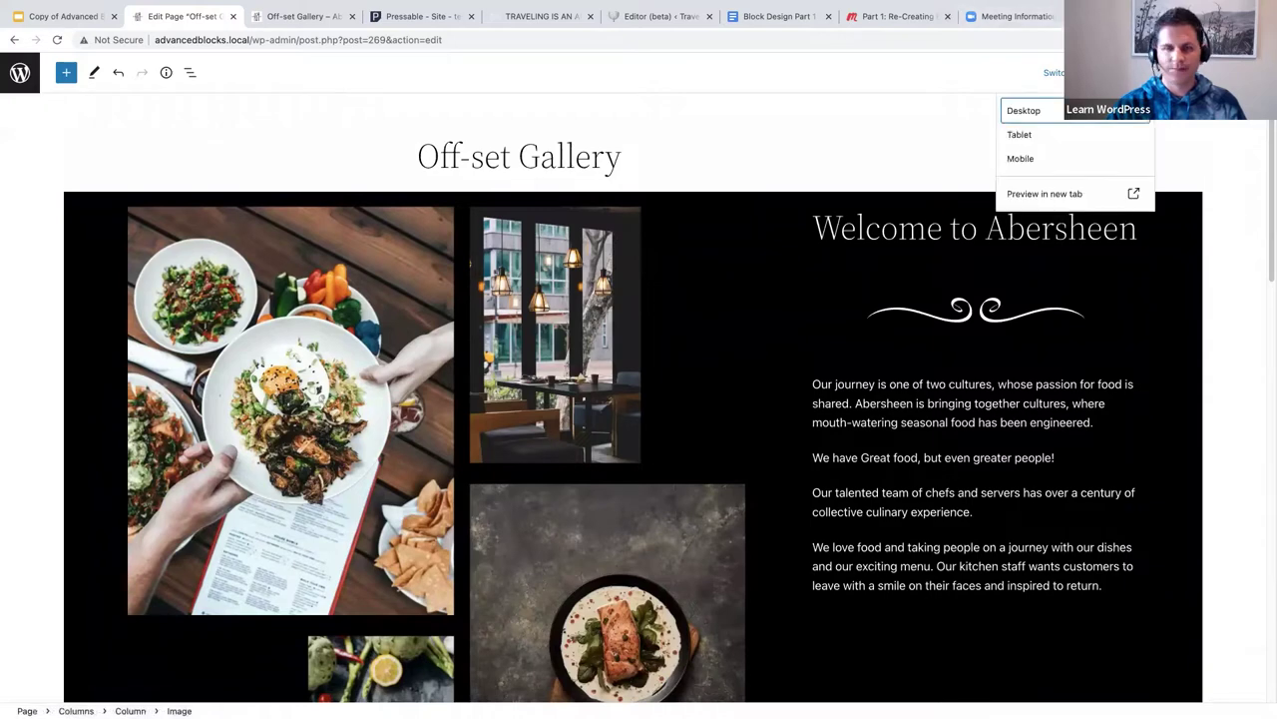
left_click(1039, 198)
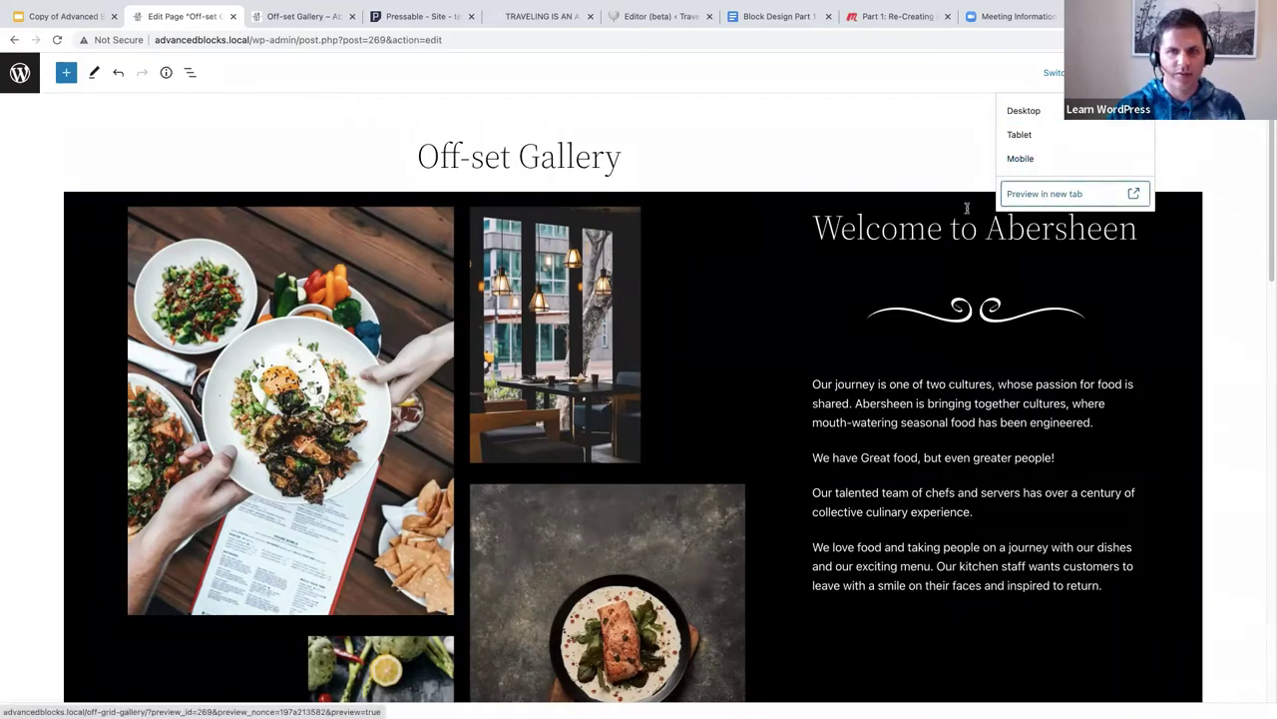
left_click(1044, 196)
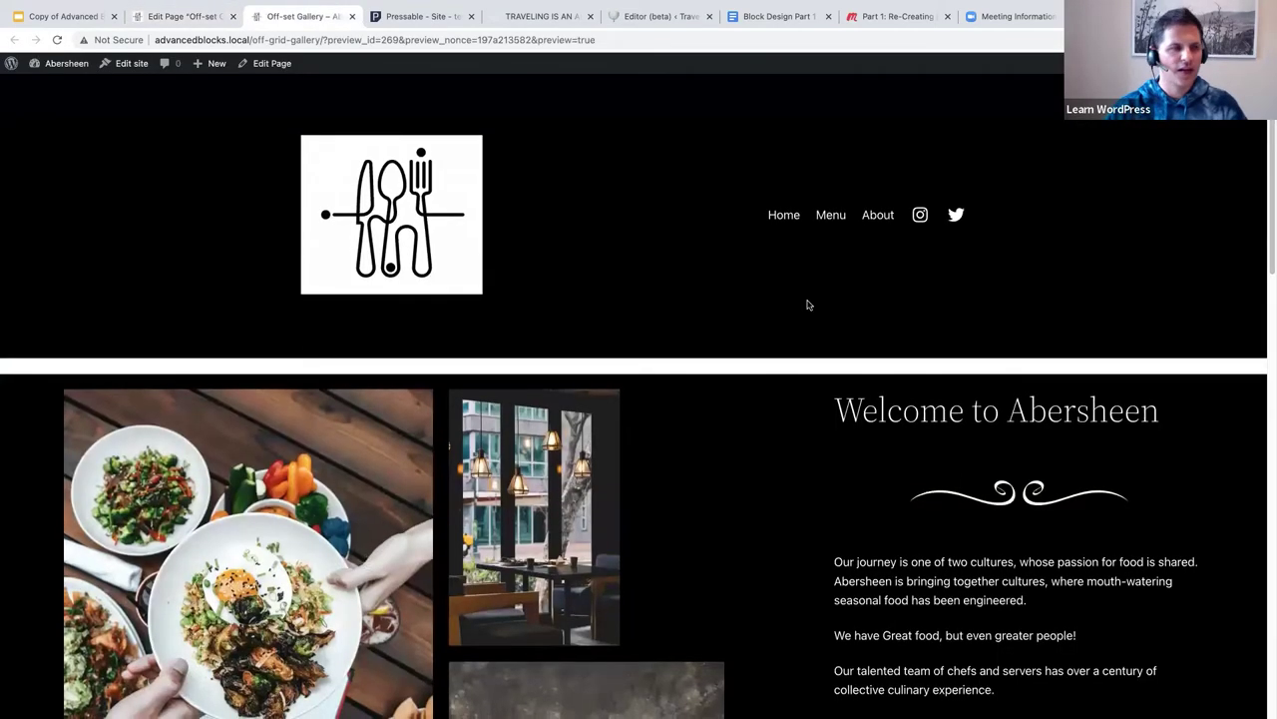
scroll(630, 241, "down", 2)
scroll(630, 241, "down", 4)
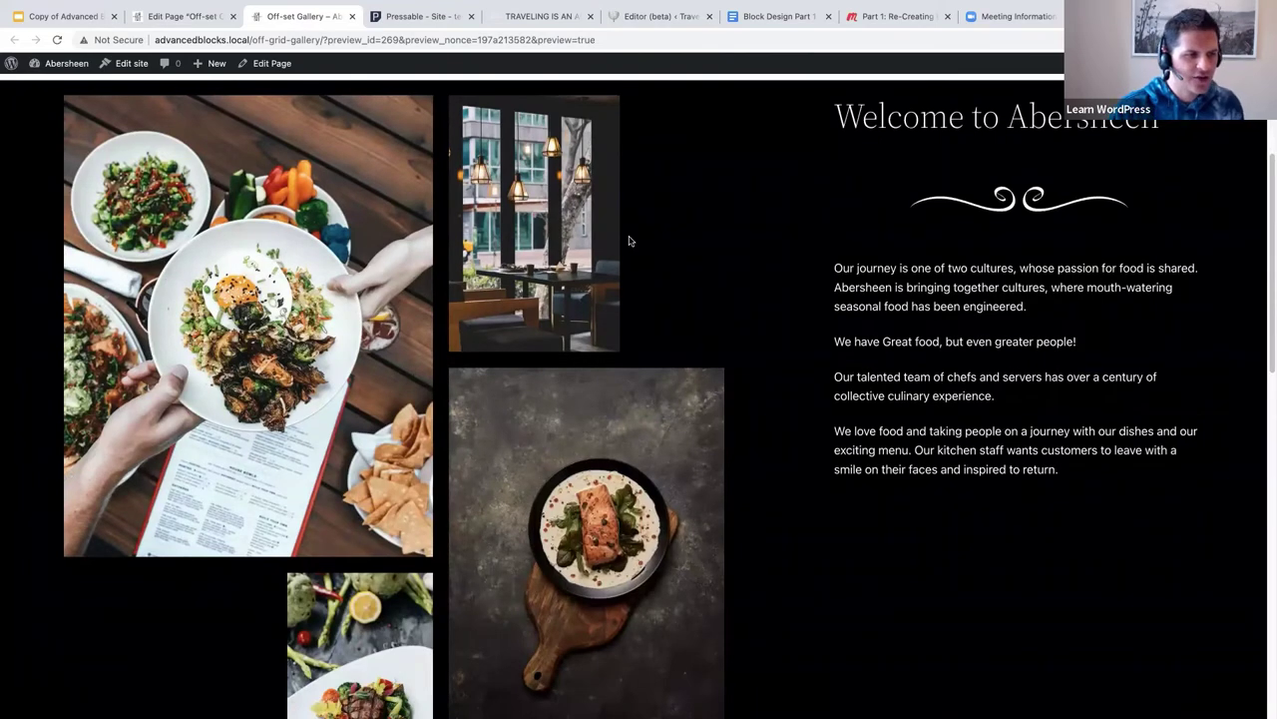
Open the browser's developer tools on the preview and examine both gallery sections at desktop width with device emulation off.
right_click(680, 270)
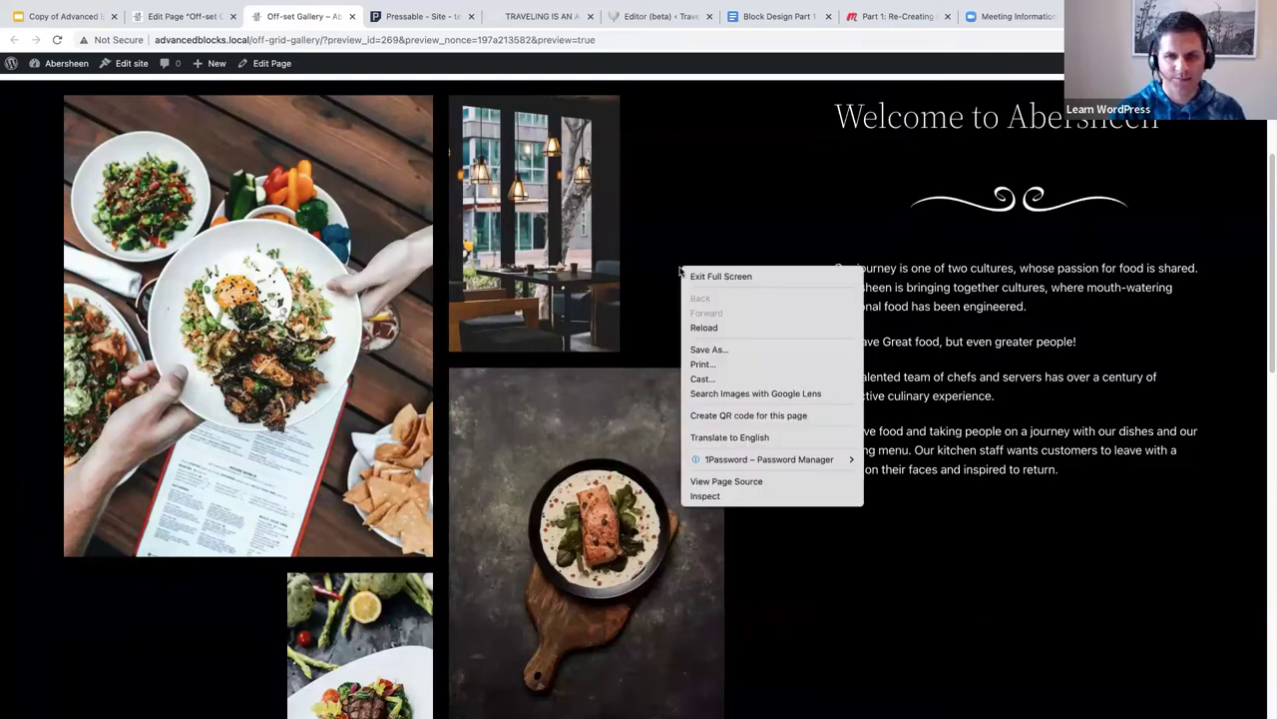
left_click(703, 497)
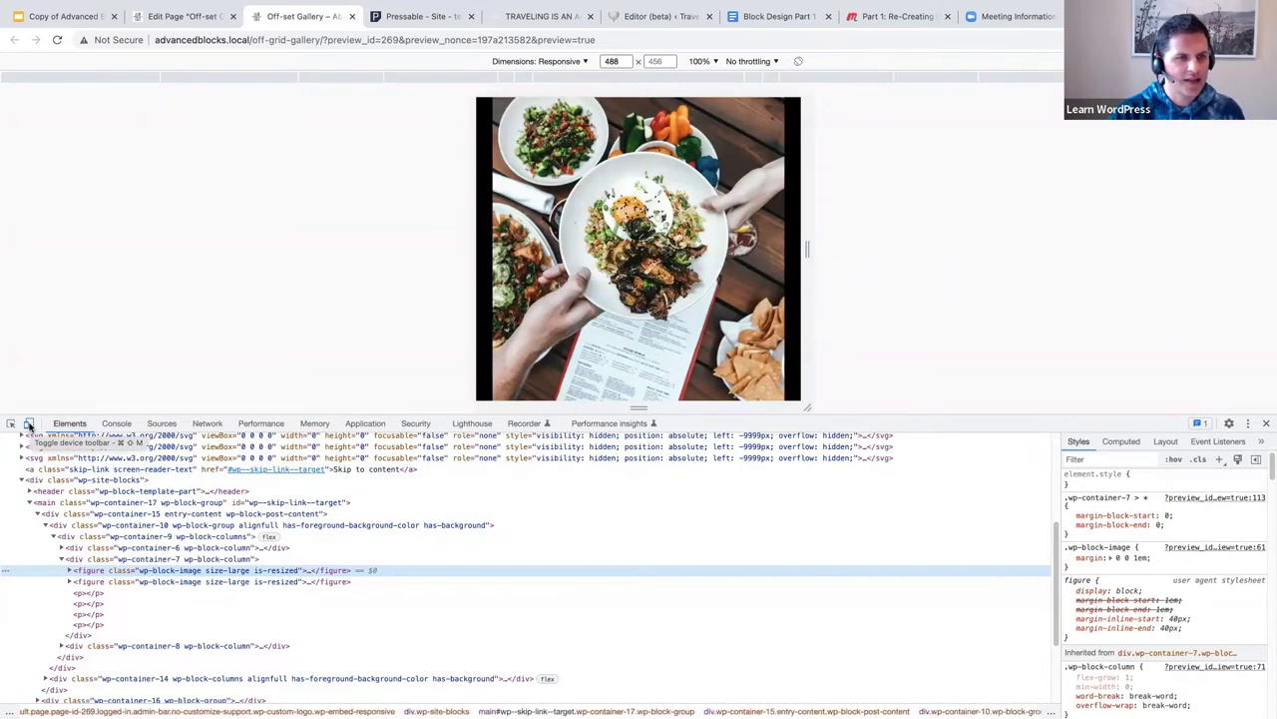
left_click(29, 425)
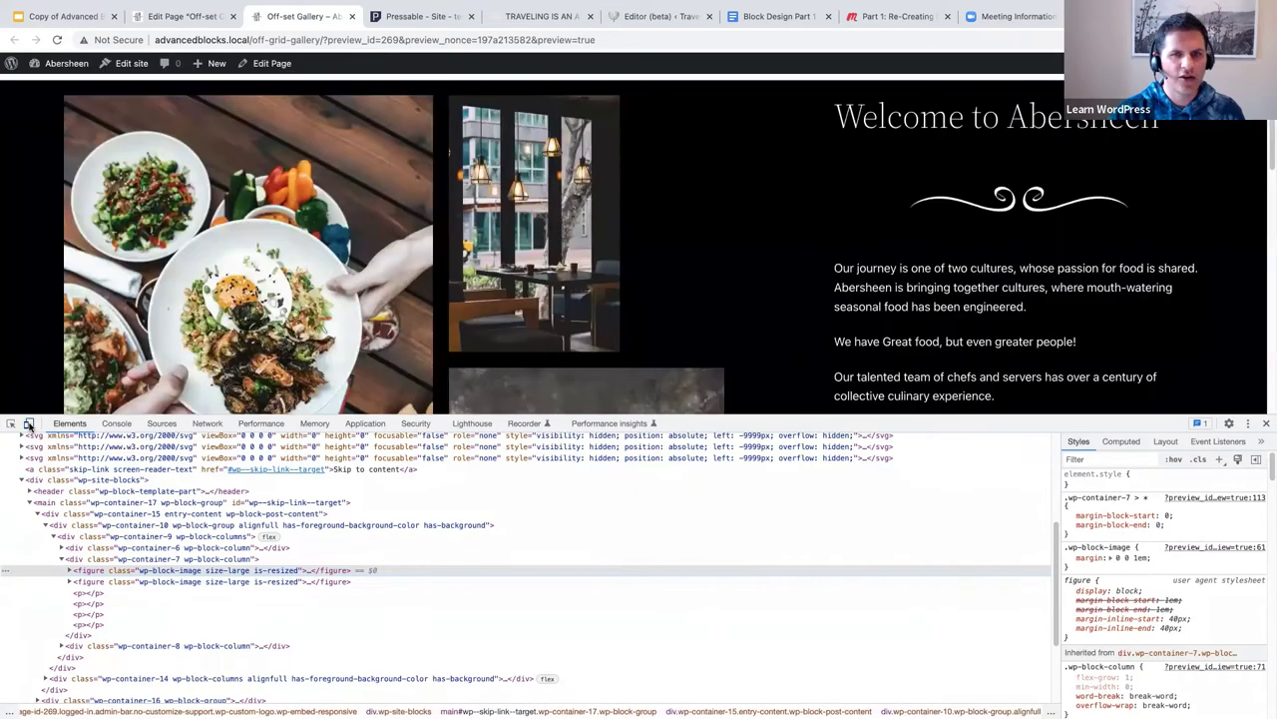
scroll(466, 295, "up", 1)
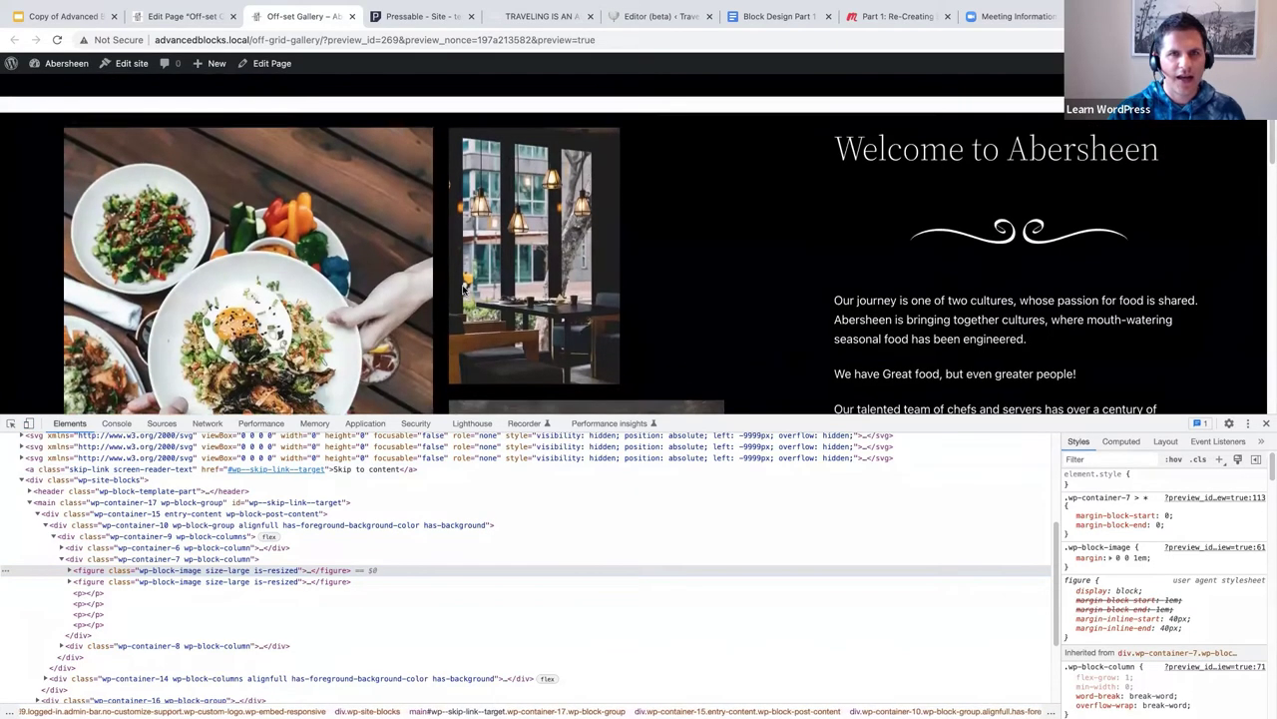
scroll(466, 297, "down", 3)
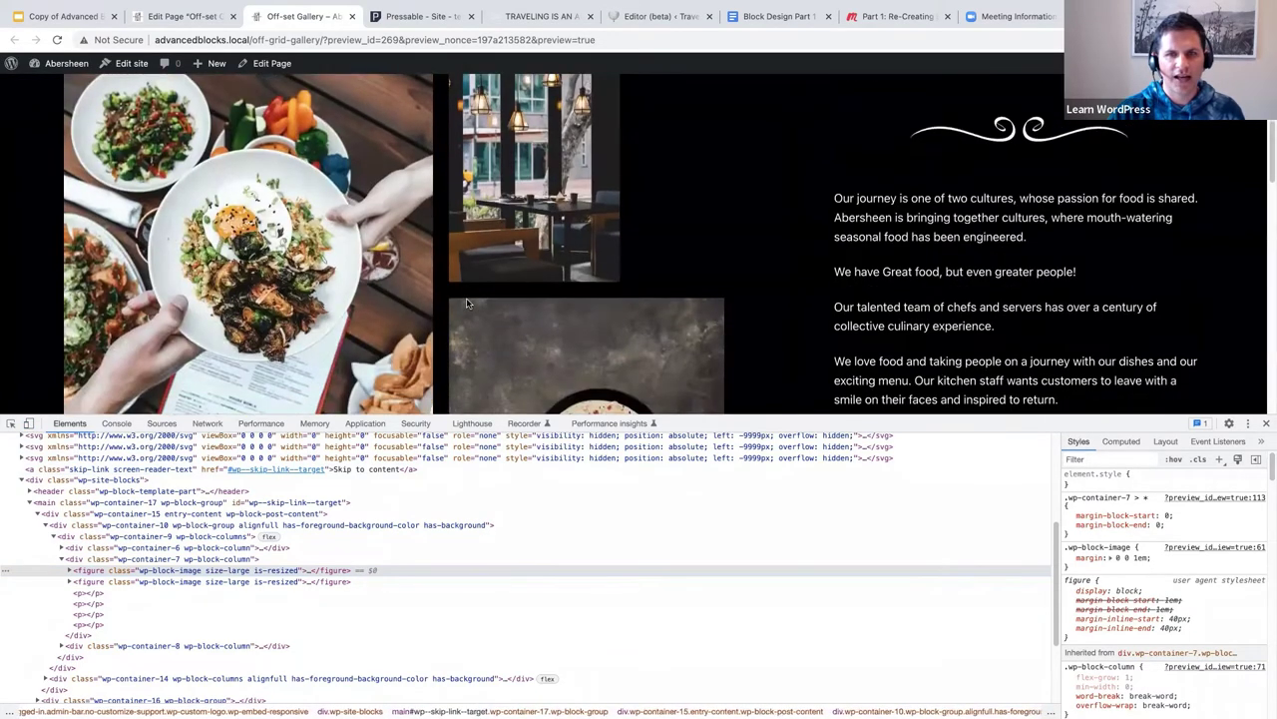
scroll(466, 298, "down", 7)
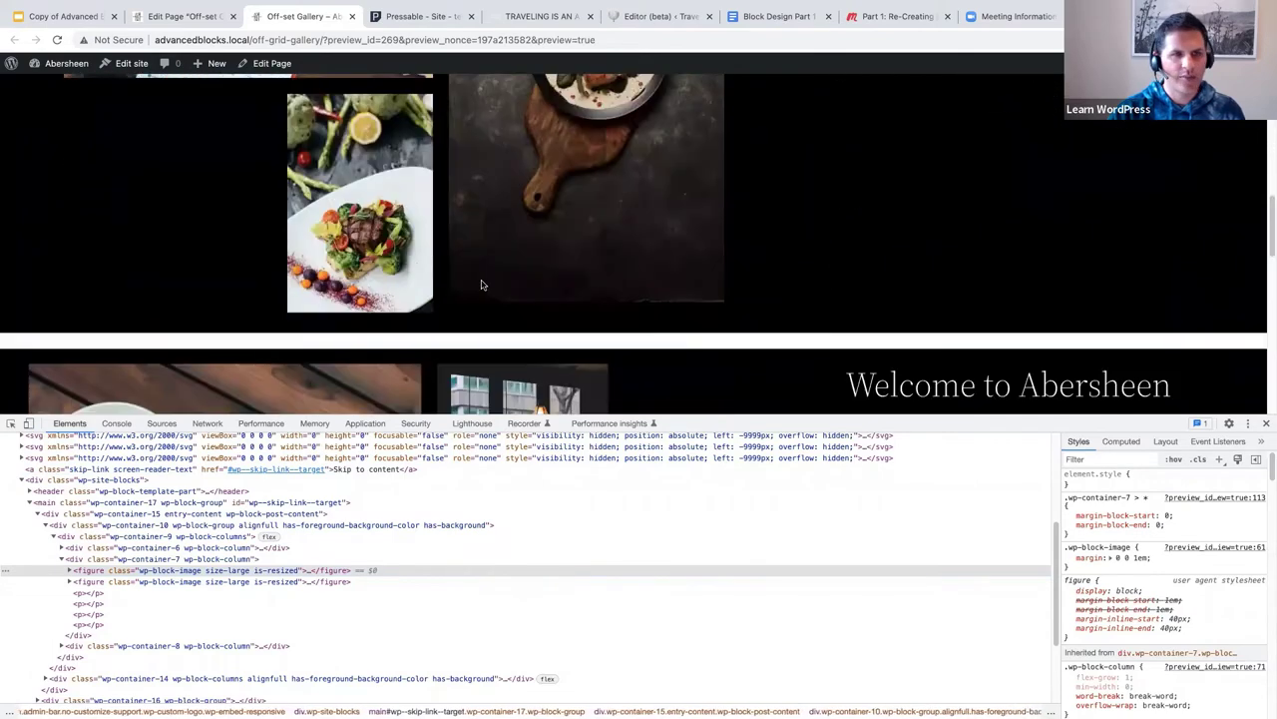
scroll(478, 291, "up", 10)
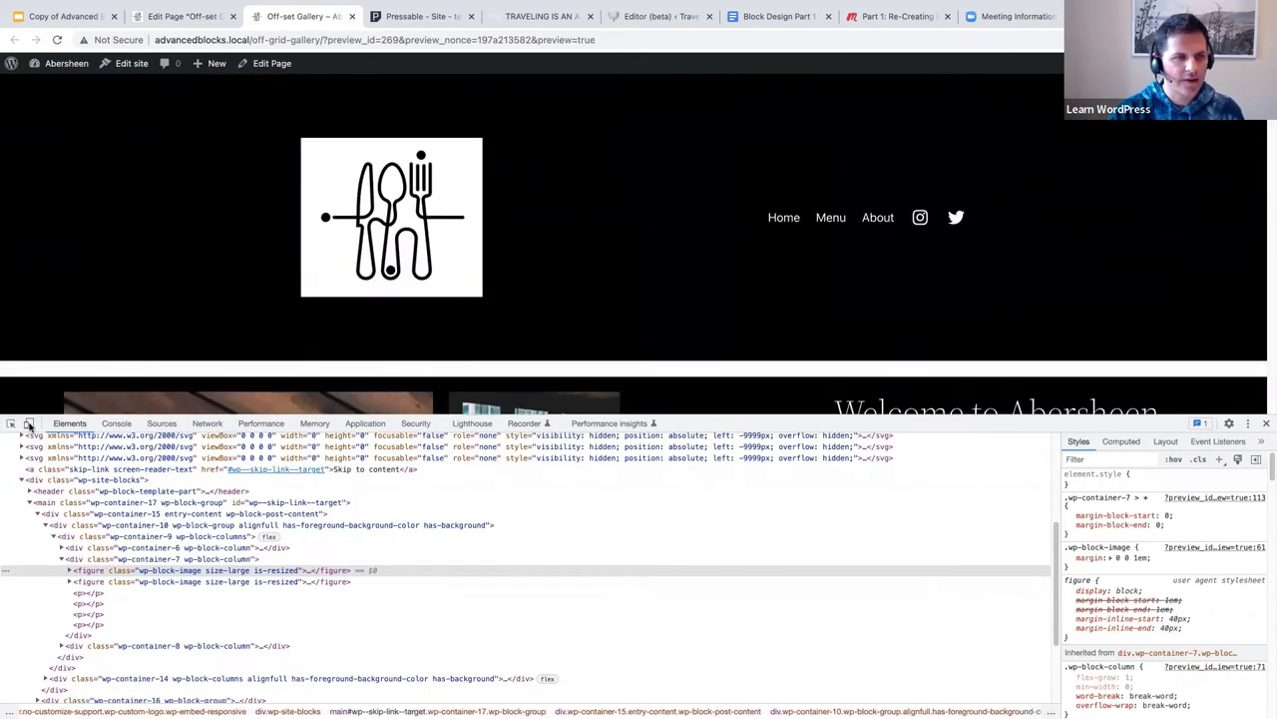
Turn on responsive device emulation and examine how the gallery images, heading and paragraphs are arranged on a narrow mobile screen.
left_click(29, 425)
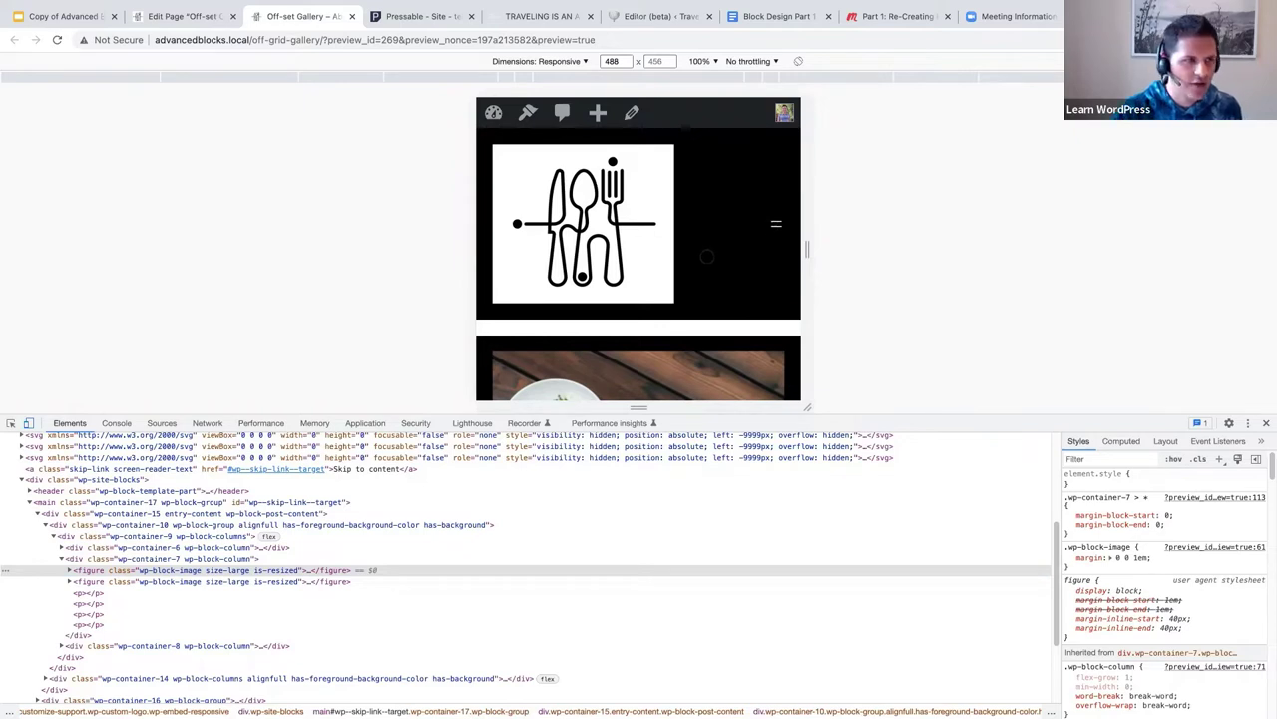
scroll(704, 249, "down", 2)
scroll(705, 250, "down", 2)
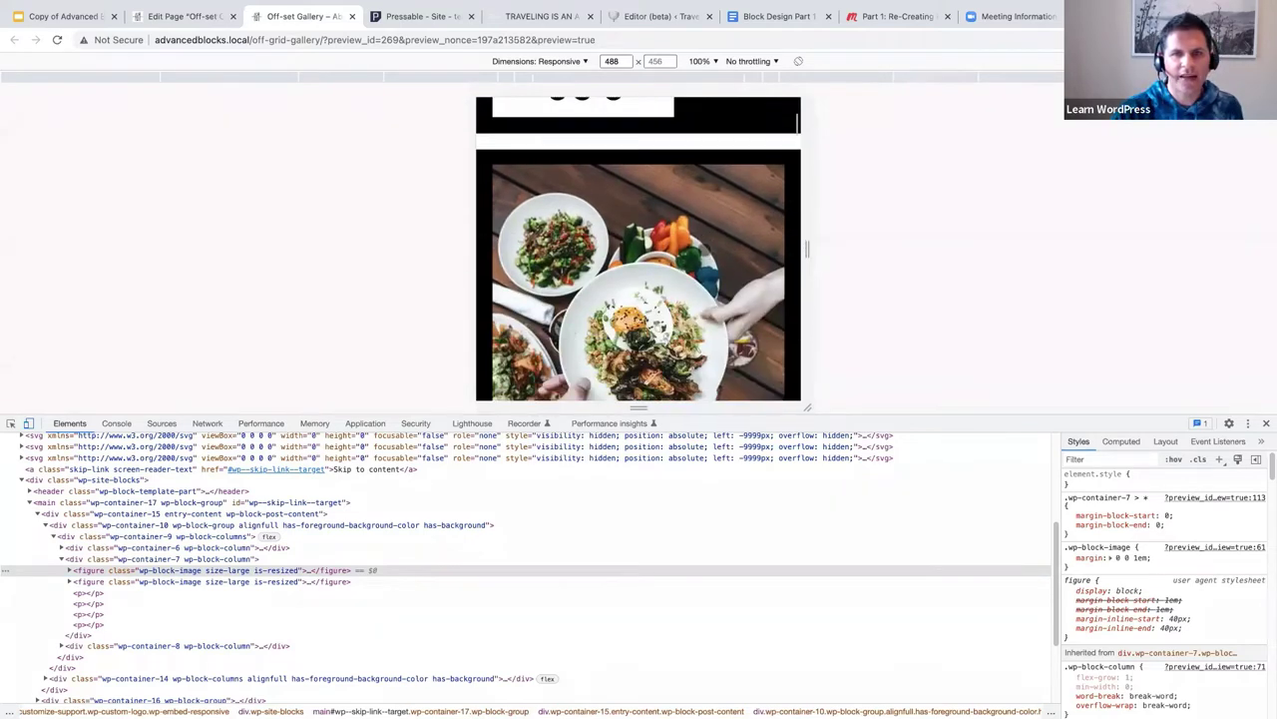
scroll(705, 249, "down", 6)
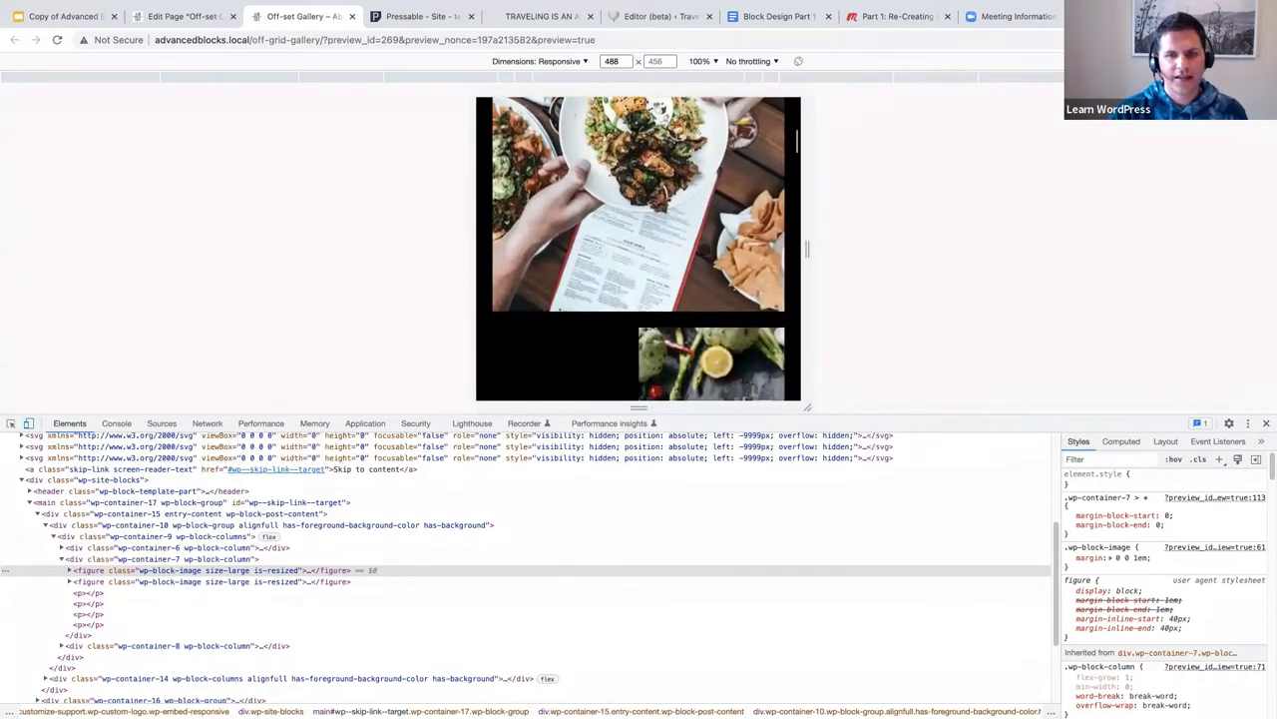
scroll(704, 249, "down", 8)
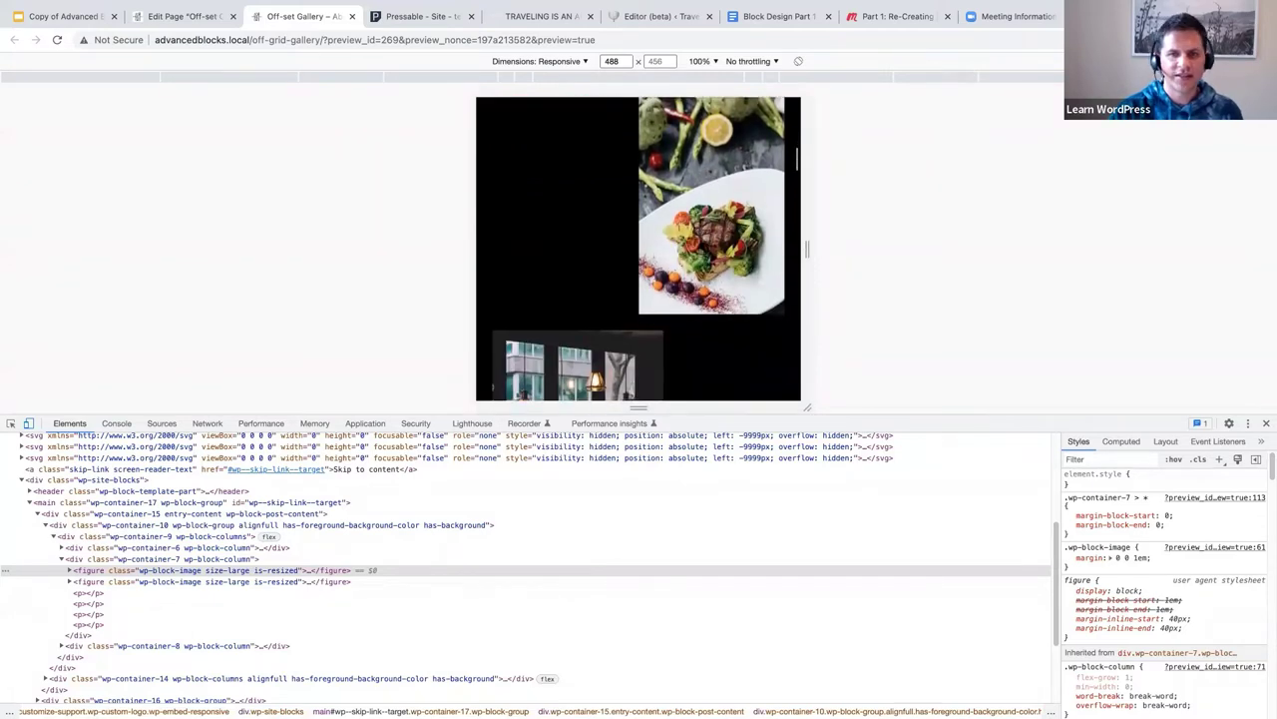
scroll(703, 249, "down", 4)
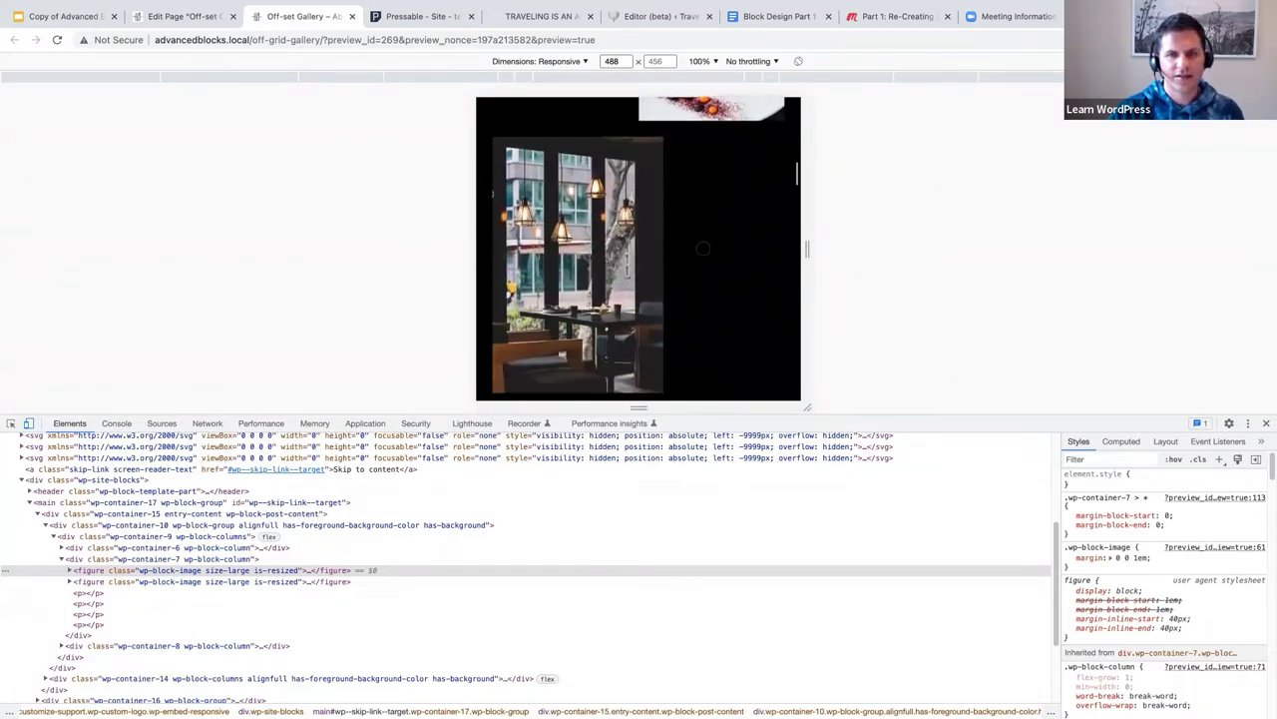
scroll(702, 248, "down", 2)
scroll(703, 249, "up", 6)
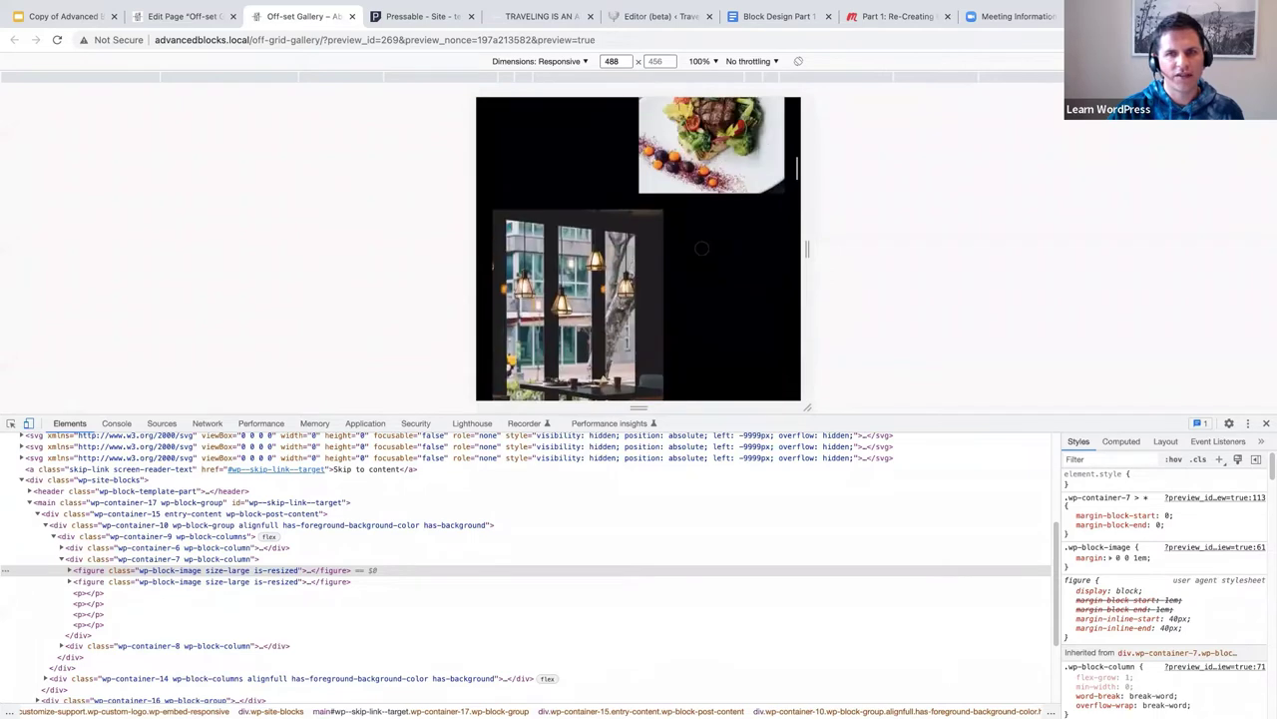
scroll(703, 249, "up", 3)
scroll(702, 249, "down", 6)
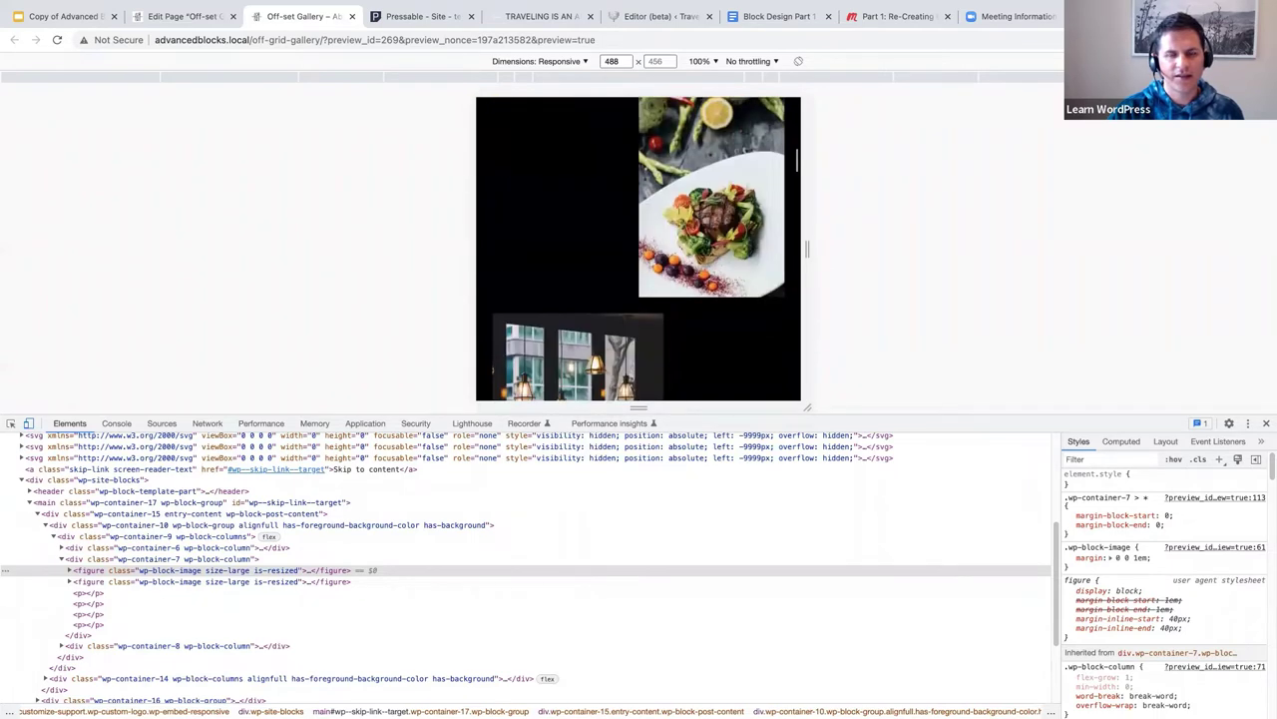
scroll(703, 250, "down", 6)
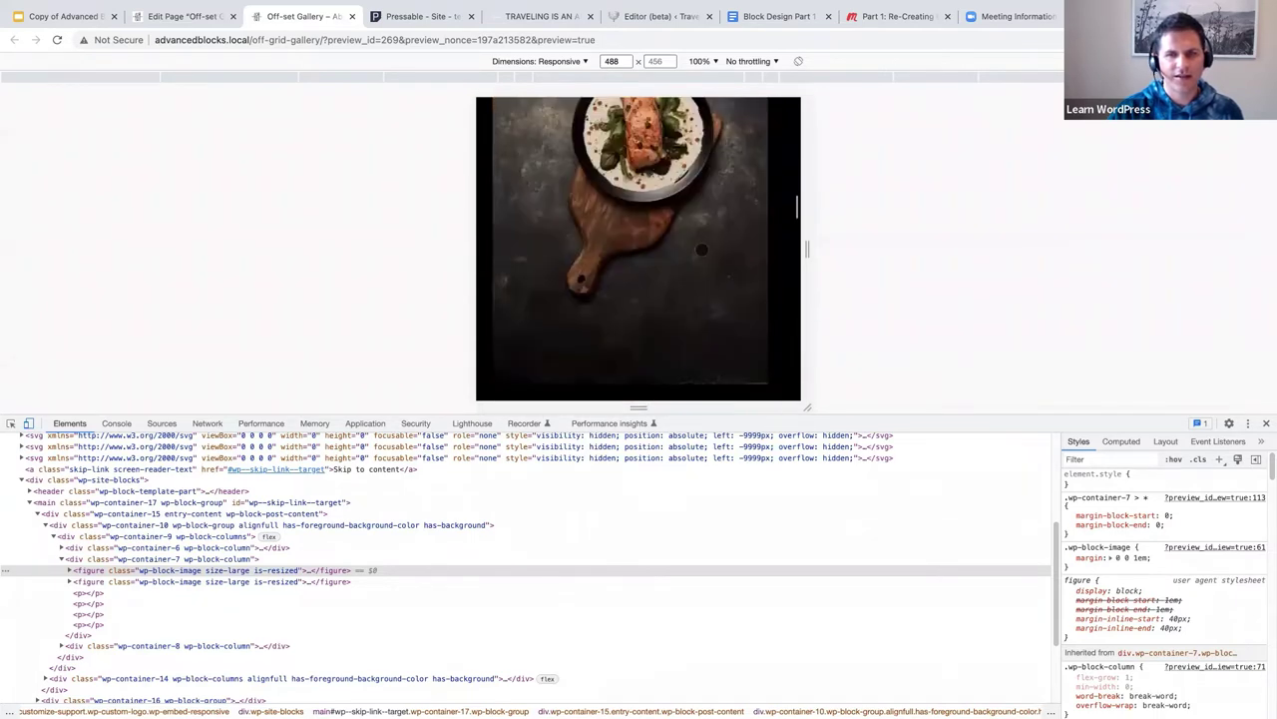
scroll(703, 249, "down", 2)
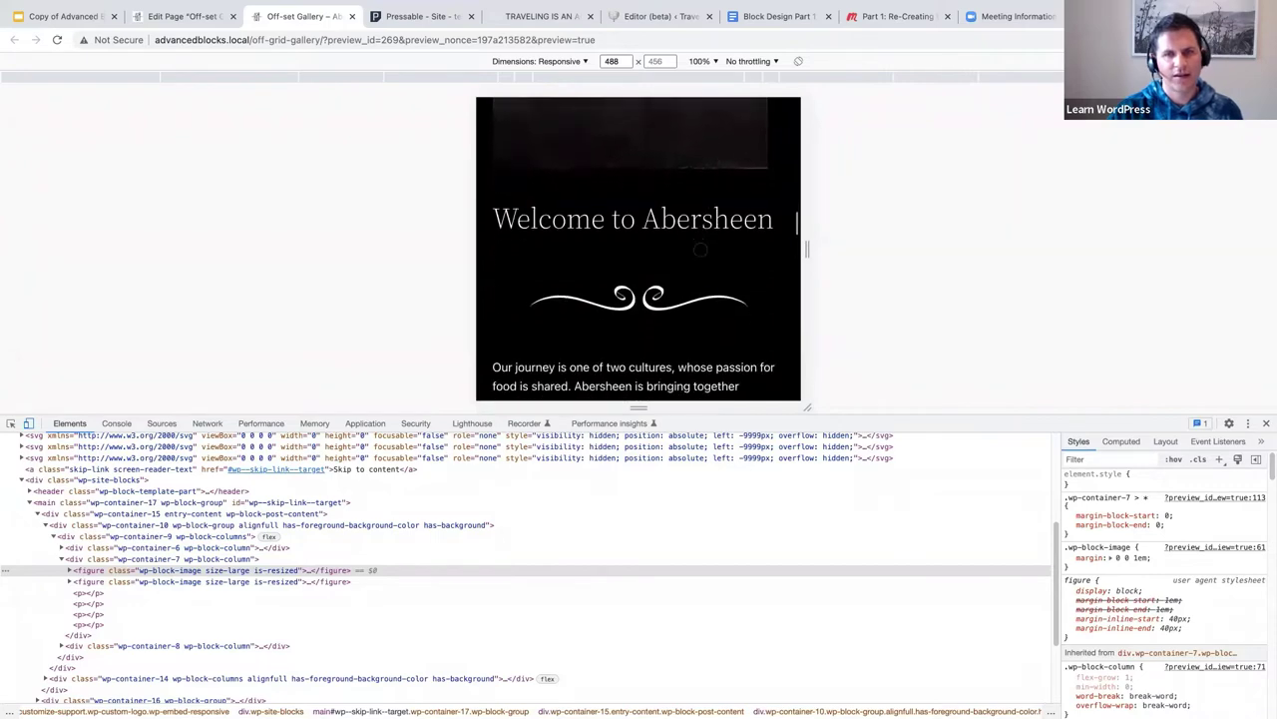
scroll(701, 250, "down", 5)
scroll(703, 249, "down", 5)
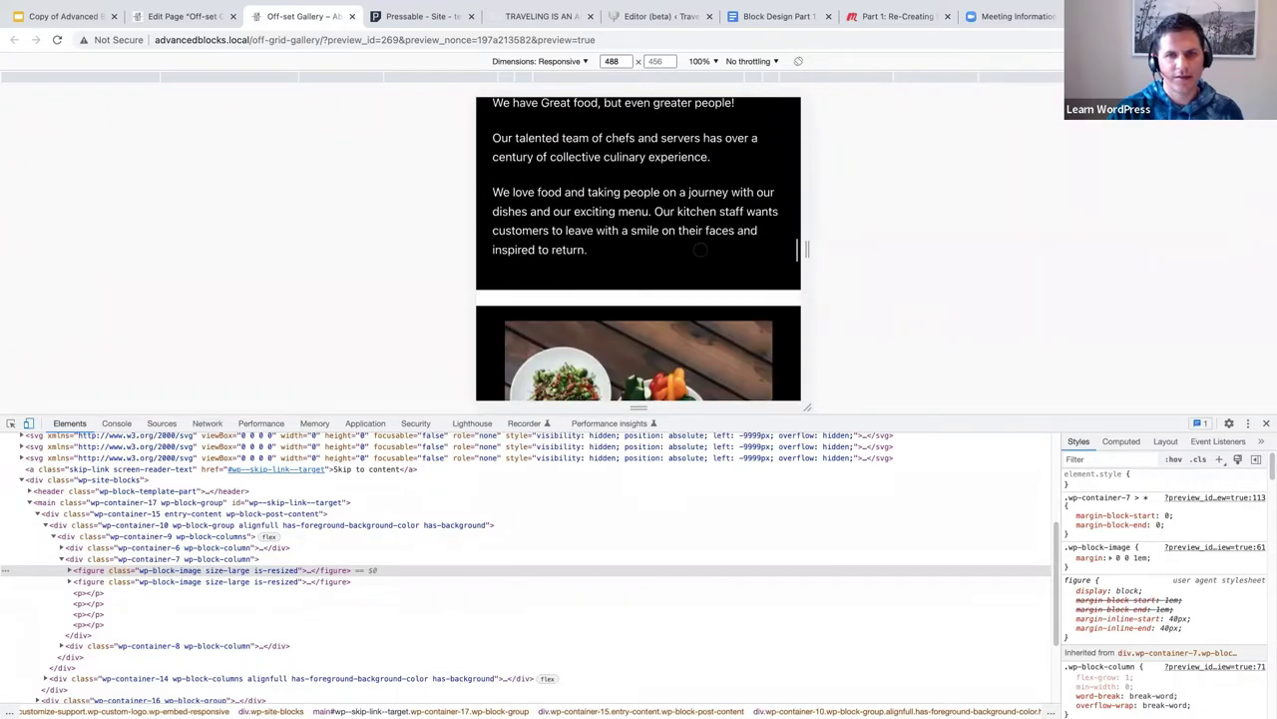
scroll(703, 251, "up", 4)
scroll(701, 251, "up", 5)
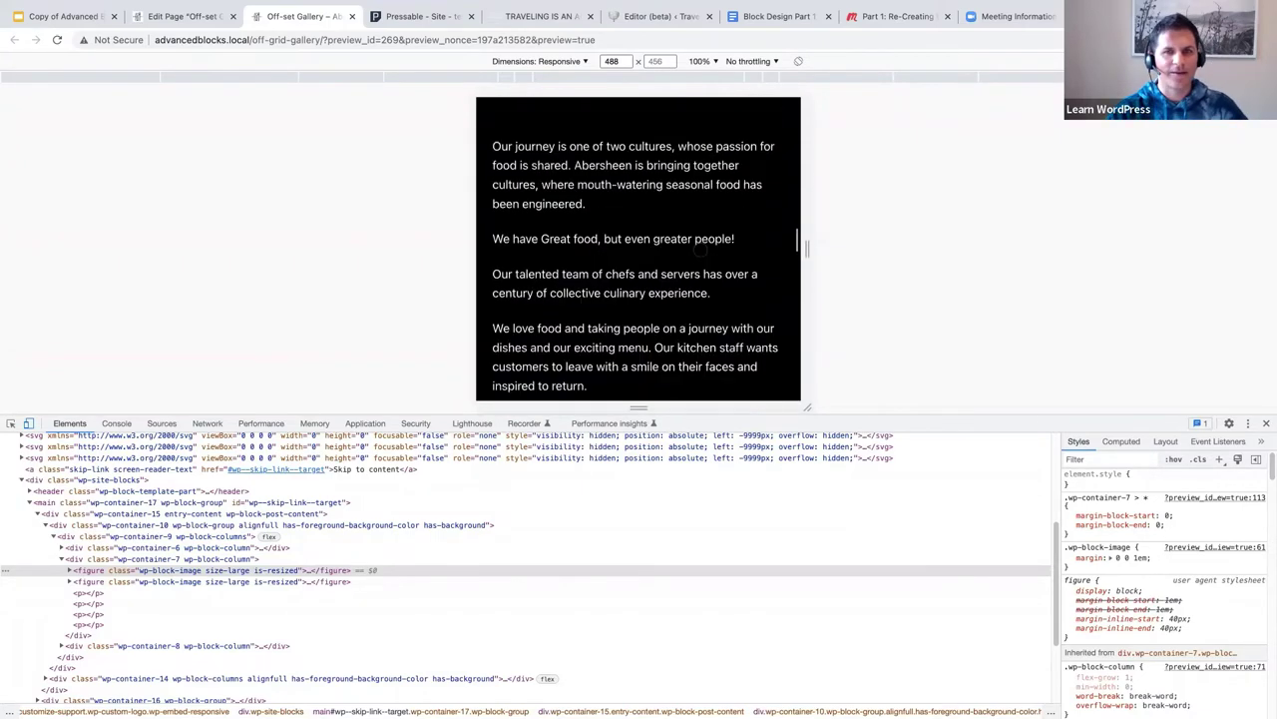
scroll(701, 250, "down", 5)
scroll(702, 250, "up", 3)
scroll(702, 250, "up", 5)
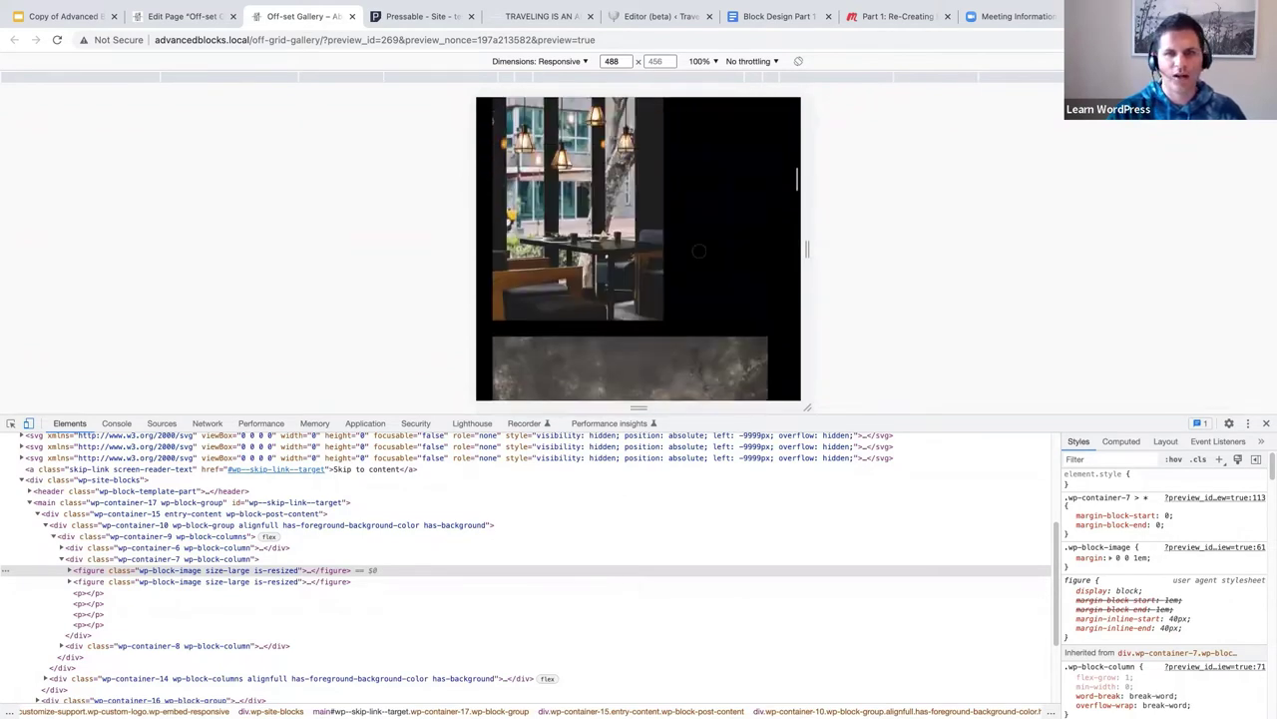
Examine the gallery's narrow mobile layout back up to the site header, and close the developer tools.
scroll(700, 250, "up", 3)
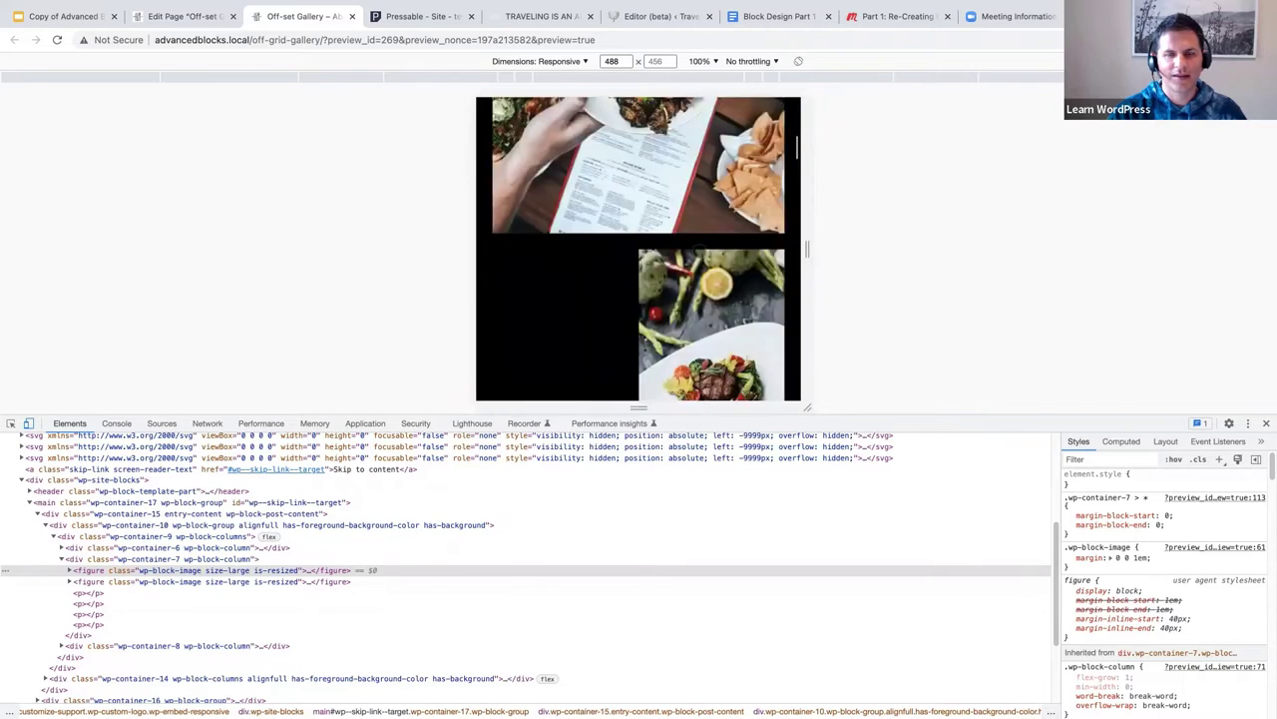
scroll(698, 251, "up", 8)
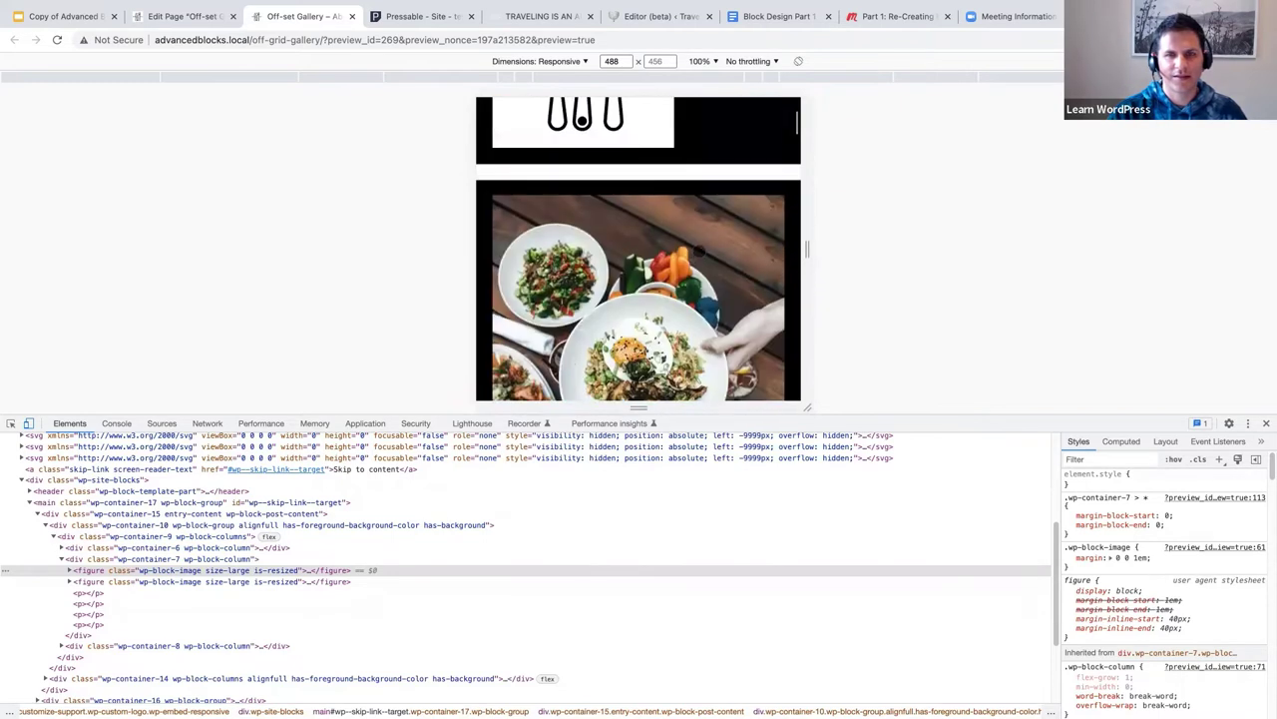
scroll(698, 251, "up", 2)
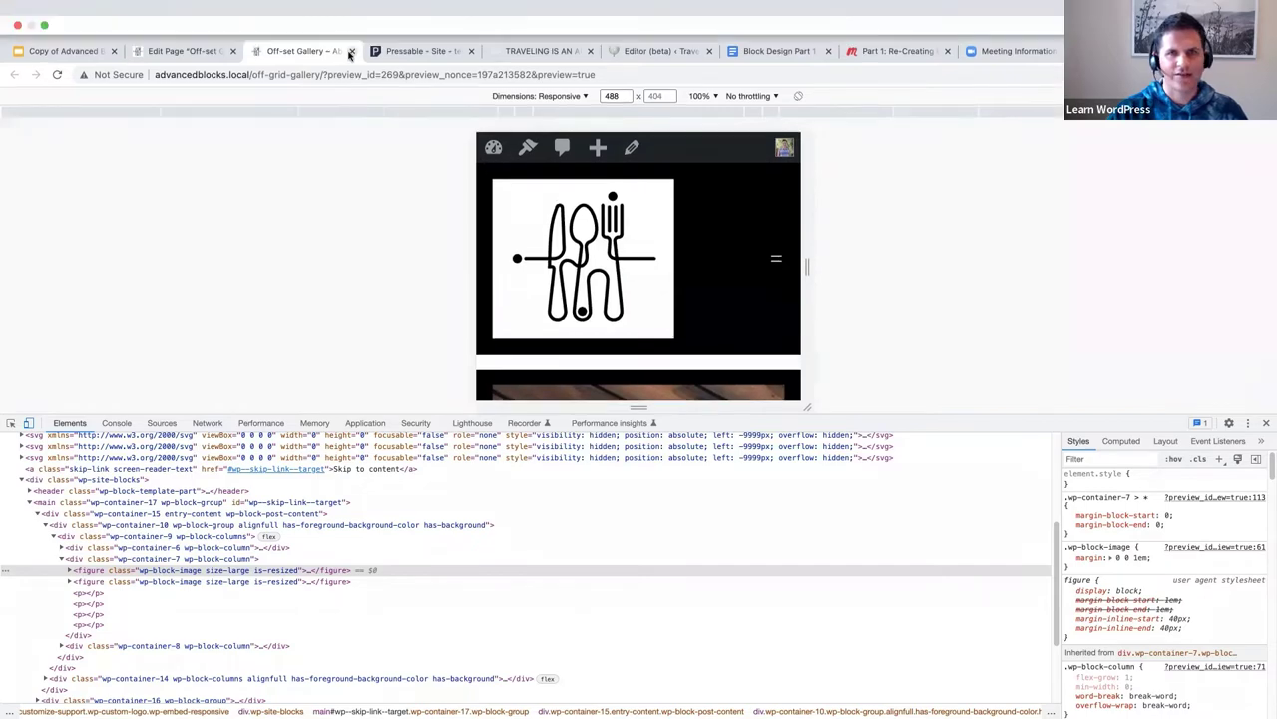
left_click(1266, 423)
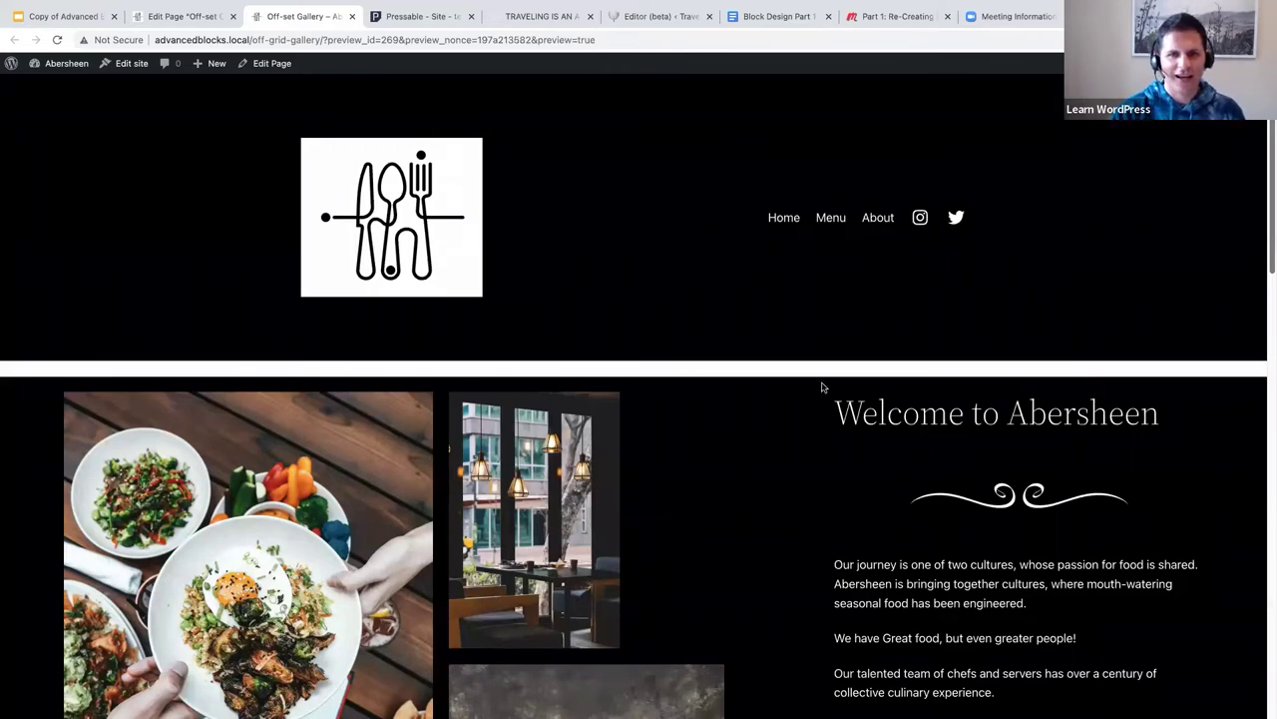
Review the black three-column gallery section and the site header once more at full desktop width.
scroll(824, 386, "down", 3)
scroll(822, 386, "down", 3)
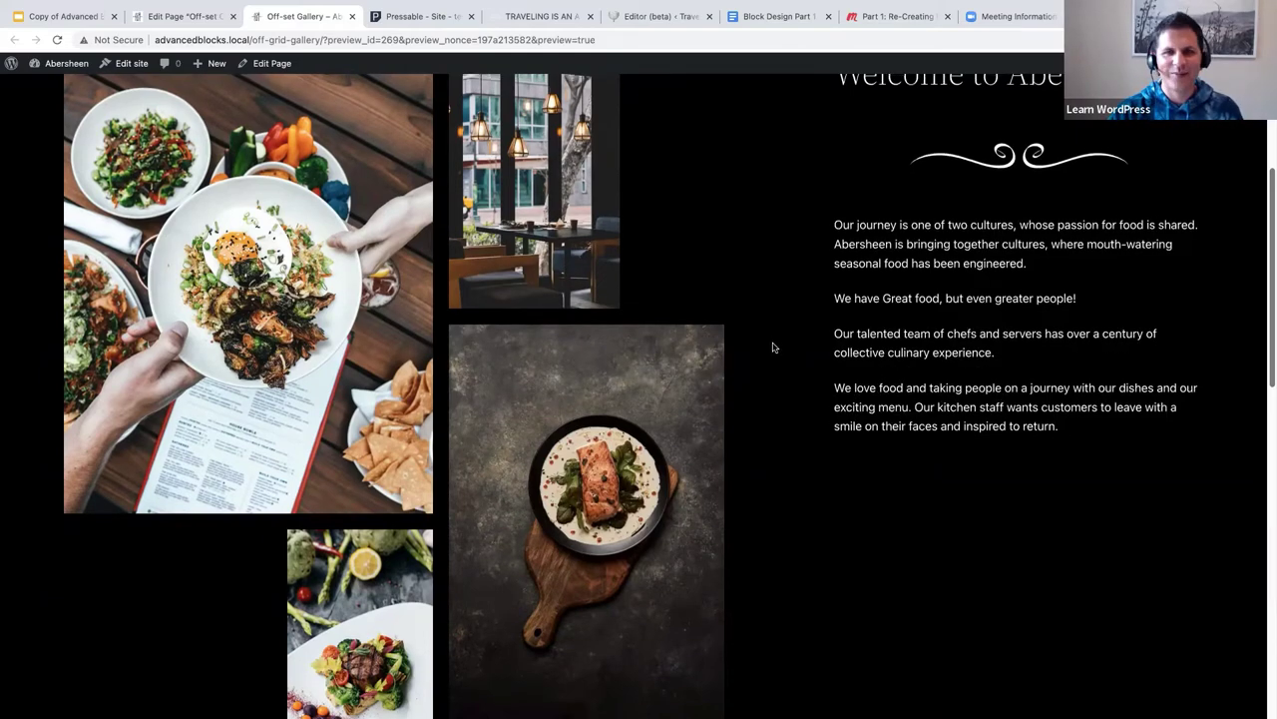
scroll(772, 347, "up", 5)
scroll(772, 350, "up", 1)
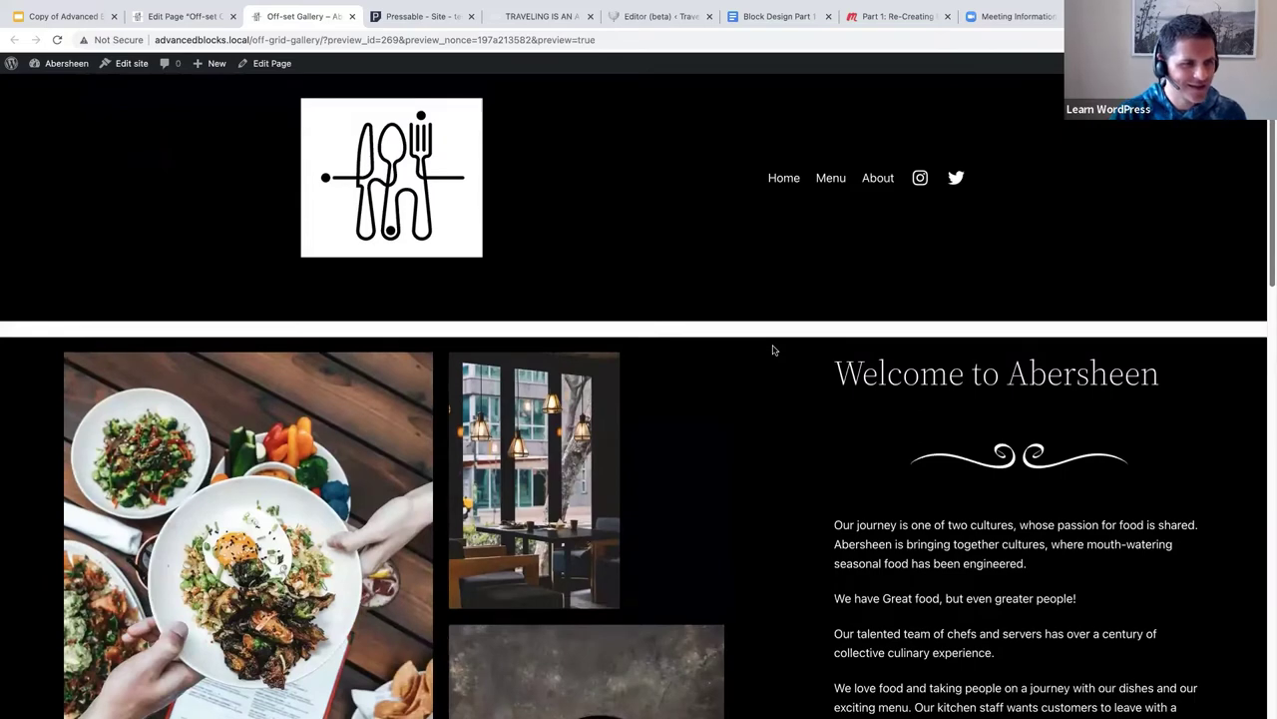
scroll(773, 349, "up", 1)
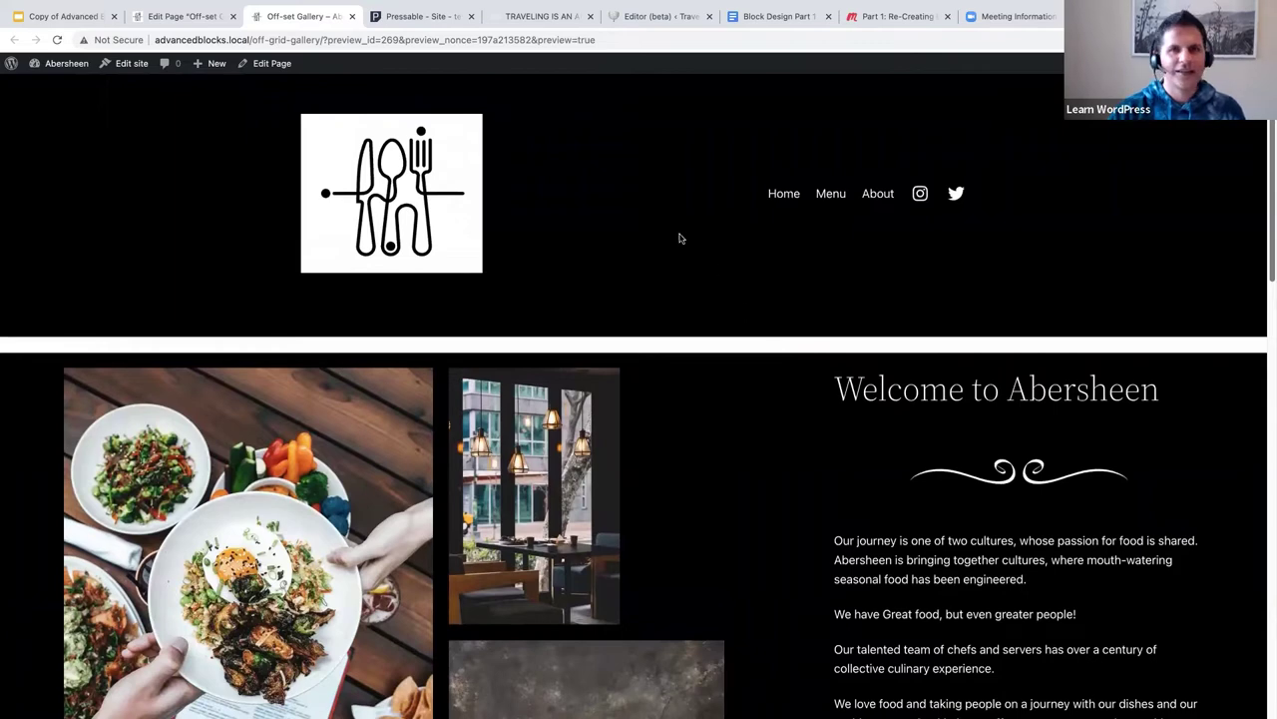
Switch to the "TRAVELING IS AN ART" site and examine its full-width mountain header with the navigation, headings and button.
mouse_move(594, 37)
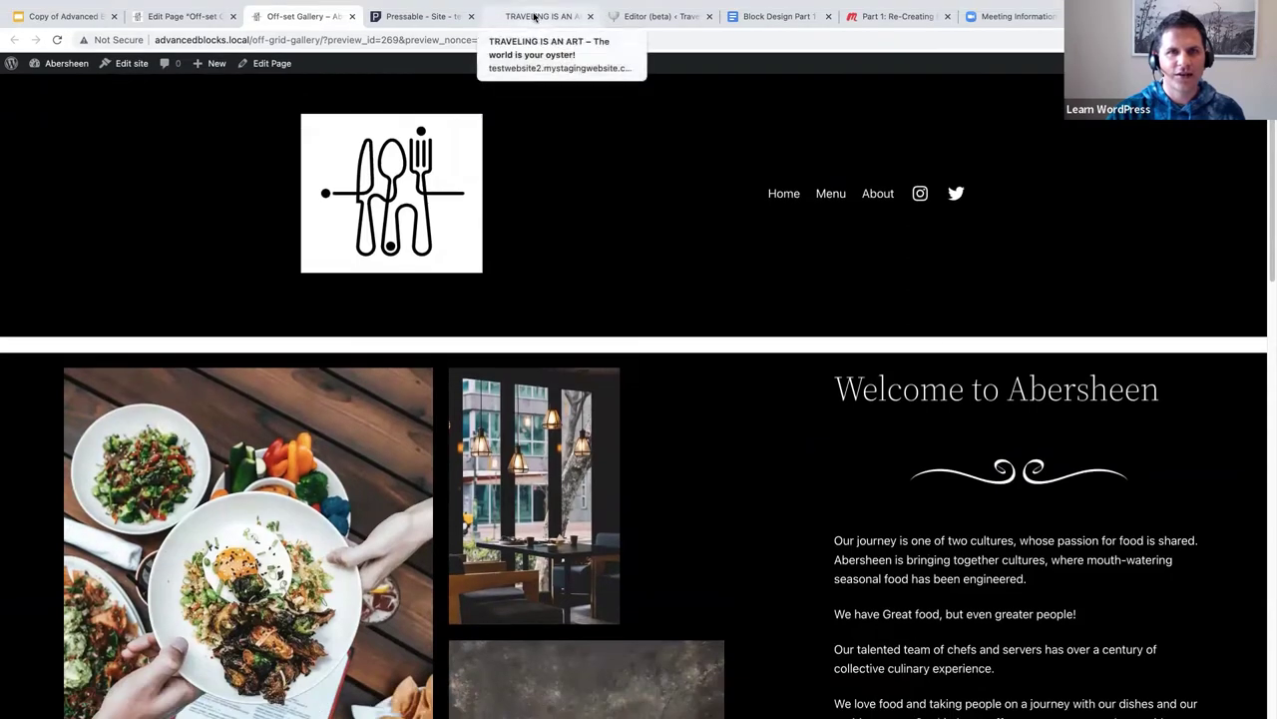
left_click(534, 16)
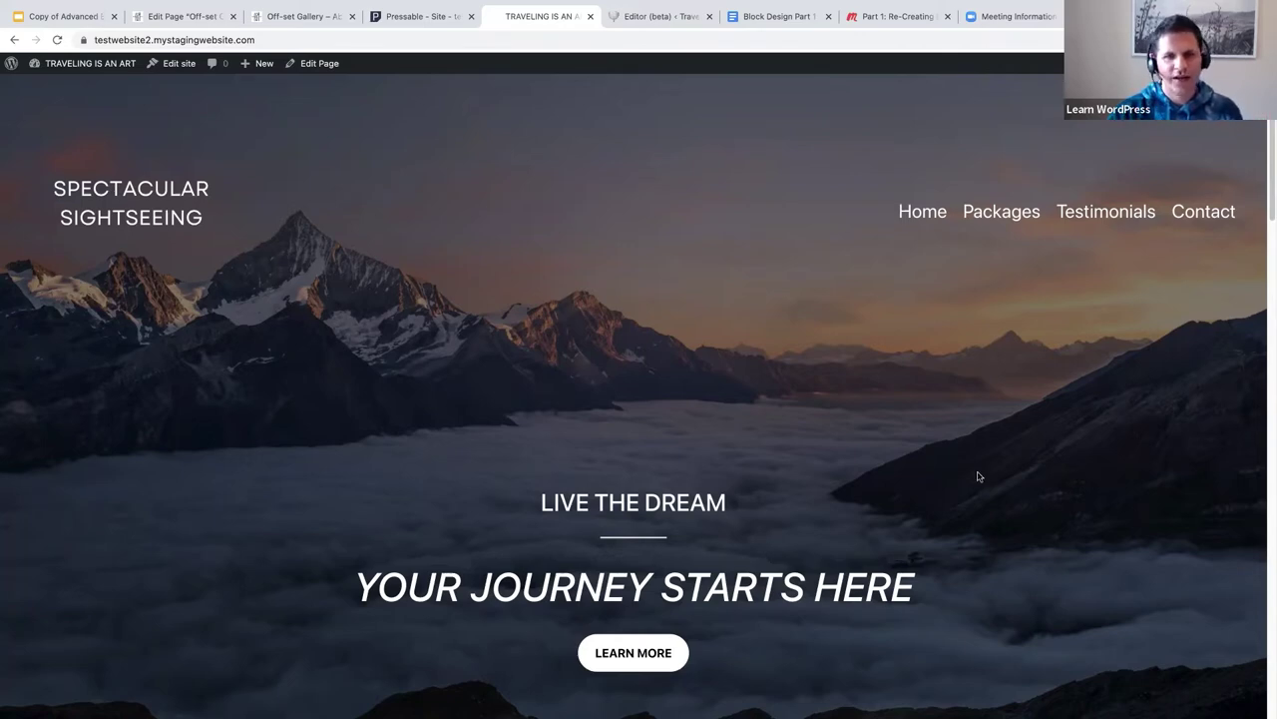
scroll(978, 476, "down", 1)
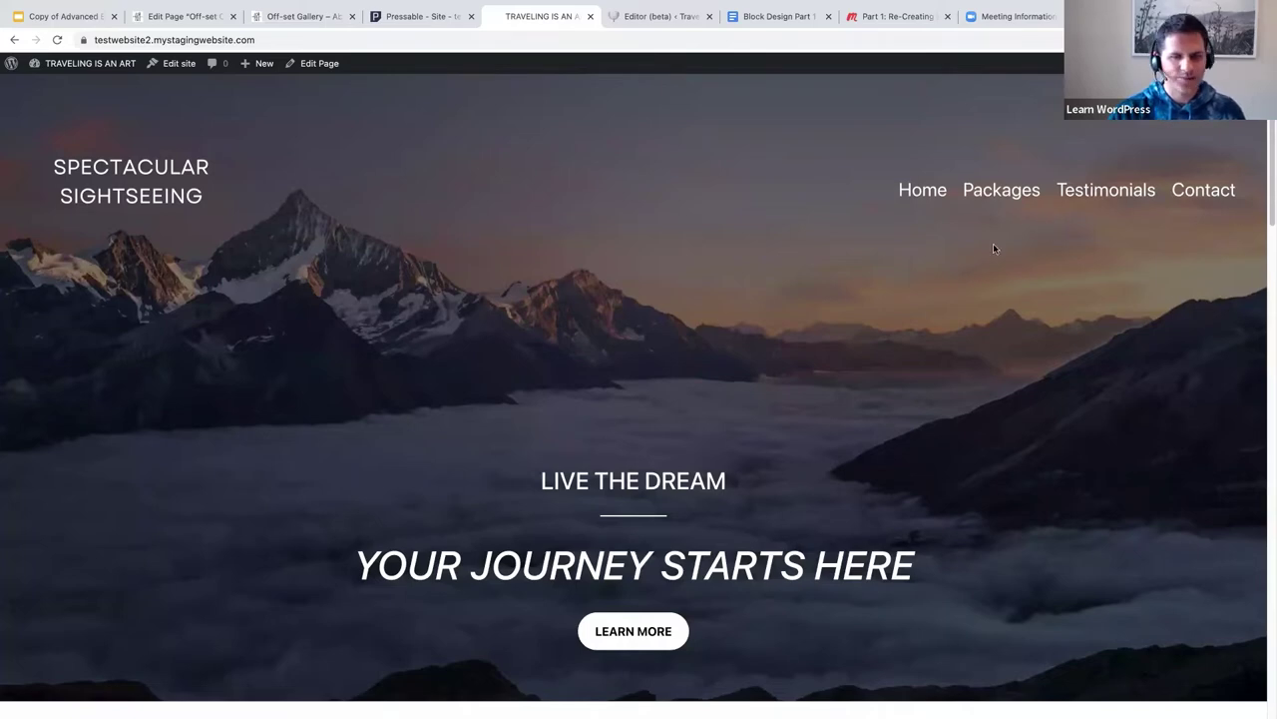
scroll(920, 345, "down", 2)
scroll(920, 346, "down", 1)
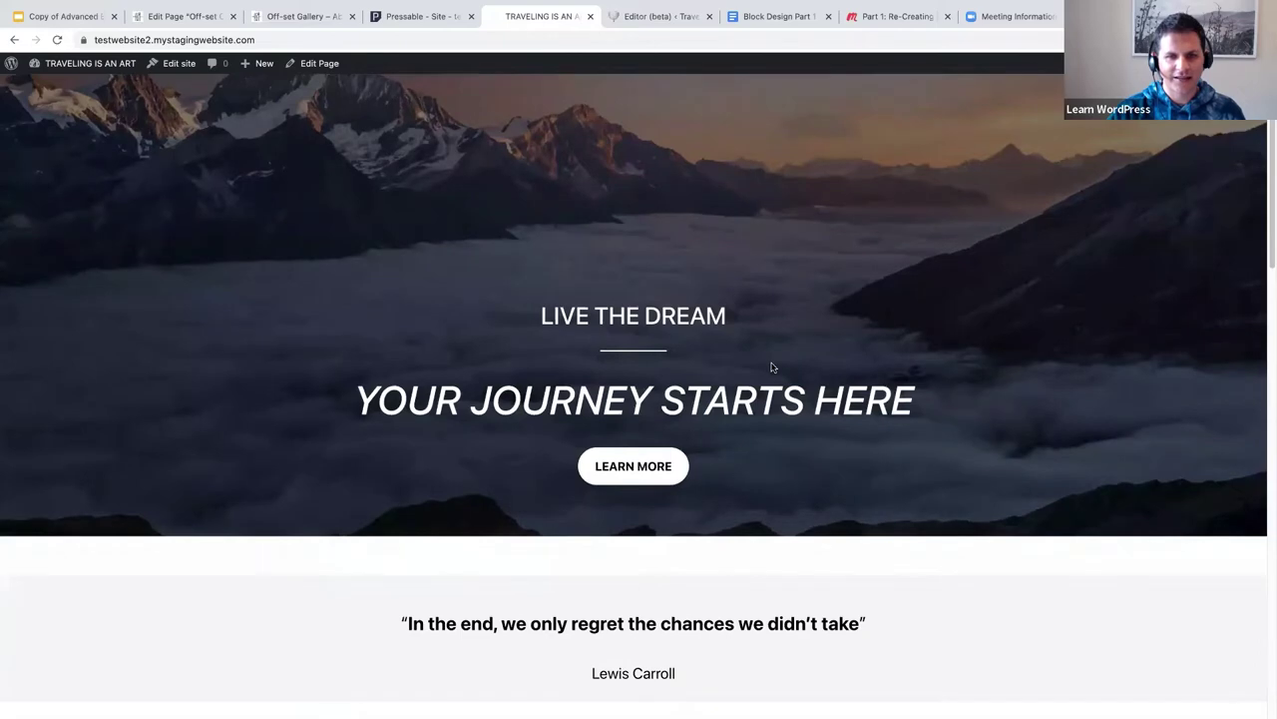
scroll(771, 367, "down", 2)
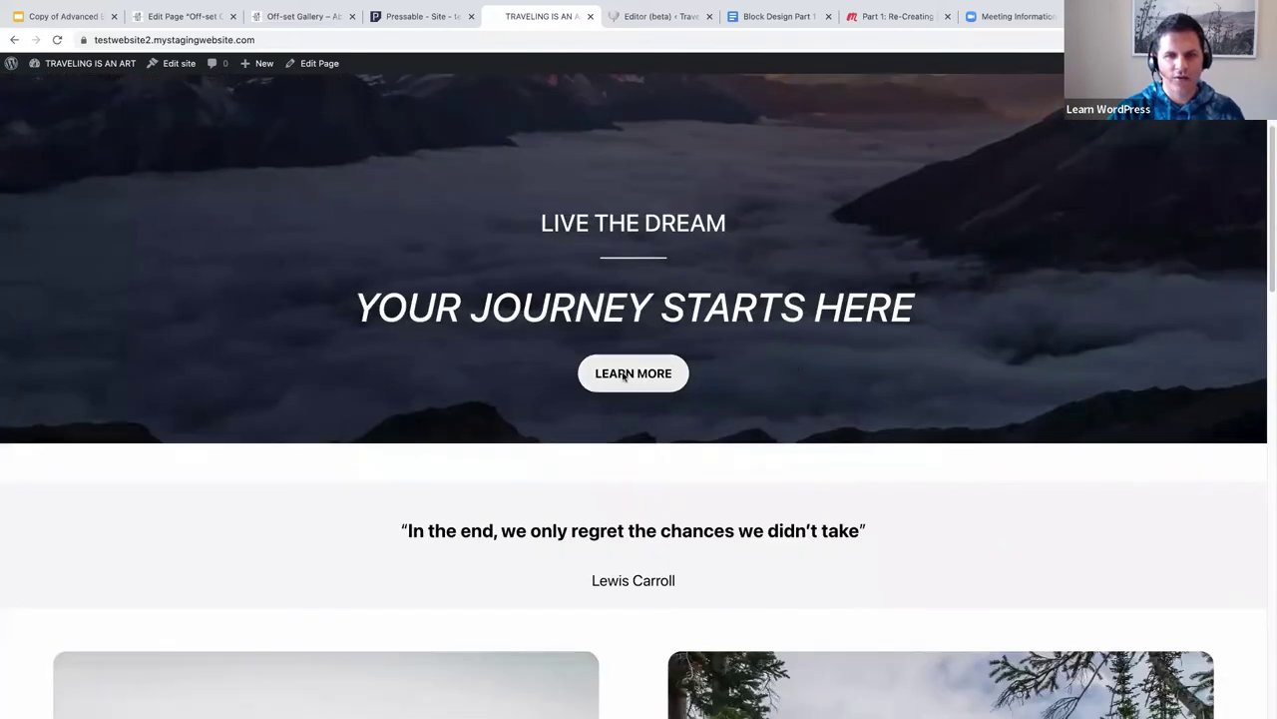
scroll(886, 370, "down", 3)
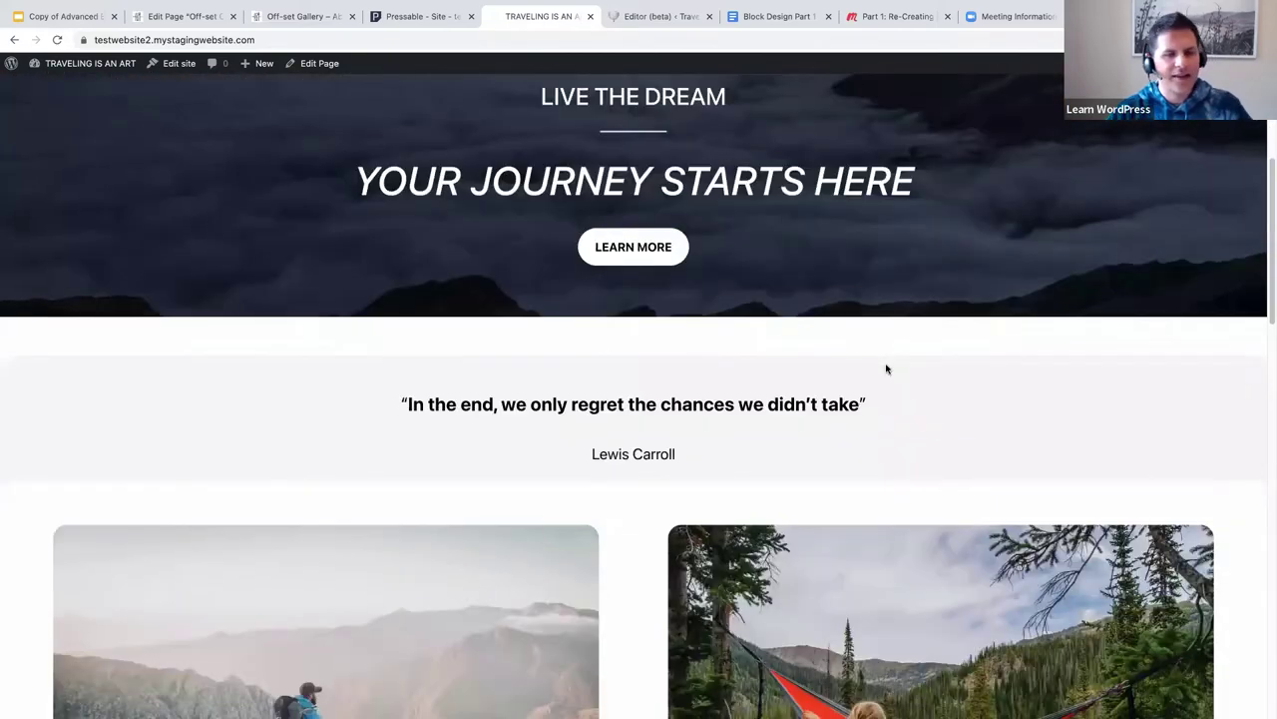
Examine the quote band and the two-column section with the "Hiking and Trekking" and "Great Lakes" images, texts and buttons.
scroll(886, 369, "down", 1)
scroll(886, 369, "down", 1)
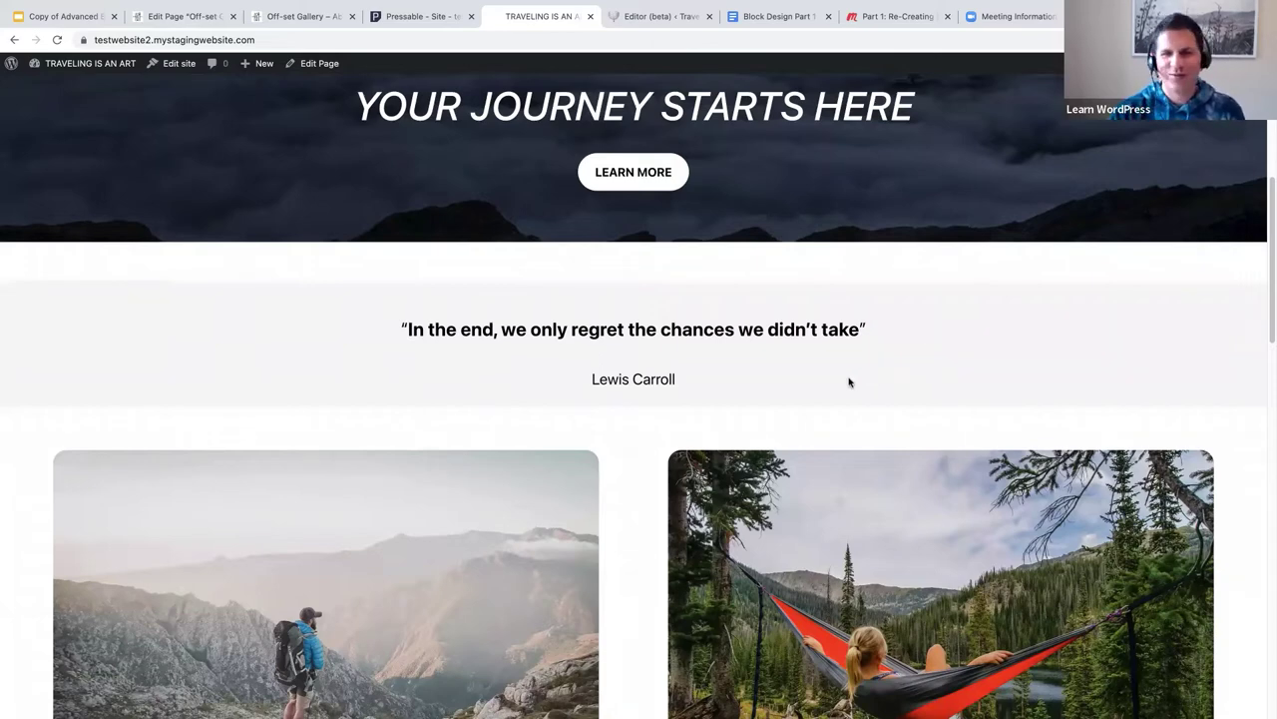
scroll(799, 411, "down", 1)
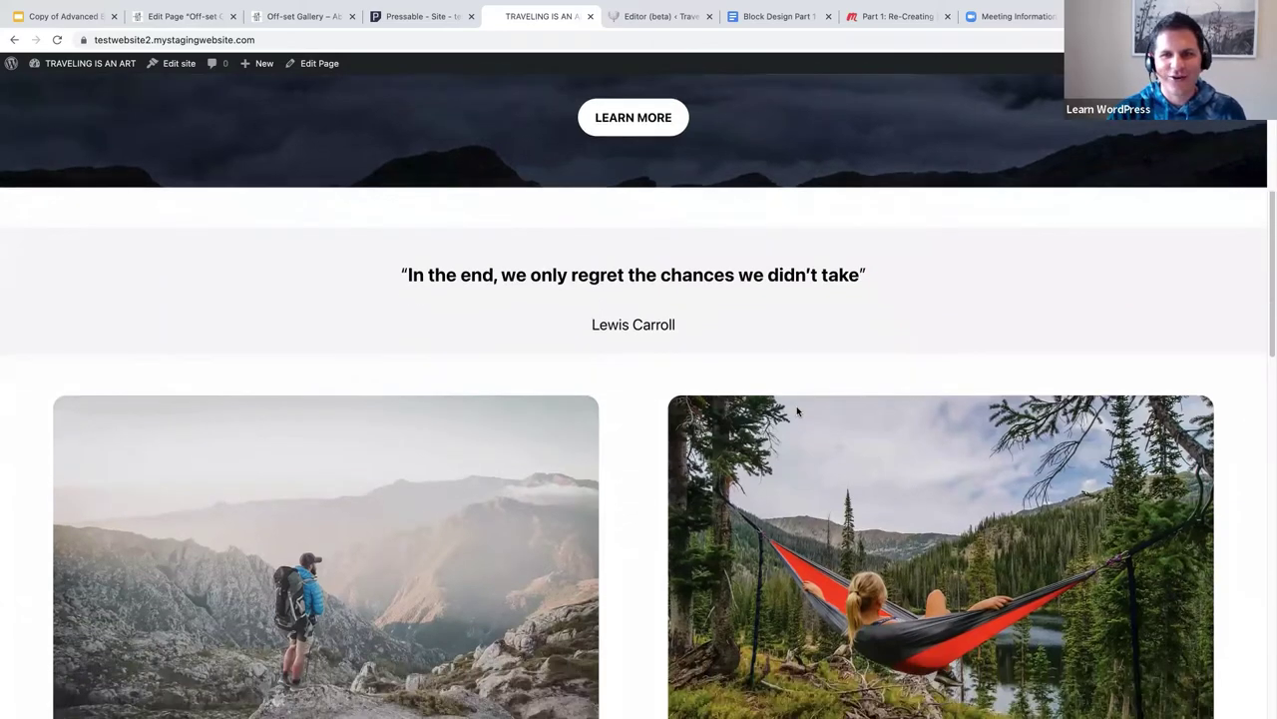
scroll(734, 428, "down", 2)
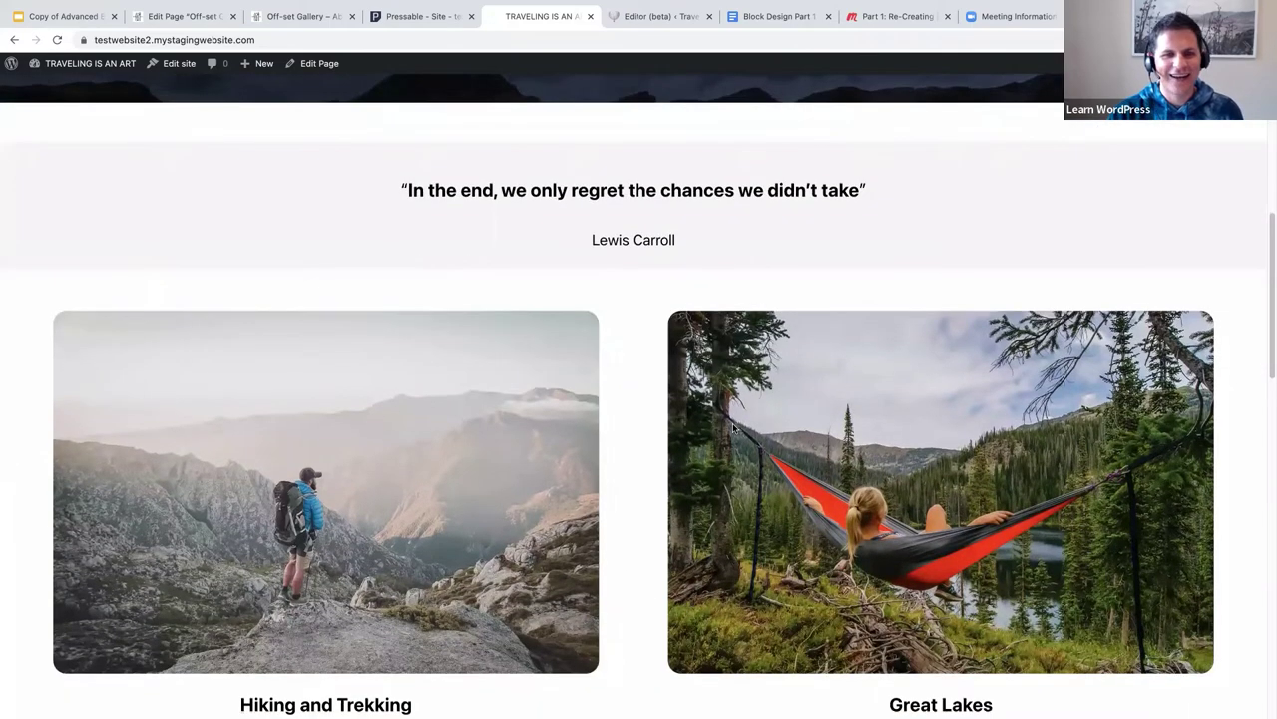
scroll(734, 427, "down", 2)
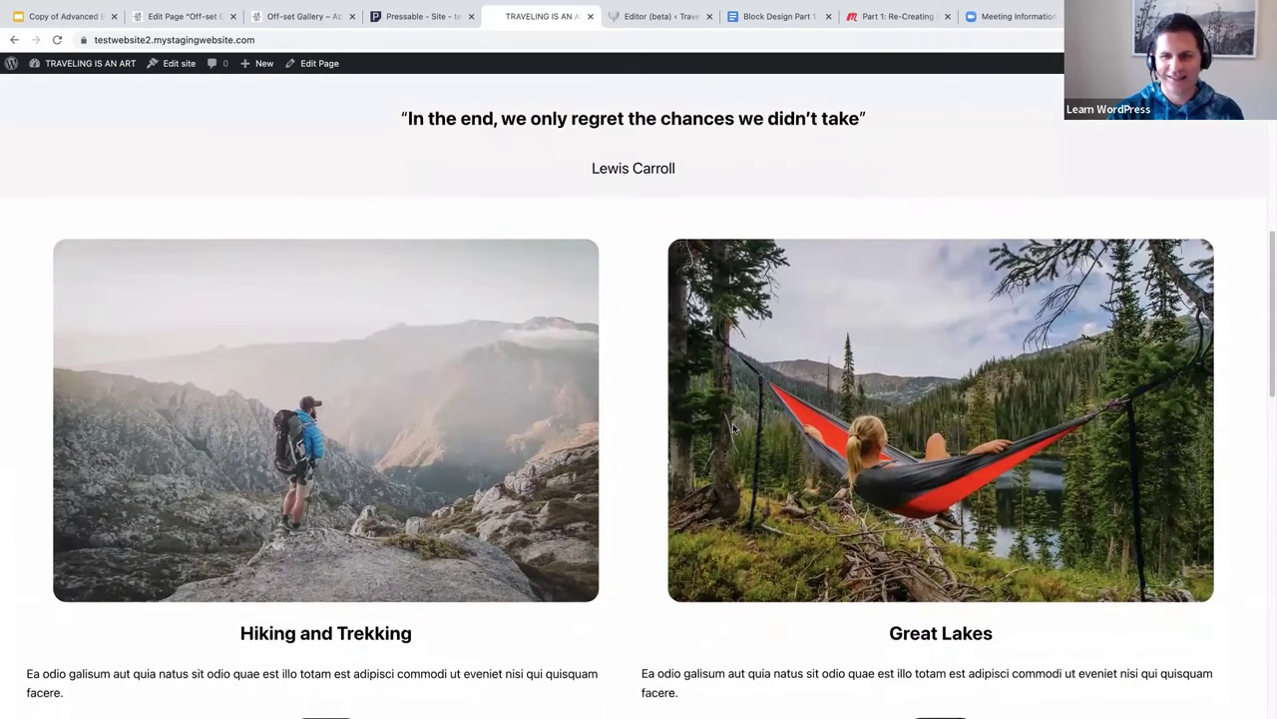
scroll(733, 428, "down", 2)
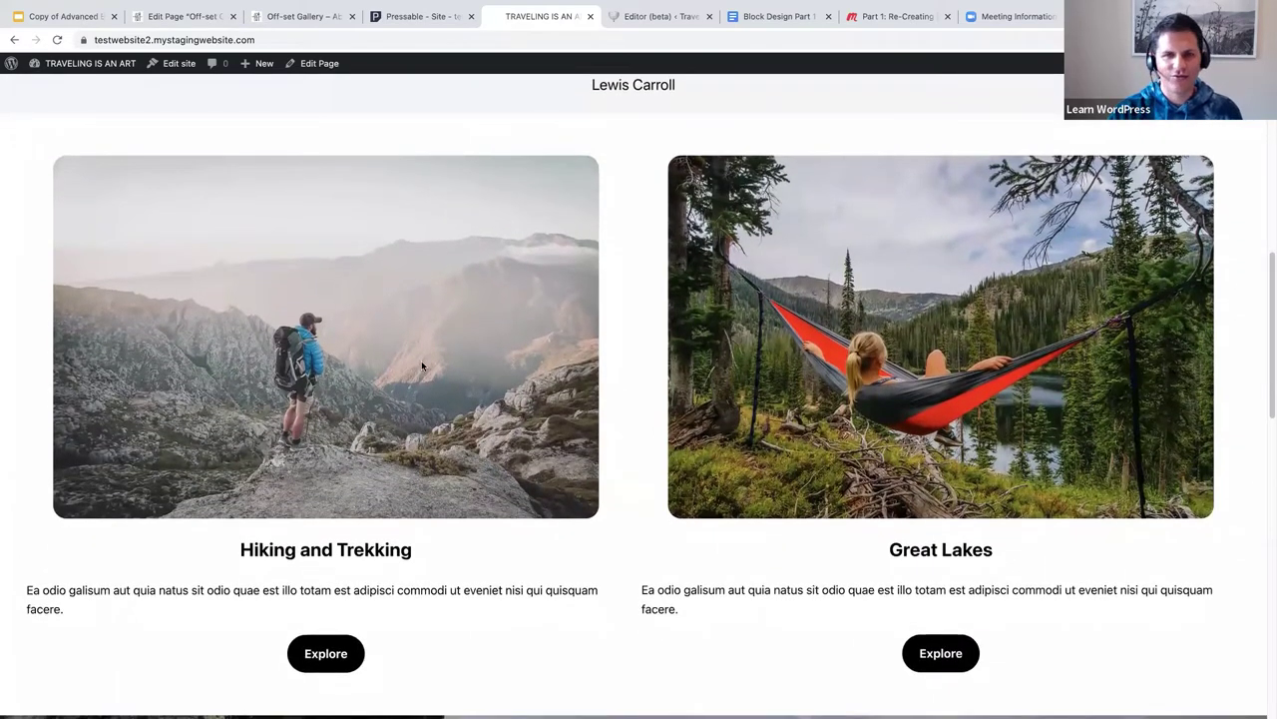
scroll(322, 352, "down", 2)
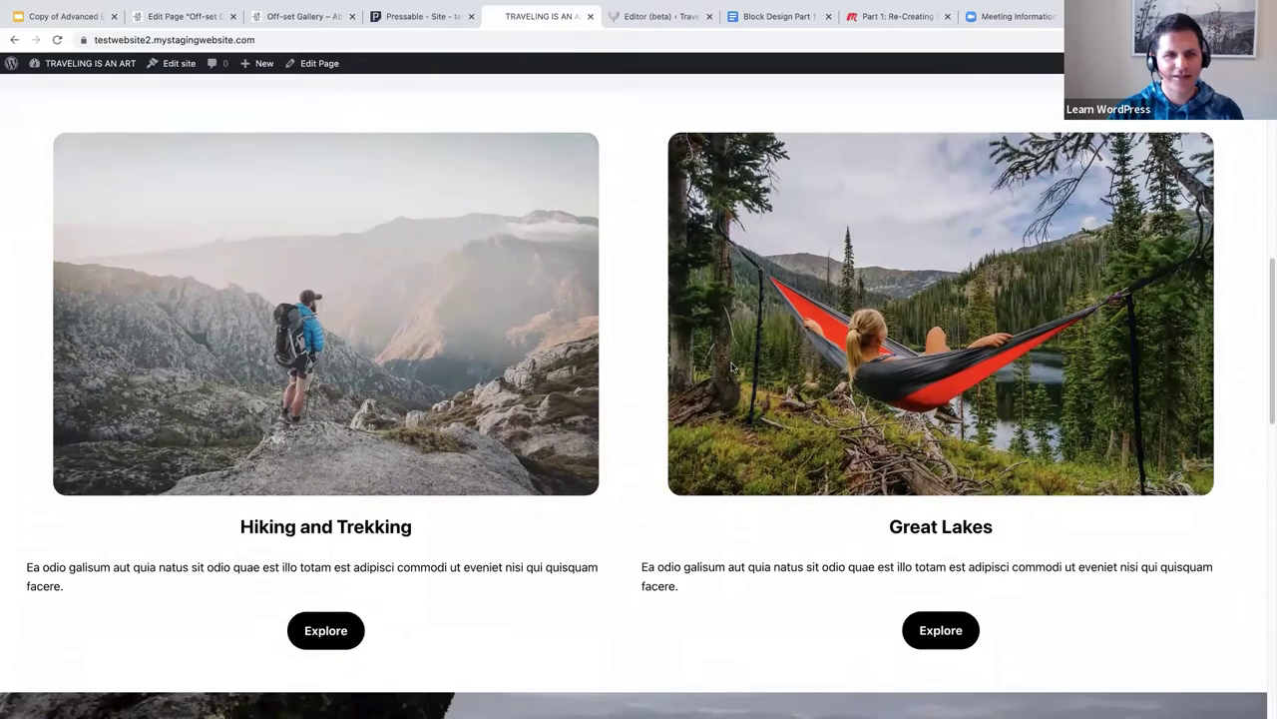
scroll(300, 524, "up", 1)
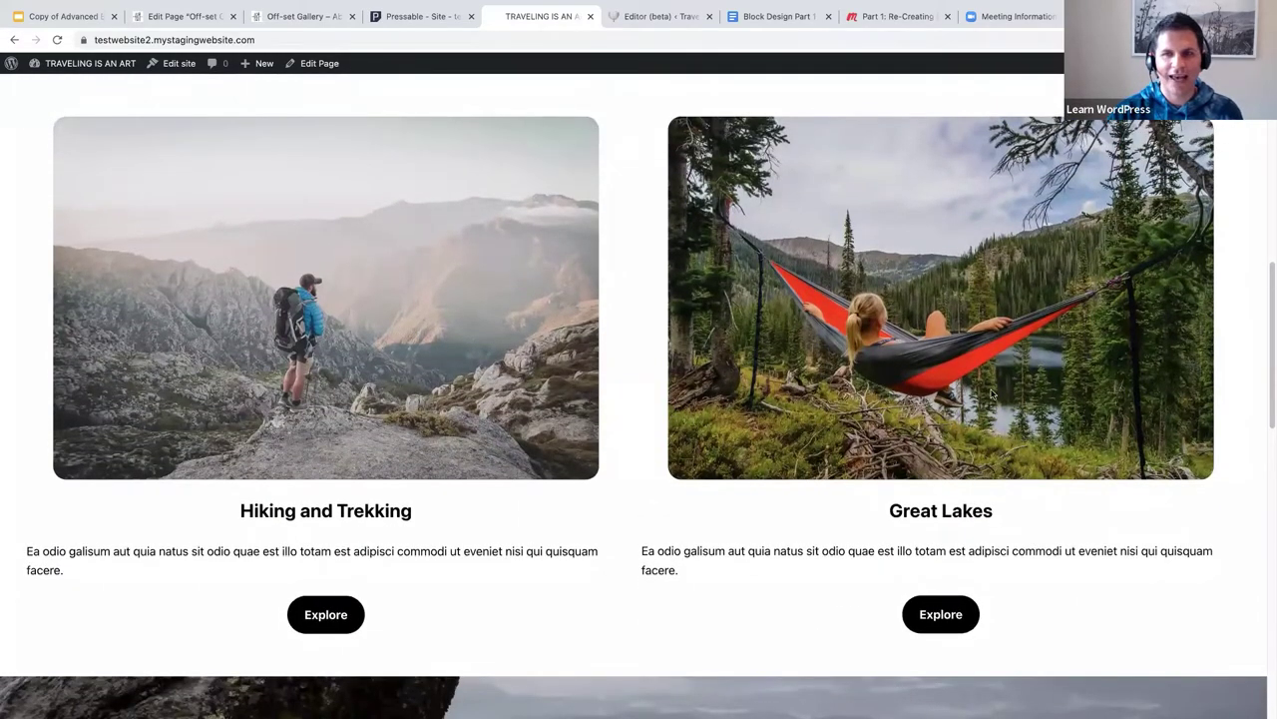
scroll(991, 392, "down", 2)
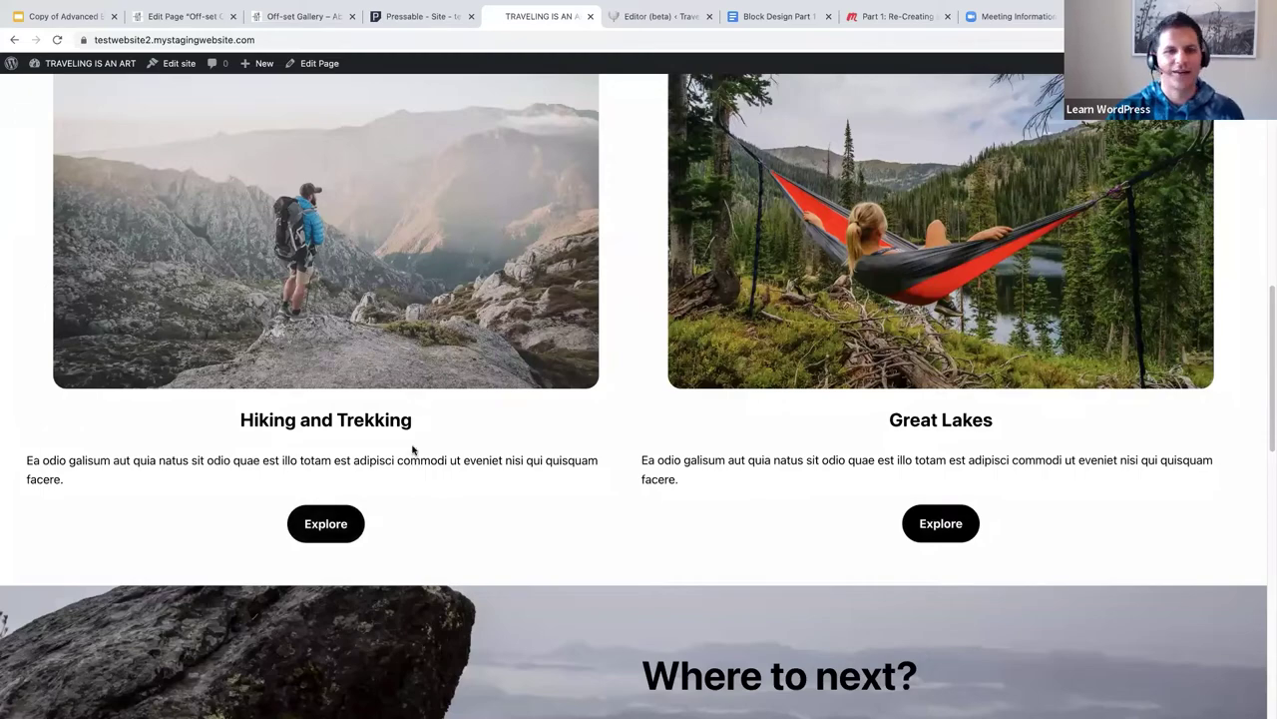
Examine the "Where to next?" section's background image behaviour and the three-column "Traveling made easy!" layout.
scroll(502, 425, "down", 3)
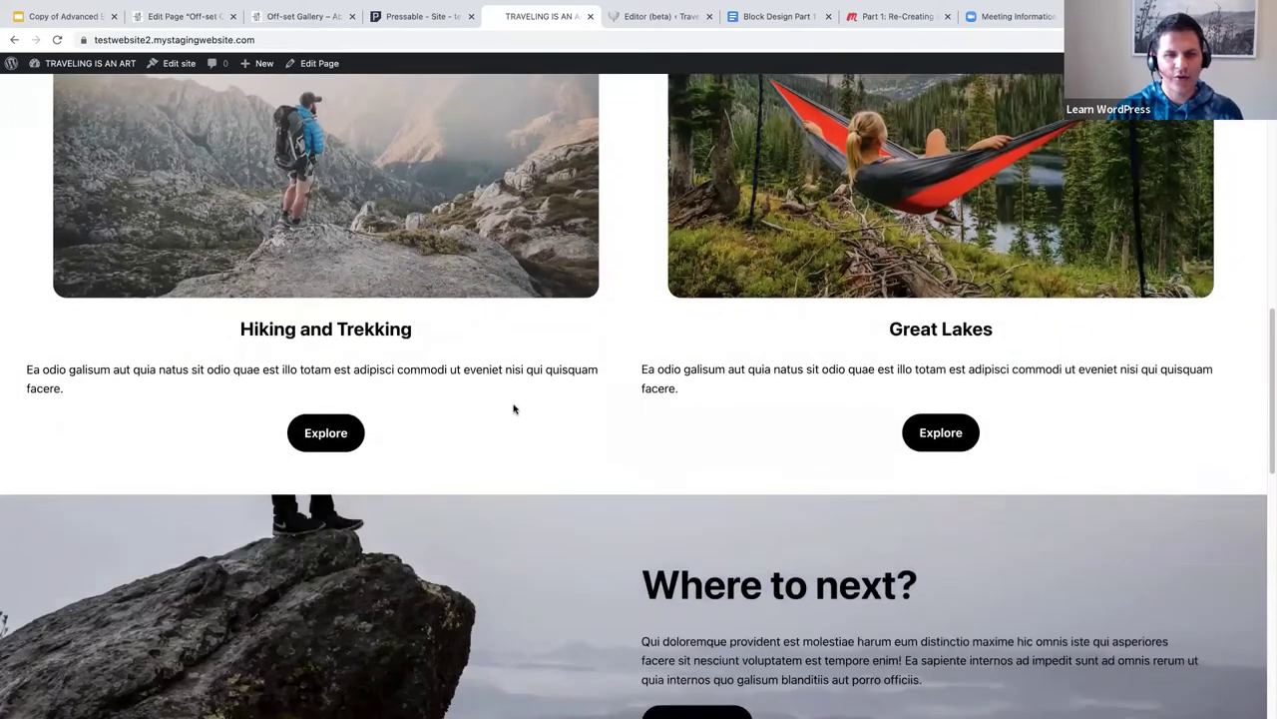
scroll(515, 401, "down", 5)
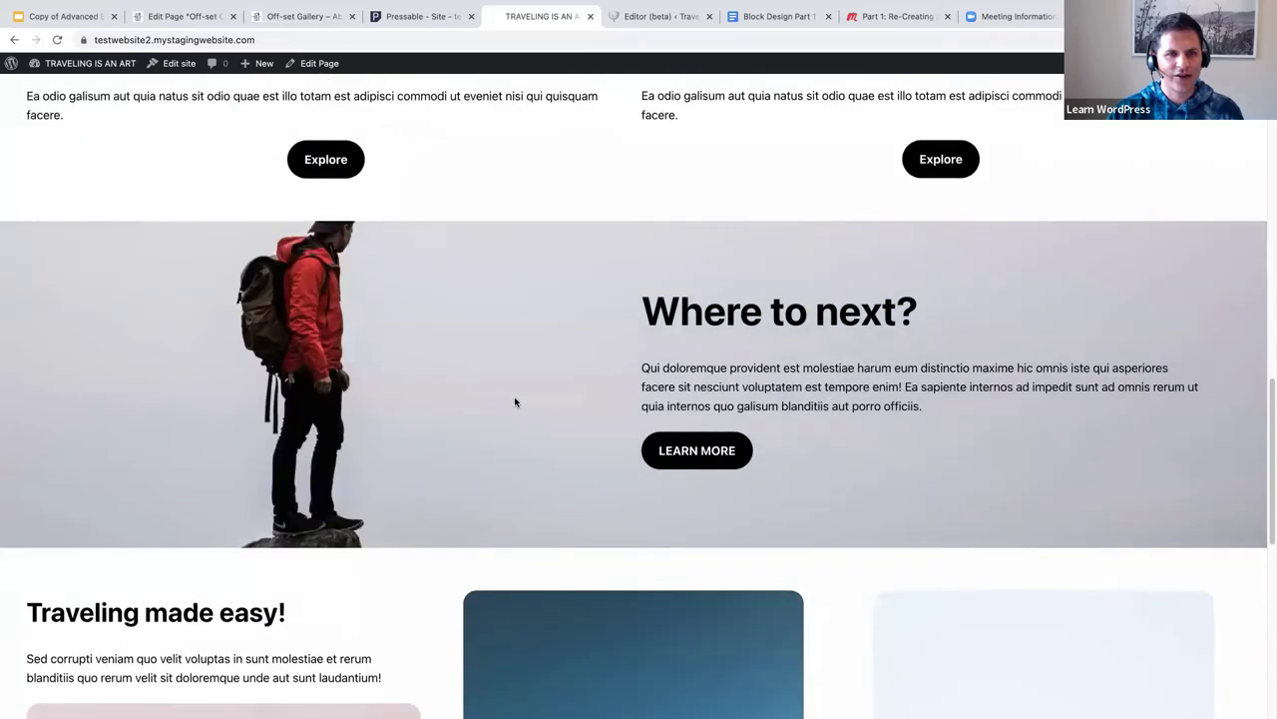
scroll(515, 401, "up", 3)
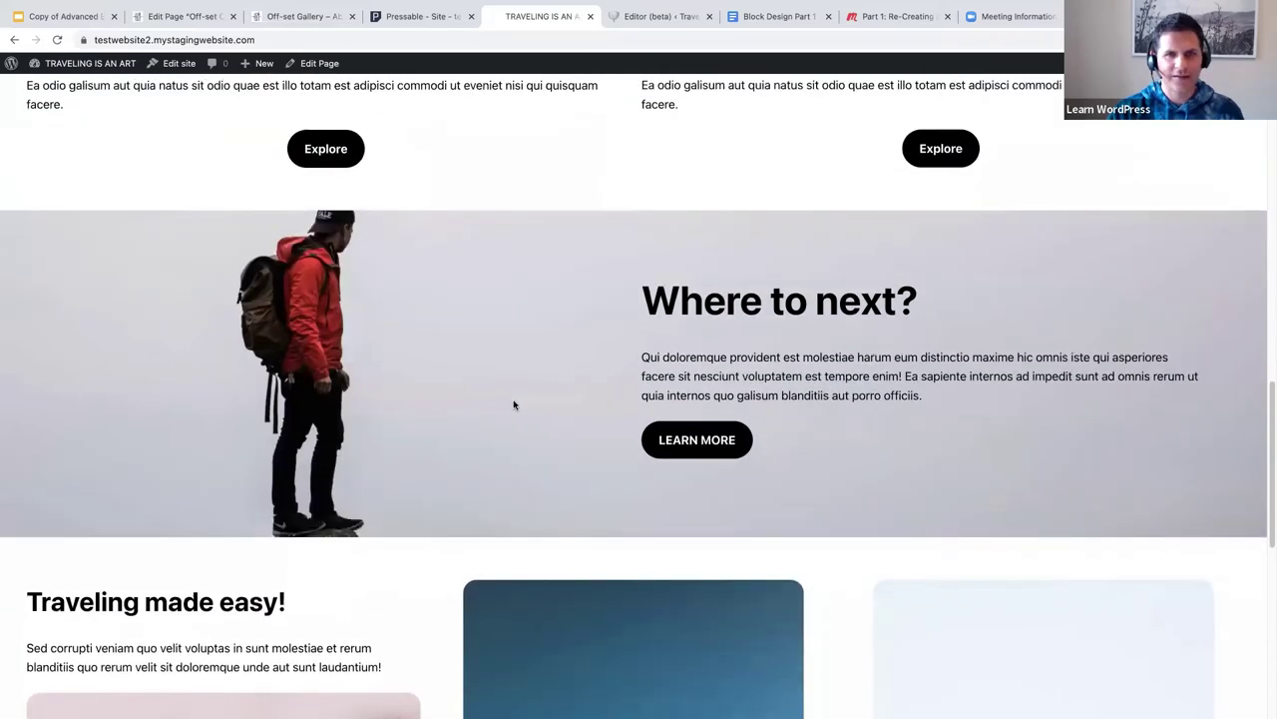
scroll(514, 404, "down", 3)
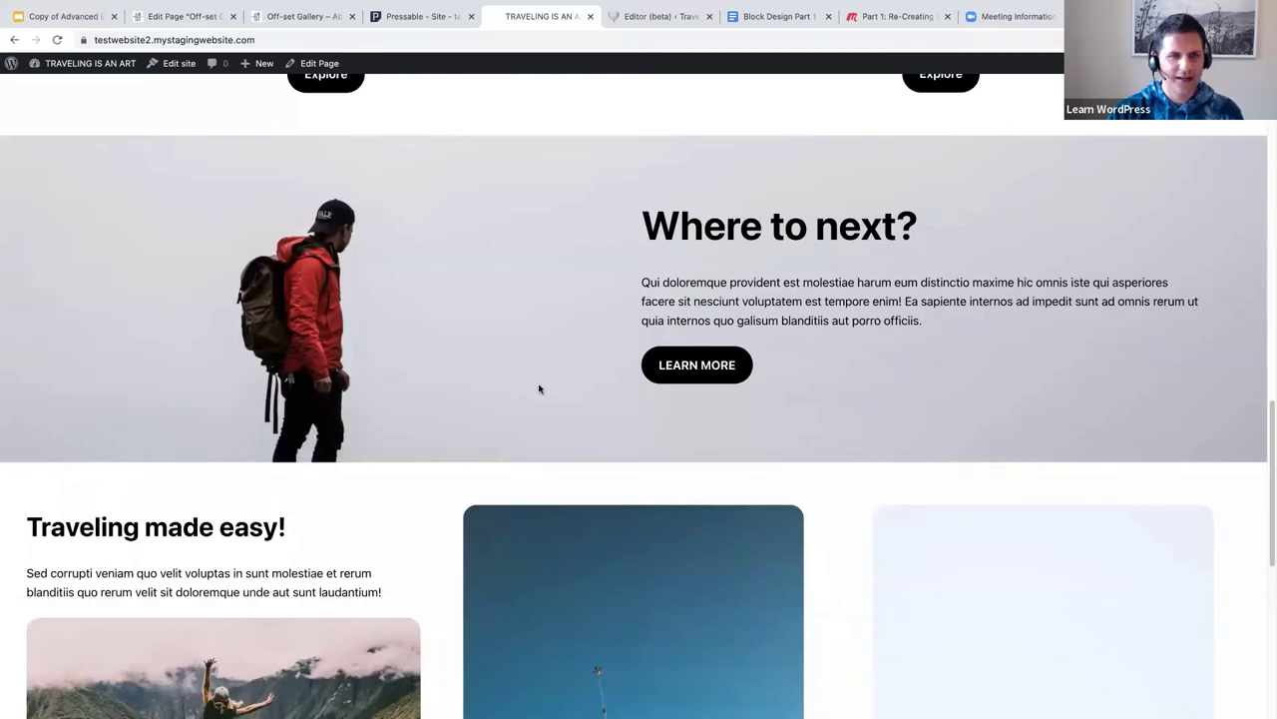
scroll(539, 389, "down", 5)
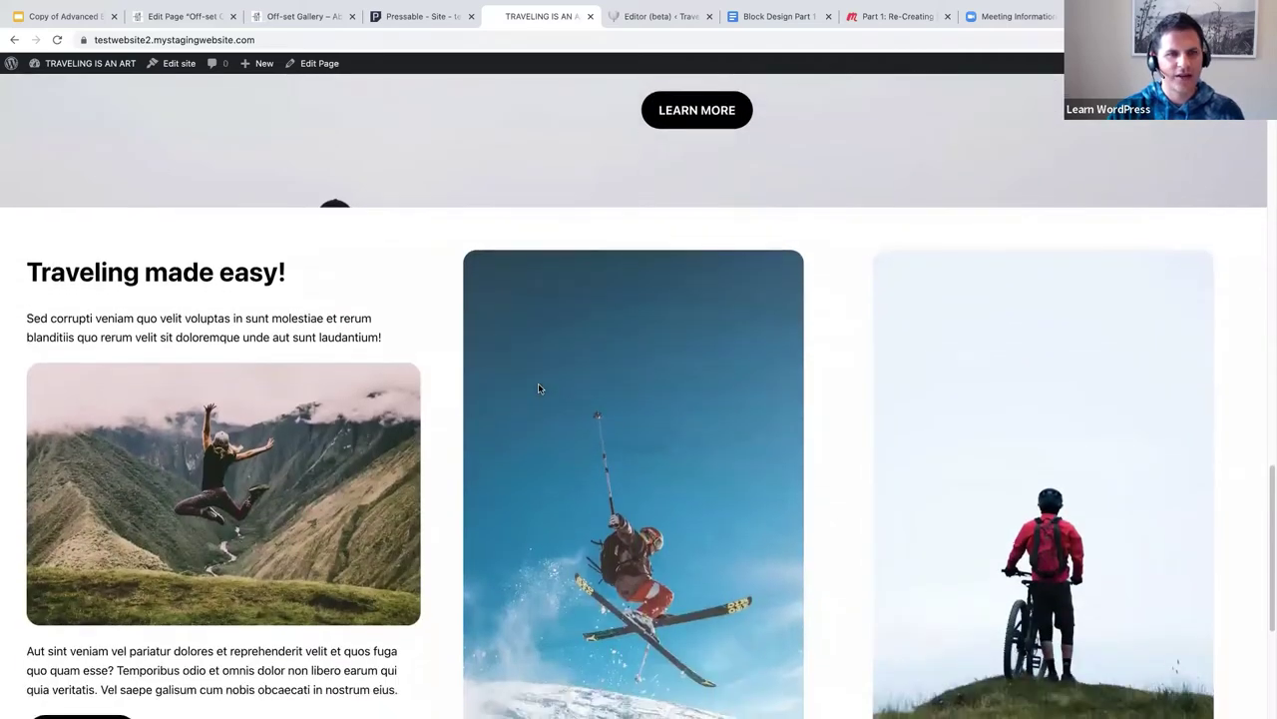
scroll(538, 389, "down", 2)
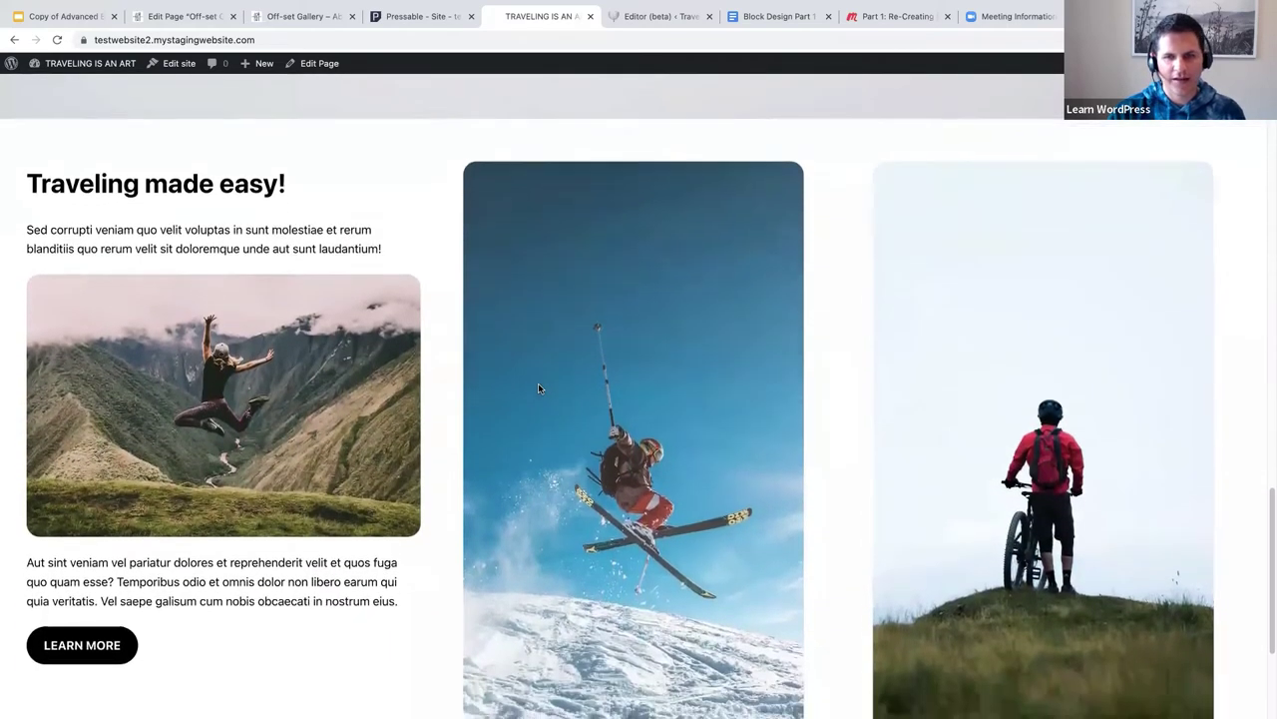
scroll(537, 383, "down", 1)
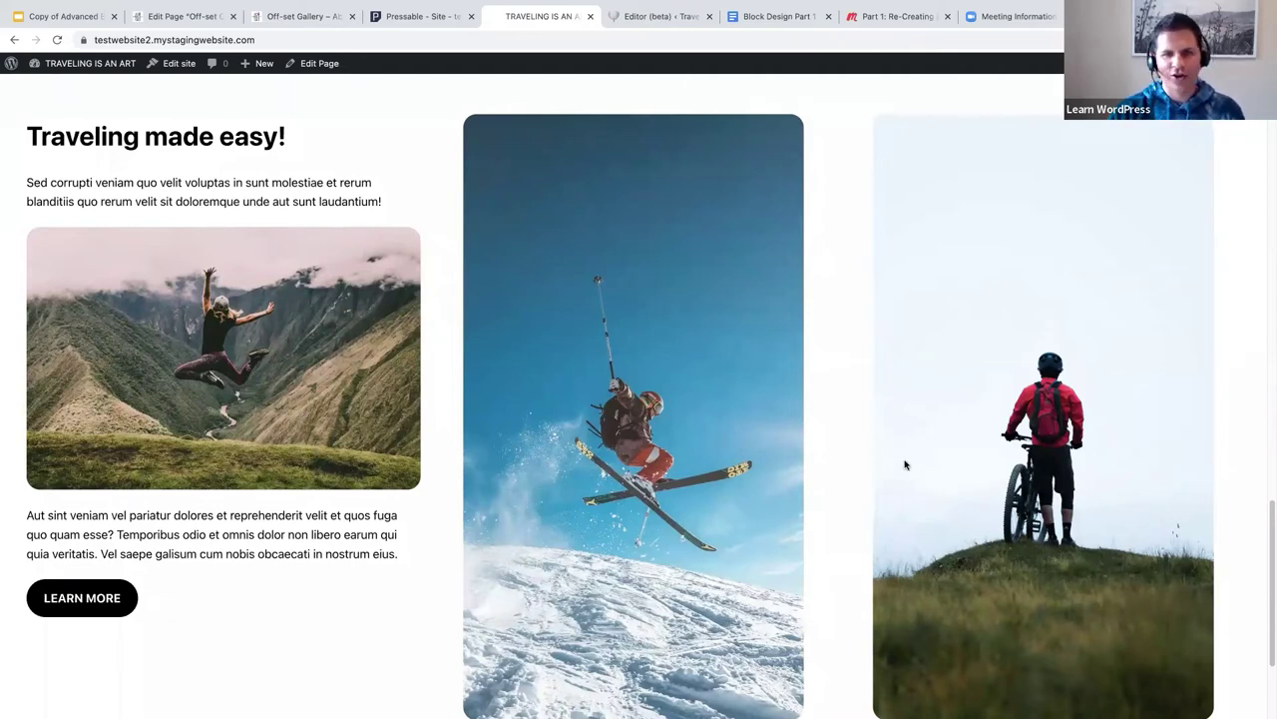
scroll(550, 456, "down", 1)
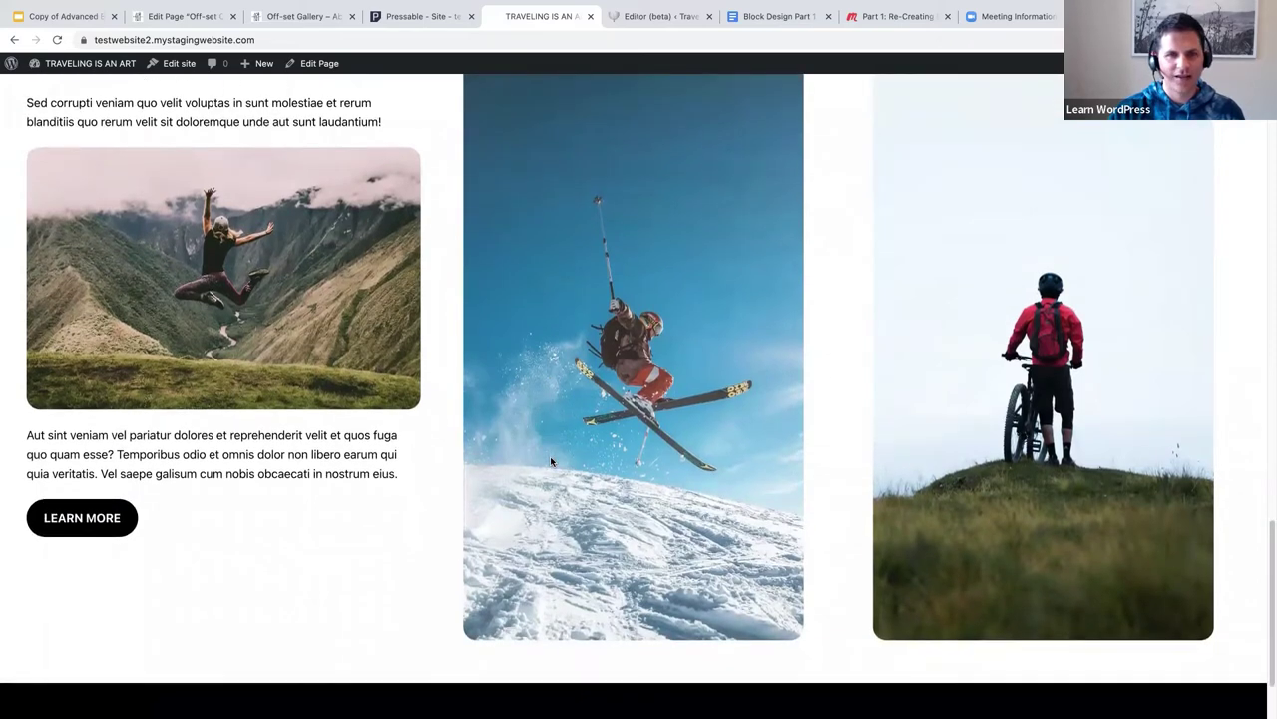
scroll(443, 256, "up", 3)
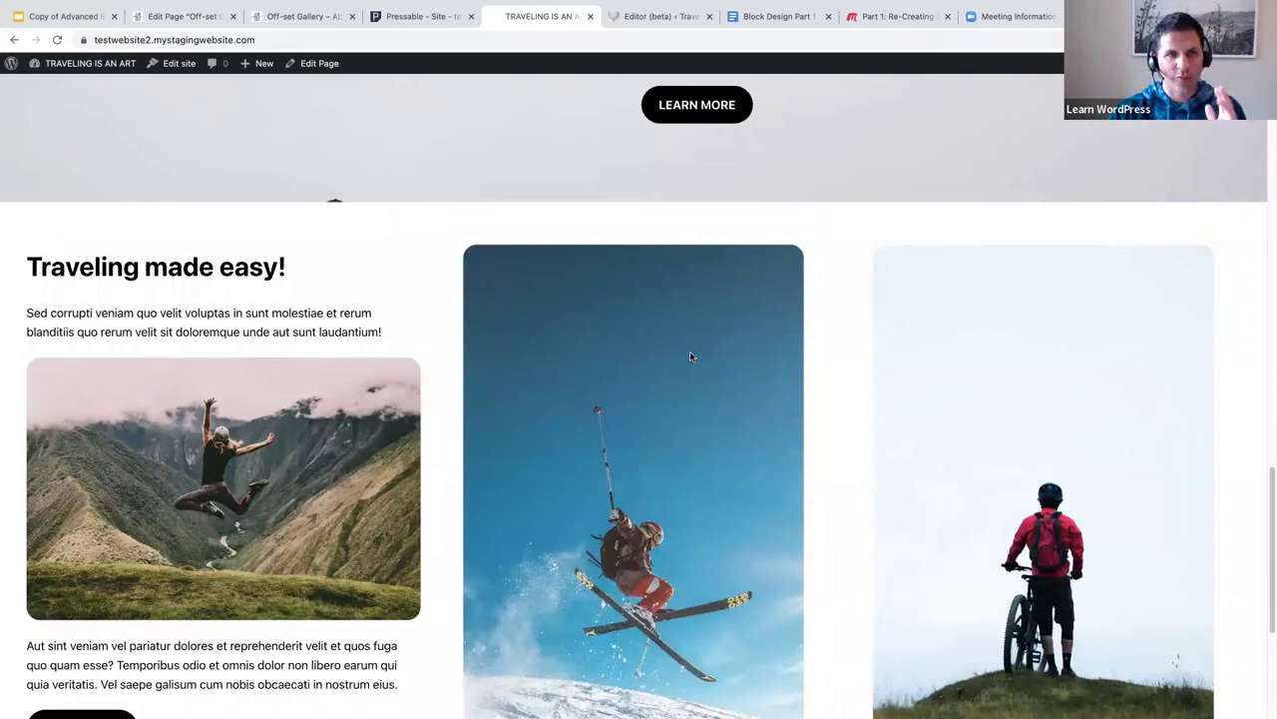
Return to the start of the travel homepage and open the site's WordPress admin dashboard.
scroll(654, 366, "up", 10)
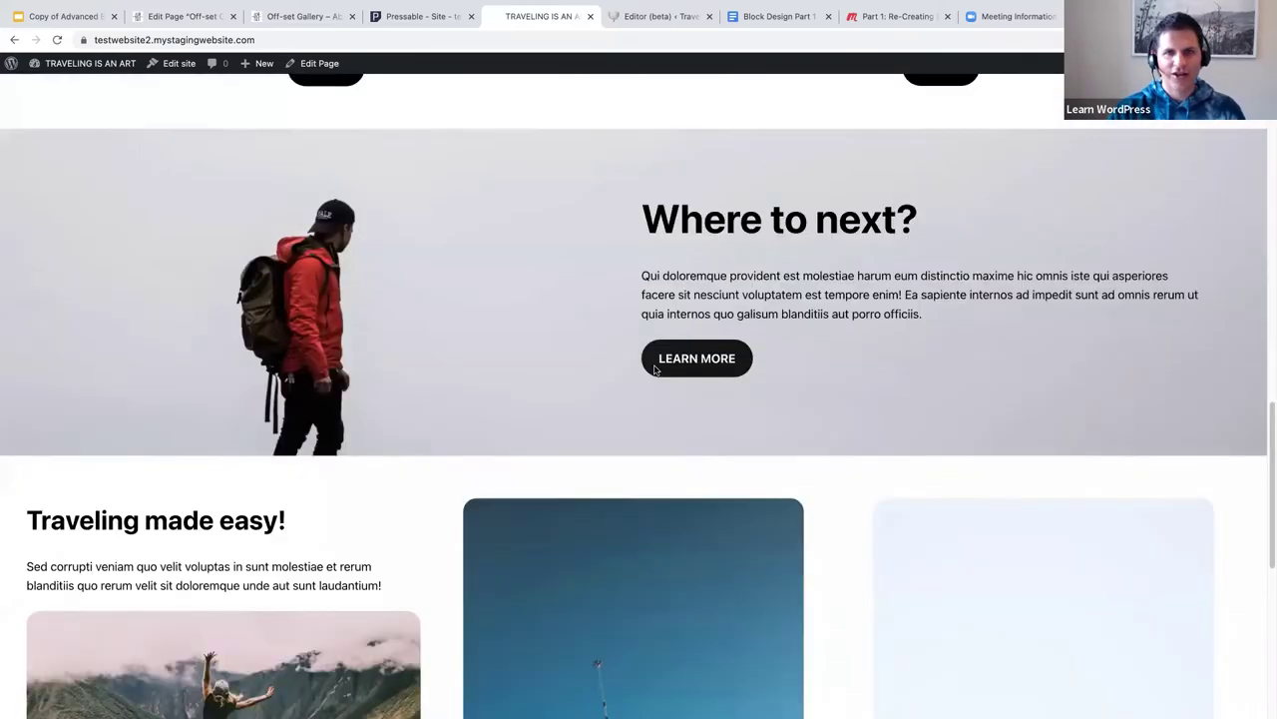
scroll(654, 370, "up", 10)
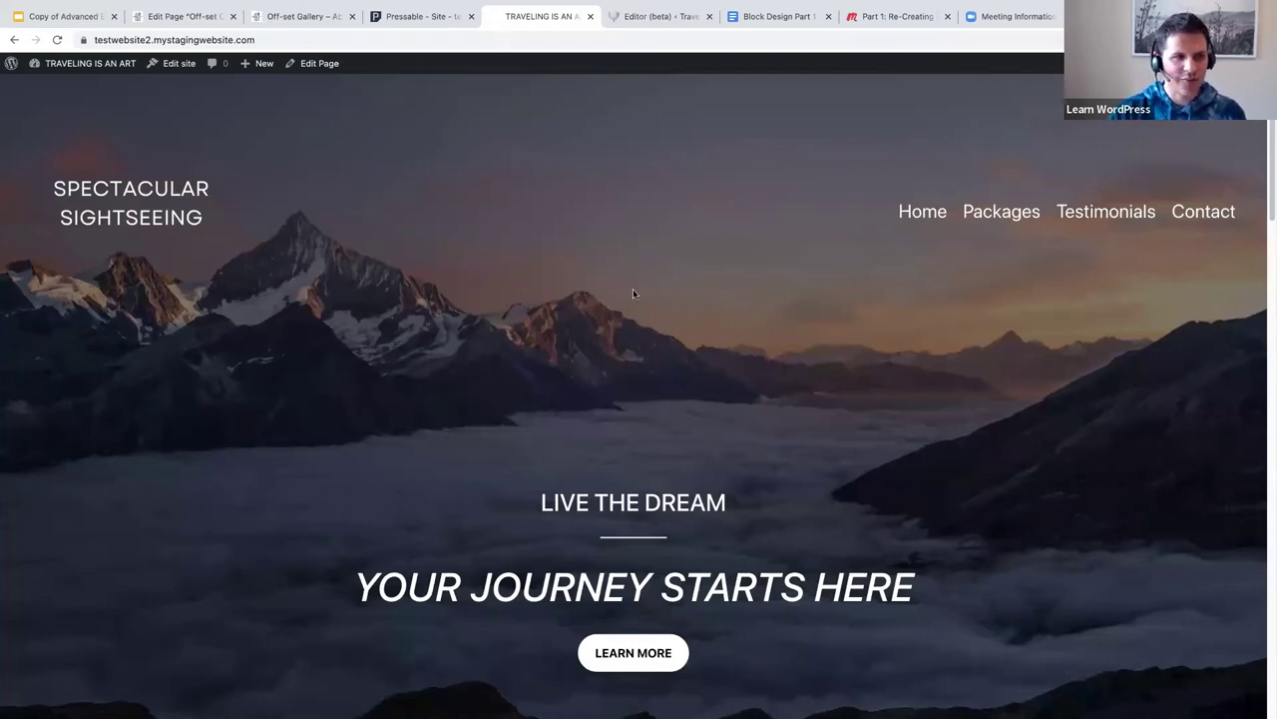
scroll(644, 364, "down", 1)
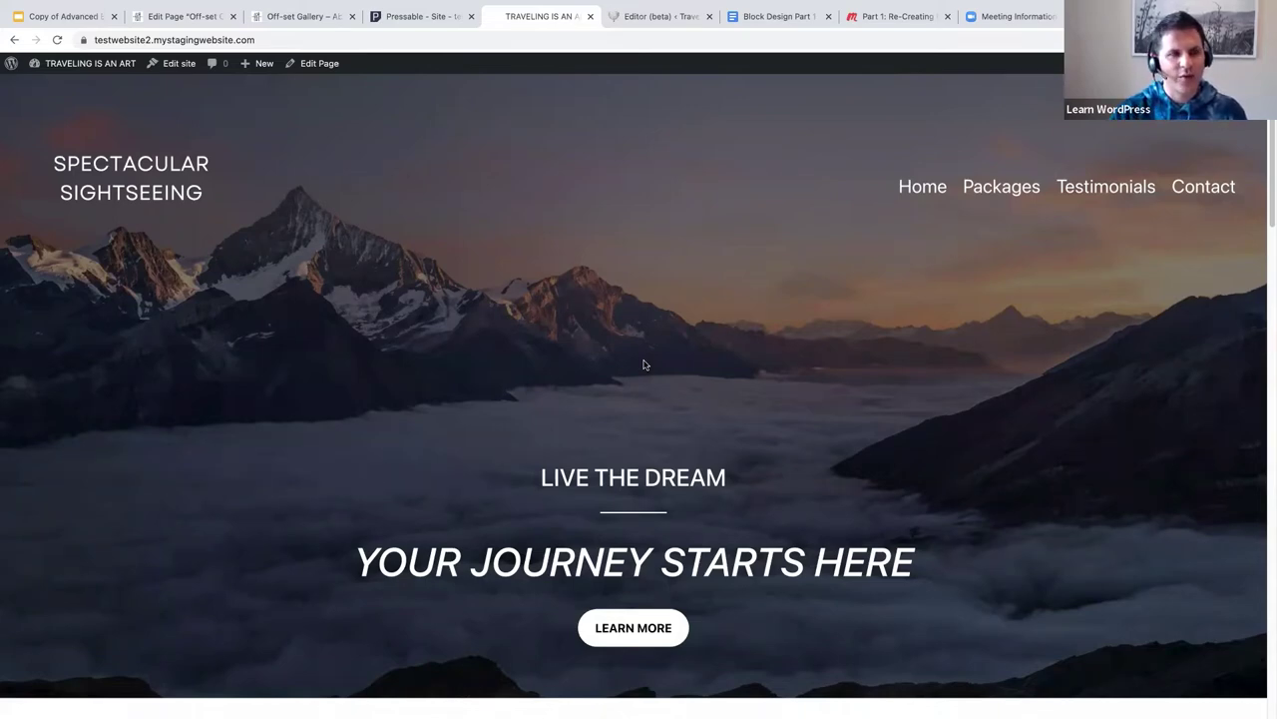
mouse_move(60, 68)
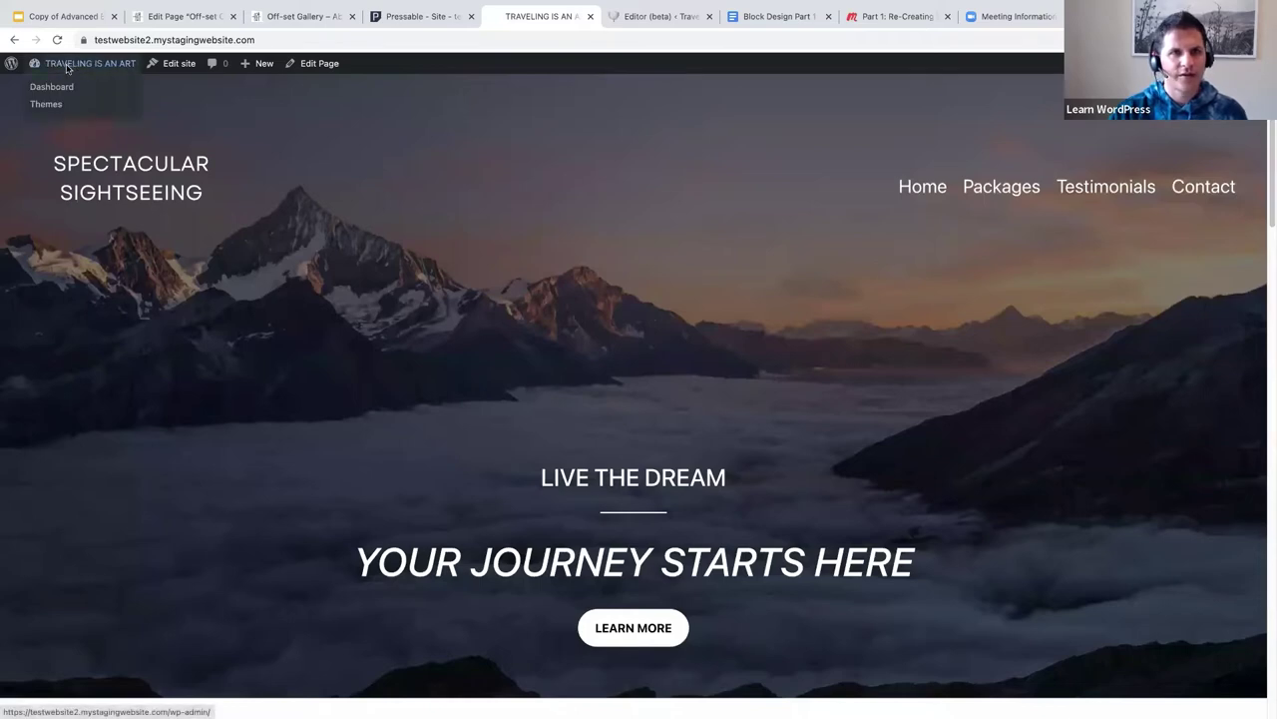
left_click(65, 68)
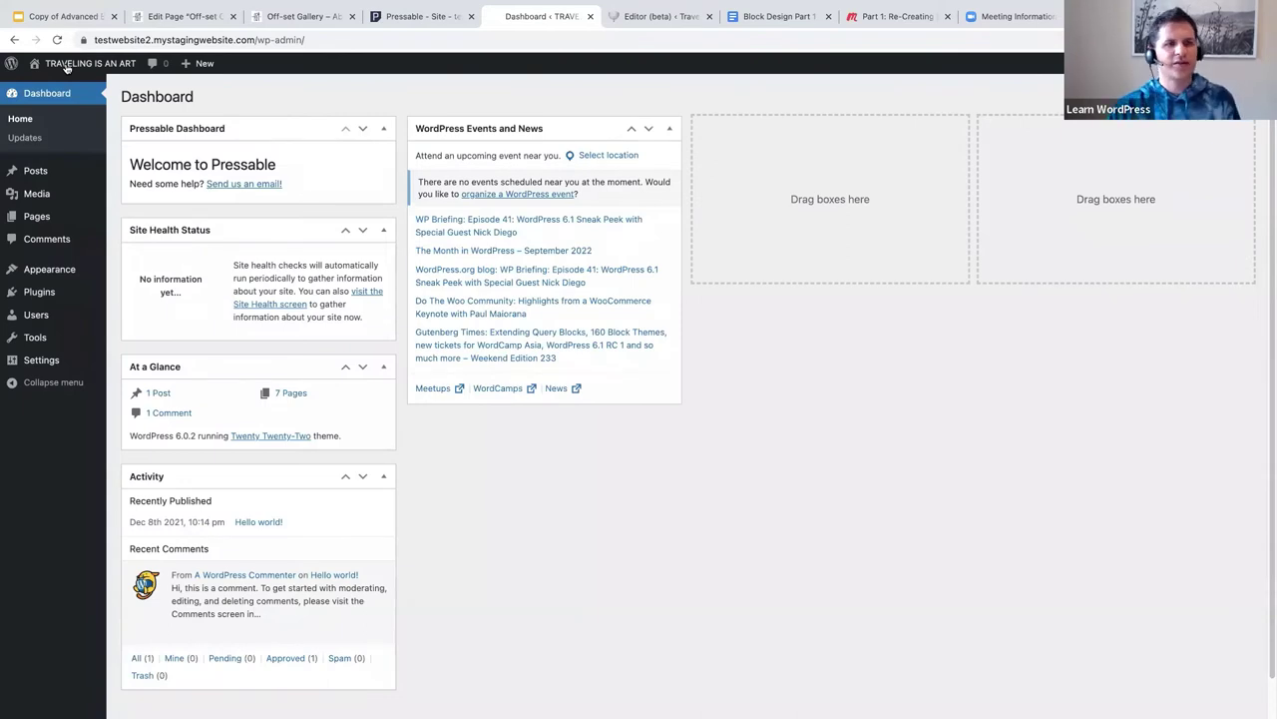
Look at the installed themes and open the site editor's list of template parts.
mouse_move(45, 269)
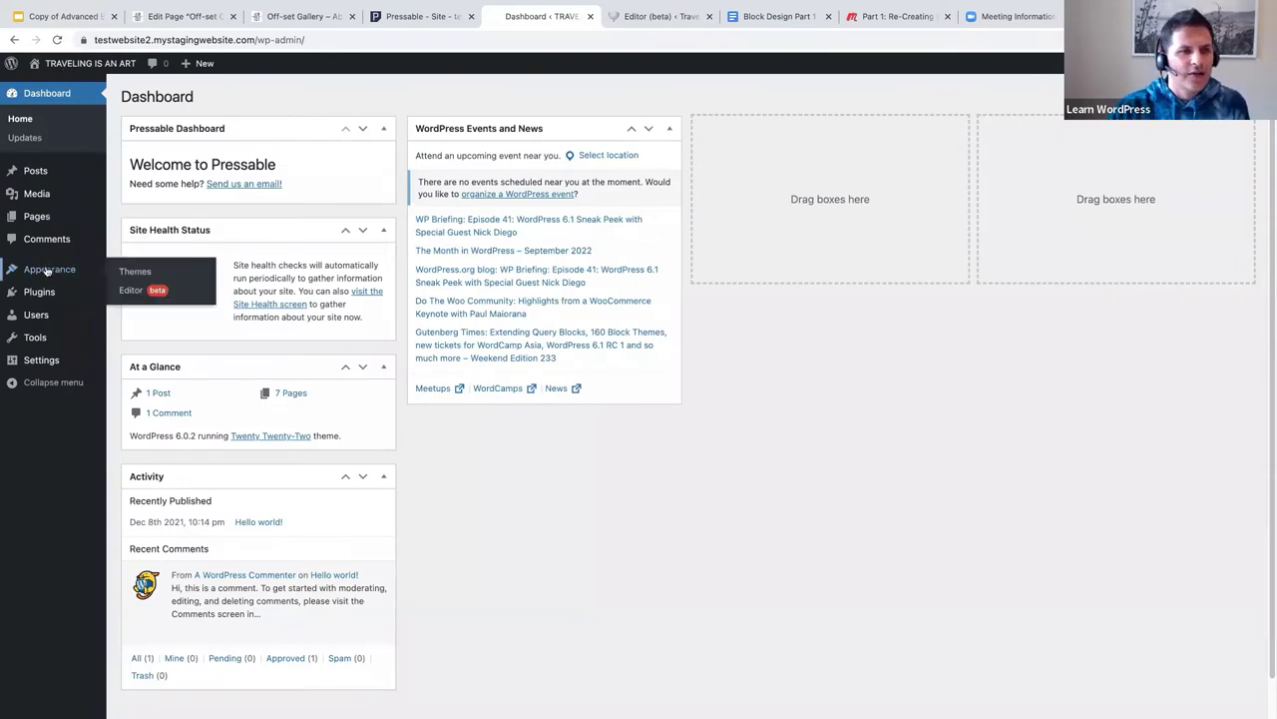
left_click(142, 278)
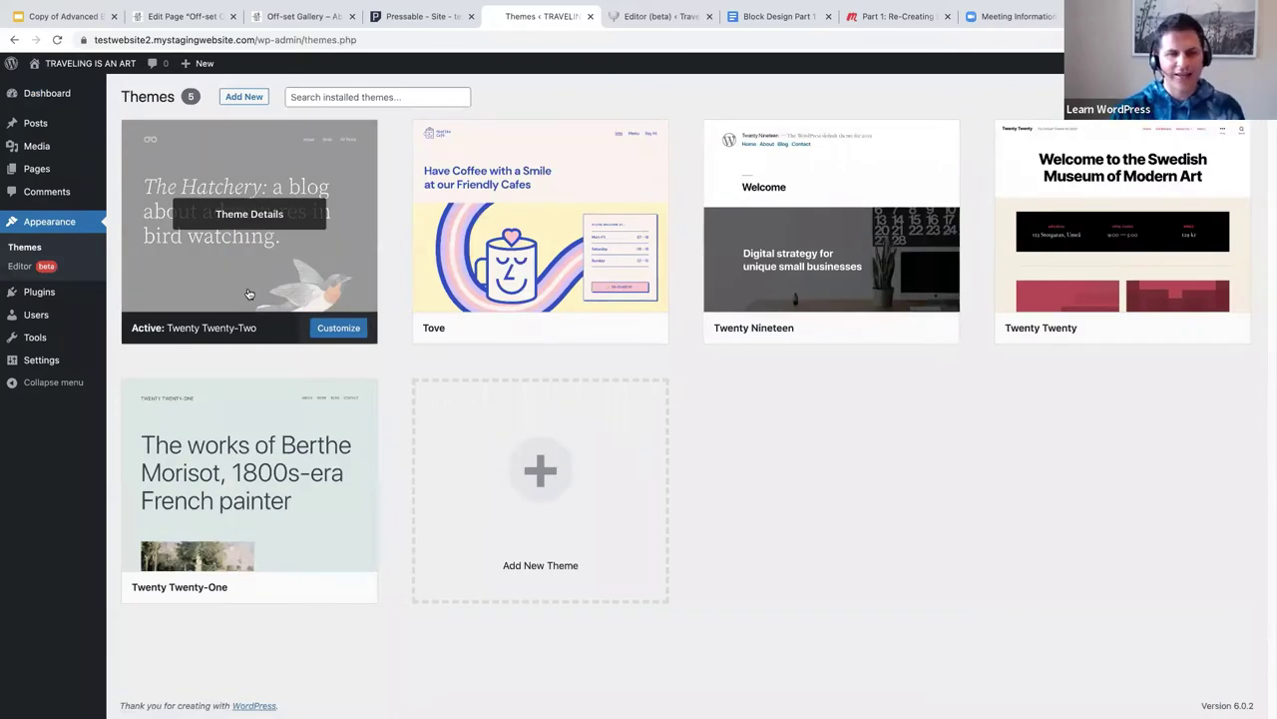
left_click(20, 267)
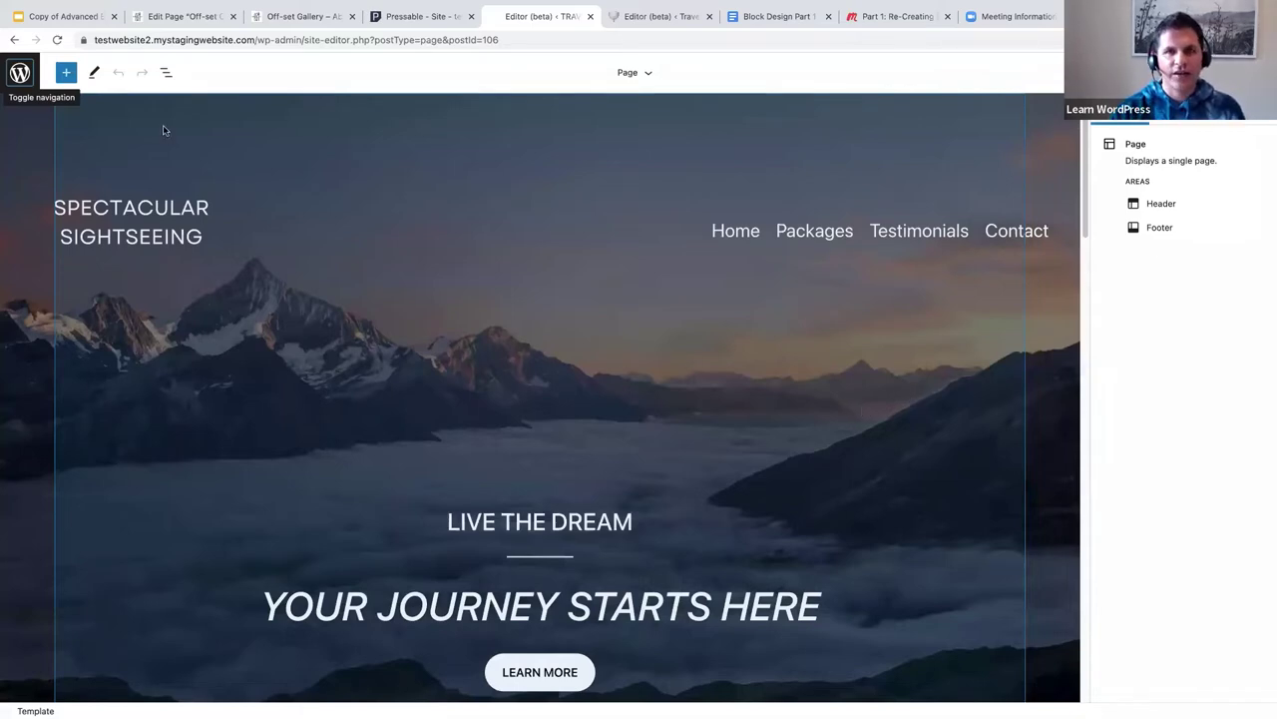
left_click(20, 72)
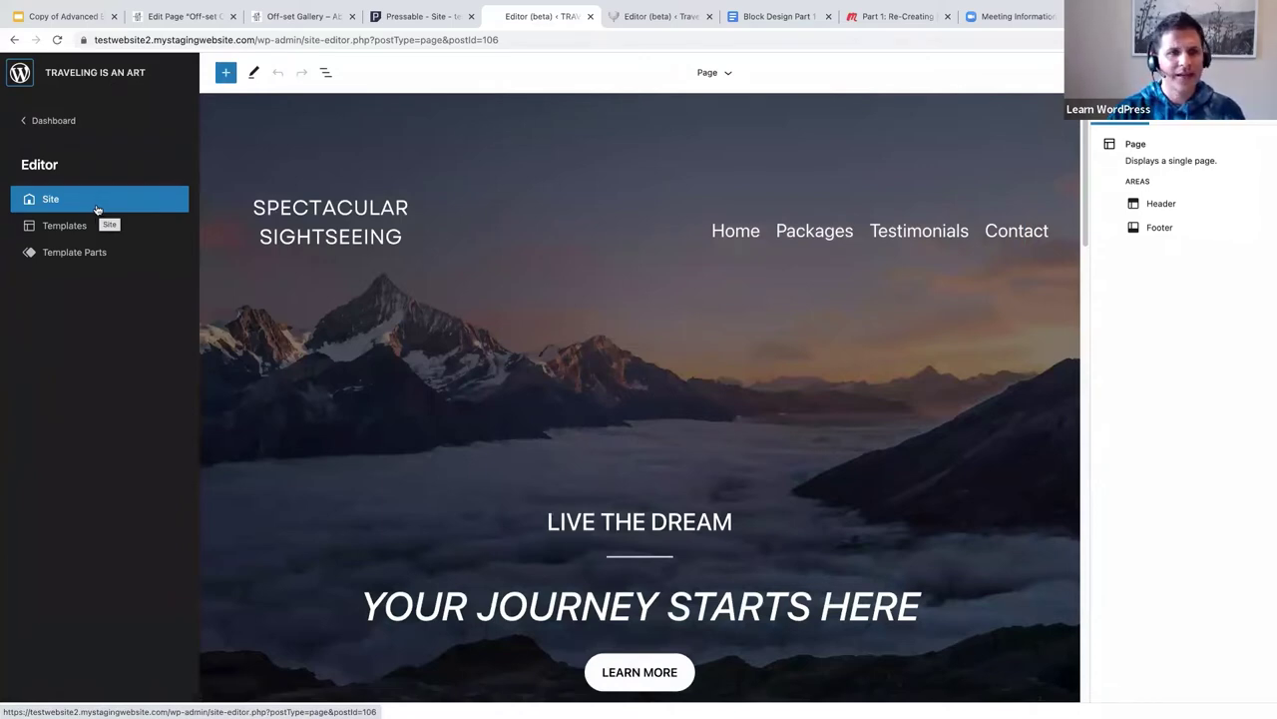
left_click(60, 256)
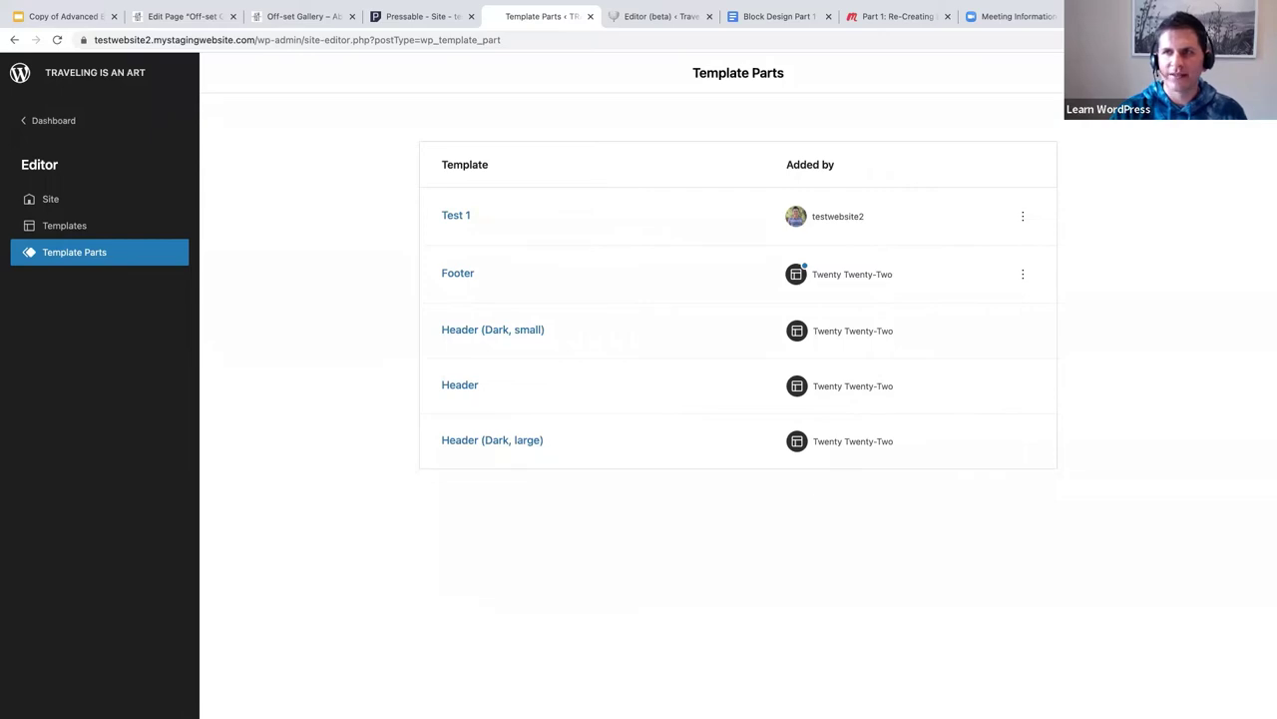
Create a template part named "Online Workshop Header" for the Header area.
left_click(1213, 73)
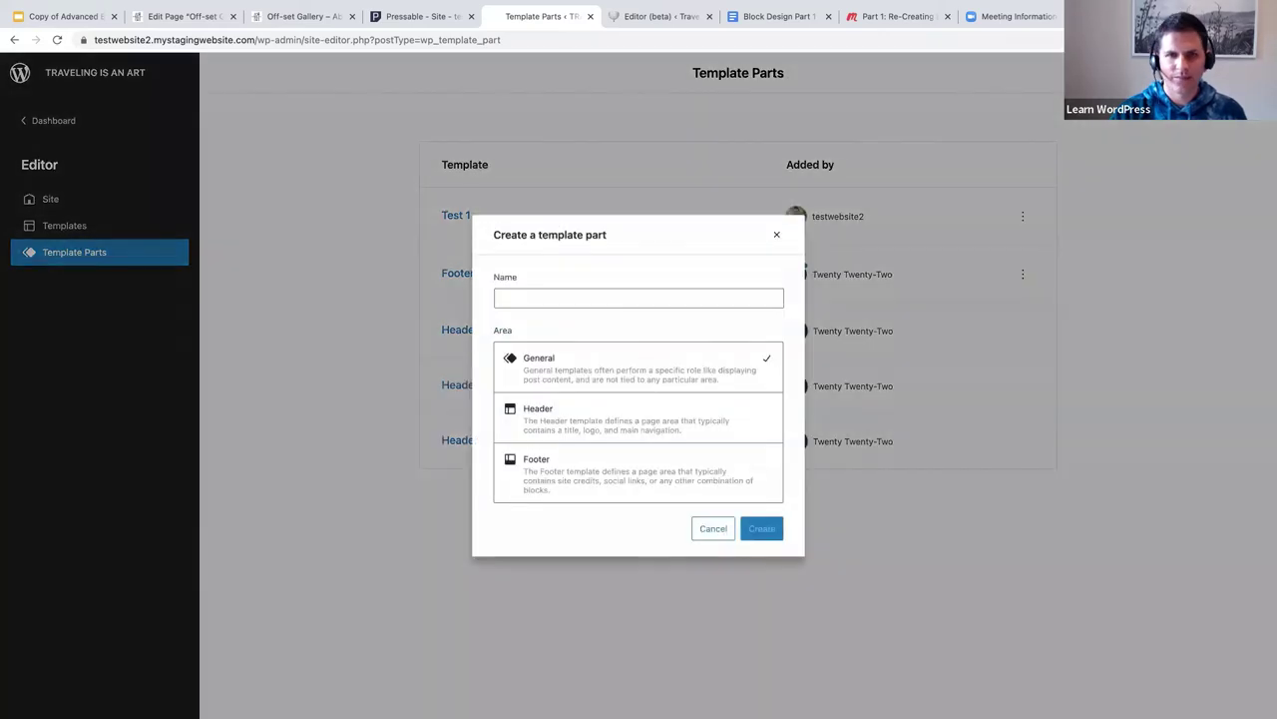
left_click(548, 424)
left_click(522, 297)
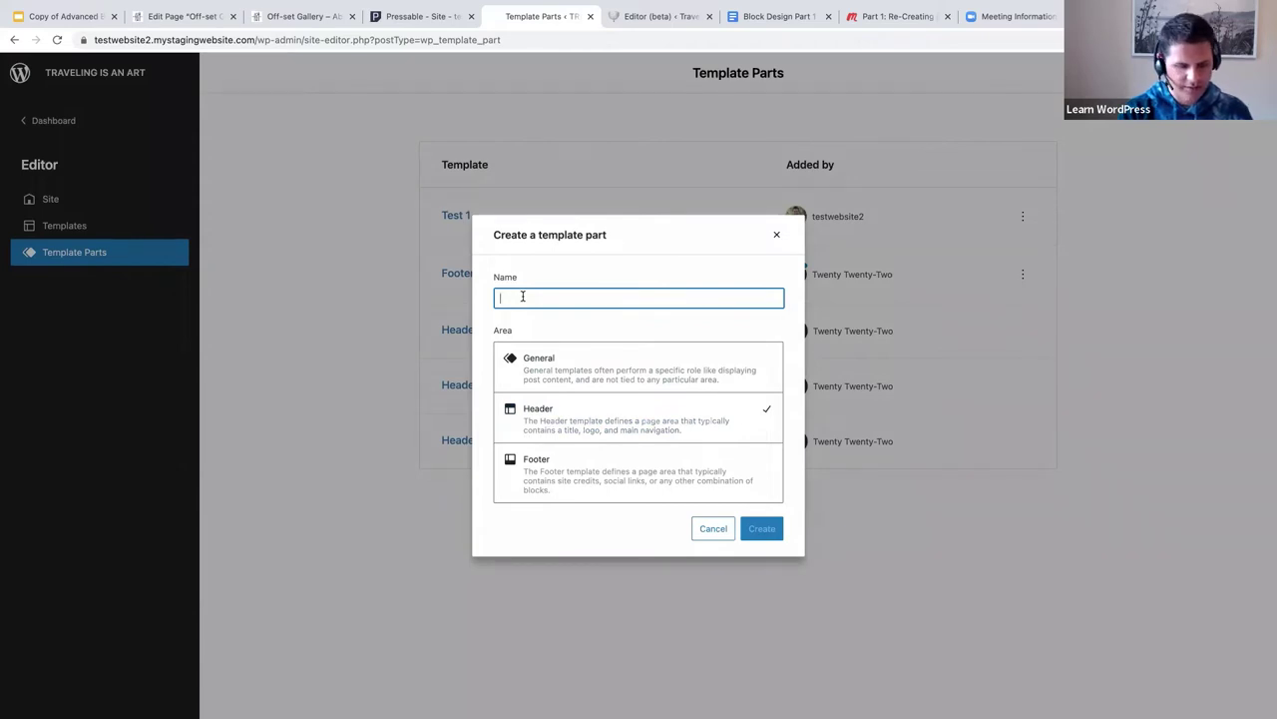
type("On")
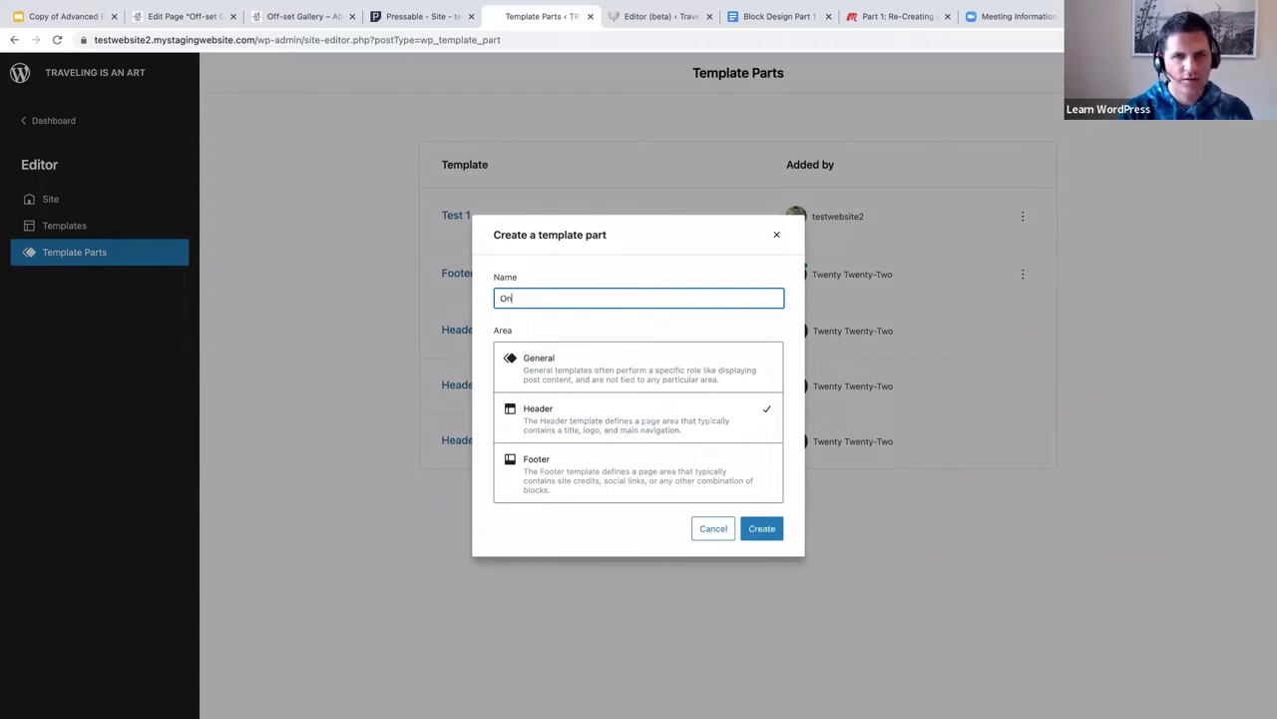
type("line W")
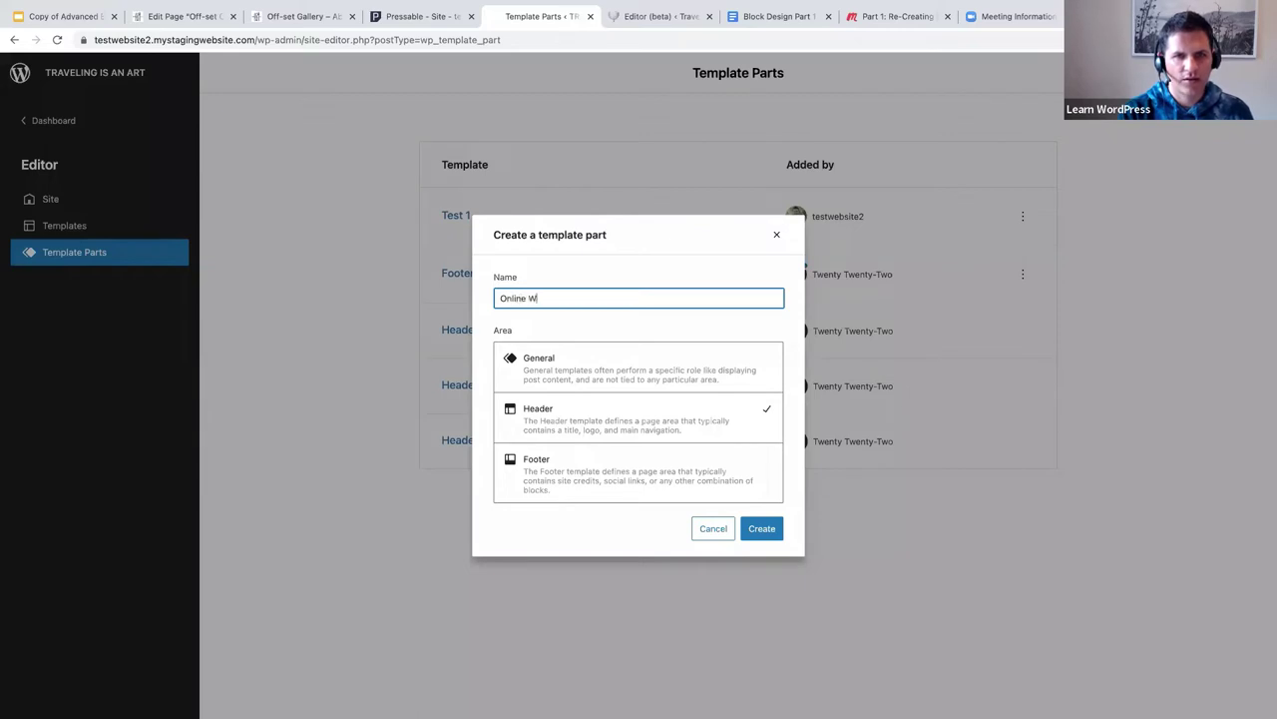
type("orkshop Header")
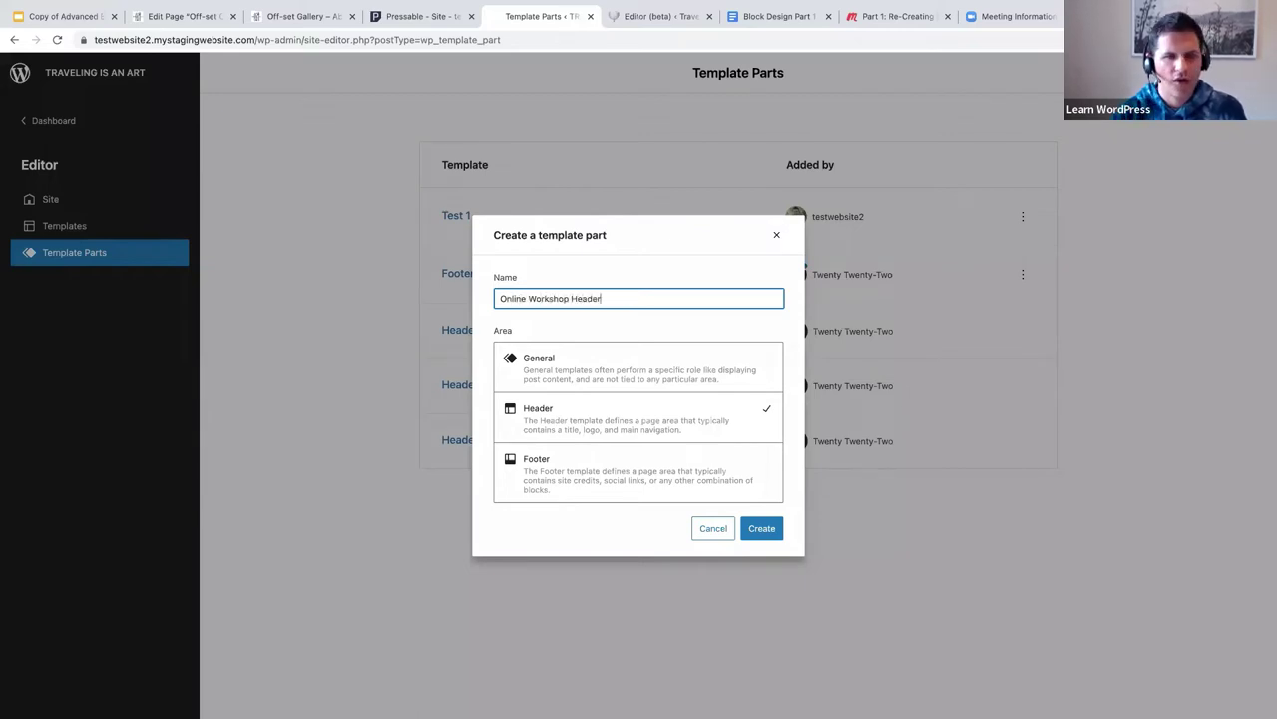
left_click(756, 538)
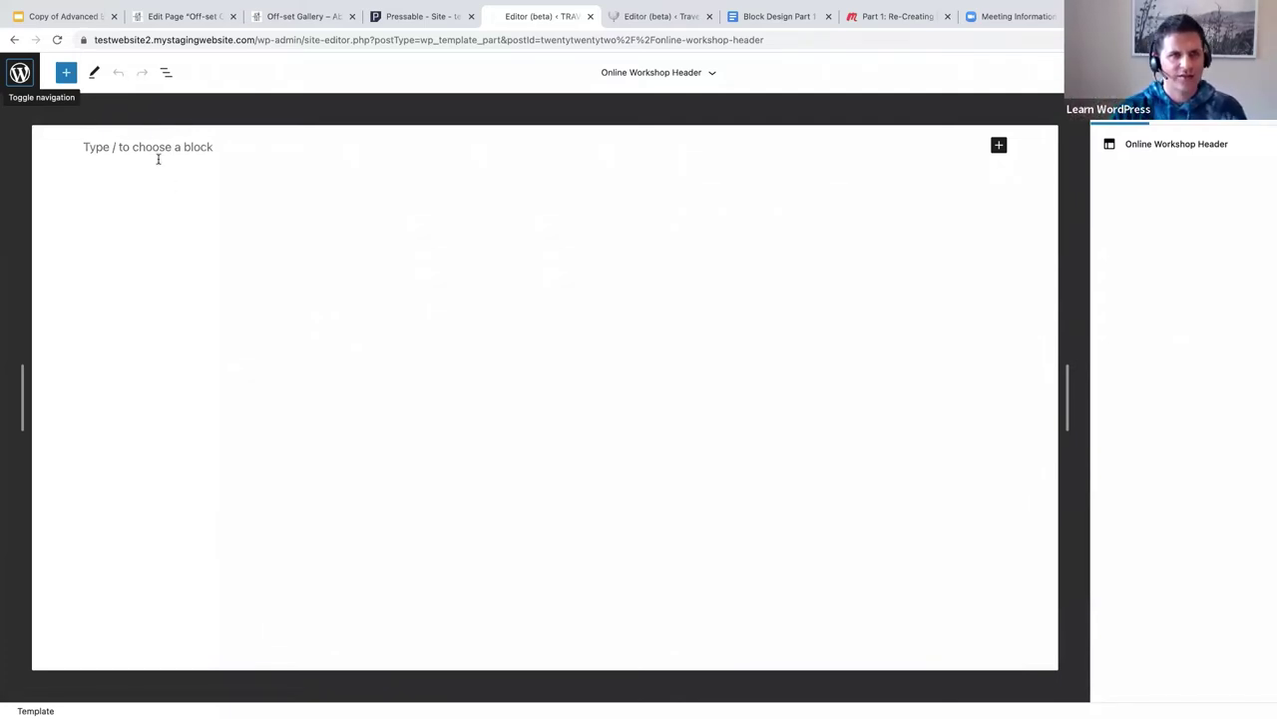
Insert a Cover block in the empty header and use the mountain sunset image from the media library as its background.
left_click(103, 149)
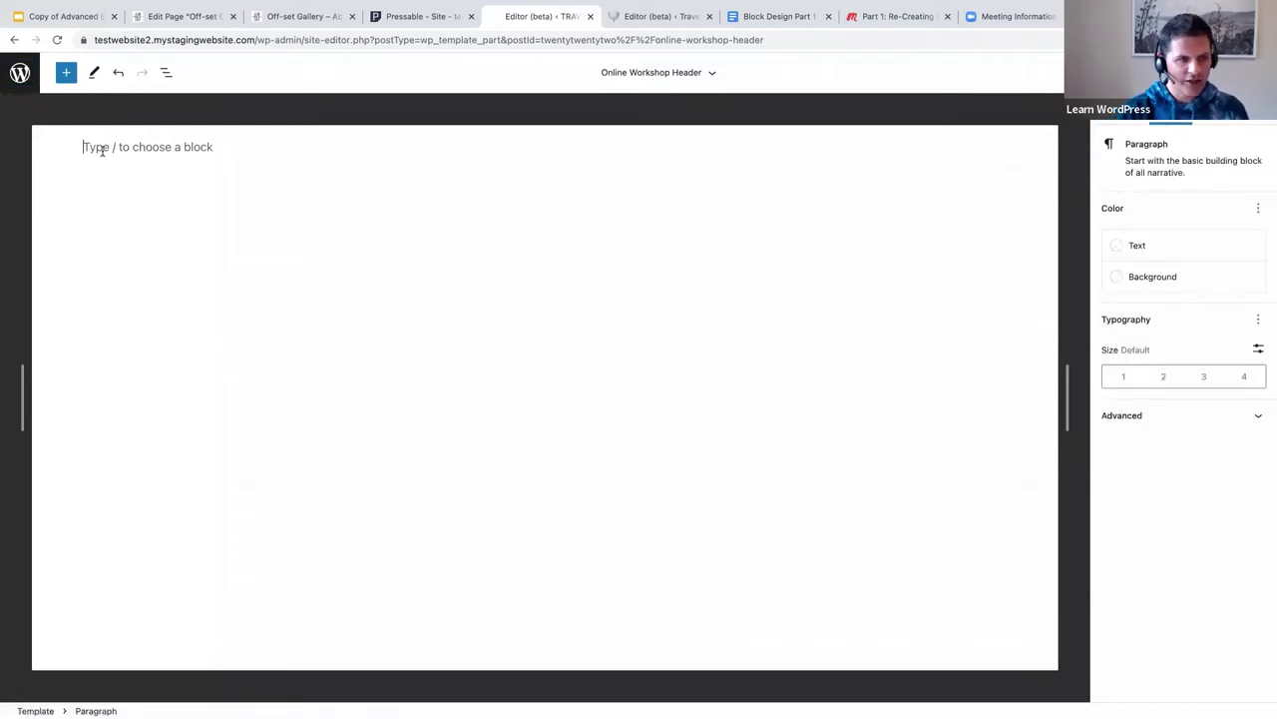
type("/cov")
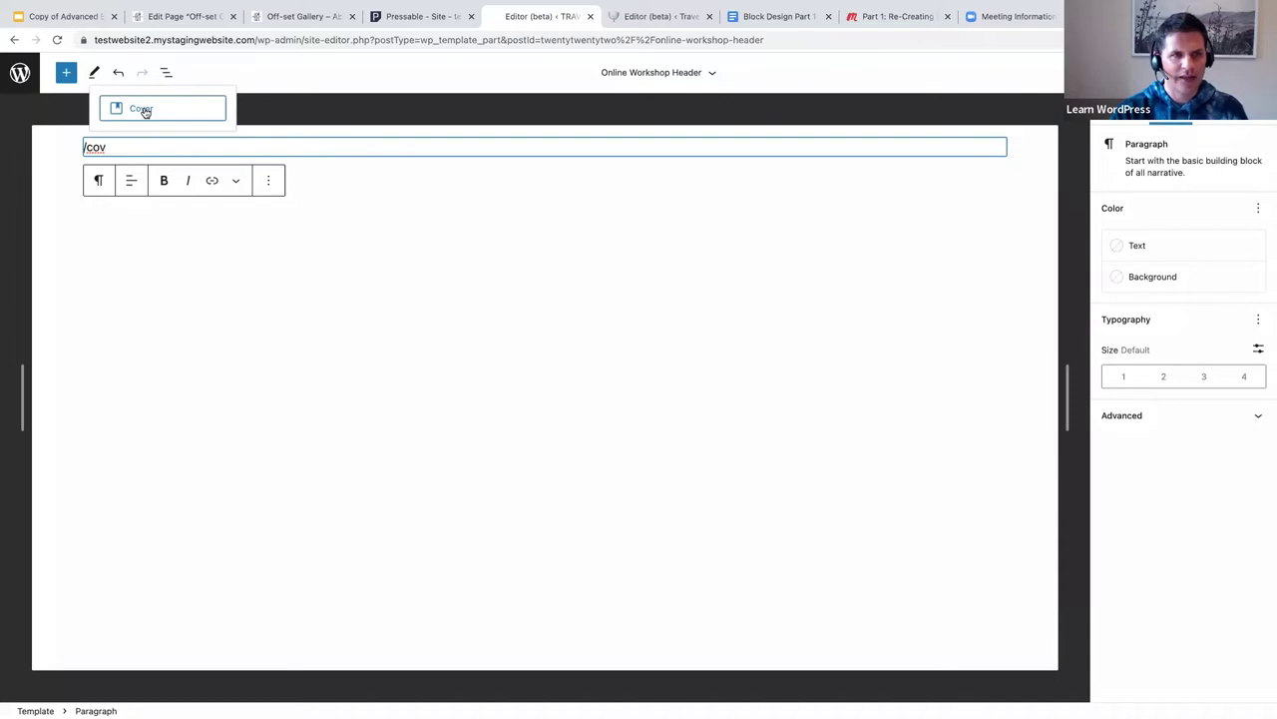
left_click(144, 112)
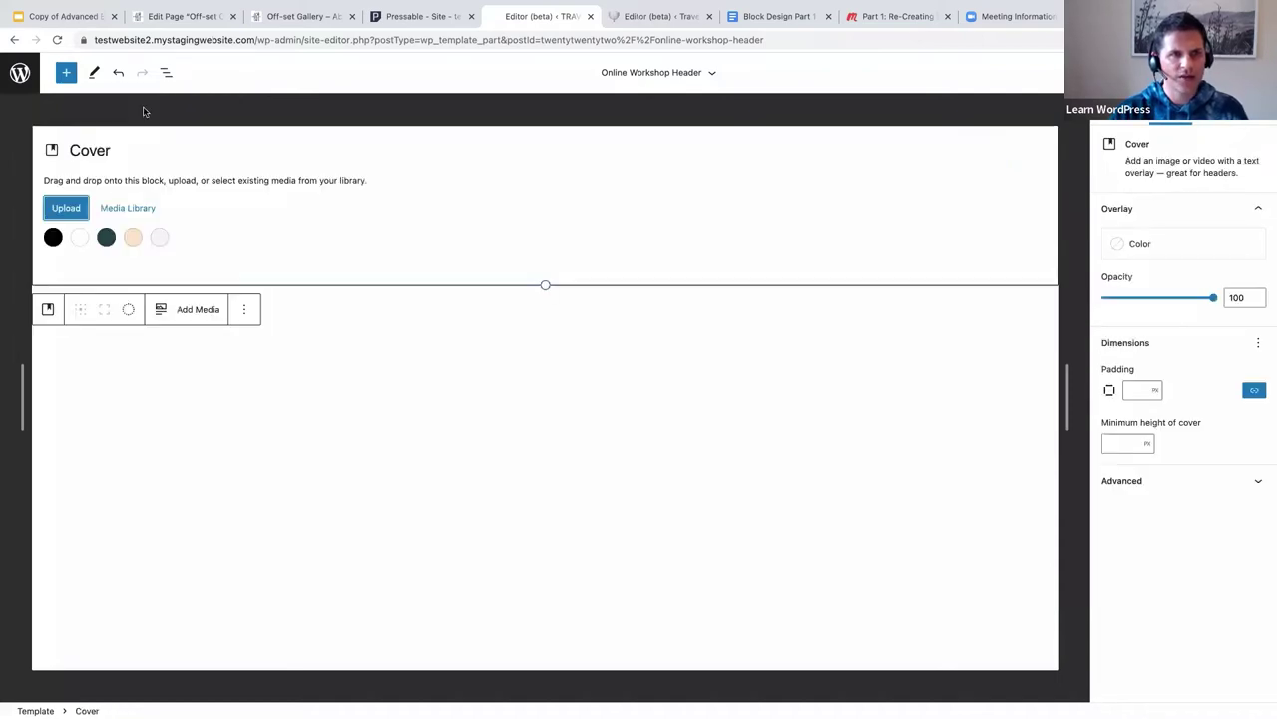
left_click(123, 210)
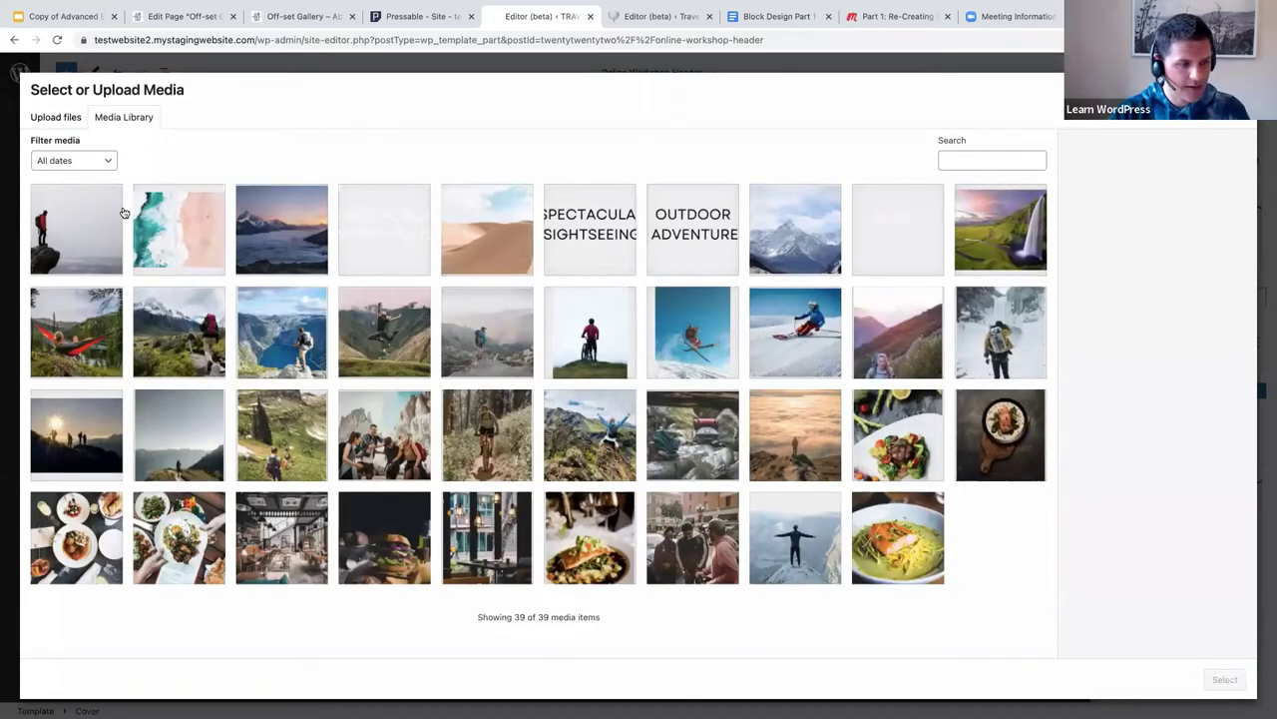
left_click(304, 243)
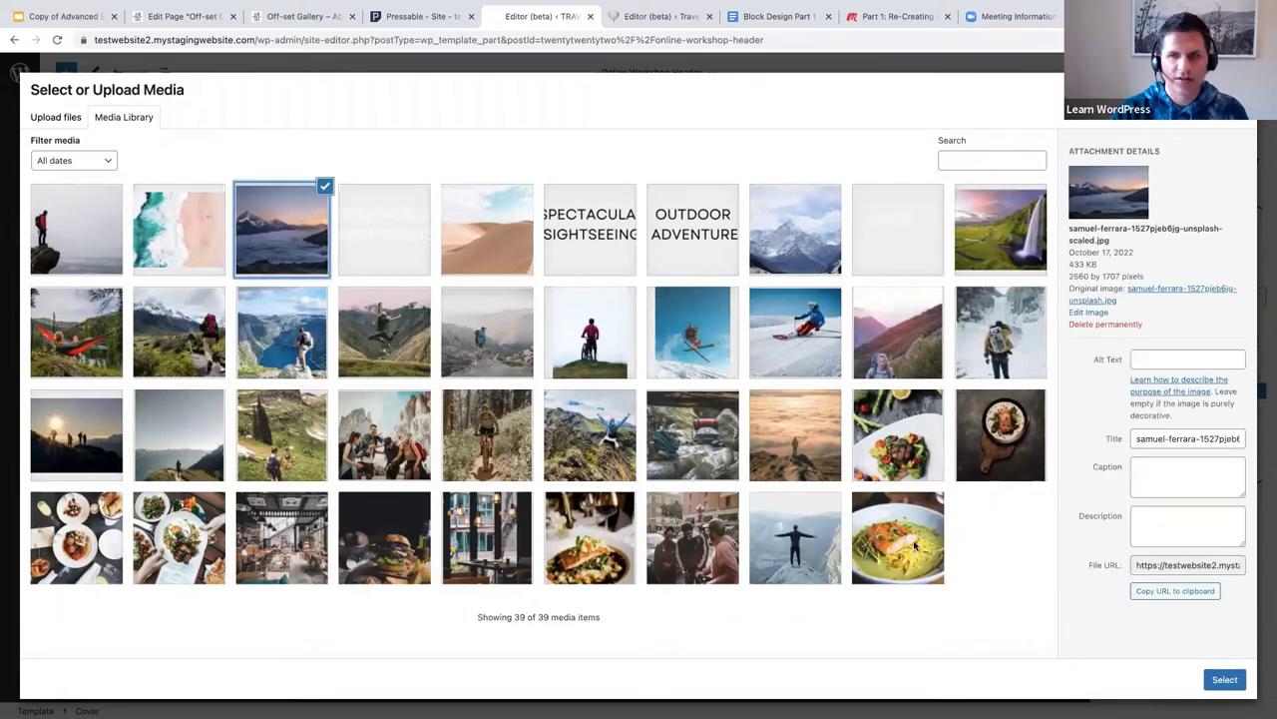
left_click(1225, 680)
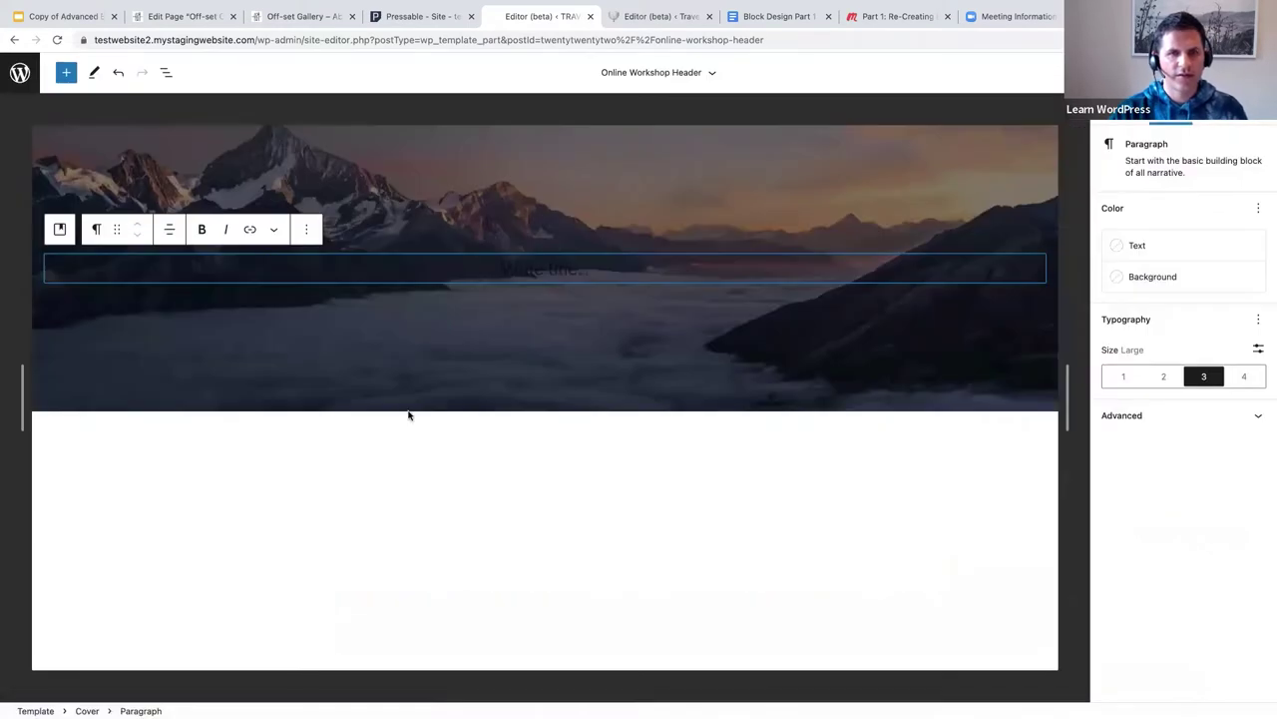
Make the cover fill the full height of the screen and check its overlay opacity setting.
left_click(150, 172)
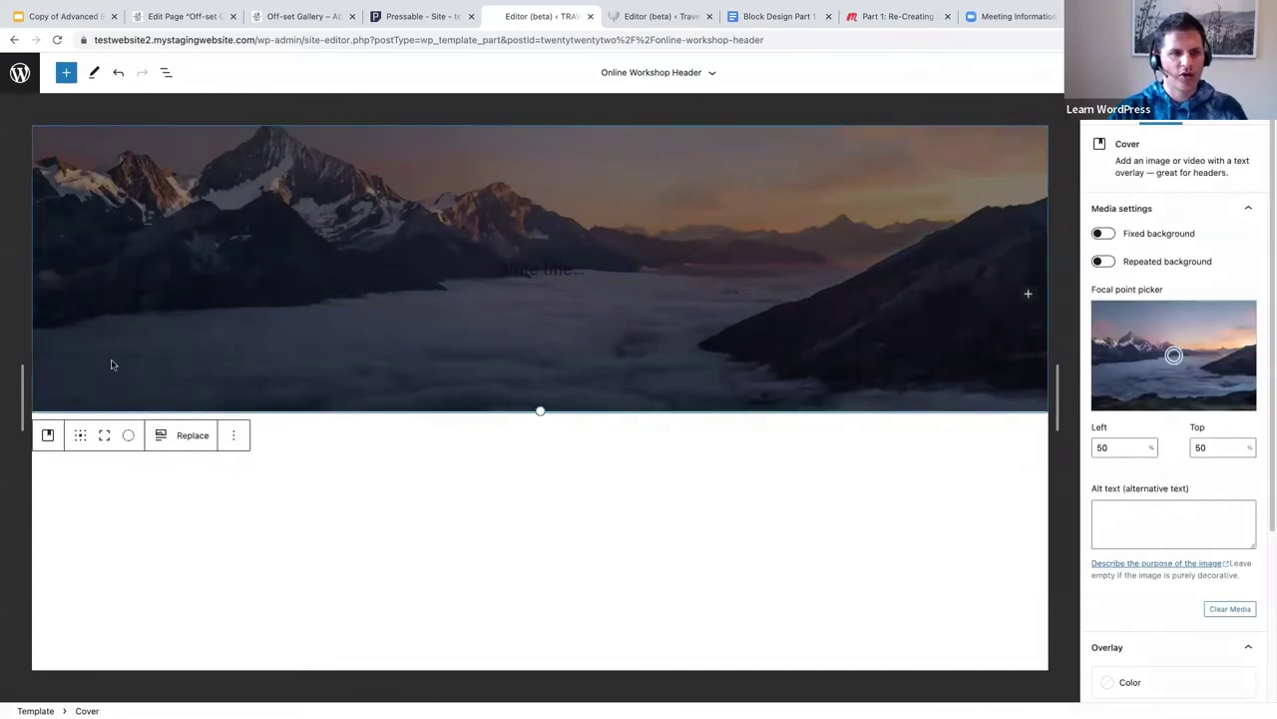
left_click(106, 436)
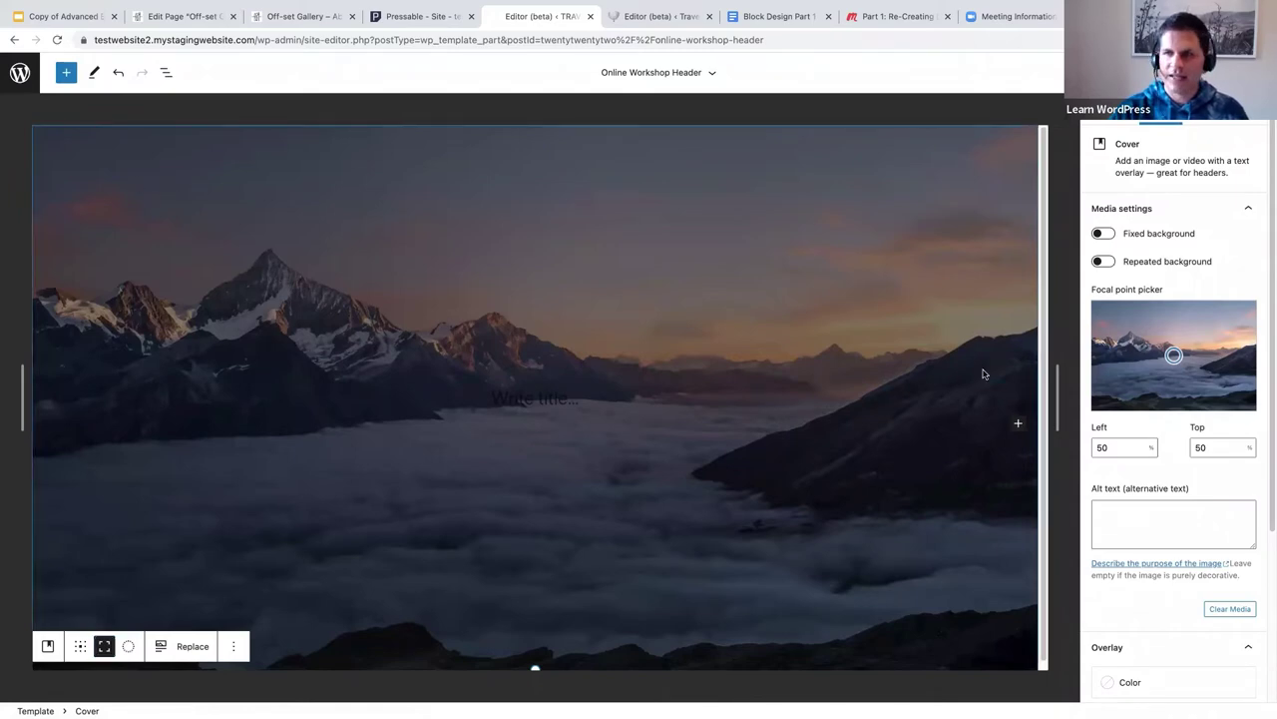
scroll(1269, 294, "down", 3)
scroll(1269, 295, "down", 5)
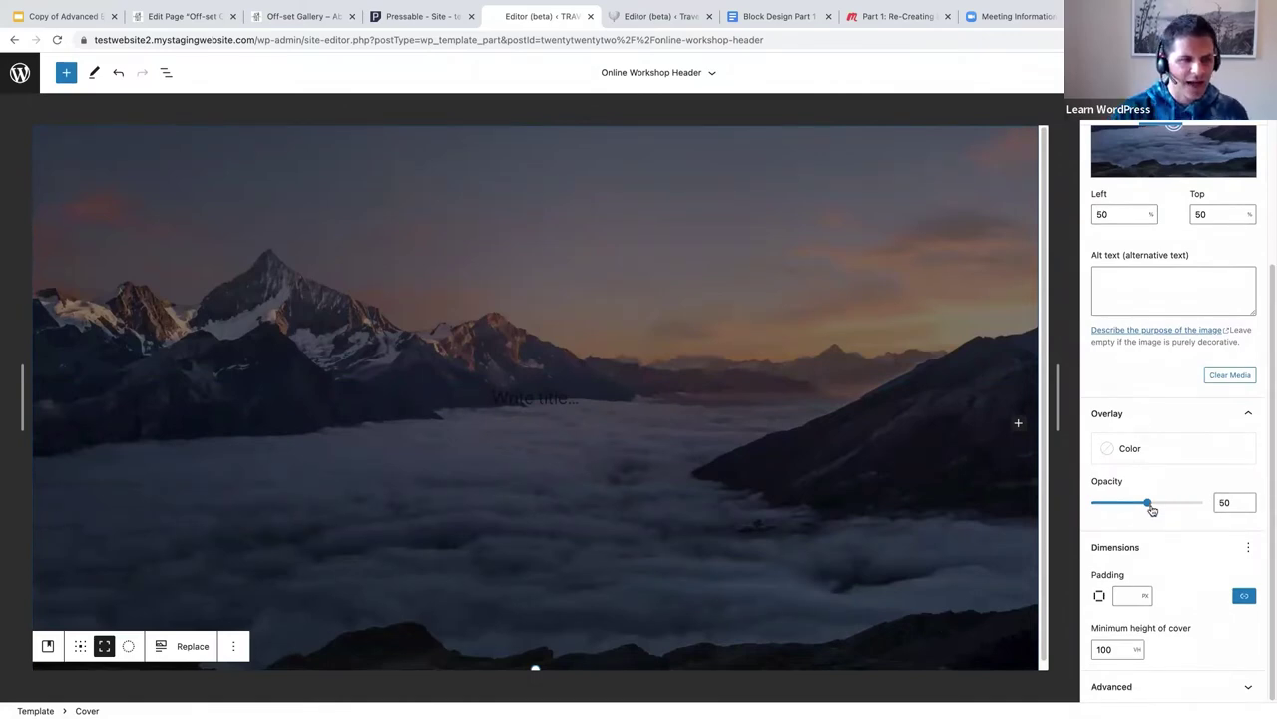
Replace the cover's title paragraph with a Row block, colouring the paragraph's text white to make it readable.
left_click(510, 399)
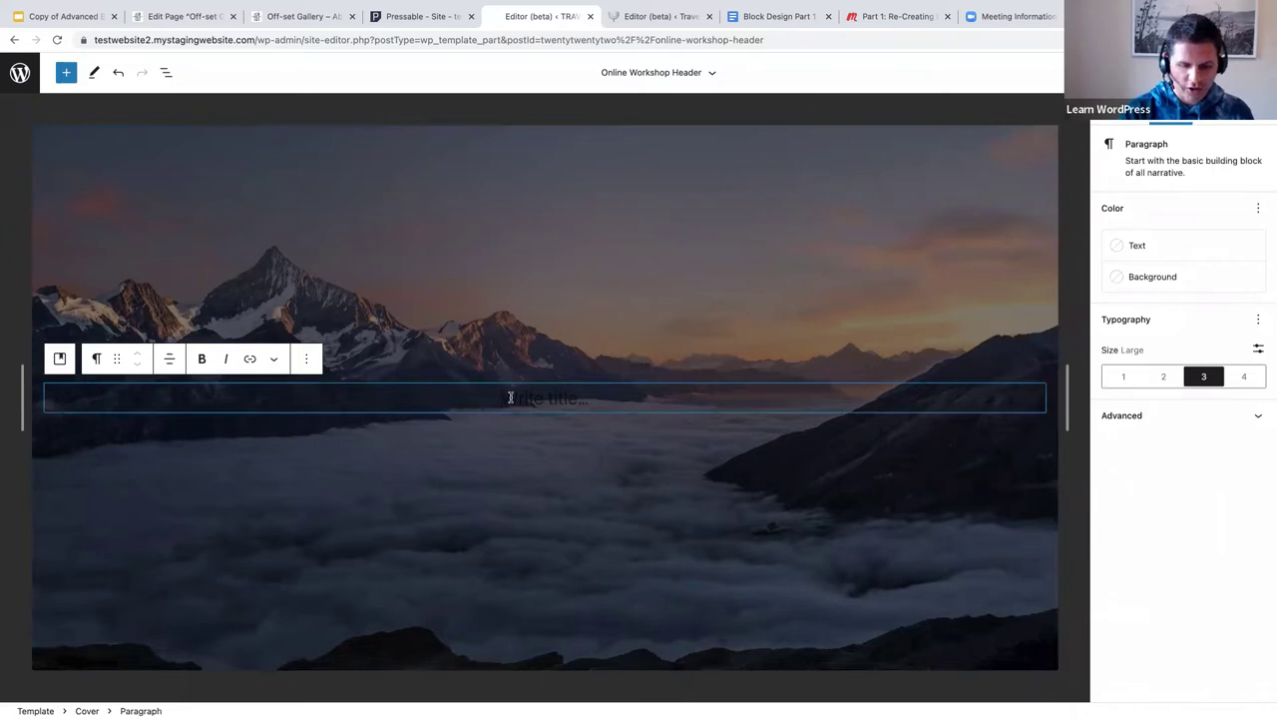
type("/row")
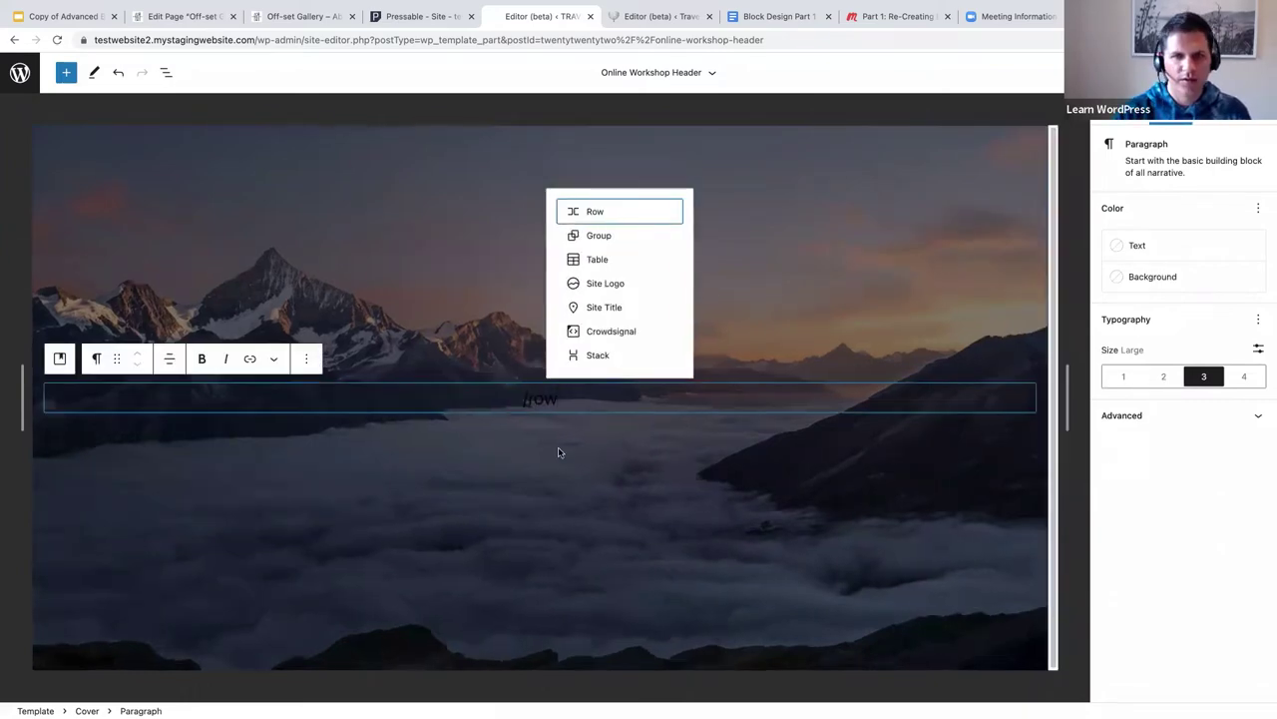
double_click(566, 401)
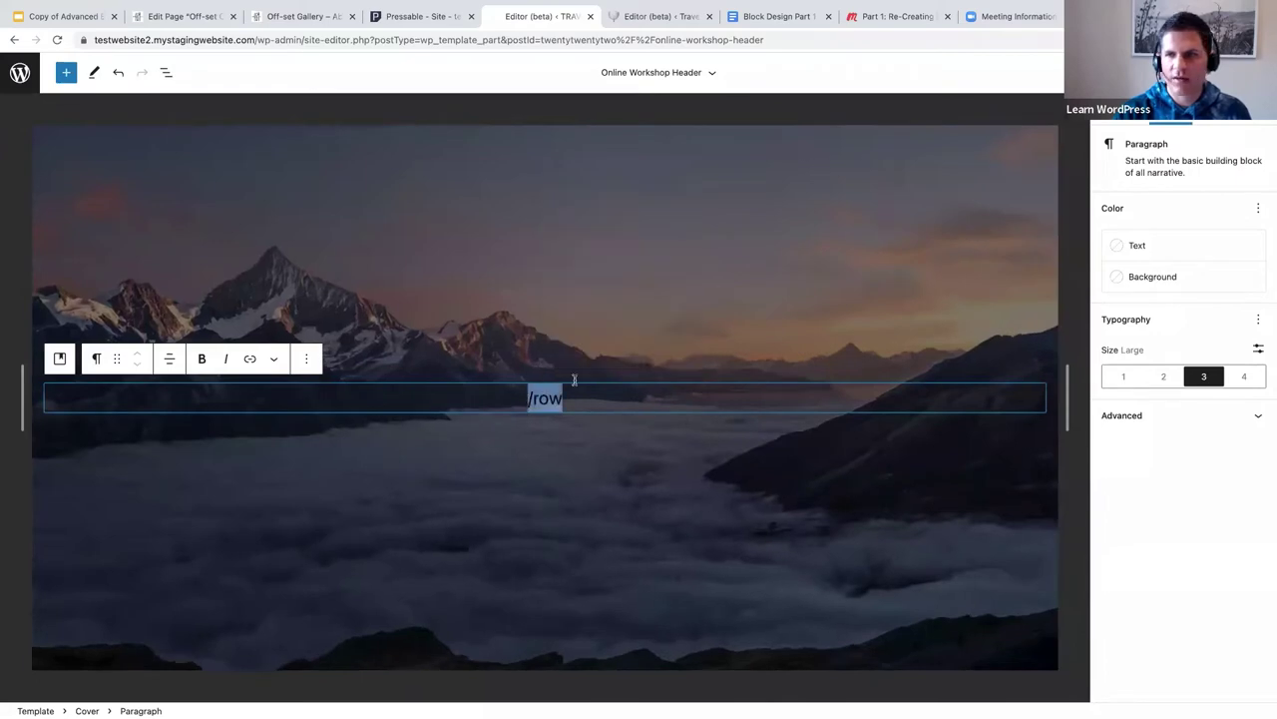
left_click(1159, 249)
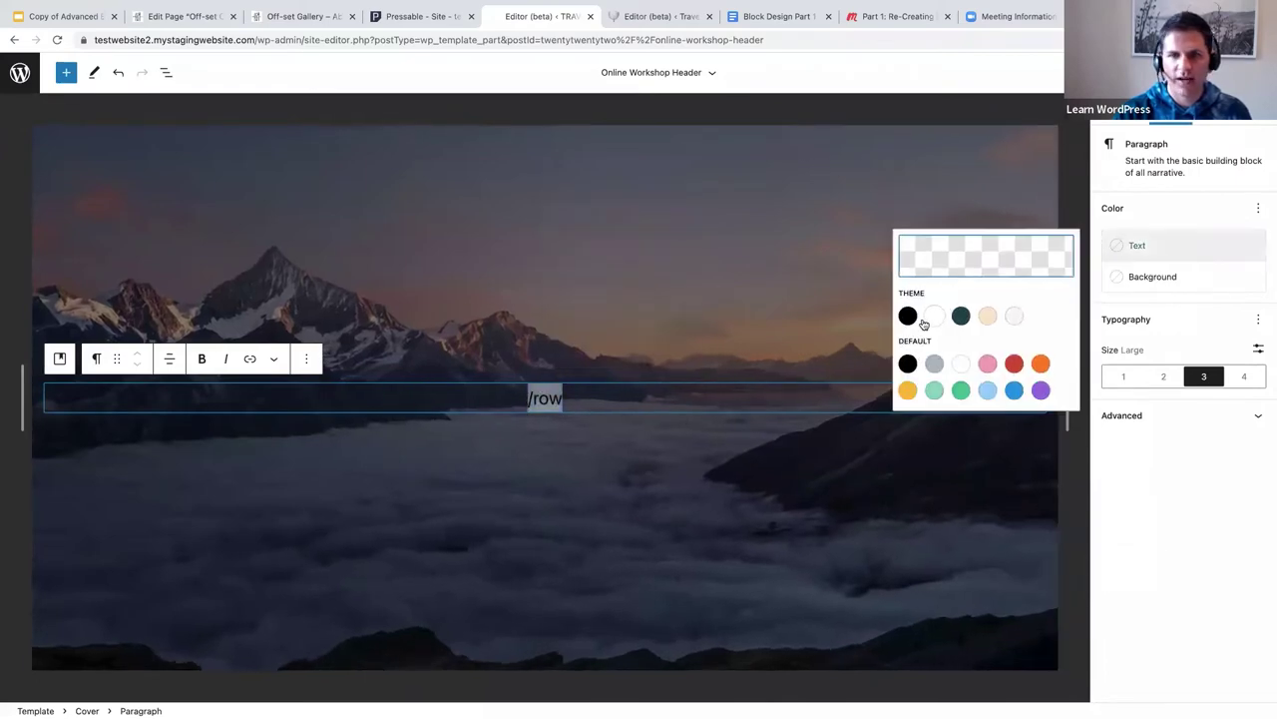
left_click(934, 315)
left_click(621, 393)
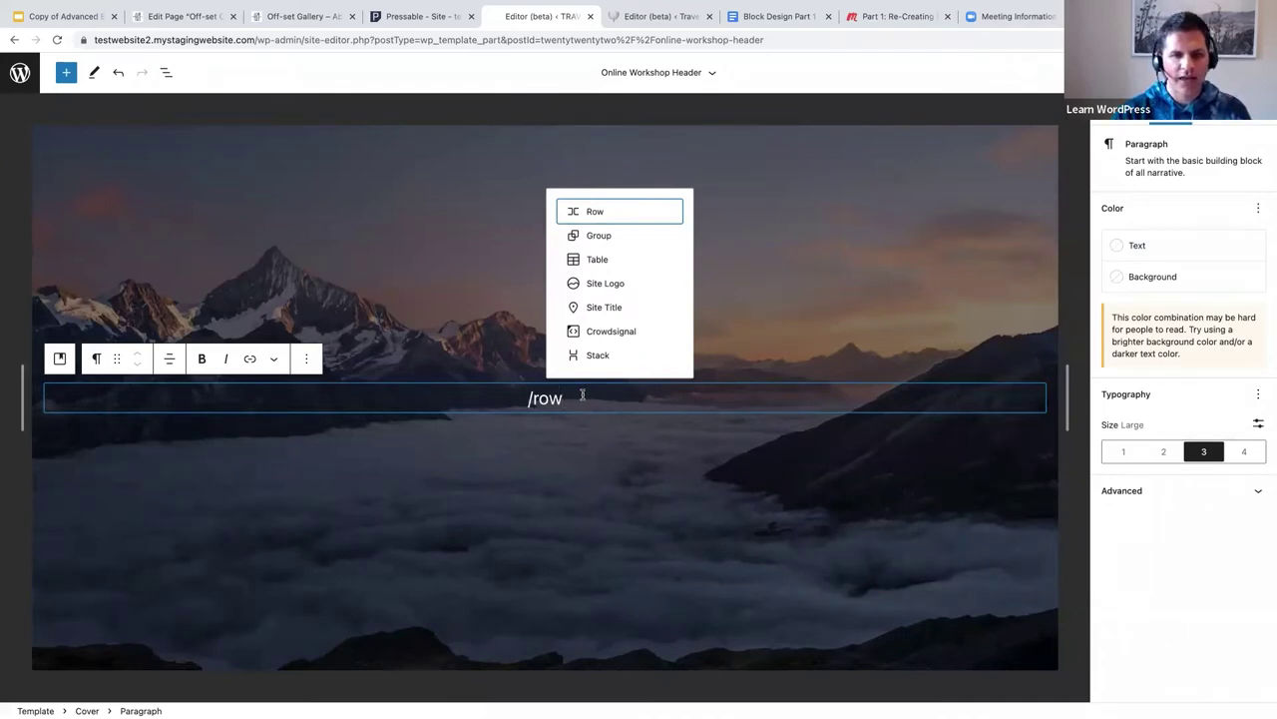
left_click(593, 213)
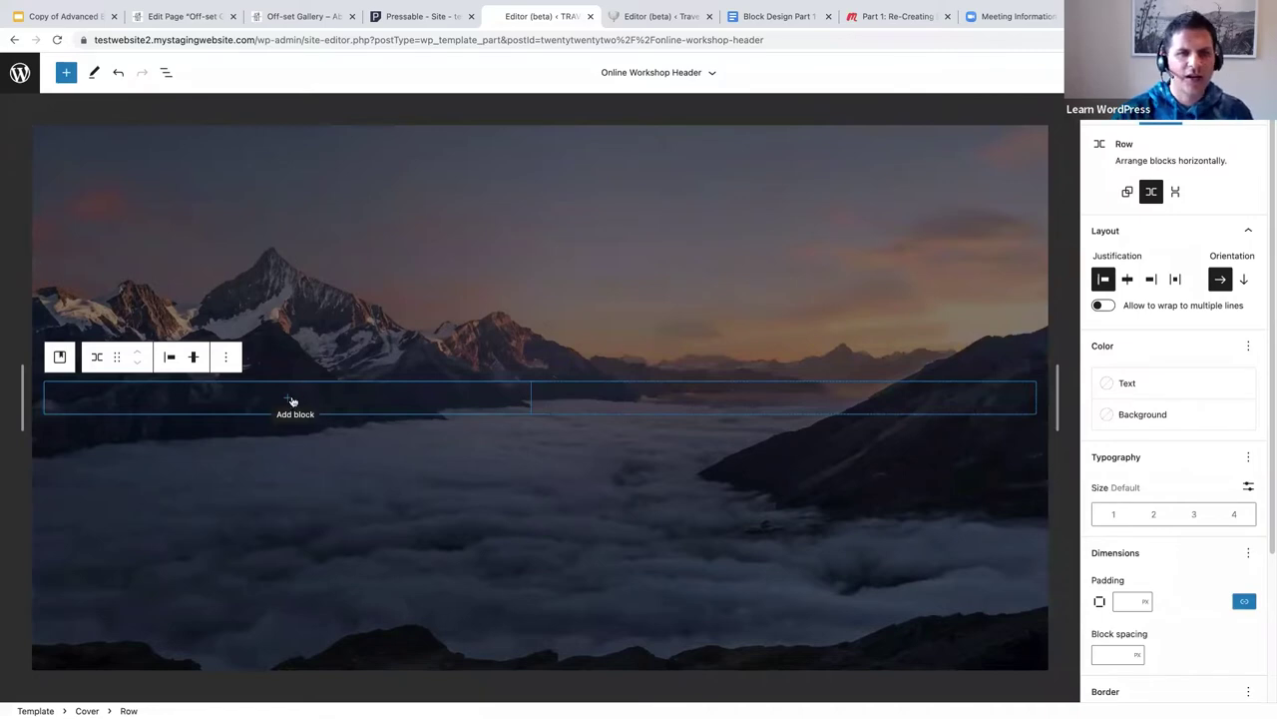
Add a Site Logo block to the row and enlarge the logo to a width of about 205.
left_click(290, 402)
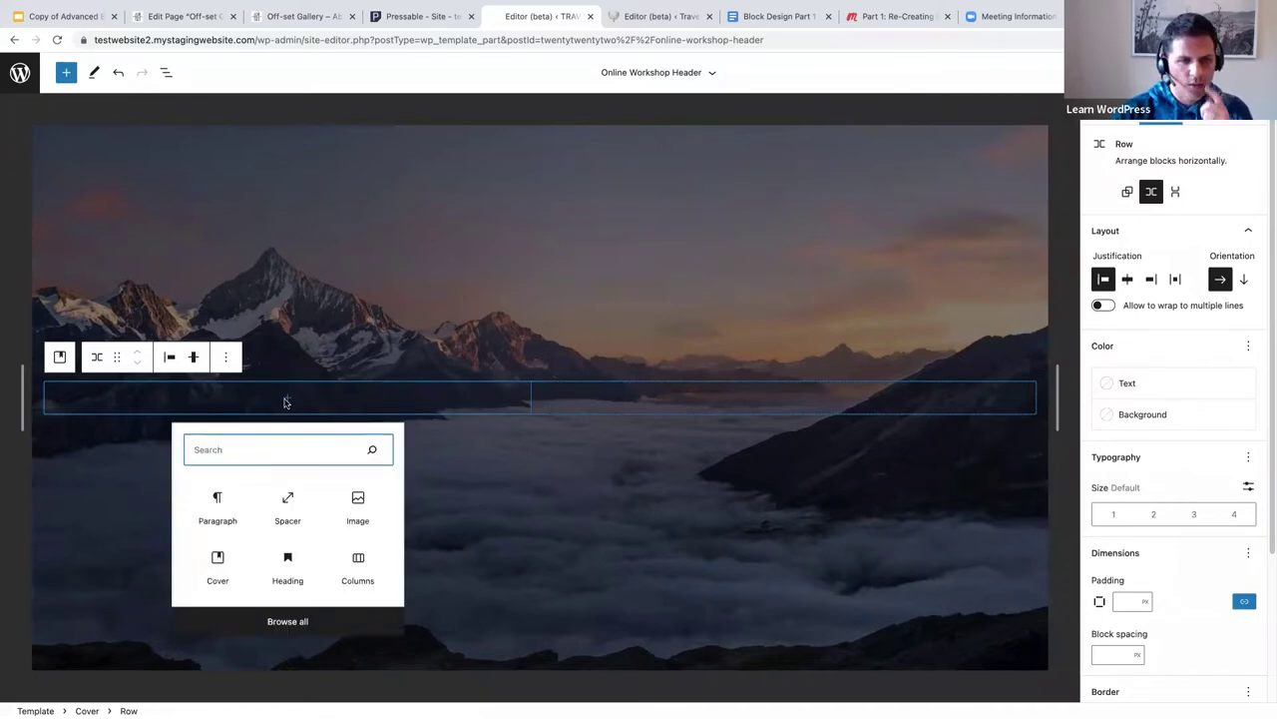
type("site logo")
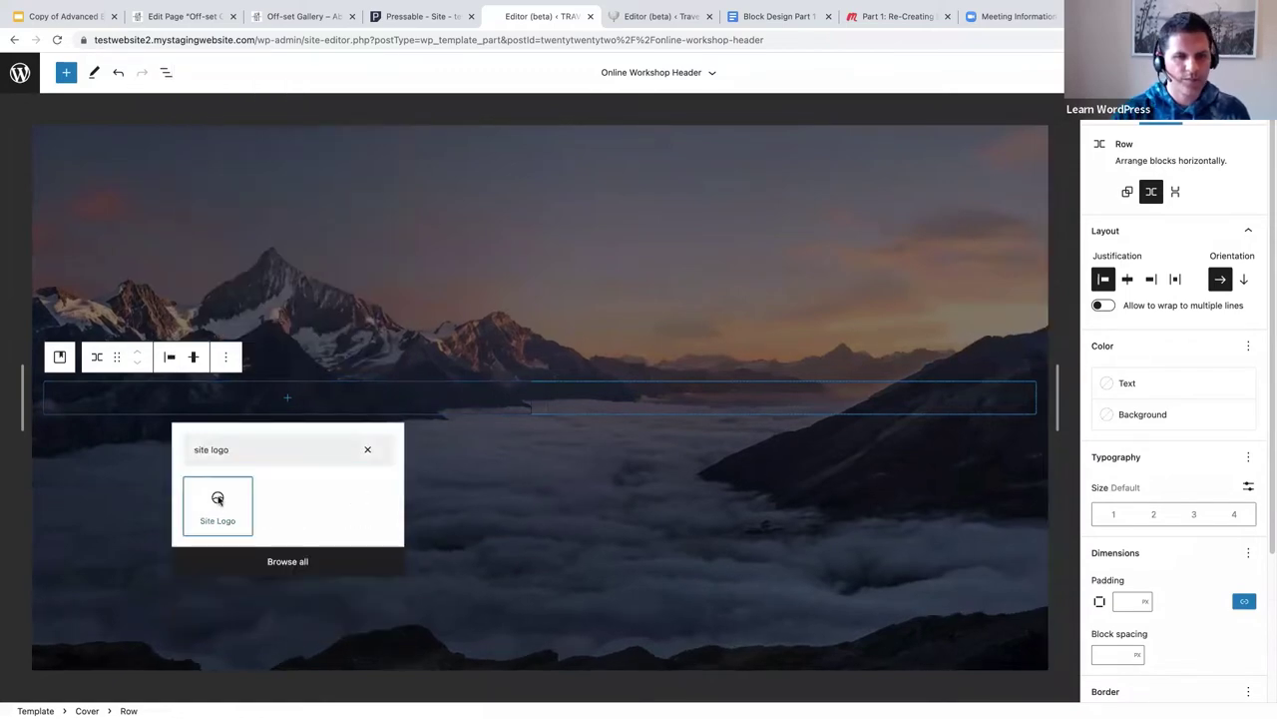
left_click(215, 505)
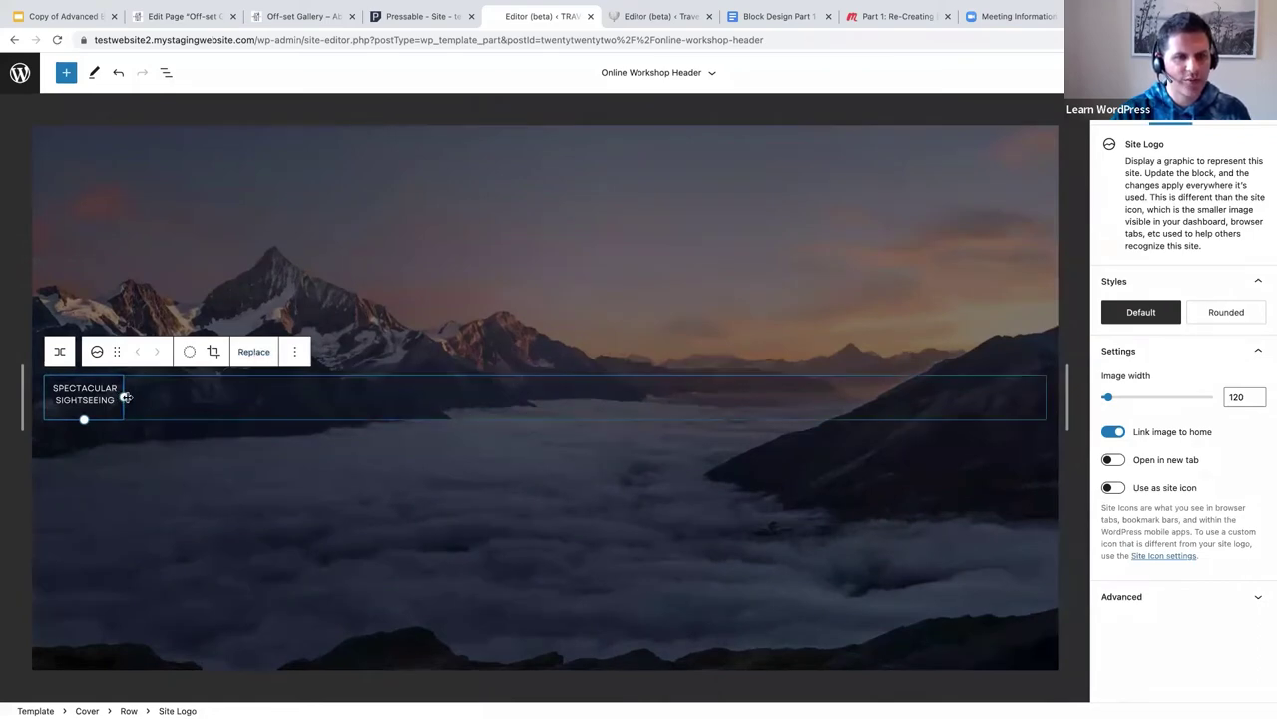
left_click_drag(126, 397, 183, 444)
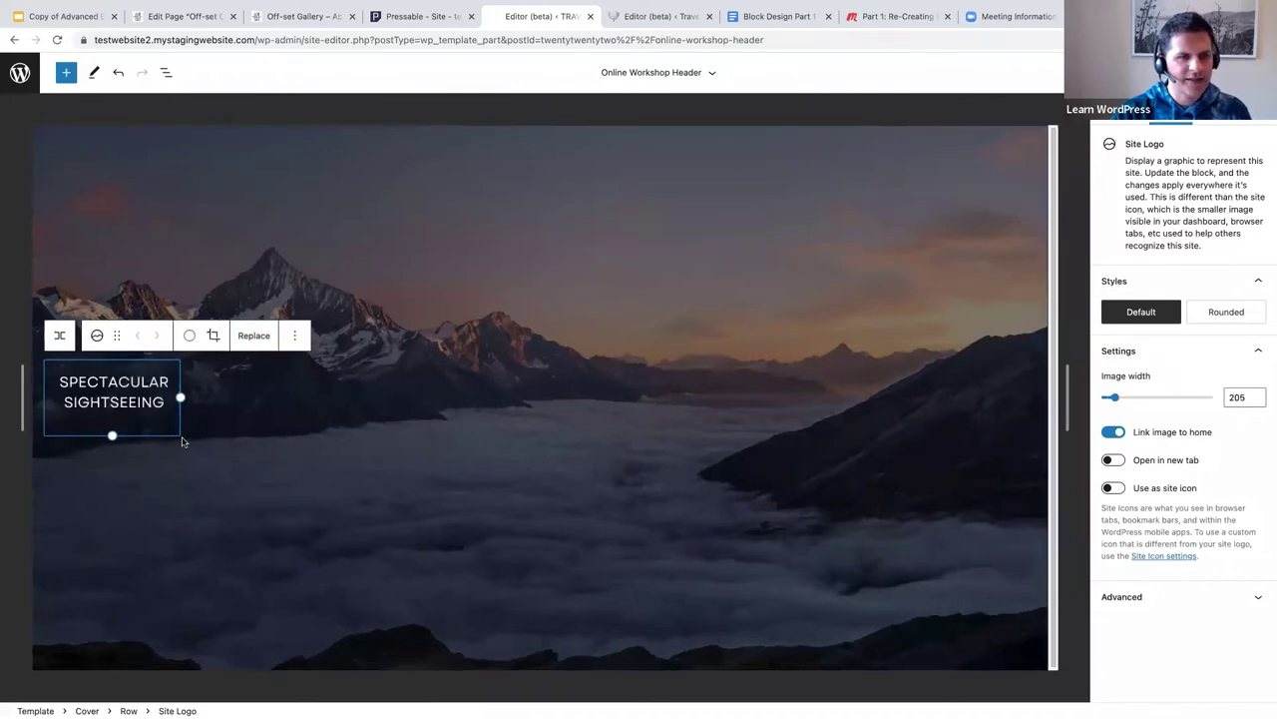
Add a Navigation block to the row beside the site logo and load the existing menu named Navigation.
left_click(506, 401)
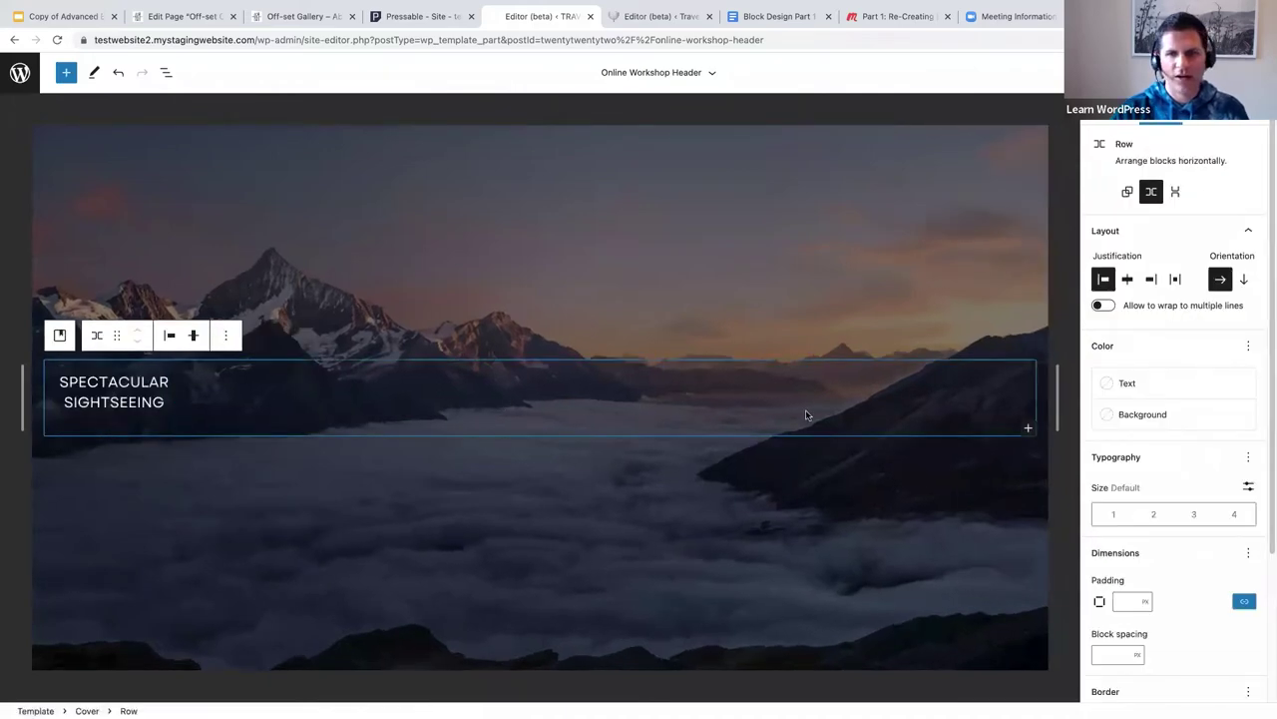
left_click(1027, 431)
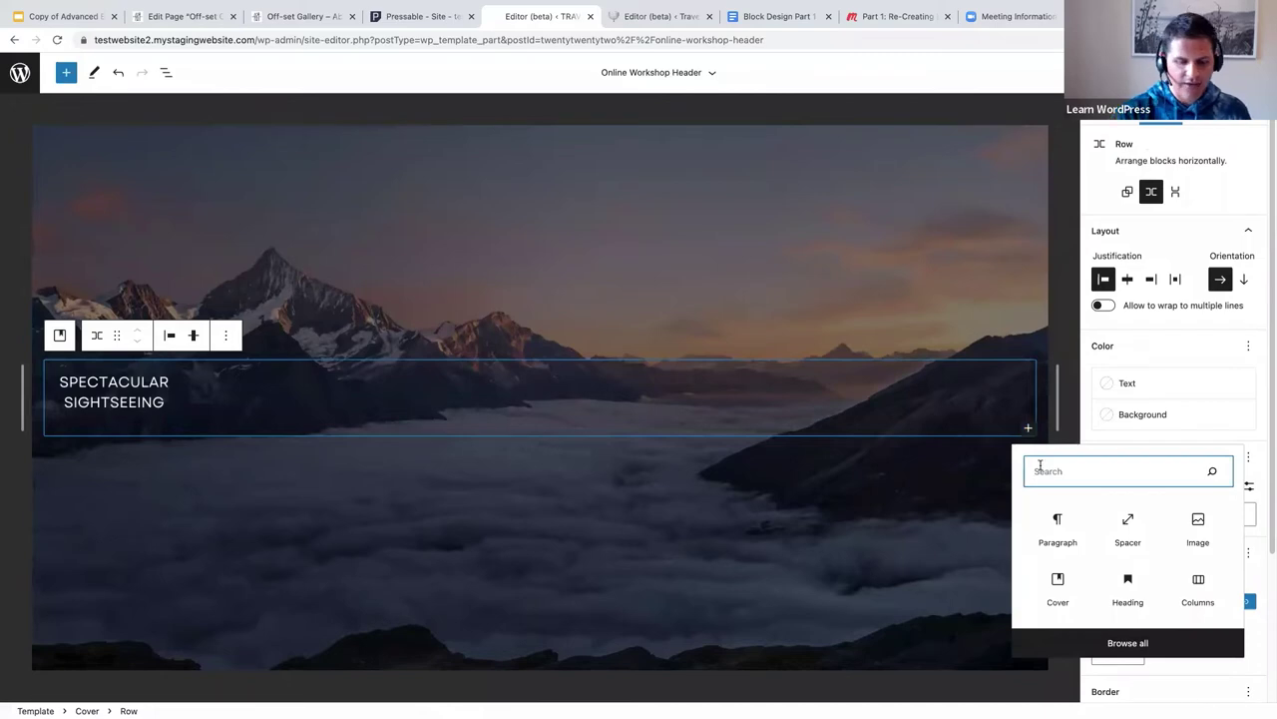
type("navi")
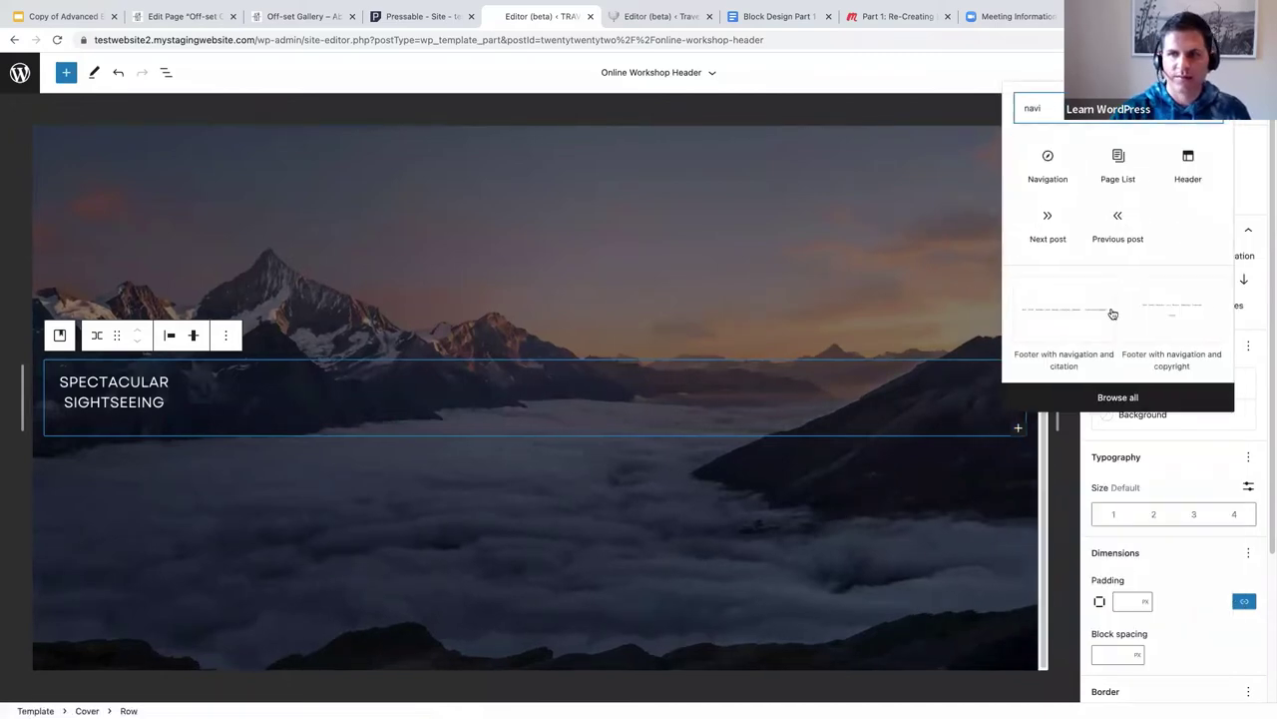
left_click(1057, 162)
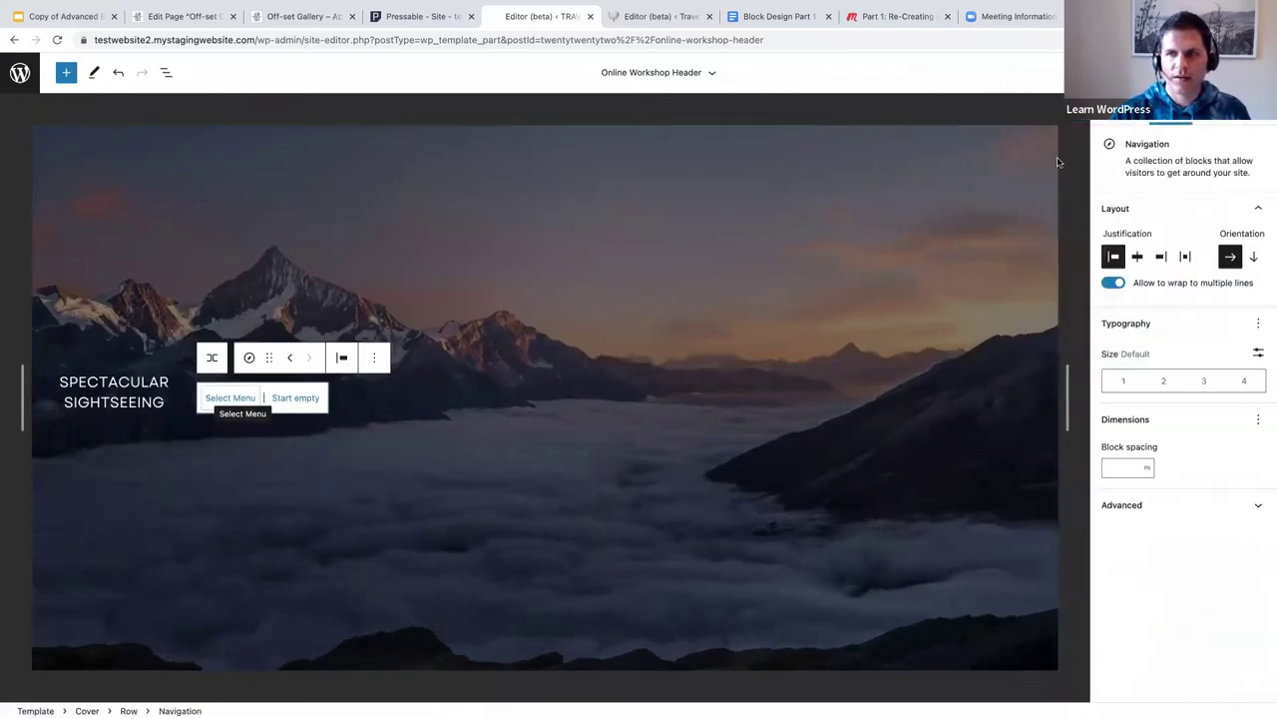
left_click(227, 400)
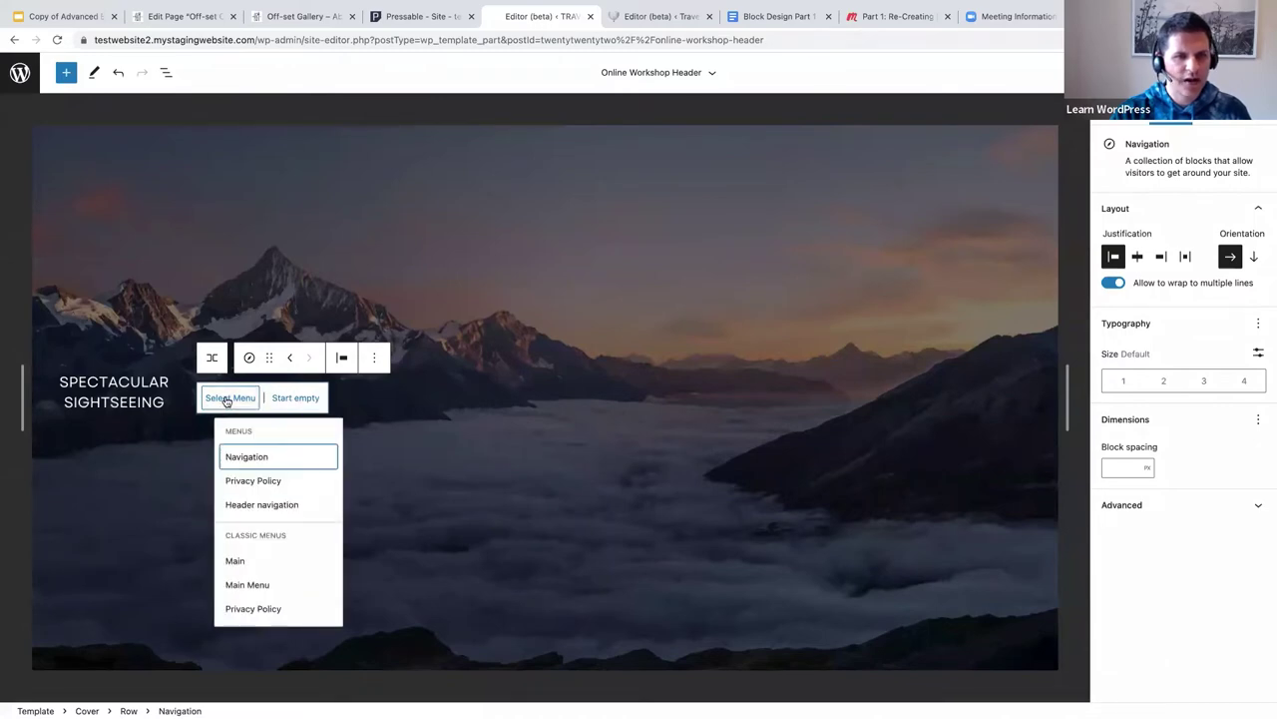
left_click(247, 457)
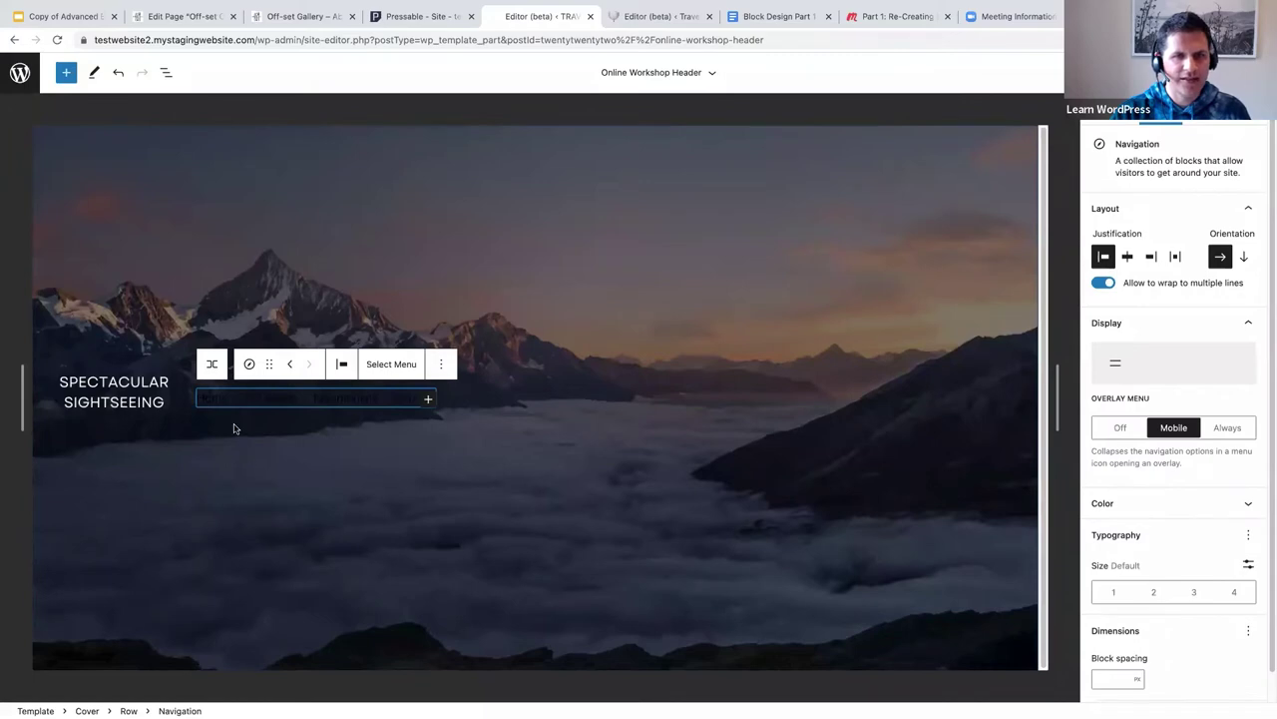
Set the navigation block's text colour to the theme's white (FFFFFF).
left_click(1246, 504)
left_click(1130, 538)
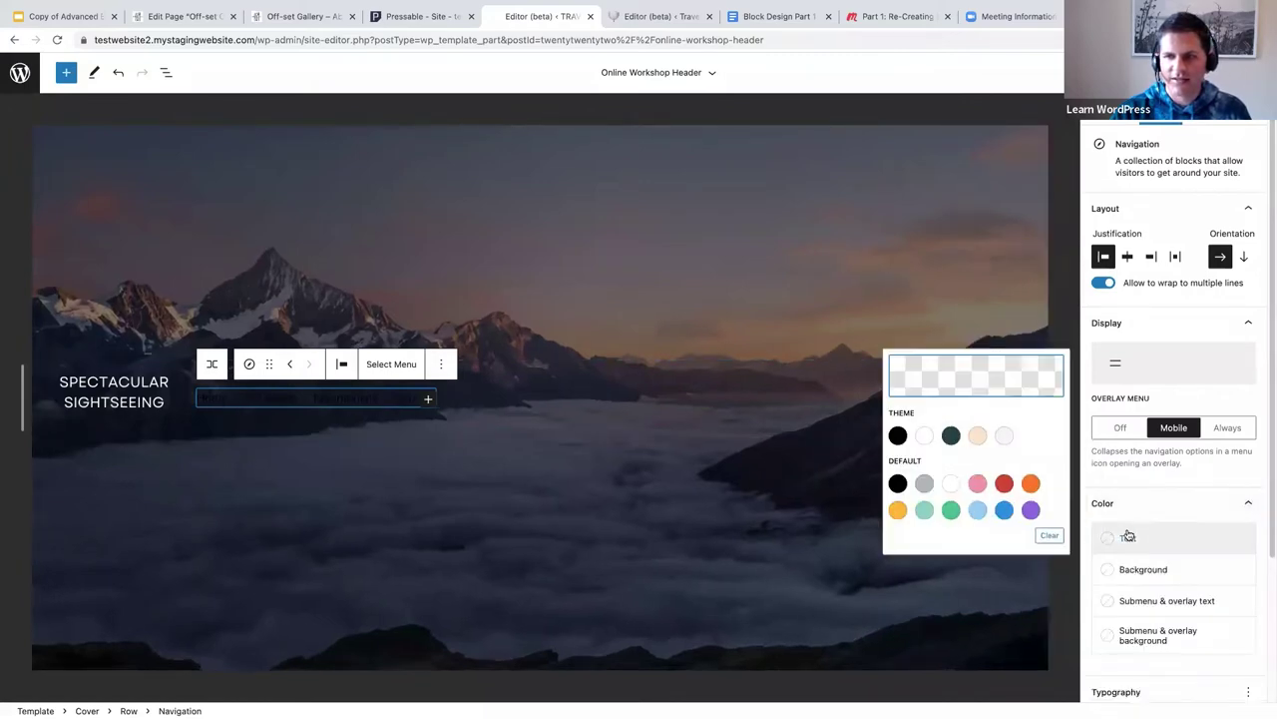
left_click(925, 437)
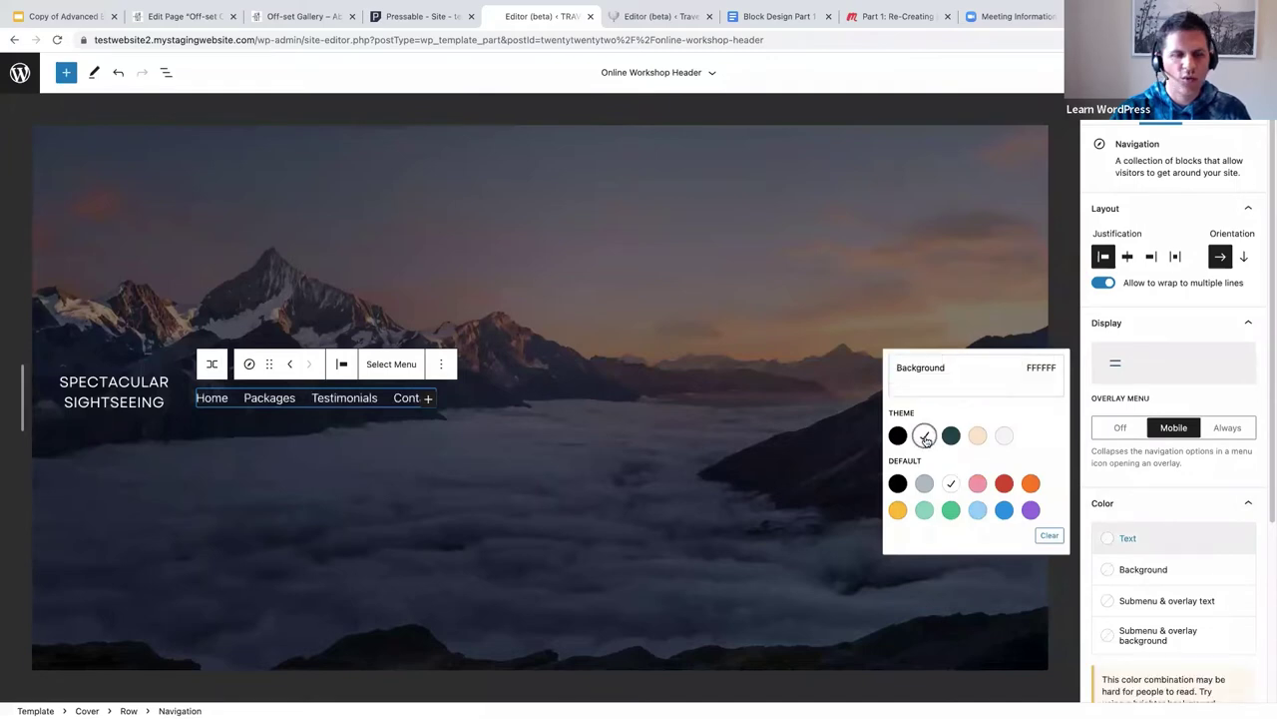
left_click(587, 409)
Set the header row's justification to space between items, with the block list view open.
left_click(505, 405)
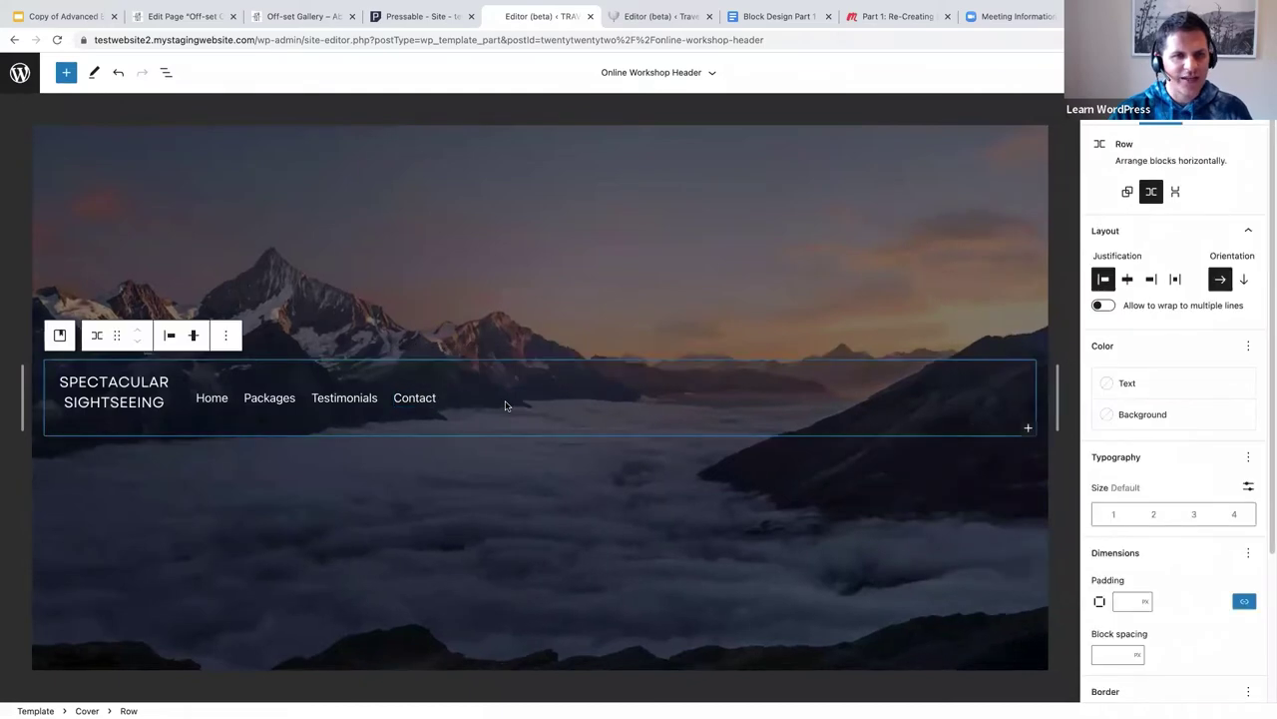
left_click(165, 73)
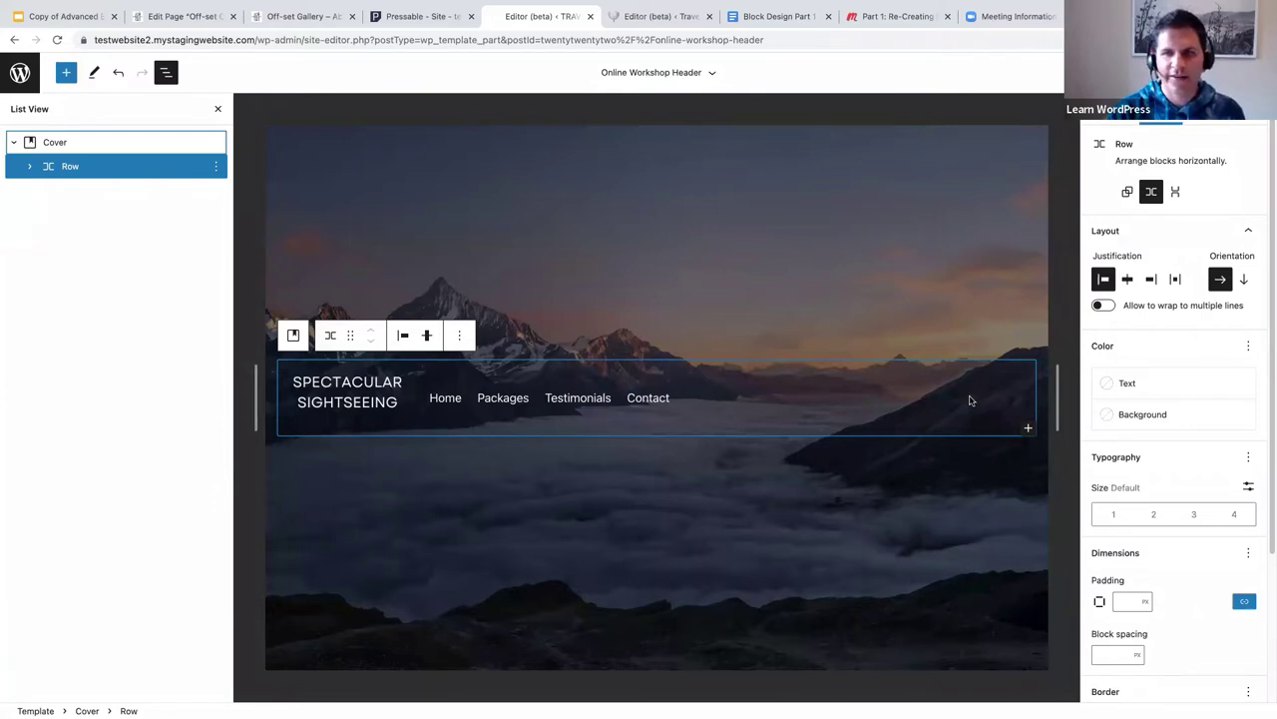
left_click(1177, 280)
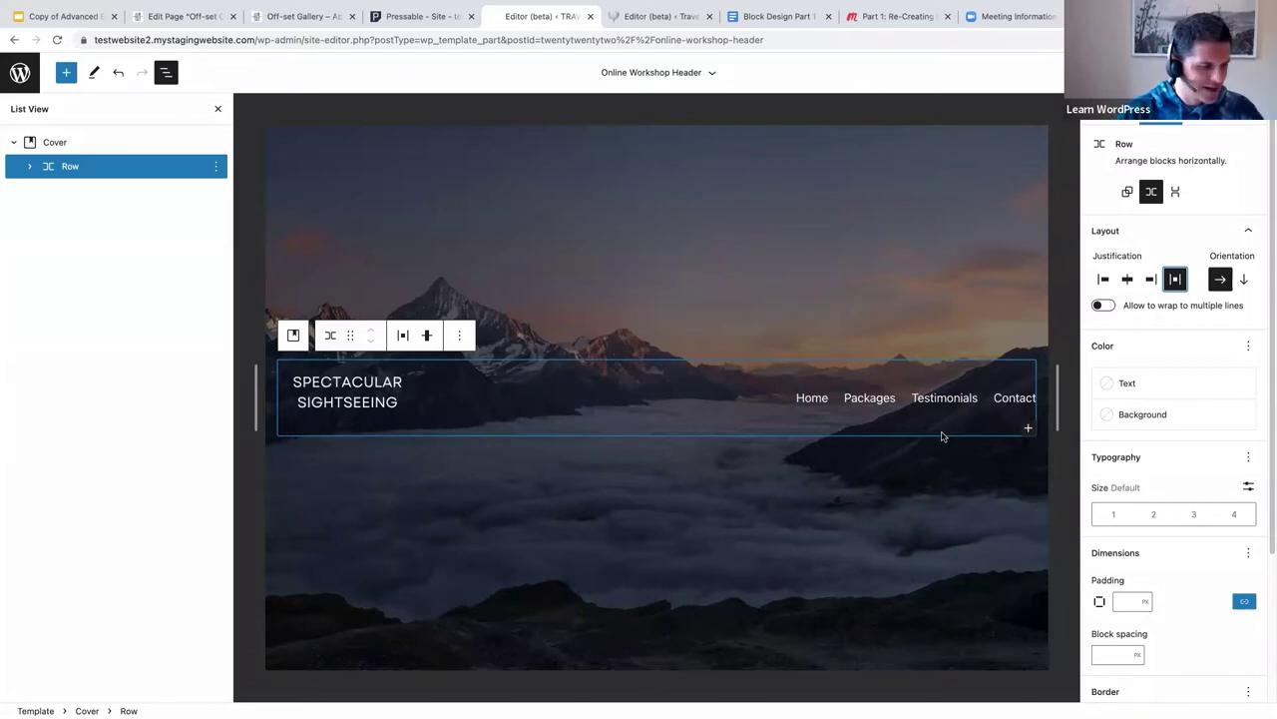
Set the whole navigation block's text size to Large.
left_click(828, 397)
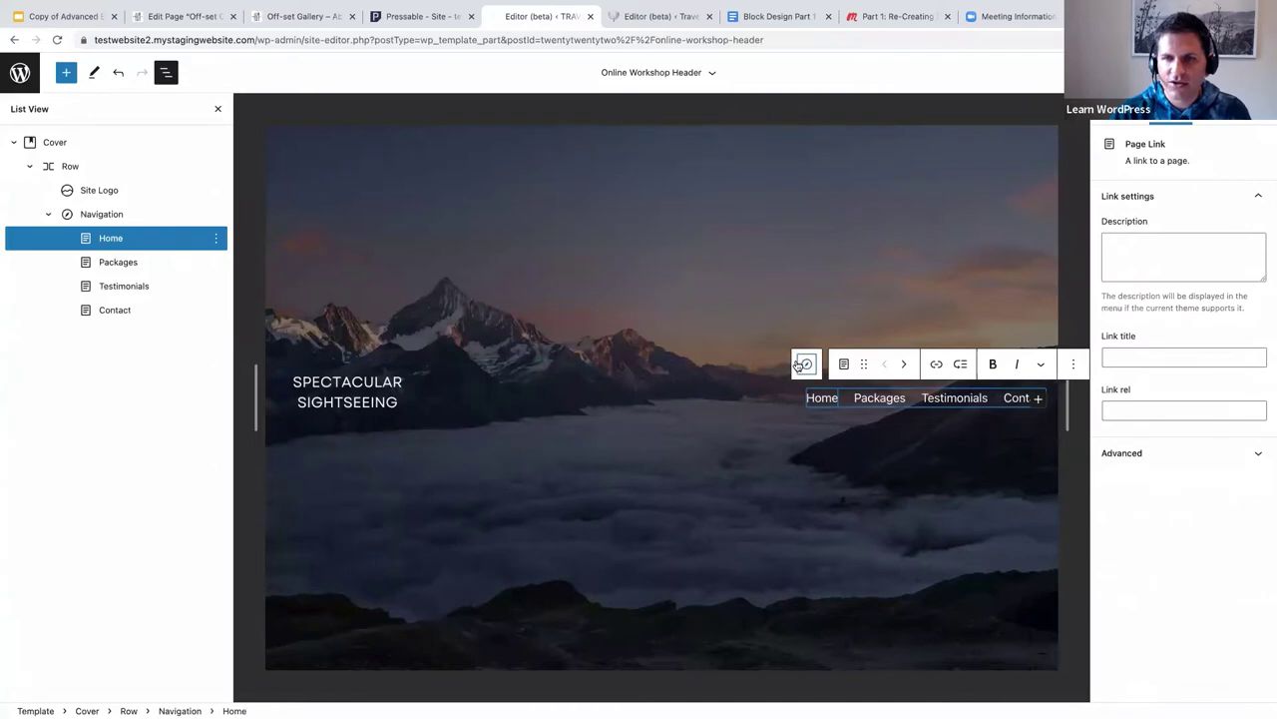
left_click(805, 363)
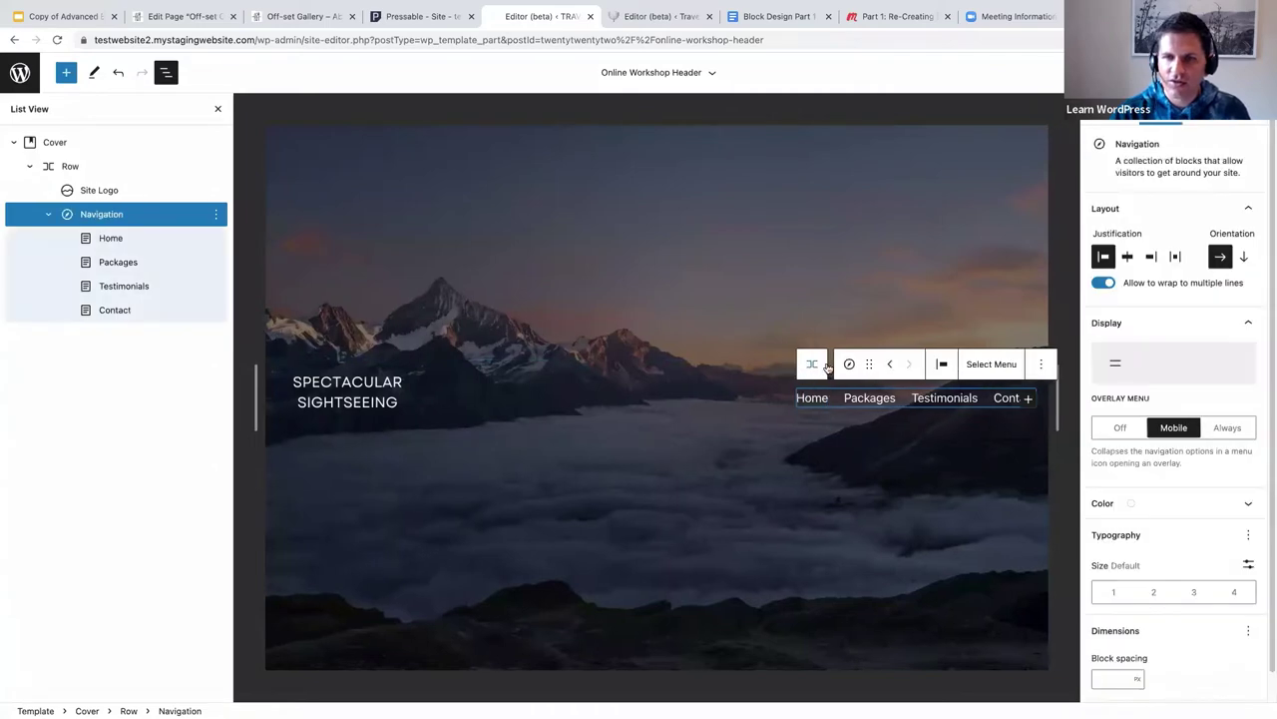
left_click(1196, 594)
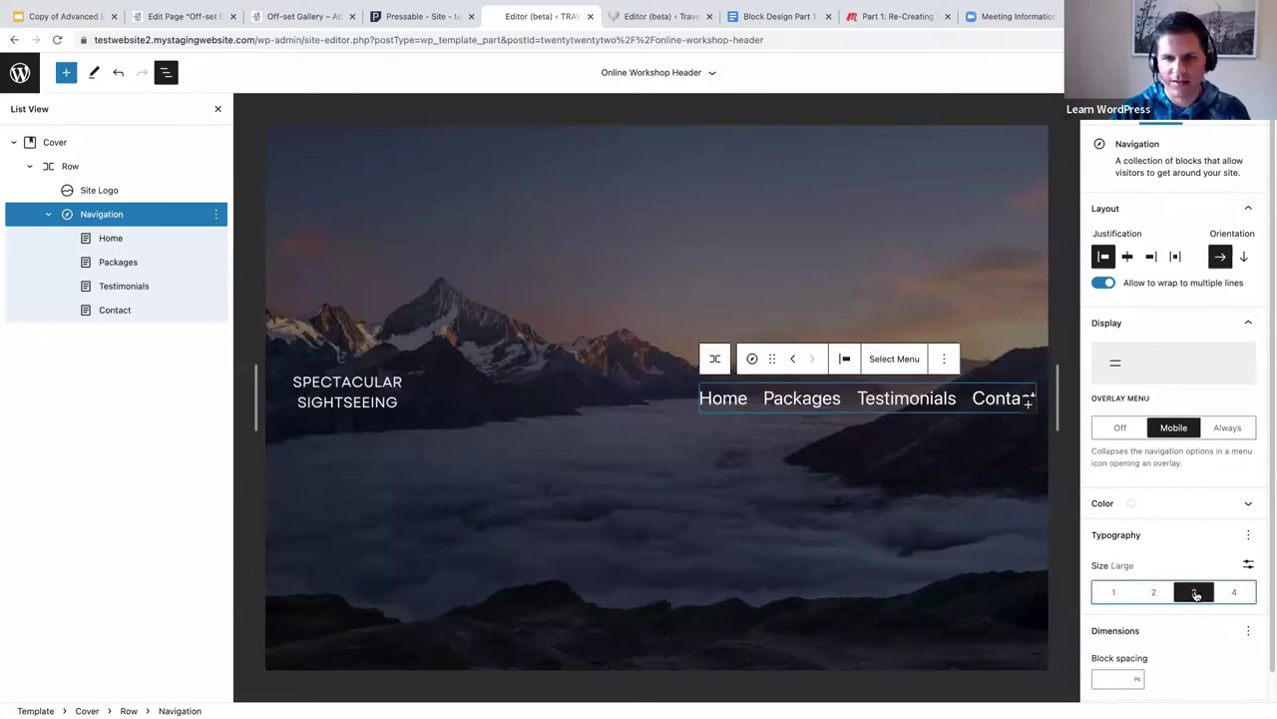
Enlarge the site logo to an image width of about 226.
left_click(365, 392)
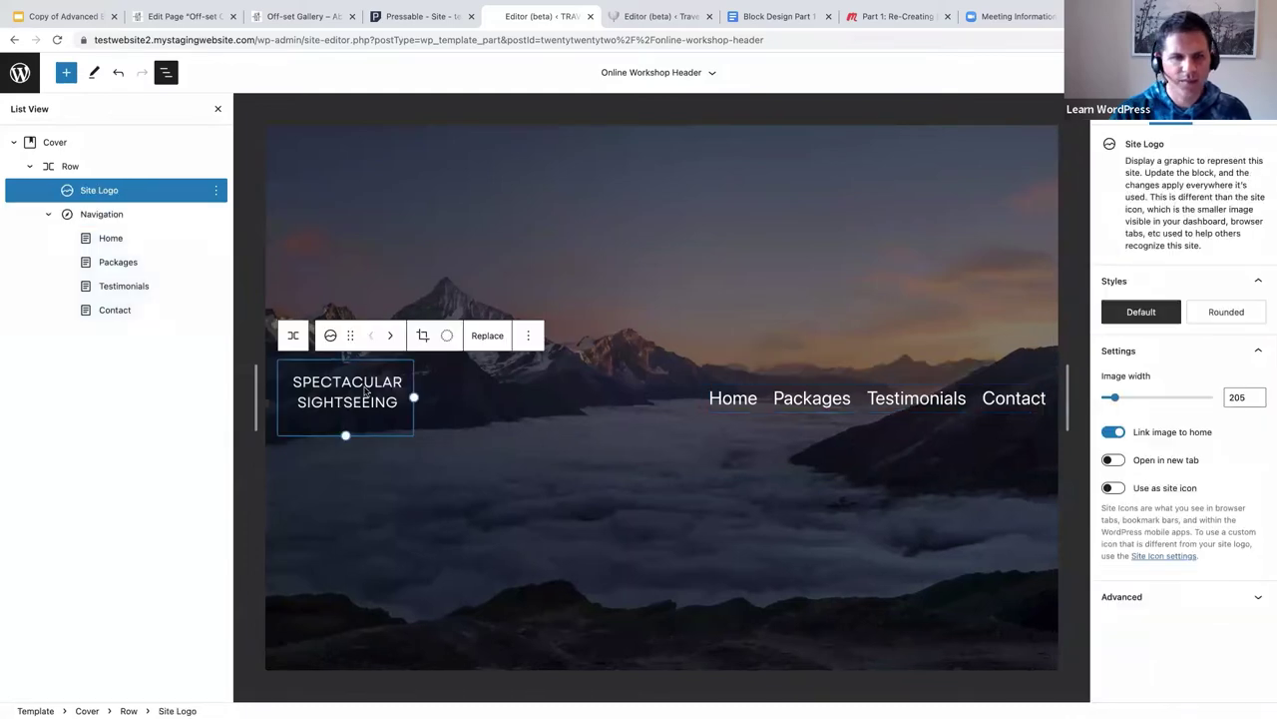
left_click_drag(413, 397, 426, 401)
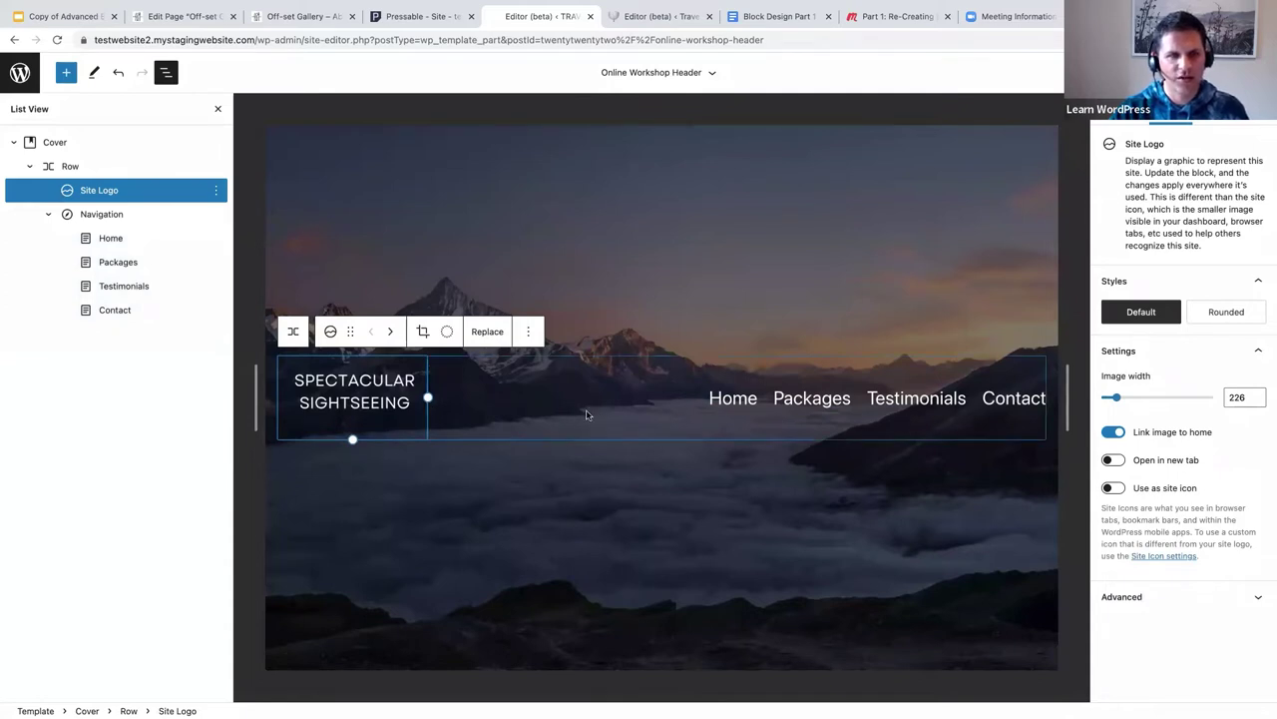
left_click(732, 399)
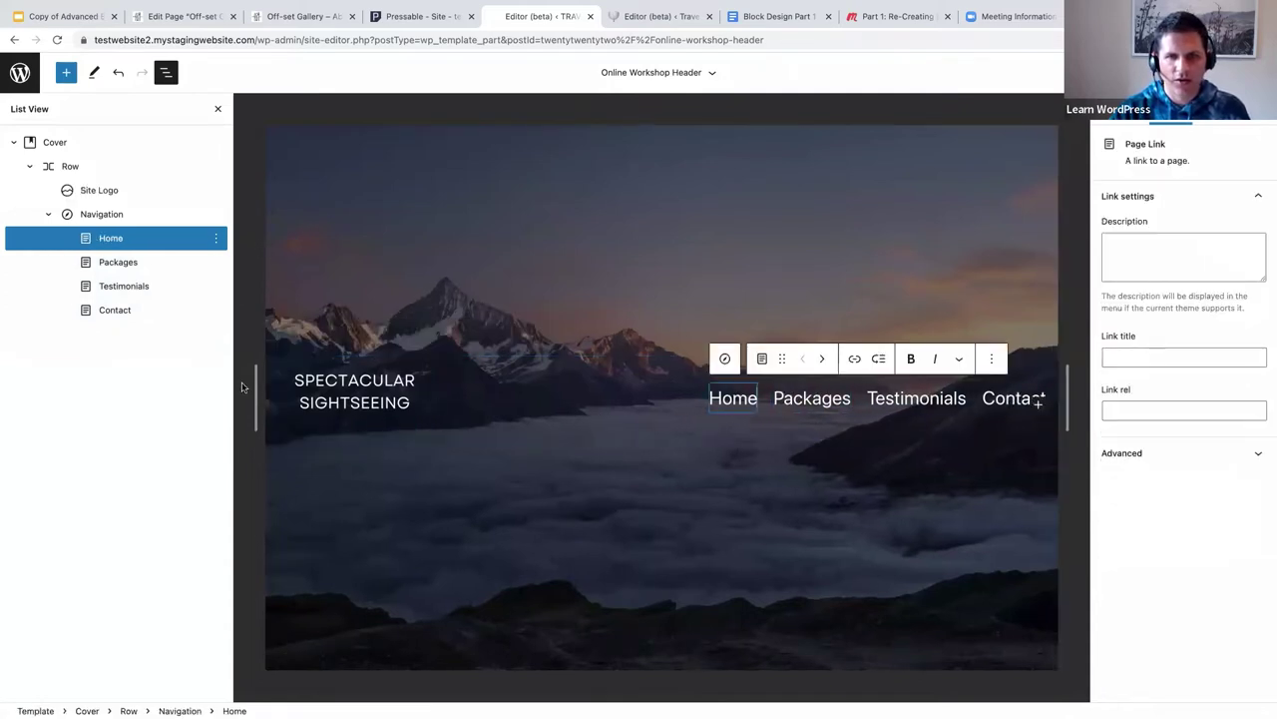
left_click(332, 380)
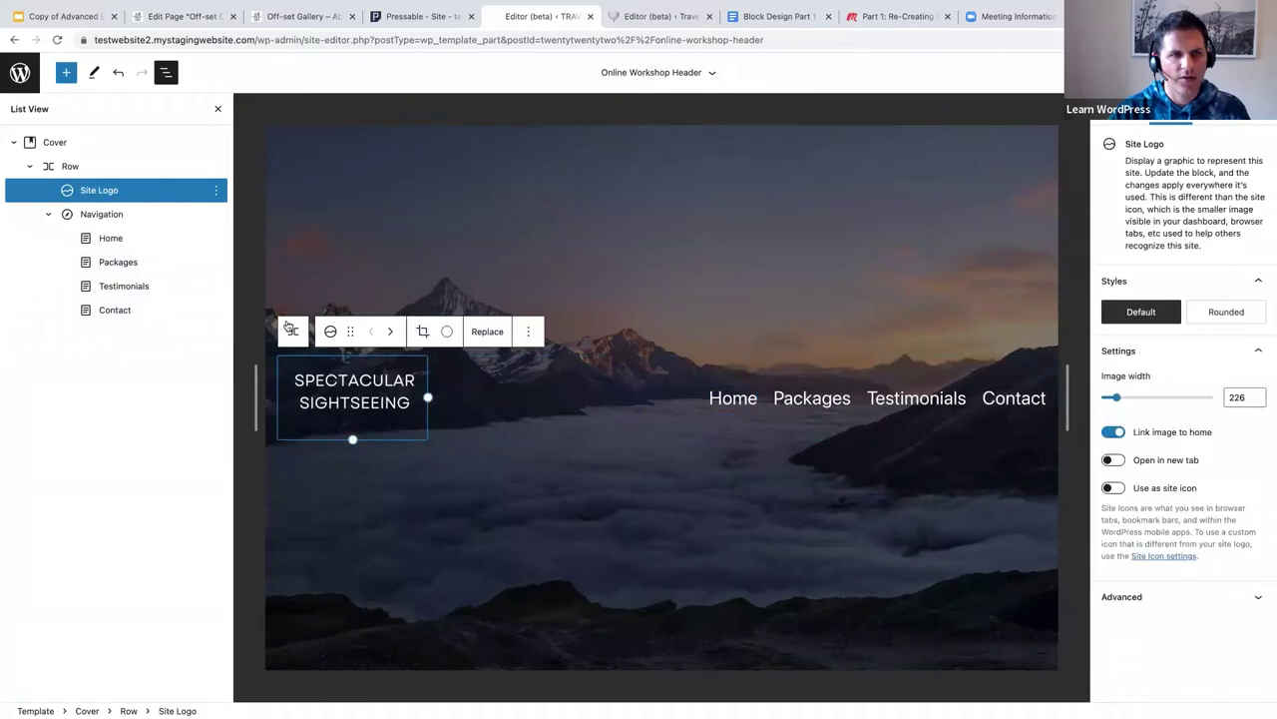
Insert a Spacer block inside the cover, directly below the logo and navigation row.
left_click(72, 169)
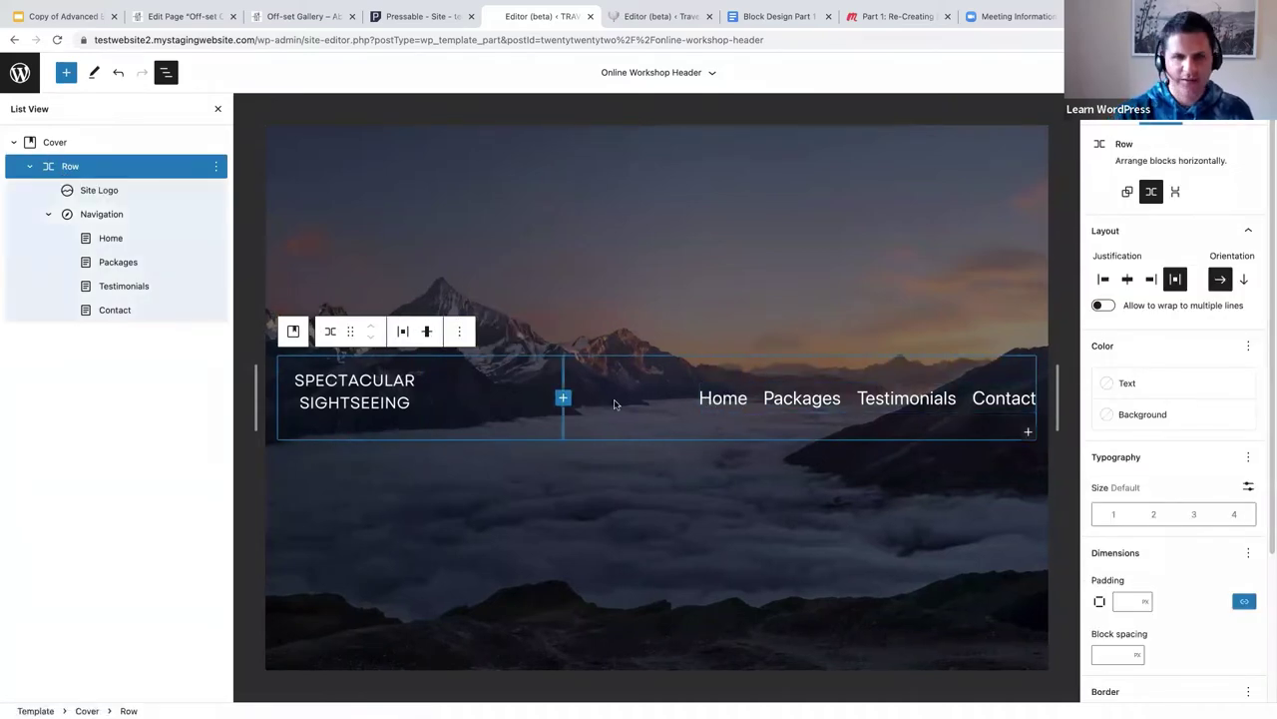
left_click(564, 397)
type("/")
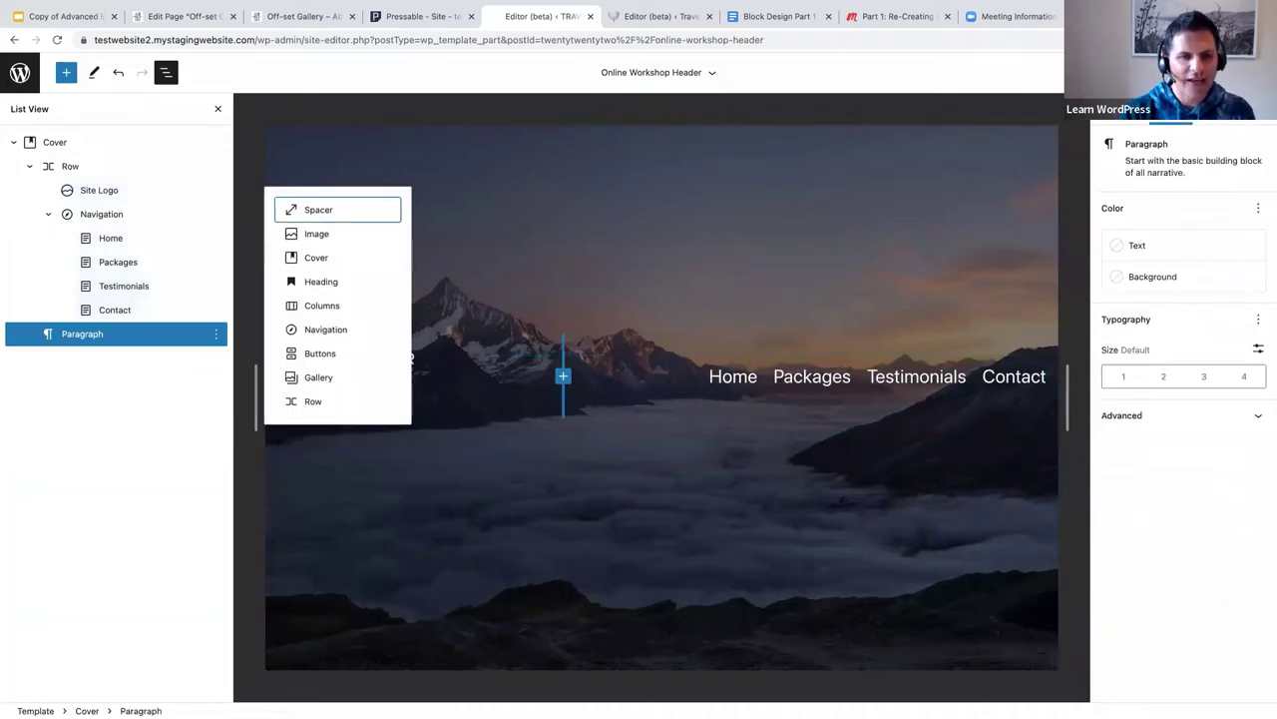
type("spacer")
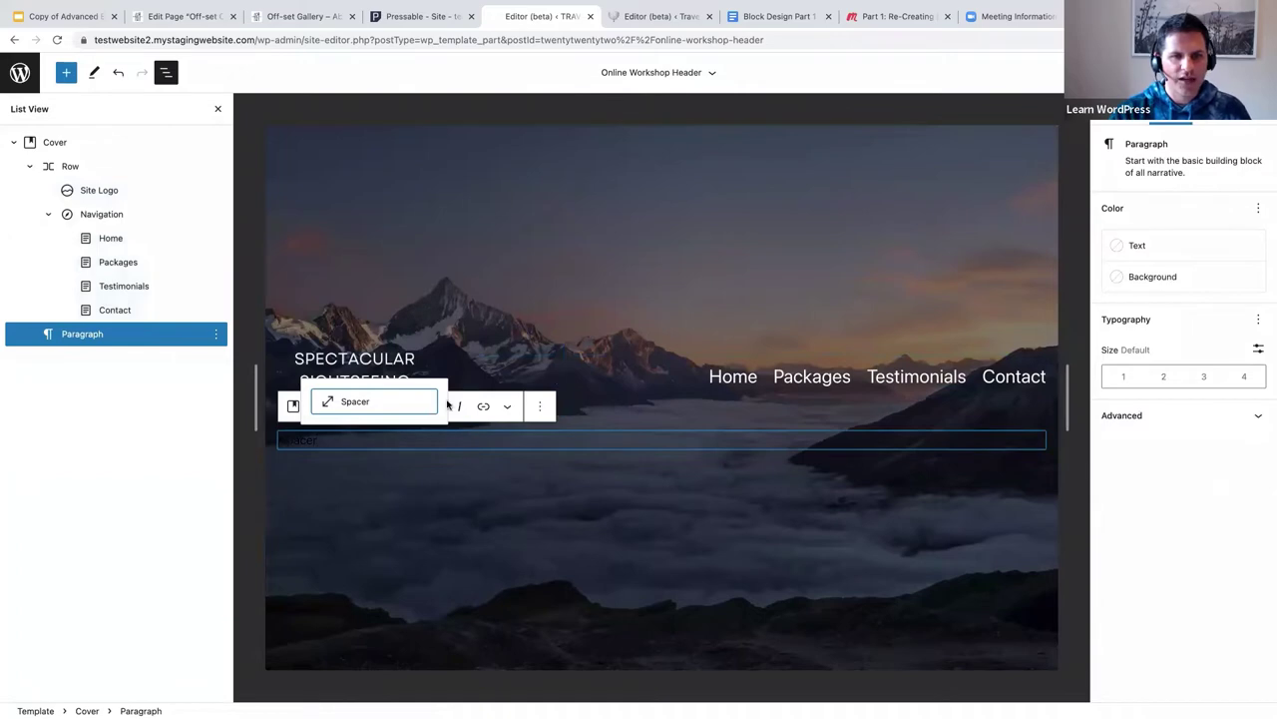
left_click(357, 403)
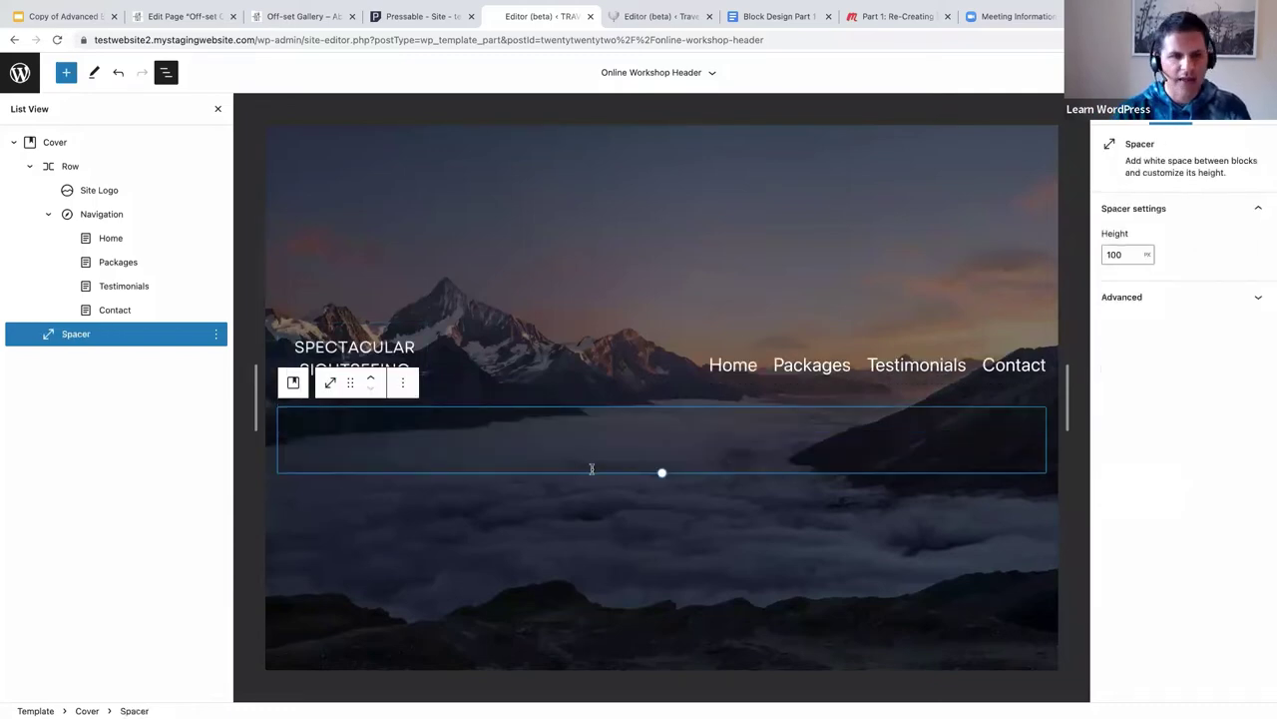
Add a paragraph below the spacer with the text "LIVE THE DREAM".
key("Return")
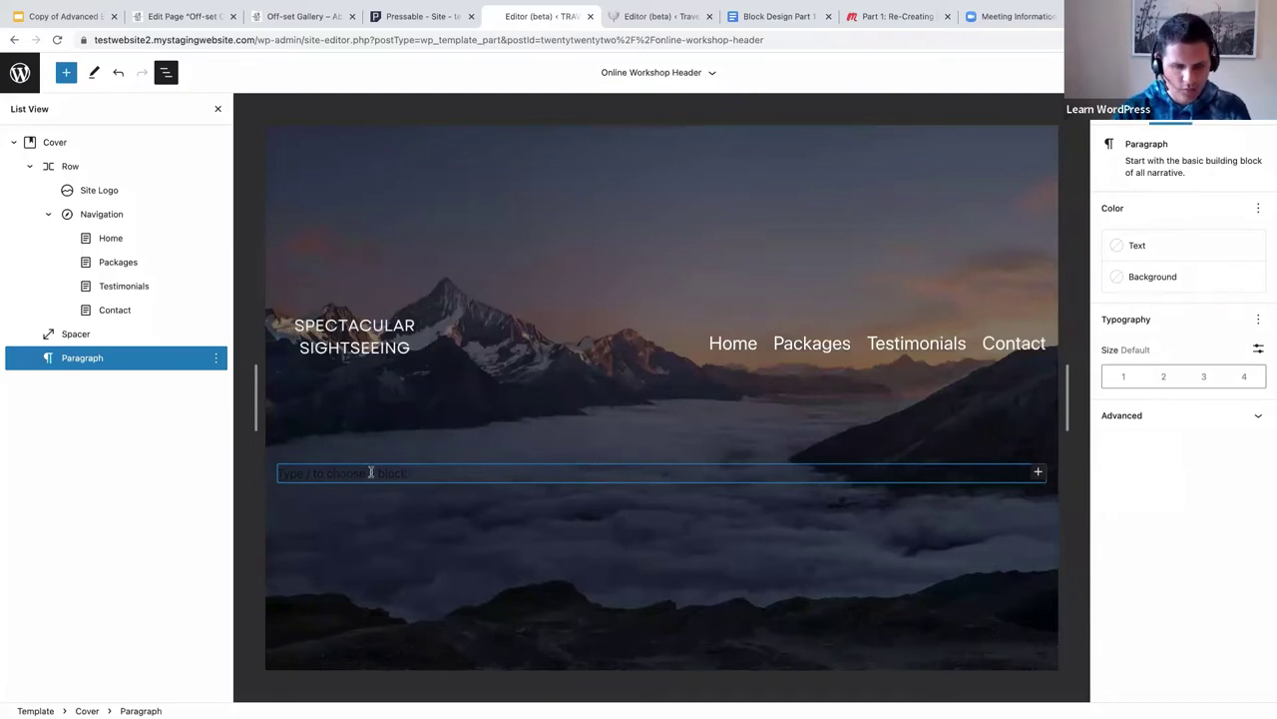
type("/par")
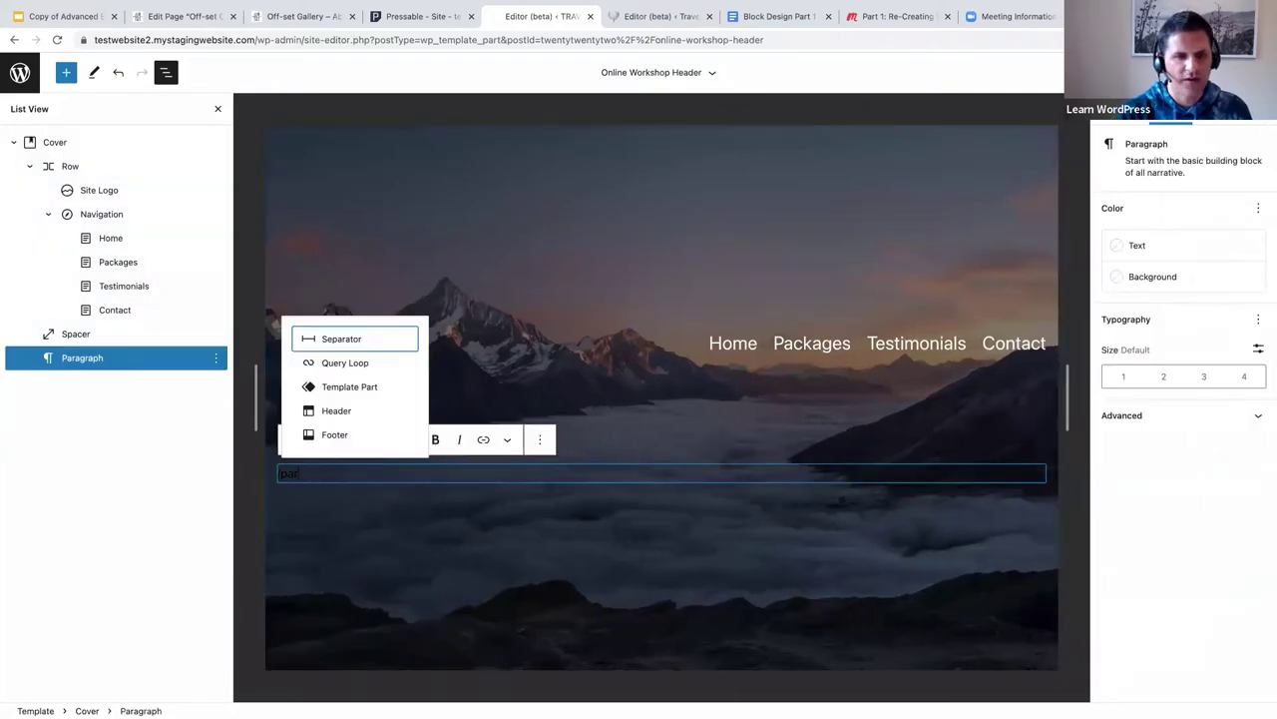
key("BackSpace")
key("BackSpace")
key("BackSpace")
key("BackSpace")
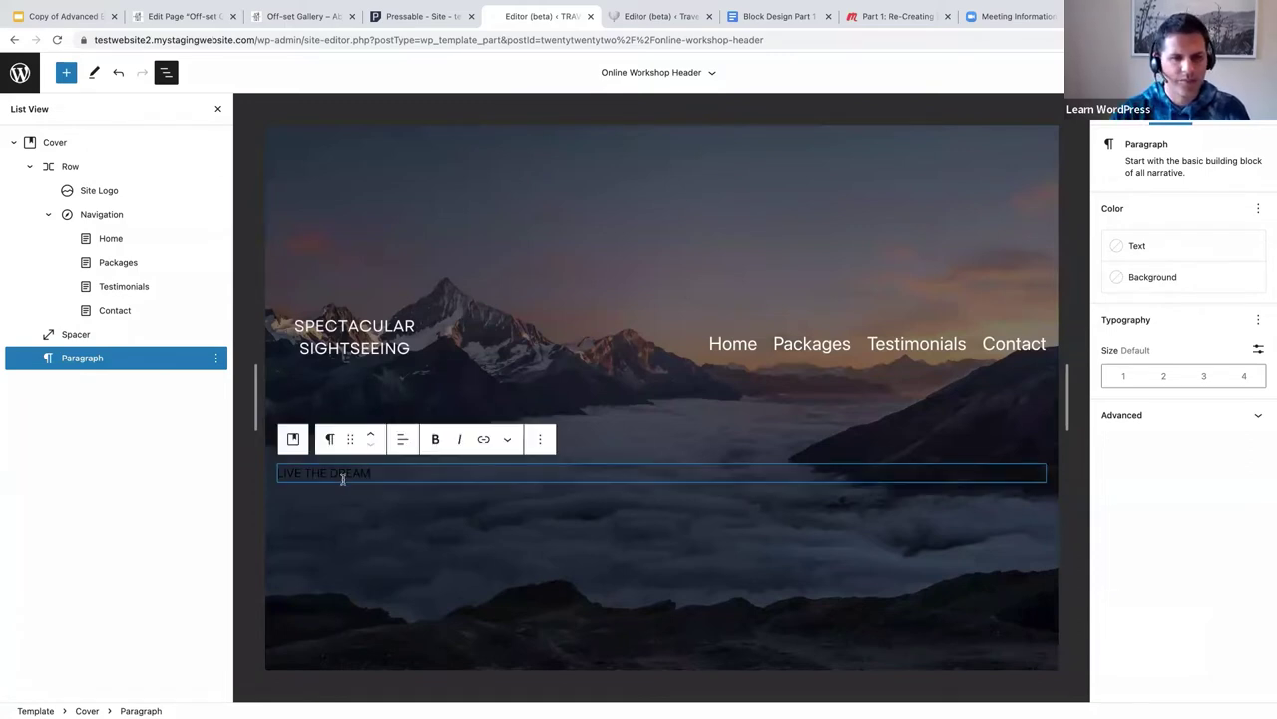
Set the "LIVE THE DREAM" paragraph's text colour to the theme's white (FFFFFF).
left_click_drag(371, 474, 278, 473)
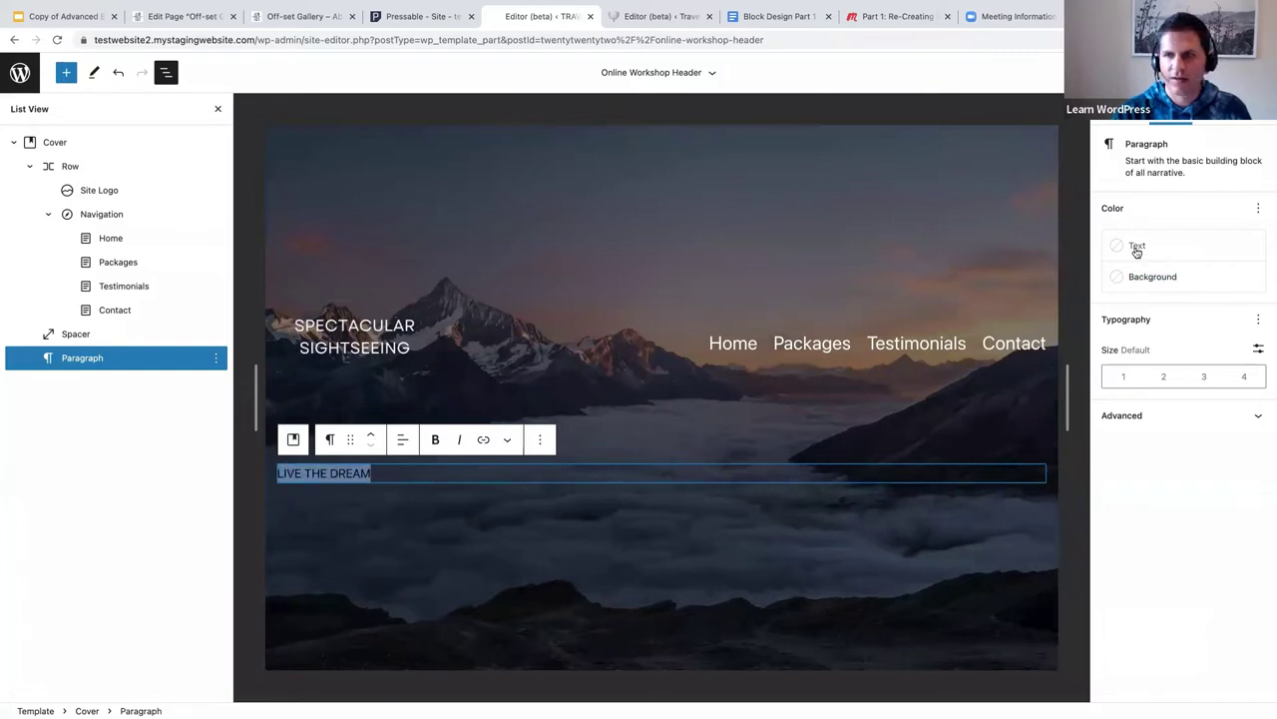
left_click(1148, 278)
left_click(932, 316)
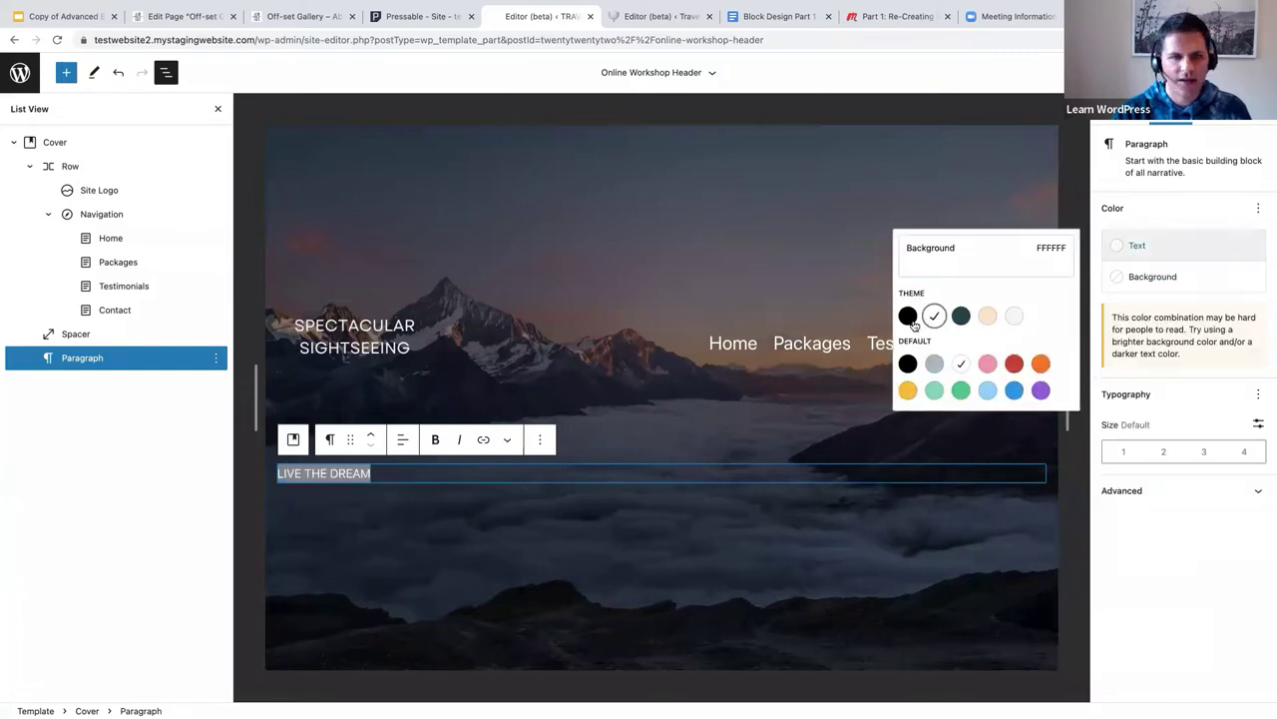
Centre the "LIVE THE DREAM" text and set its size to Extra Large.
left_click(403, 440)
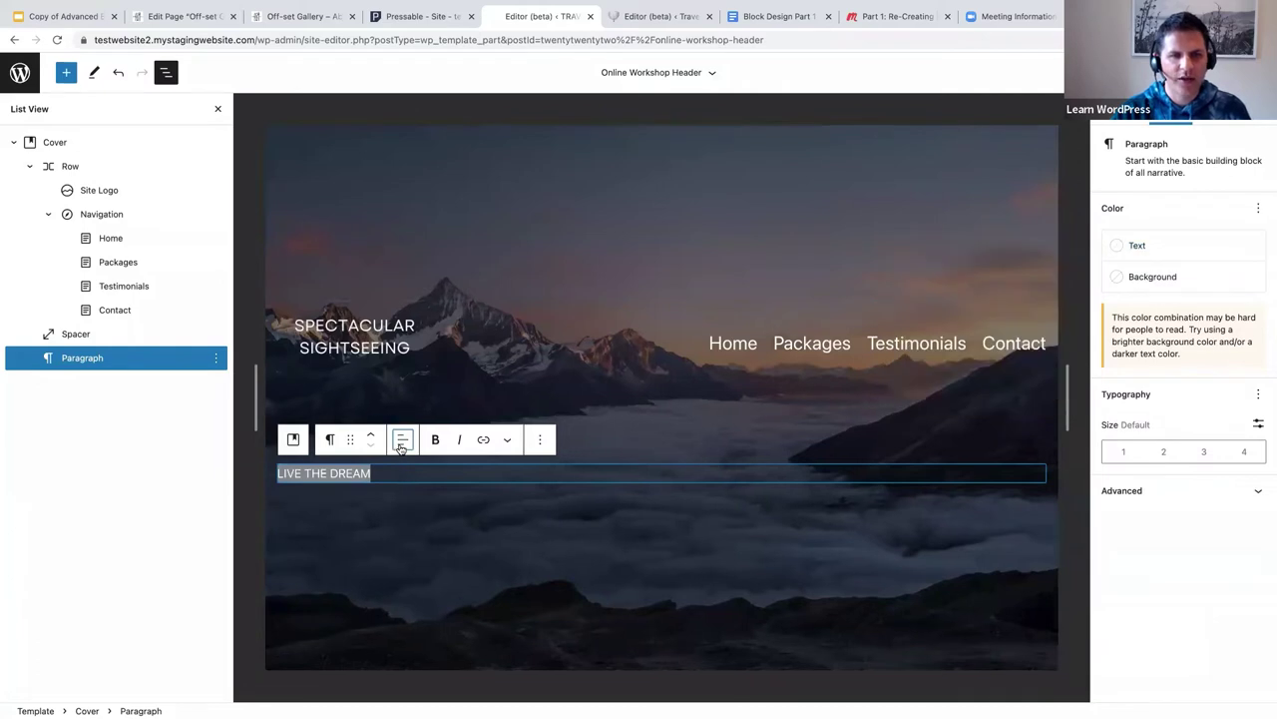
left_click(402, 440)
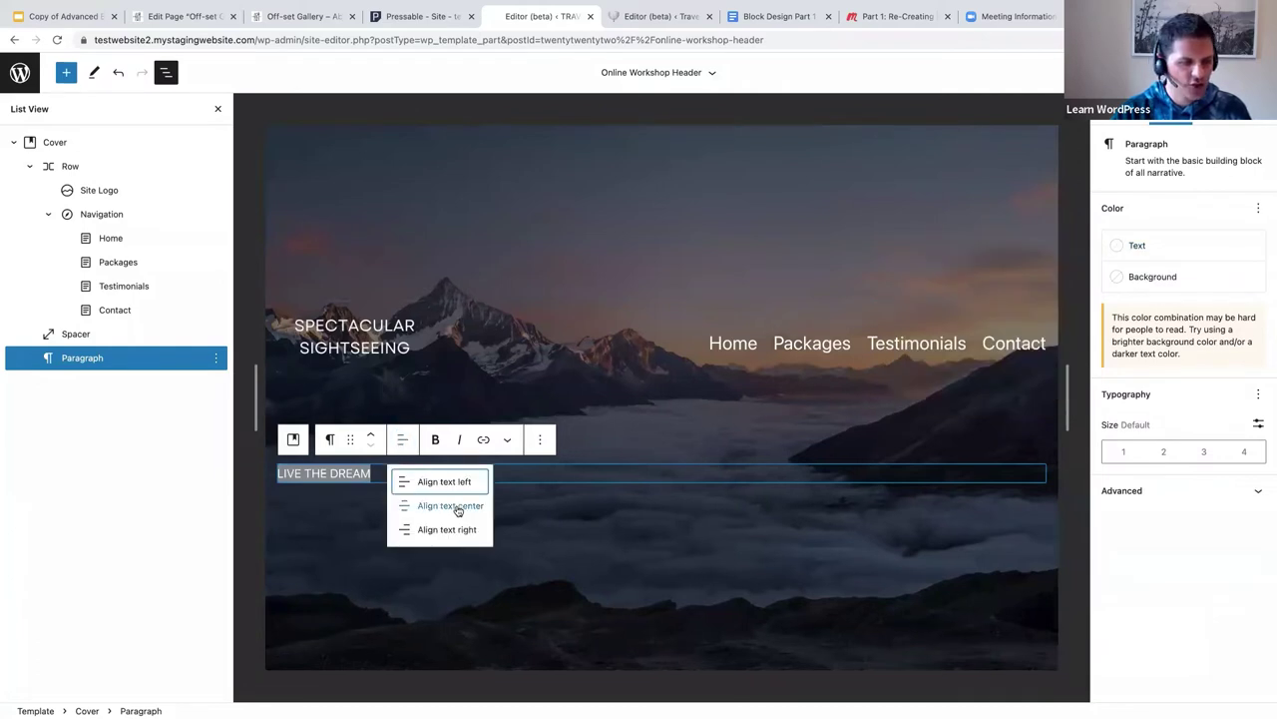
left_click(451, 506)
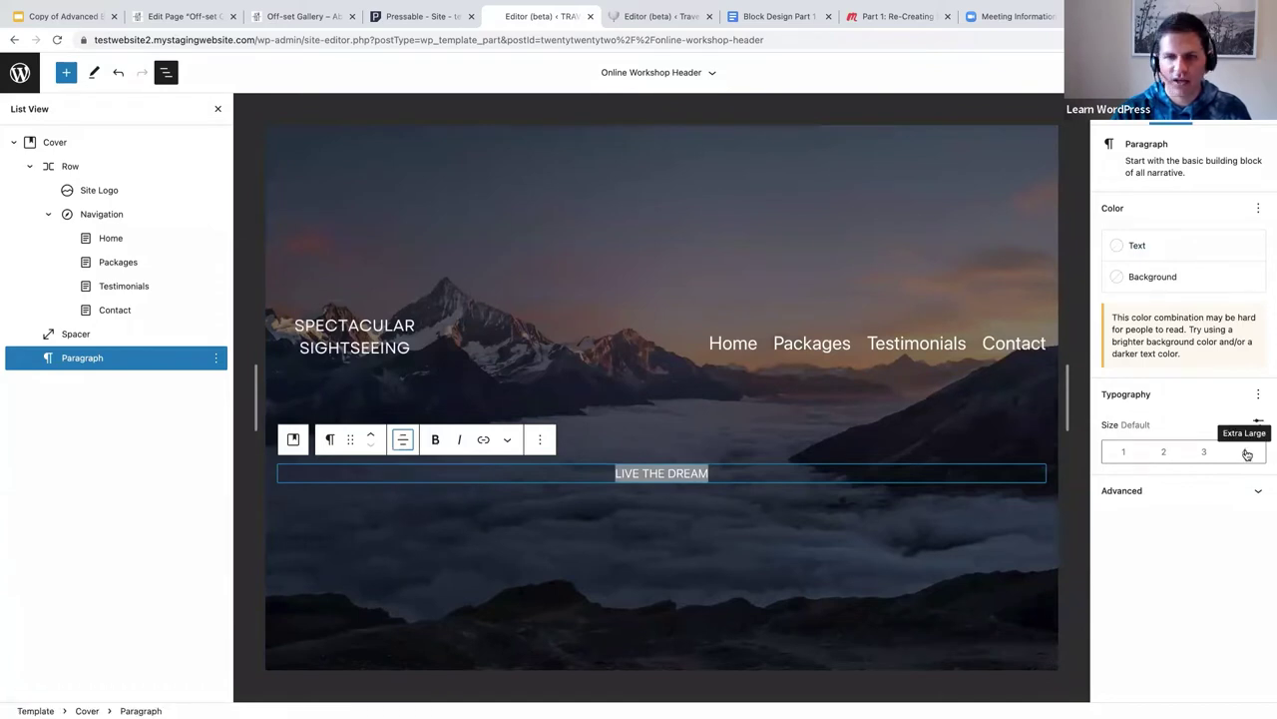
left_click(1245, 453)
left_click(775, 478)
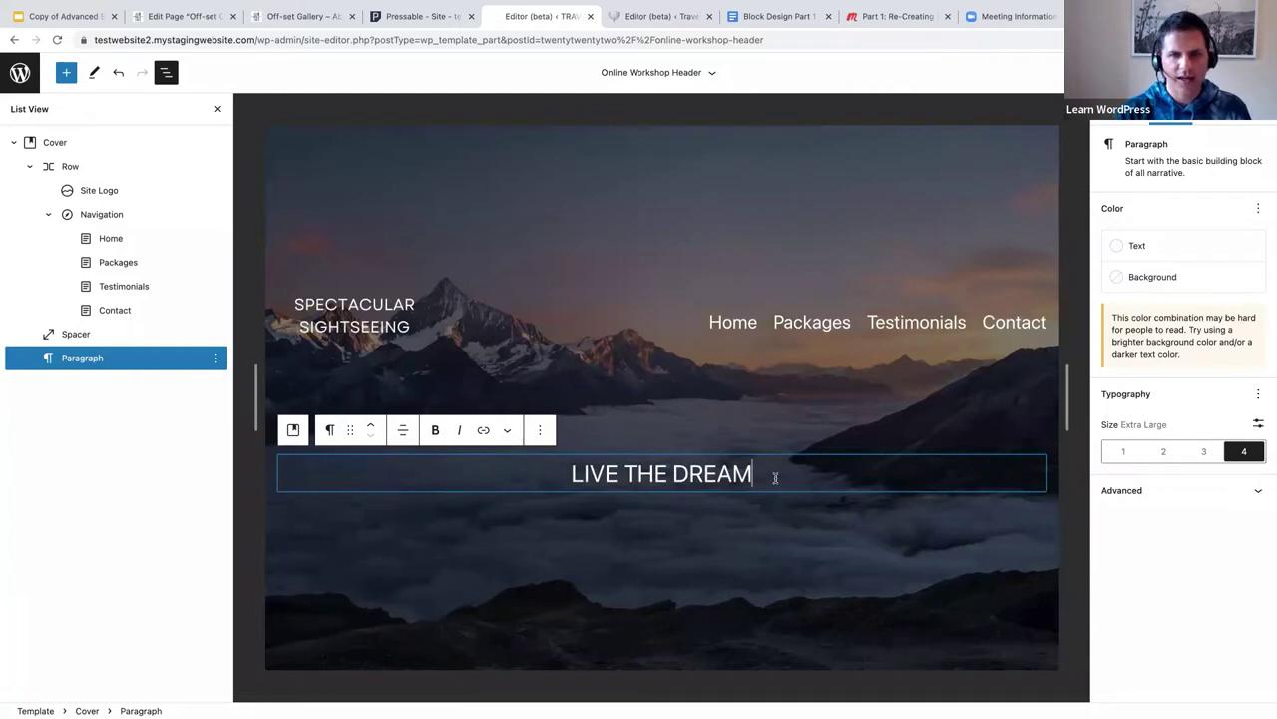
Insert a Separator block directly below "LIVE THE DREAM" and set its colour to the theme's white (FFFFFF).
key("Return")
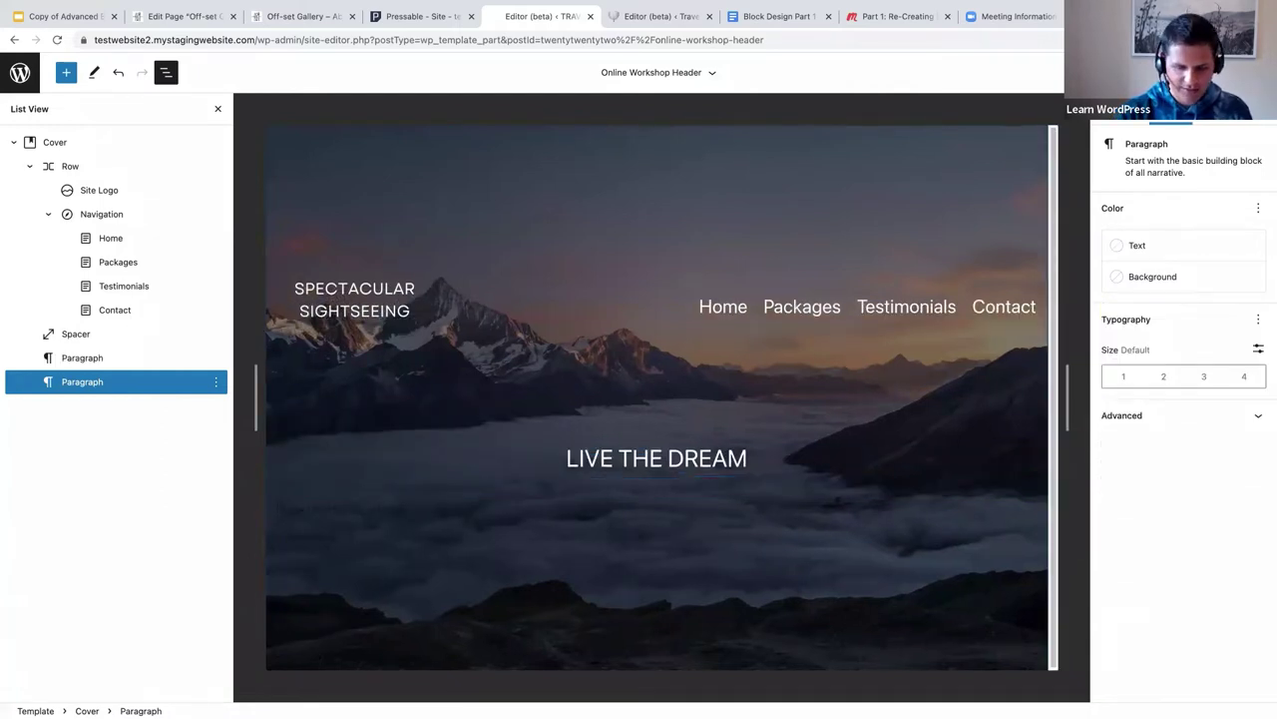
type("/sep")
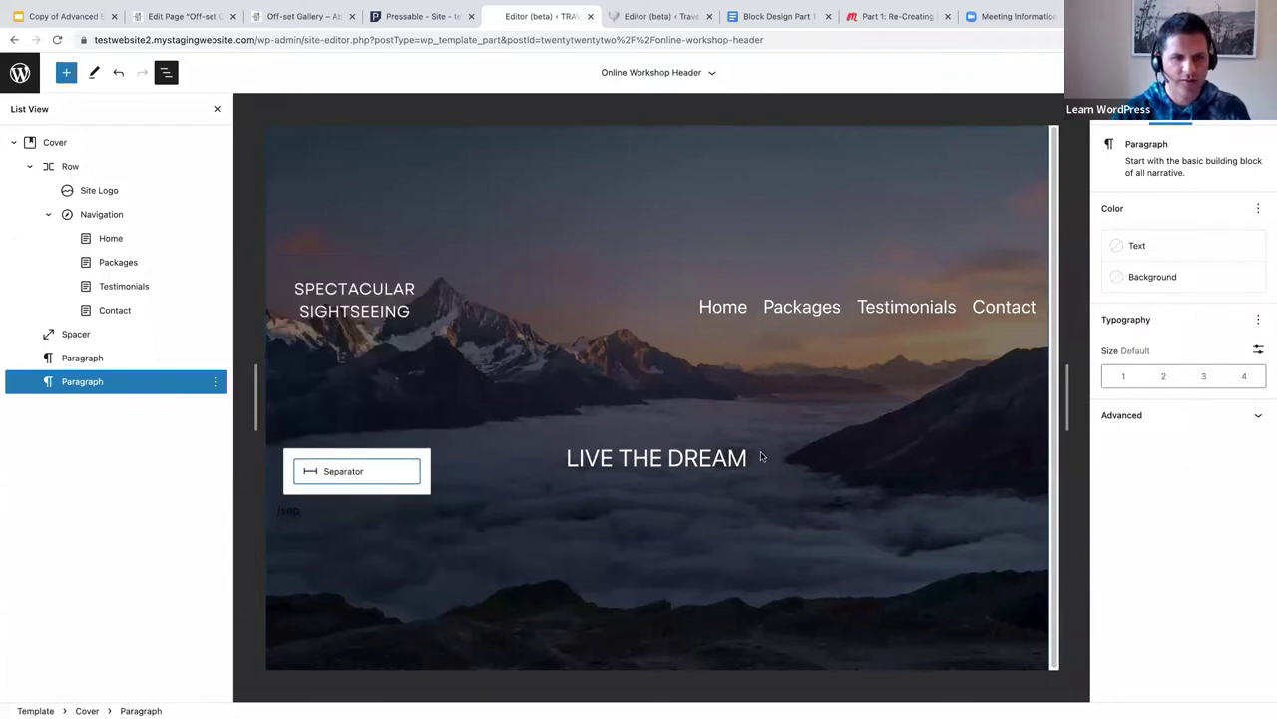
left_click(337, 471)
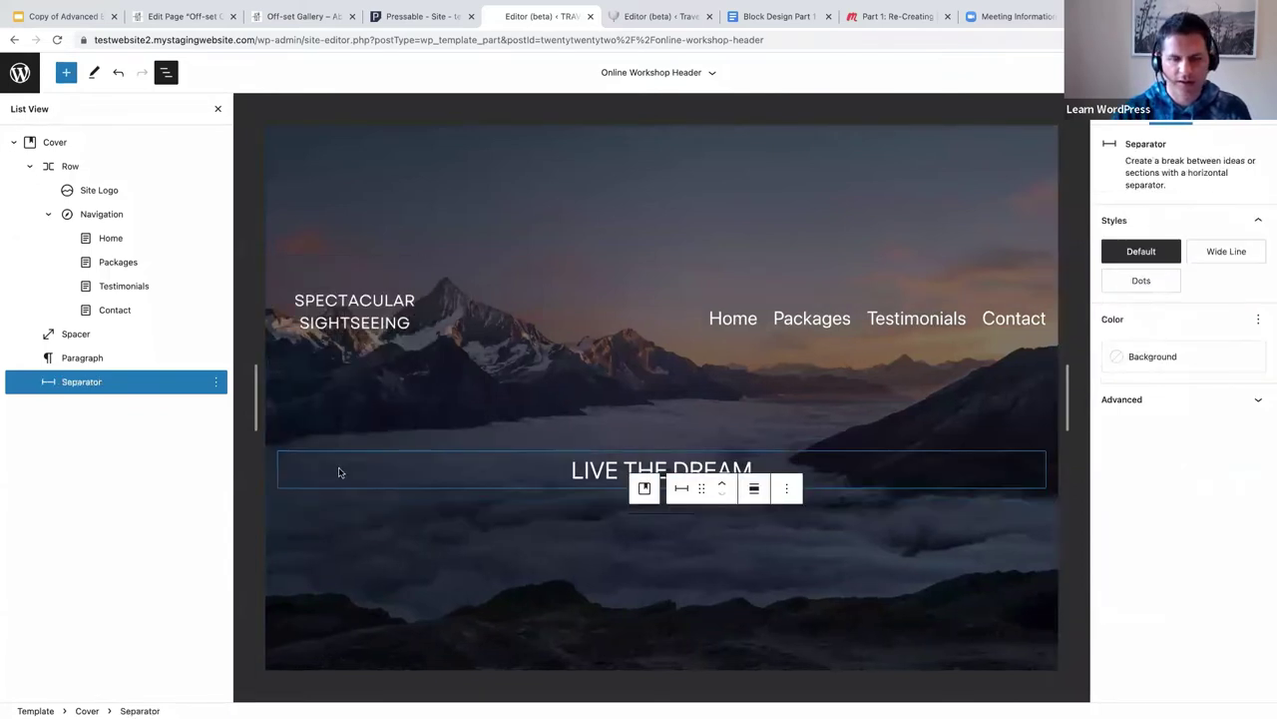
left_click(1188, 363)
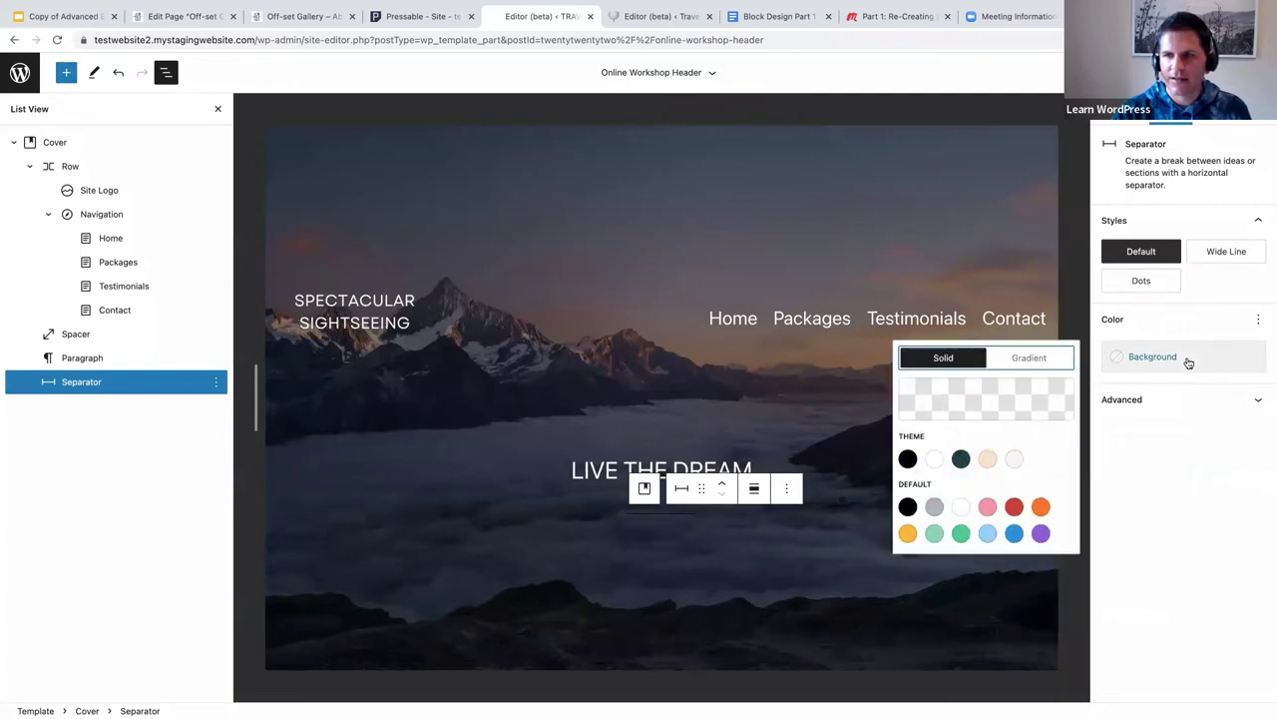
left_click(935, 459)
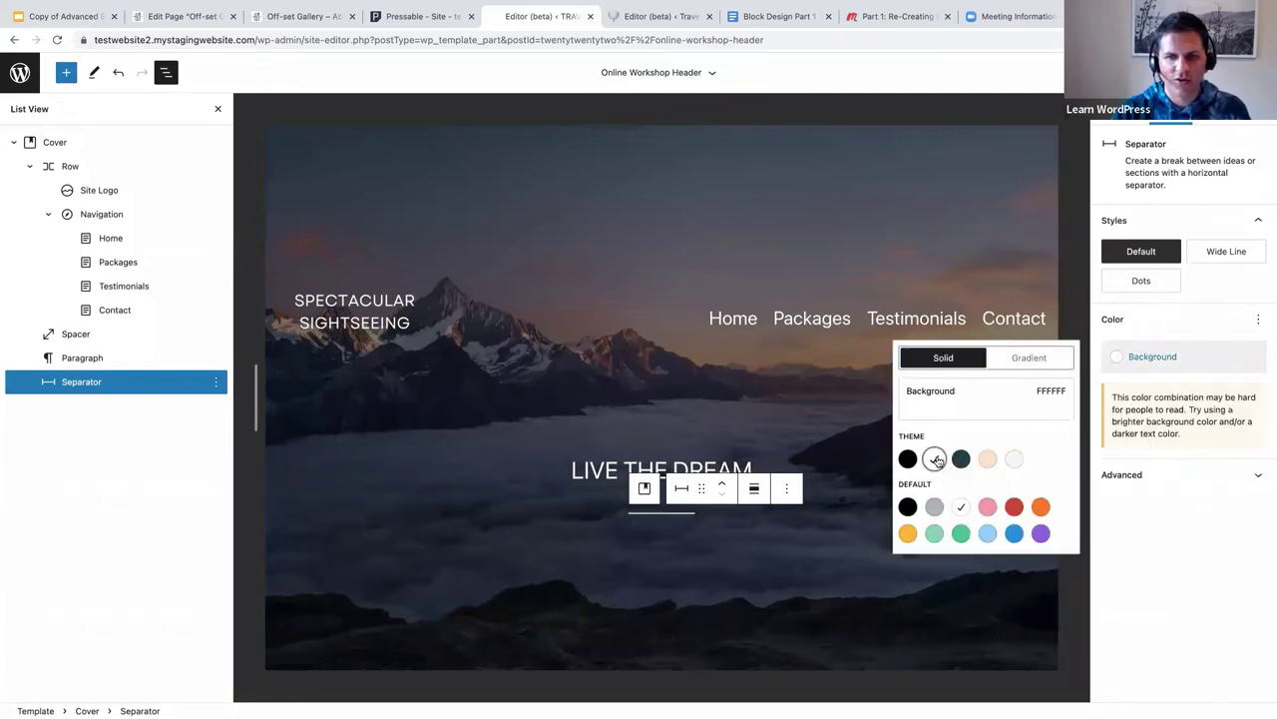
left_click(714, 515)
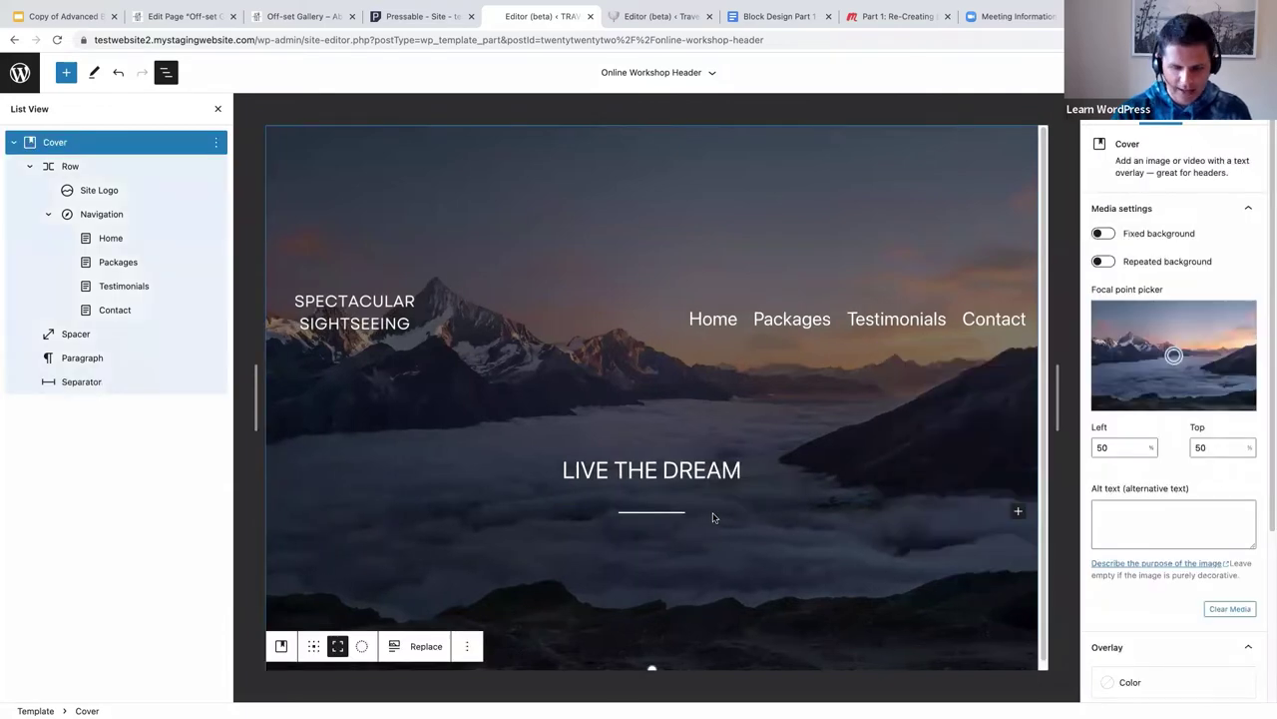
key("Return")
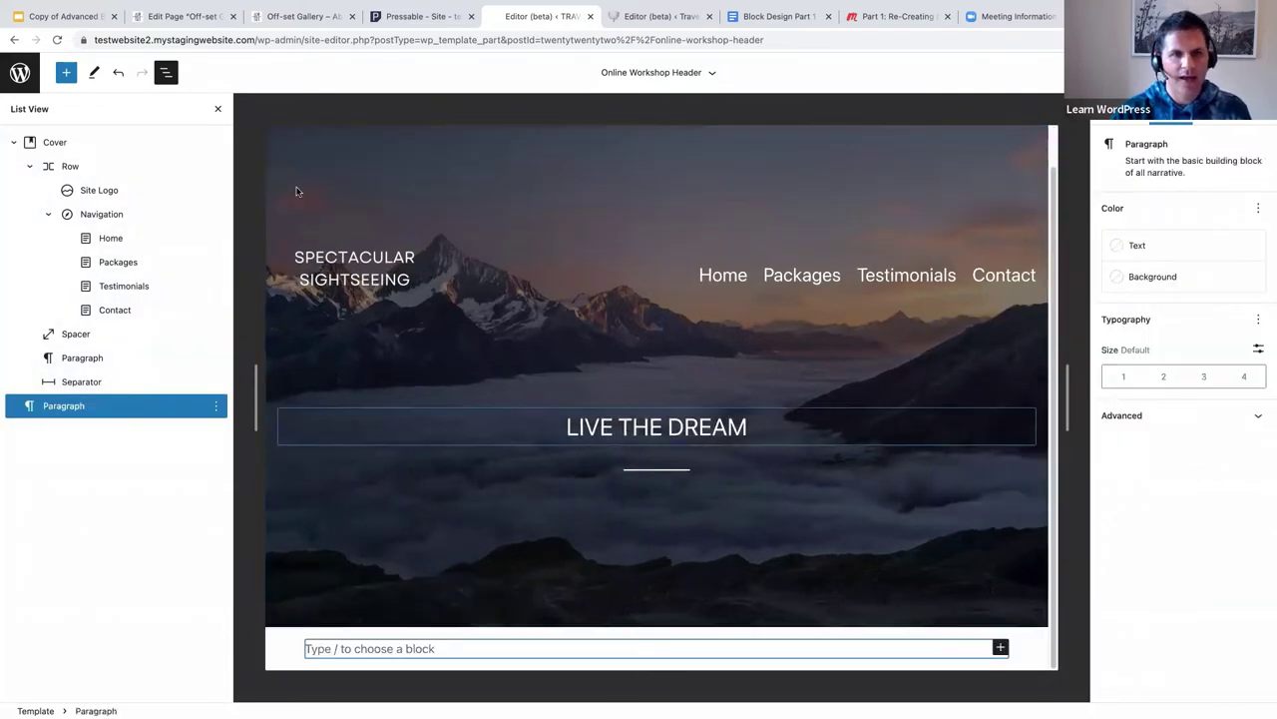
left_click(117, 73)
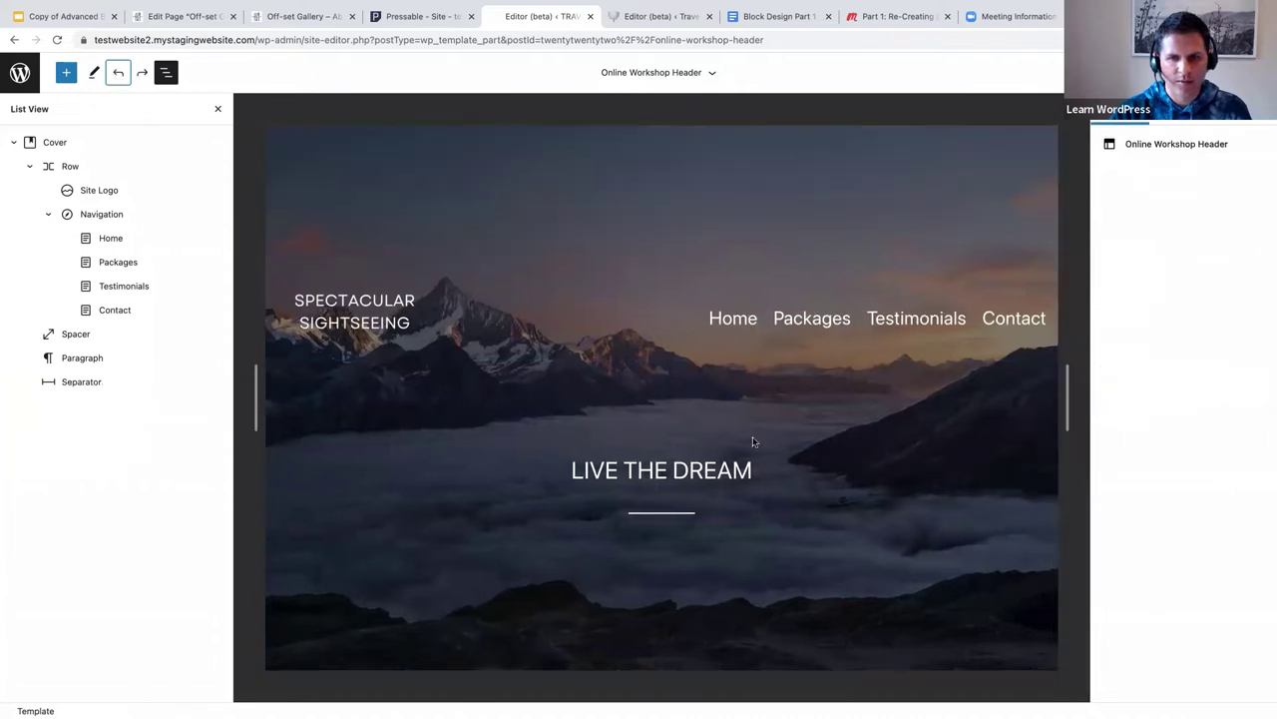
Add a paragraph inside the cover, directly after the separator, with the text "YOUR JOURNEY STARTS HERE".
left_click(73, 383)
left_click(786, 489)
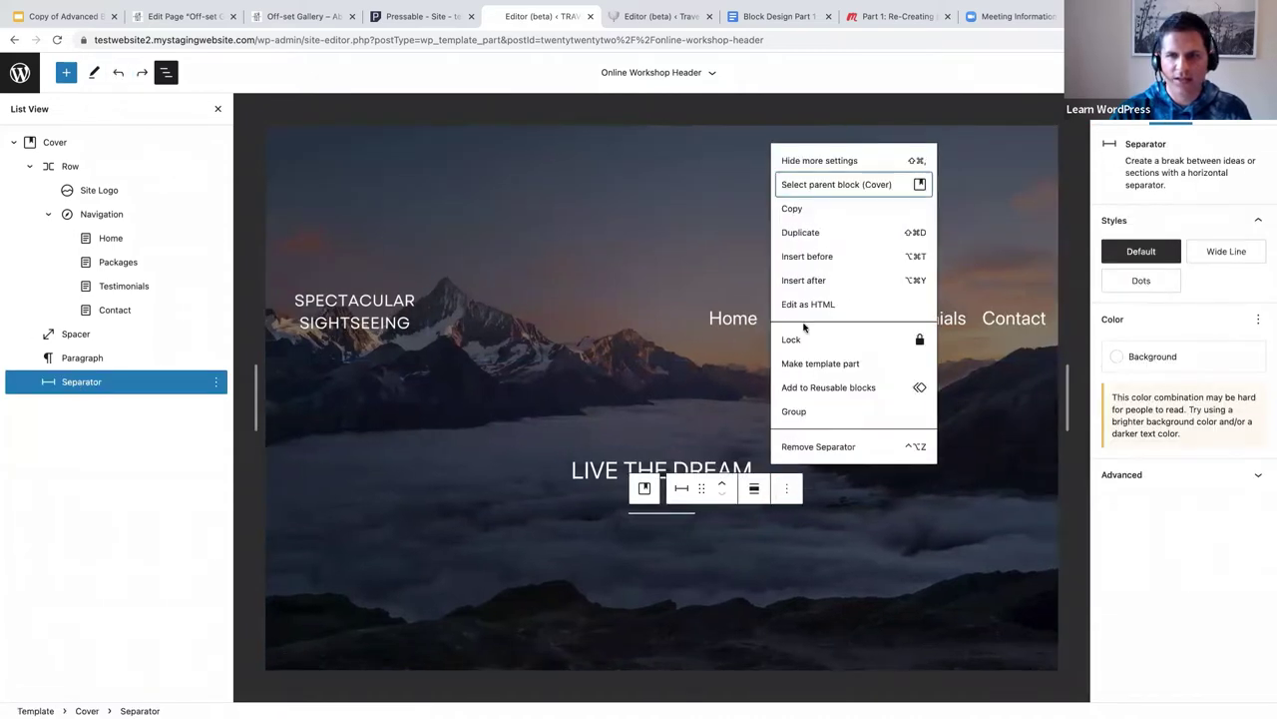
left_click(812, 280)
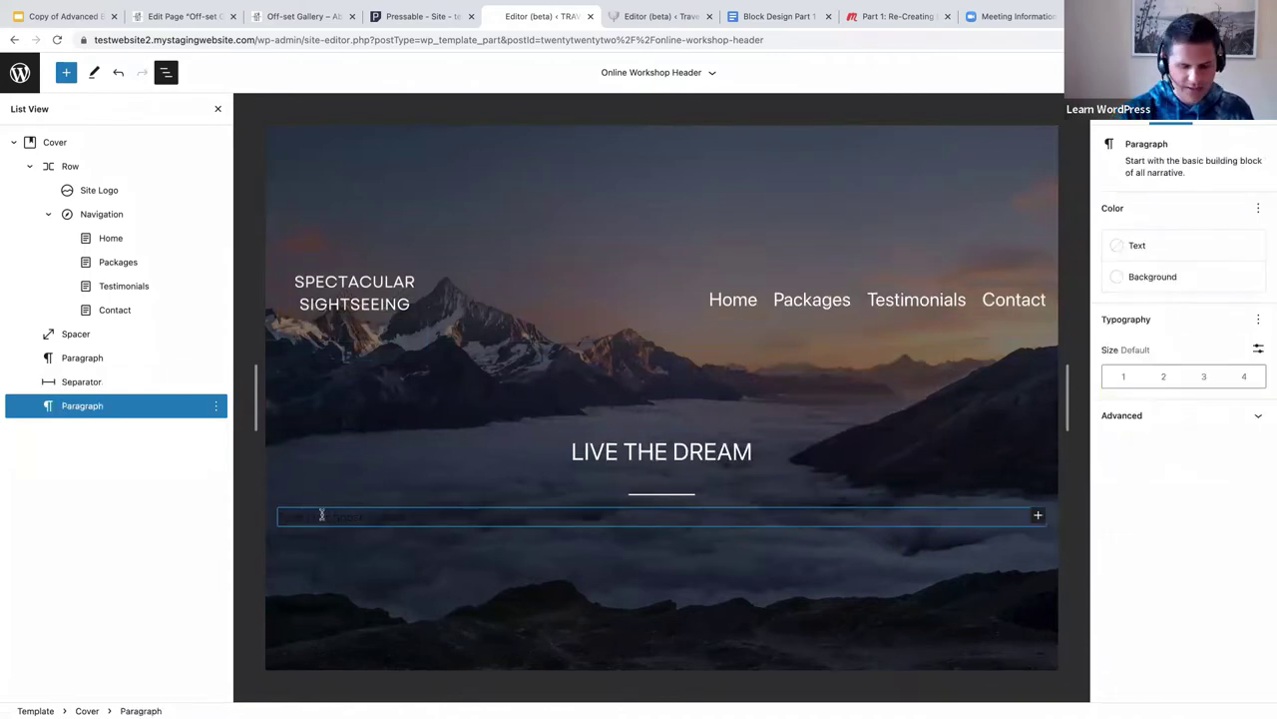
type("YOUR JOURNEY STARTS HERE")
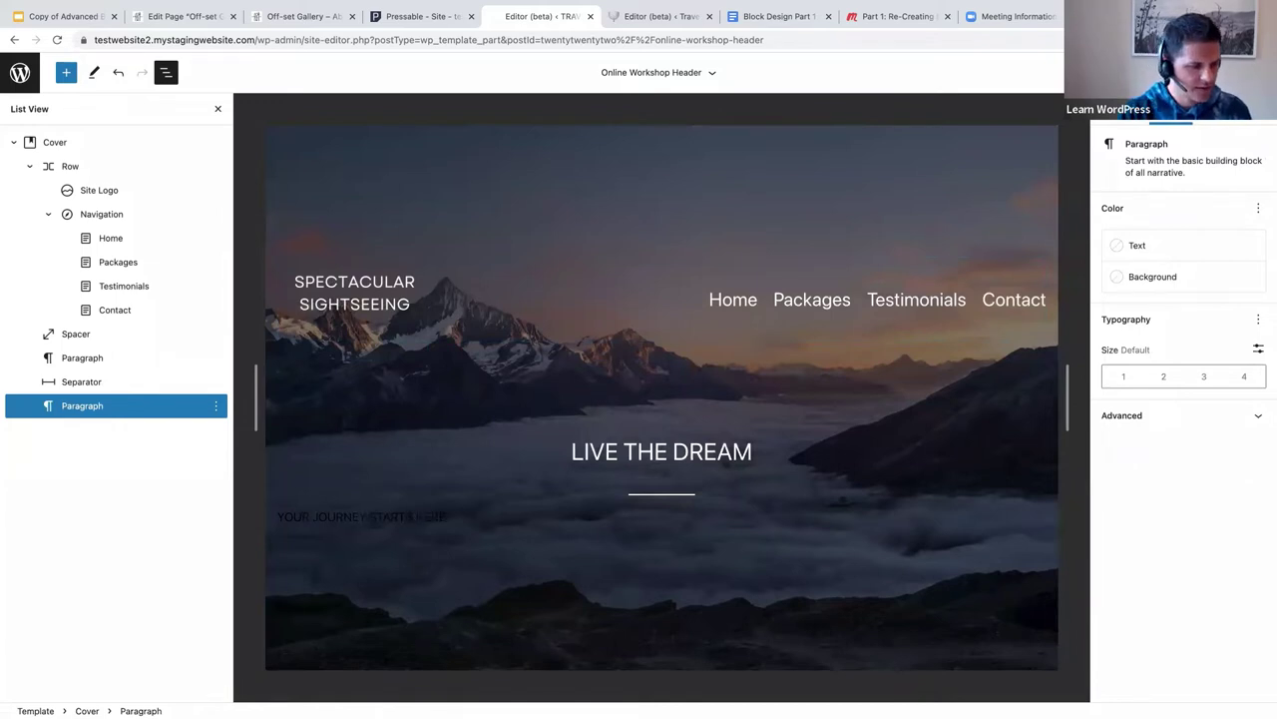
Centre the "YOUR JOURNEY STARTS HERE" text and set its colour to the theme's white (FFFFFF).
left_click_drag(461, 517, 274, 515)
left_click(403, 483)
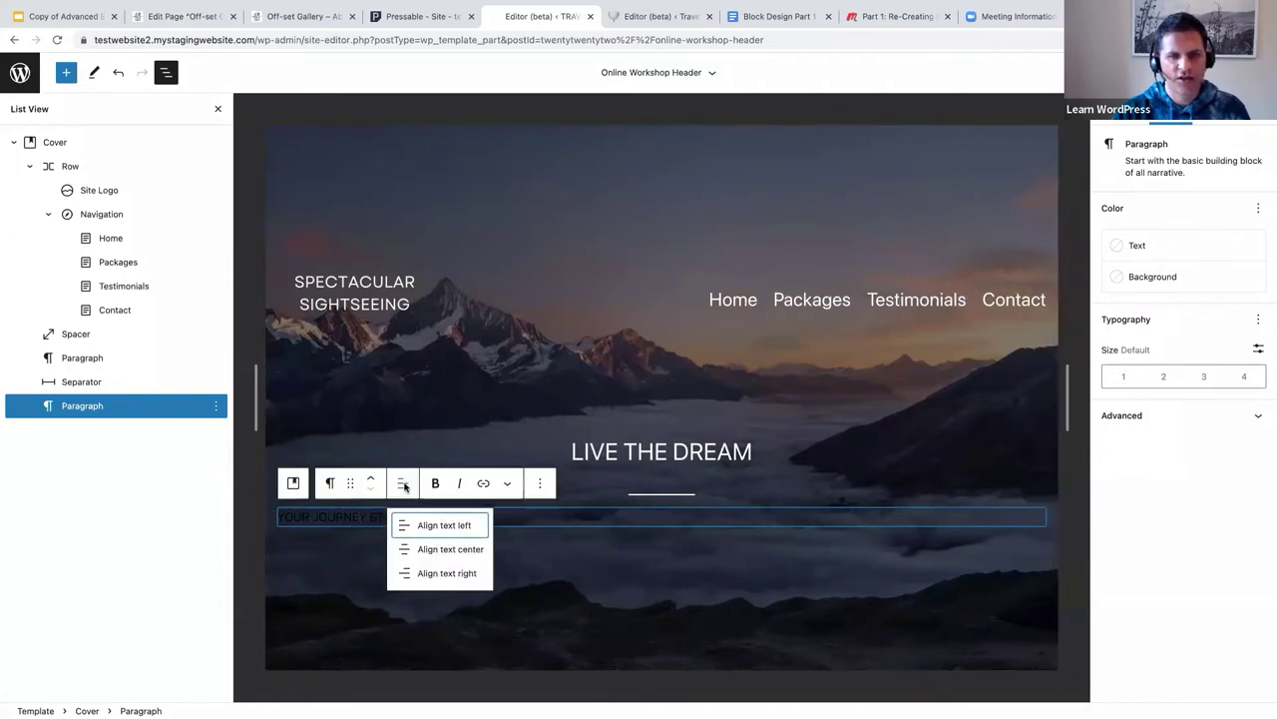
left_click(442, 548)
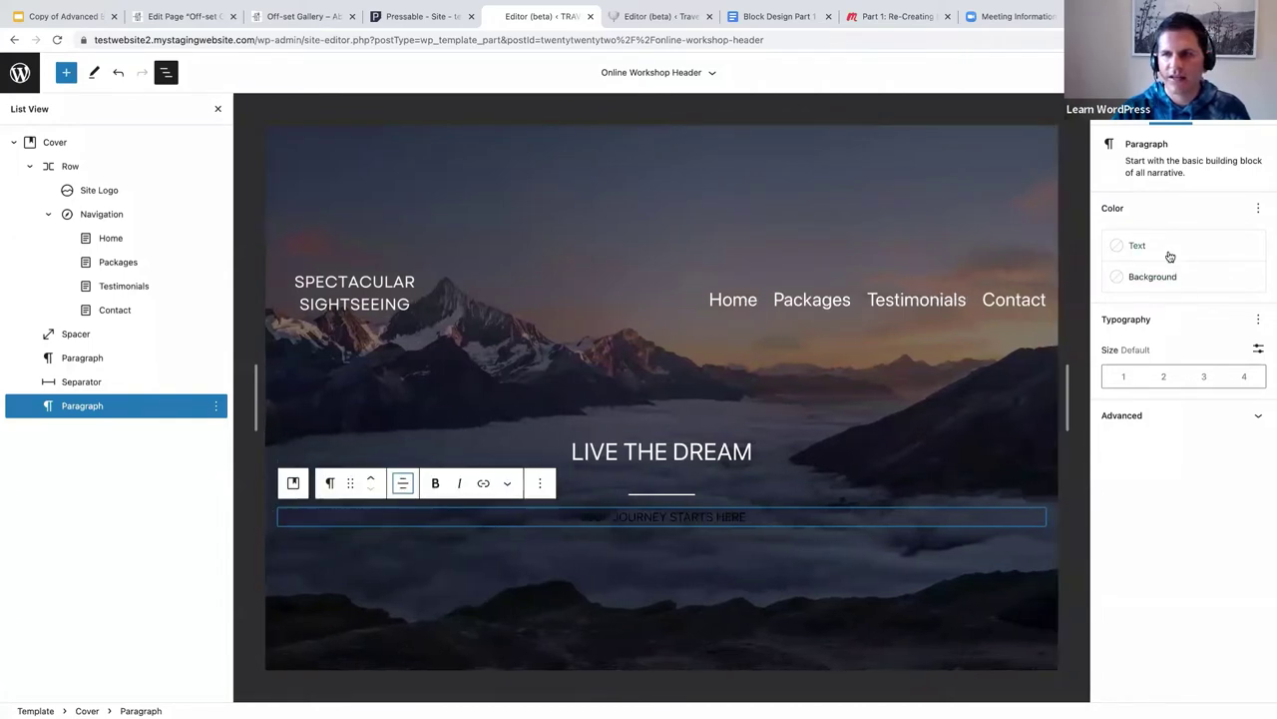
left_click(1138, 247)
left_click(936, 317)
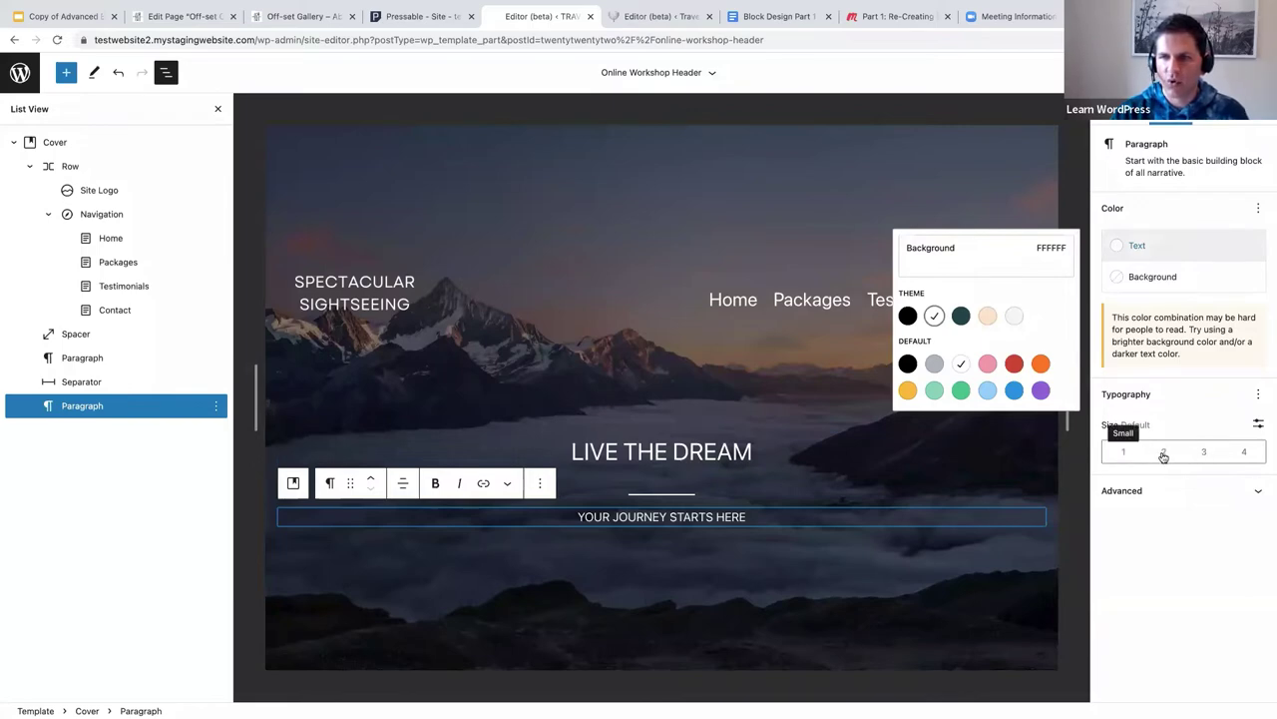
Give the "YOUR JOURNEY STARTS HERE" paragraph a custom font size of 60 px.
left_click(1258, 426)
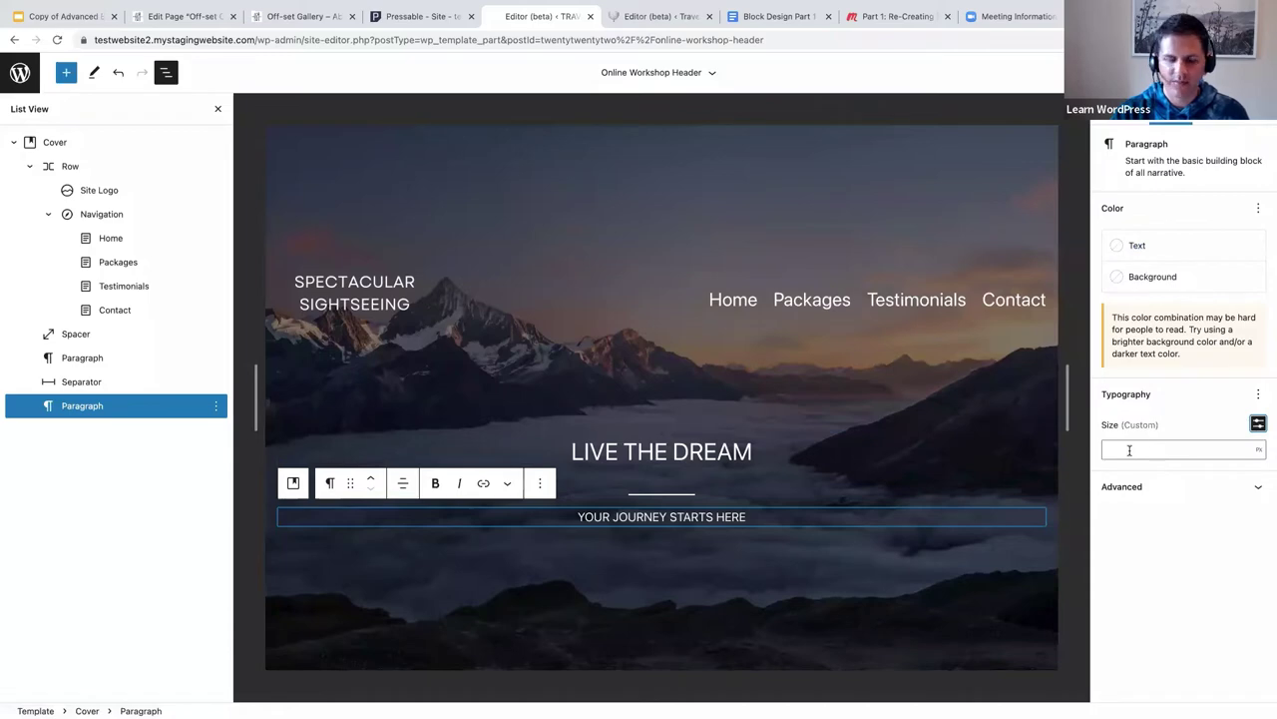
left_click(1130, 449)
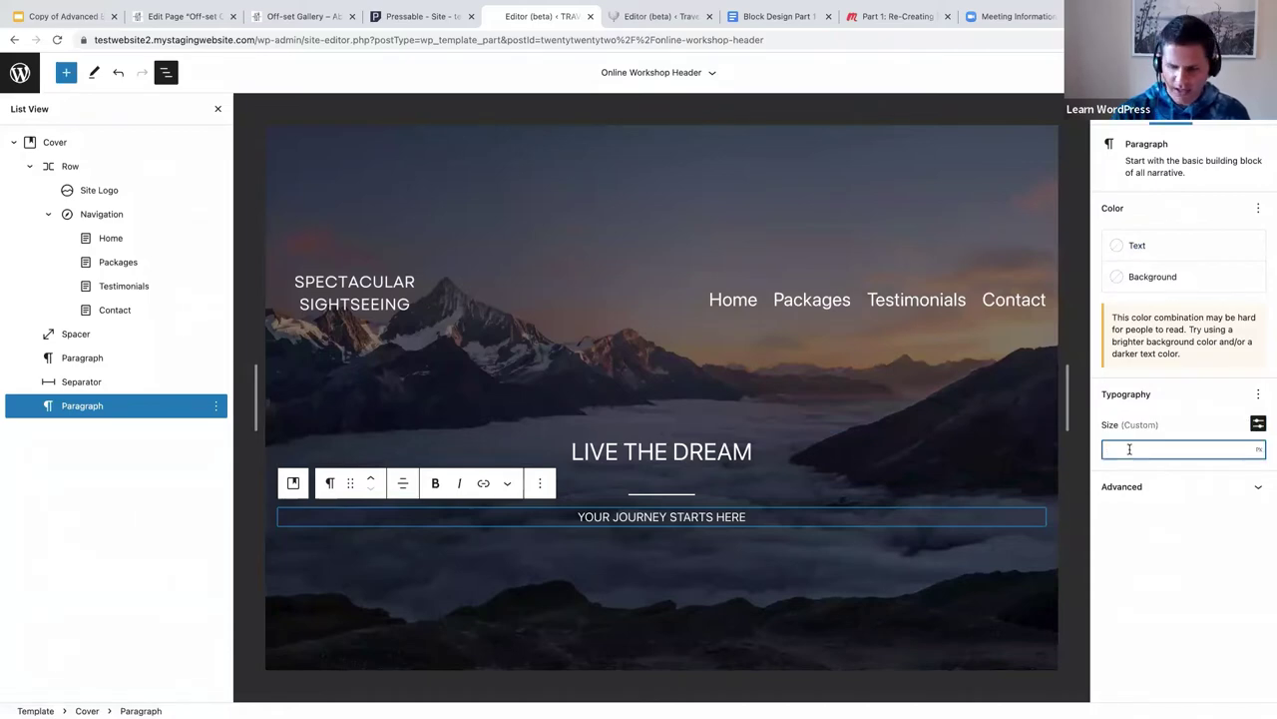
type("60")
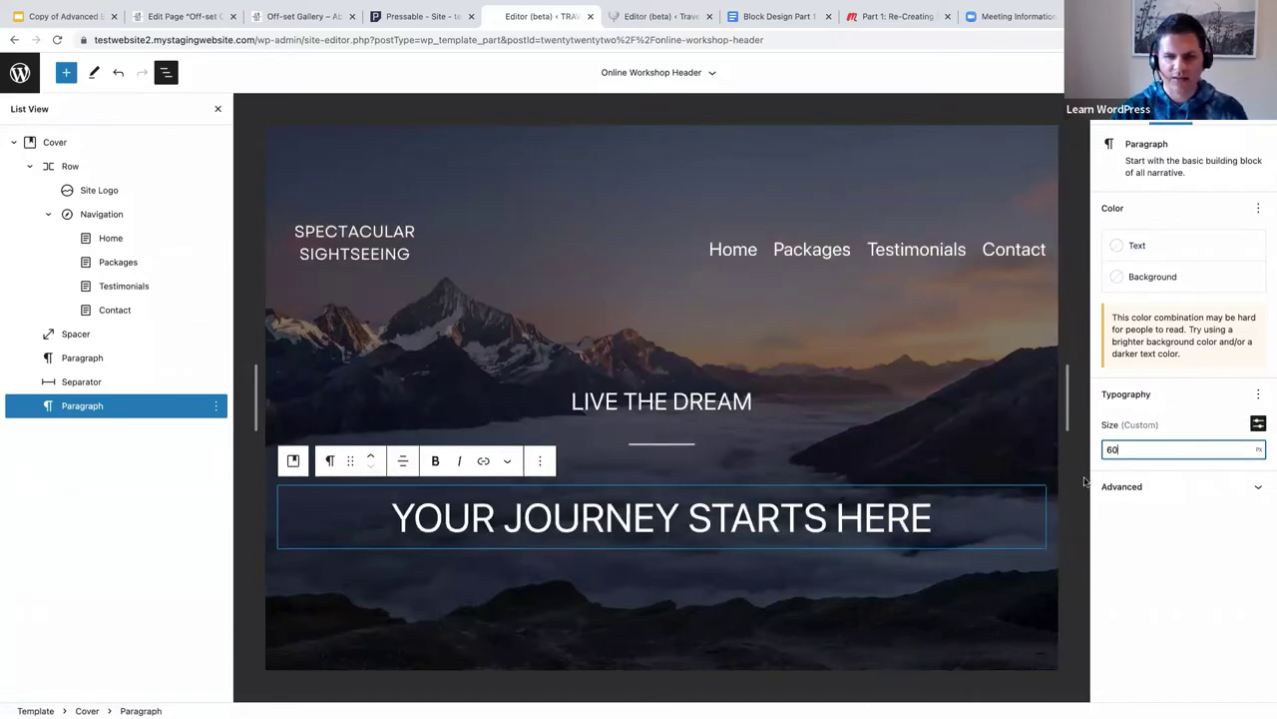
Insert a Buttons block directly below the "YOUR JOURNEY STARTS HERE" paragraph.
left_click(955, 515)
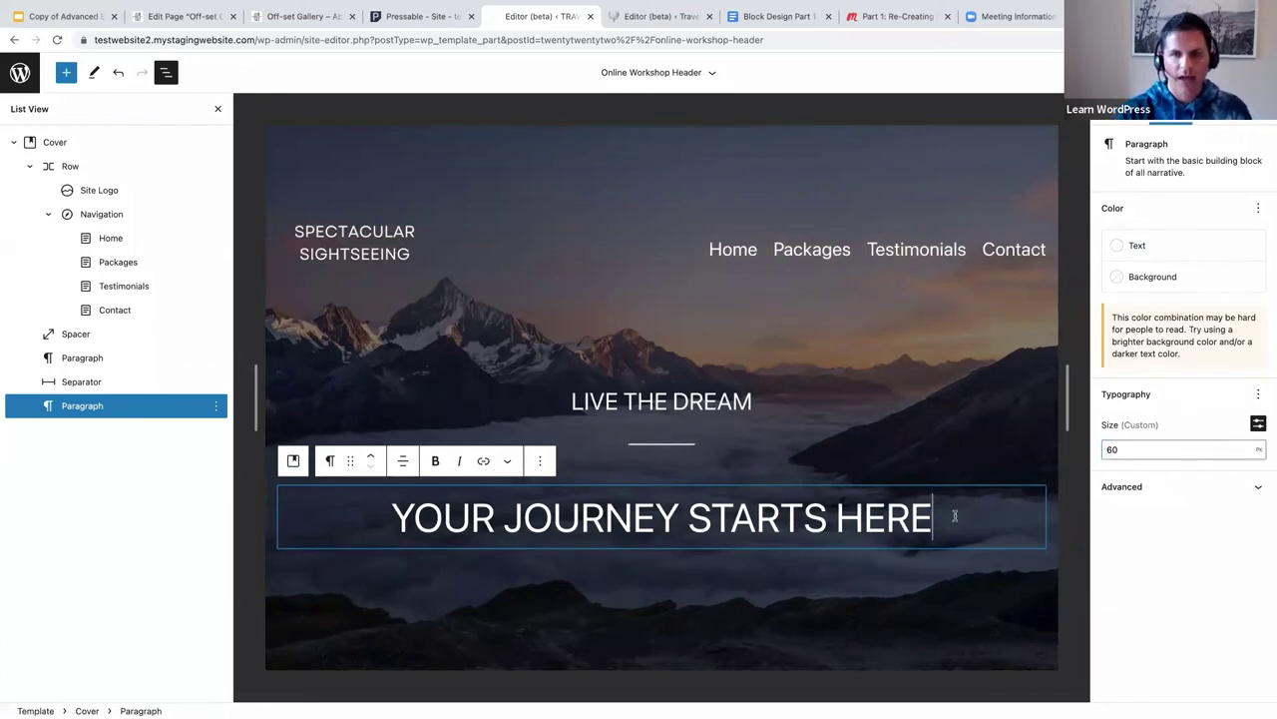
key("Return")
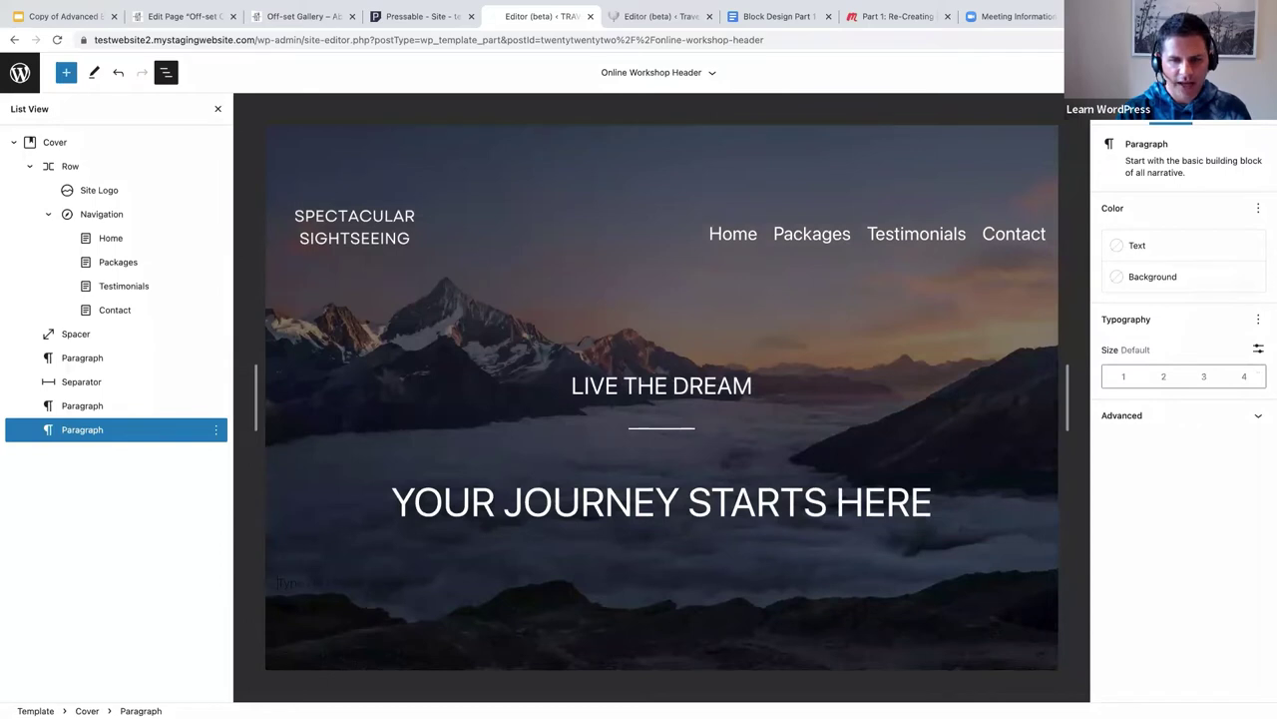
type("/")
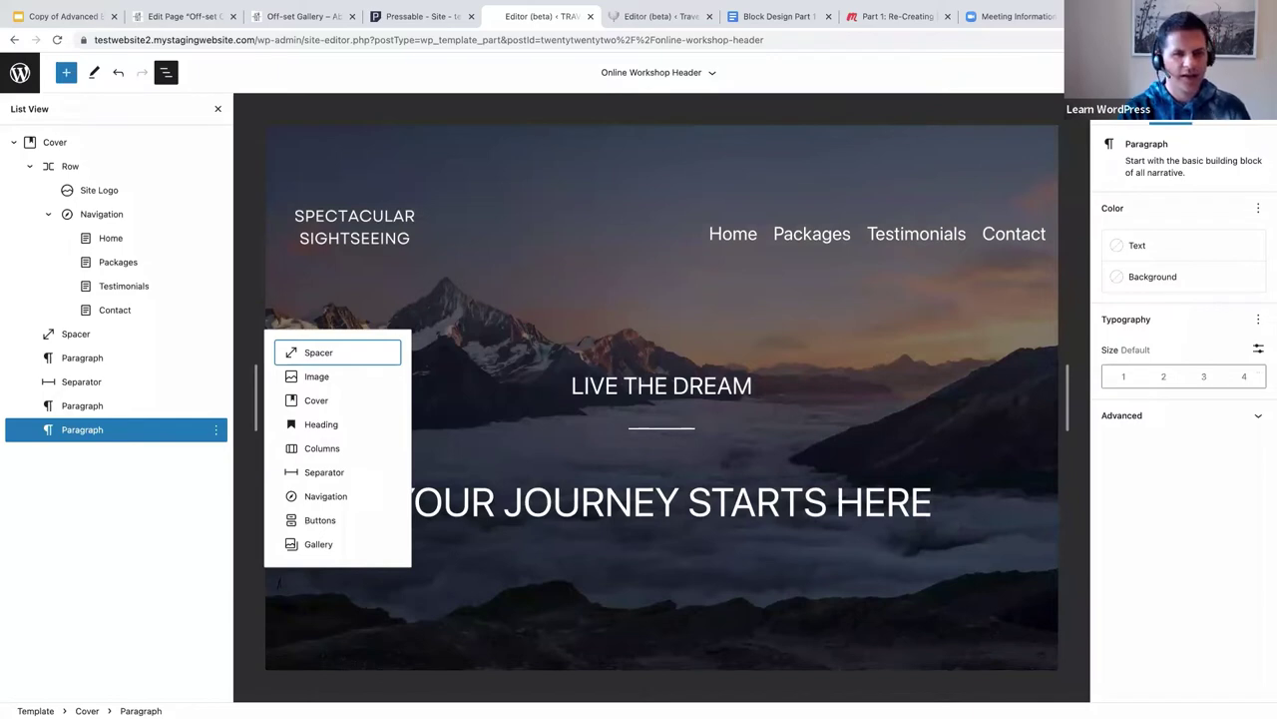
type("but")
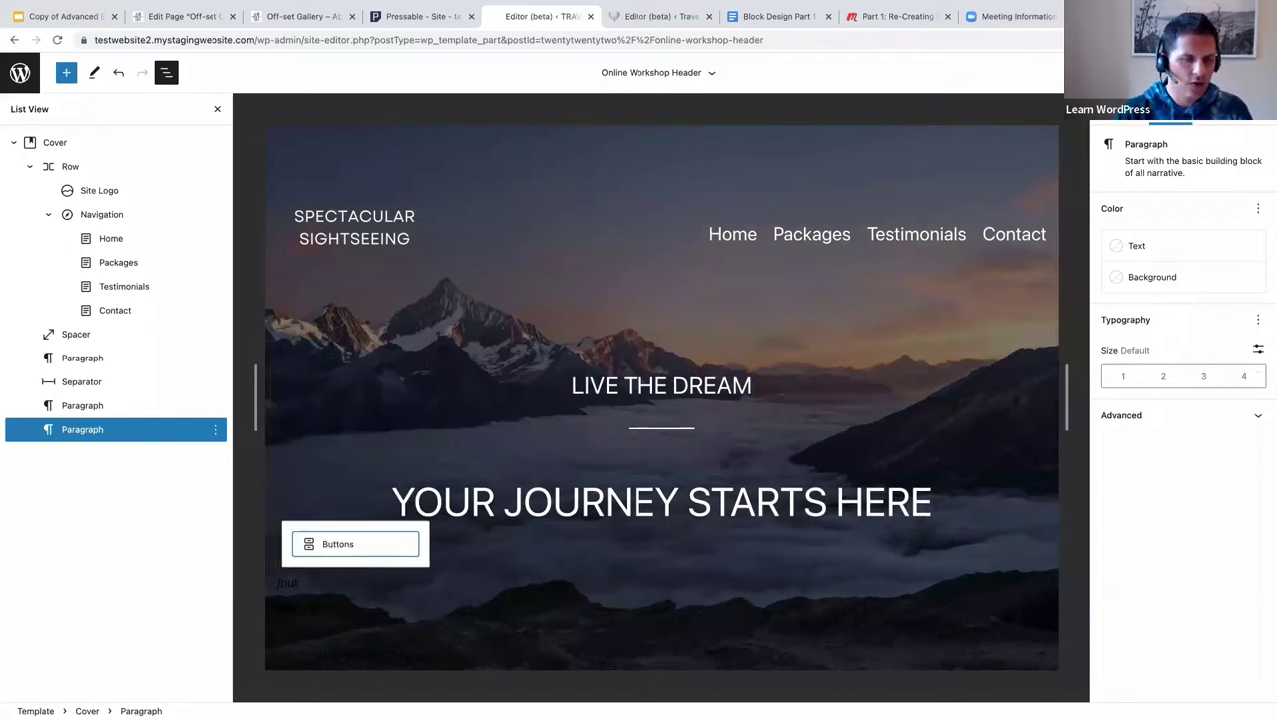
left_click(339, 545)
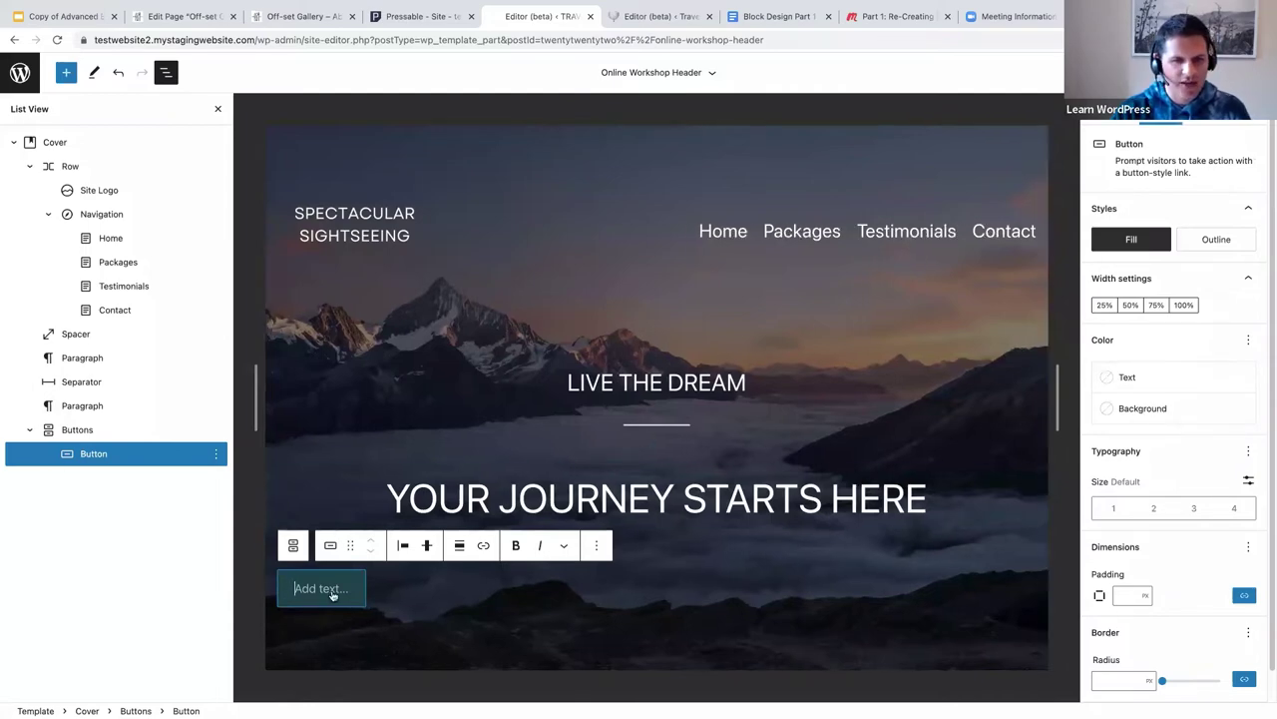
Align the new button to the centre and label it "LEARN MORE".
left_click(462, 547)
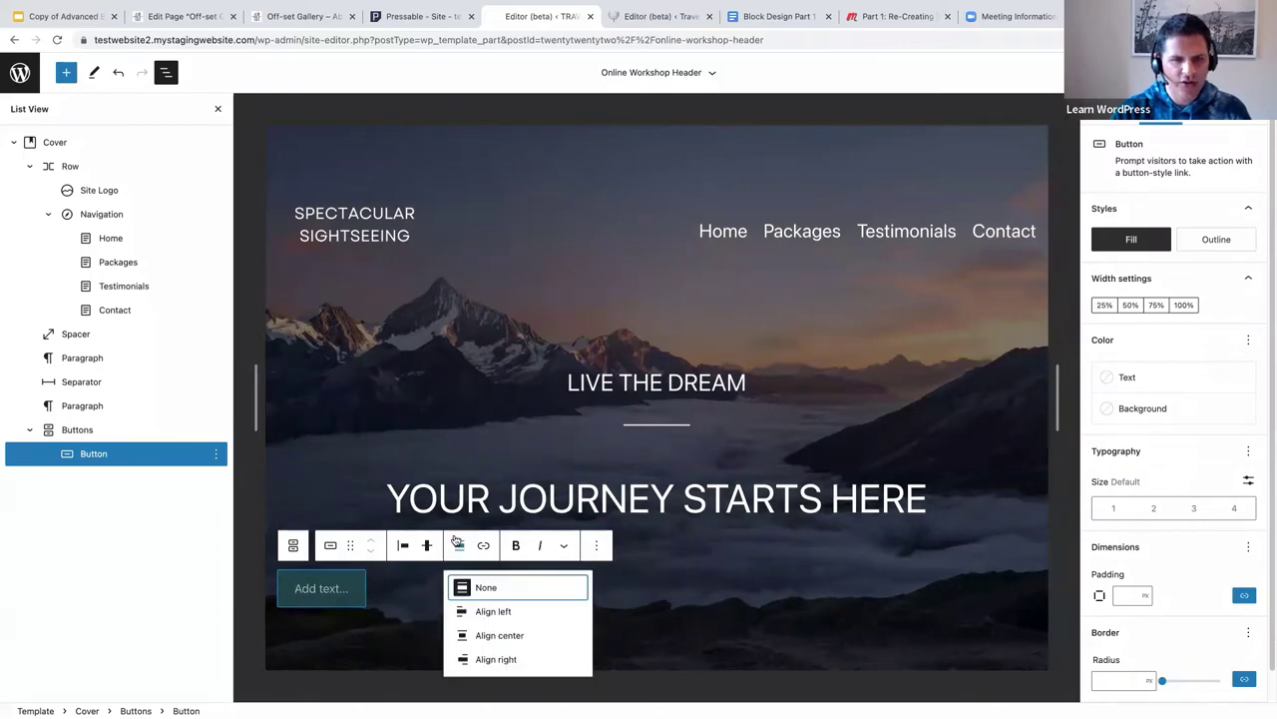
left_click(494, 635)
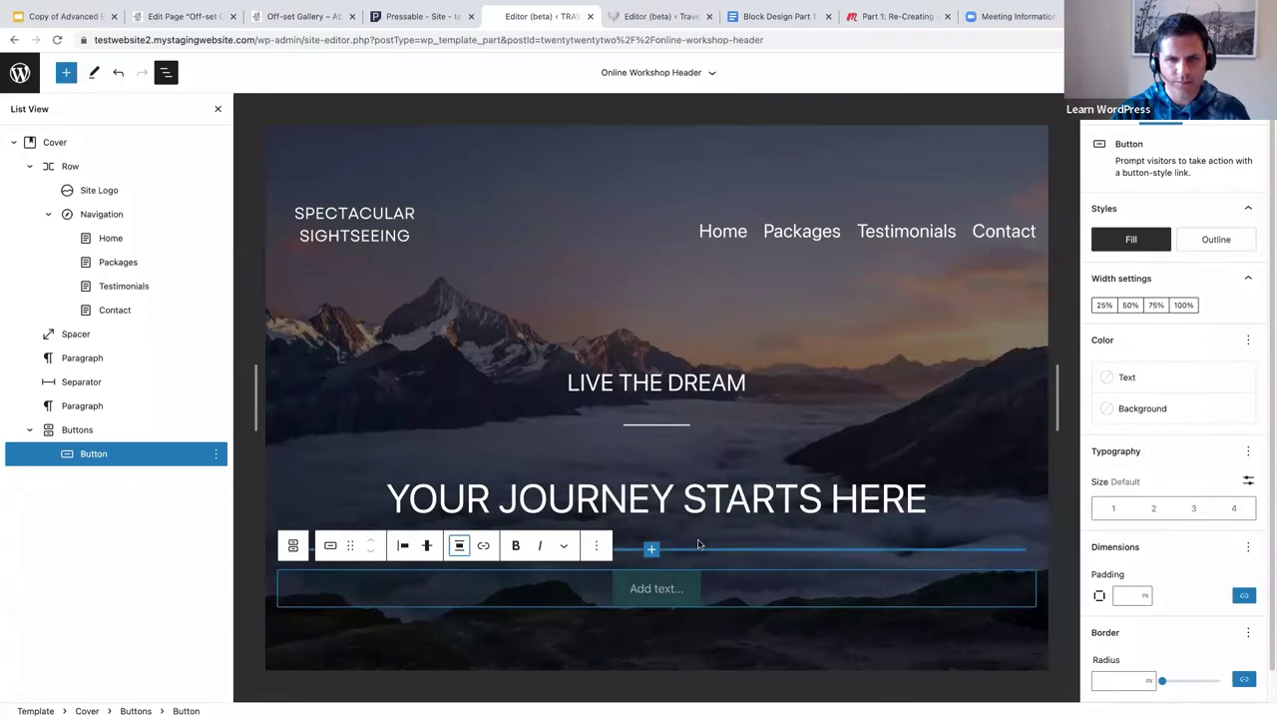
left_click(654, 589)
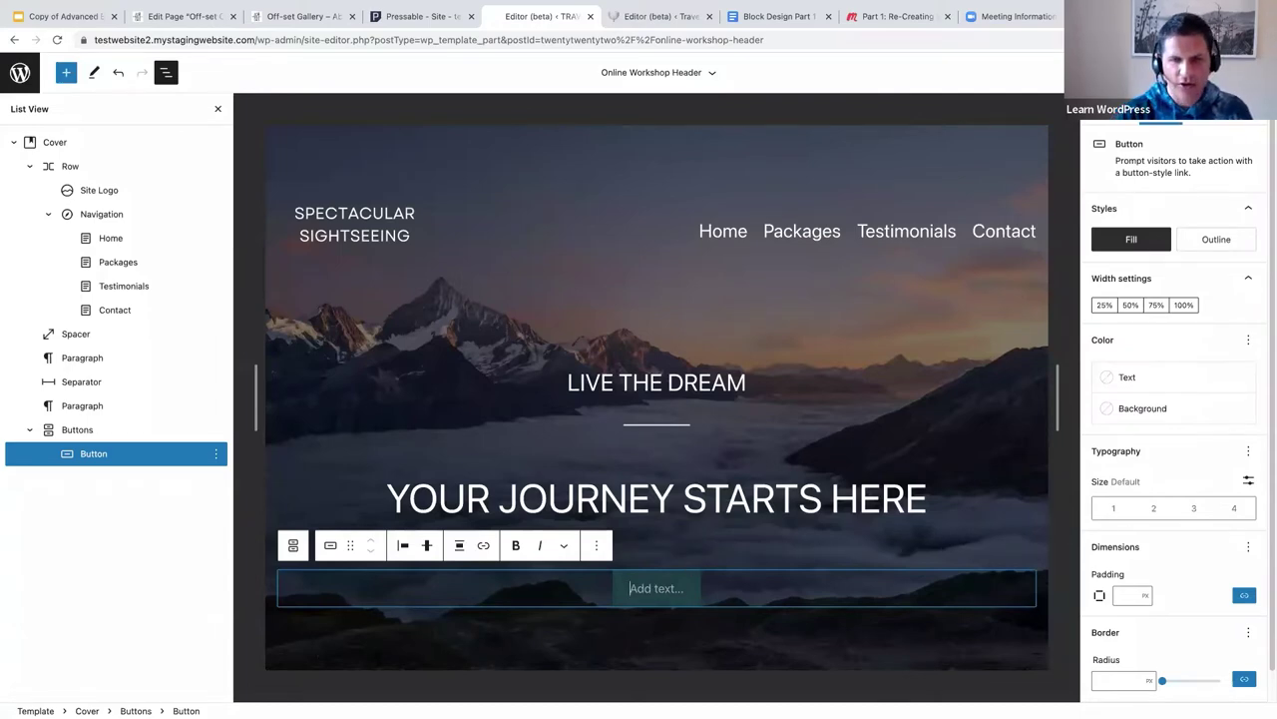
type("LEARN MORE")
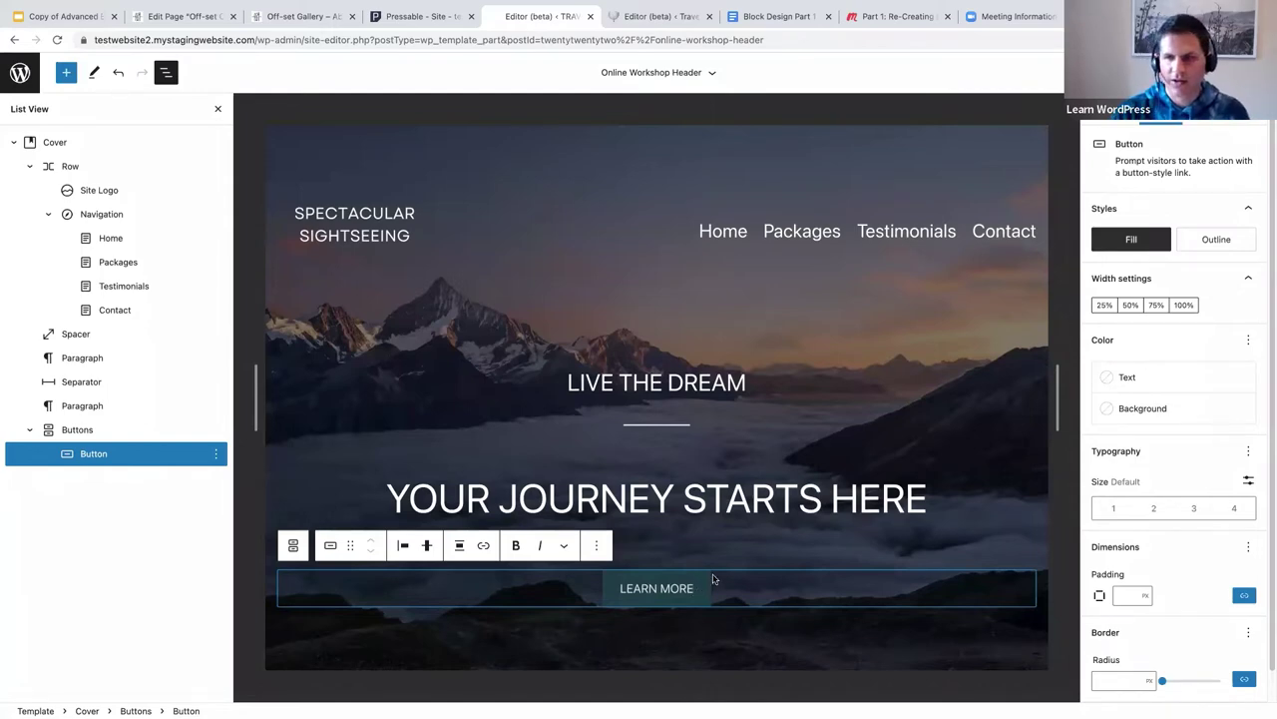
Colour the "LEARN MORE" button with the theme's black text (000000) on the theme's white background (FFFFFF).
left_click(1138, 380)
left_click(897, 447)
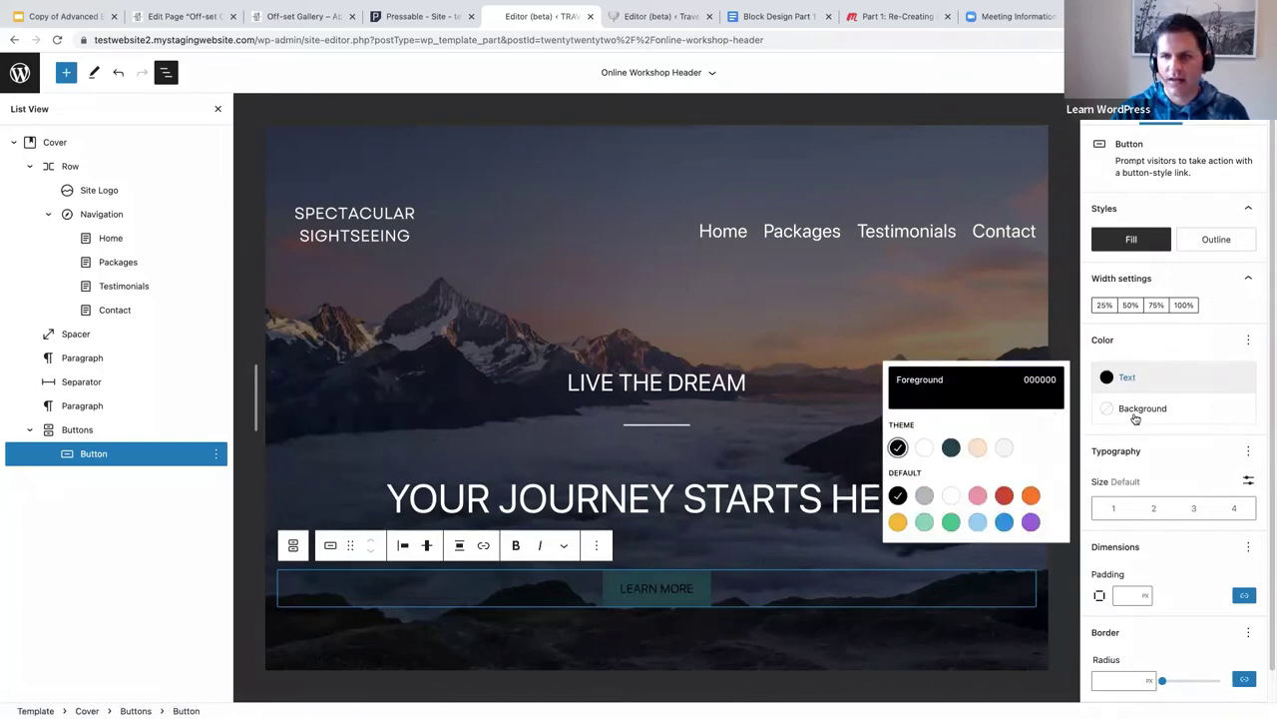
left_click(1134, 413)
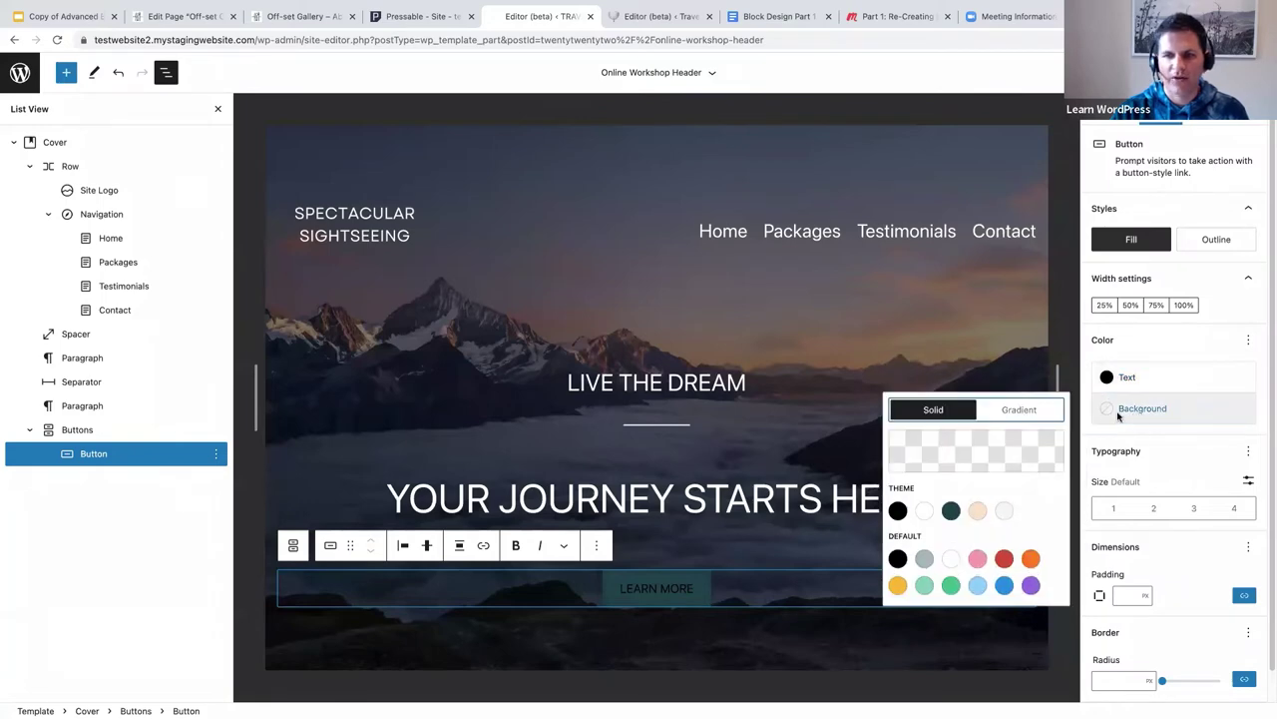
left_click(924, 511)
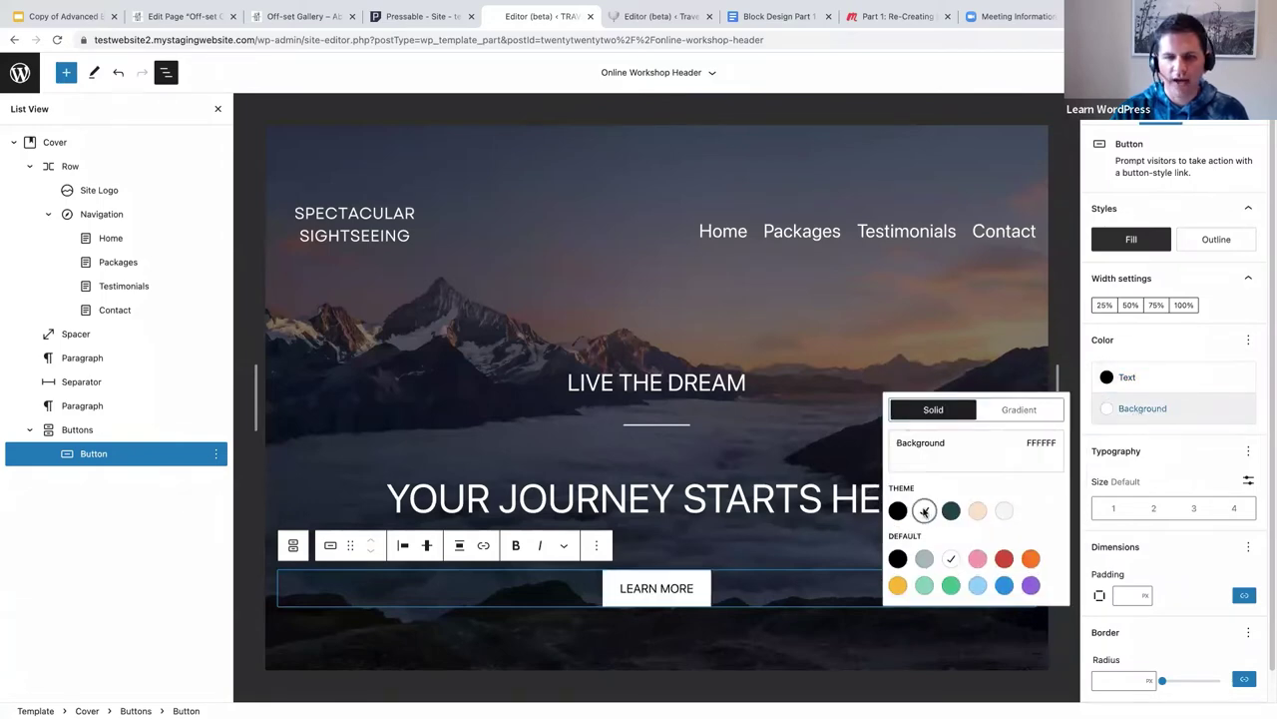
Make the whole "LEARN MORE" button label bold.
left_click(689, 590)
left_click_drag(693, 590, 620, 591)
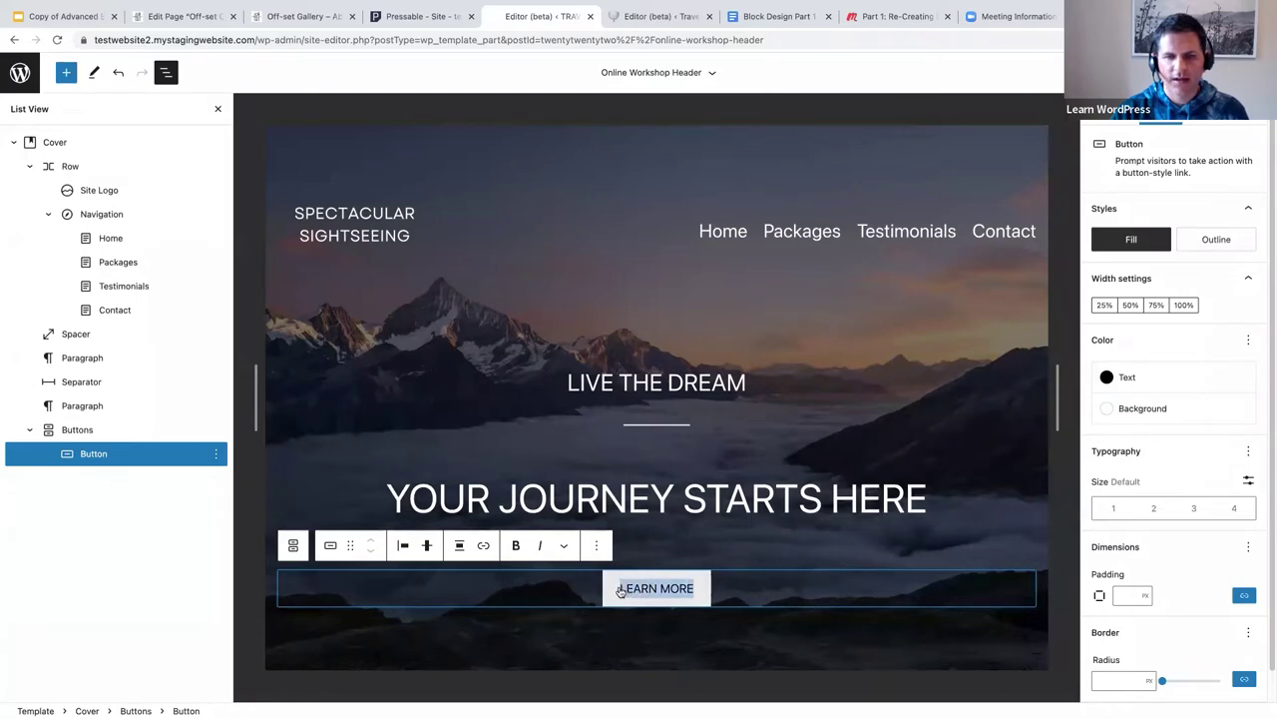
left_click(517, 548)
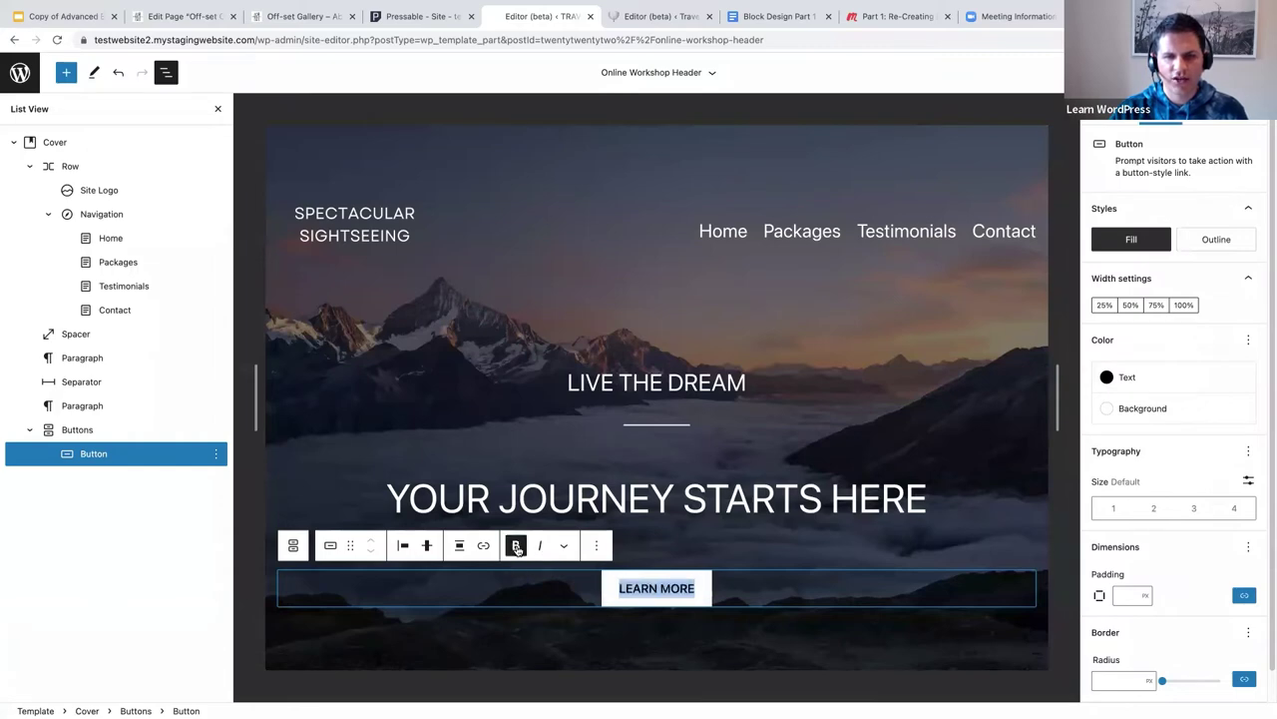
left_click(706, 592)
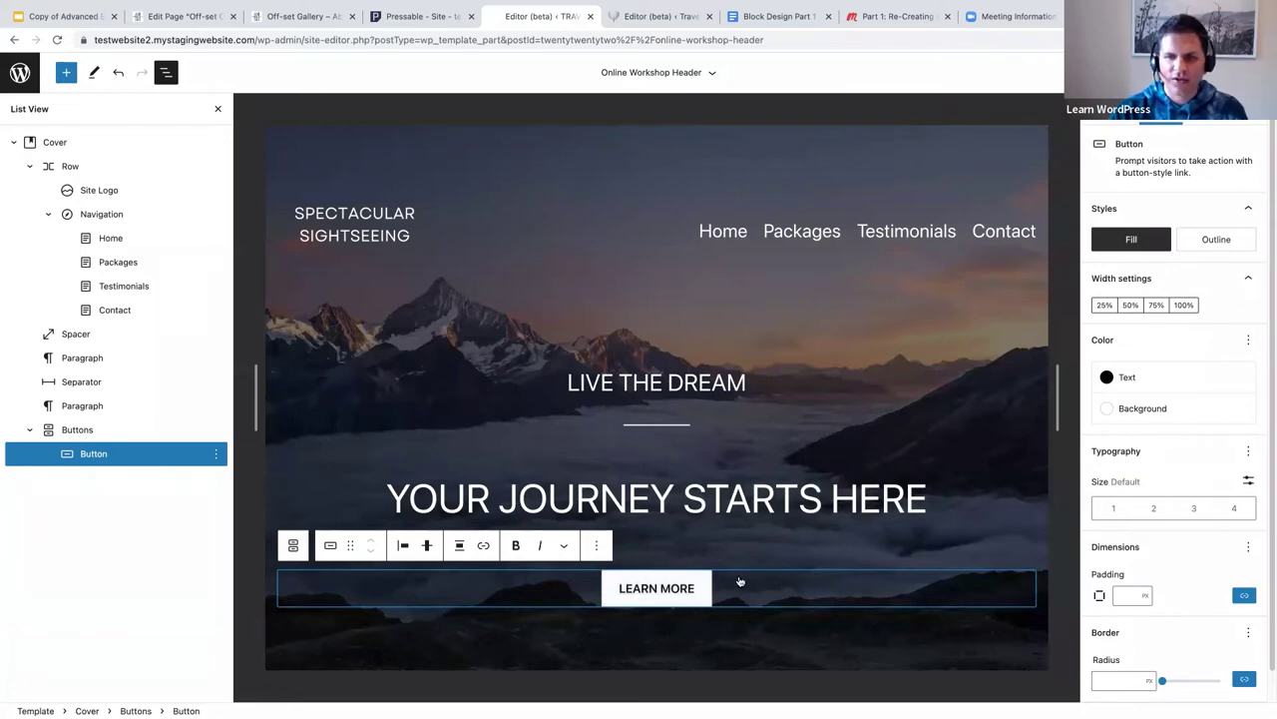
Round the "LEARN MORE" button's corners with a border radius of 100 px.
scroll(1270, 481, "down", 1)
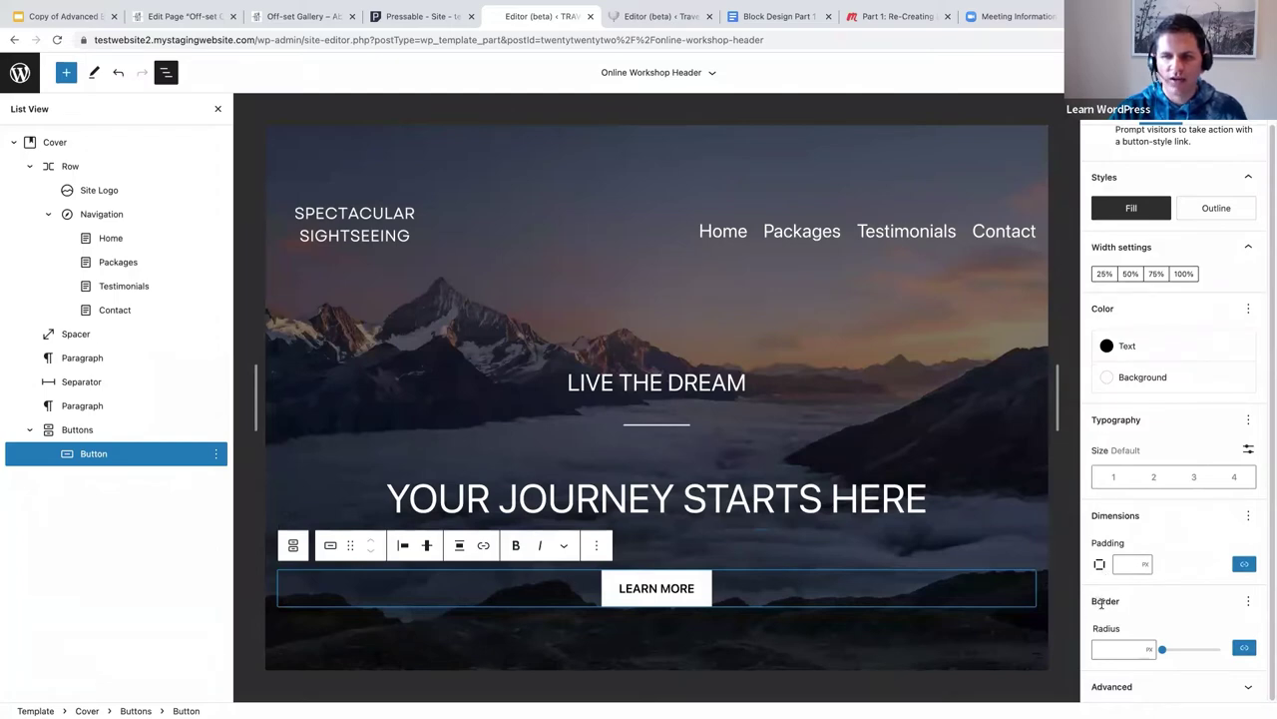
left_click(1109, 650)
type("100")
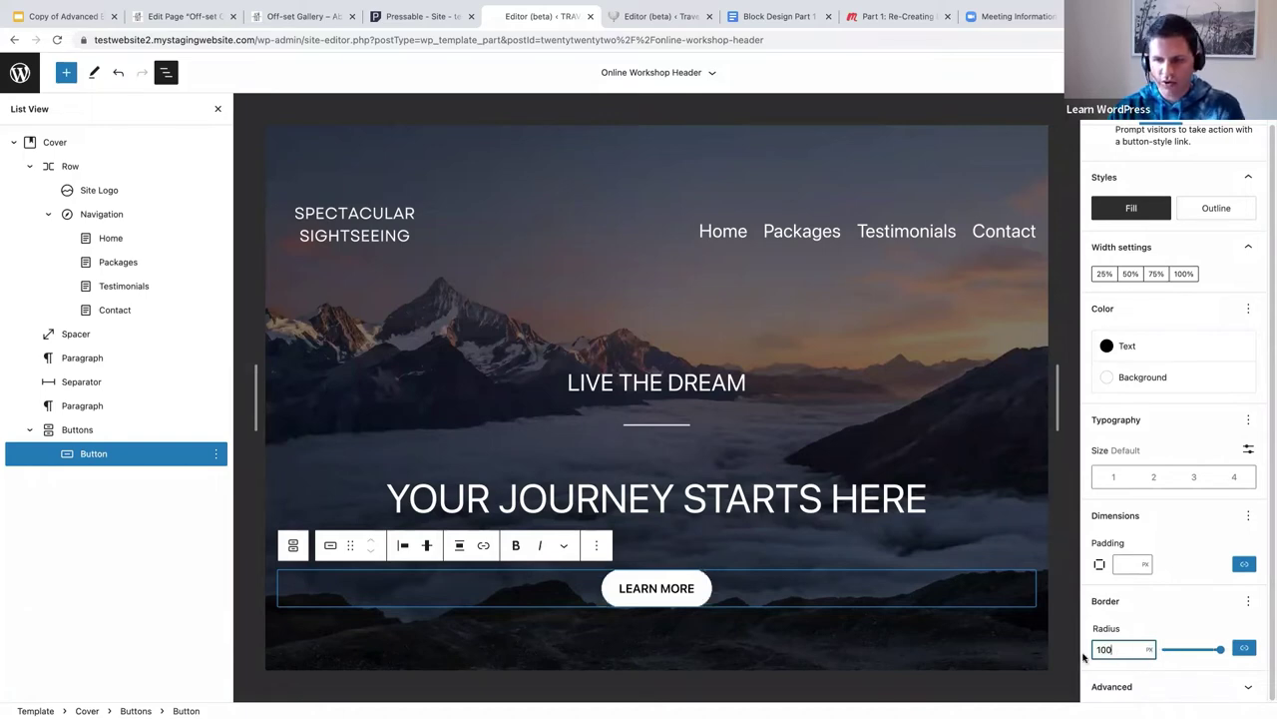
left_click_drag(1109, 650, 1227, 651)
key("BackSpace")
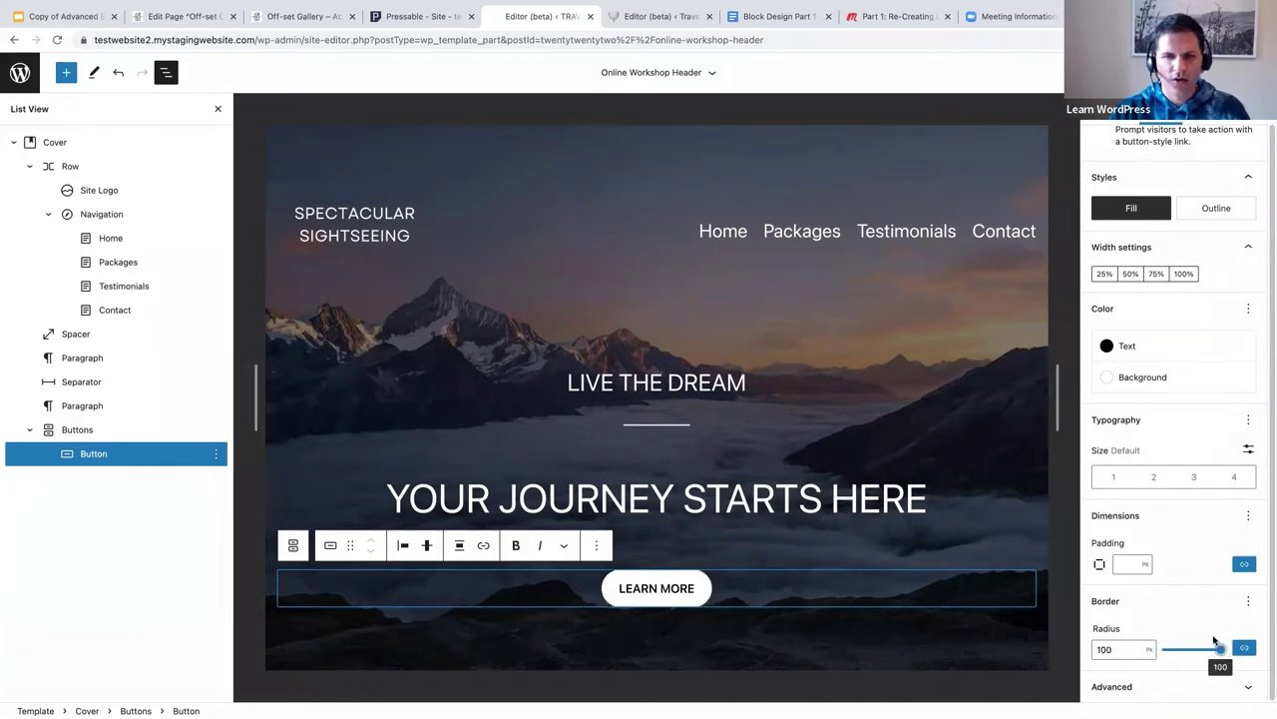
Link the "LEARN MORE" button to the placeholder address "x".
triple_click(643, 588)
left_click(642, 587)
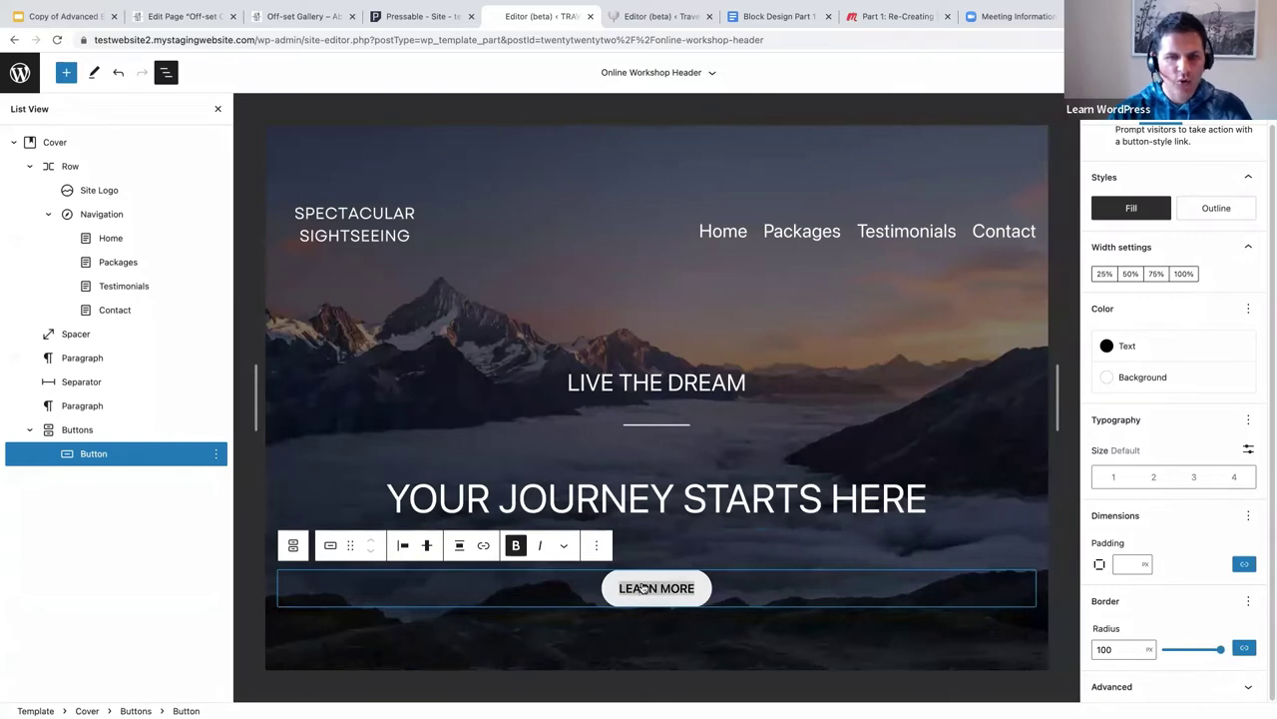
left_click(485, 550)
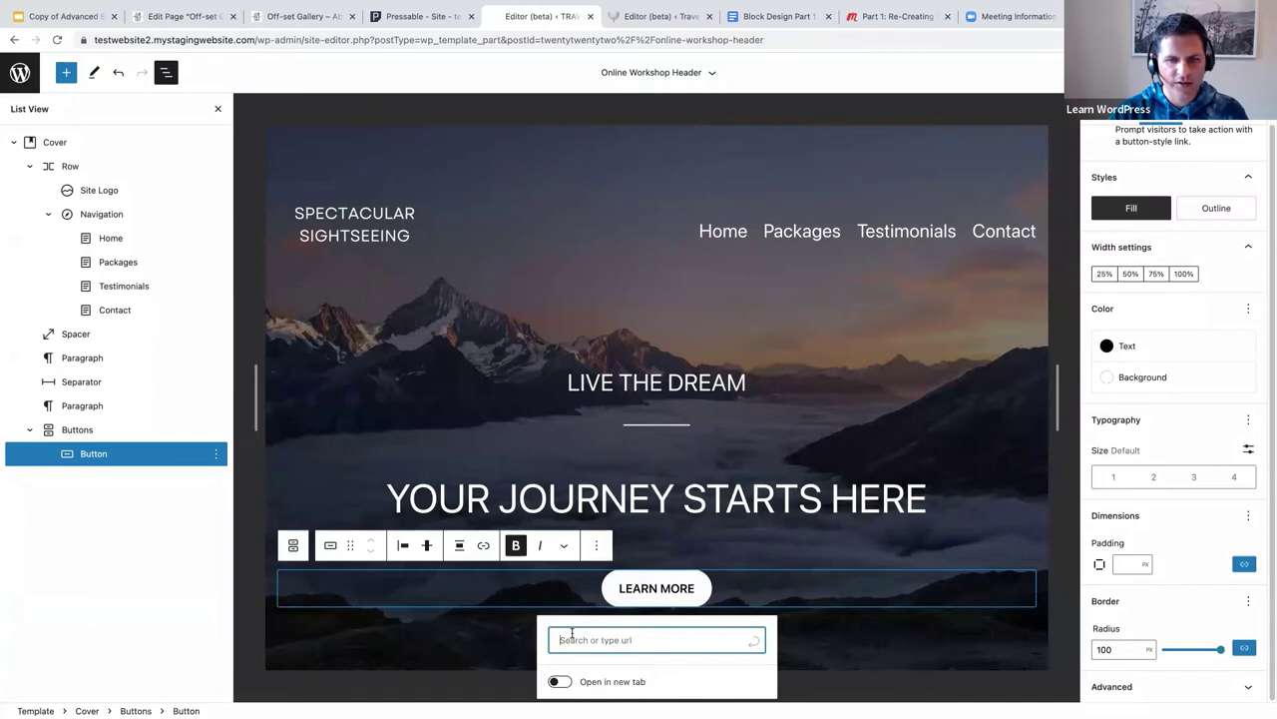
type("x")
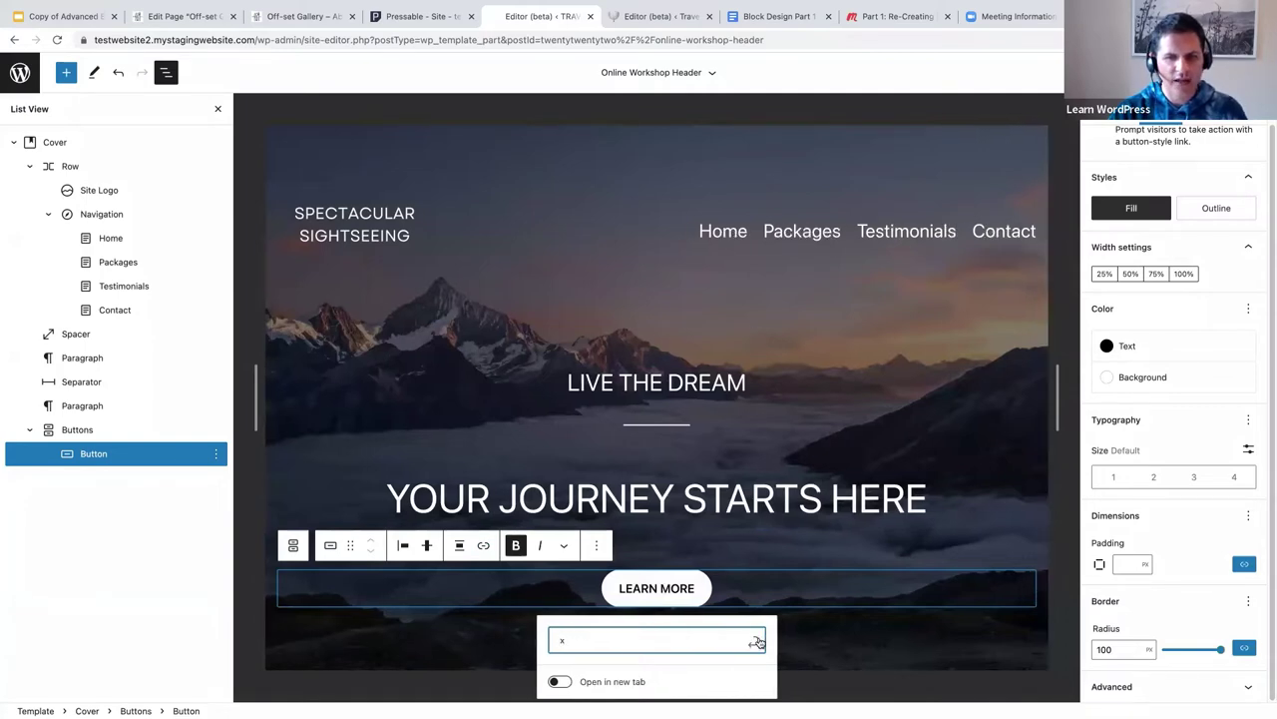
left_click(758, 640)
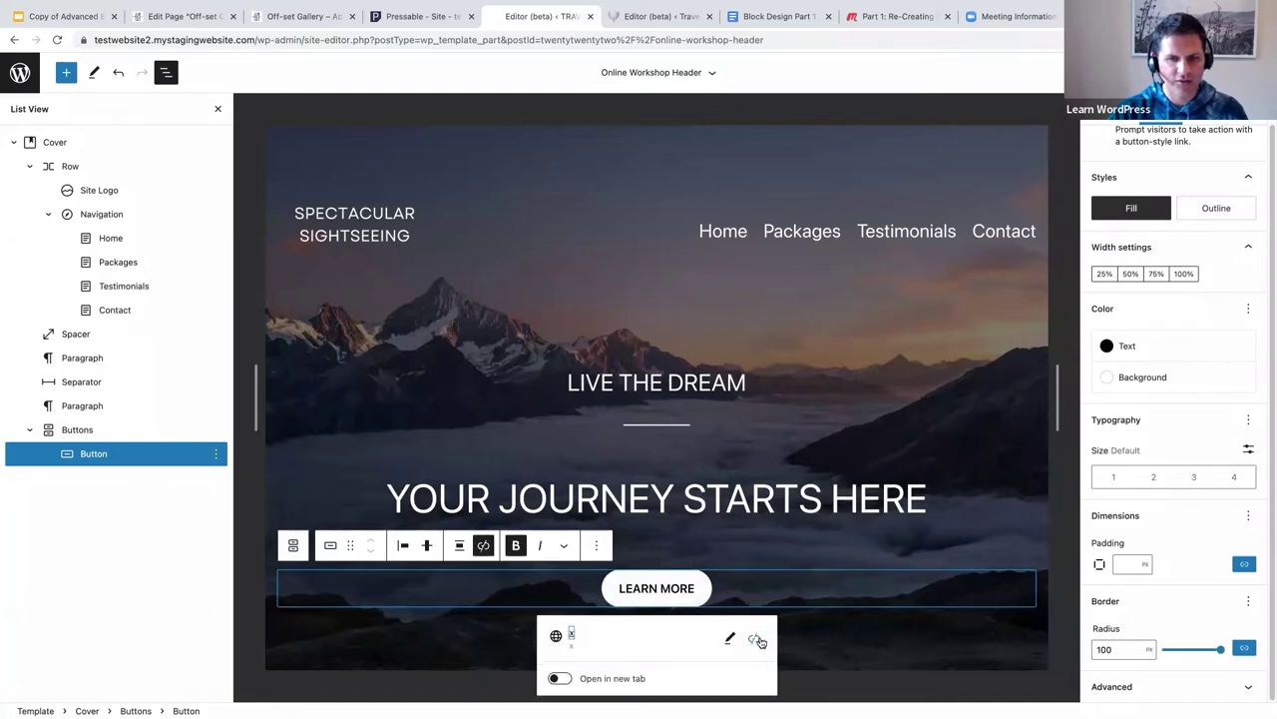
left_click(968, 451)
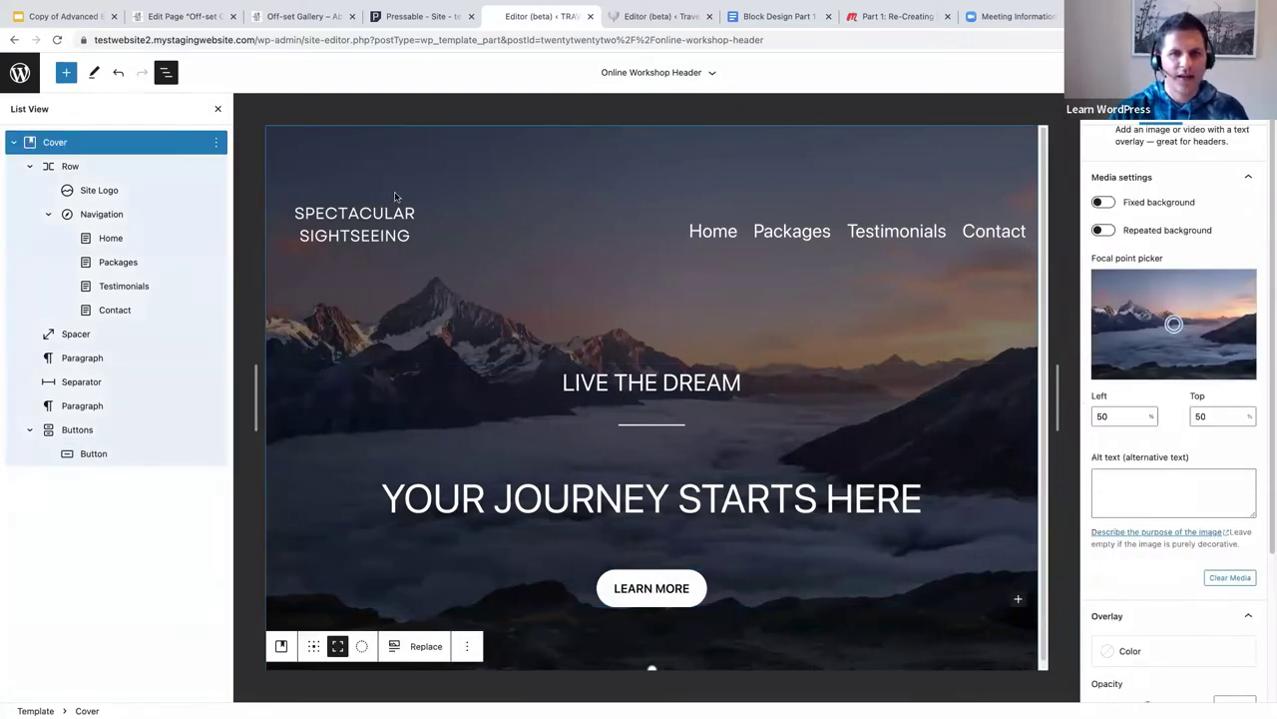
Increase the height of the spacer above the "LIVE THE DREAM" tagline to about 193 px.
left_click(666, 312)
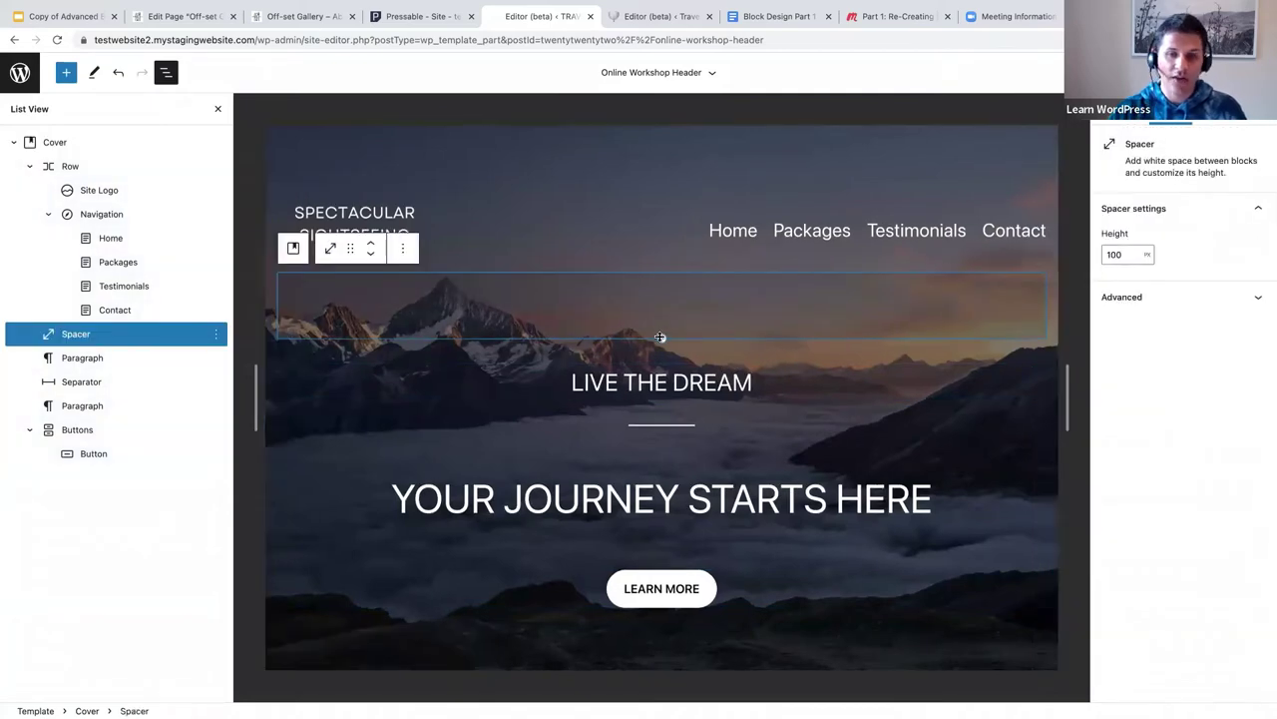
left_click_drag(662, 338, 668, 402)
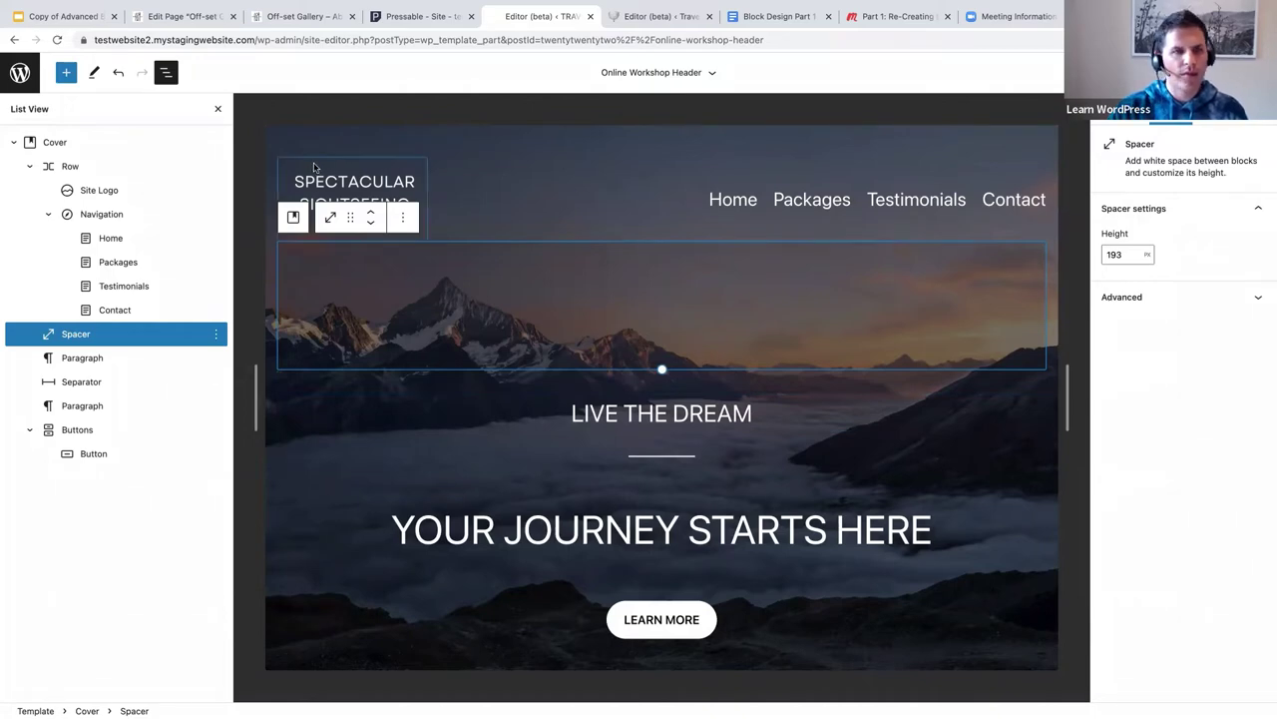
Set the padding of the row holding the logo and navigation to 10 px on all sides.
left_click(71, 167)
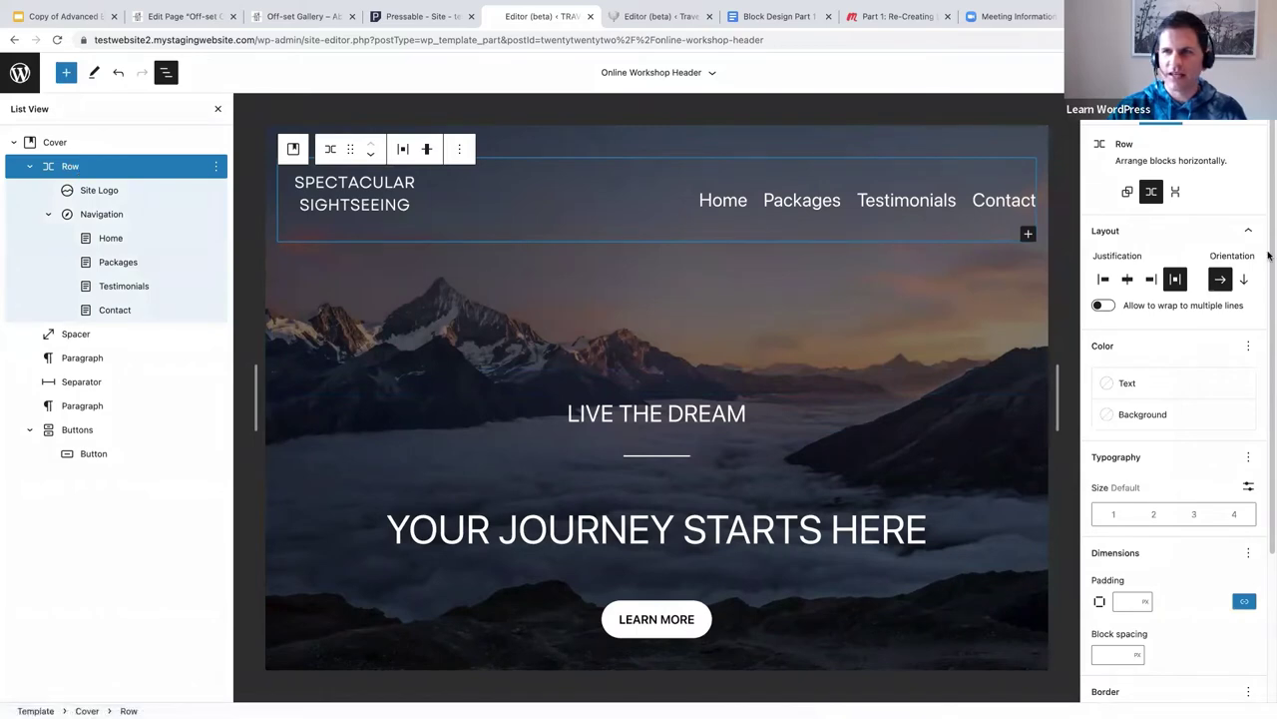
scroll(1268, 315, "down", 1)
left_click_drag(1268, 316, 1268, 429)
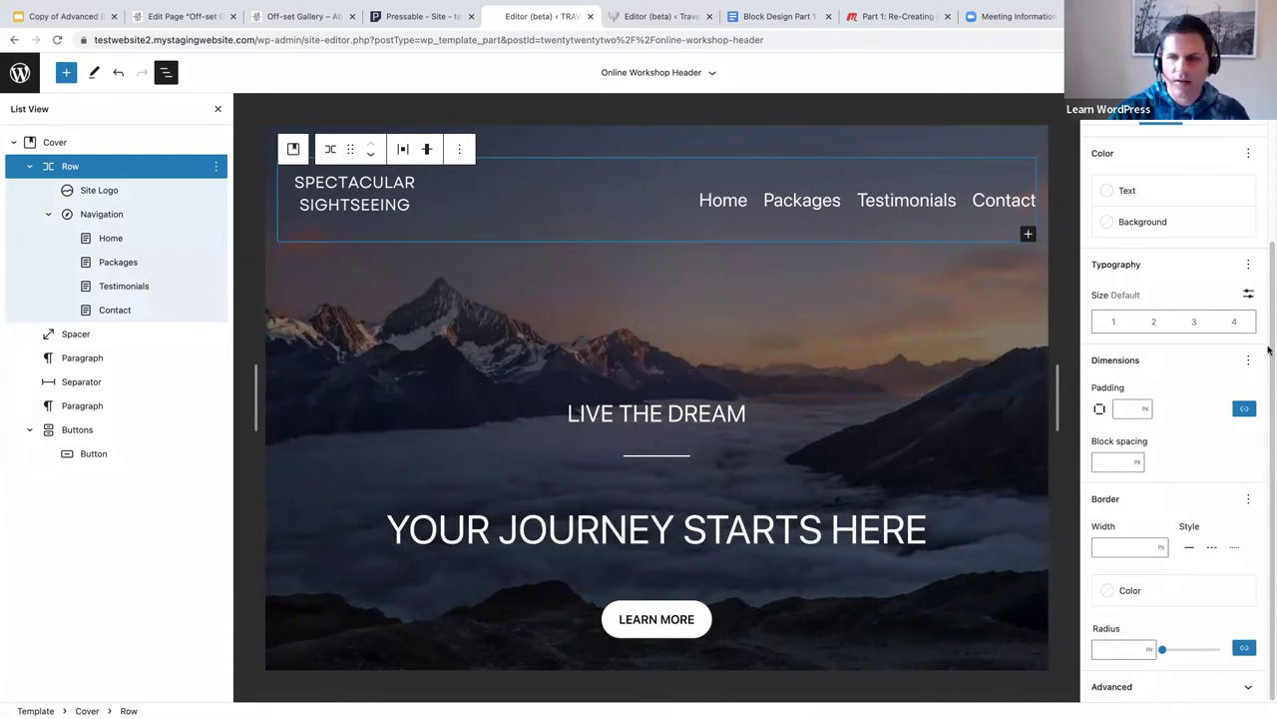
left_click(1119, 647)
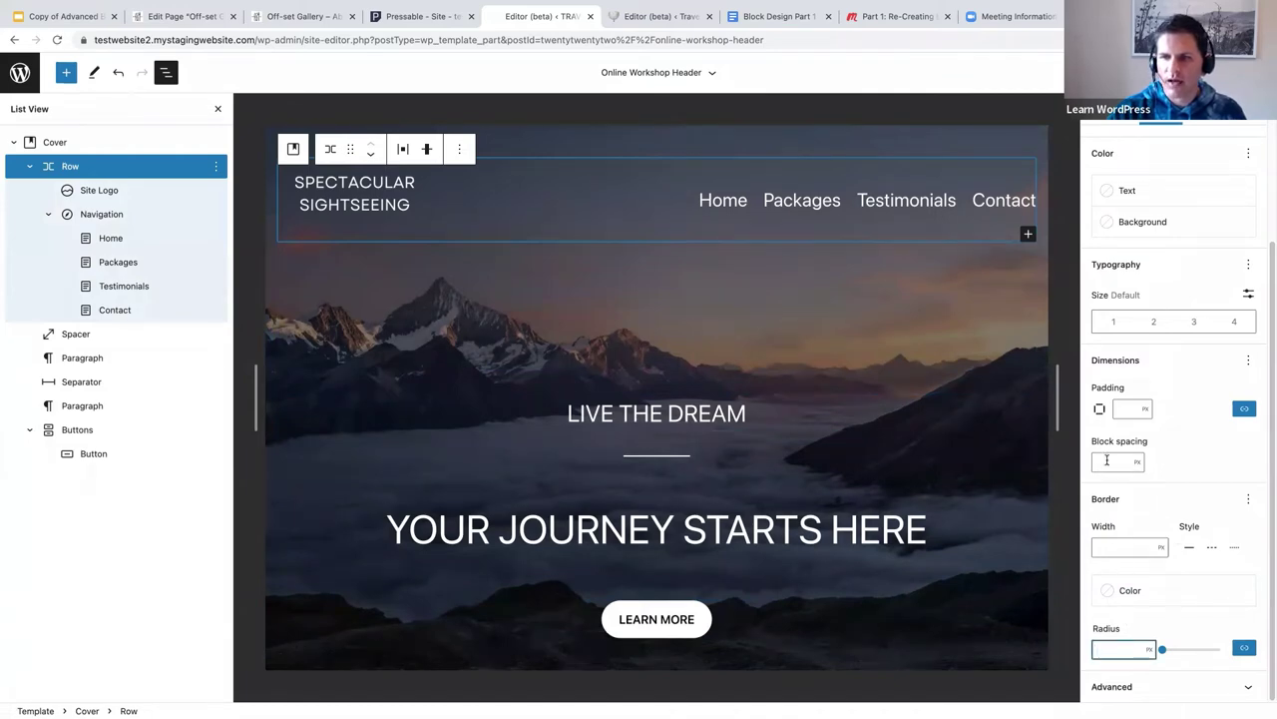
left_click(1126, 409)
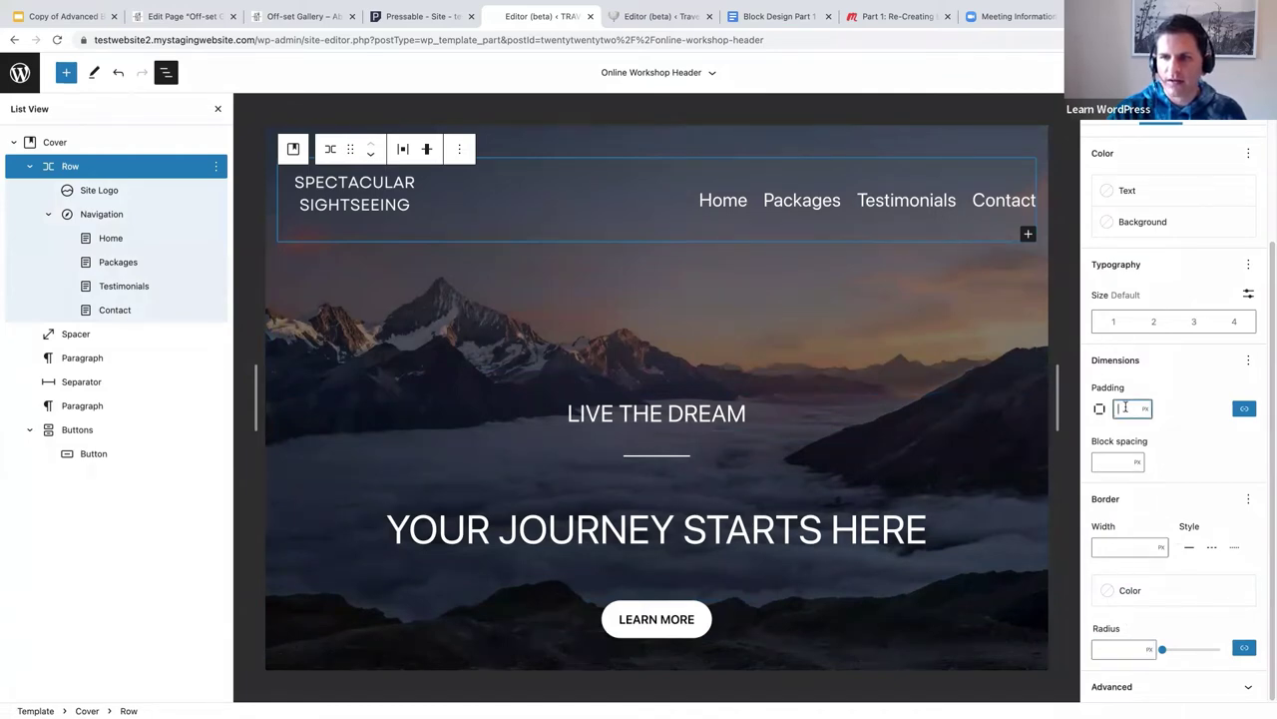
type("10")
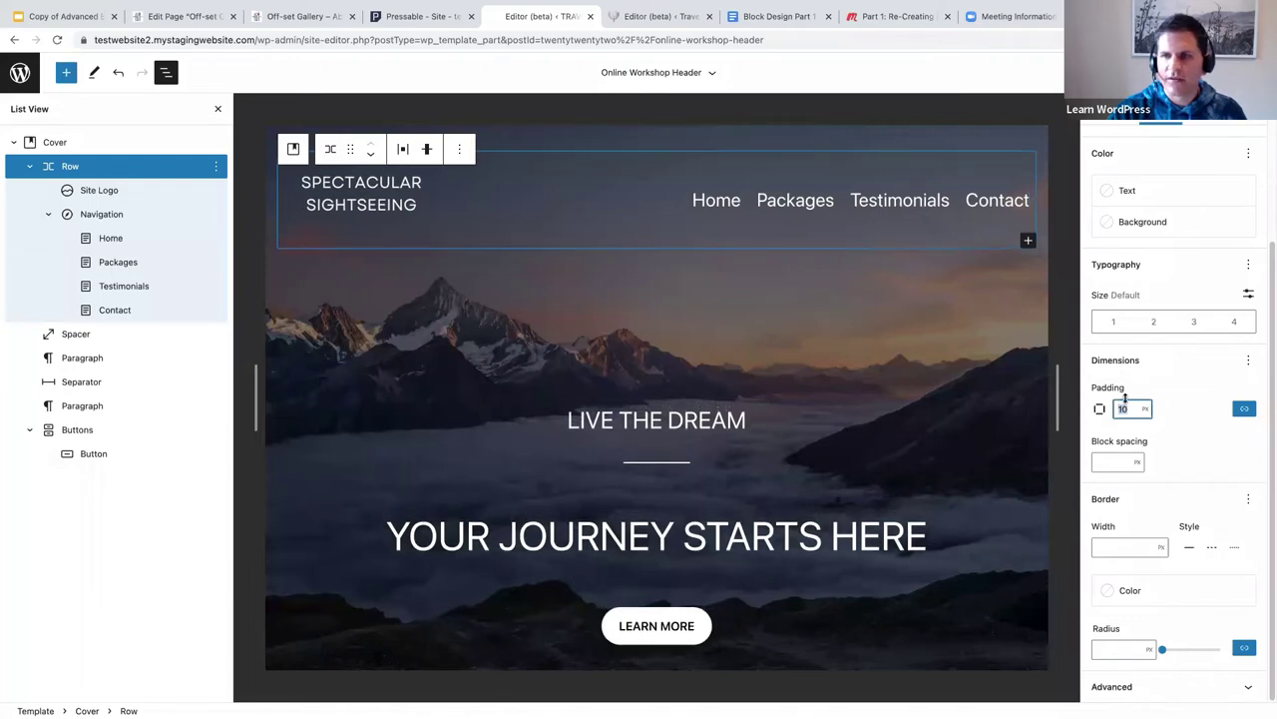
Try out slightly different padding values on the logo and navigation row, then return it to 10 px.
key("Up")
key("Up")
key("Up")
key("Up")
key("Up")
key("Up")
key("Up")
key("Up")
key("Up")
key("Up")
key("Up")
key("Up")
key("Up")
key("Up")
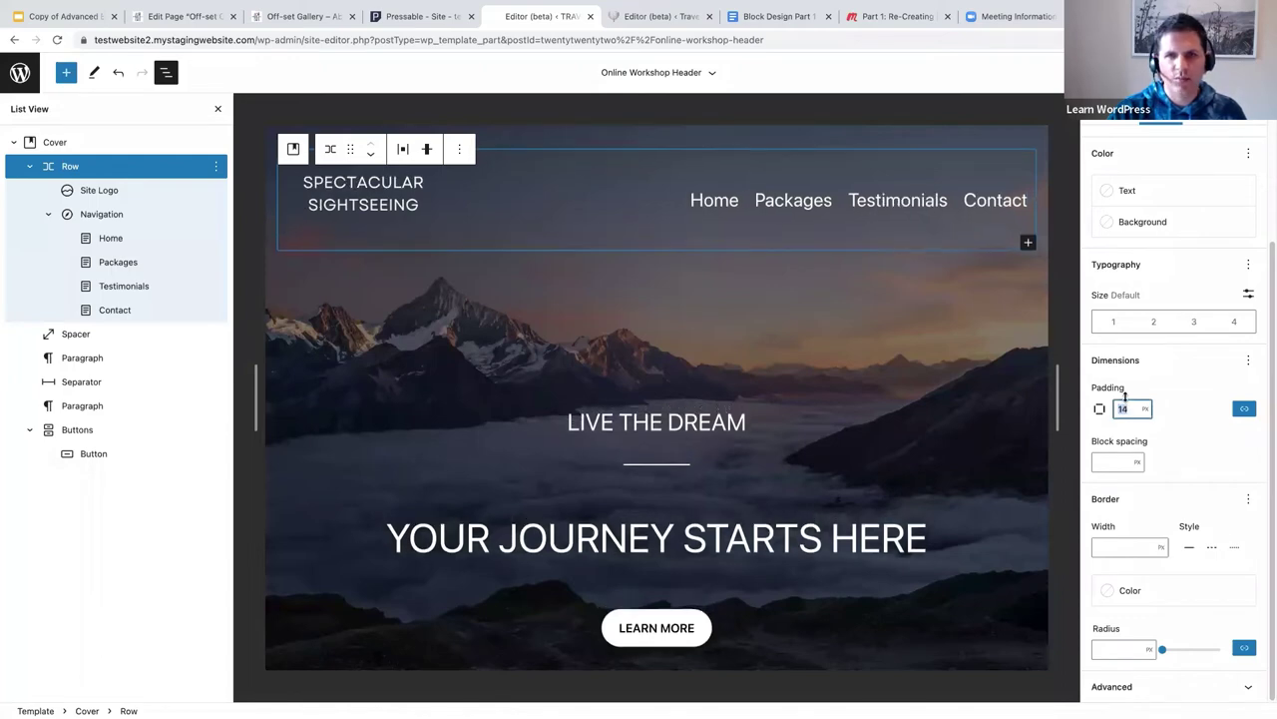
key("Down")
key("Down")
key("Down")
key("Down")
key("Down")
key("Down")
key("Down")
key("Down")
key("Down")
key("Down")
key("Down")
key("Down")
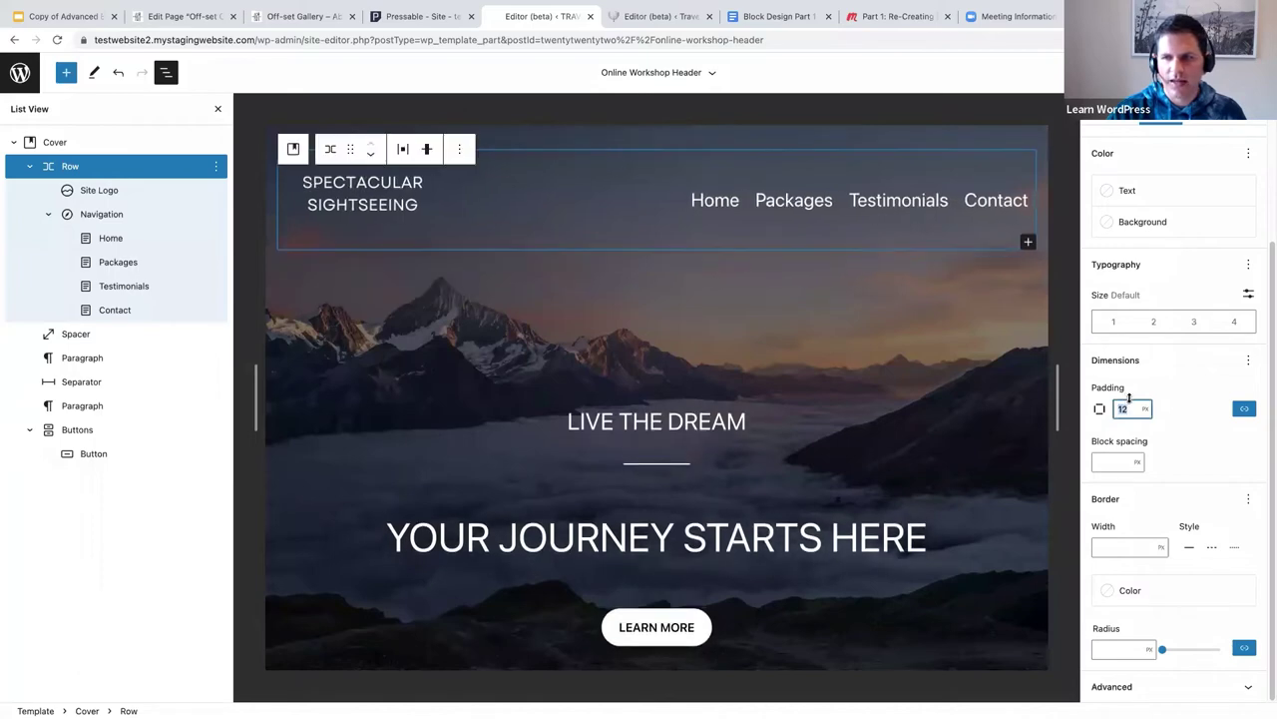
type("10")
left_click(1166, 409)
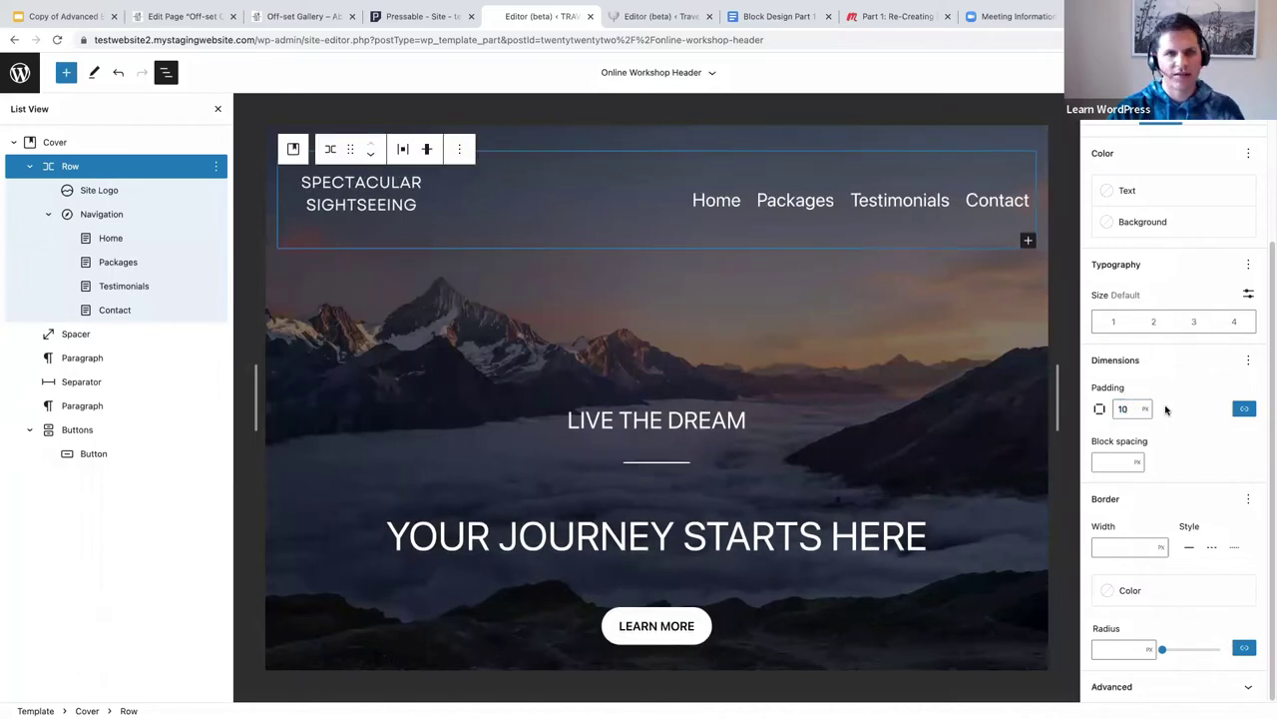
Save the Online Workshop Header template part and deselect its blocks.
mouse_move(657, 483)
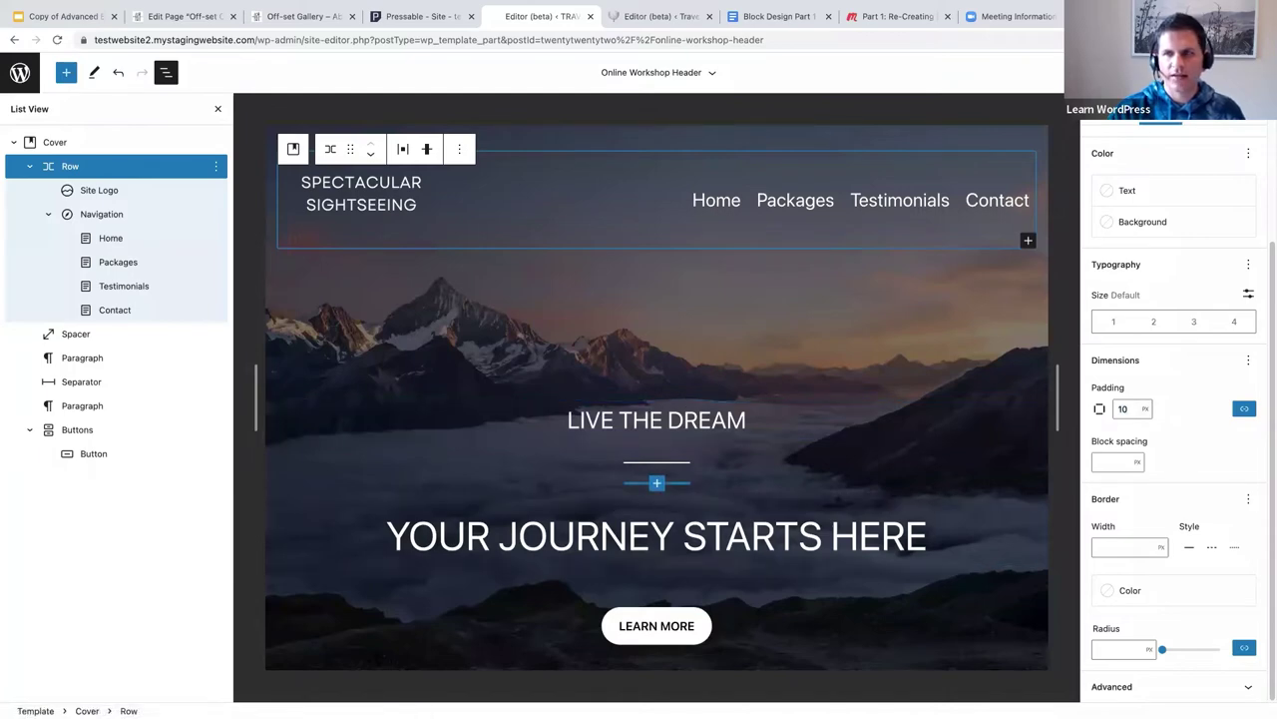
key("ctrl+s")
key("Return")
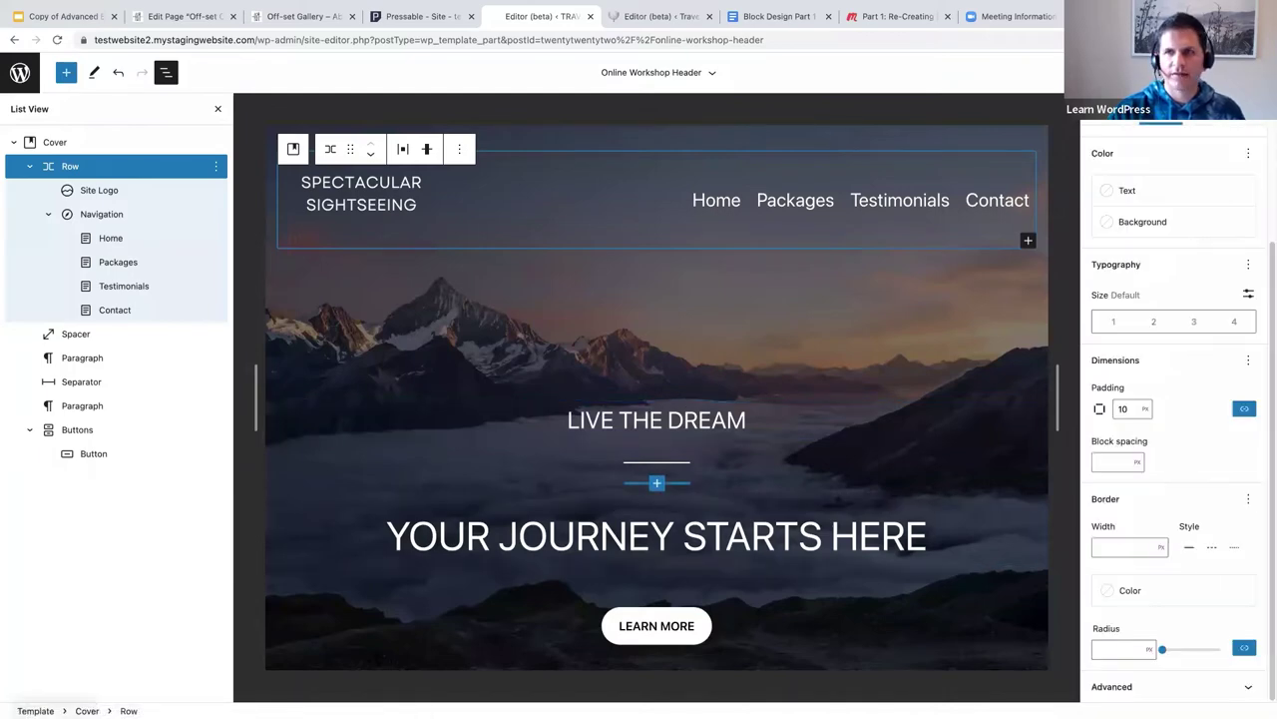
left_click(1054, 312)
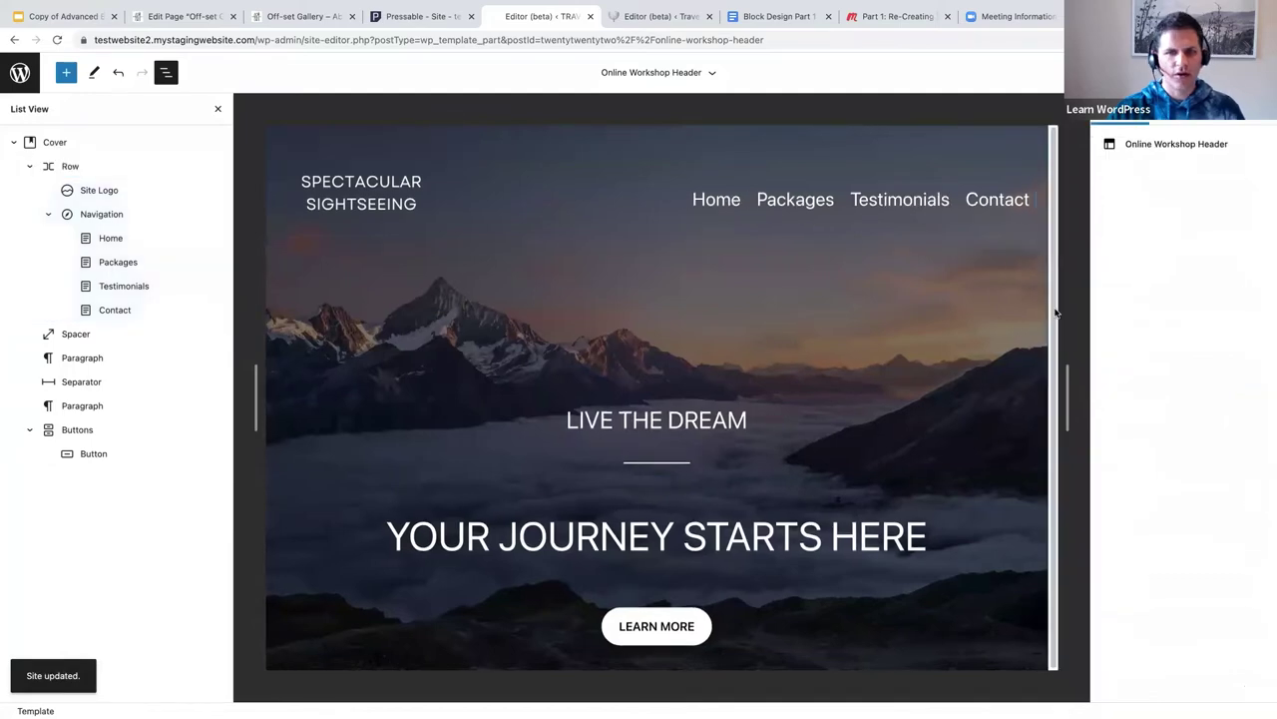
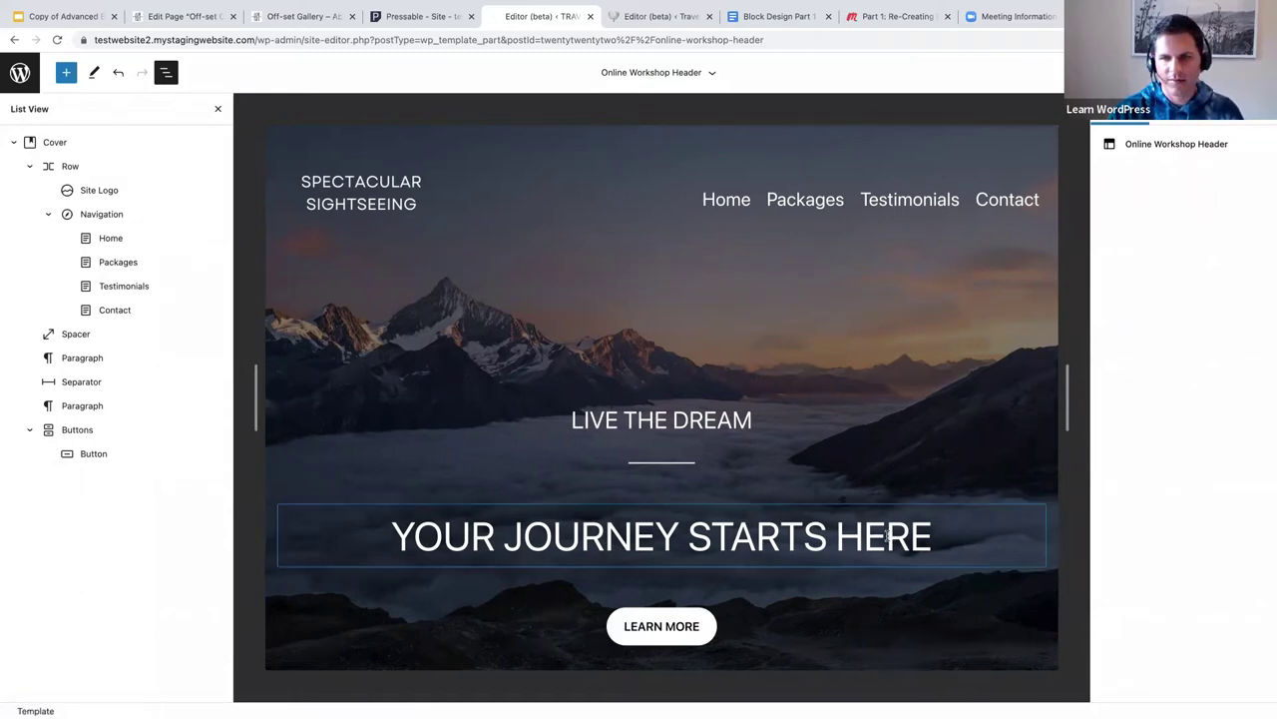
Italicise the whole "YOUR JOURNEY STARTS HERE" headline and save the header template part.
left_click(933, 536)
left_click_drag(933, 536, 392, 529)
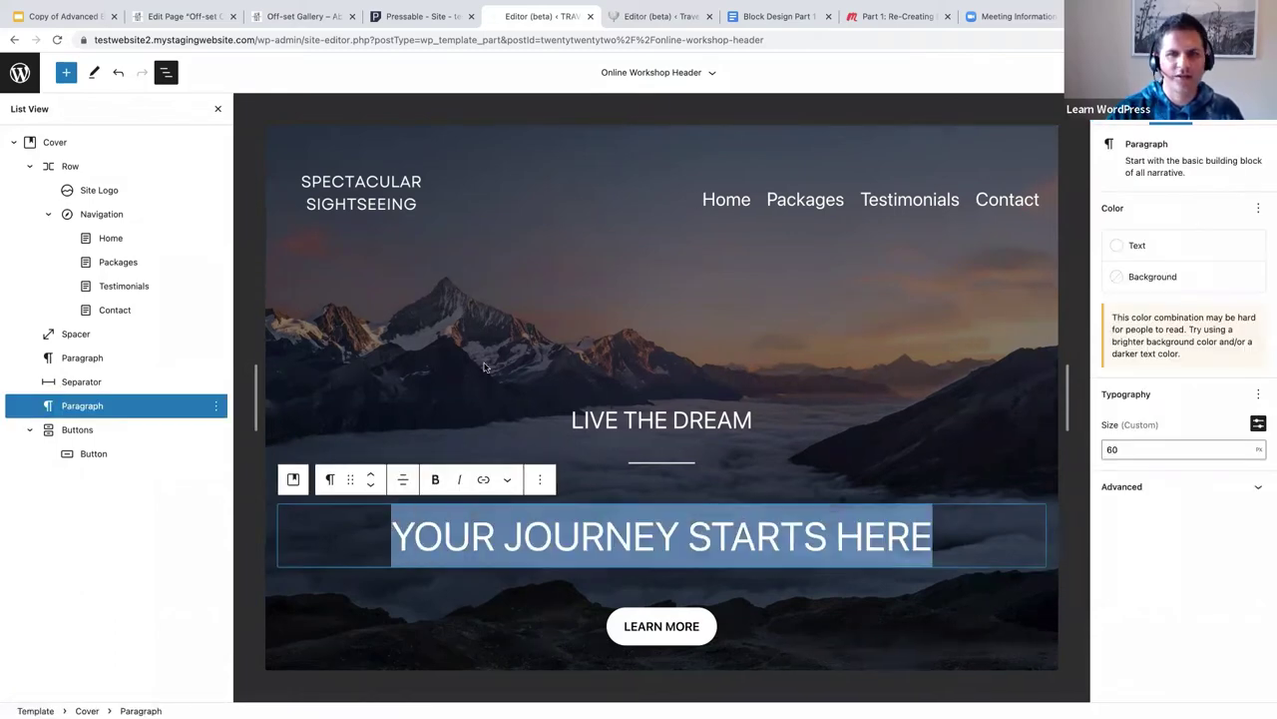
left_click(459, 480)
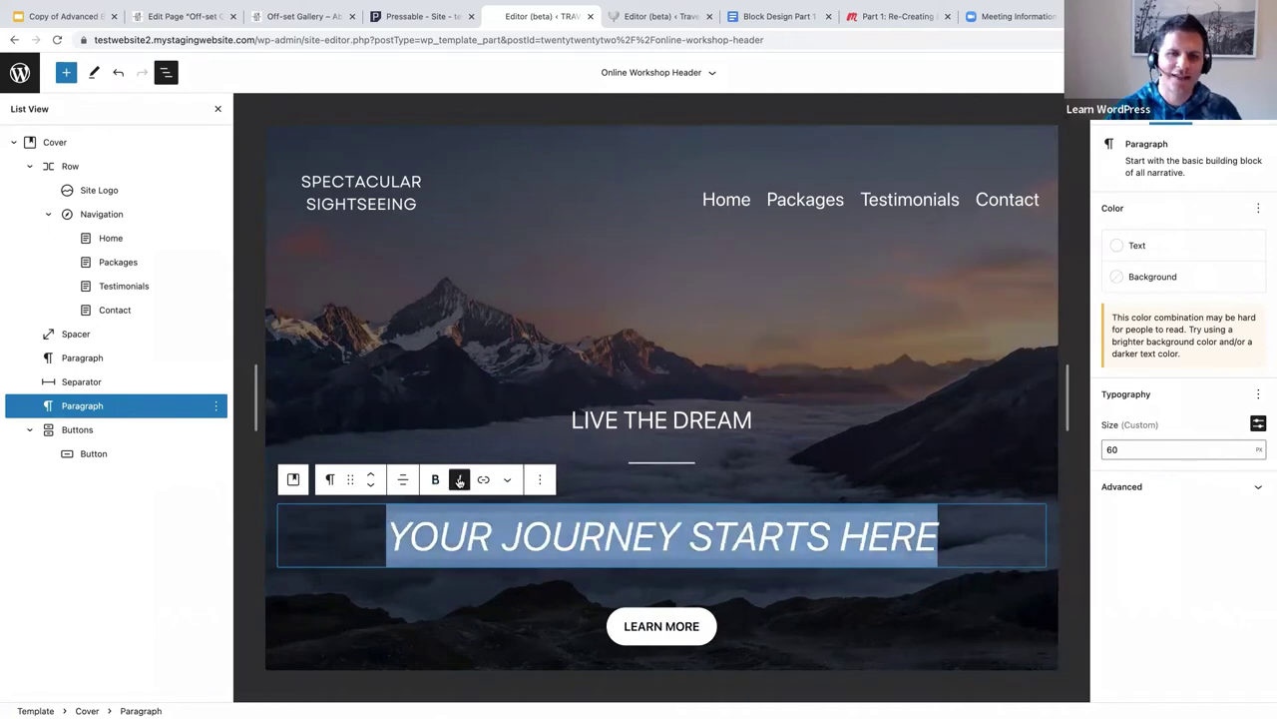
left_click(973, 529)
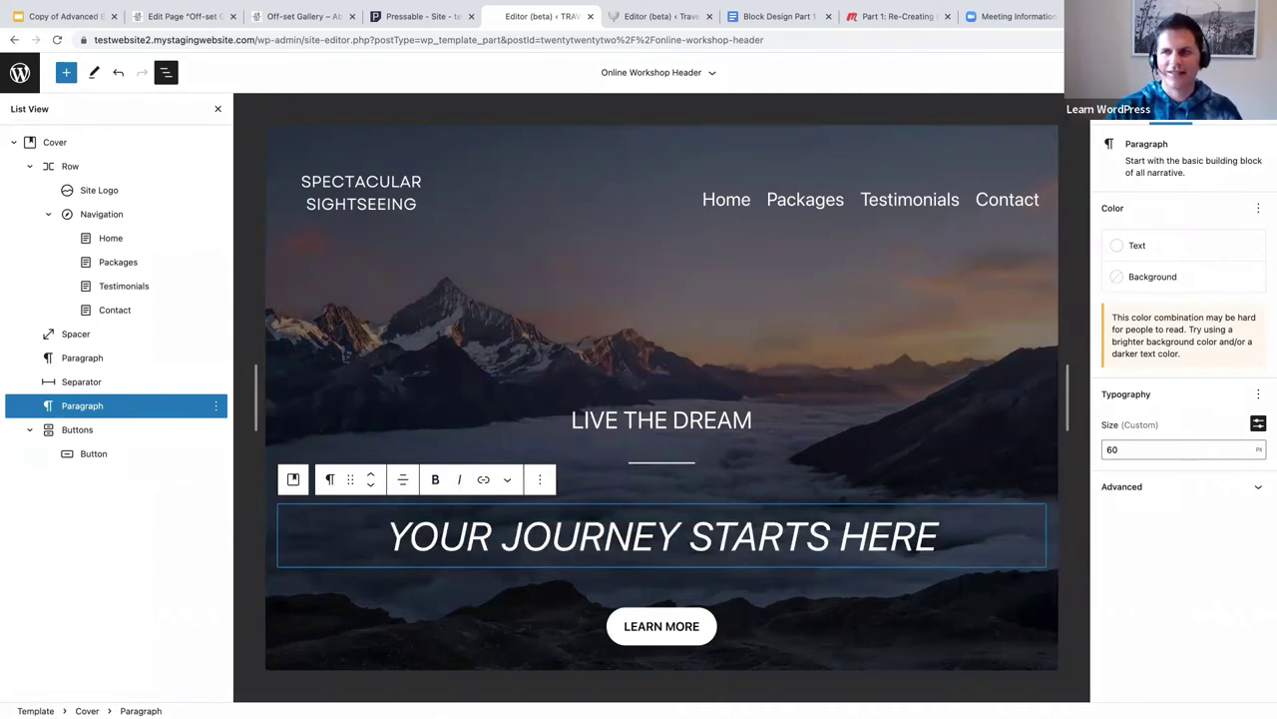
left_click(1178, 72)
key("ctrl+s")
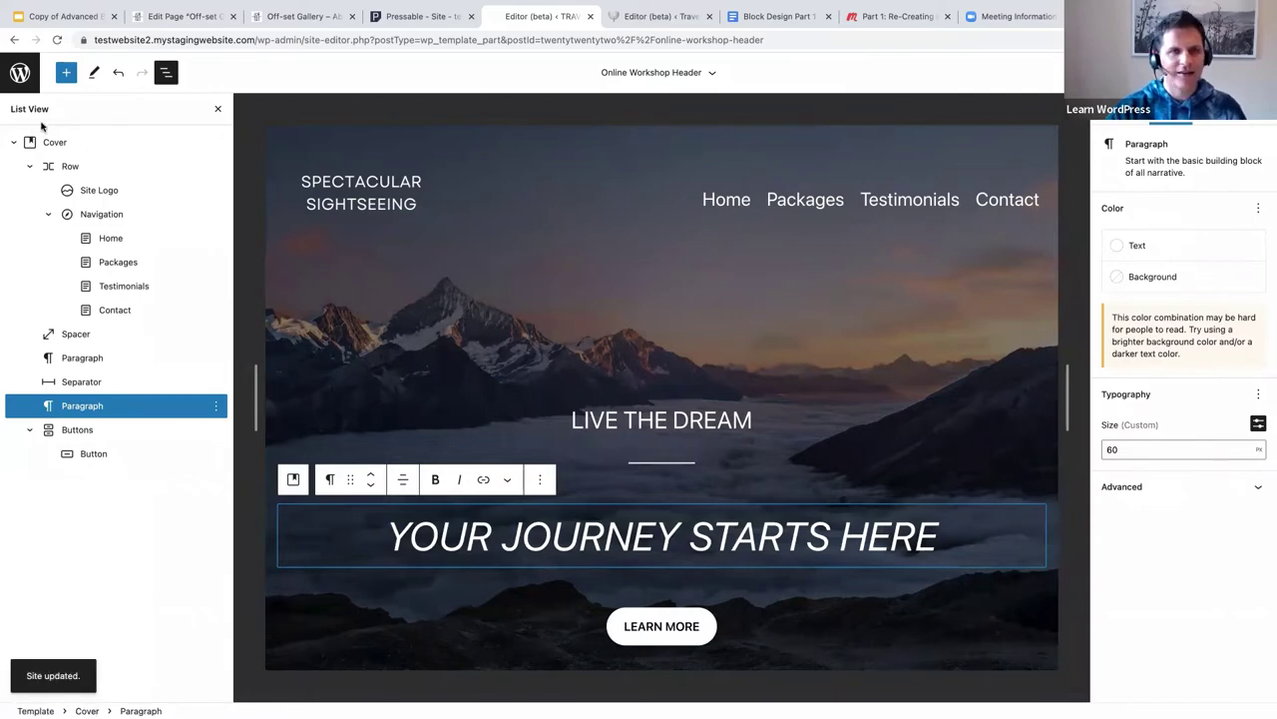
Leave the header template part, check the Template Parts list and open the site's Page template for editing.
left_click(20, 73)
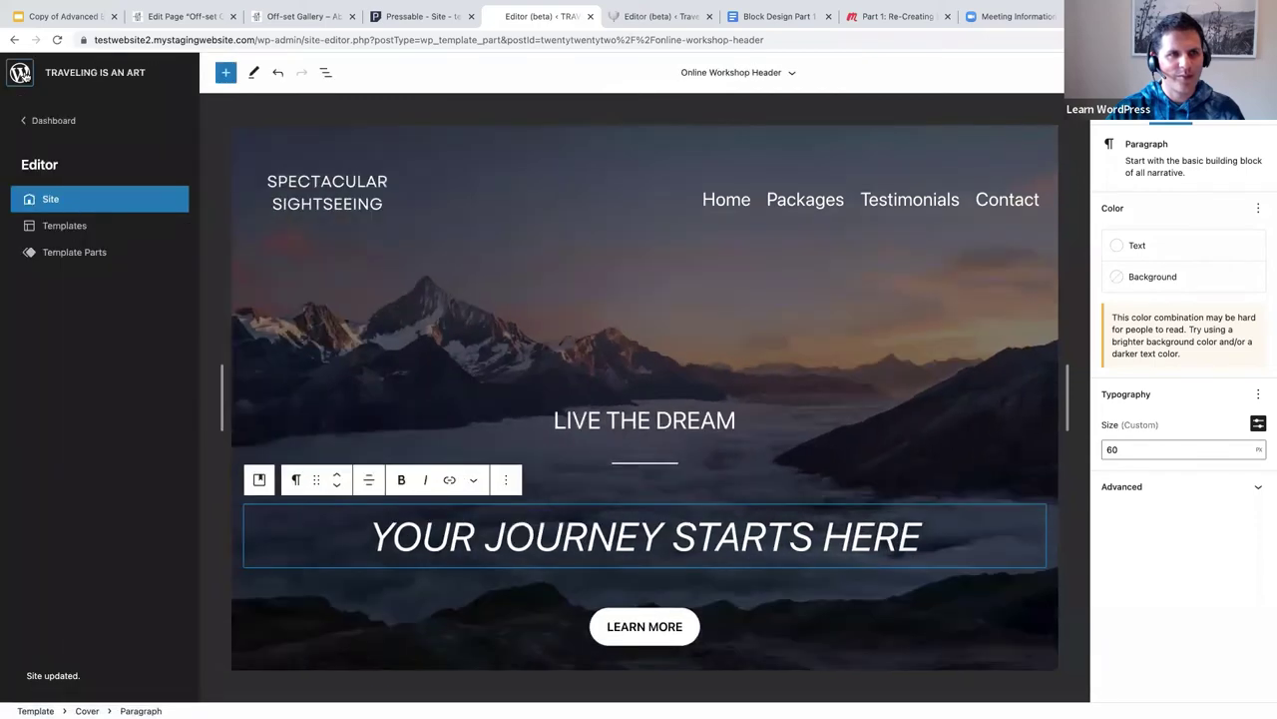
left_click(66, 254)
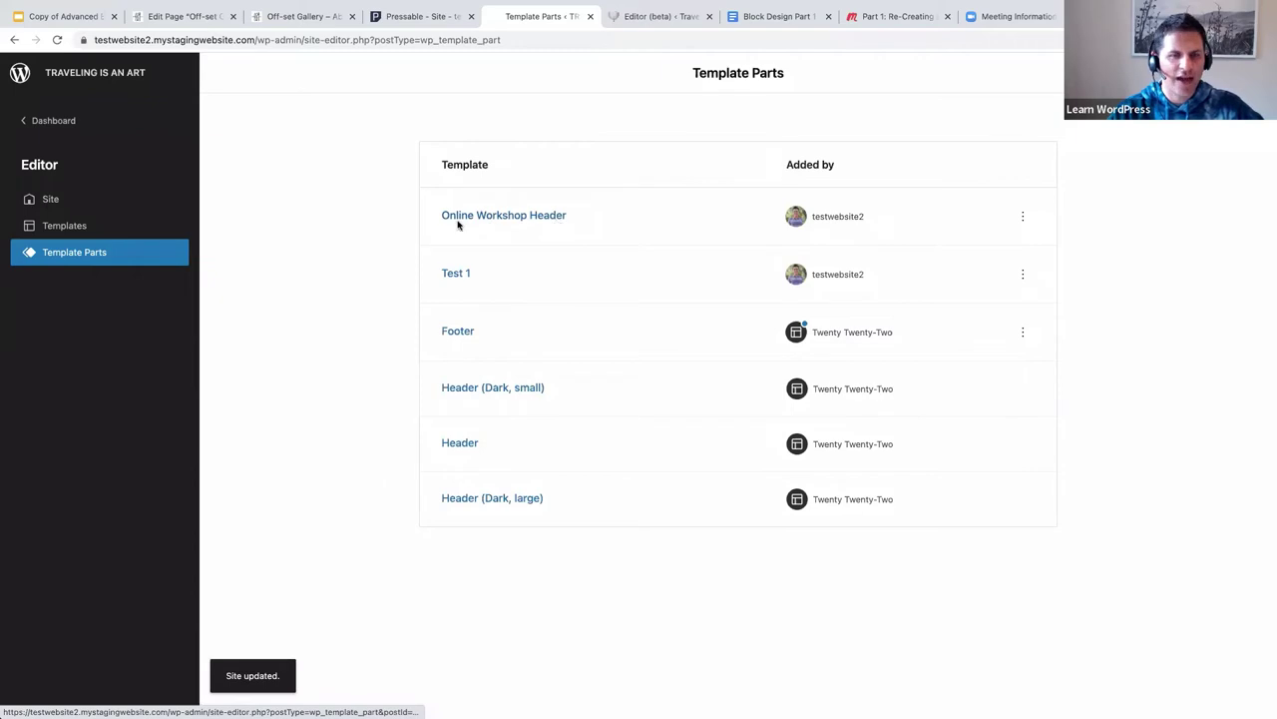
left_click(62, 202)
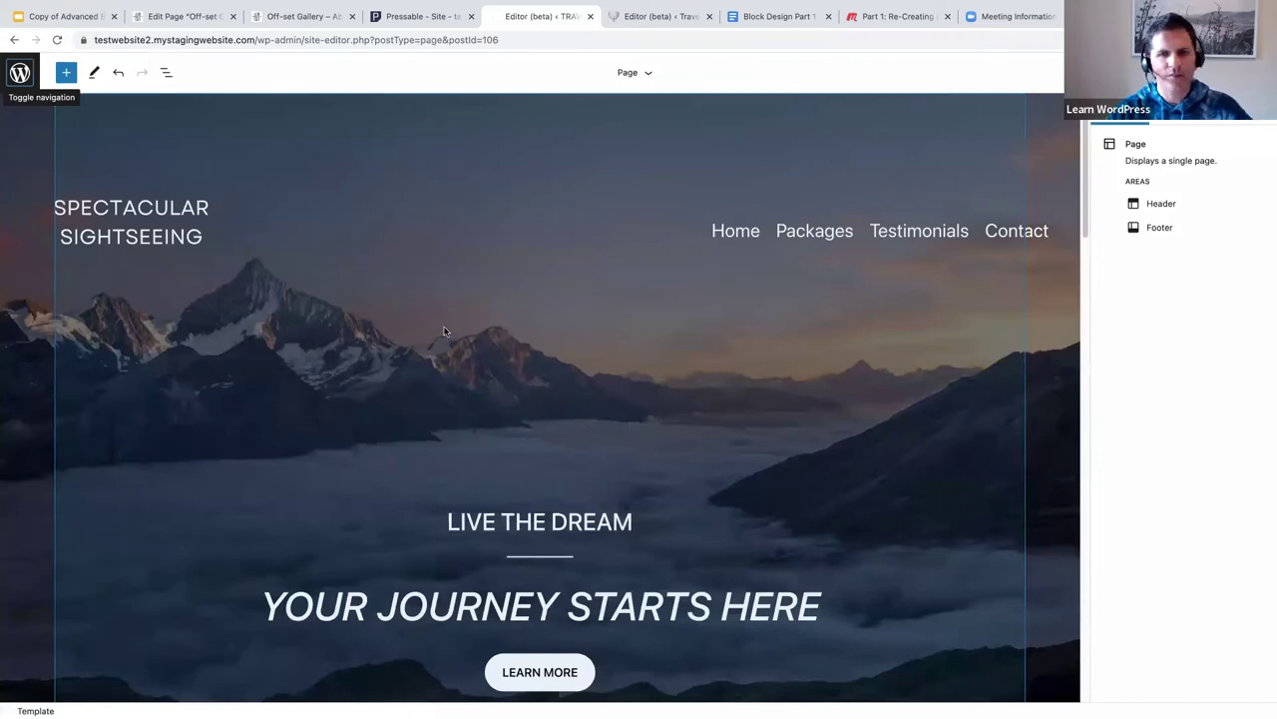
scroll(442, 331, "down", 1)
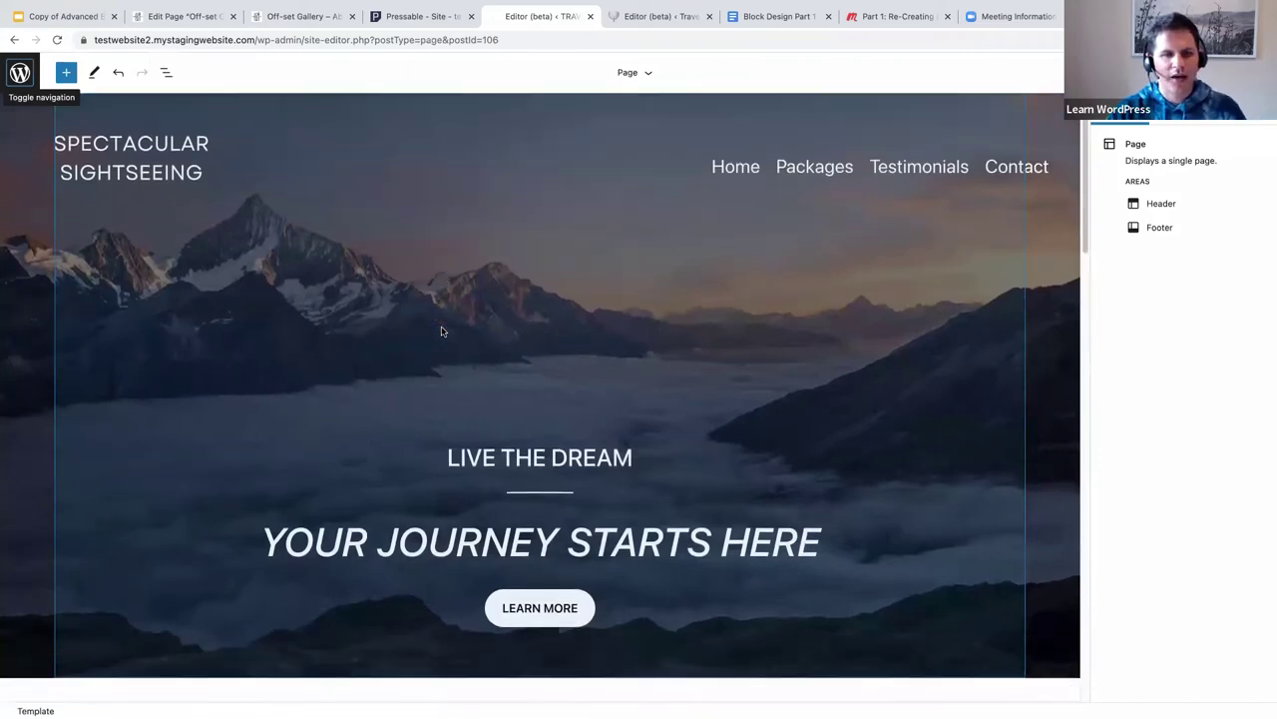
Replace the page's "Test 1" header with the existing "Online Workshop Header" template part and look it over.
left_click(165, 73)
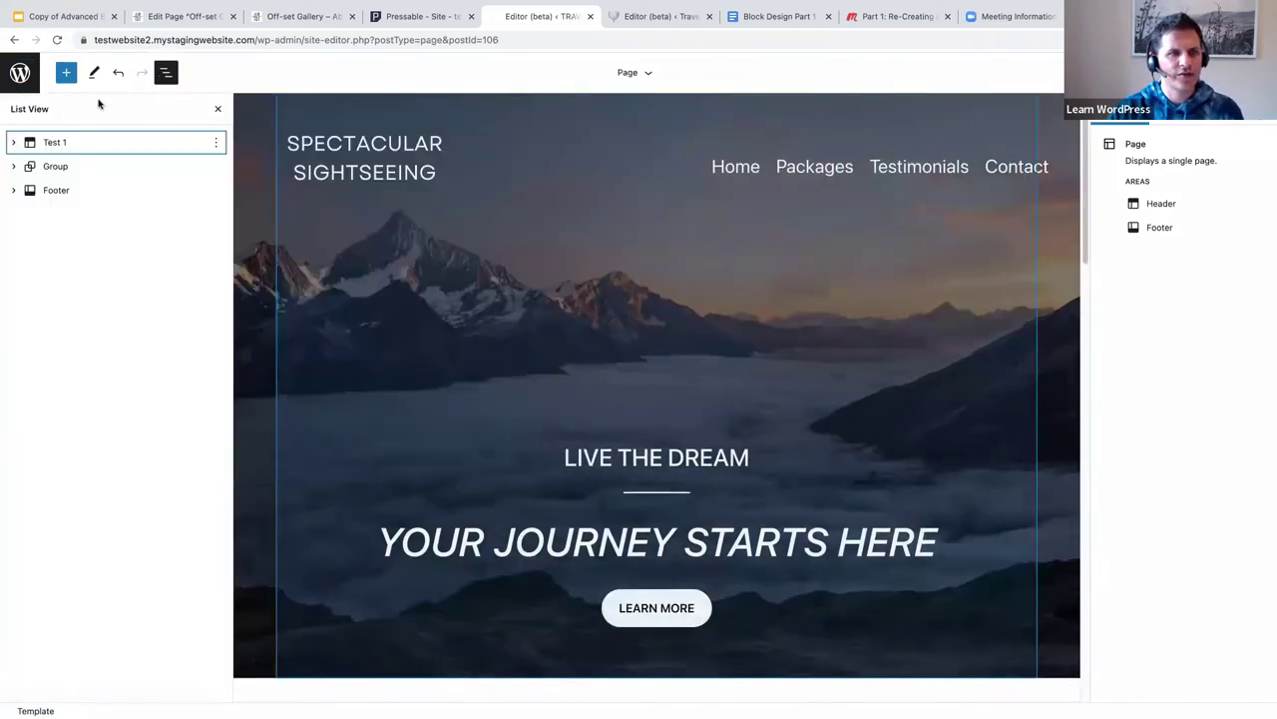
left_click(72, 146)
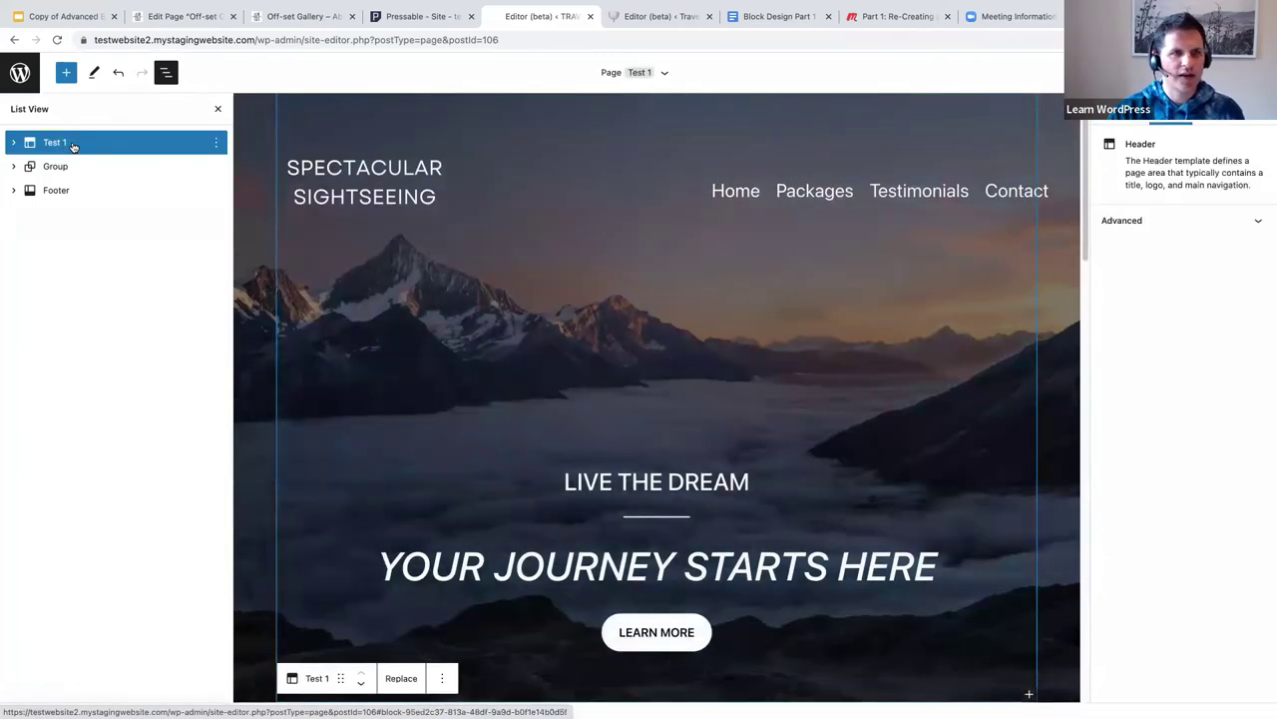
scroll(274, 395, "down", 2)
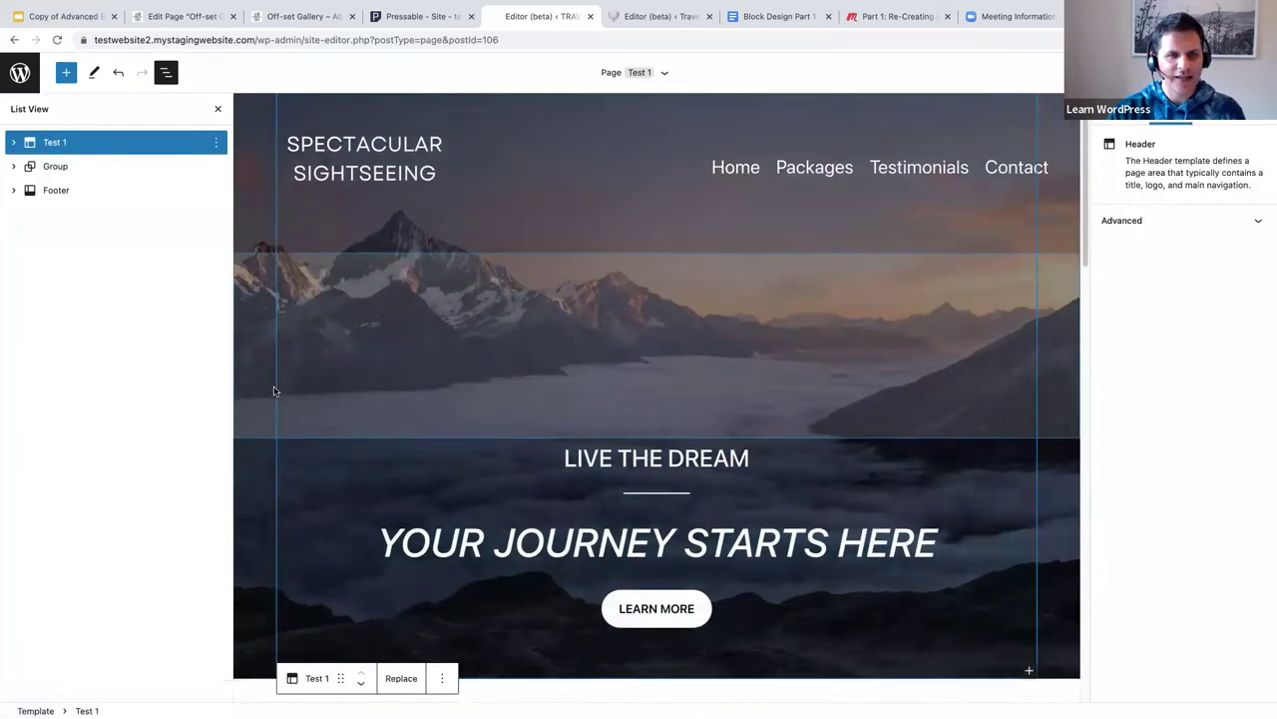
scroll(284, 406, "down", 1)
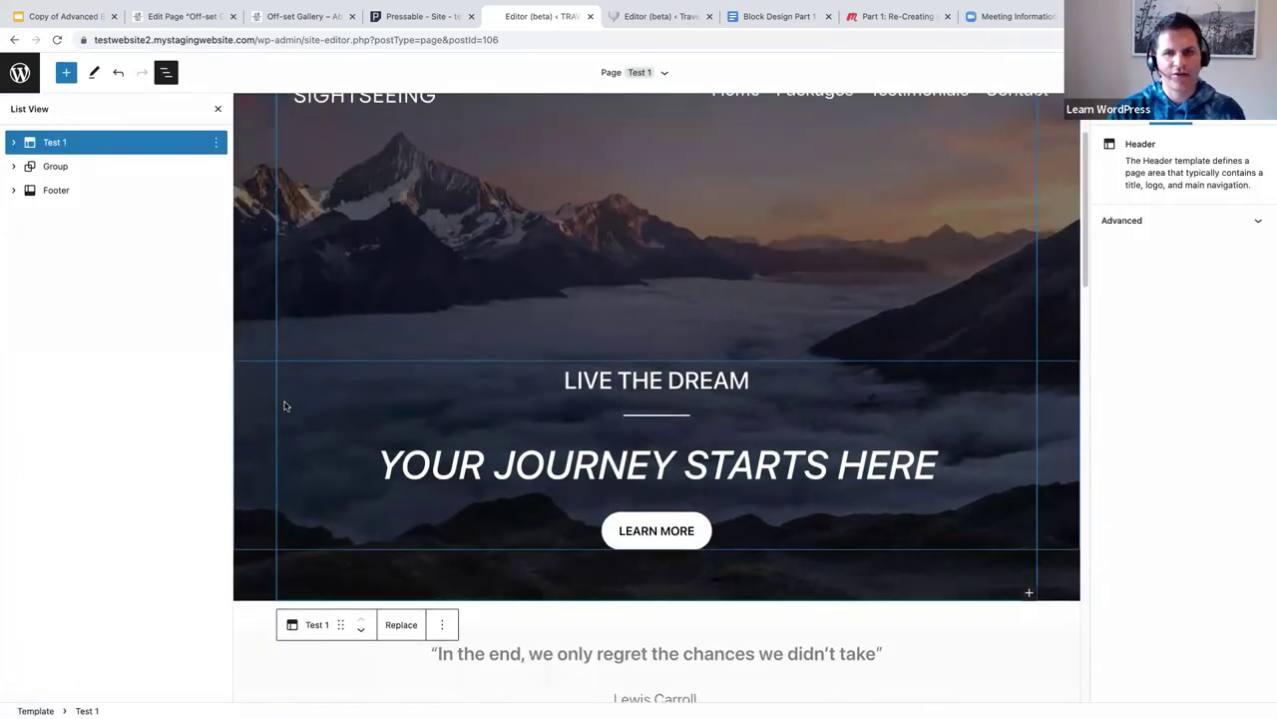
left_click(401, 623)
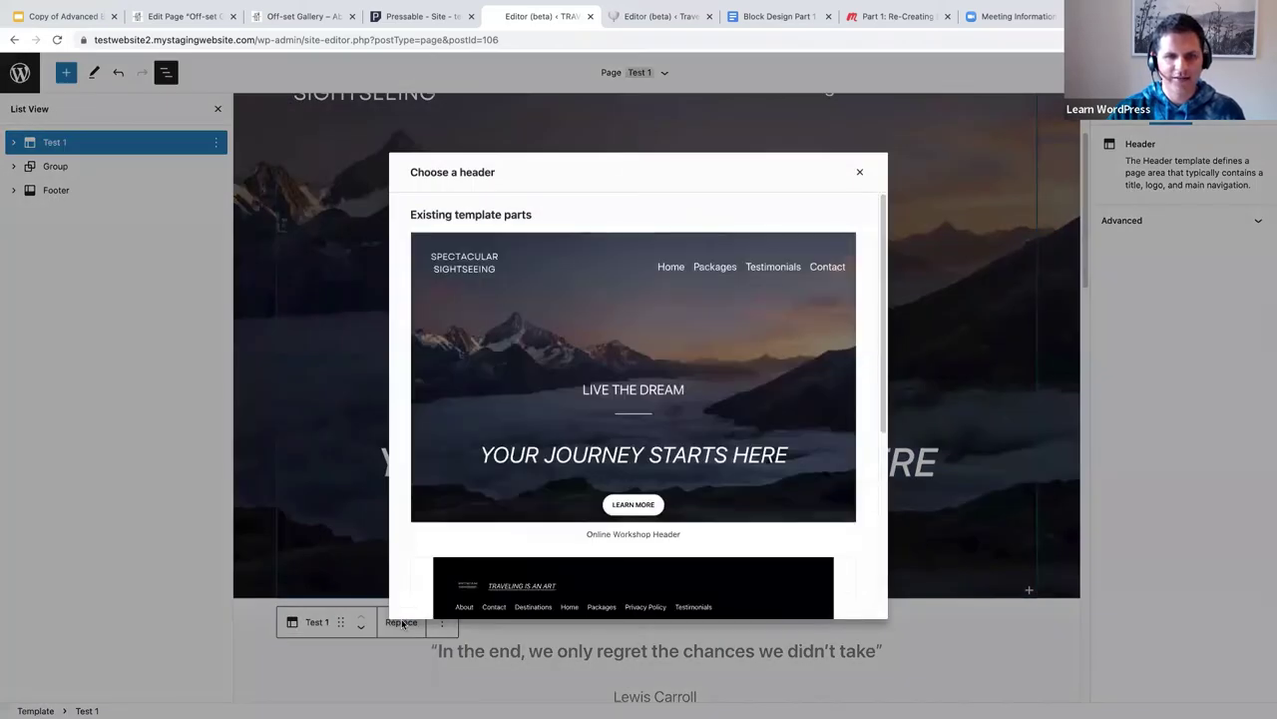
left_click(643, 384)
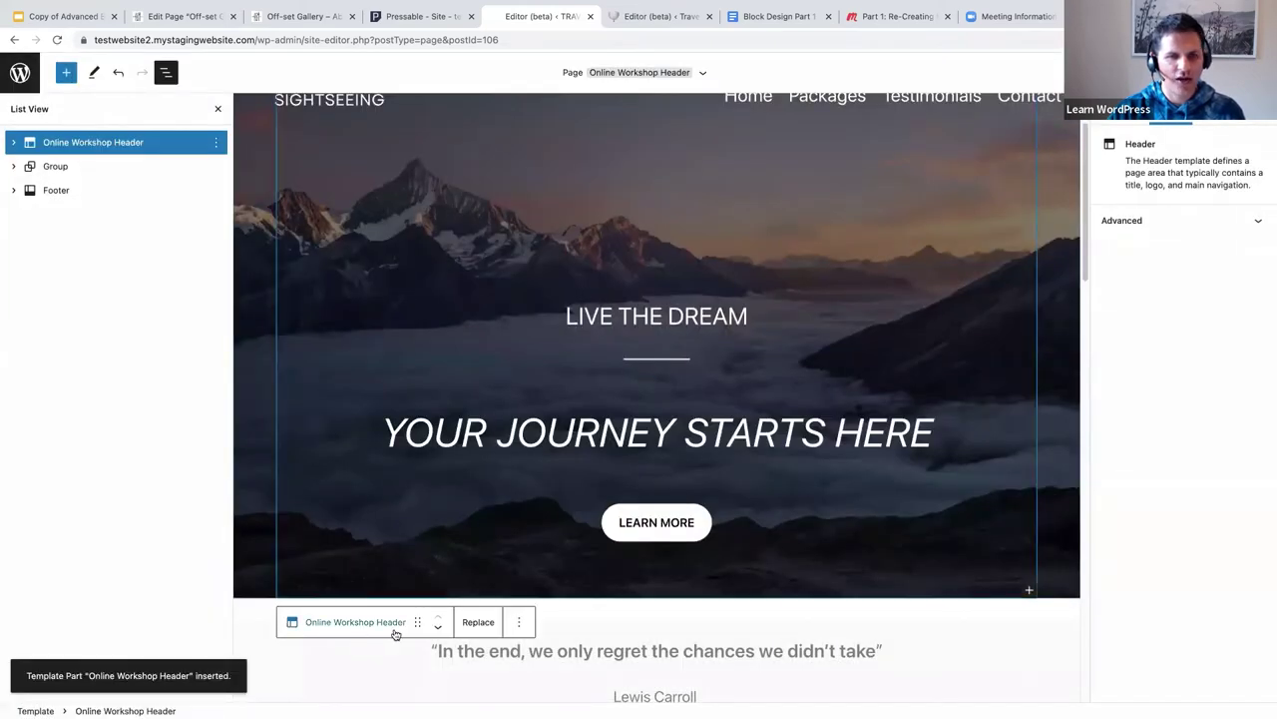
scroll(988, 449, "up", 2)
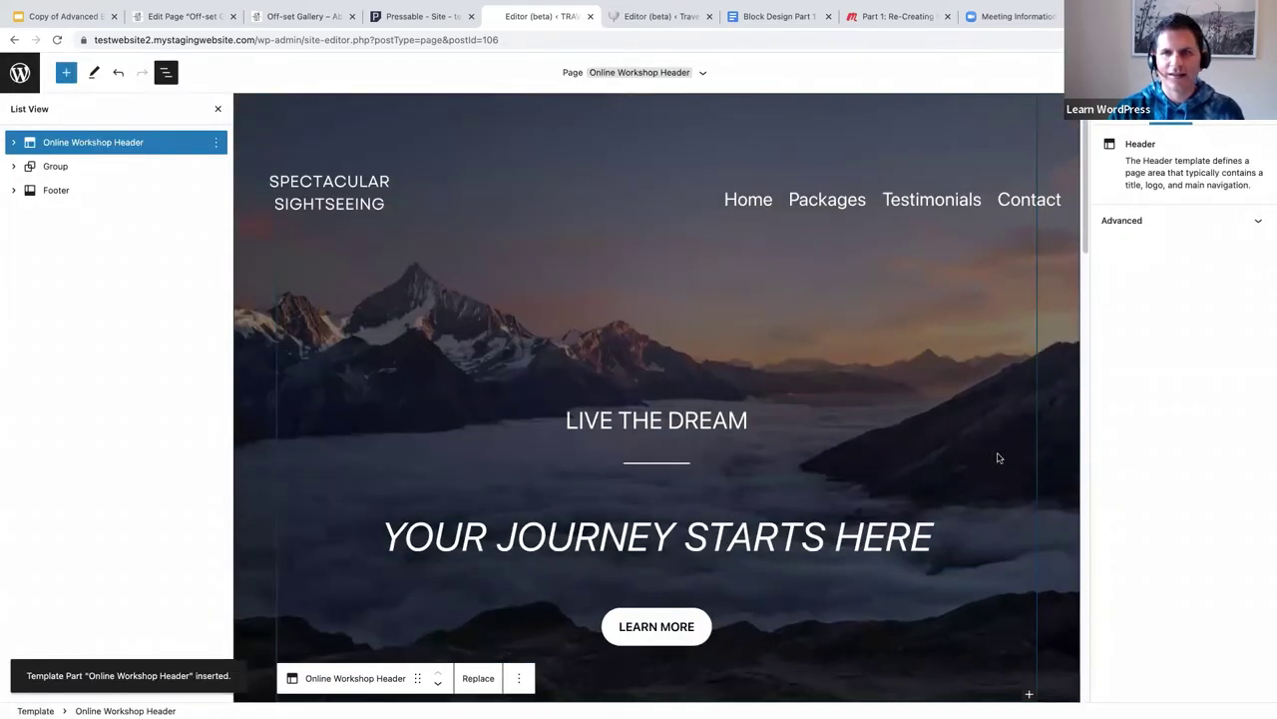
scroll(1054, 488, "down", 2)
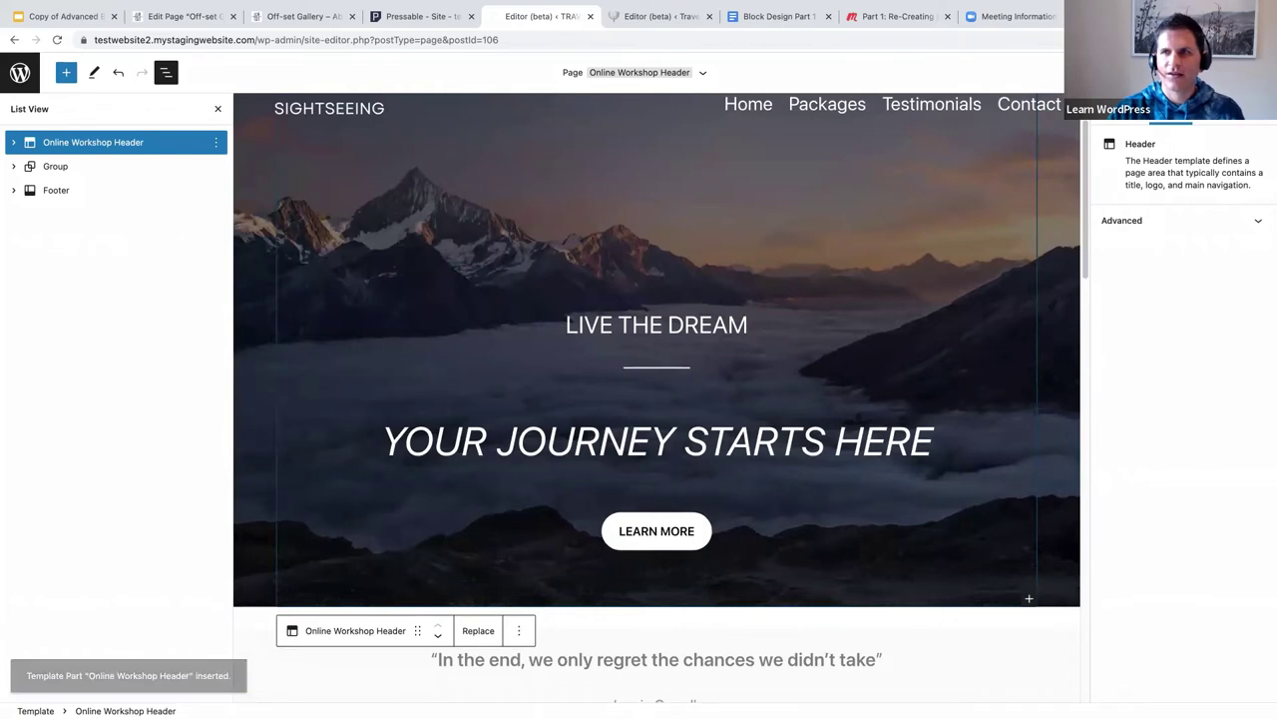
scroll(1010, 277, "up", 2)
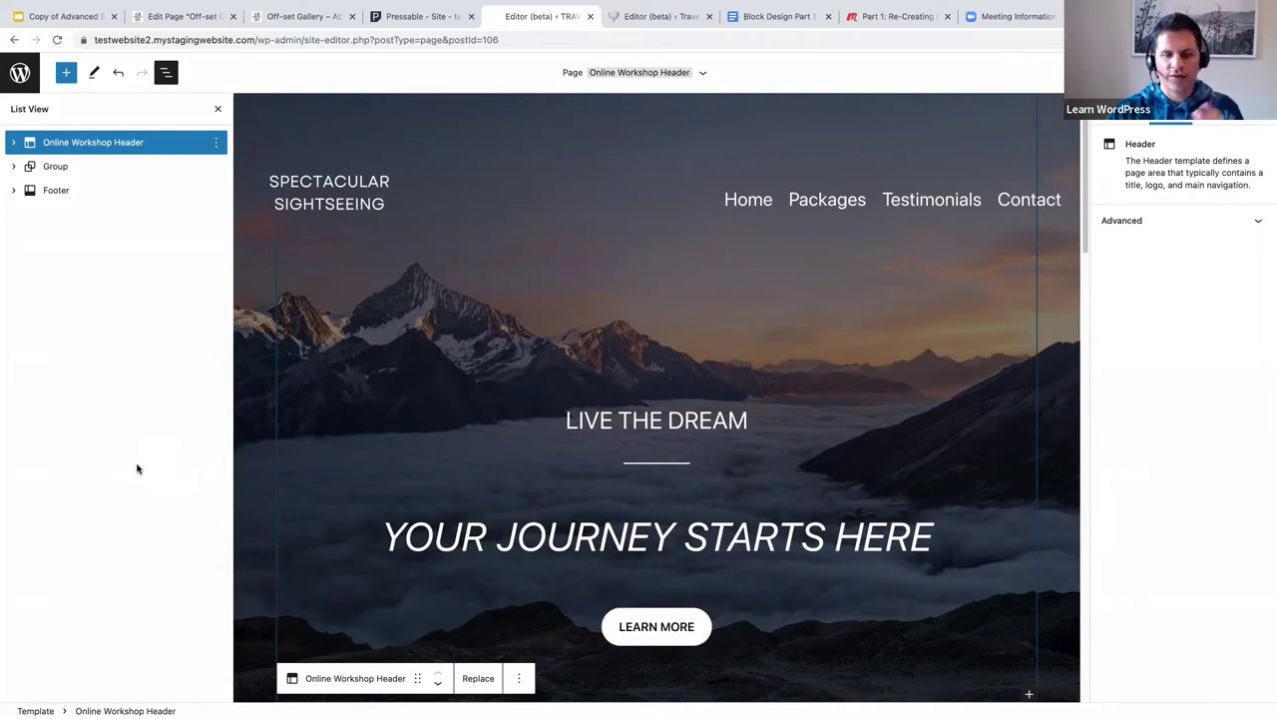
scroll(499, 399, "down", 2)
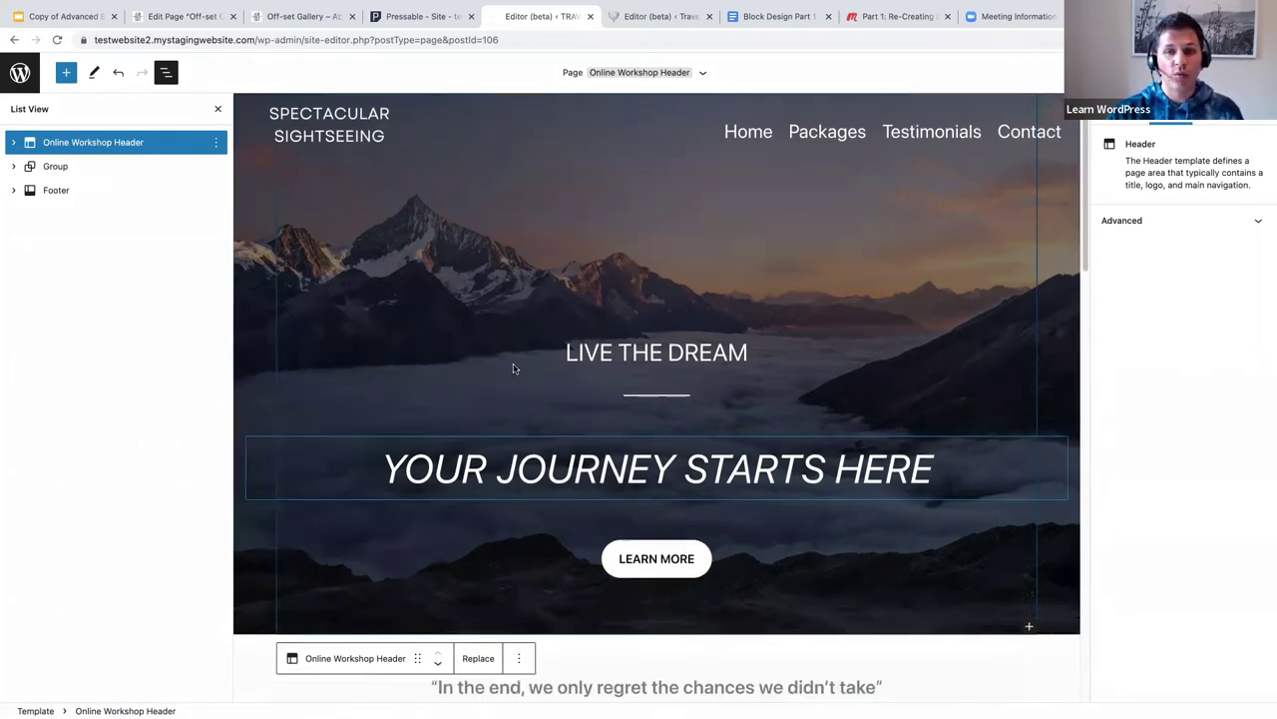
mouse_move(485, 502)
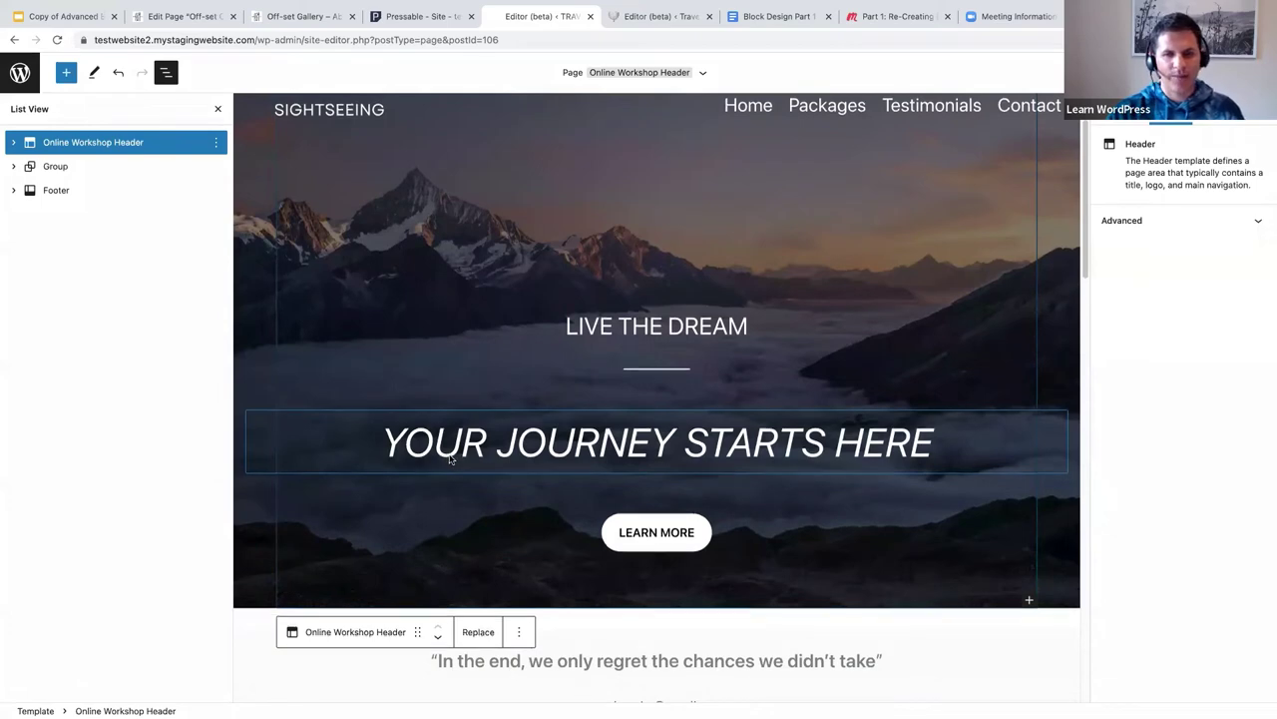
scroll(447, 459, "up", 2)
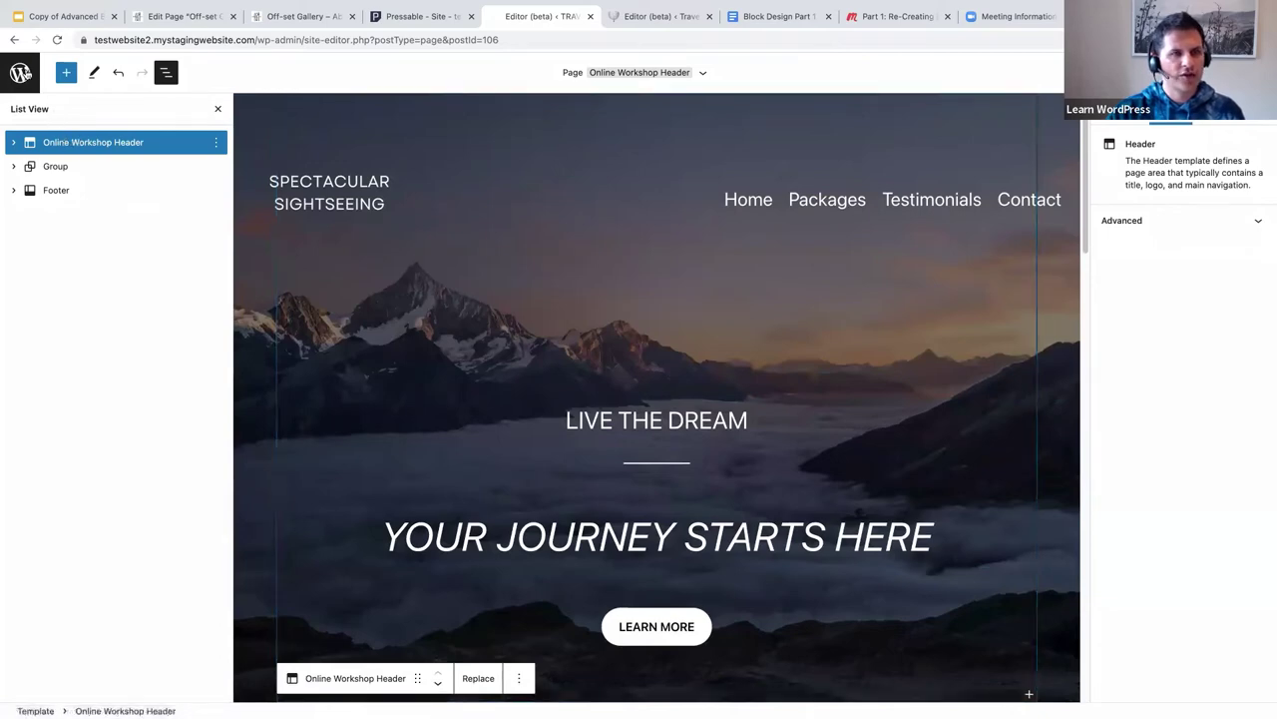
Leave the page's template and open the Single Post template from the site's template list for editing.
left_click(20, 71)
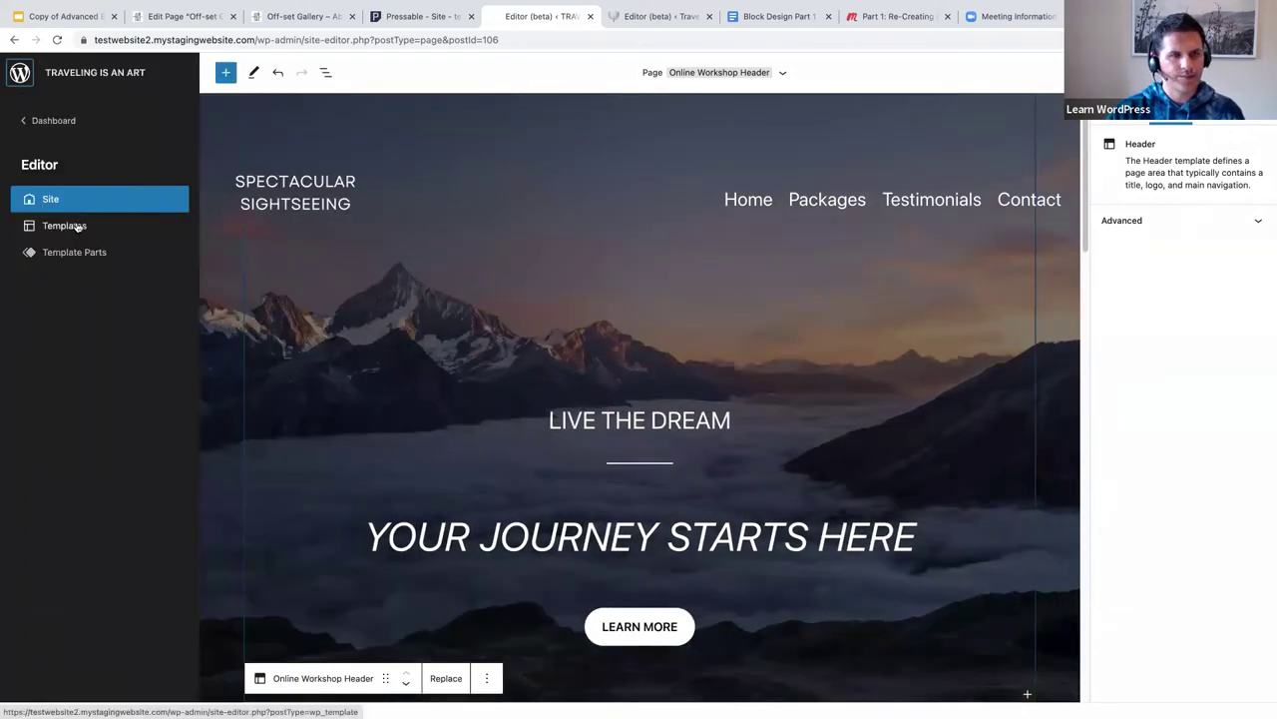
left_click(84, 225)
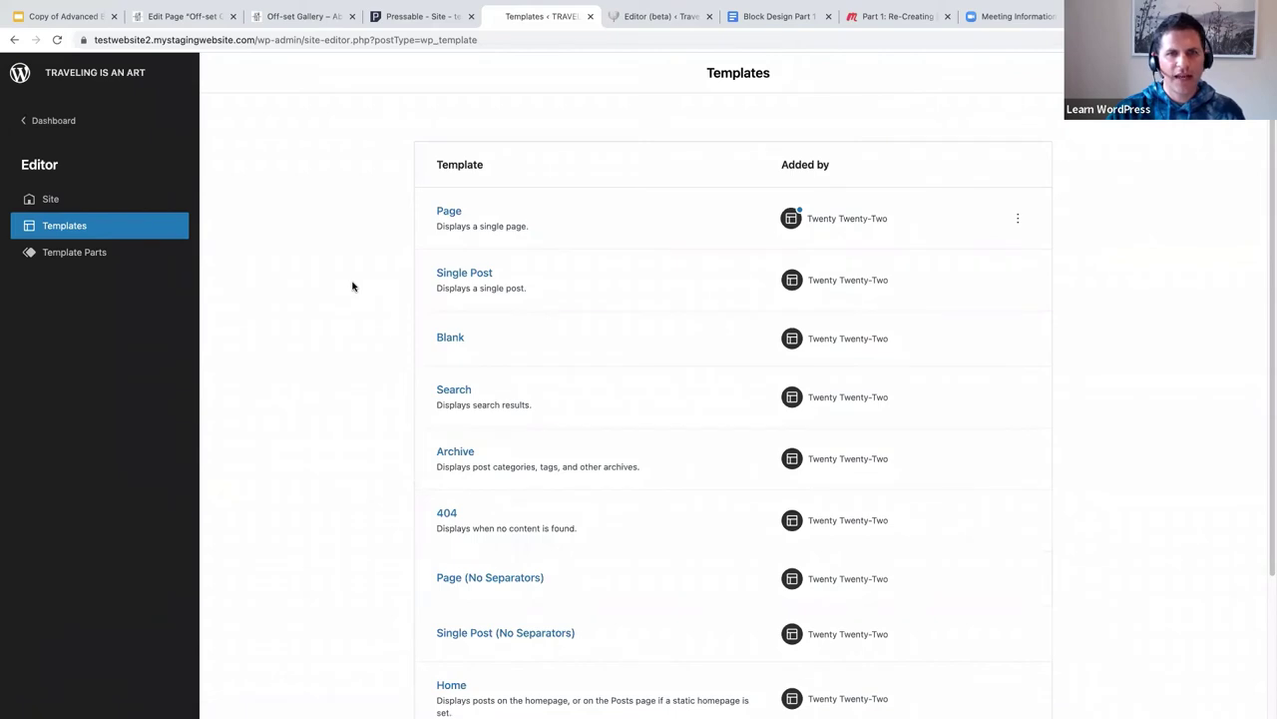
scroll(351, 286, "down", 1)
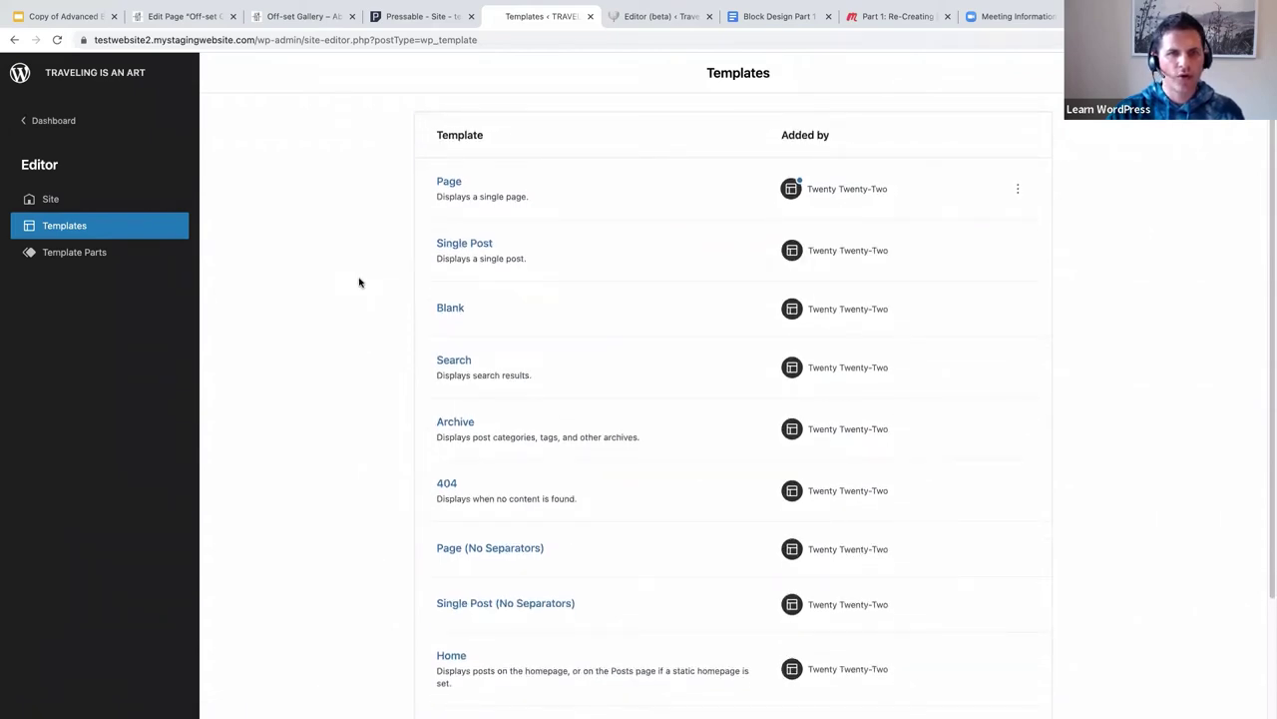
left_click(472, 244)
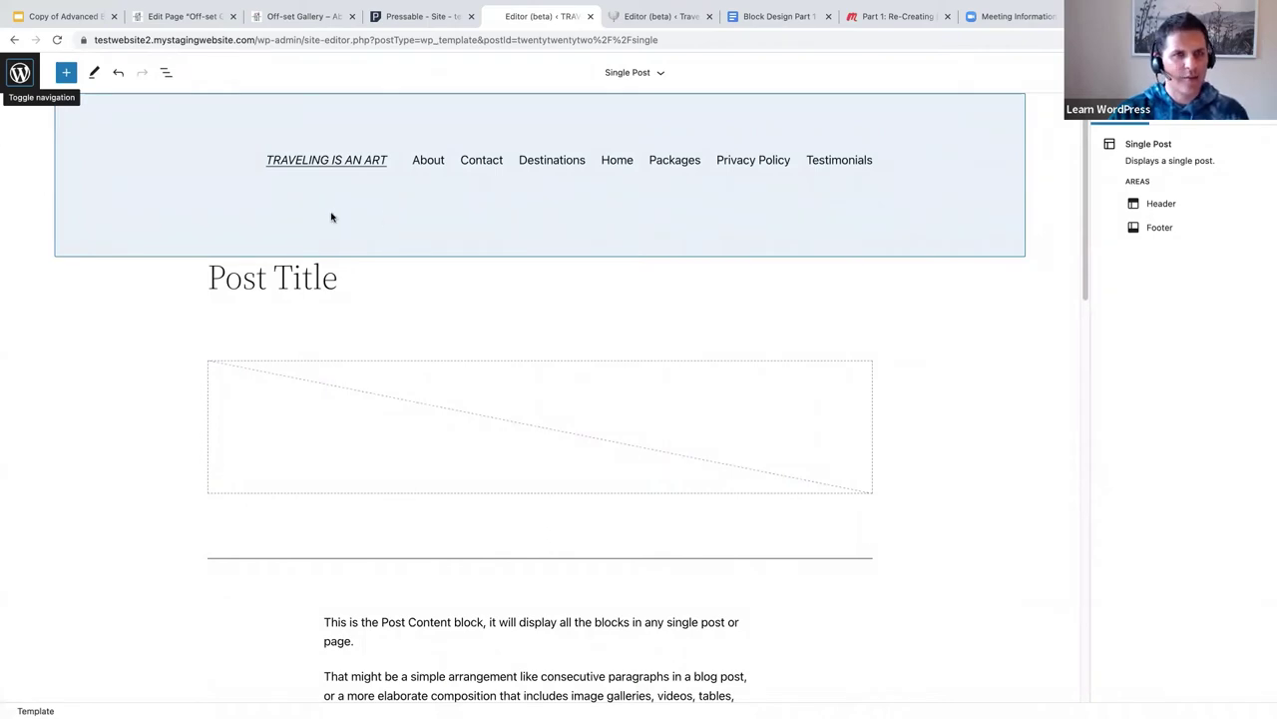
Replace the Single Post template's header with the "Text-only header with tagline and black background" pattern and start saving the Header template part.
left_click(120, 169)
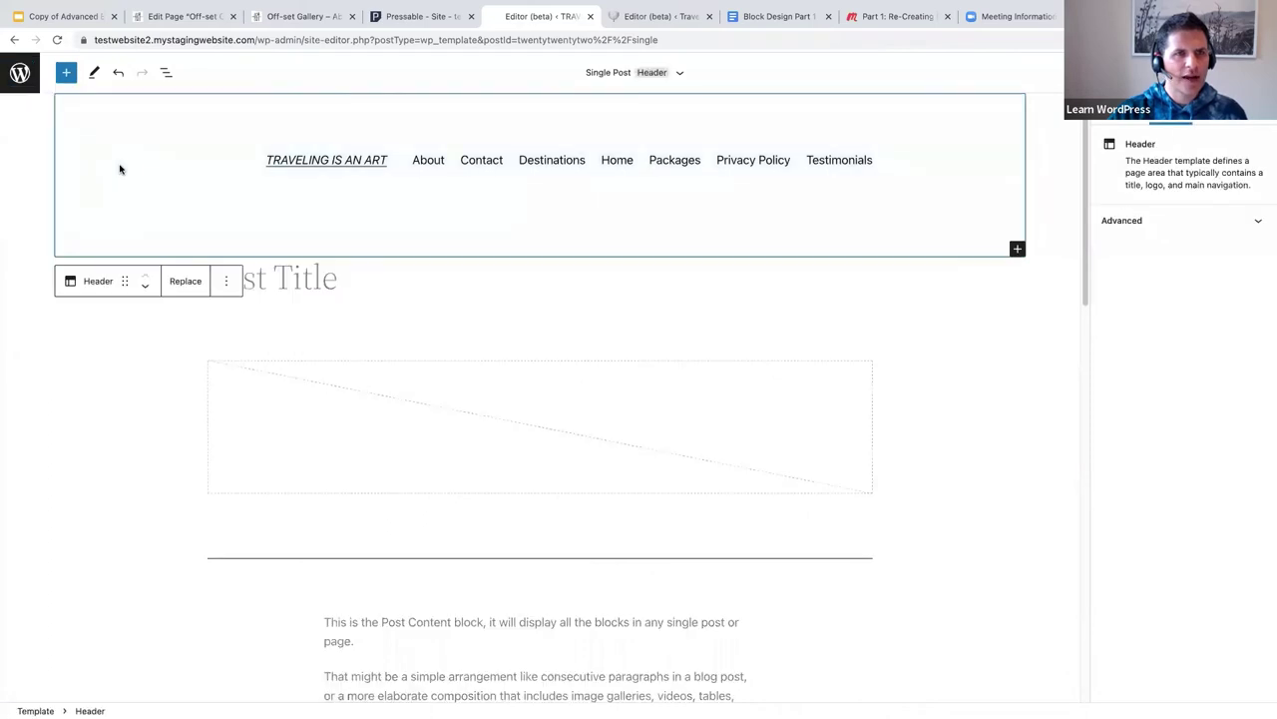
left_click(185, 281)
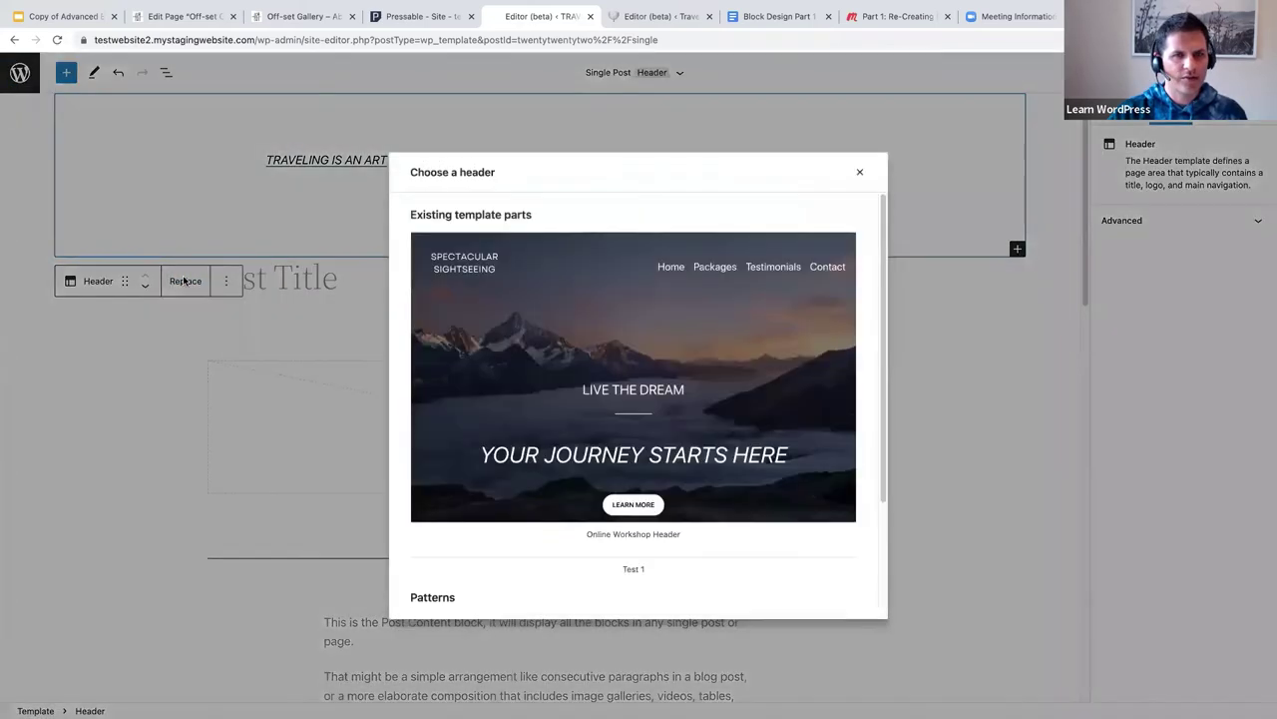
scroll(637, 377, "down", 1)
scroll(637, 376, "down", 4)
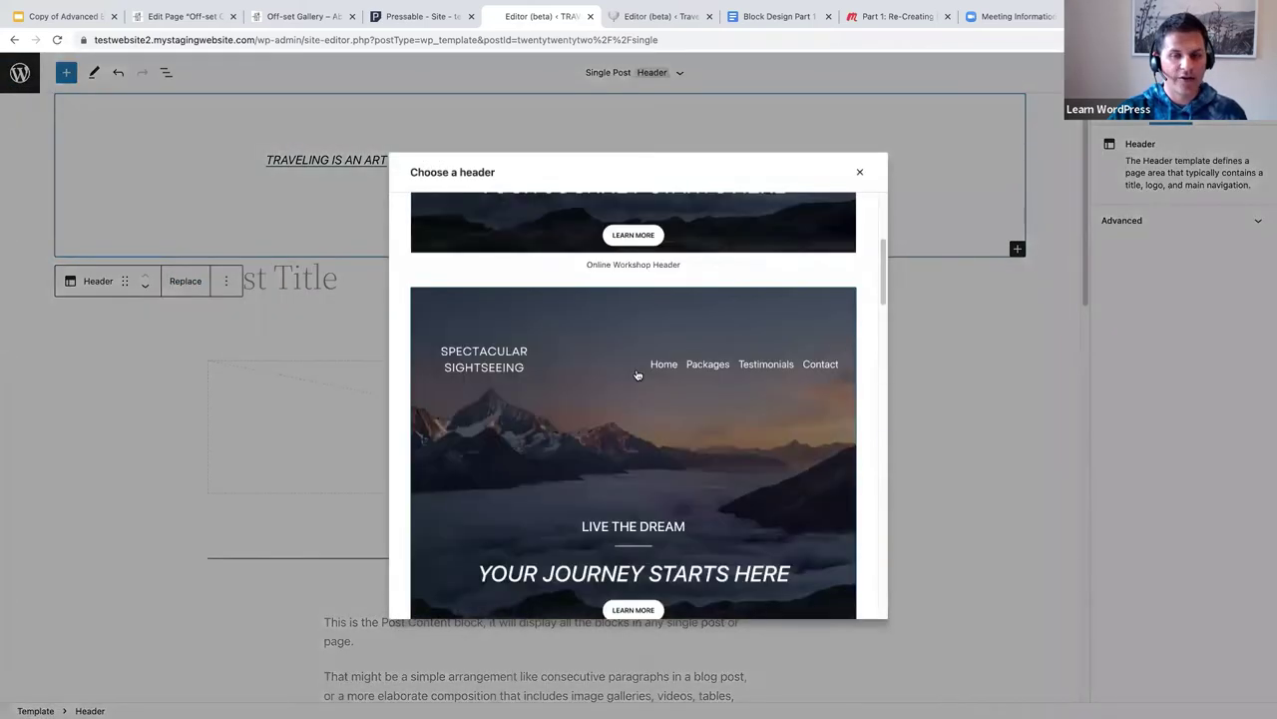
scroll(637, 377, "down", 8)
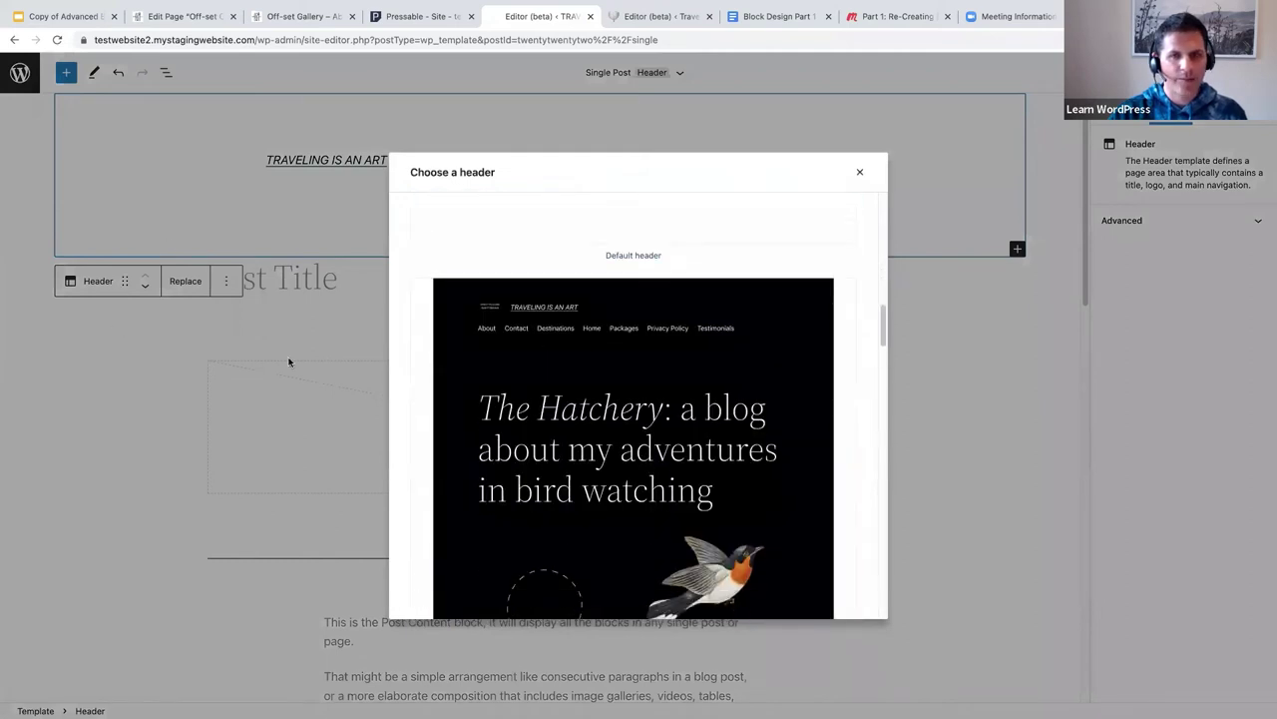
scroll(665, 404, "down", 3)
scroll(671, 380, "down", 8)
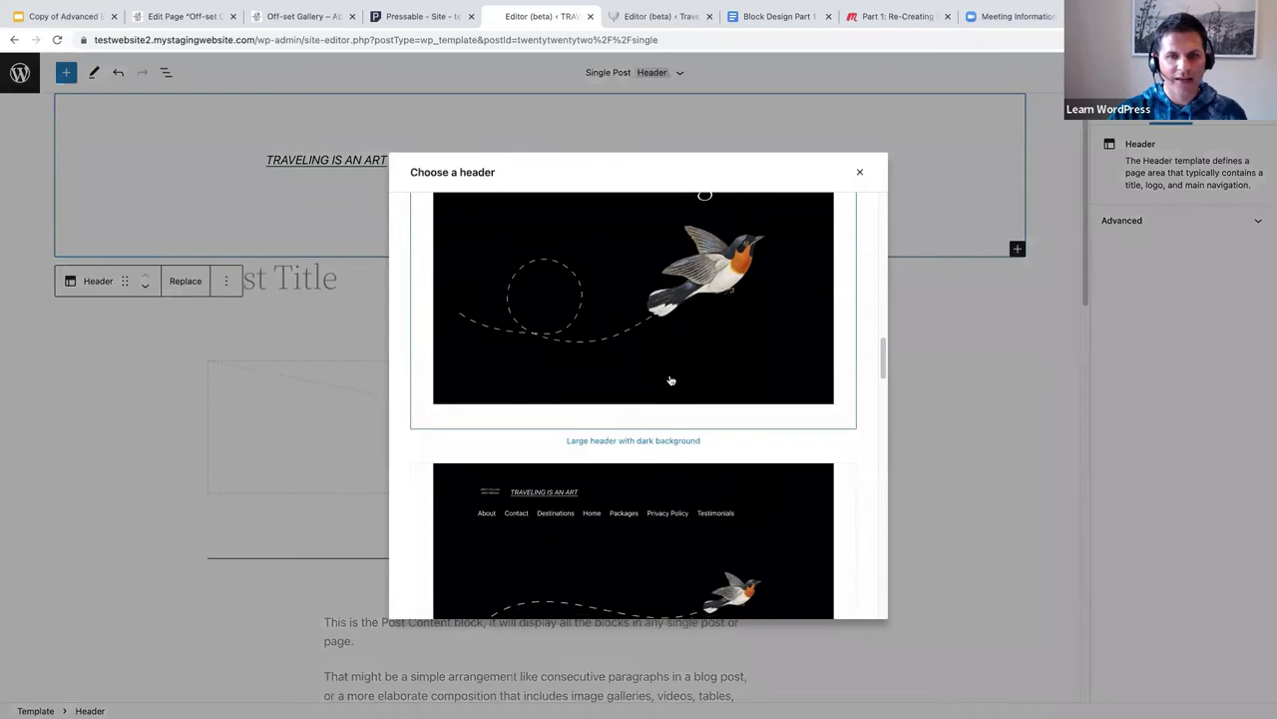
scroll(671, 380, "down", 6)
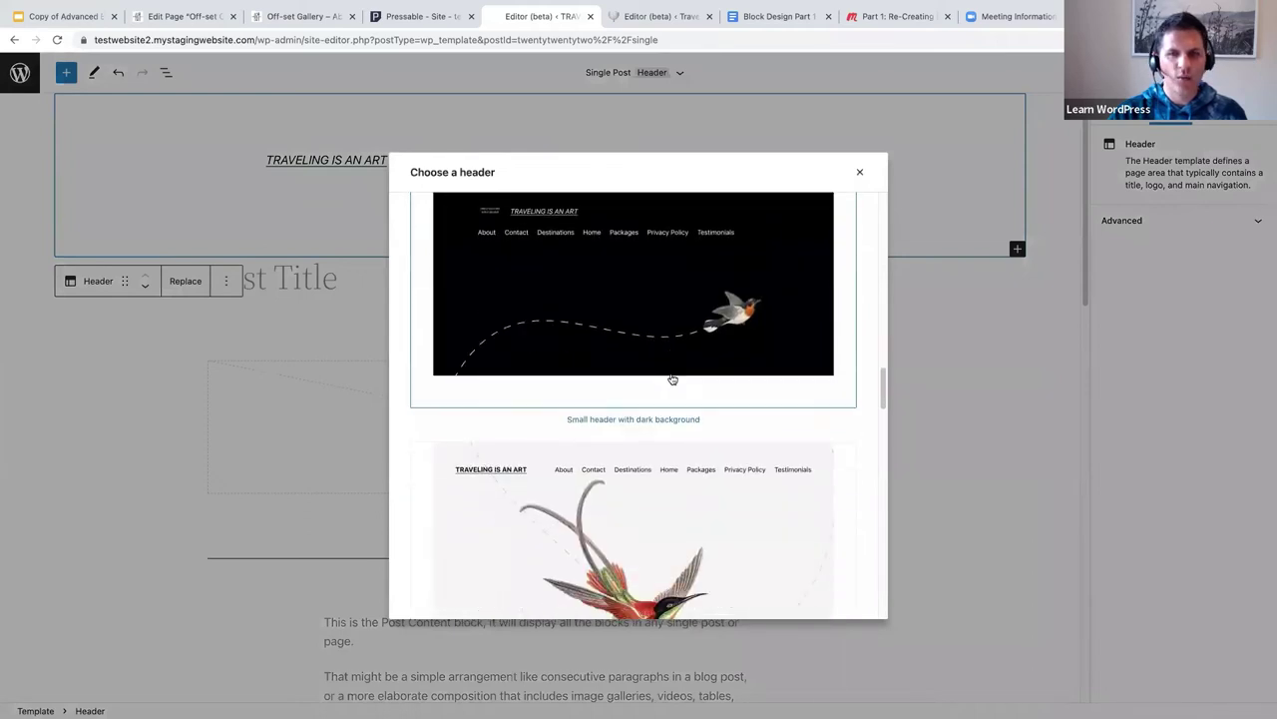
scroll(671, 378, "down", 2)
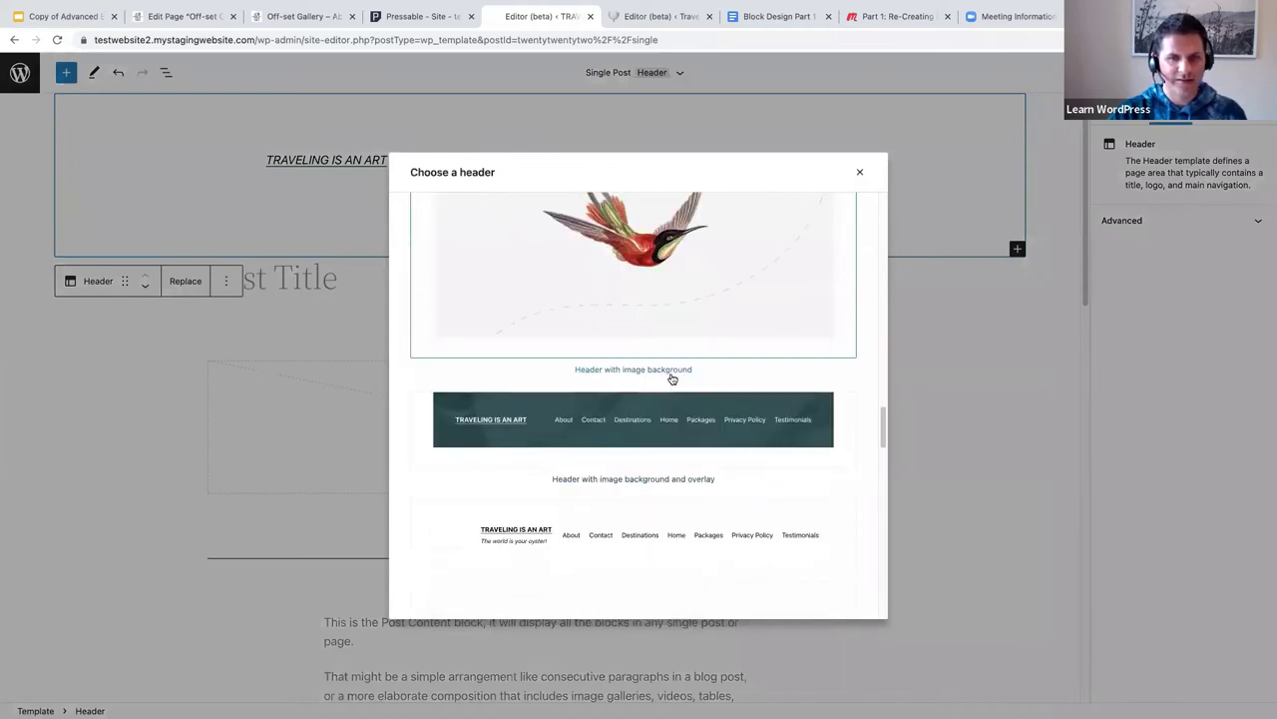
scroll(671, 378, "down", 5)
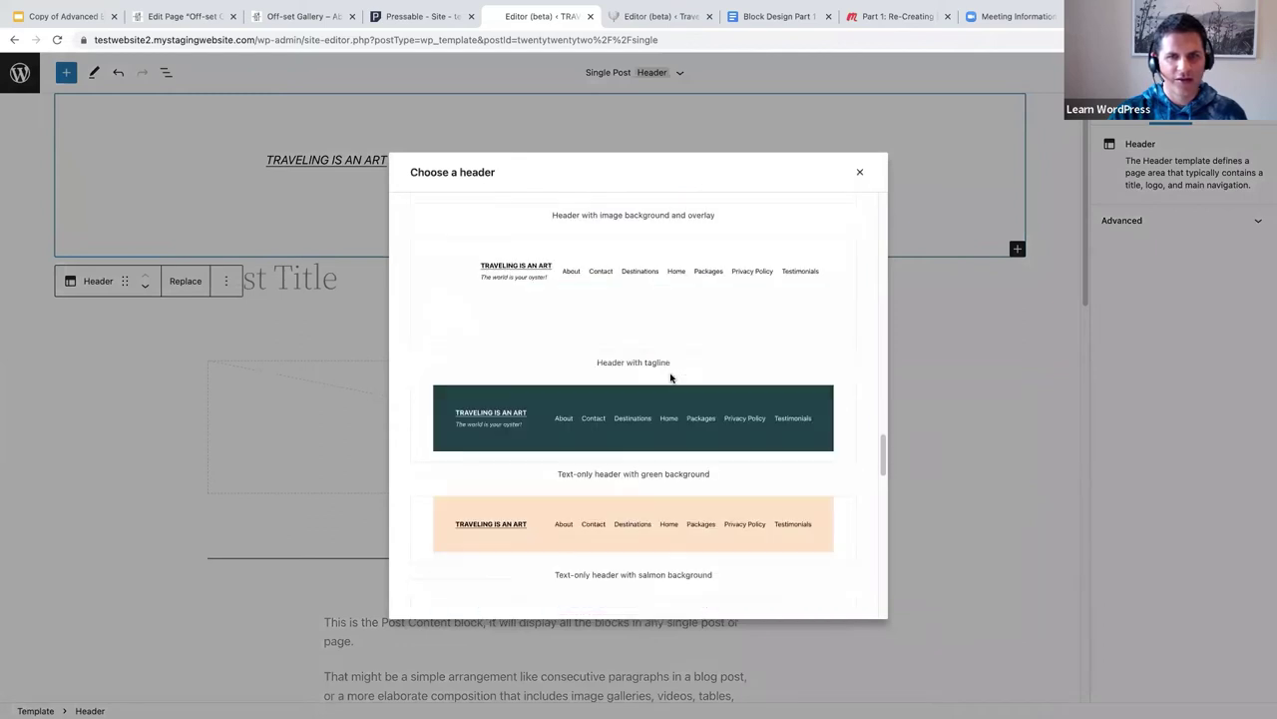
scroll(670, 377, "down", 5)
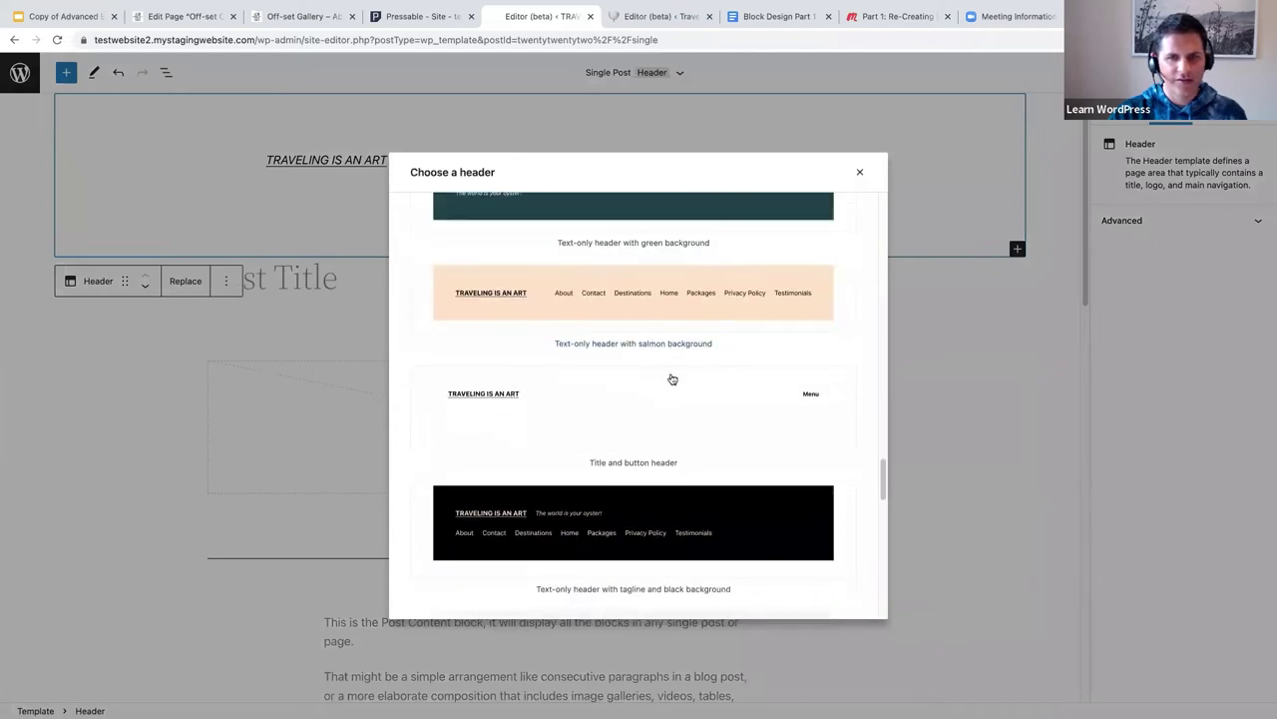
scroll(672, 379, "down", 2)
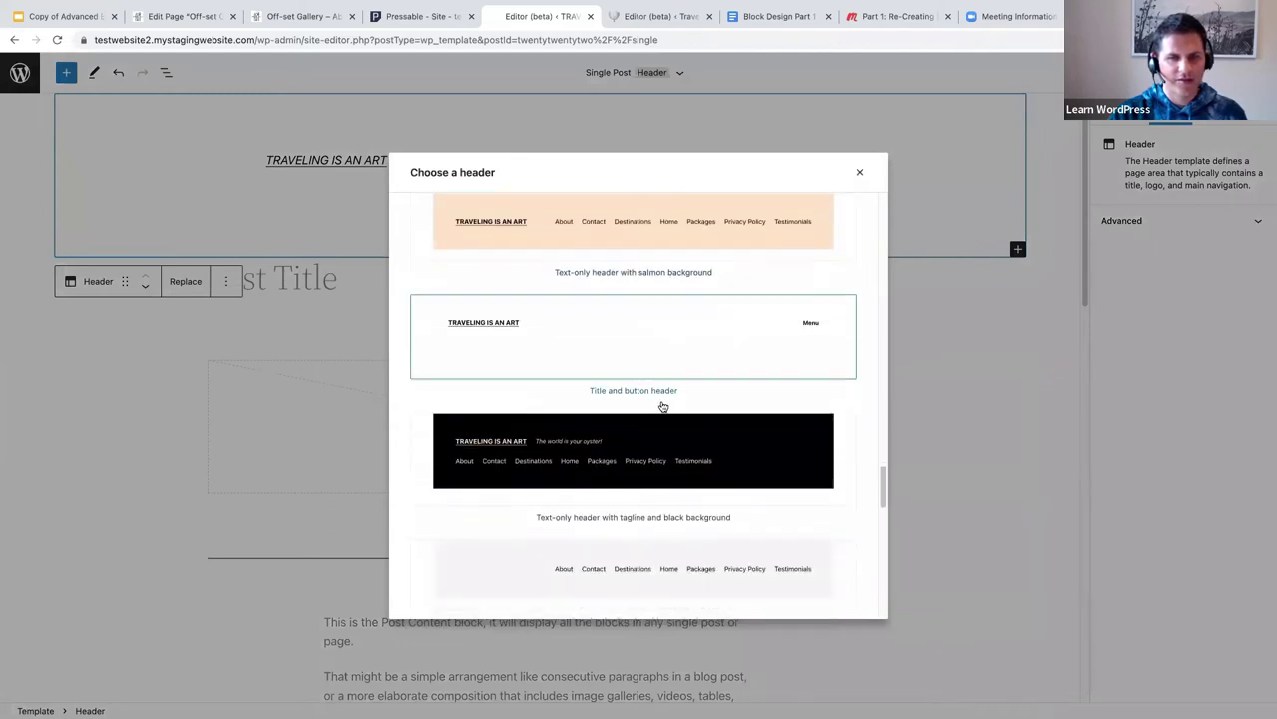
left_click(661, 454)
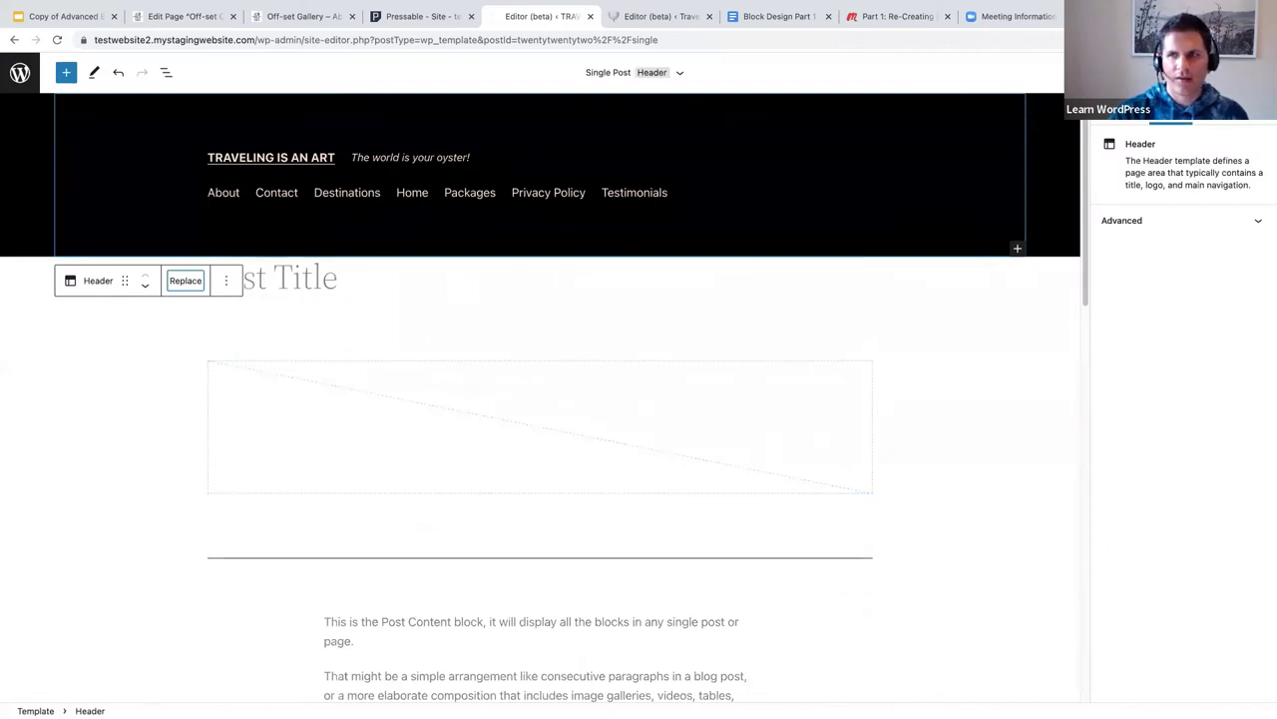
key("ctrl+s")
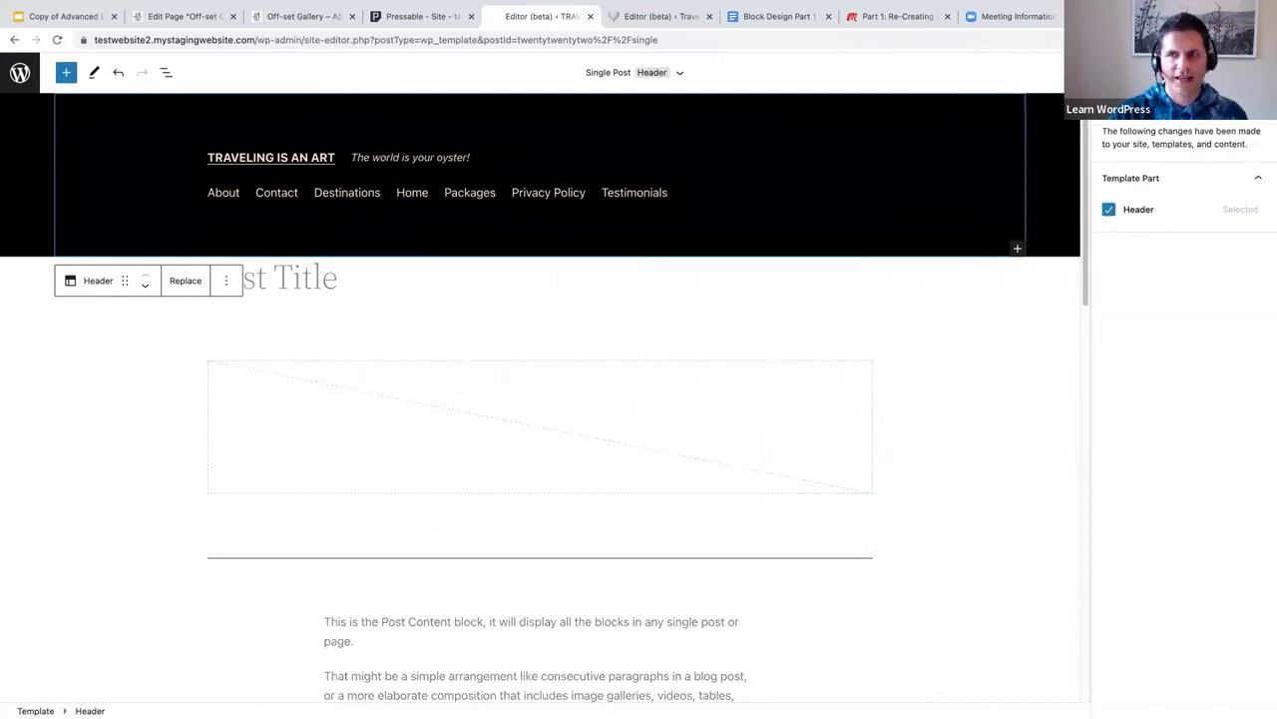
Save the Header template part and leave the site editor for the admin list of pages.
left_click(1158, 80)
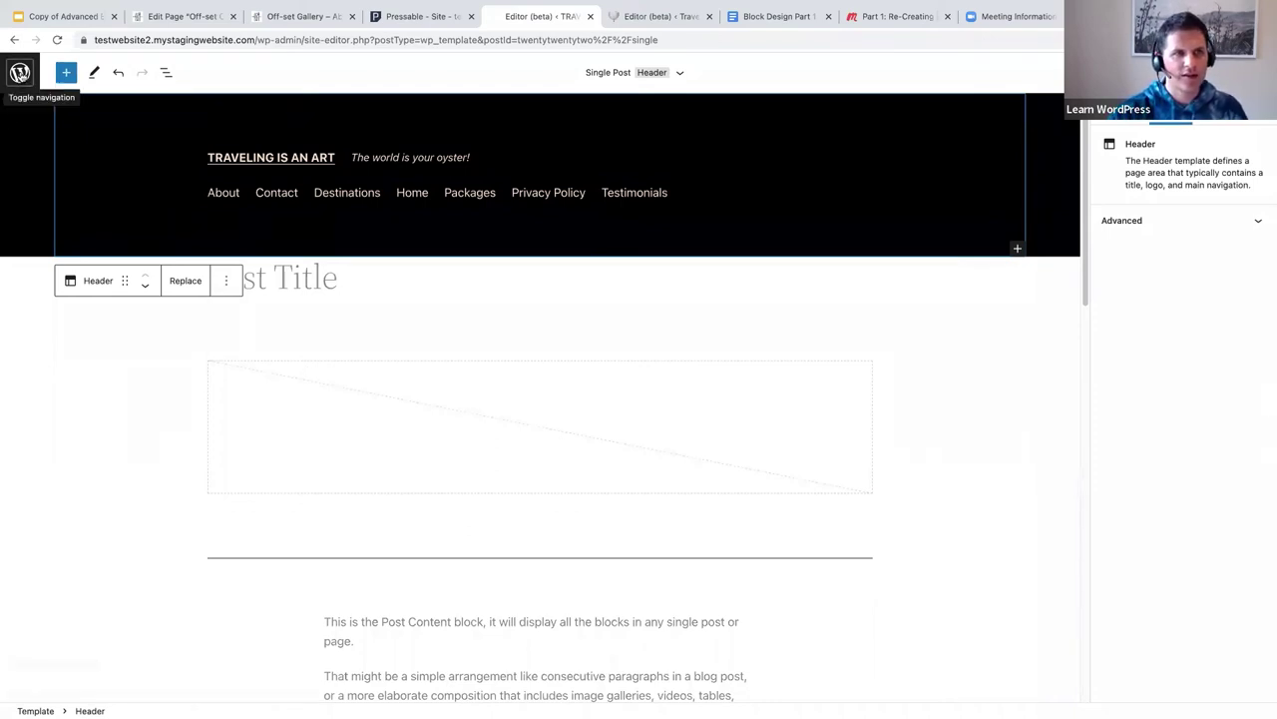
left_click(20, 72)
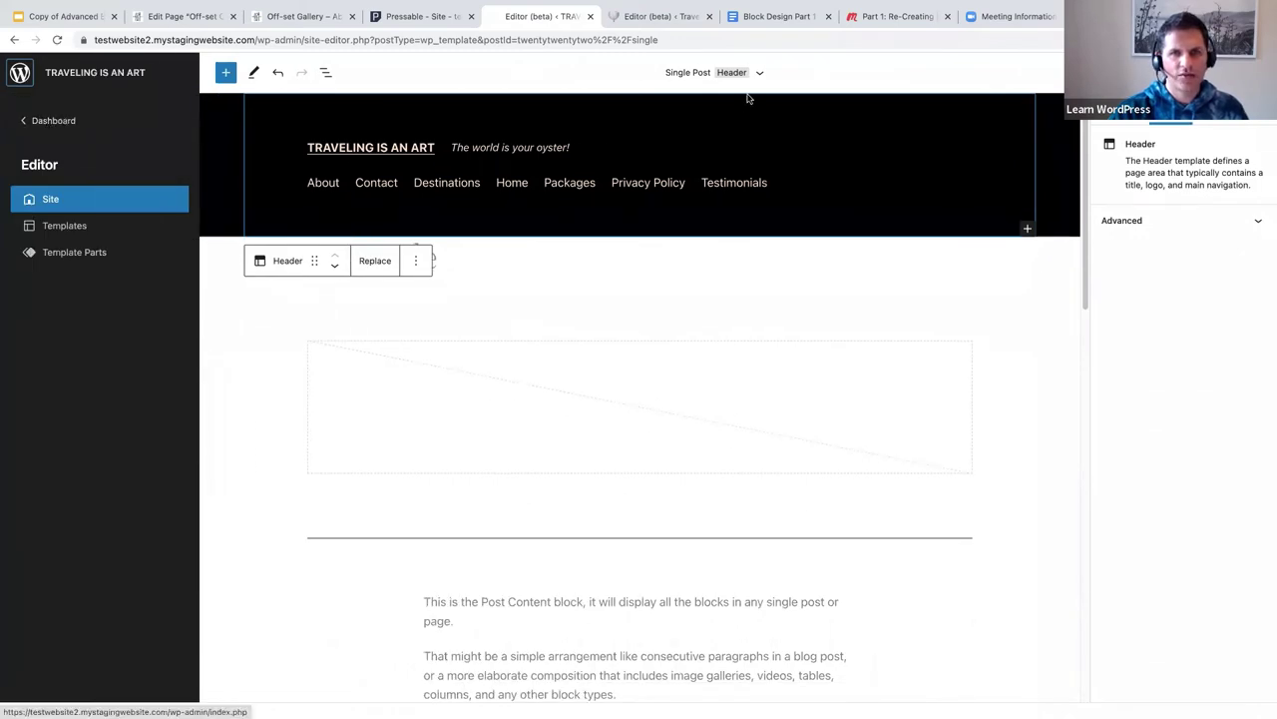
left_click(46, 121)
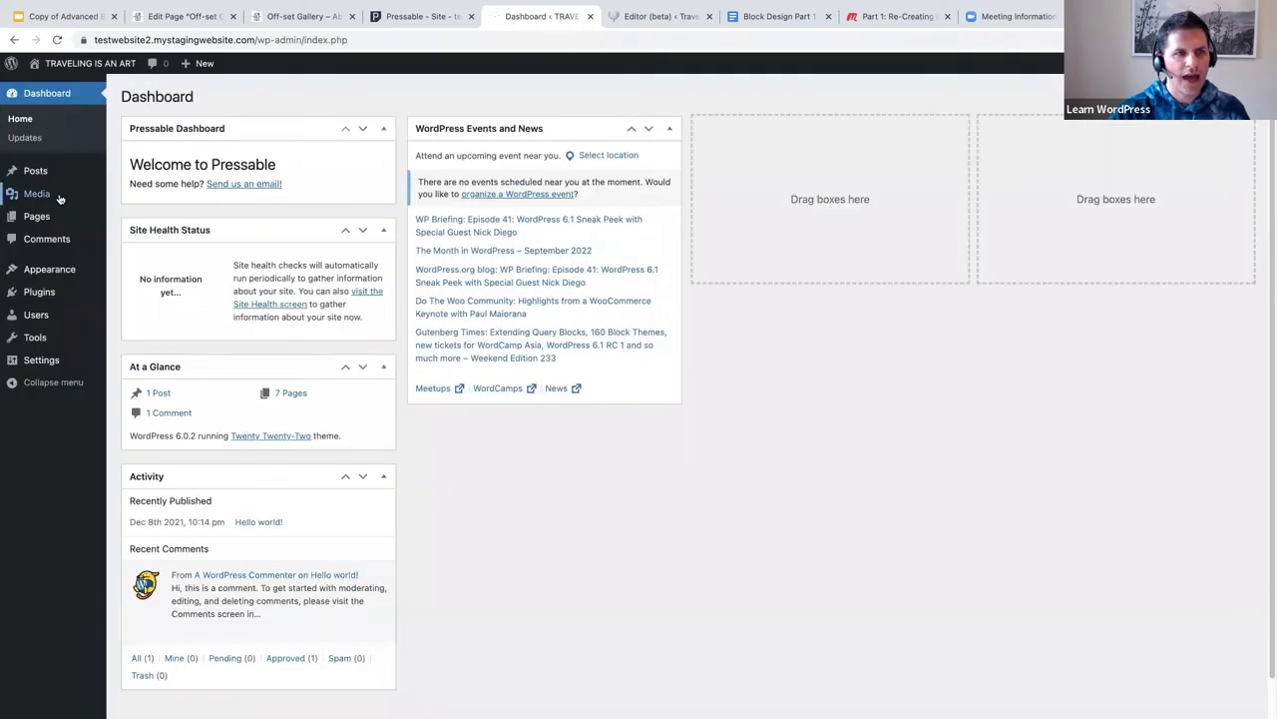
mouse_move(45, 216)
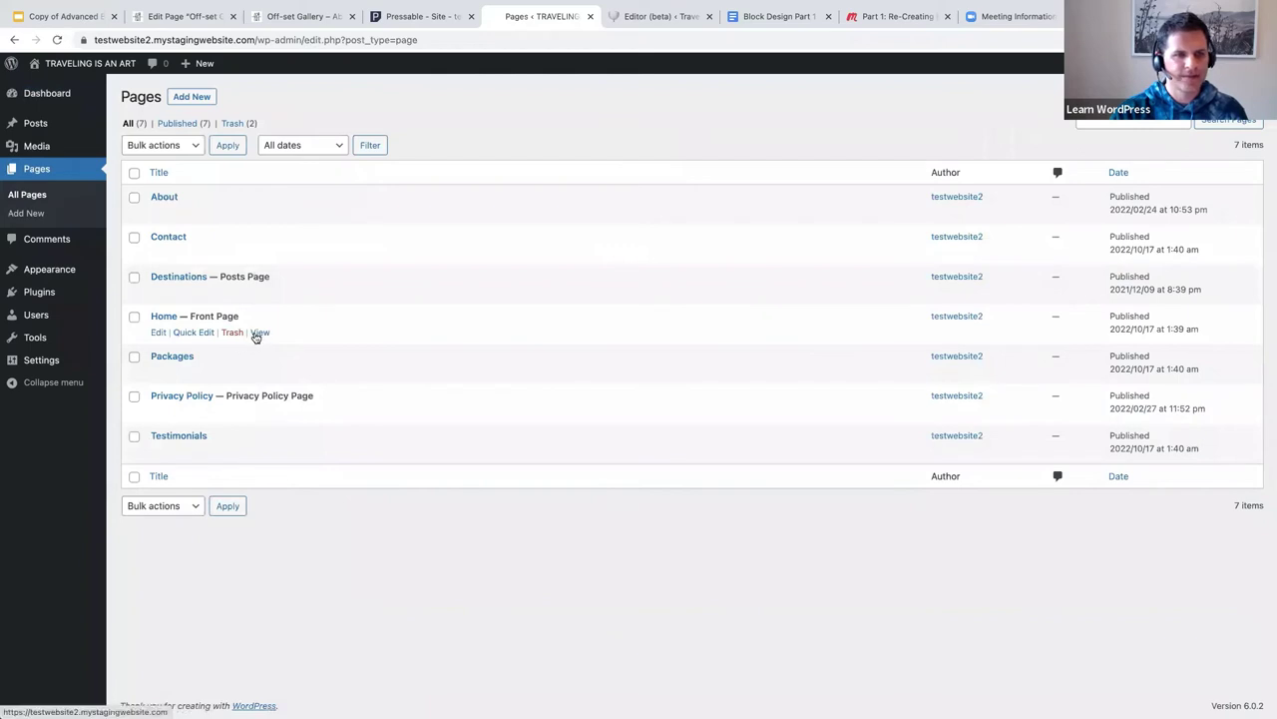
Open the About page, inspect its template options and the custom template dialog, and return to the list of pages.
left_click(165, 198)
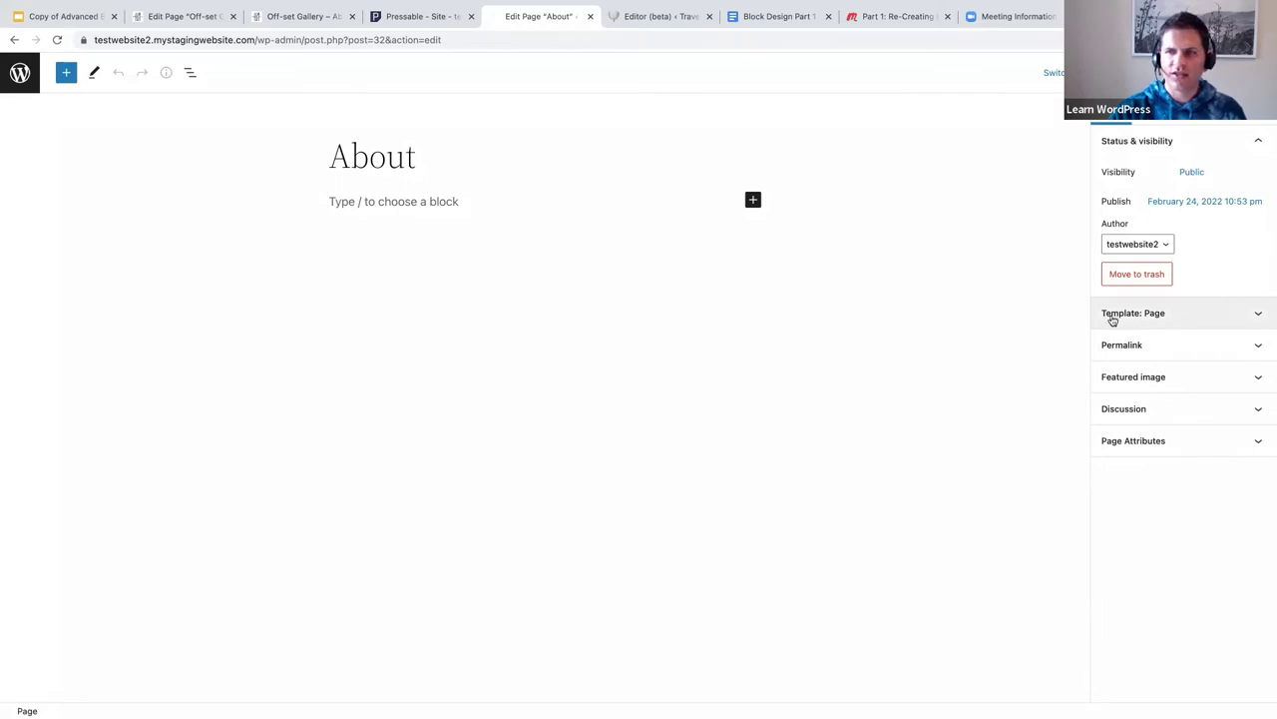
left_click(1238, 318)
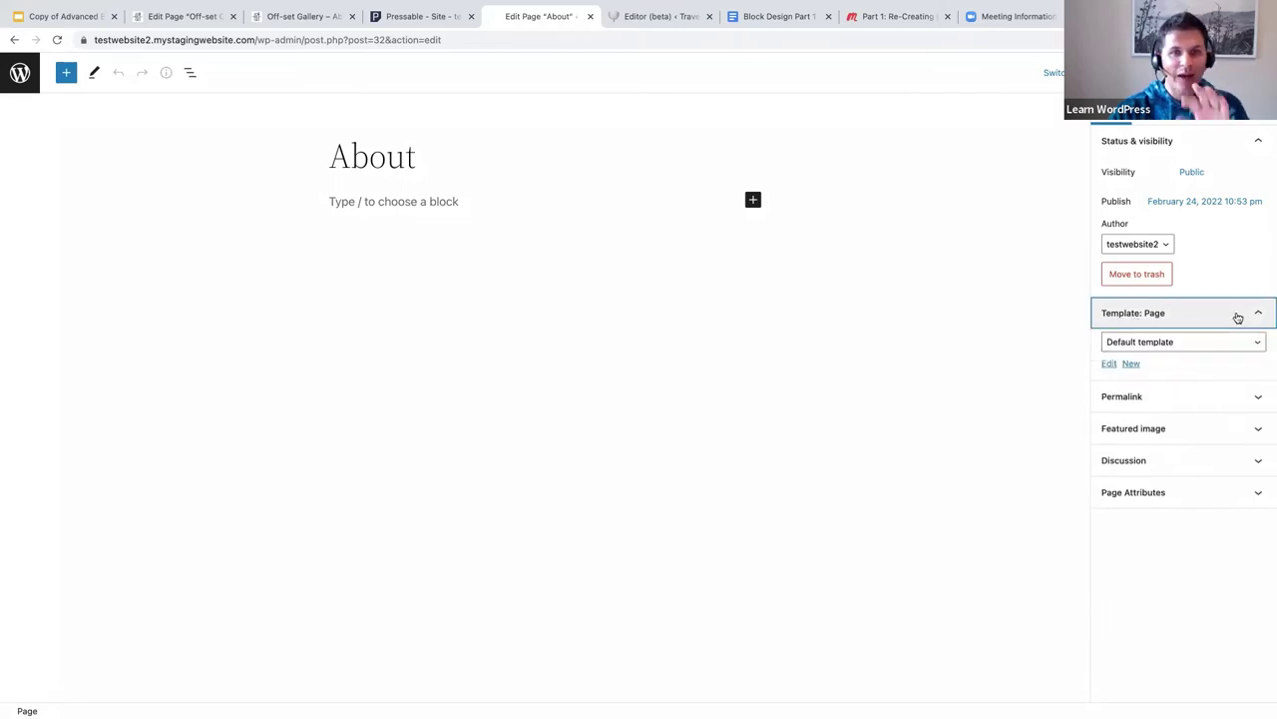
left_click(1131, 364)
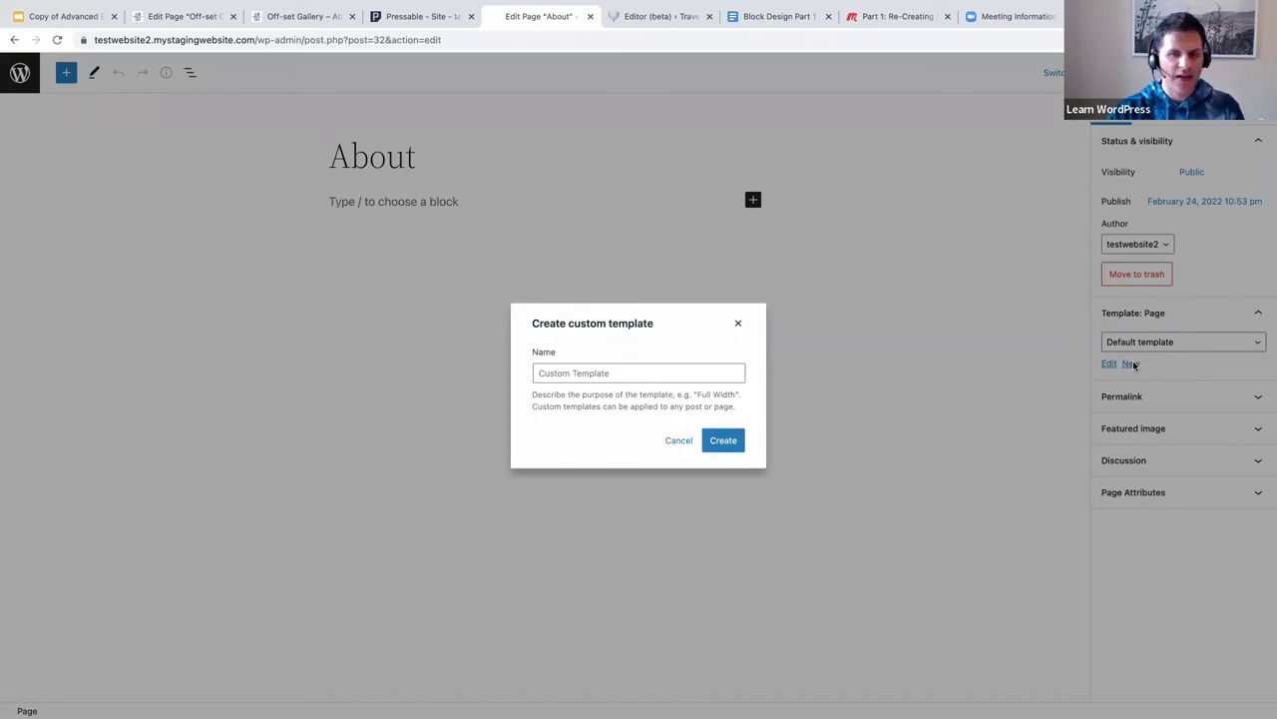
left_click(739, 324)
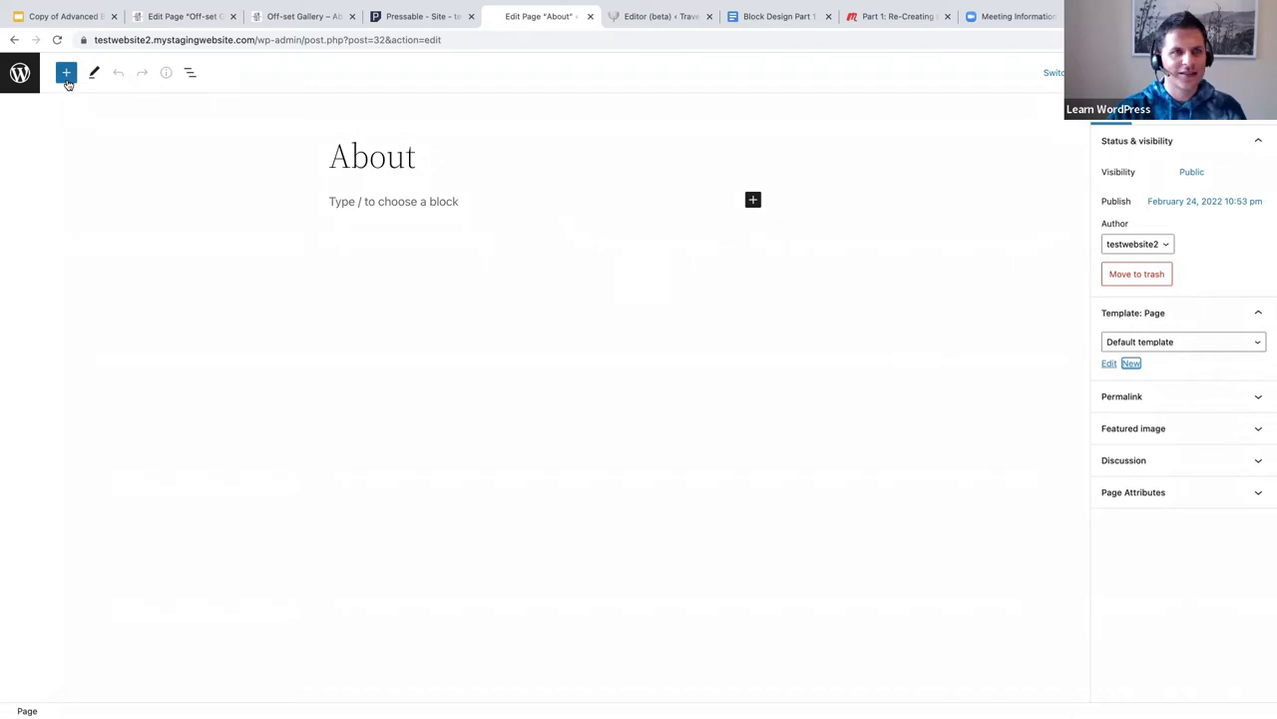
left_click(20, 78)
View the live site's homepage and look through its sections down to the footer.
mouse_move(45, 275)
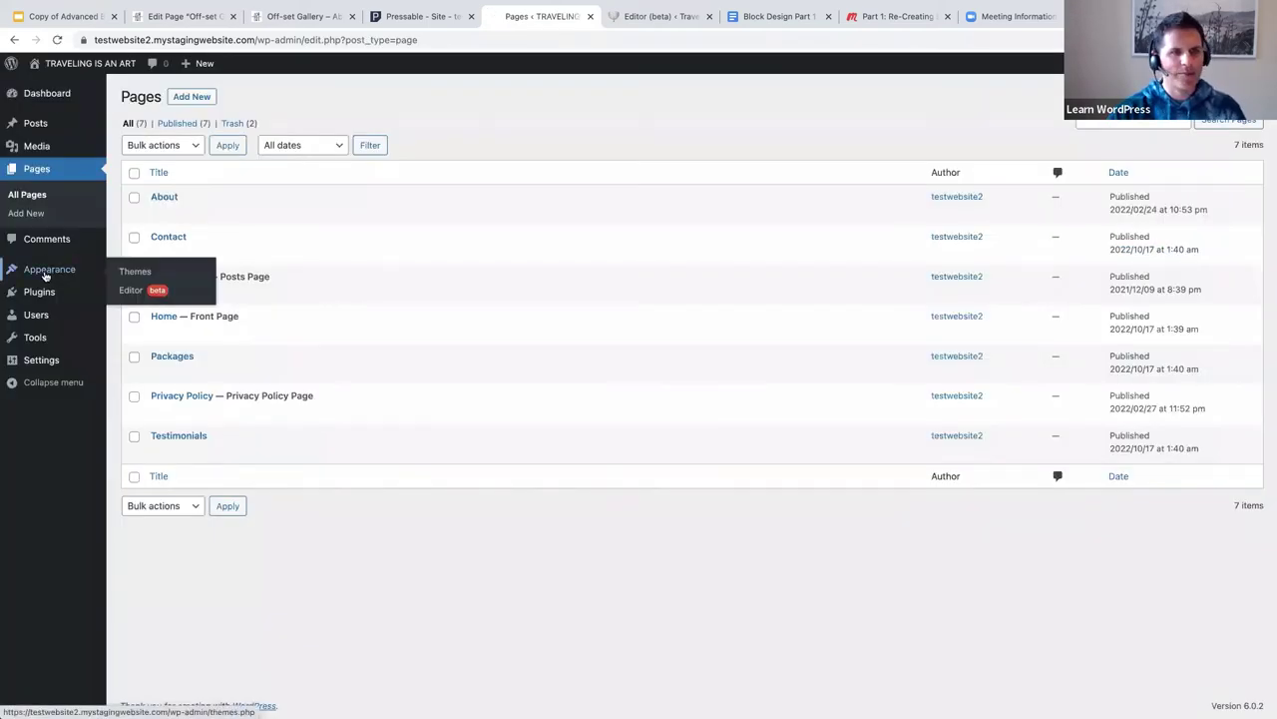
left_click(78, 63)
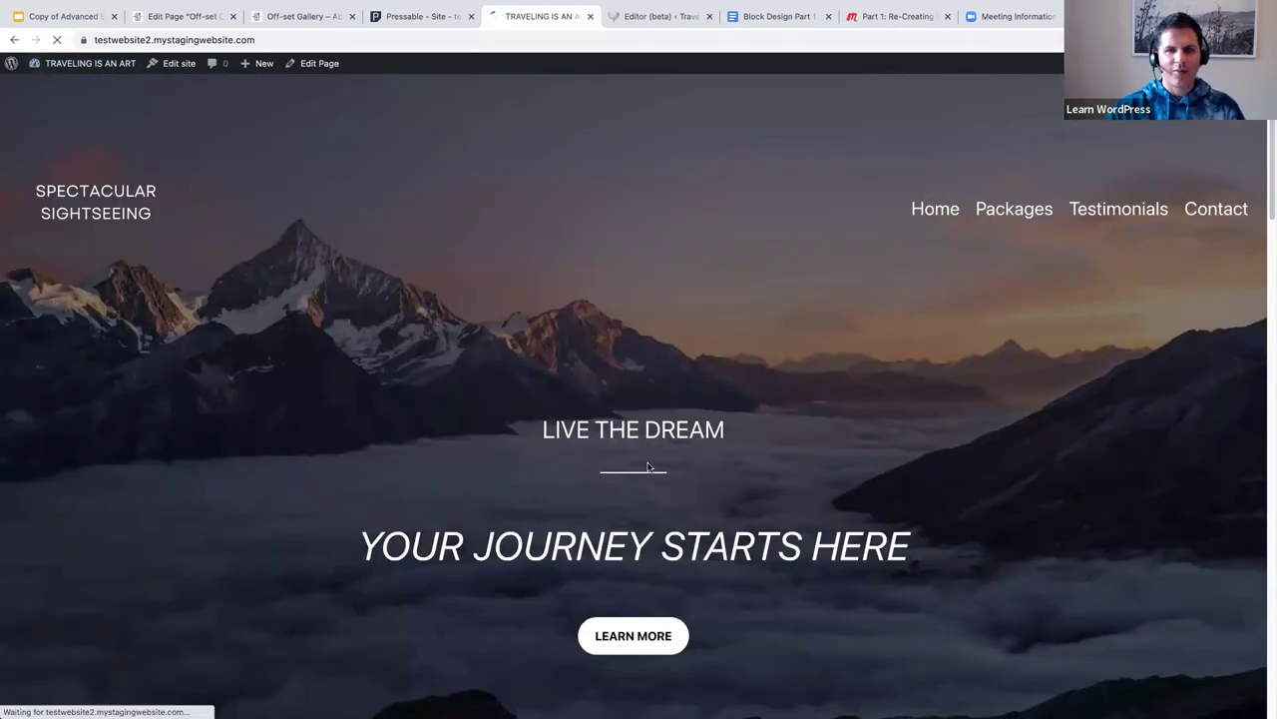
scroll(647, 466, "down", 1)
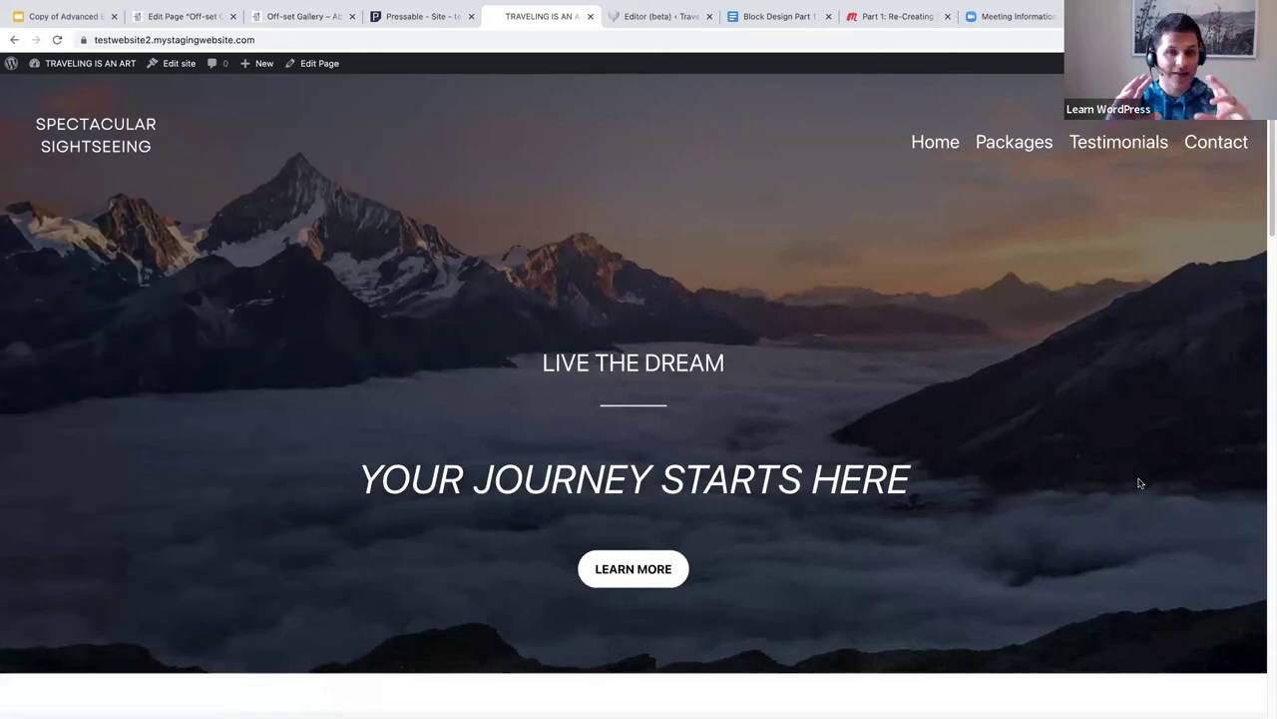
scroll(1120, 478, "down", 5)
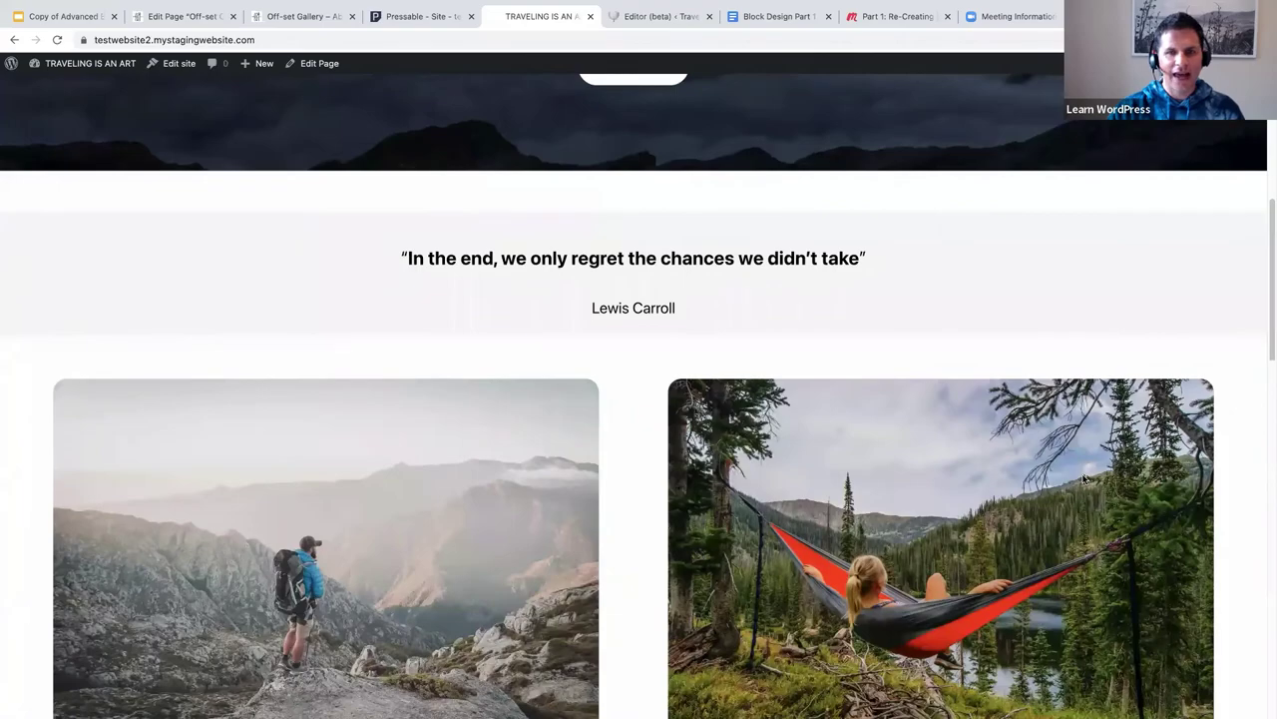
scroll(1085, 479, "down", 2)
scroll(1084, 479, "down", 9)
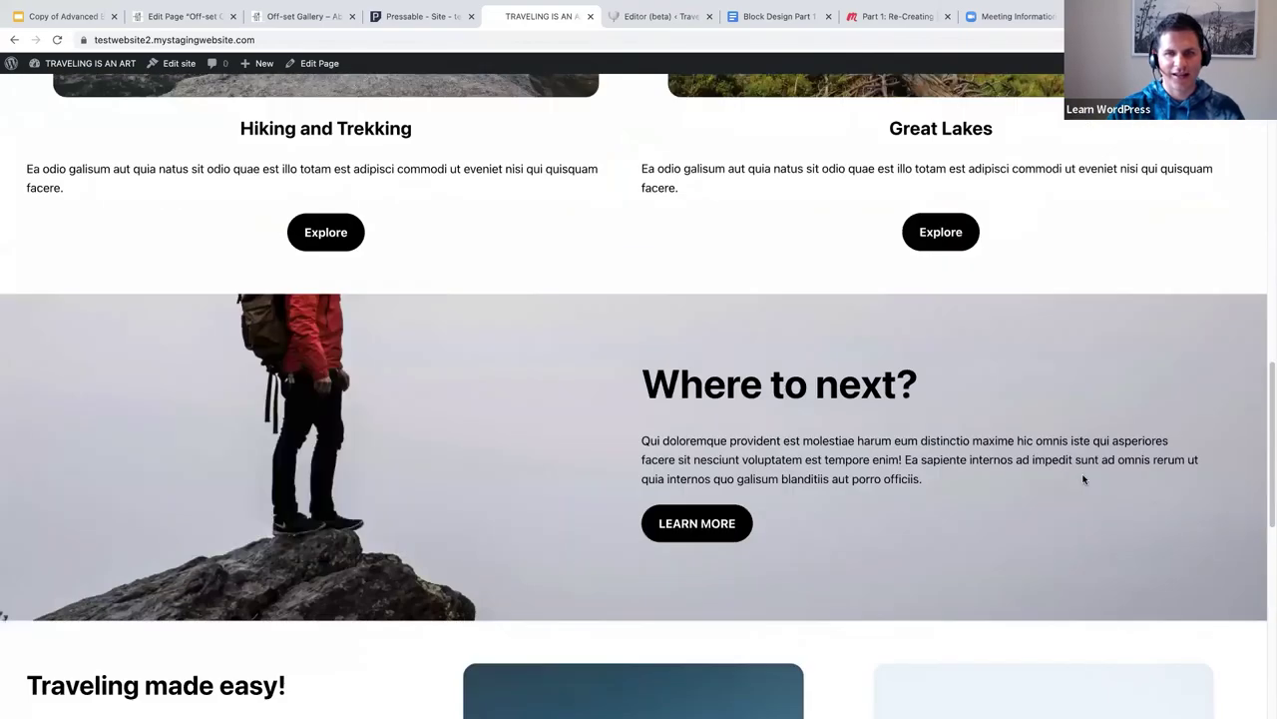
scroll(1084, 479, "down", 4)
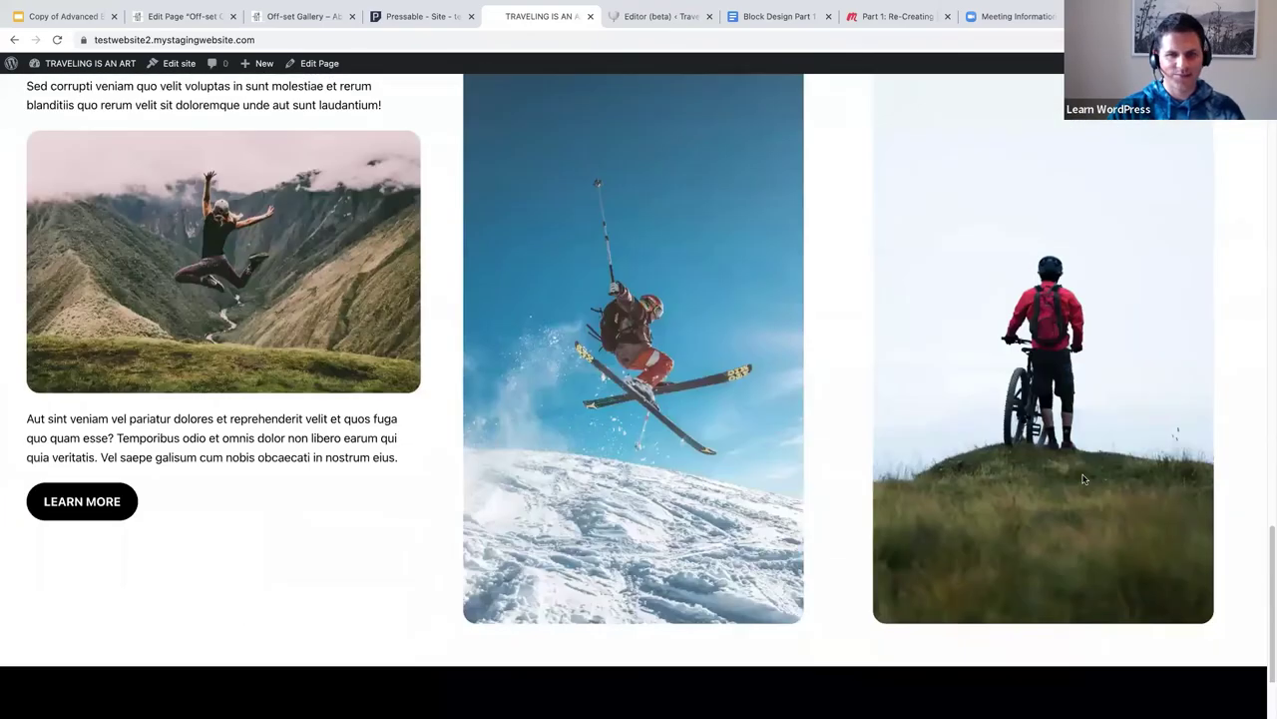
scroll(1084, 479, "up", 6)
scroll(1088, 481, "up", 10)
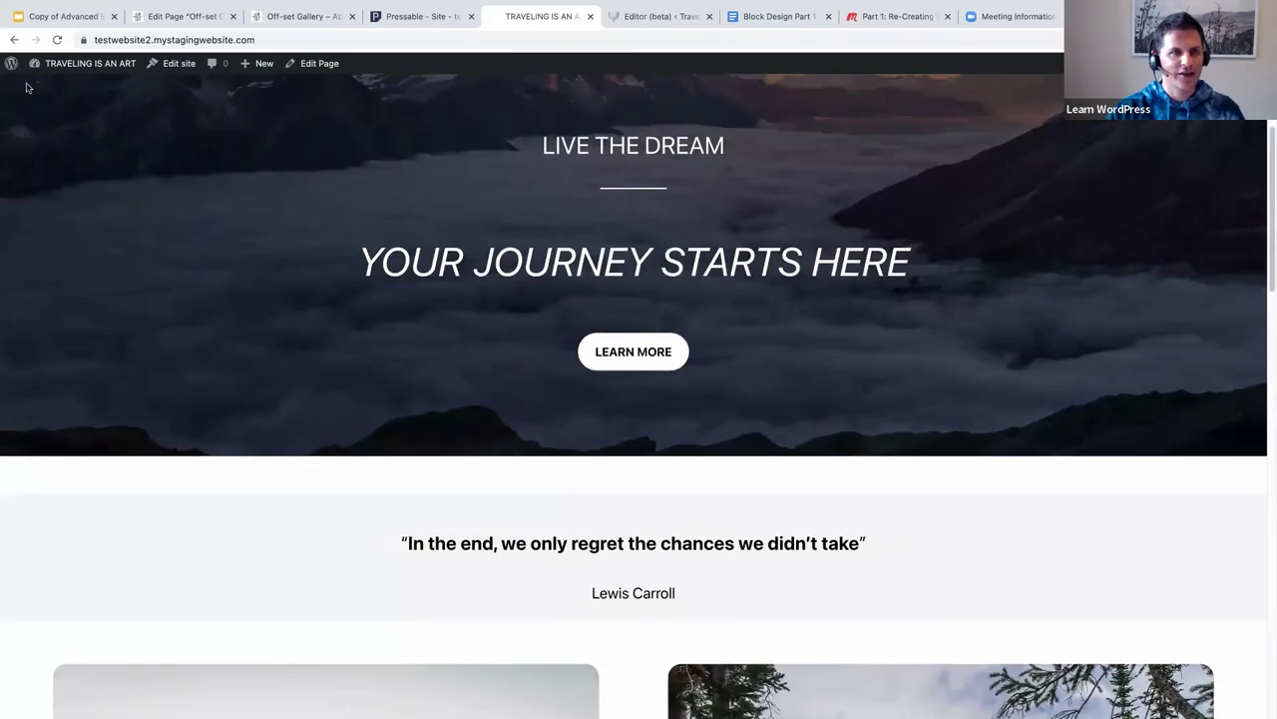
Return to the admin list of pages and locate the page assigned as the front page.
left_click(65, 63)
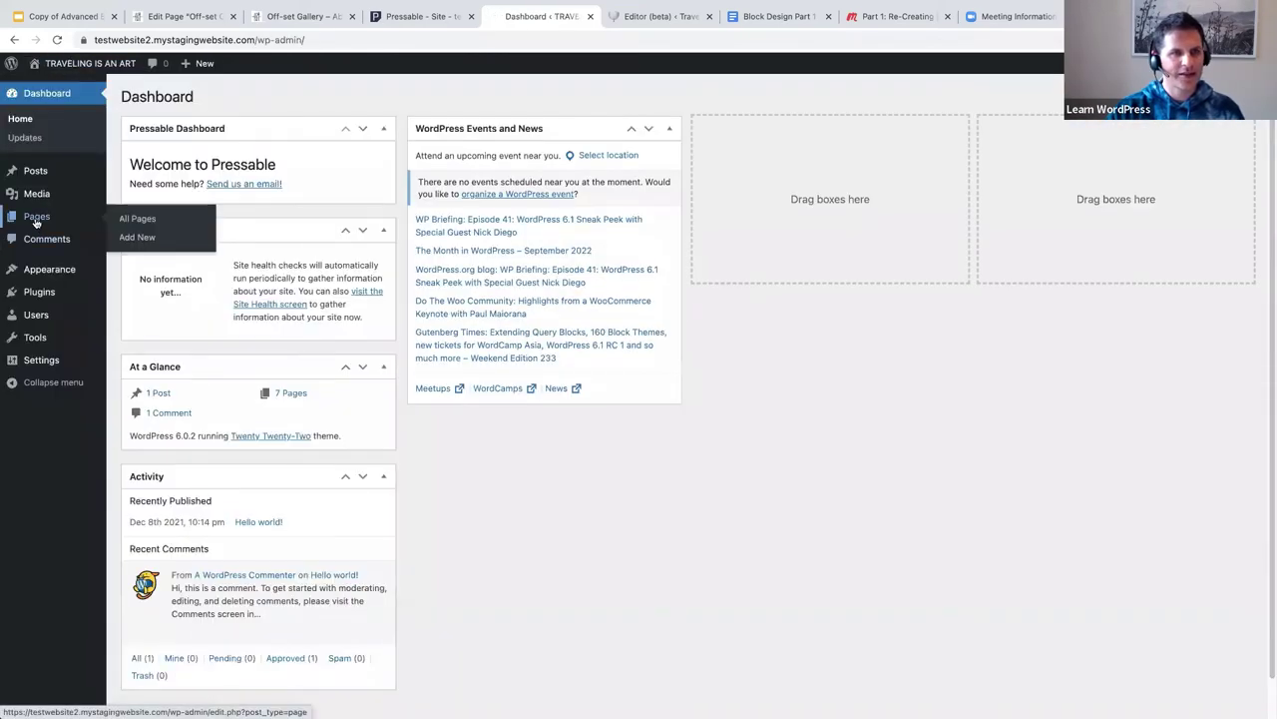
left_click(36, 217)
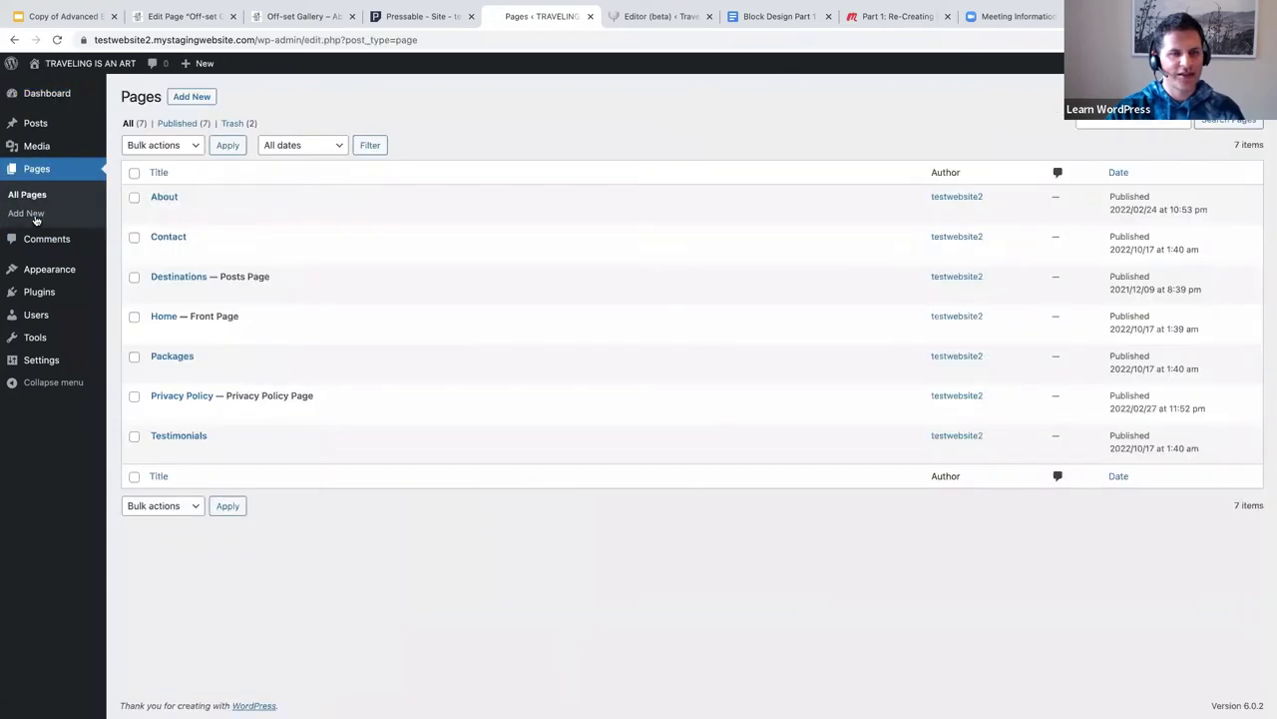
mouse_move(160, 326)
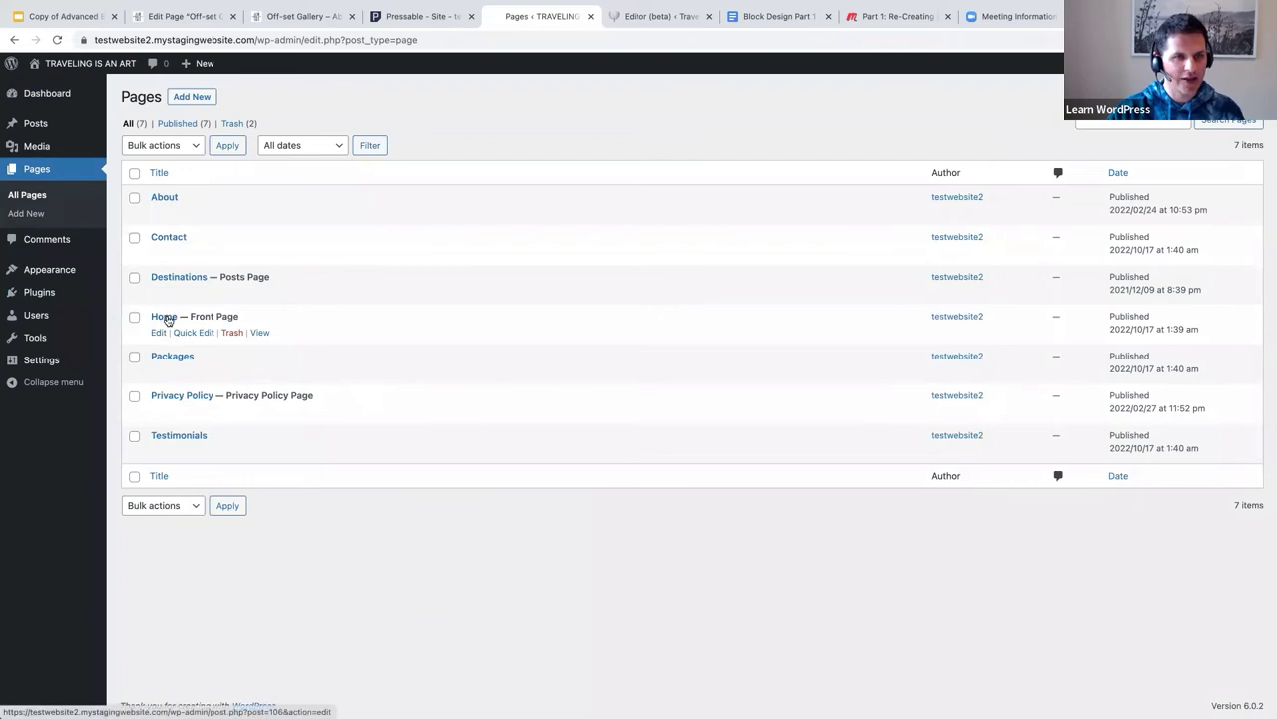
Review the page choices for the static homepage and the posts page in the Reading settings.
left_click(42, 363)
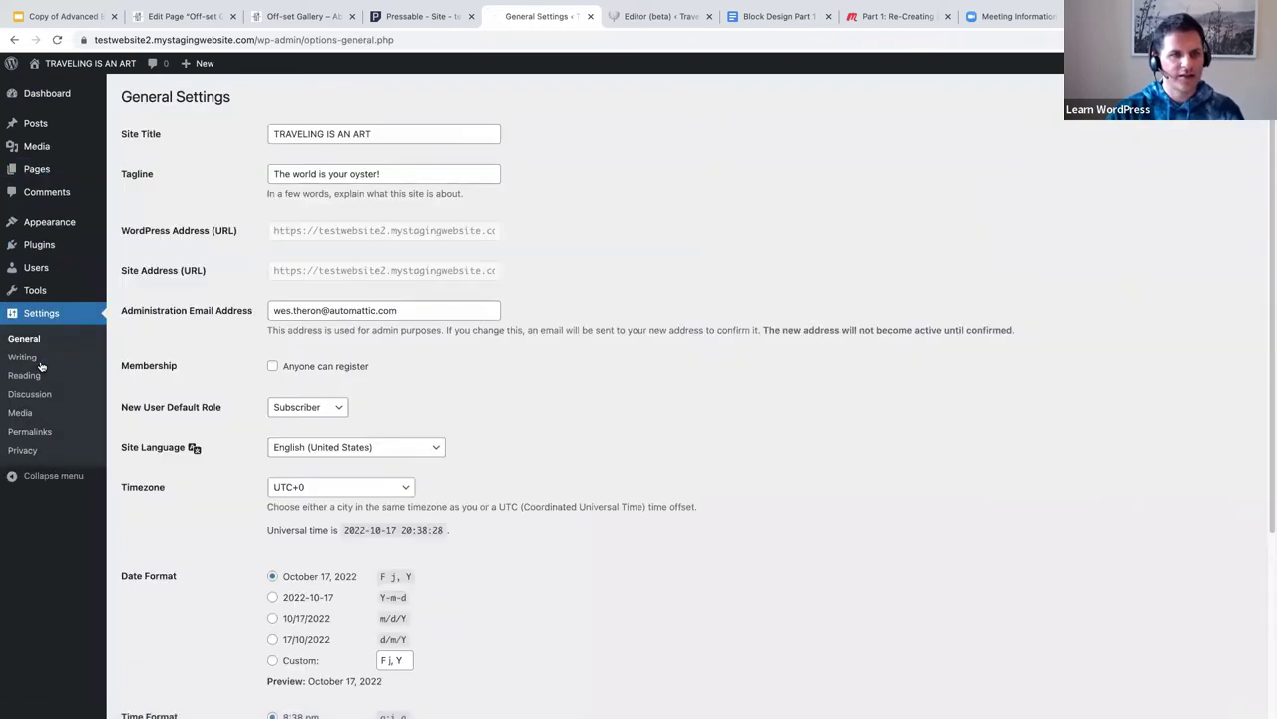
left_click(28, 376)
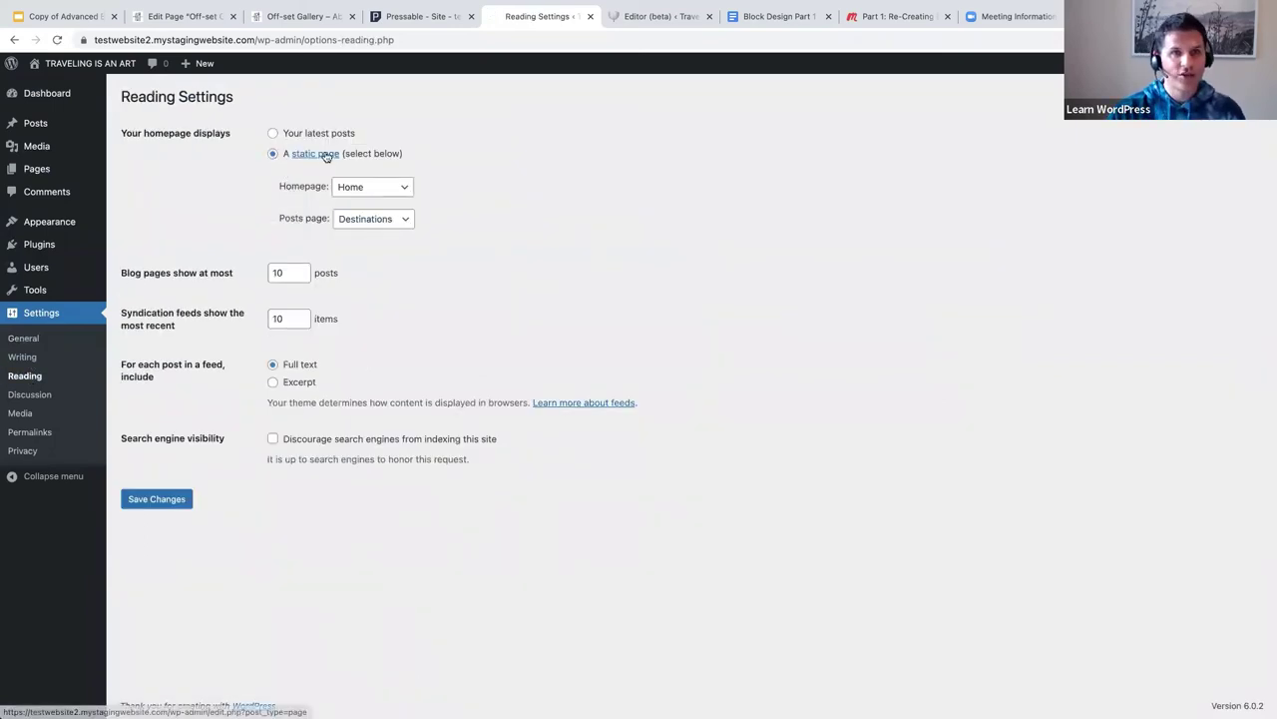
left_click(408, 188)
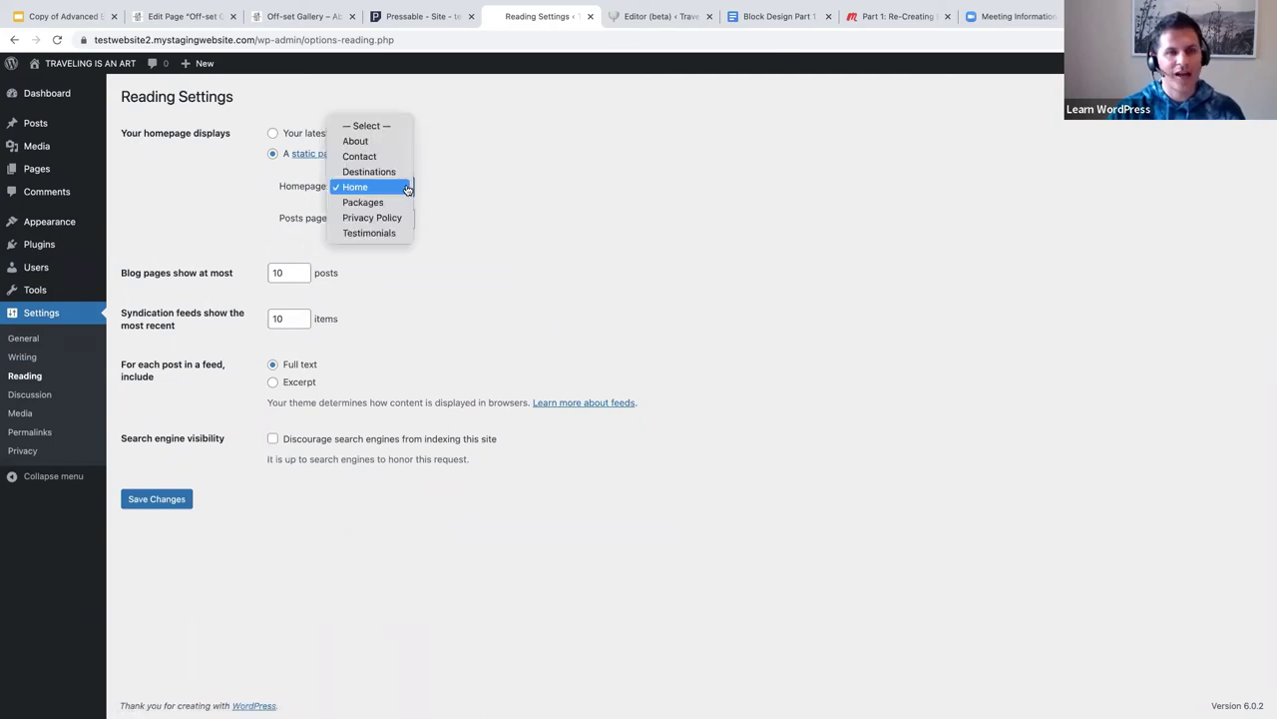
left_click(433, 190)
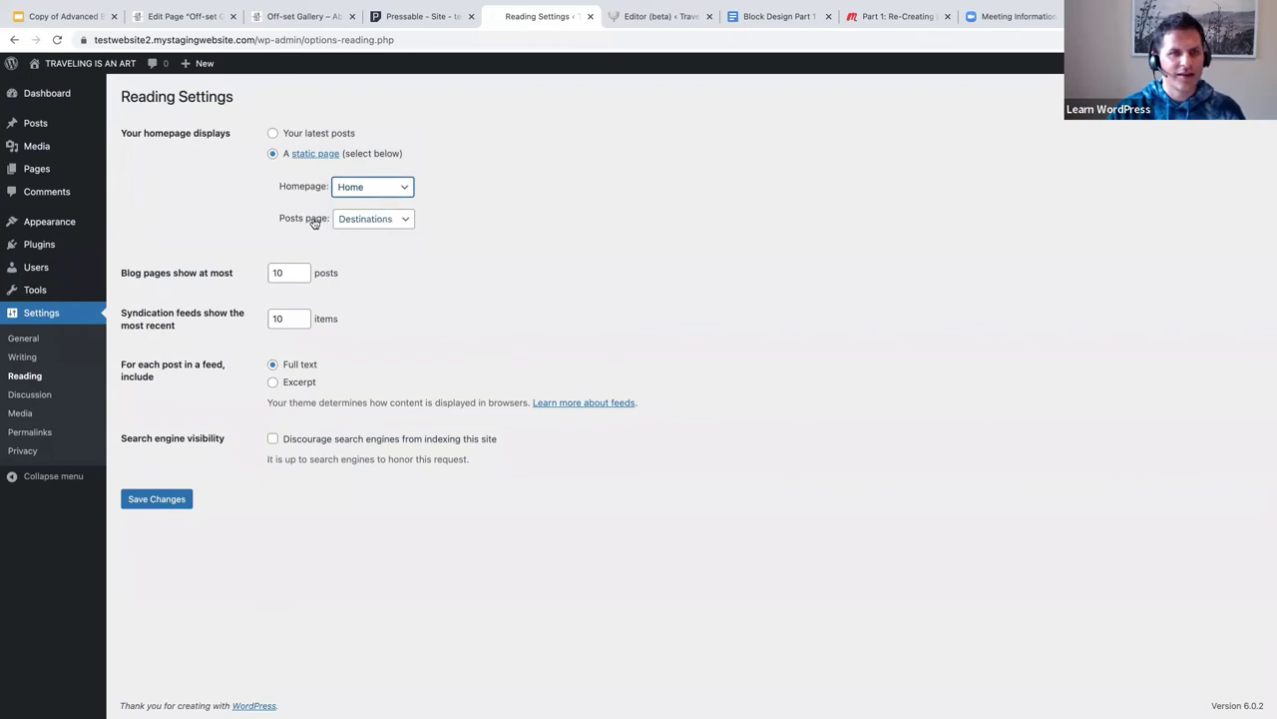
left_click(380, 220)
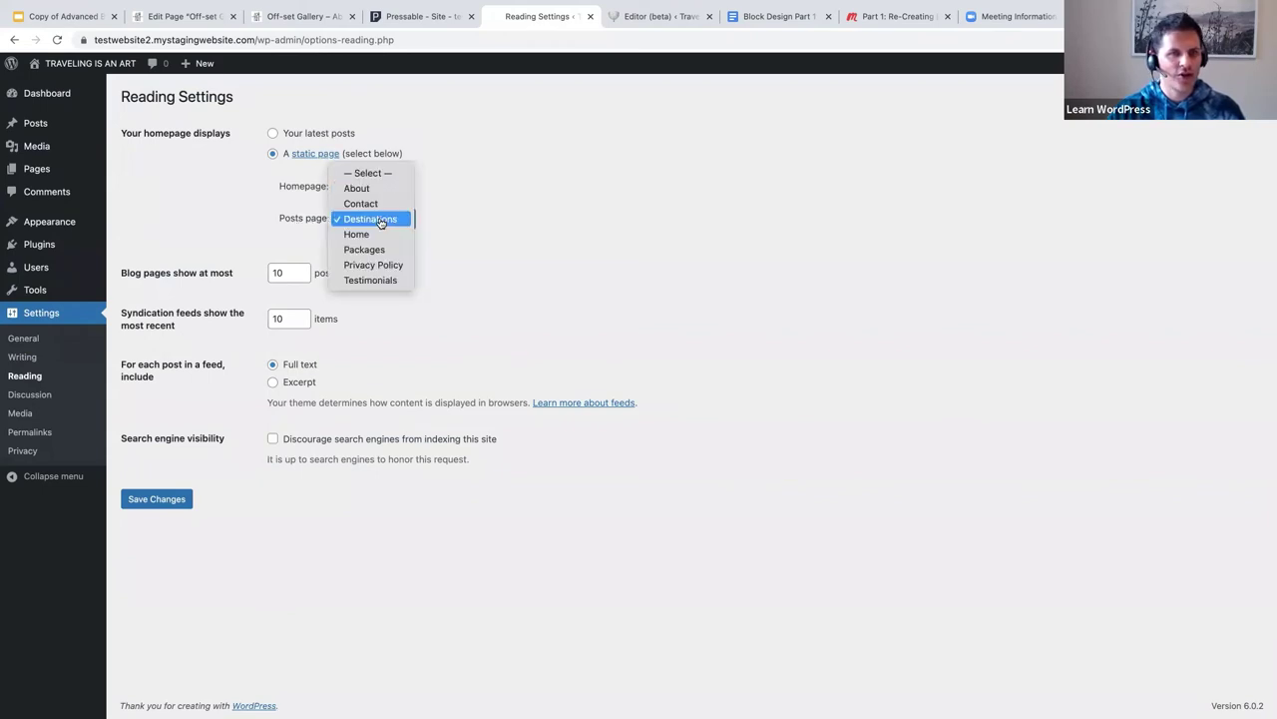
left_click(473, 215)
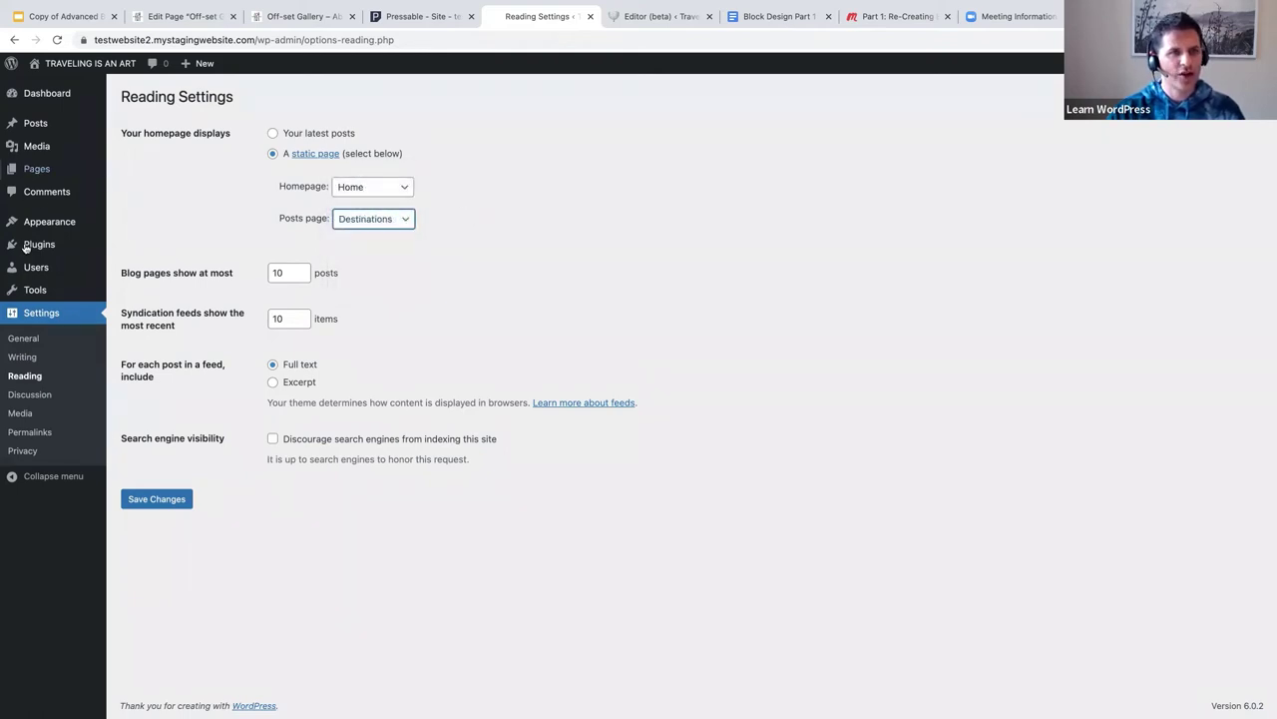
Create a new page titled "Example Page".
mouse_move(43, 225)
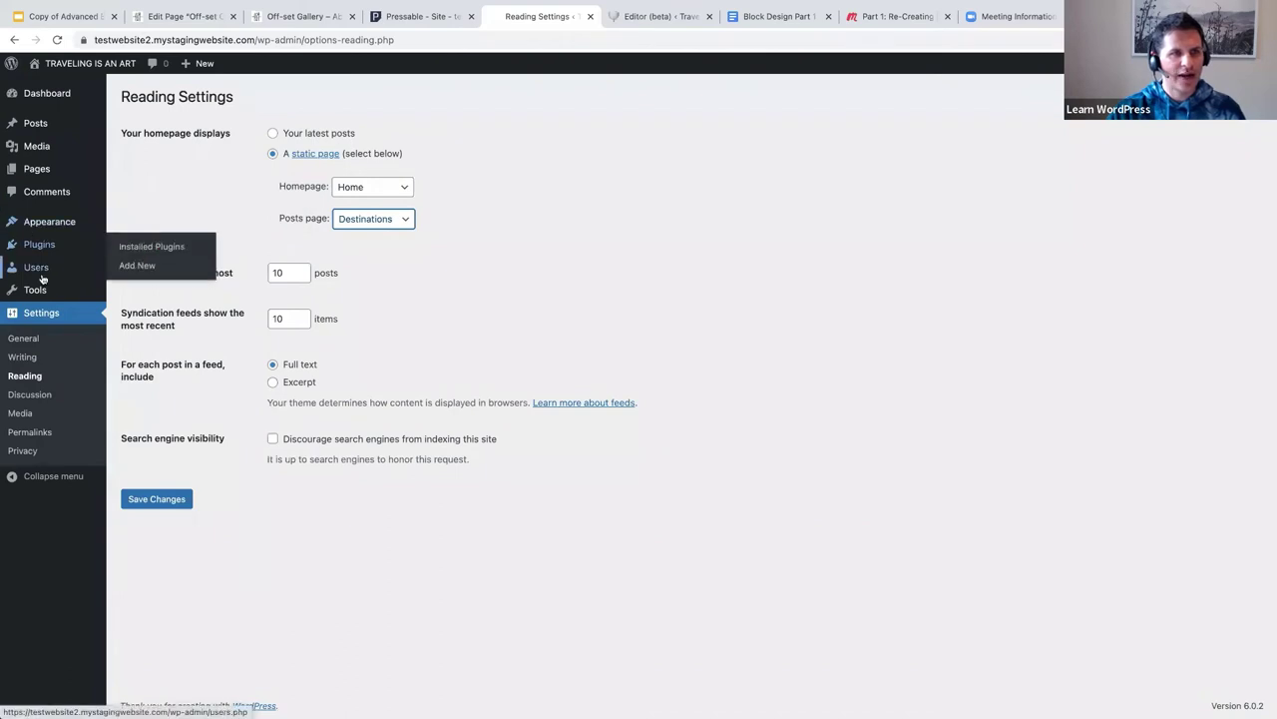
left_click(37, 170)
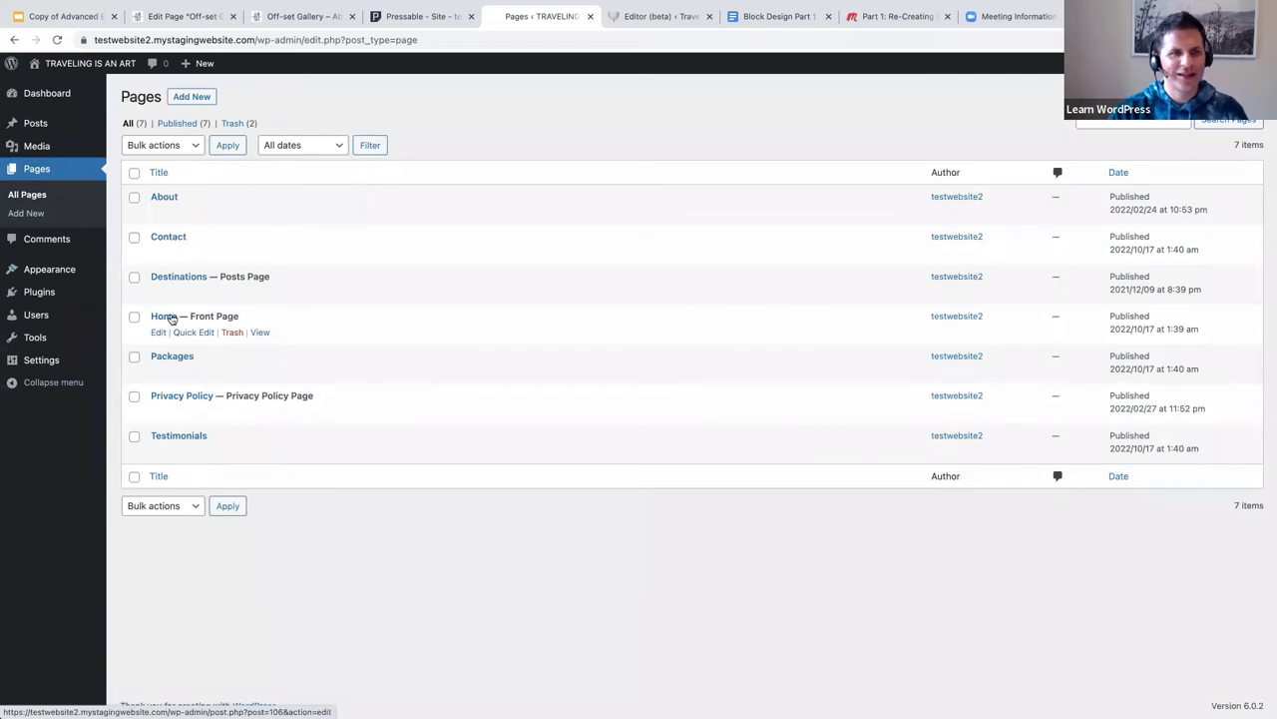
left_click(190, 97)
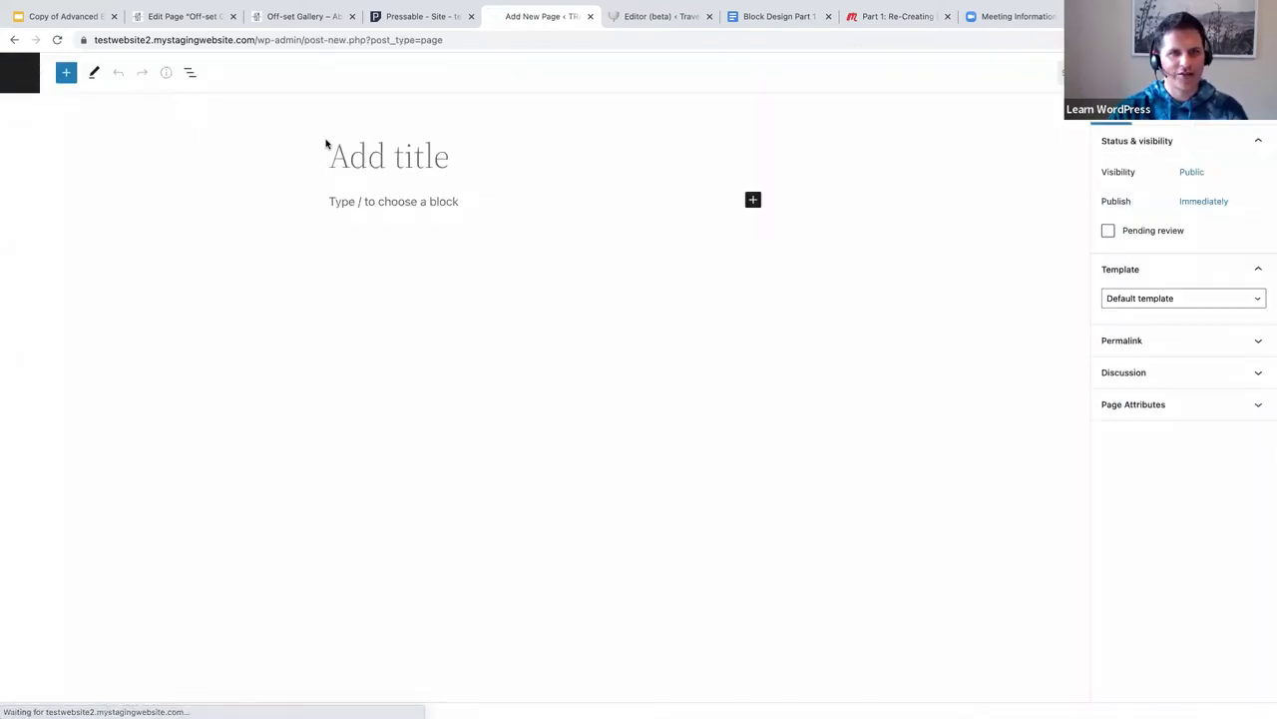
left_click(350, 156)
type("Example Page")
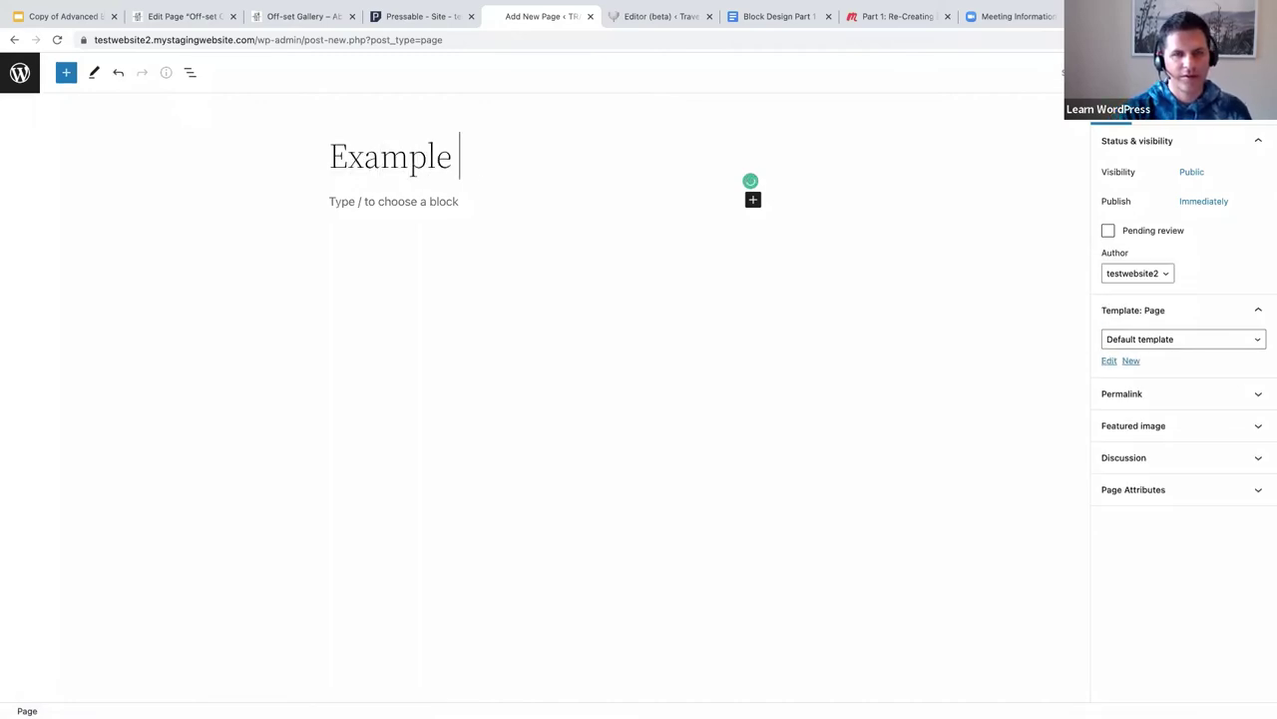
Insert a Group block below the page title and set its alignment to full width.
left_click(350, 200)
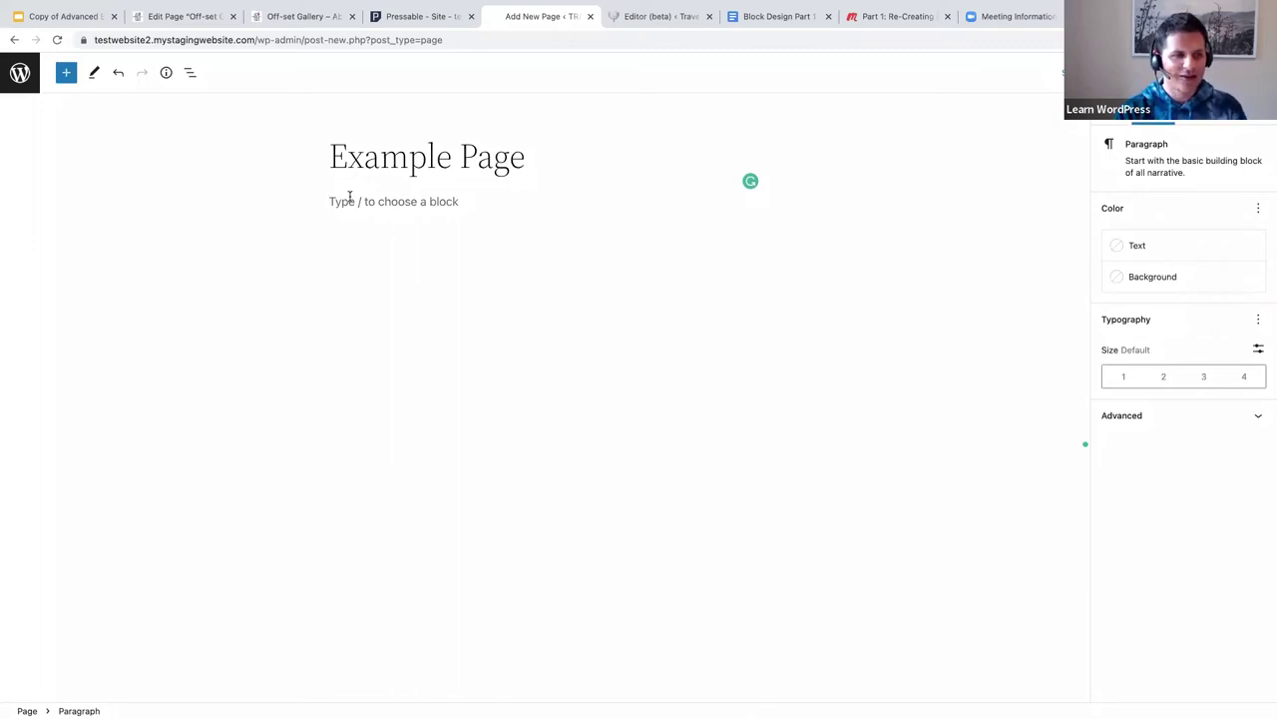
type("/")
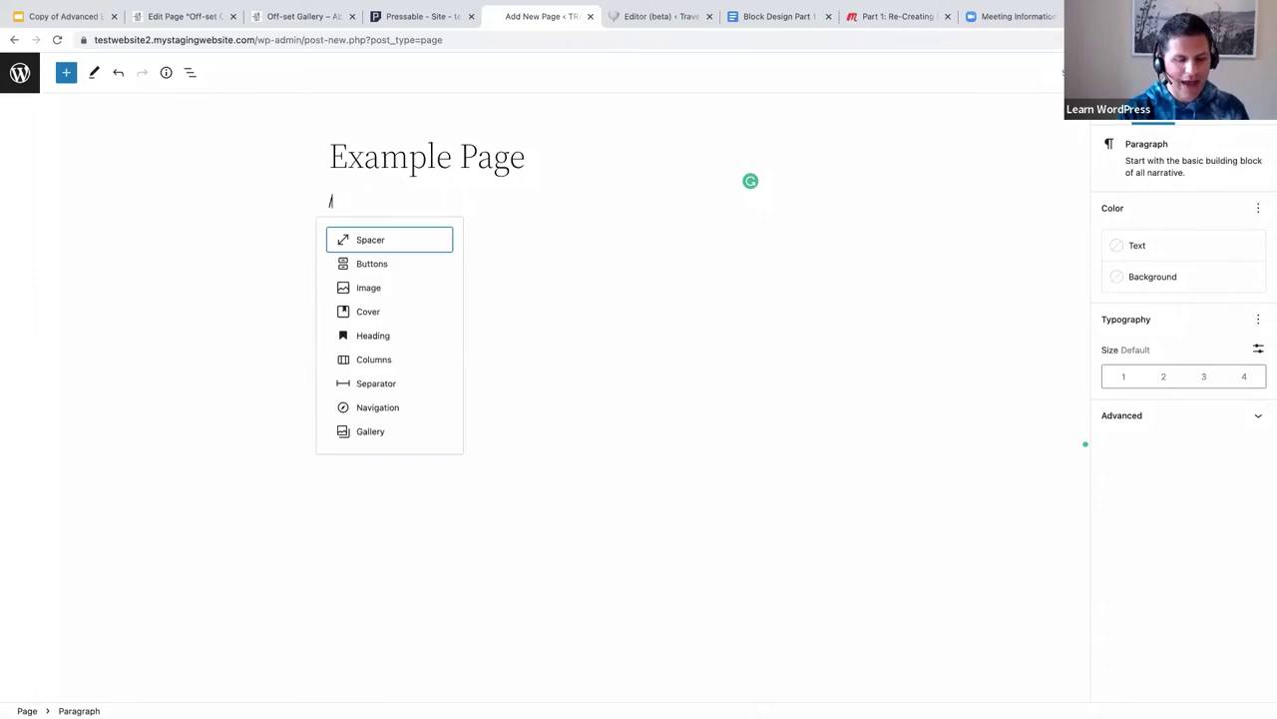
type("group")
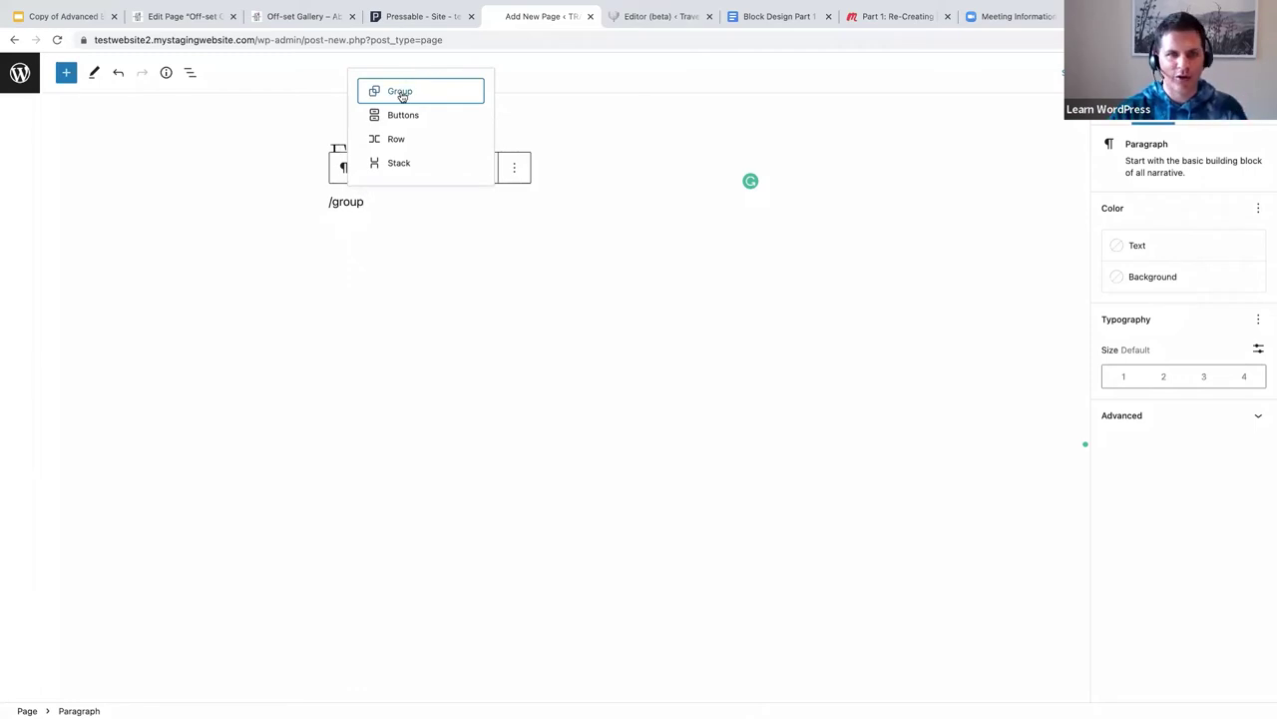
left_click(401, 93)
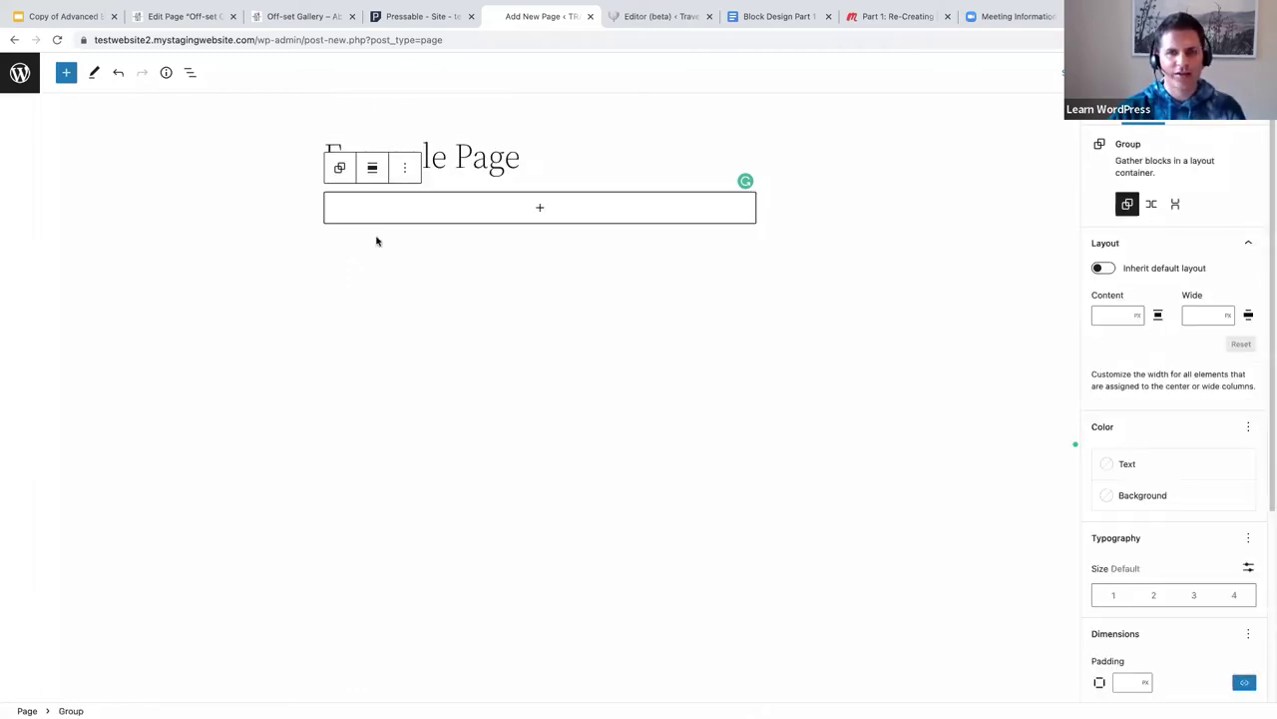
left_click(373, 172)
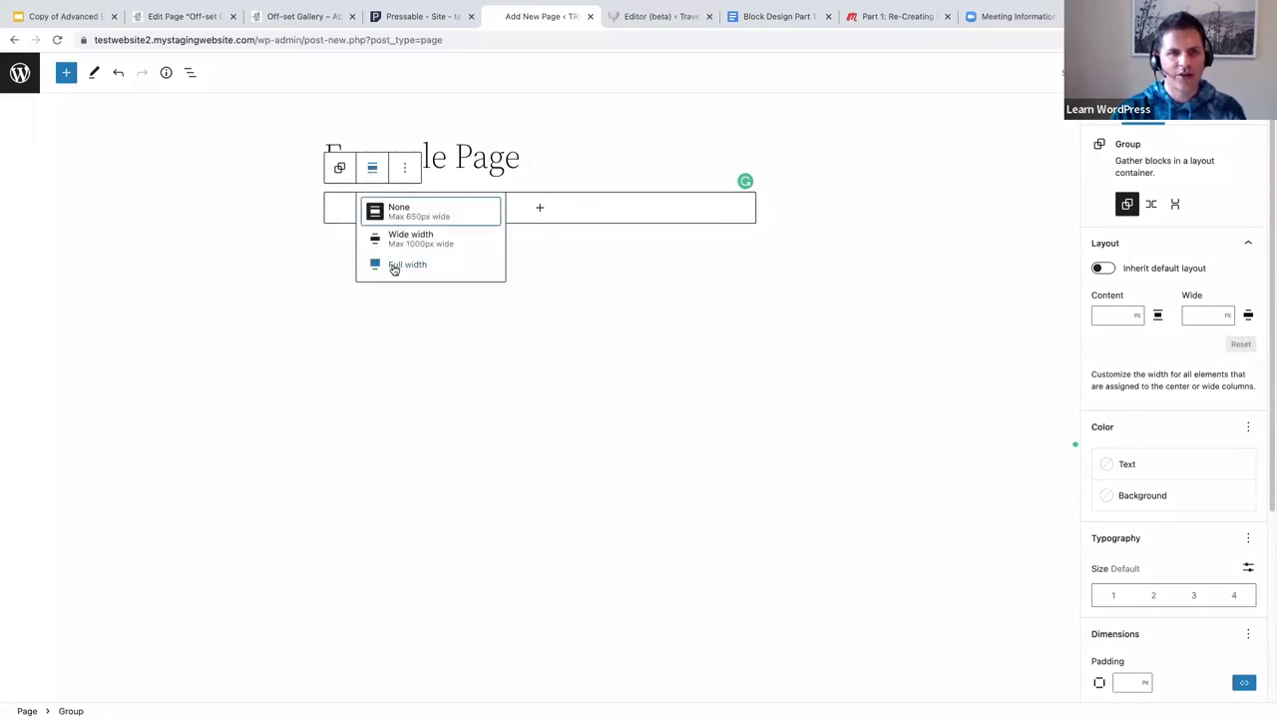
left_click(394, 266)
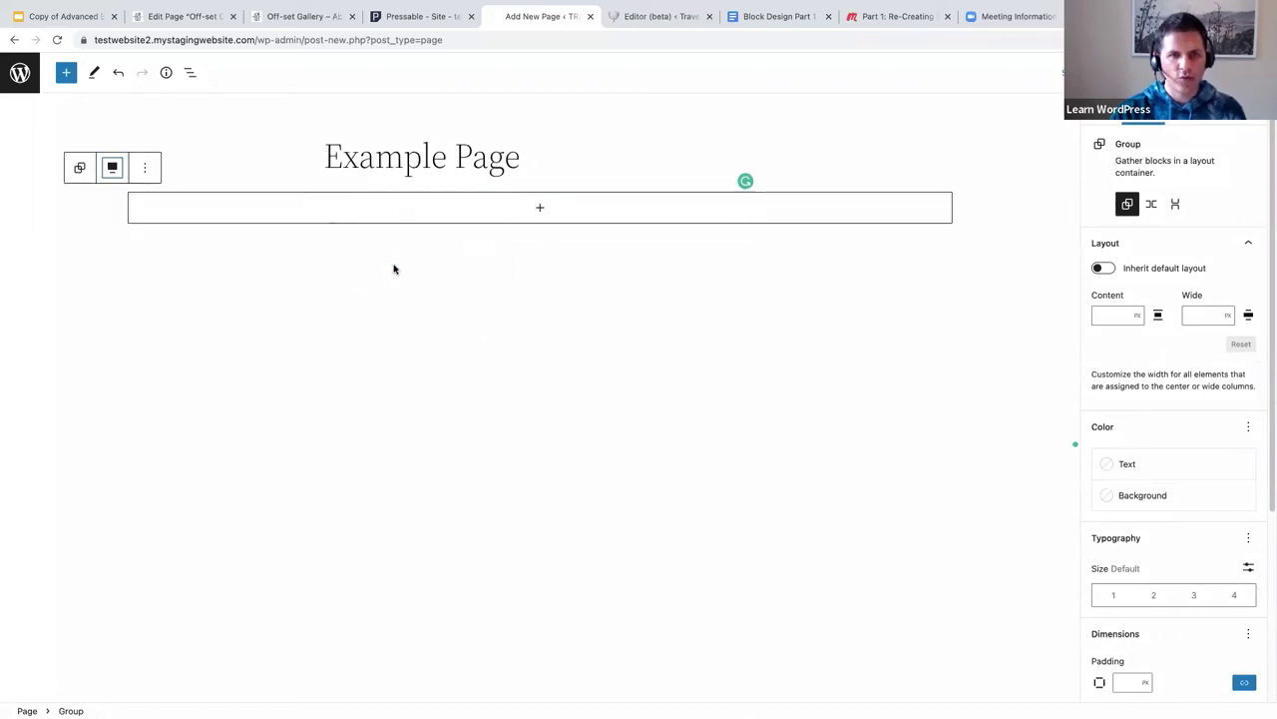
Search for the Quote block and insert it inside the full-width Group block.
left_click(540, 210)
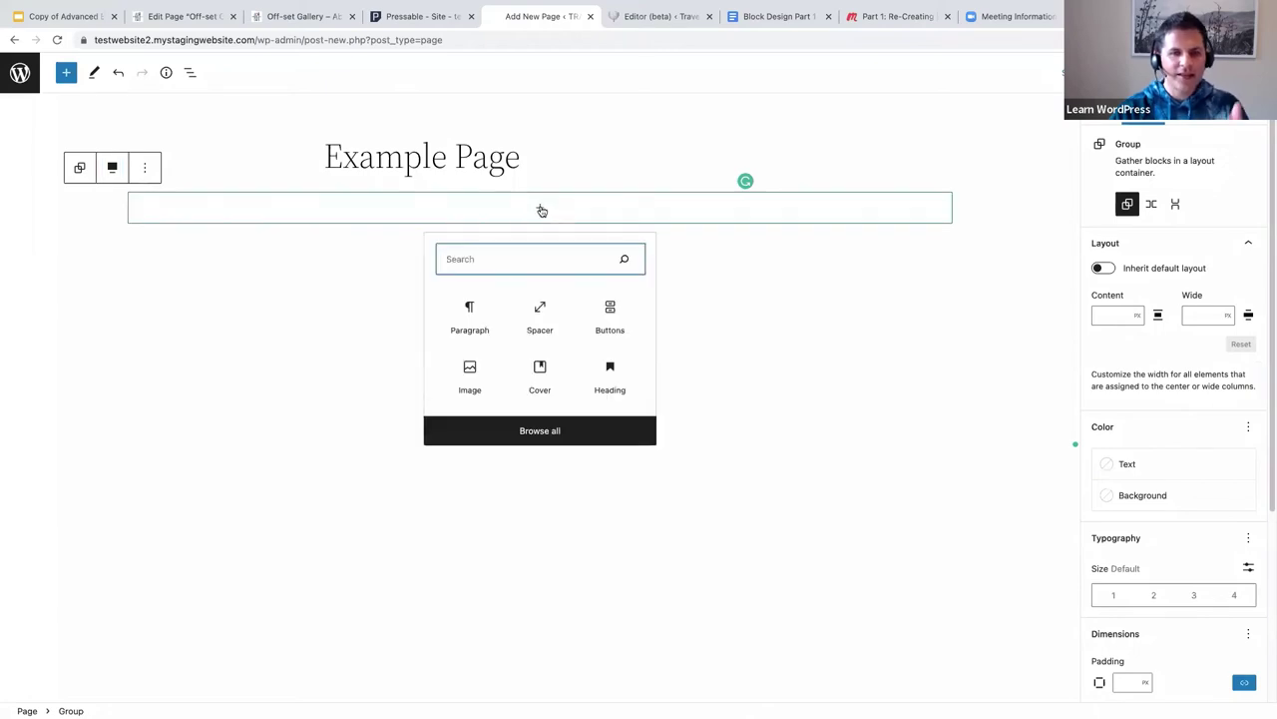
type("q")
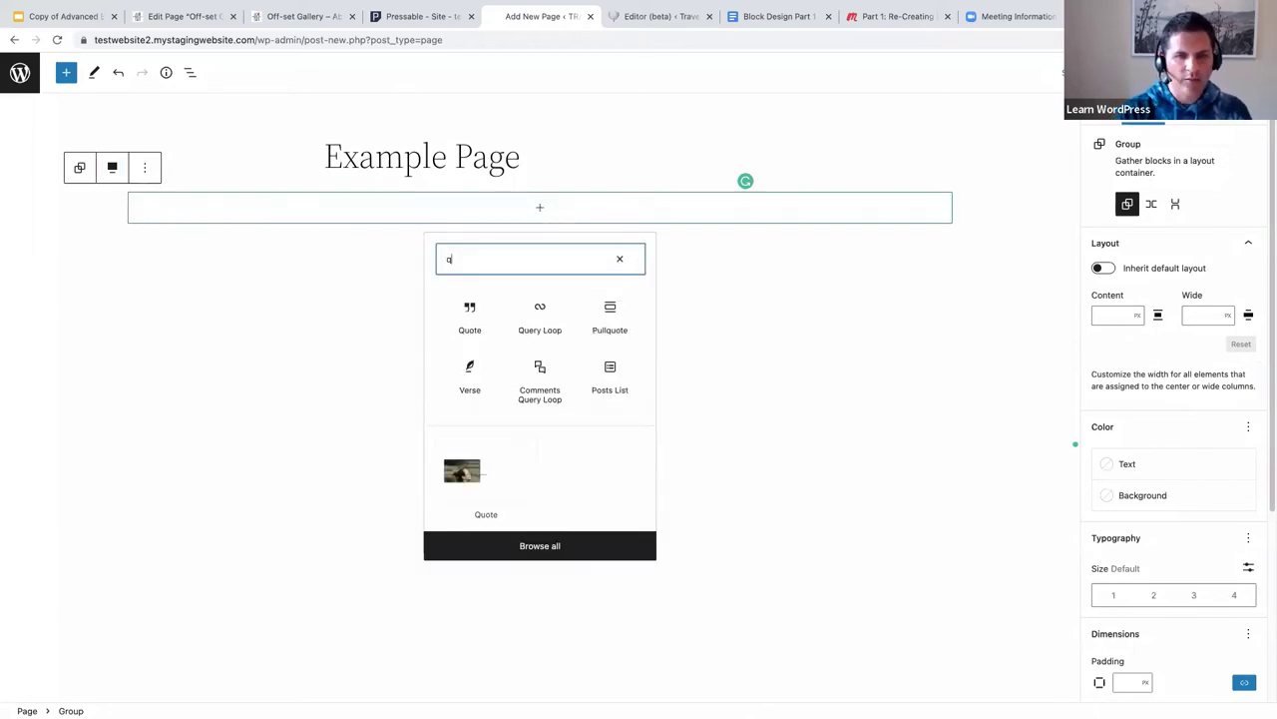
type("uote")
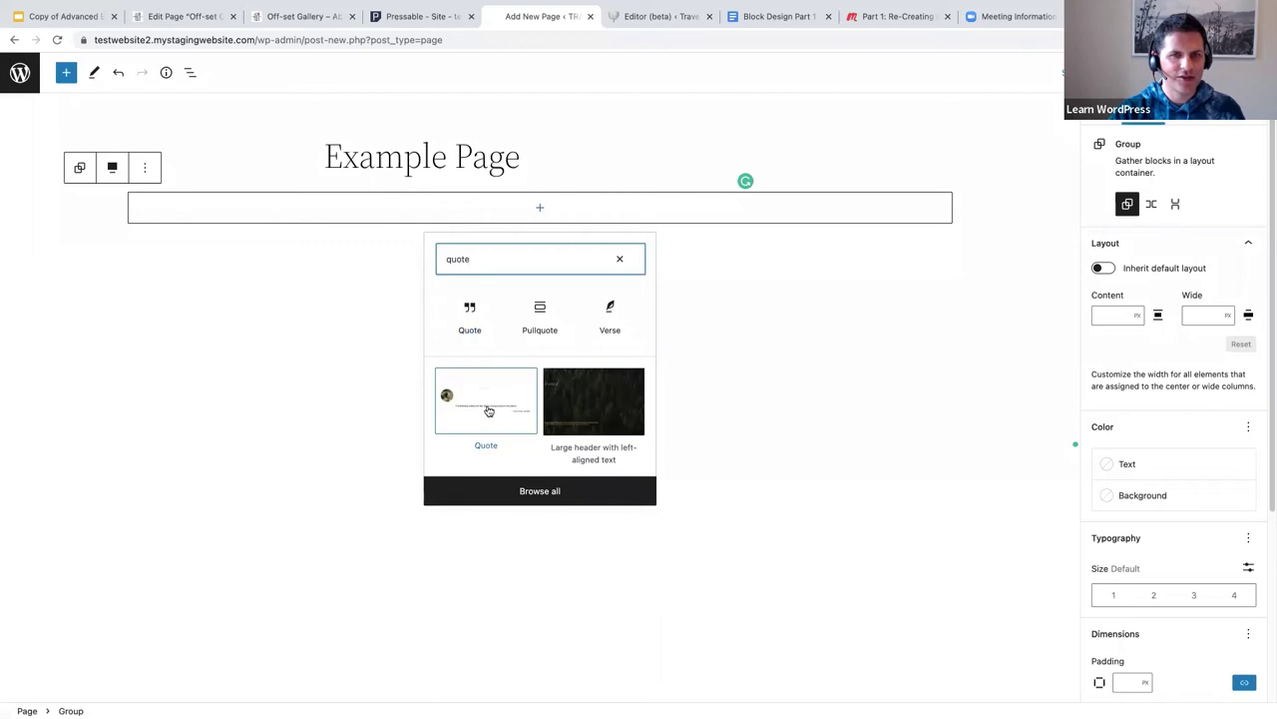
left_click(473, 318)
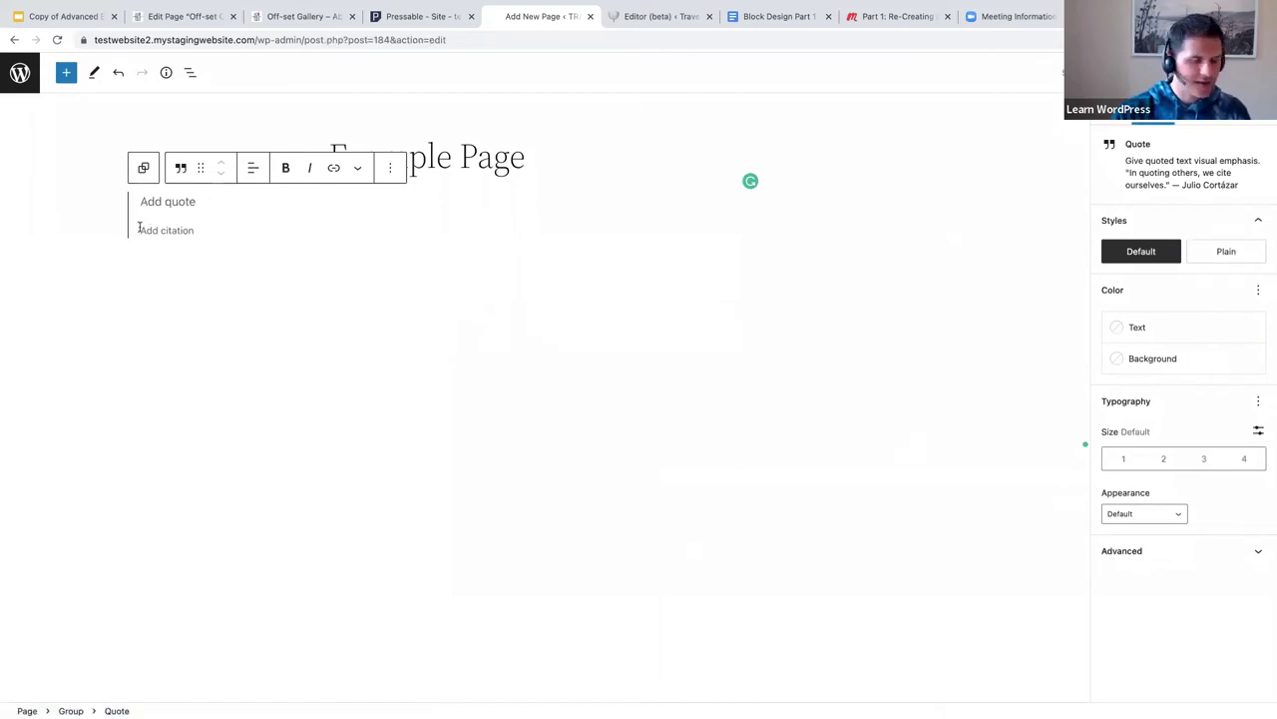
Copy the quote “In the end, we only regret the chances we didn’t take” from the Google Docs text document into the Quote block.
mouse_move(998, 5)
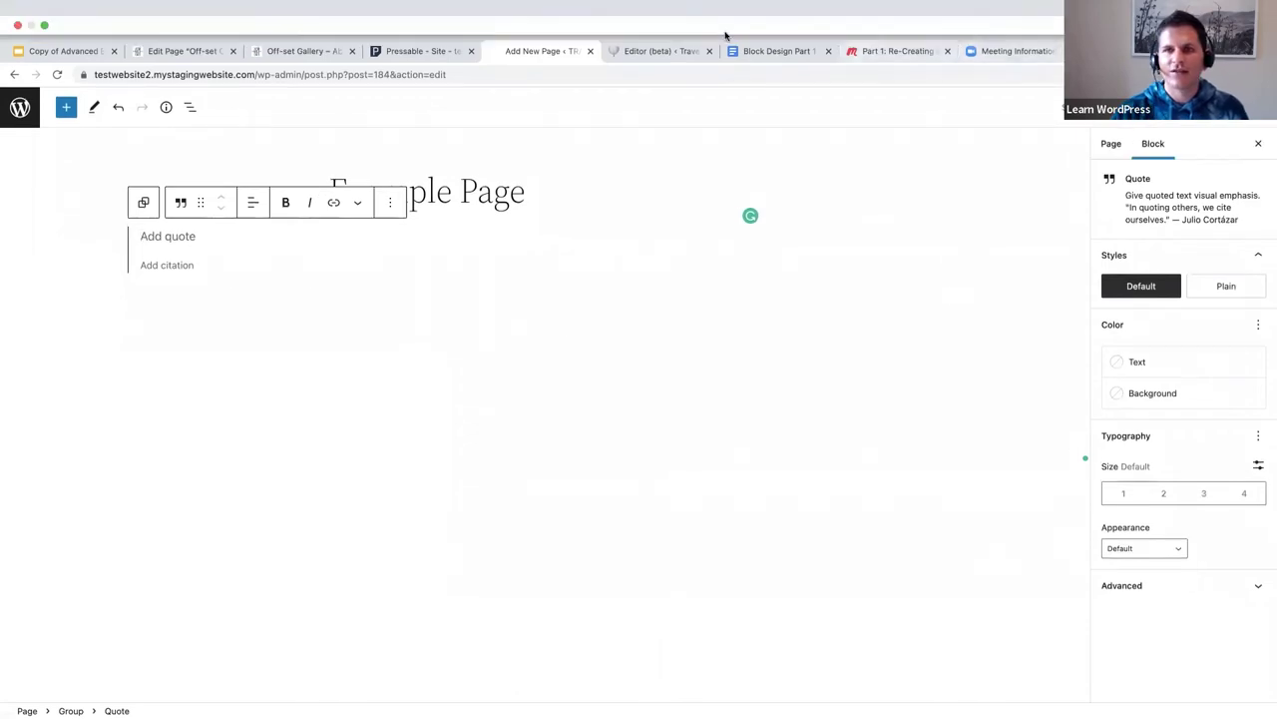
left_click(769, 17)
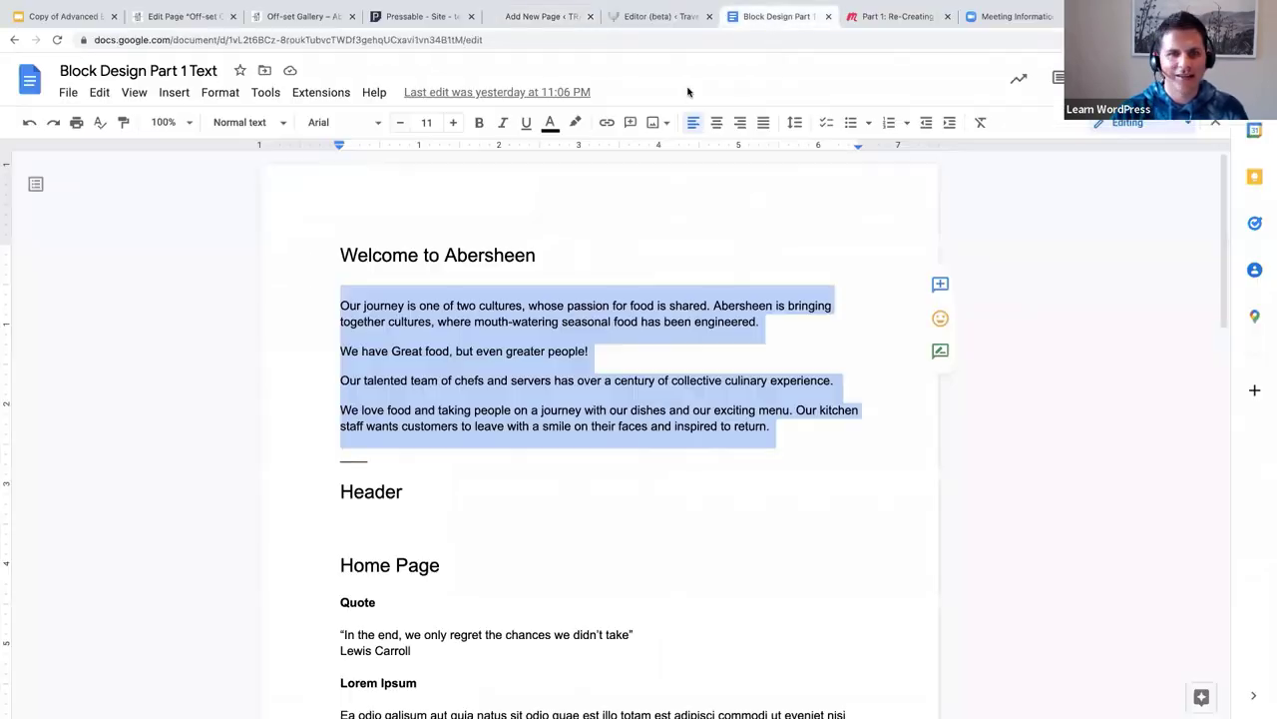
scroll(408, 448, "down", 2)
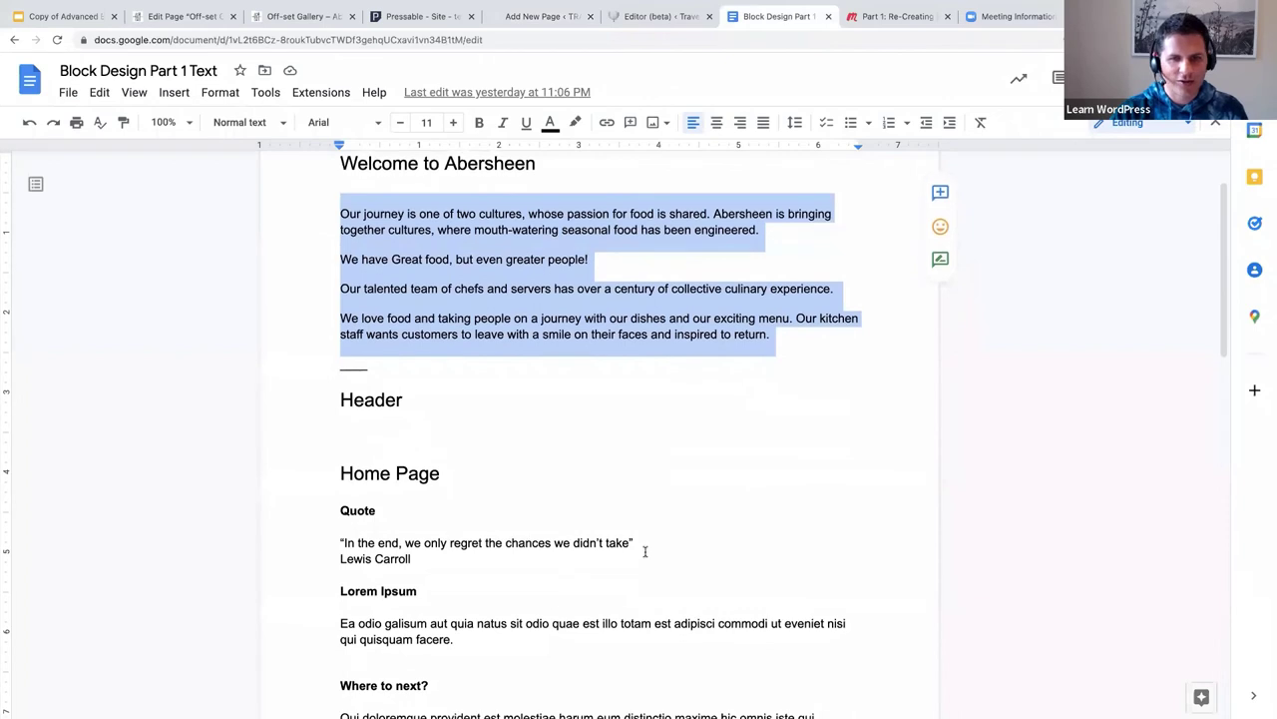
left_click_drag(636, 543, 337, 543)
key("ctrl+c")
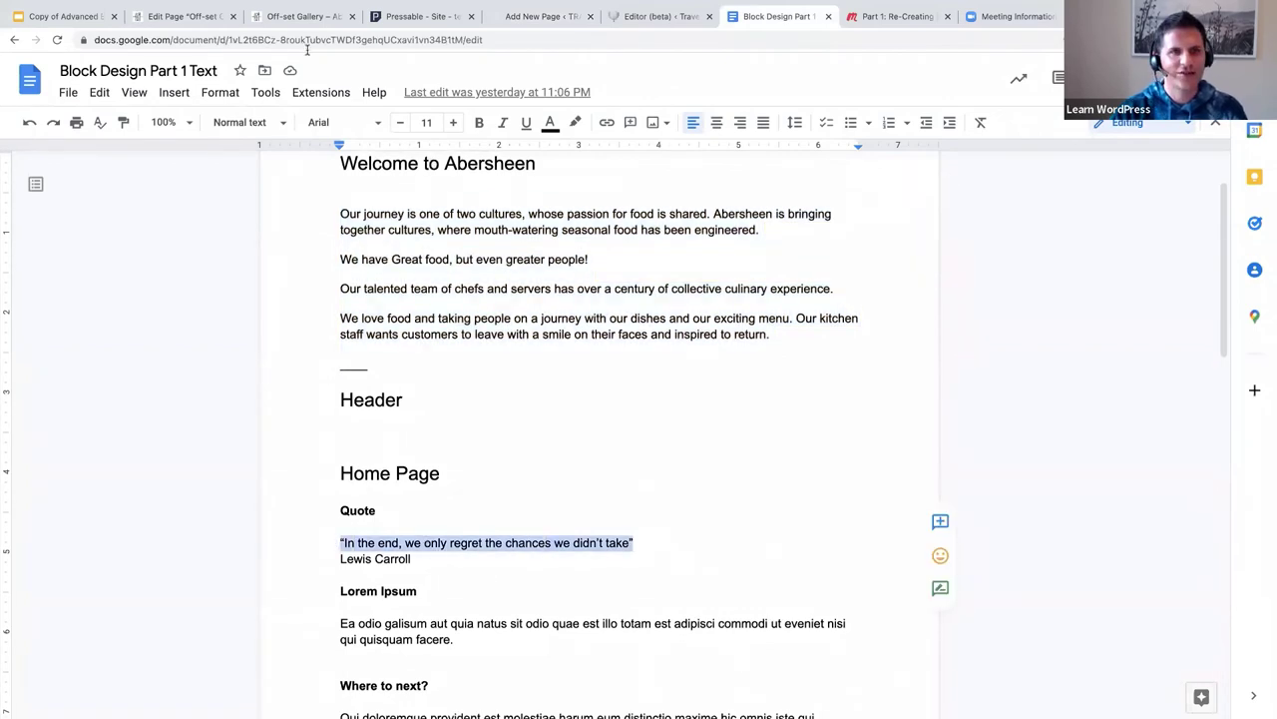
left_click(527, 17)
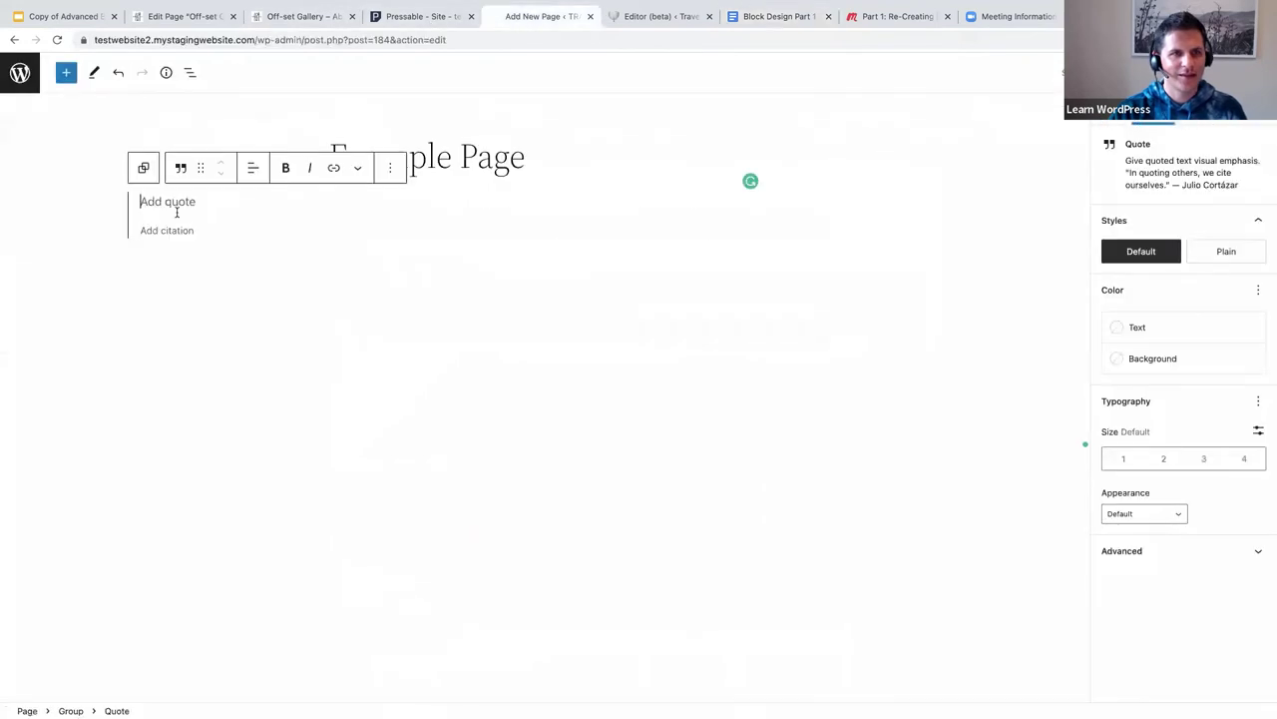
key("ctrl+v")
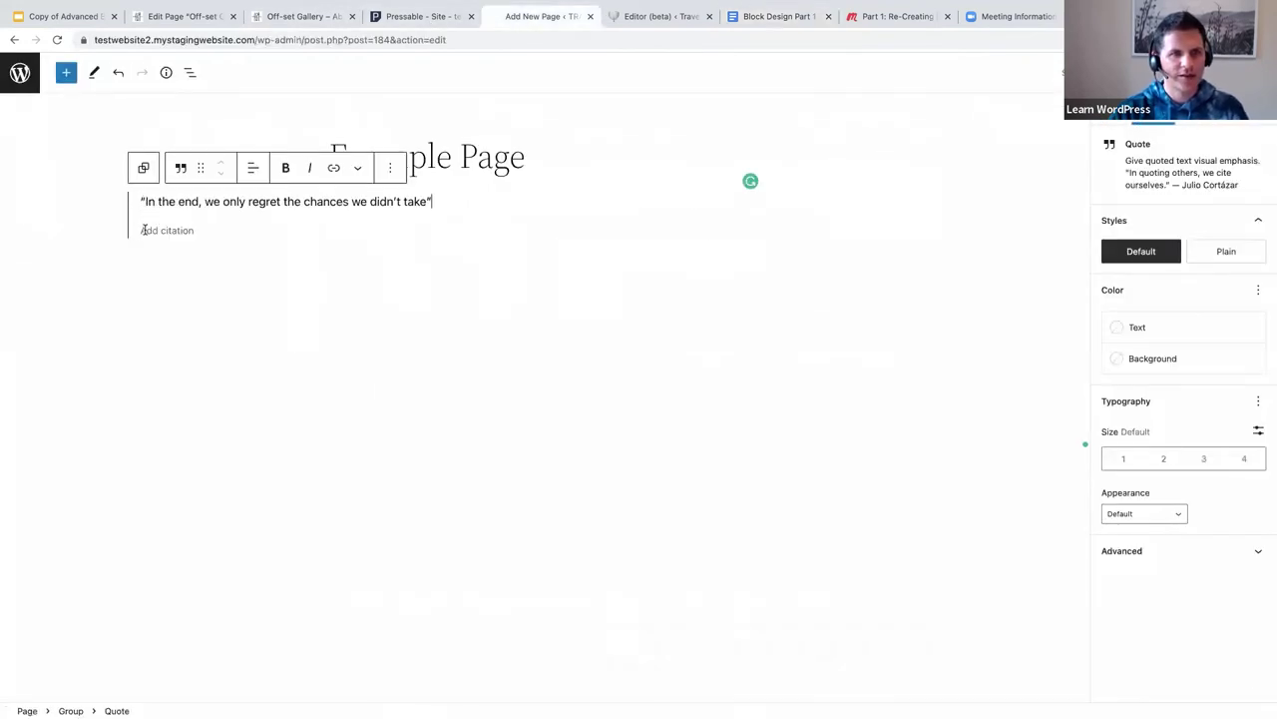
Enter "Lewis Carroll" as the citation of the quote.
left_click(143, 229)
type("Lewis")
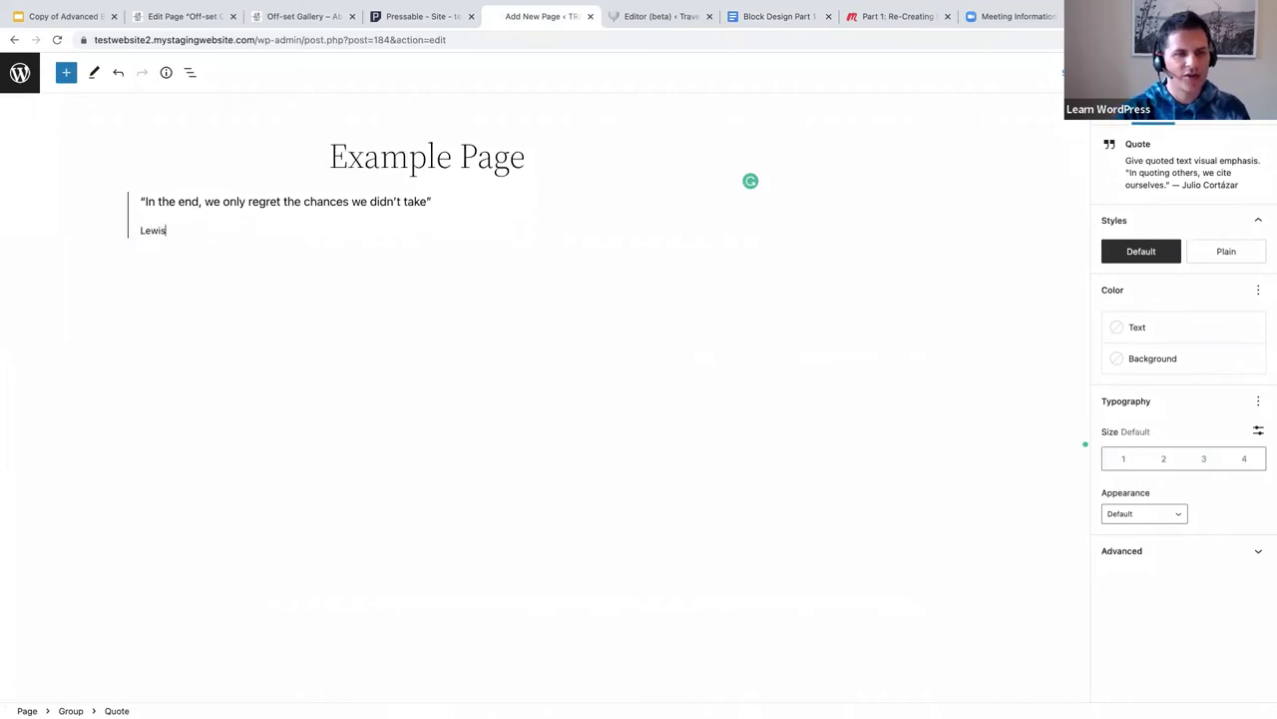
type(" Carroll")
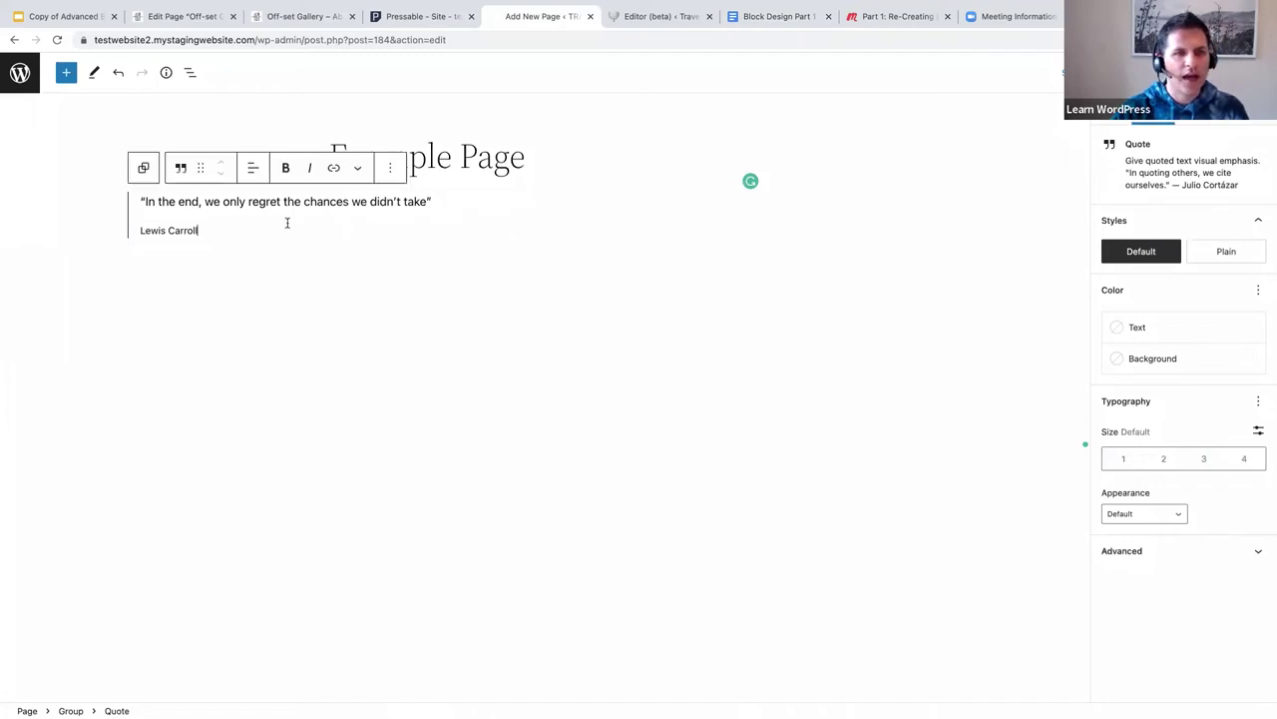
Set the Quote block's typography size to 3 (Large) and align its text to the center.
triple_click(156, 196)
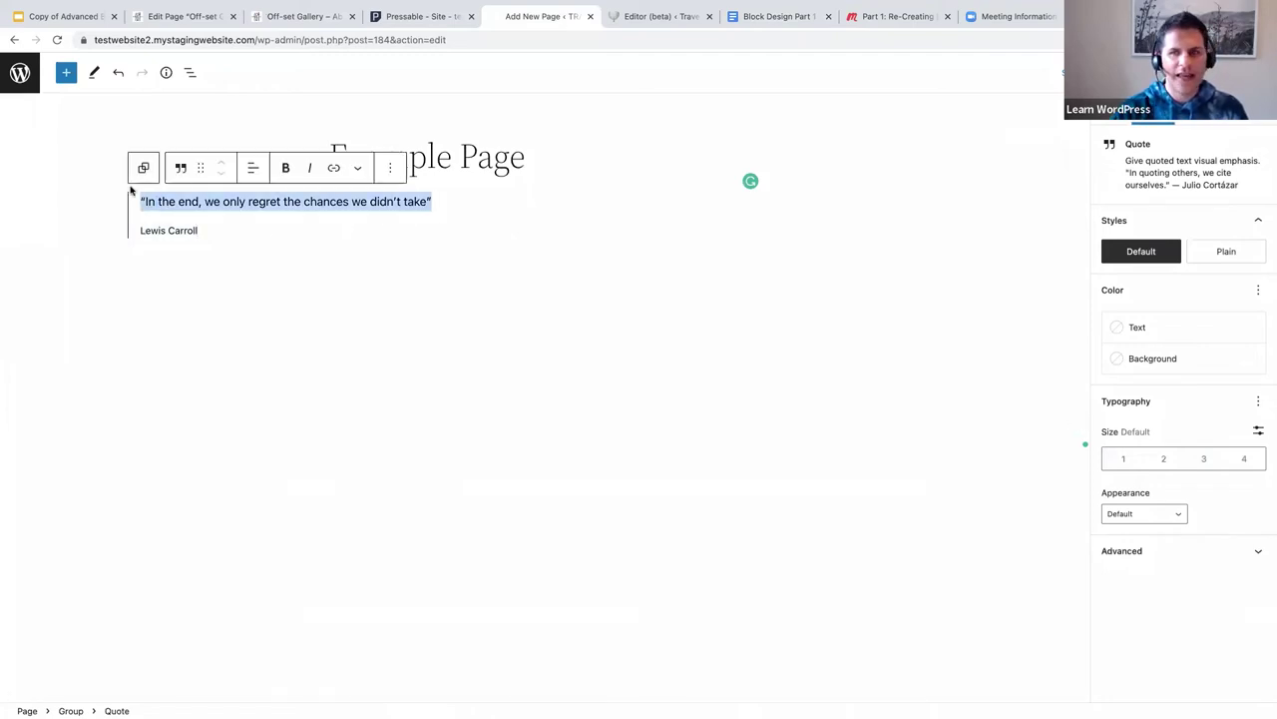
left_click(1206, 461)
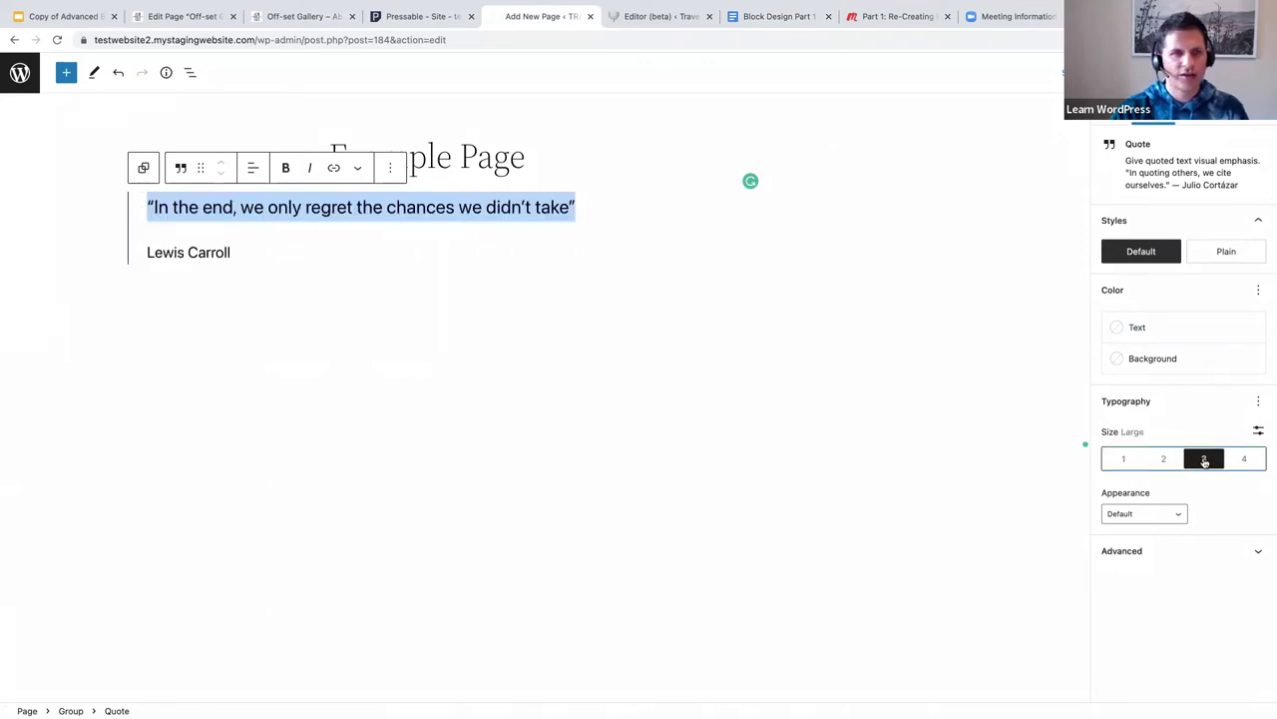
left_click(251, 166)
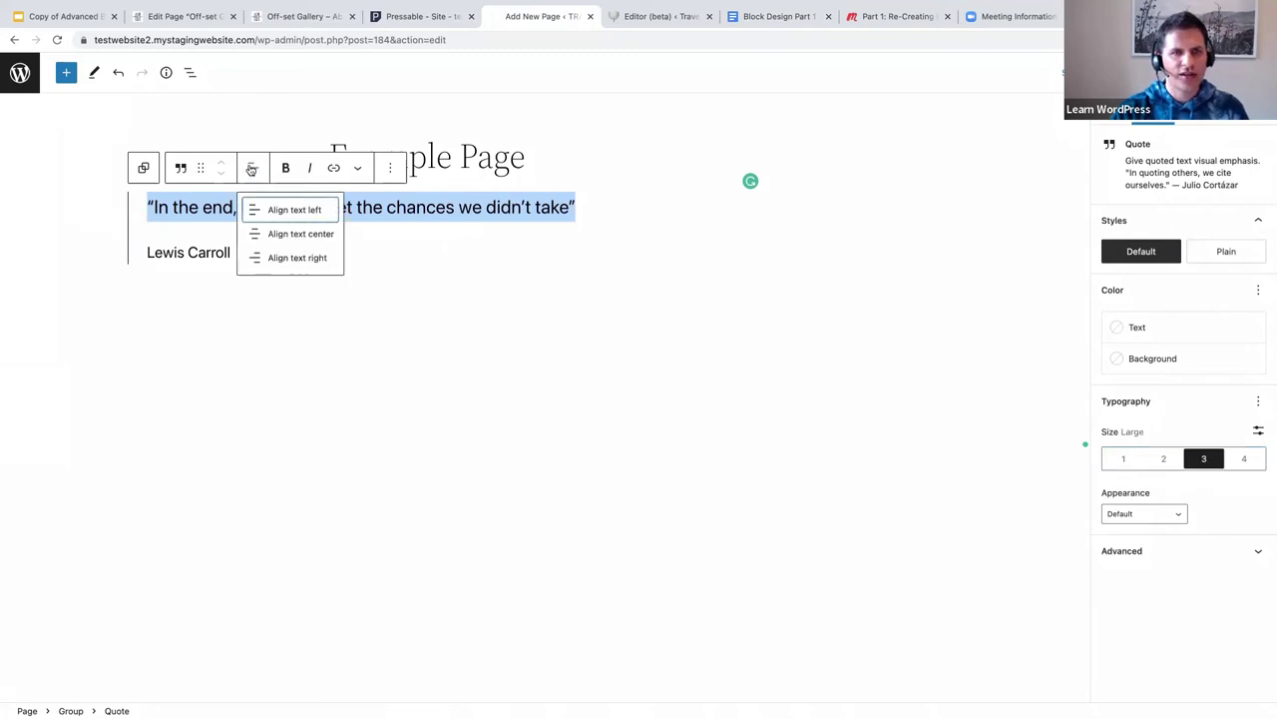
left_click(304, 236)
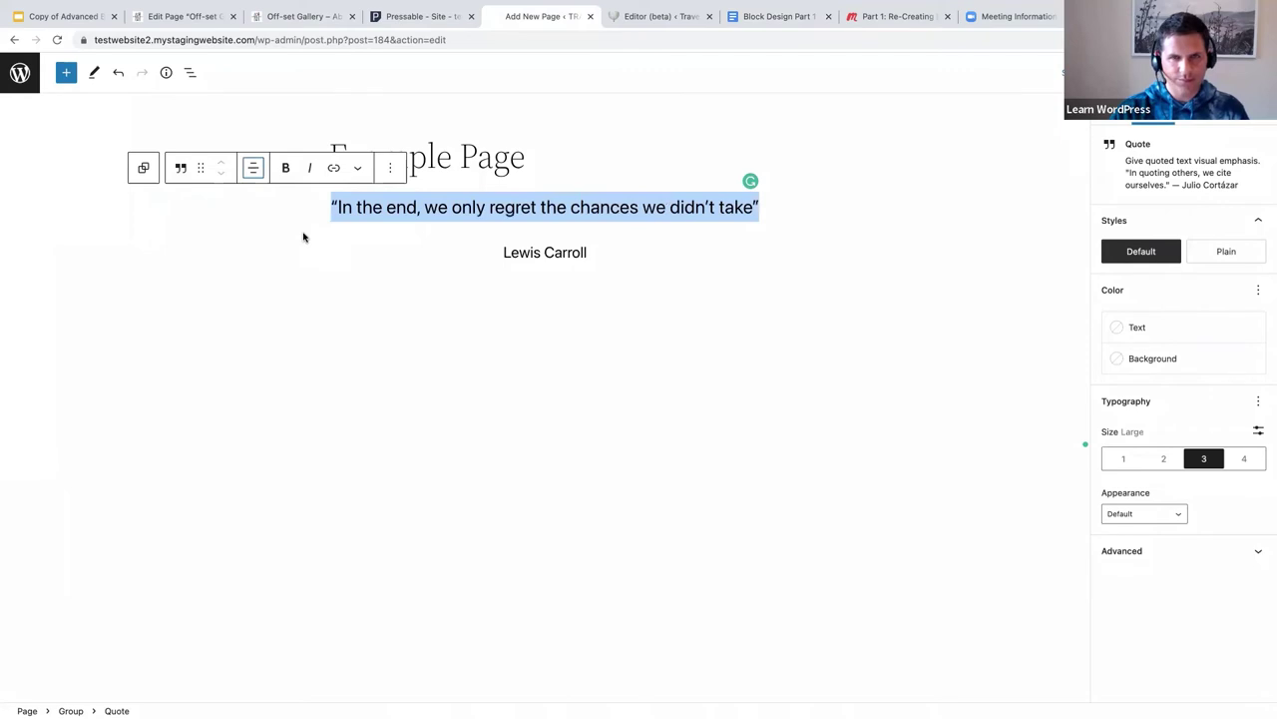
left_click(468, 231)
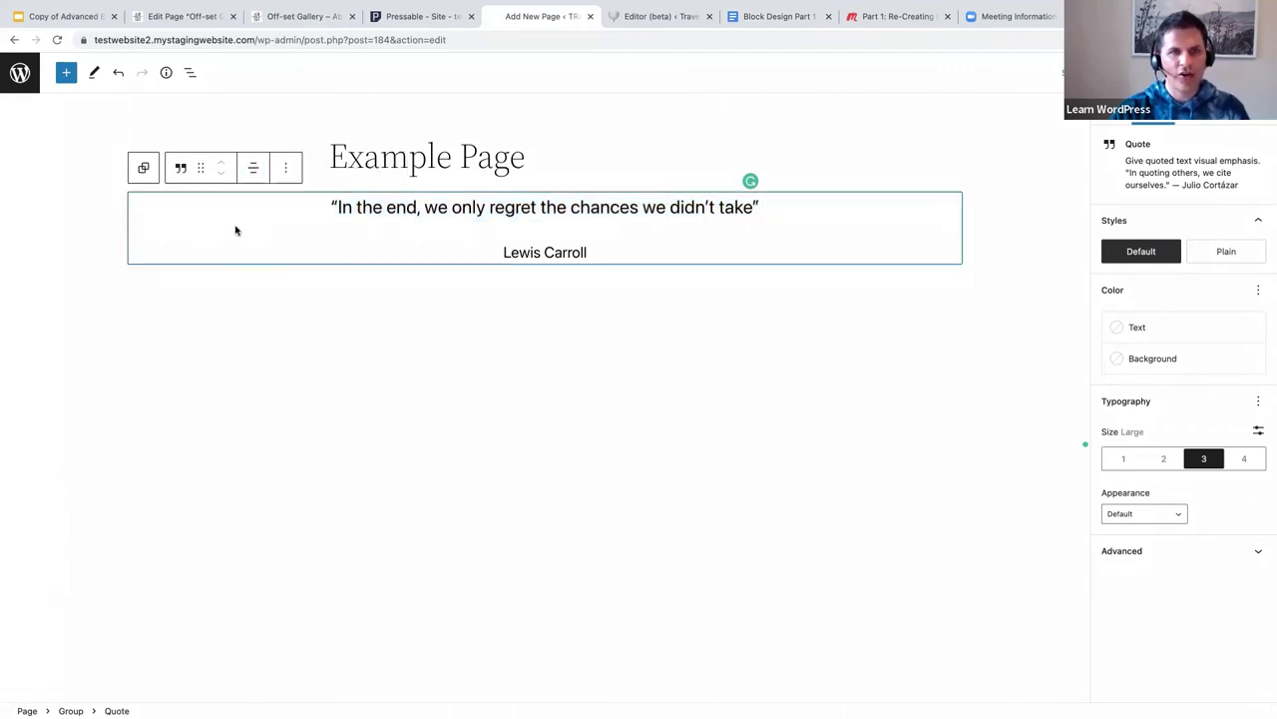
Select the parent Group block in the block hierarchy, set its background to the Tertiary theme color, and clear the side panels away.
left_click(191, 76)
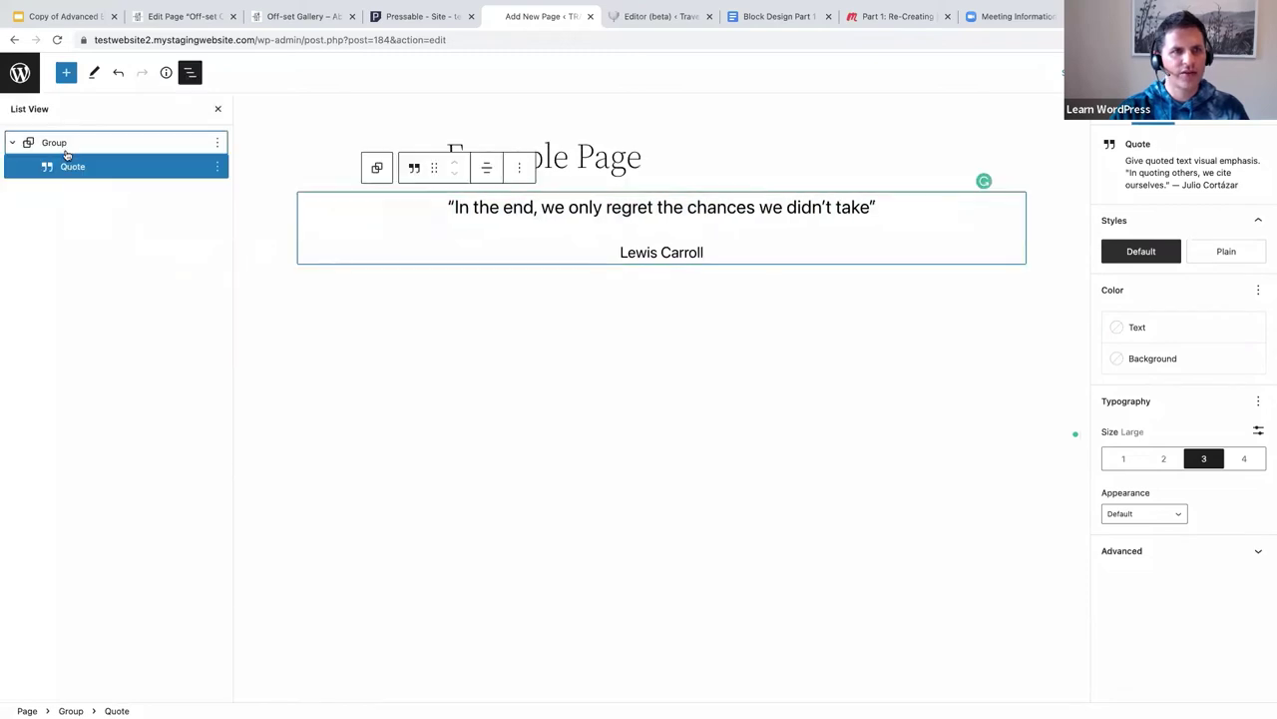
left_click(62, 145)
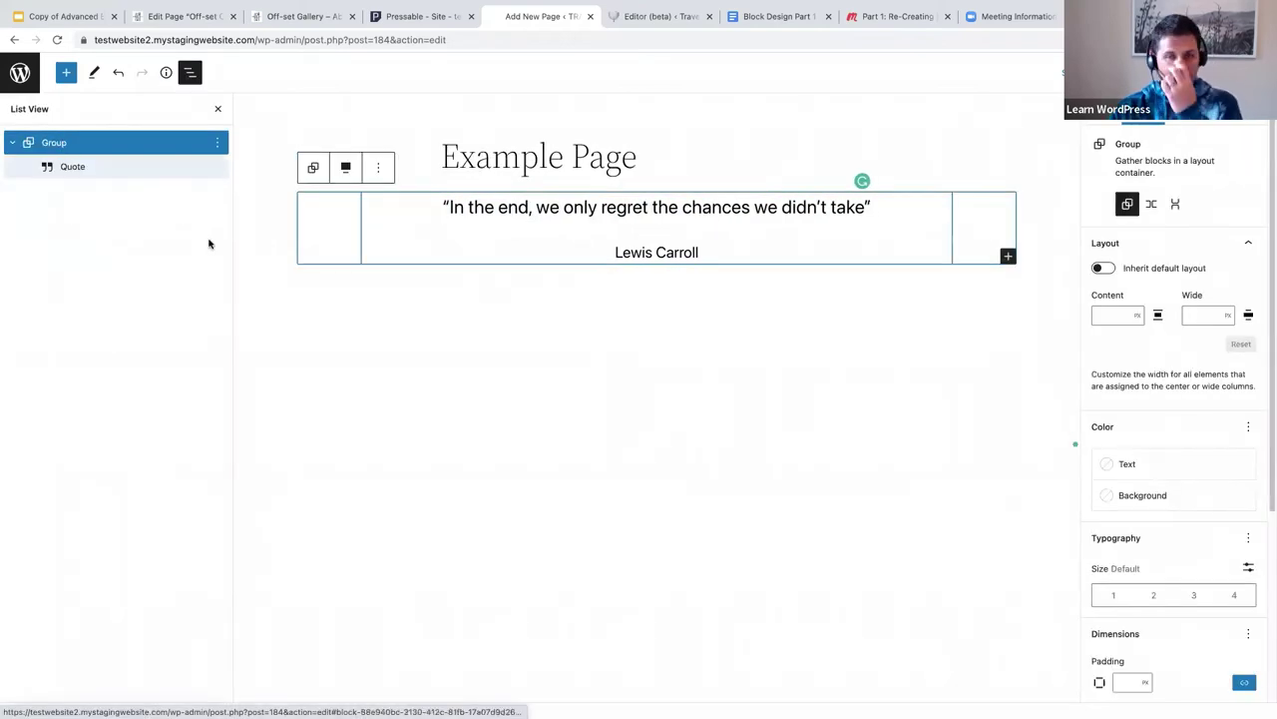
left_click(102, 177)
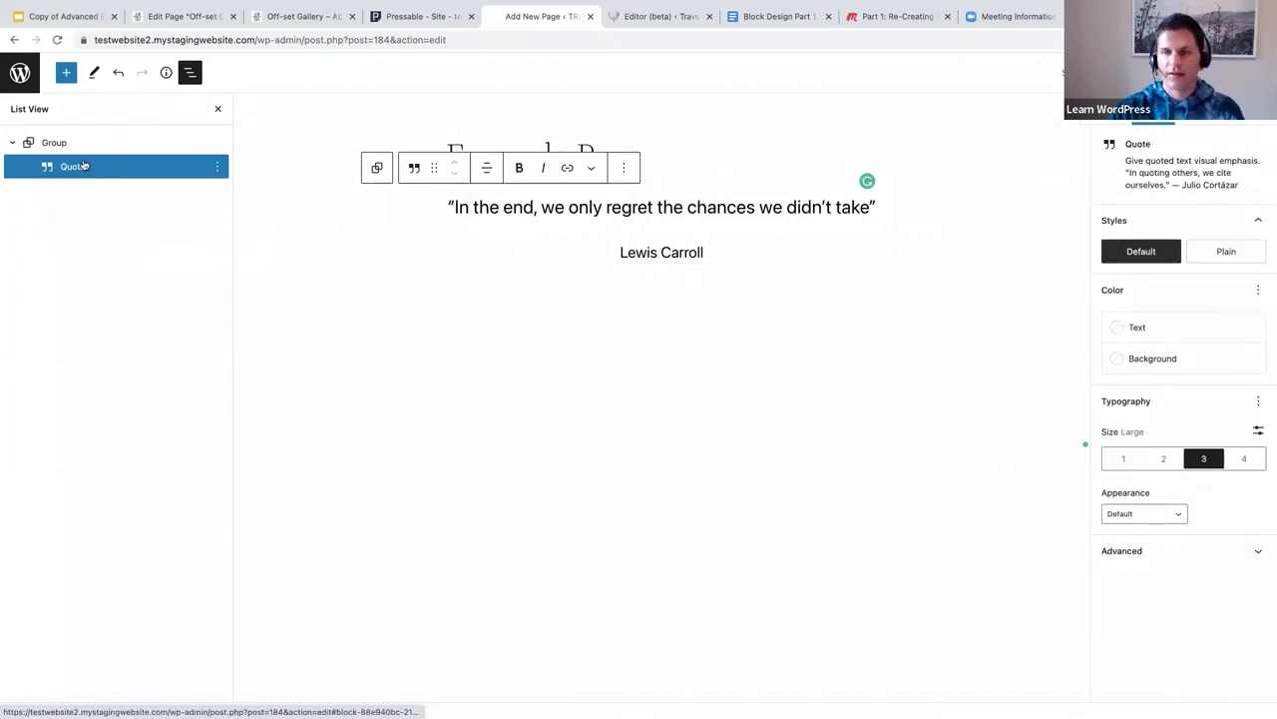
left_click(84, 148)
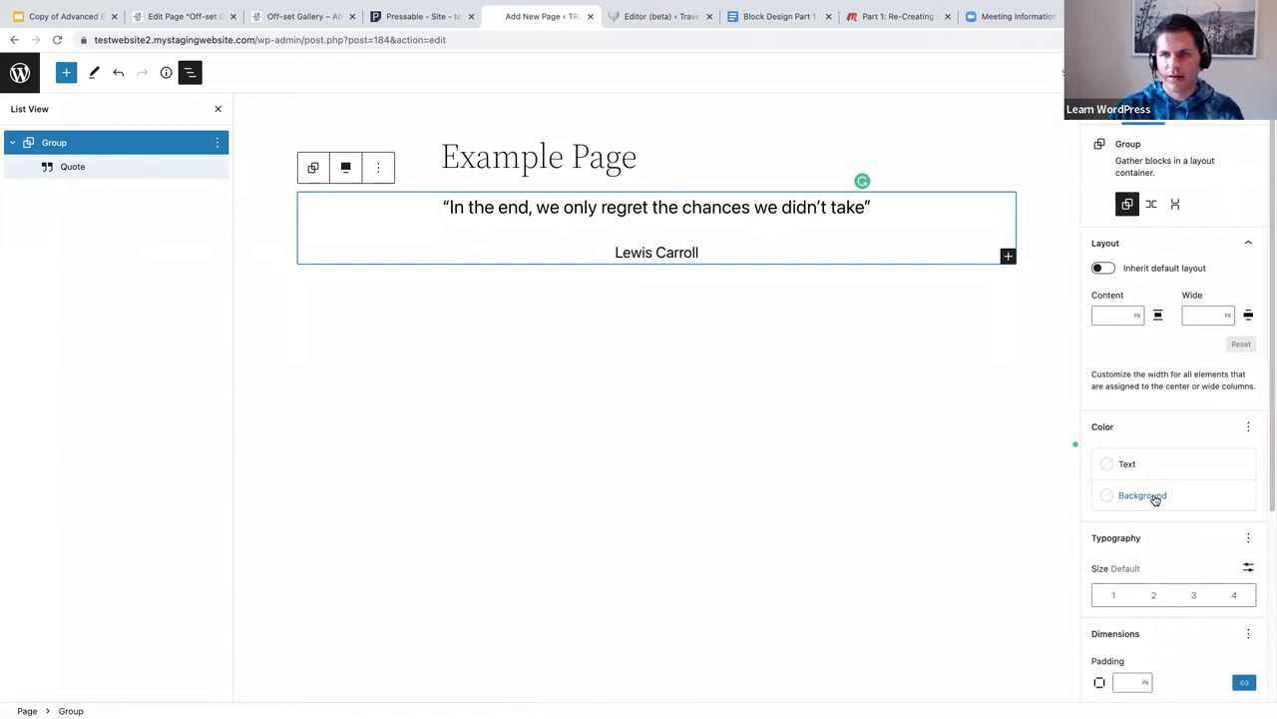
left_click(109, 171)
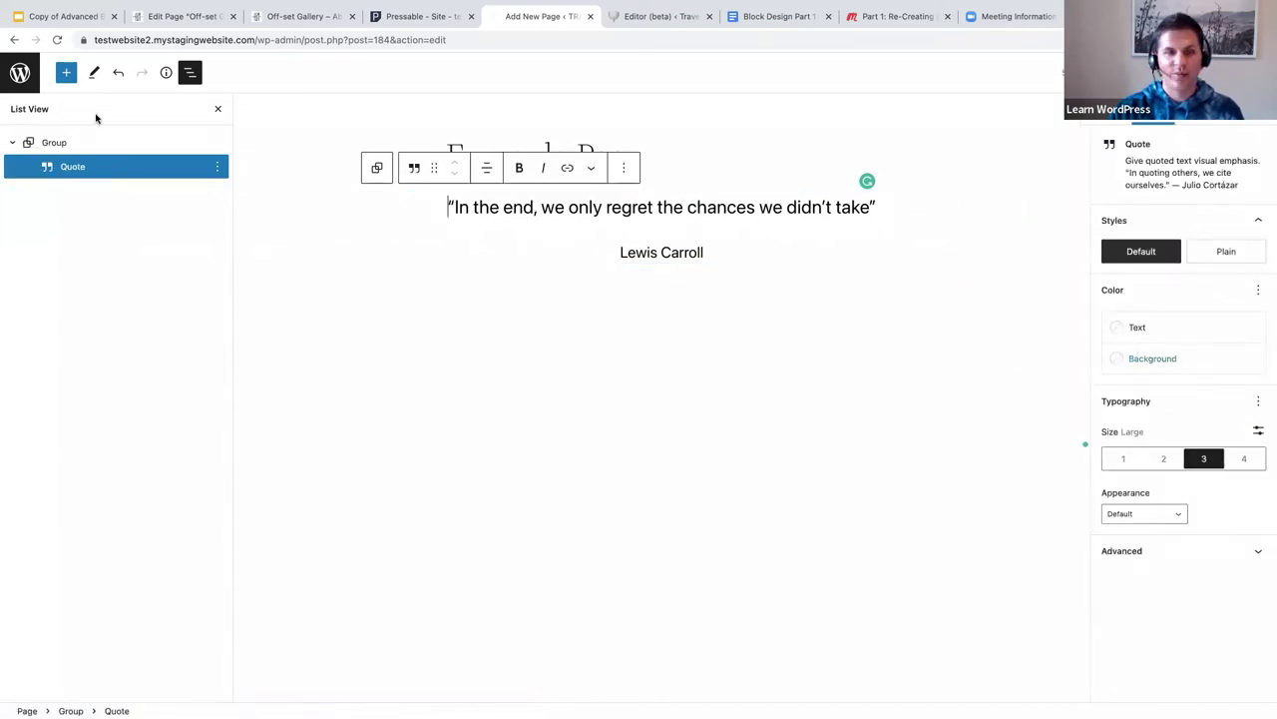
left_click(53, 143)
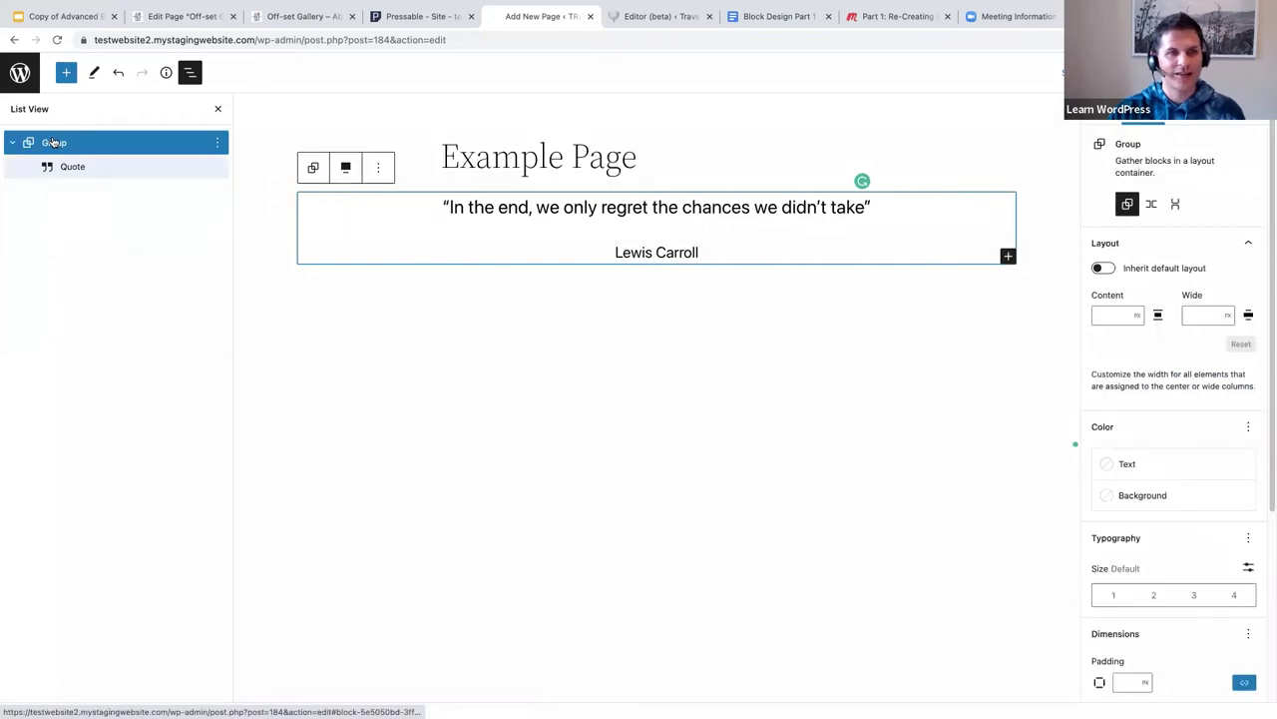
left_click(1143, 495)
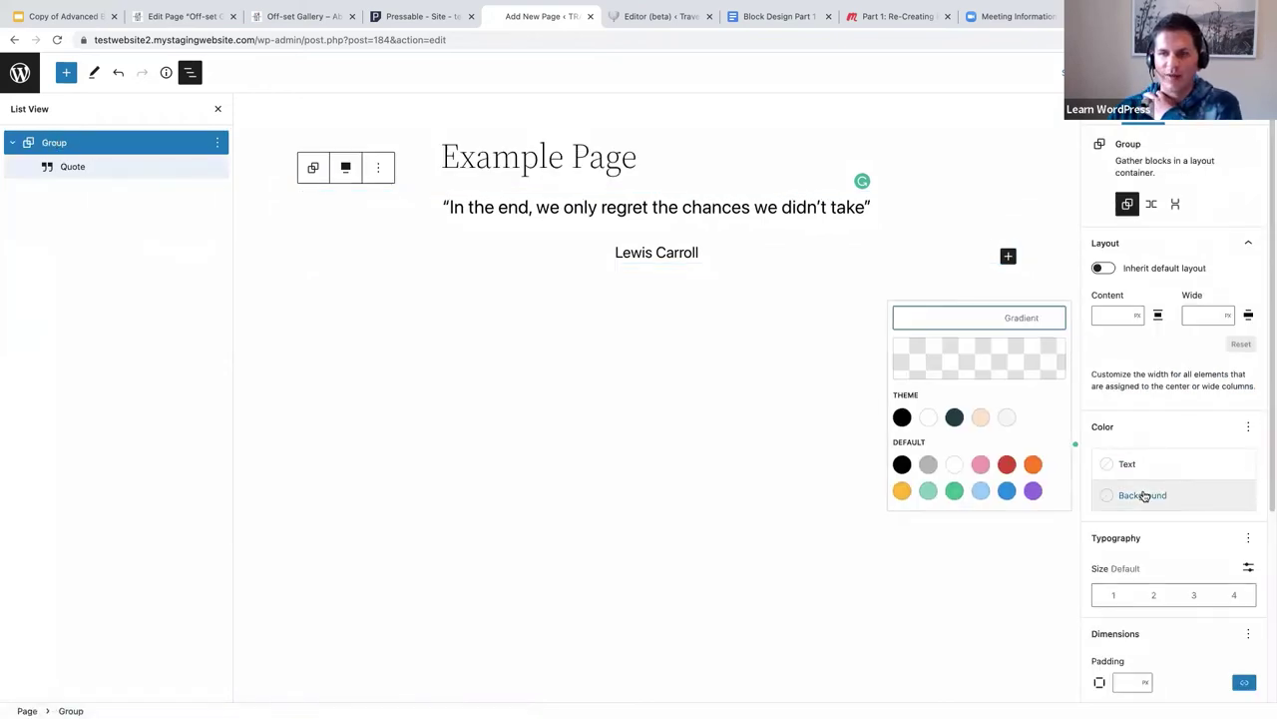
left_click(1006, 417)
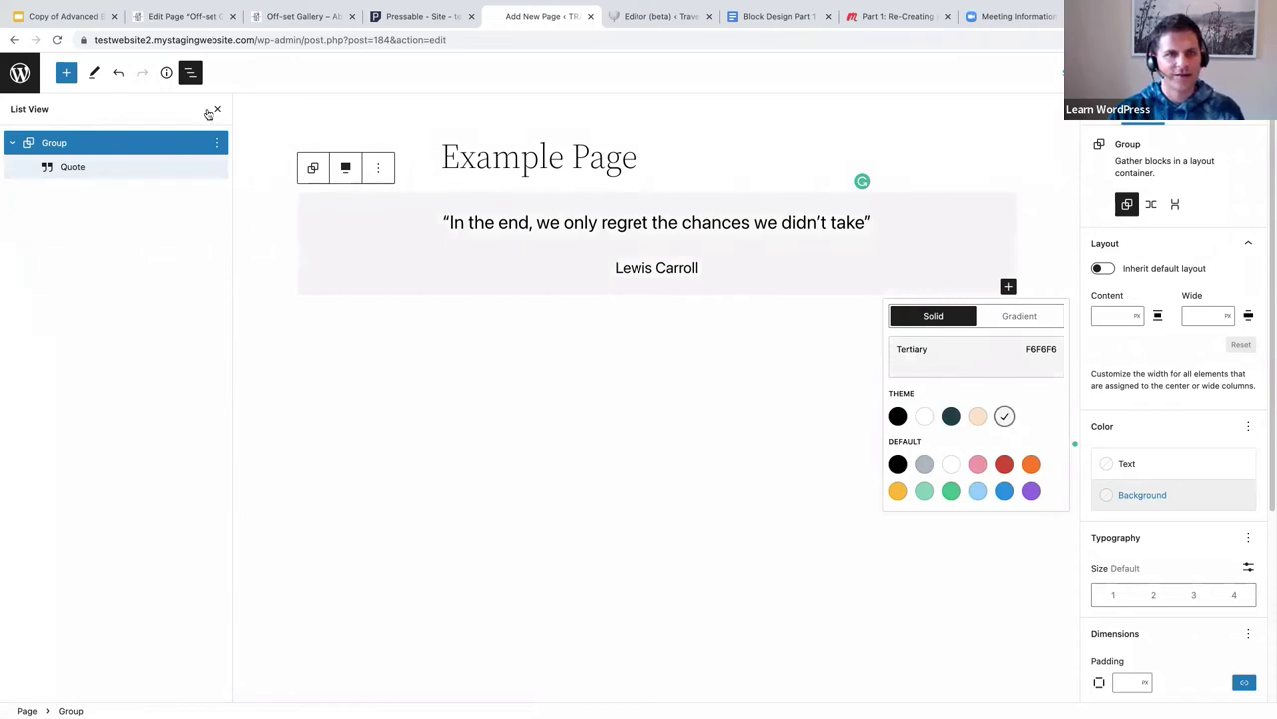
left_click(222, 111)
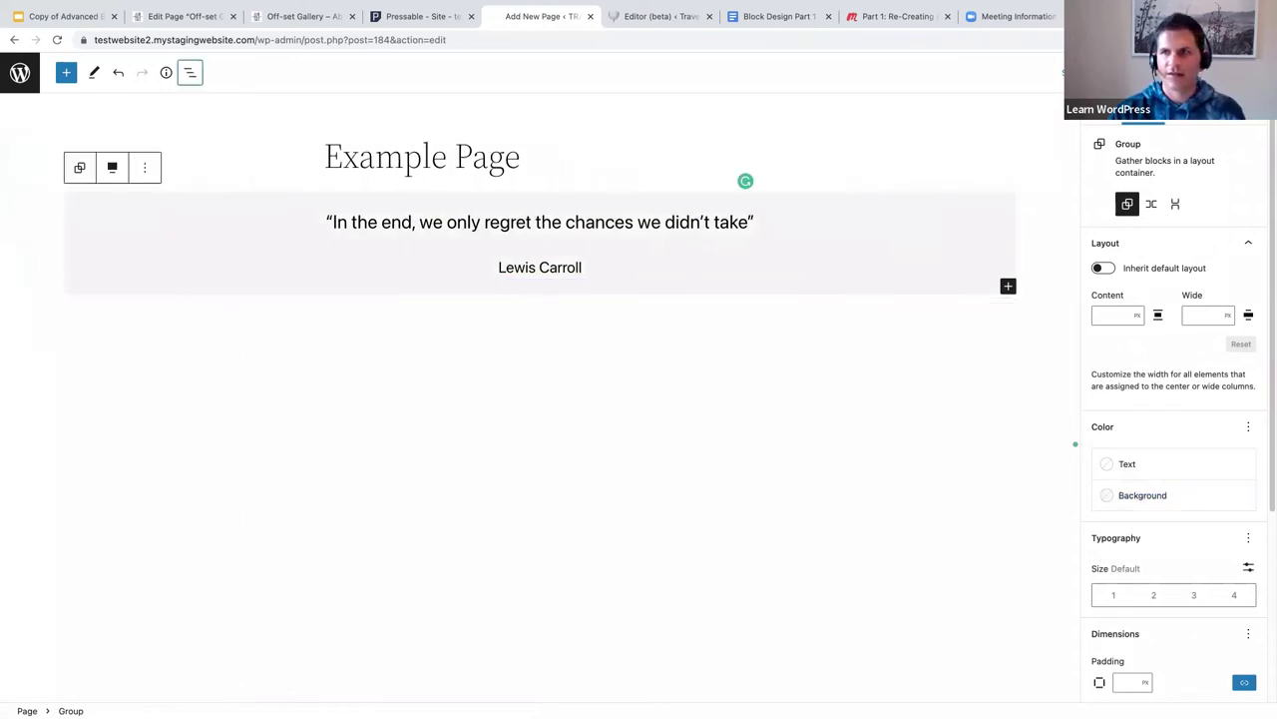
left_click(1220, 71)
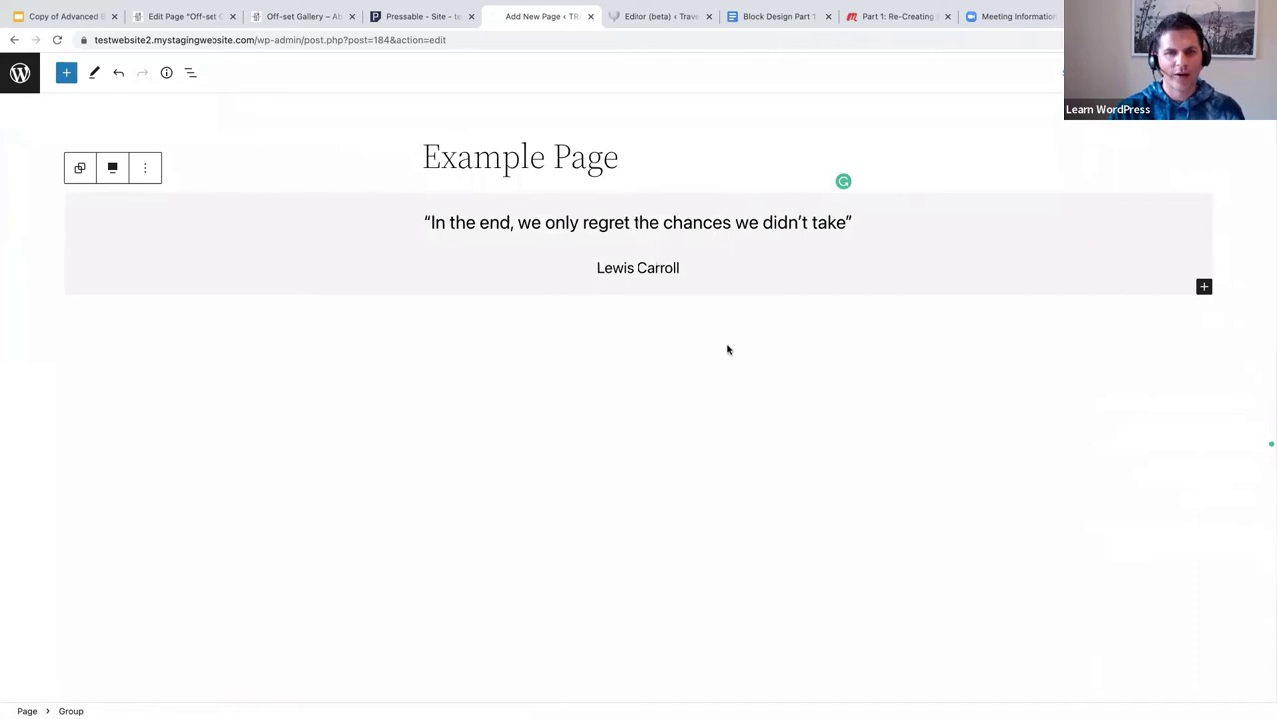
Insert a Columns block below the Group block using the one-column (100) variation.
left_click(887, 217)
left_click(774, 251)
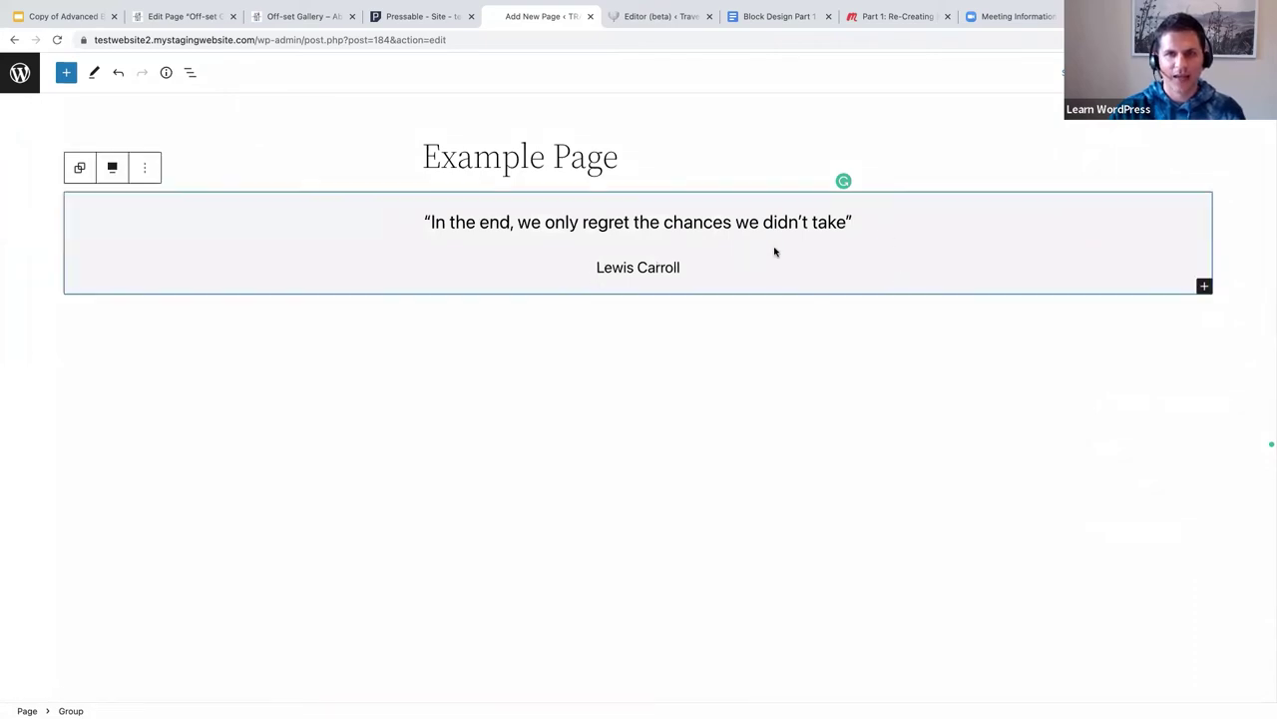
key("Return")
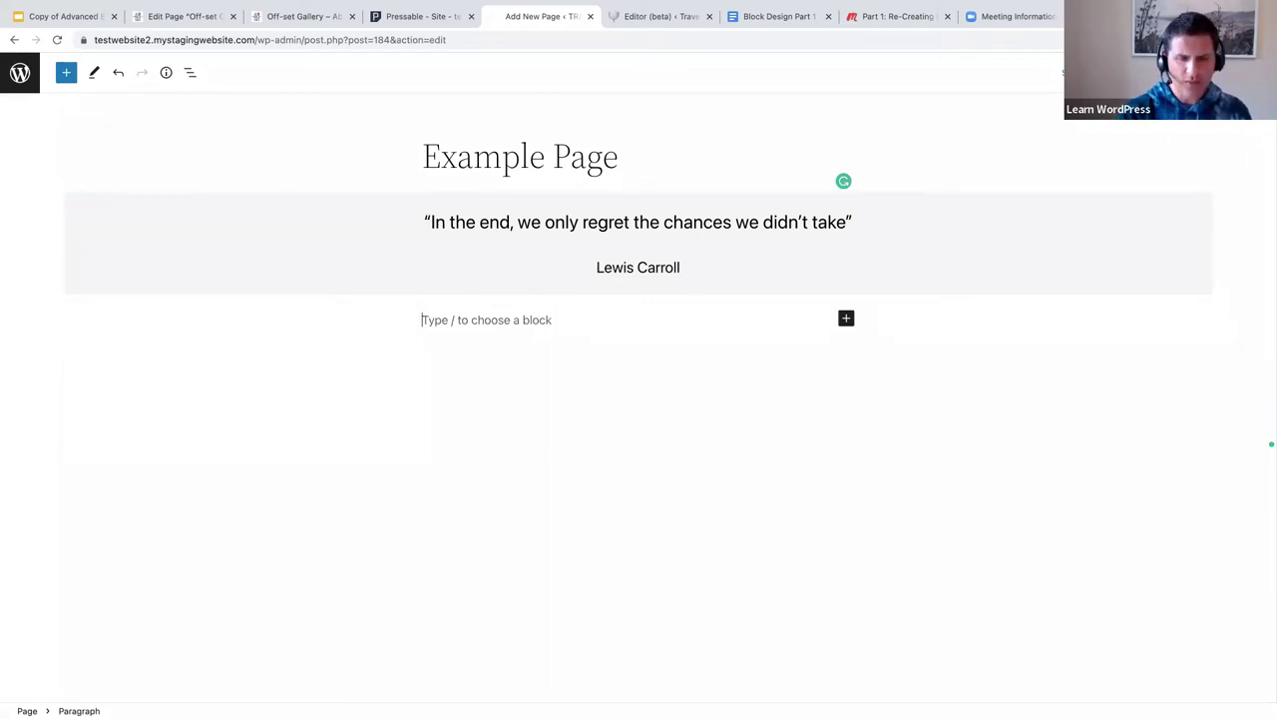
type("/c")
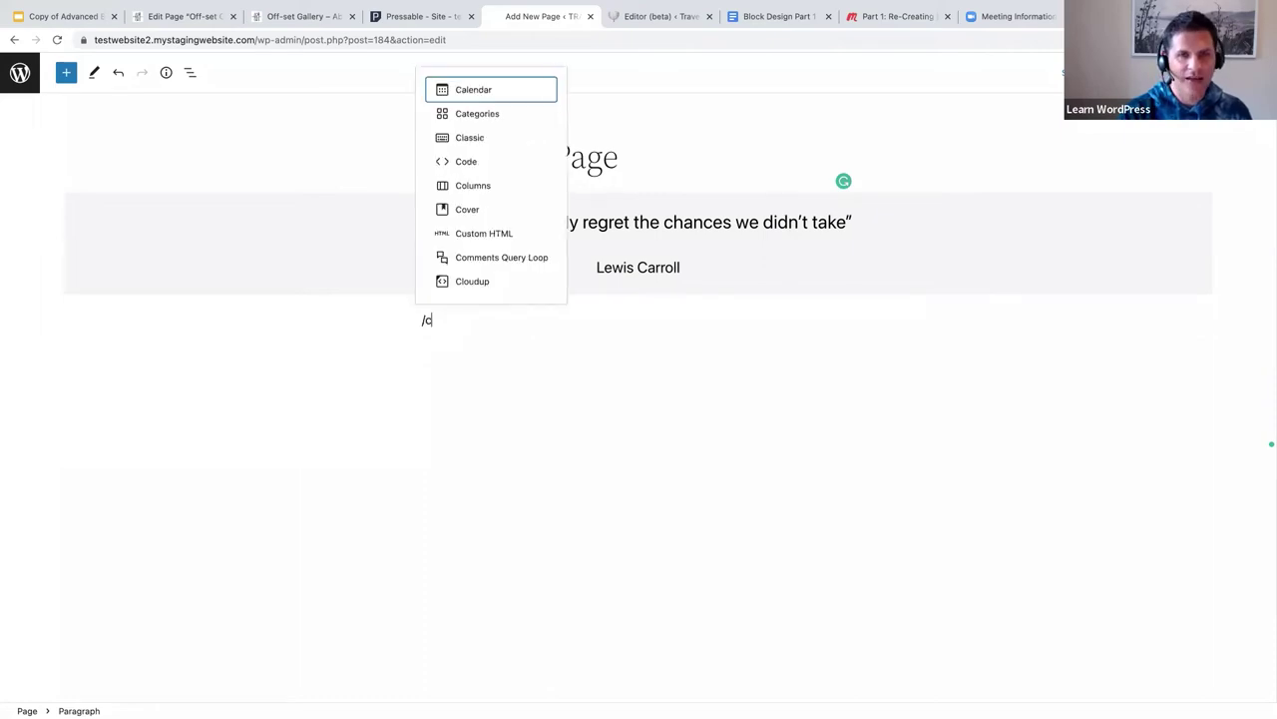
type("olum")
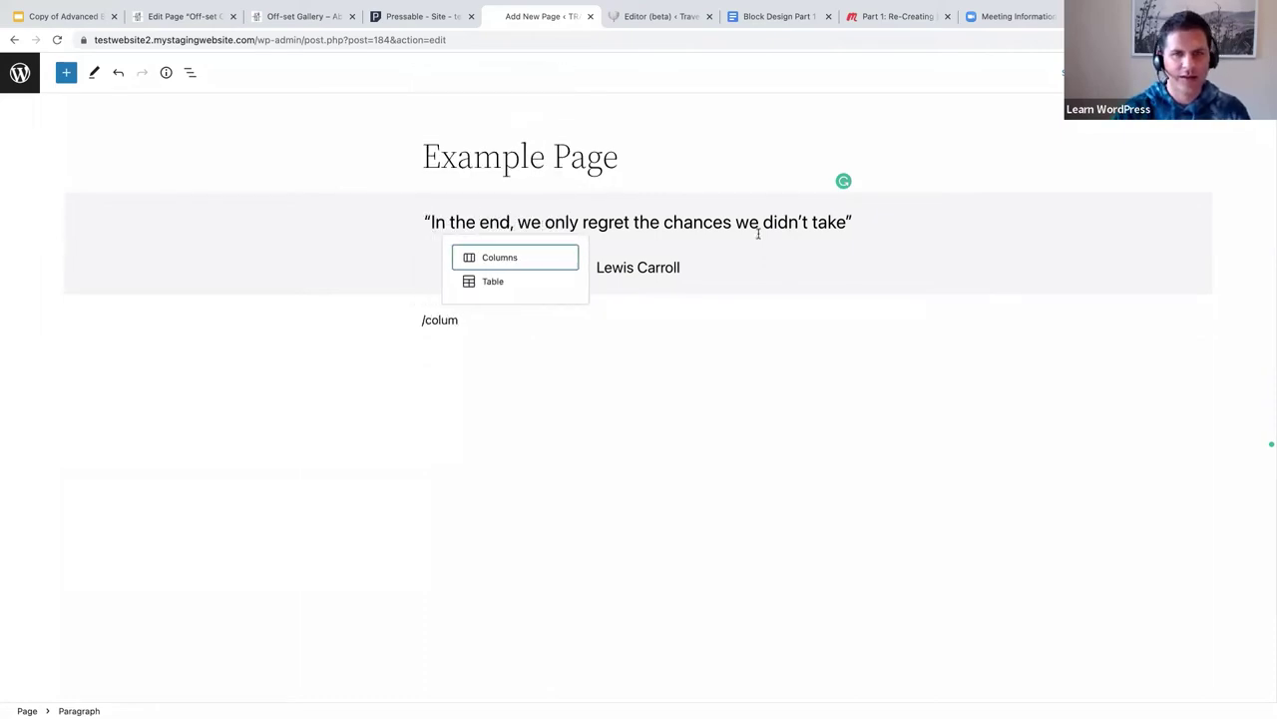
left_click(503, 259)
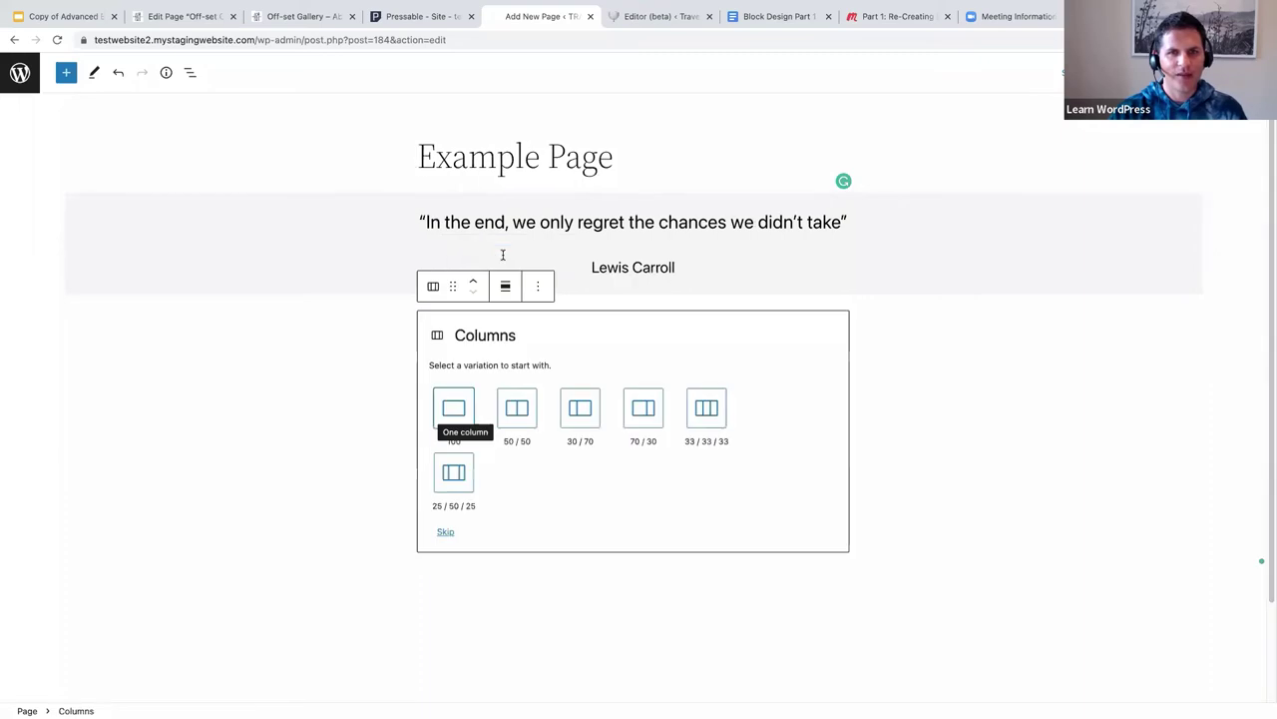
left_click(453, 408)
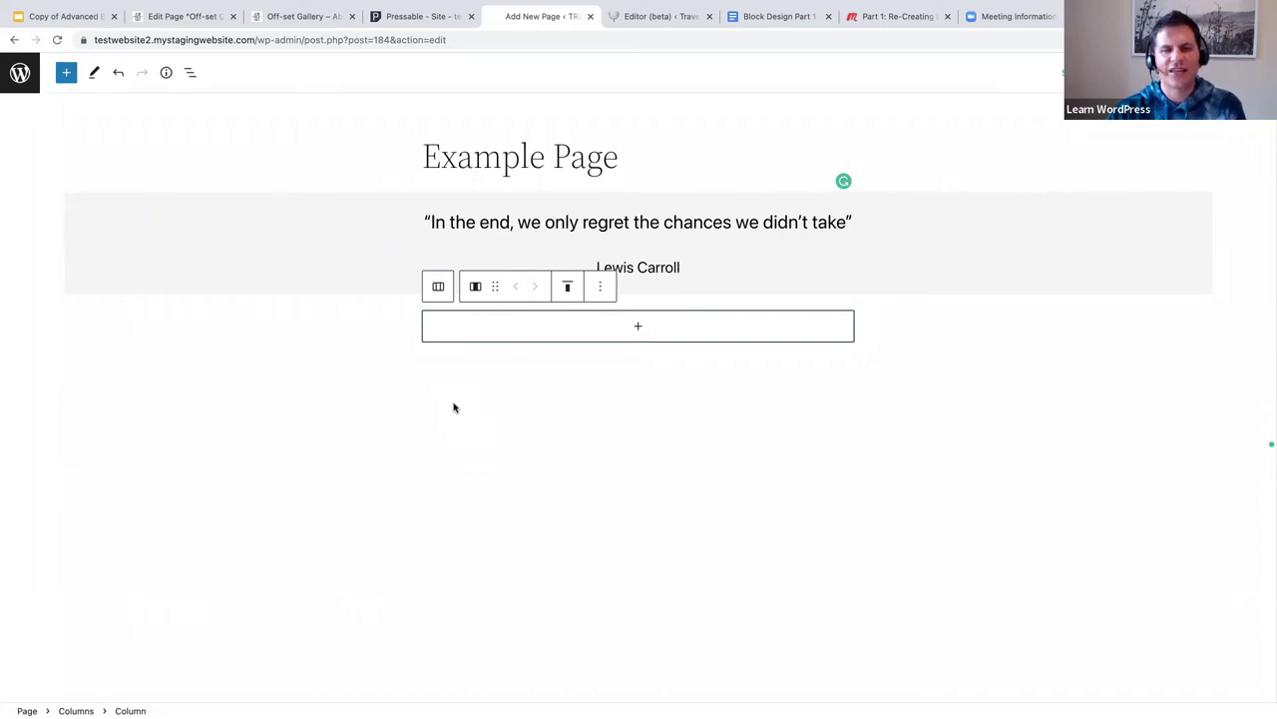
Insert a Gallery block inside the empty column below the quote group.
left_click(639, 329)
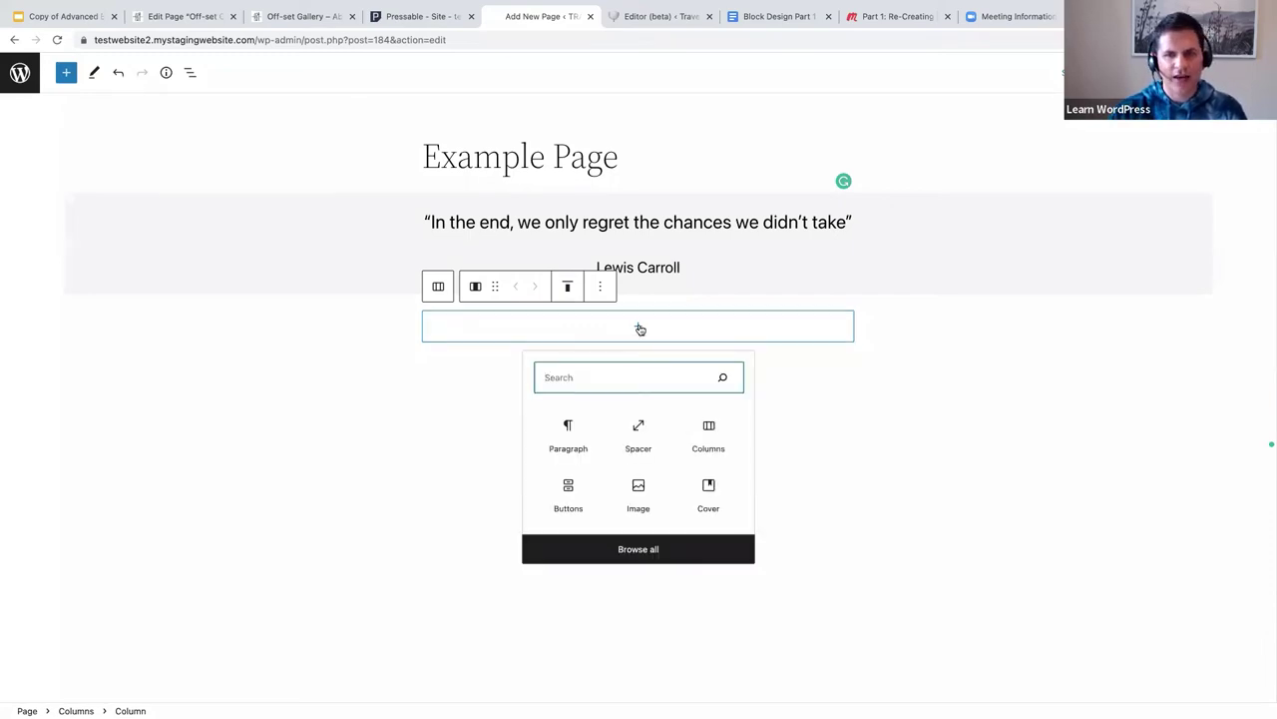
type("gall")
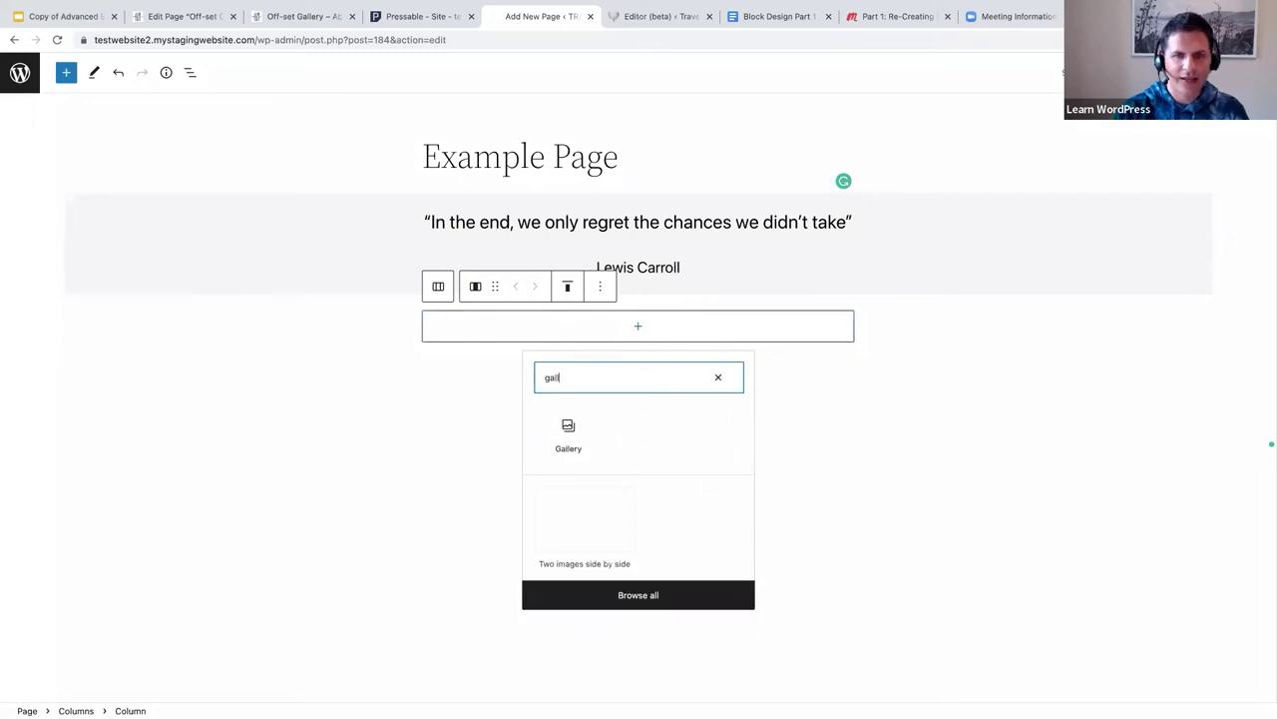
left_click(567, 433)
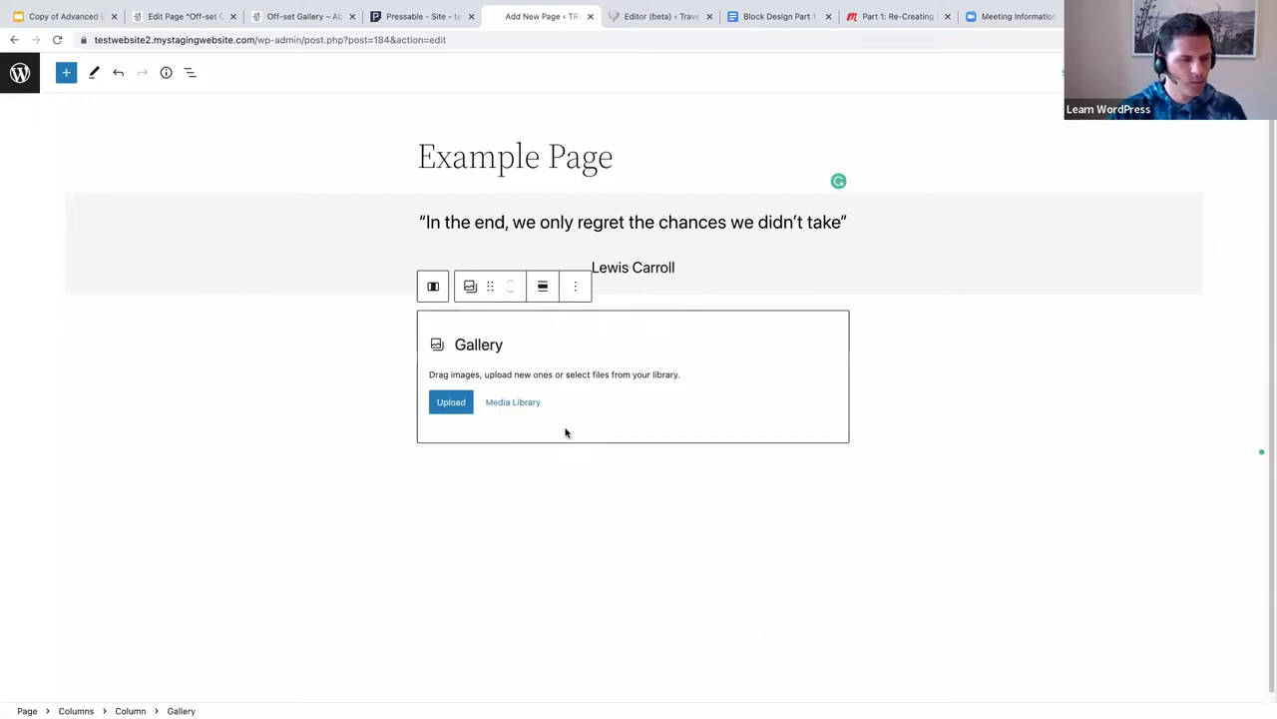
Create the gallery from the media library with the single photo of a backpacker standing on a rocky mountain ledge.
left_click(503, 405)
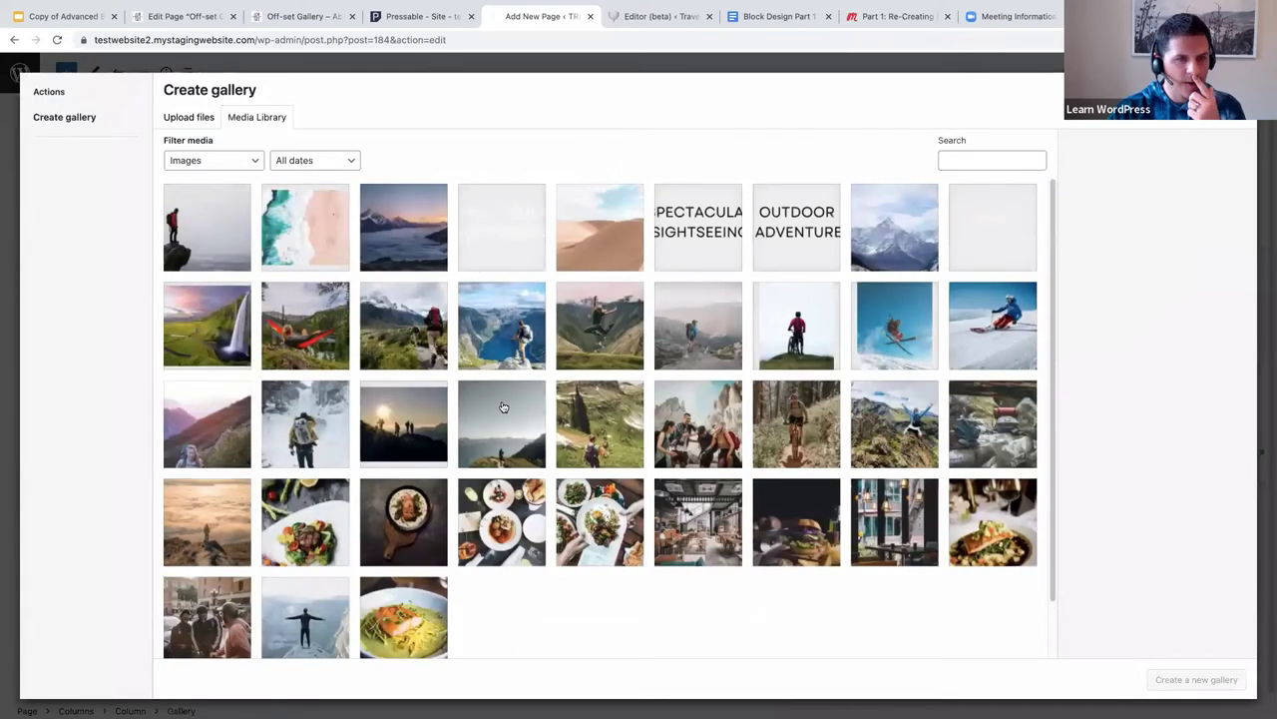
left_click(714, 319)
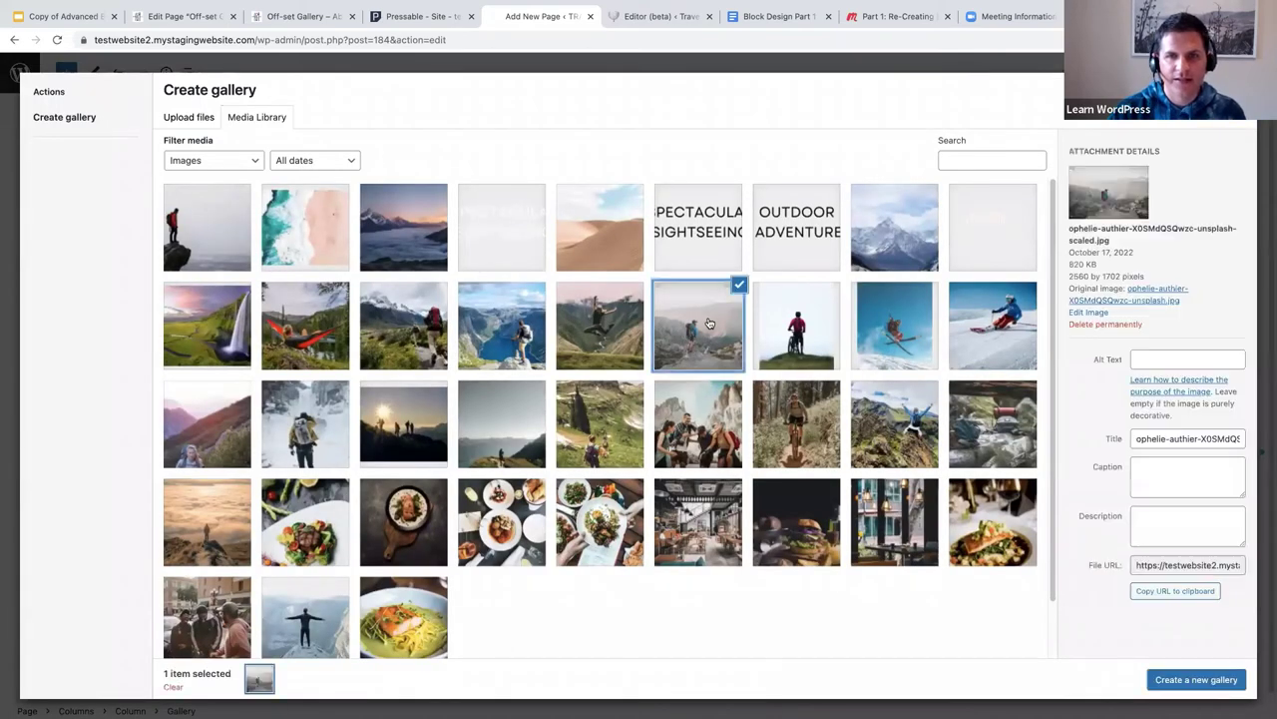
left_click(1203, 680)
left_click(1213, 681)
Show the settings of the gallery's hiker image and set its border radius to 20 px.
scroll(761, 493, "down", 3)
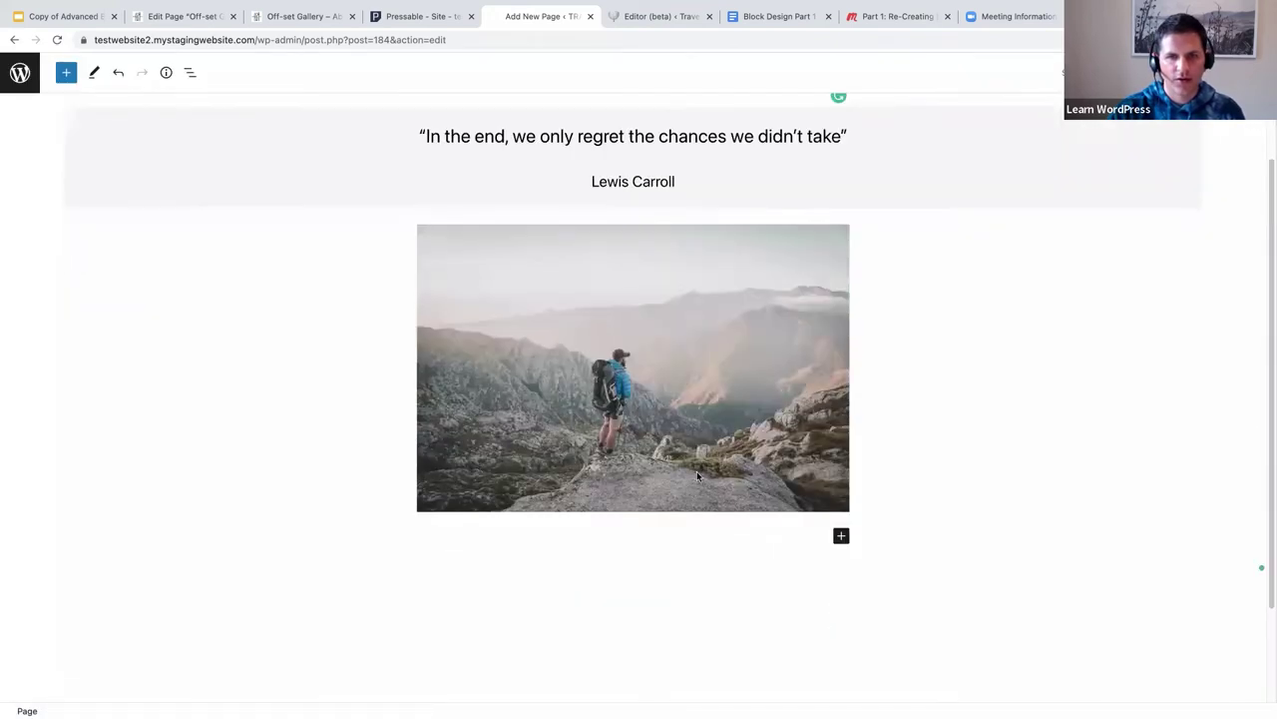
left_click(639, 409)
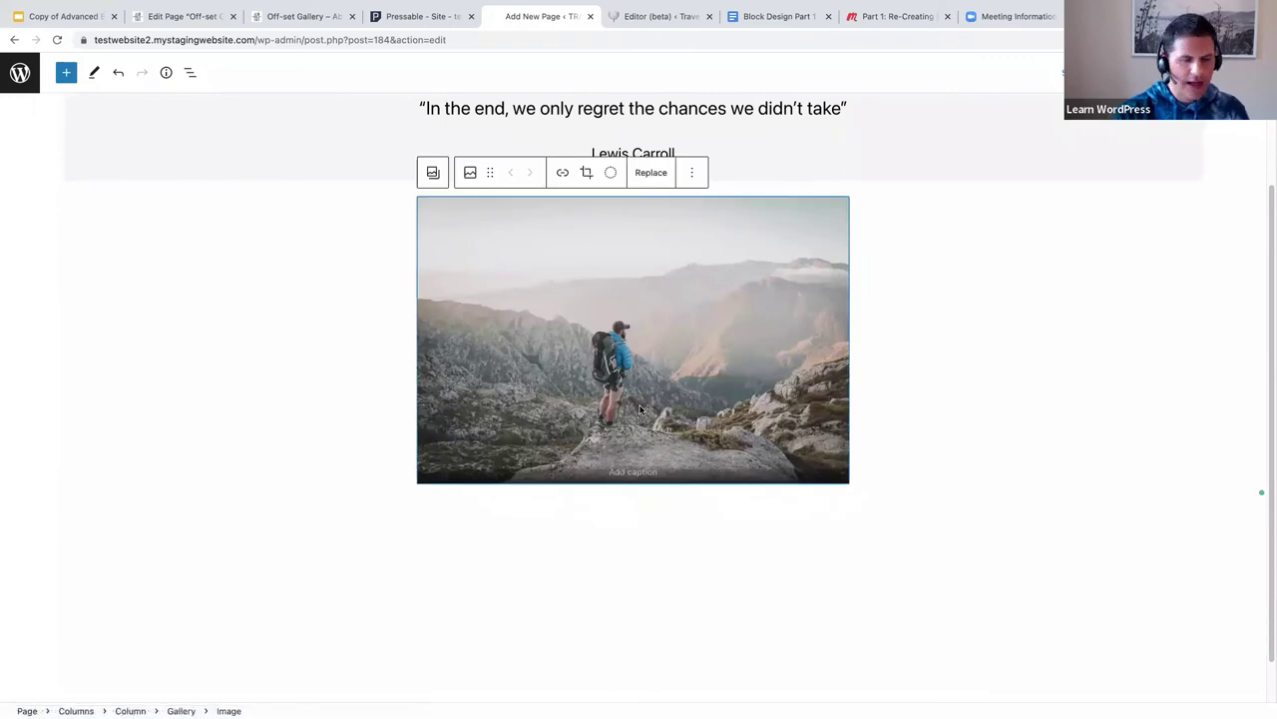
key("ctrl+shift+comma")
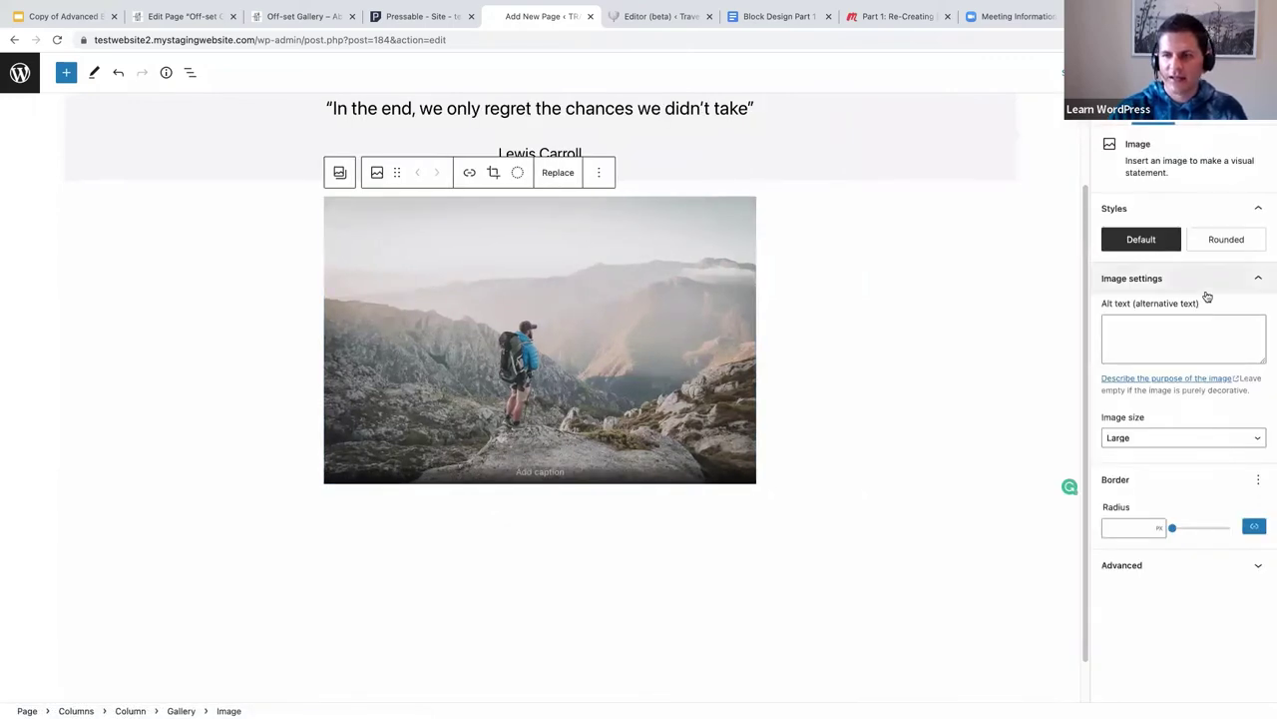
left_click(1107, 530)
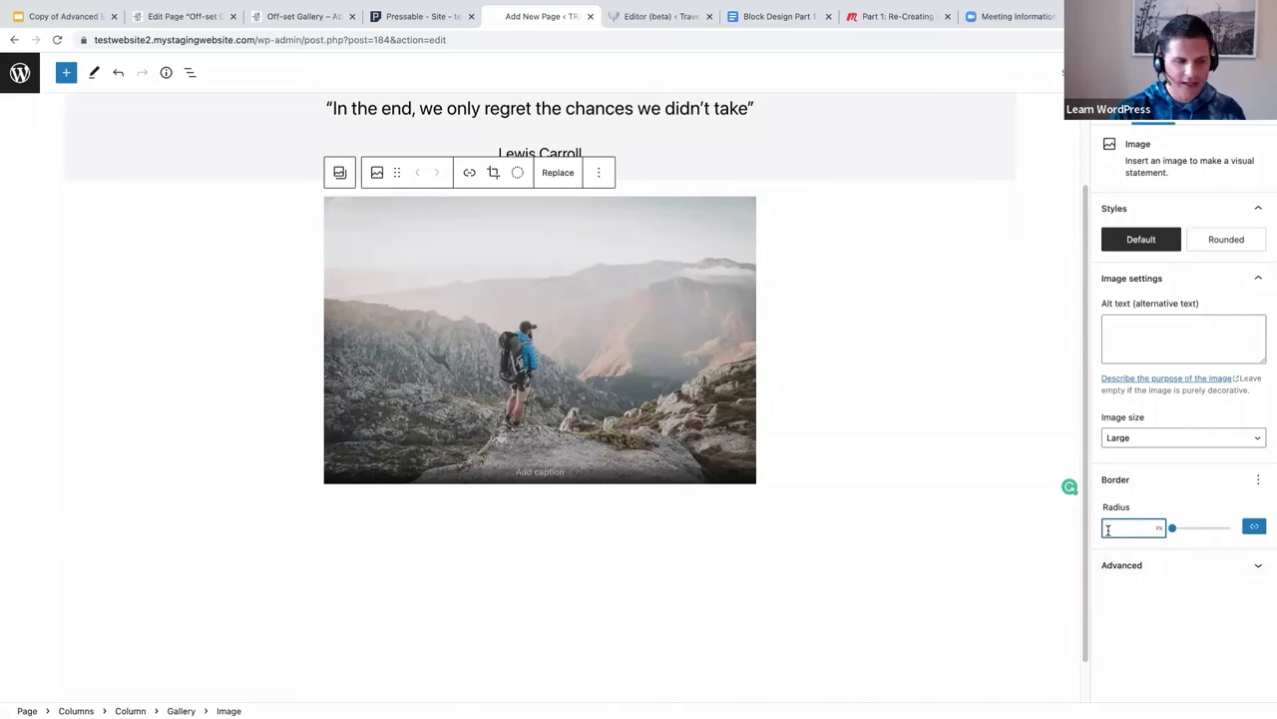
type("20")
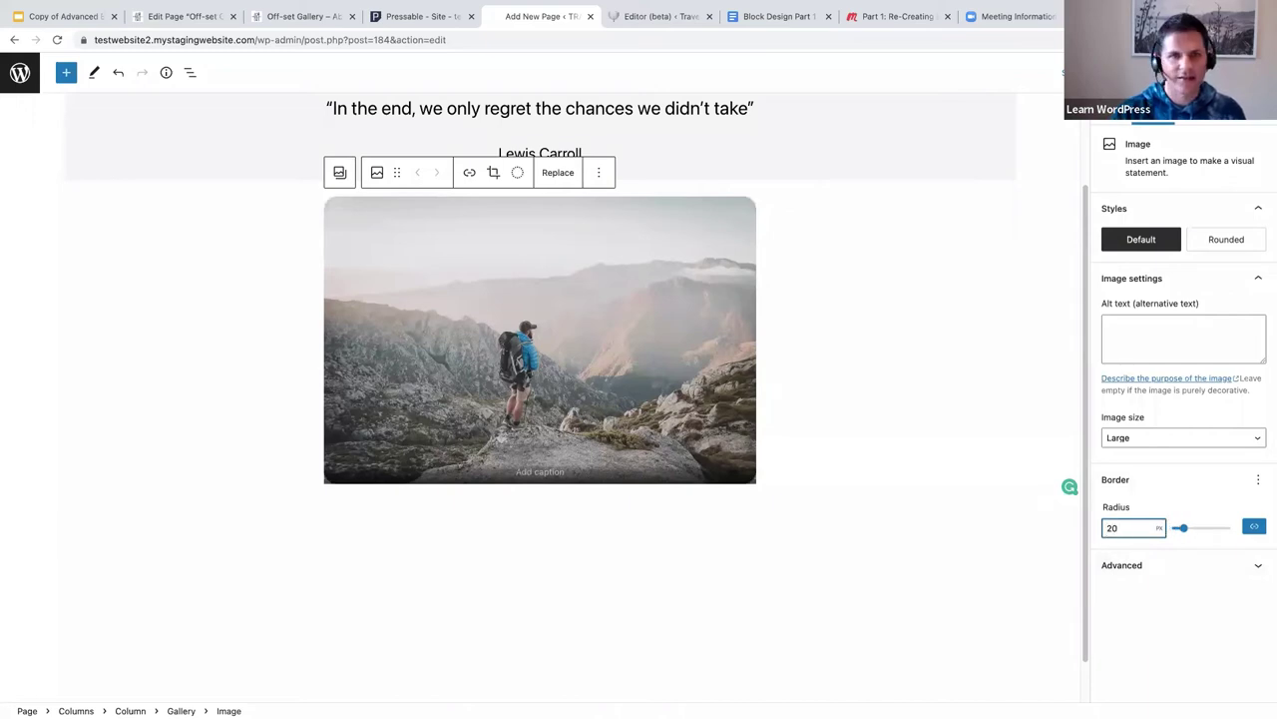
left_click(850, 445)
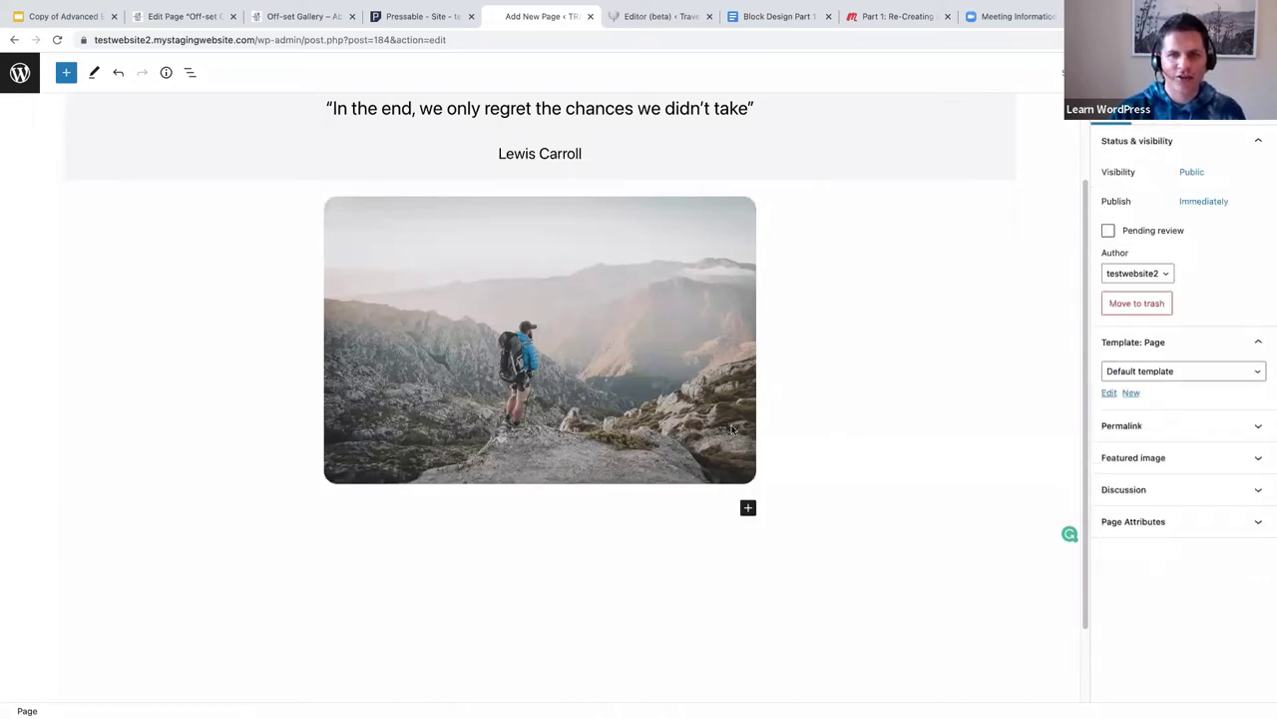
left_click(489, 412)
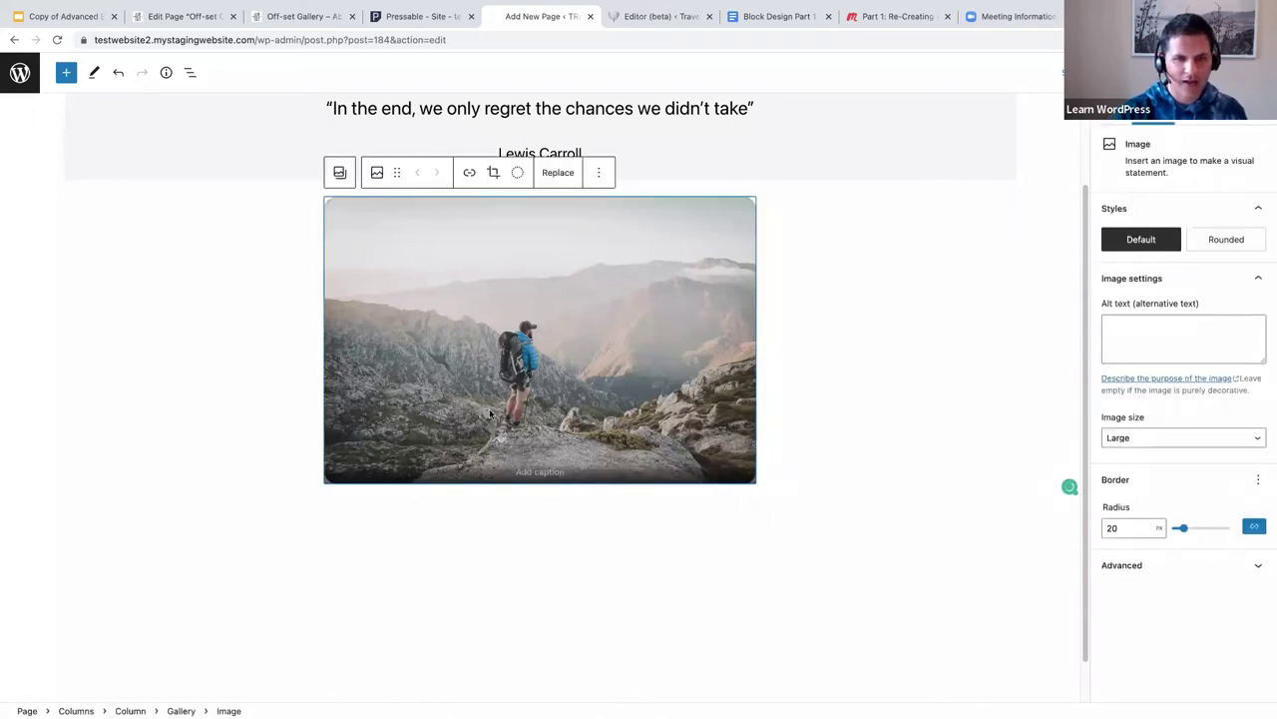
left_click(704, 496)
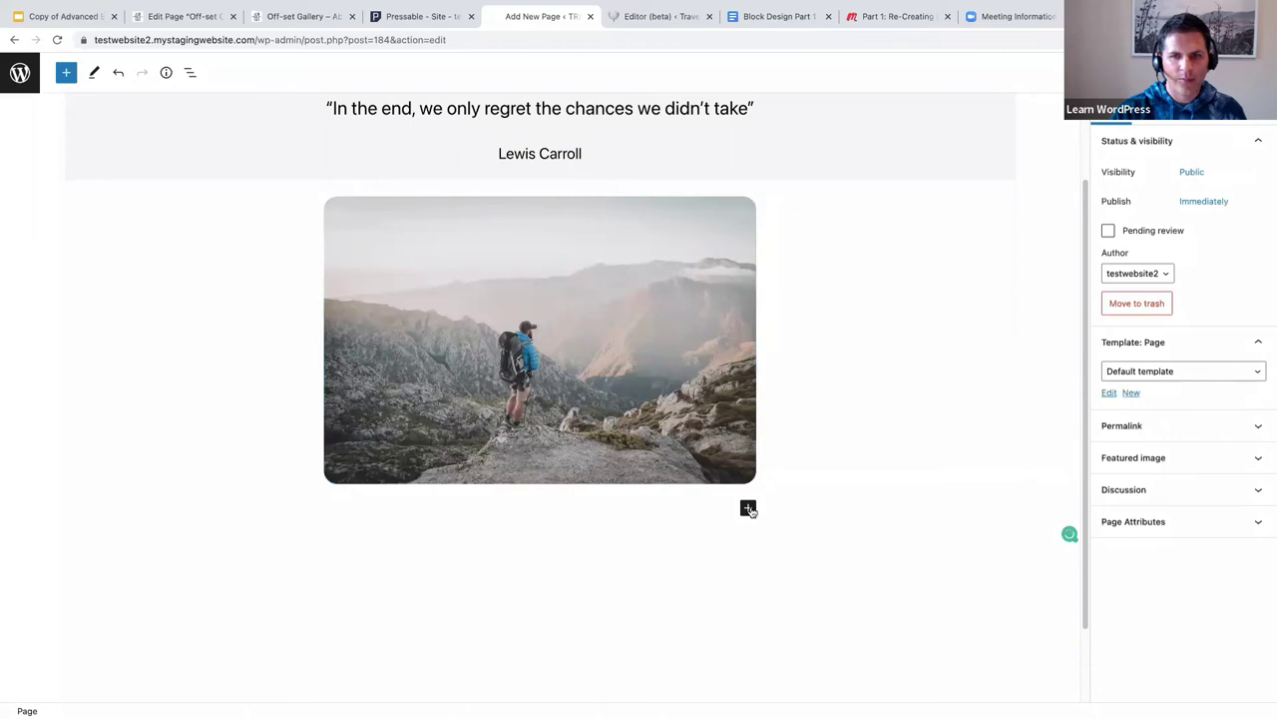
left_click(611, 293)
left_click(598, 171)
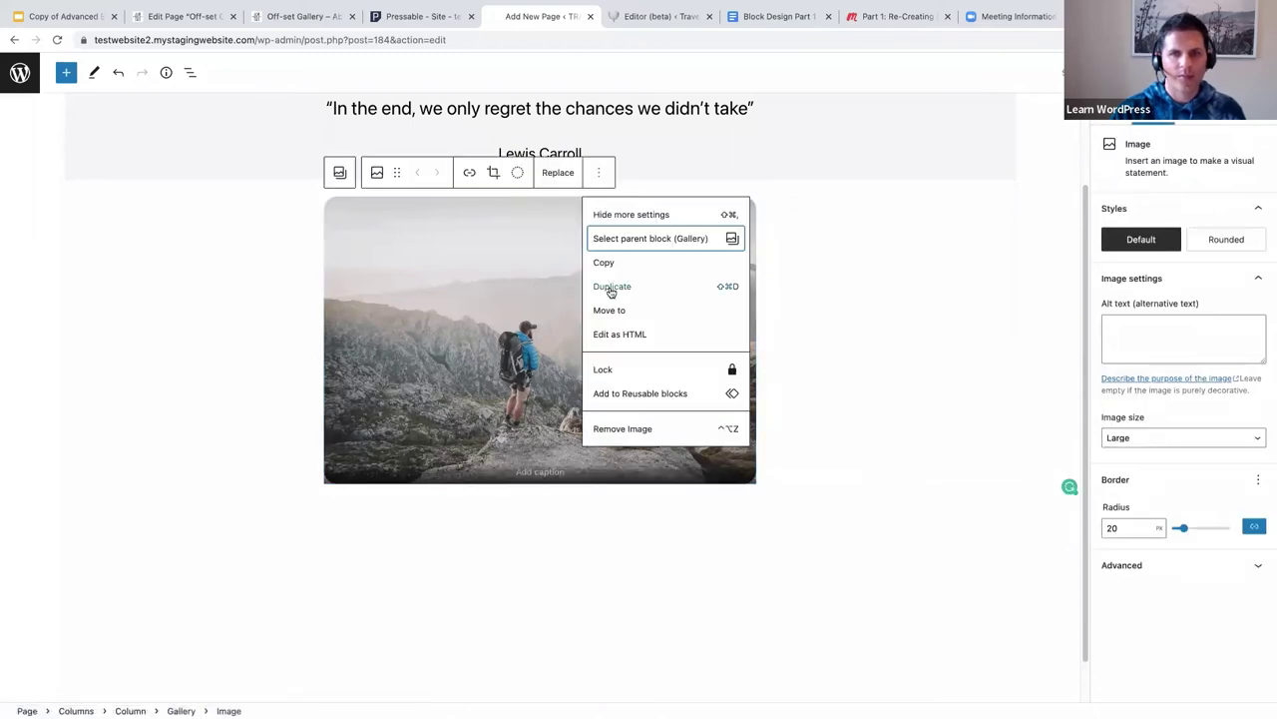
left_click(577, 221)
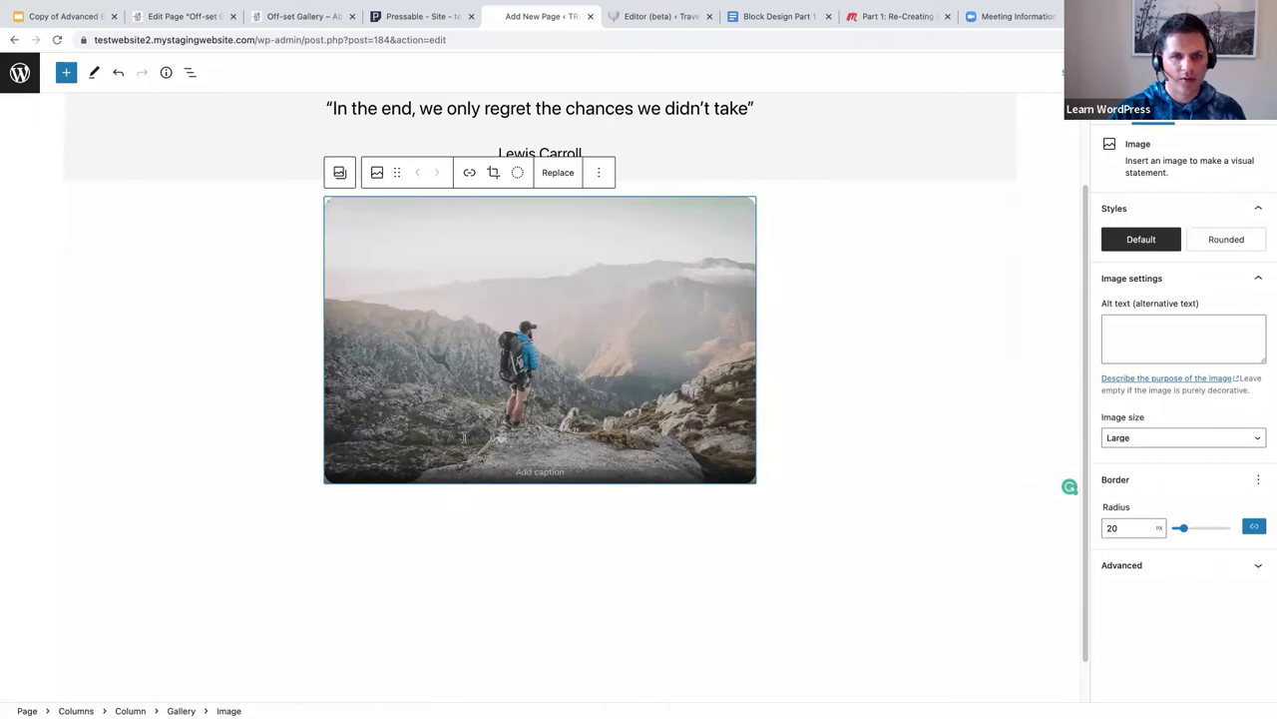
left_click(445, 532)
Insert a Paragraph block below the gallery containing the text "Hiking and Trekking".
left_click(747, 509)
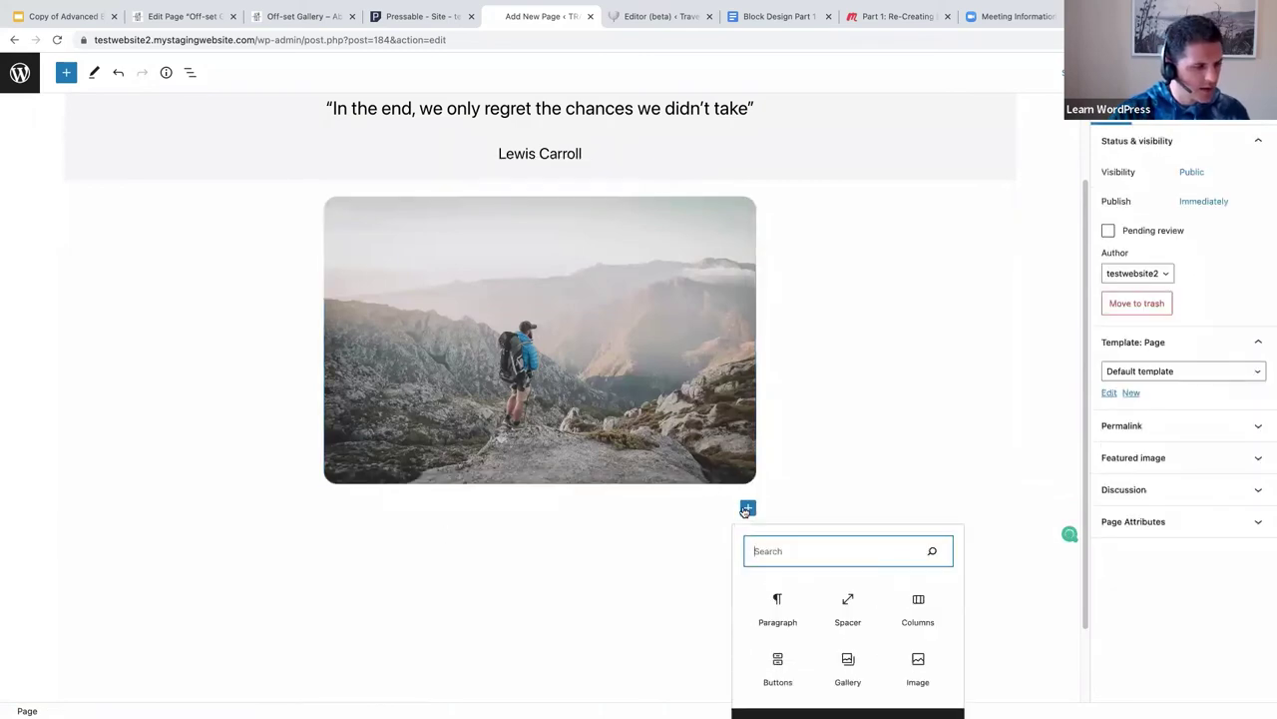
left_click(777, 601)
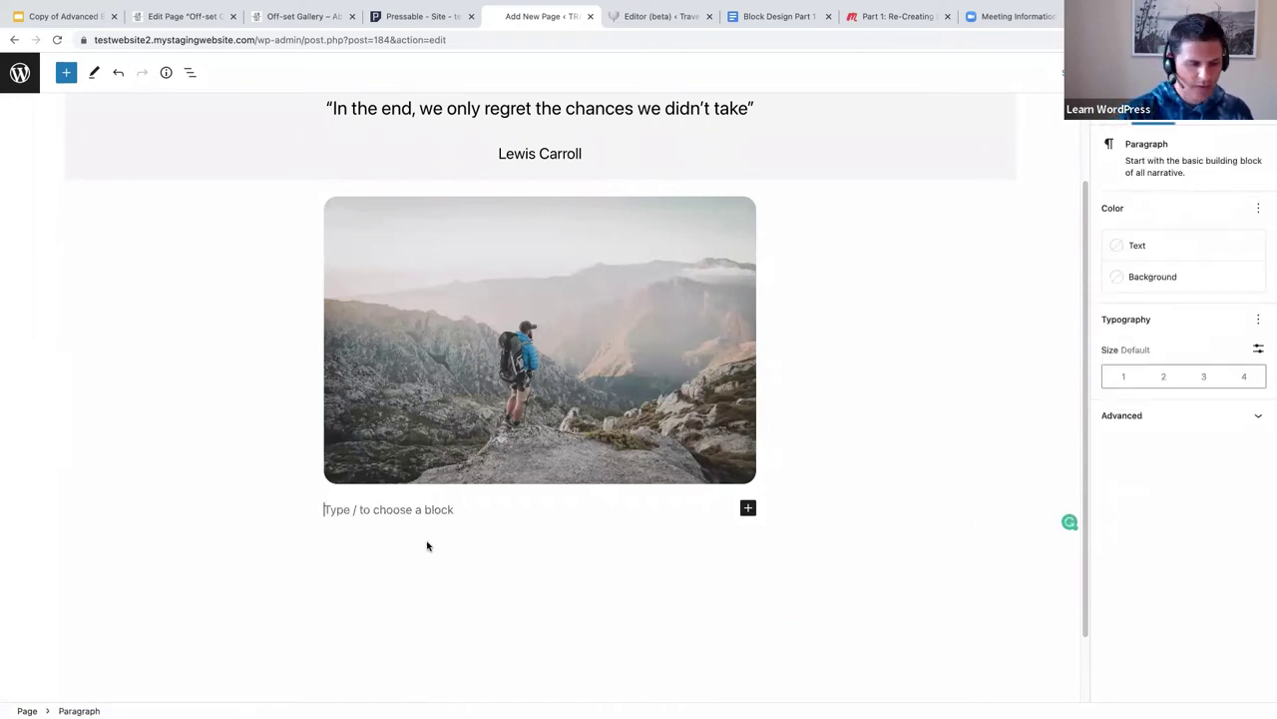
type("Hiking and Trekking")
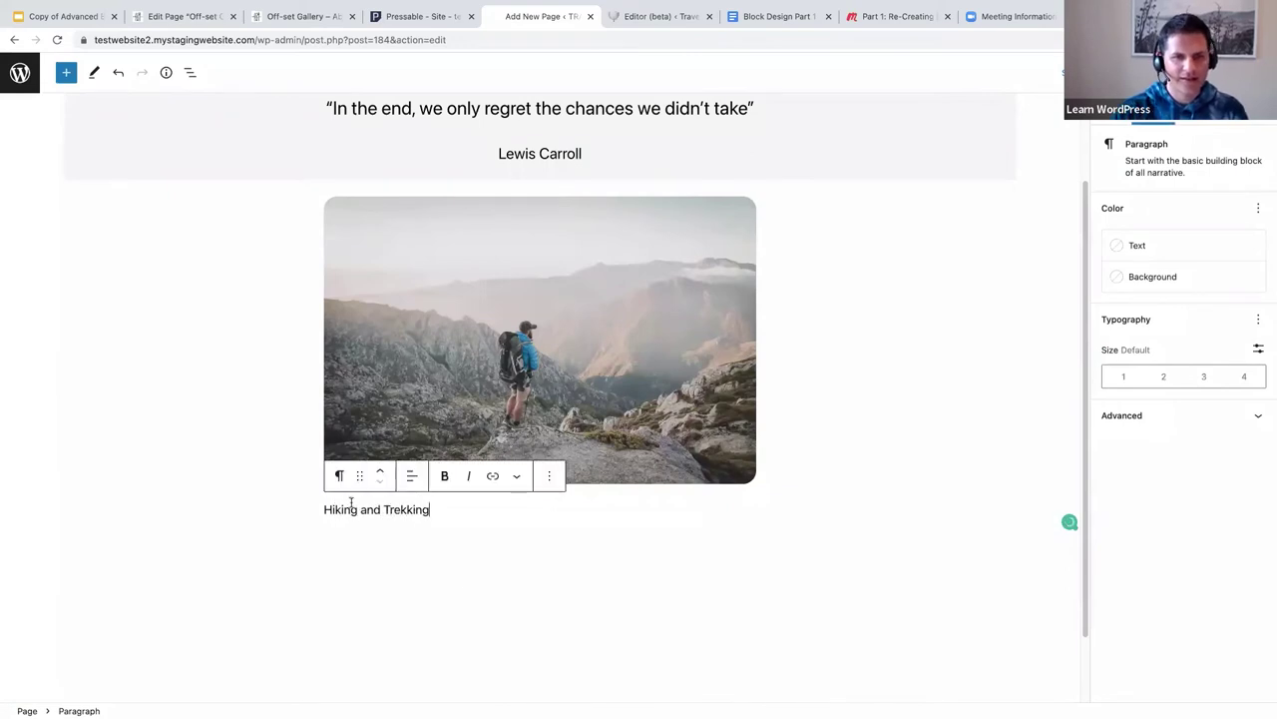
Align the "Hiking and Trekking" text to the center and make it bold.
left_click_drag(431, 510, 323, 509)
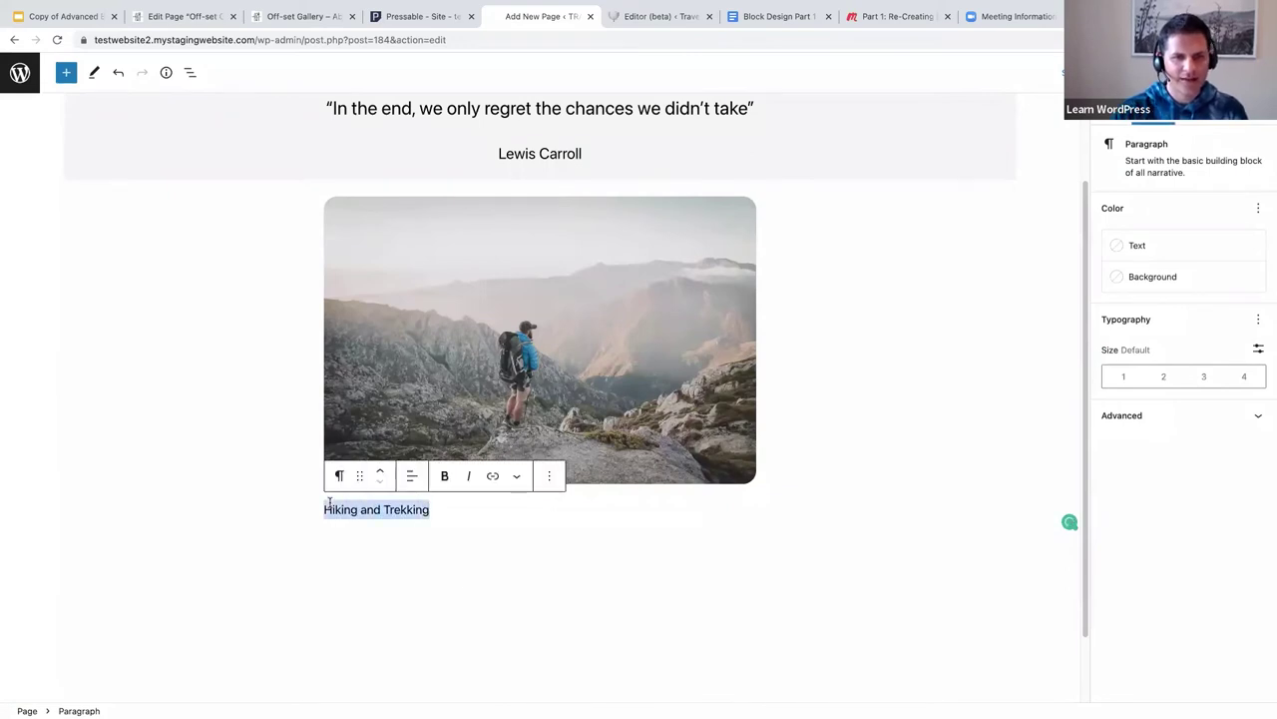
left_click(413, 477)
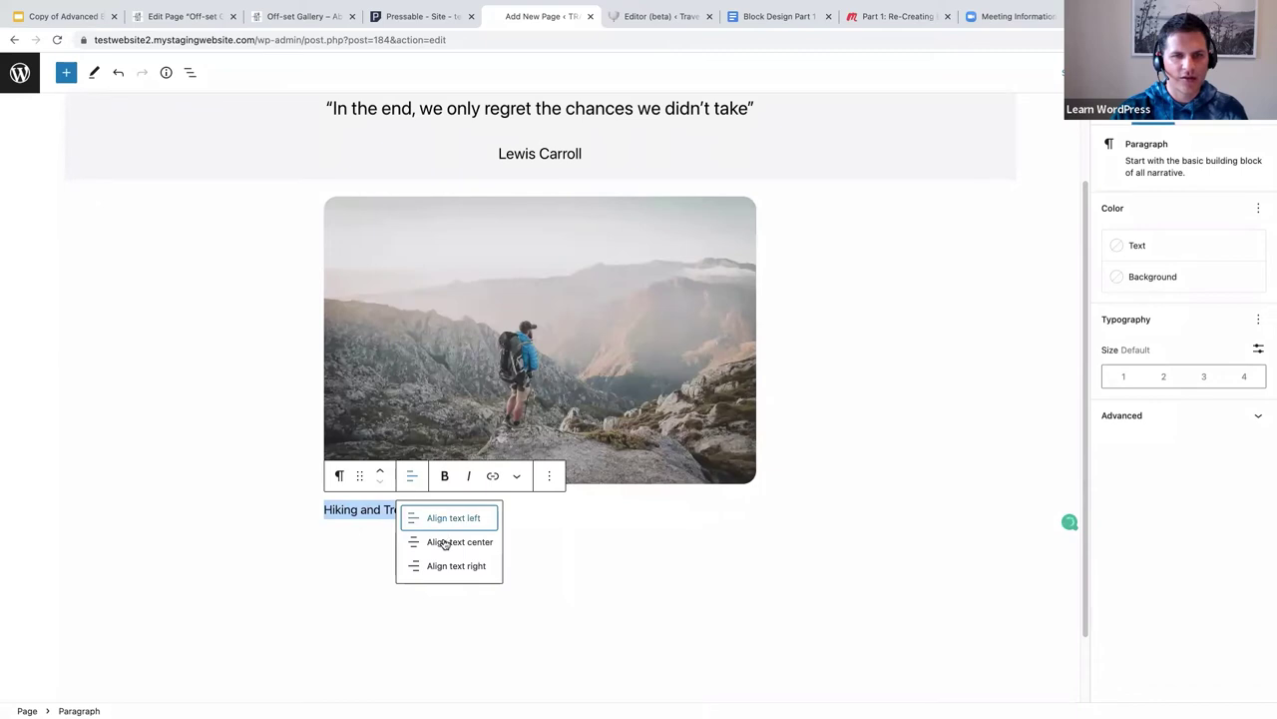
left_click(445, 540)
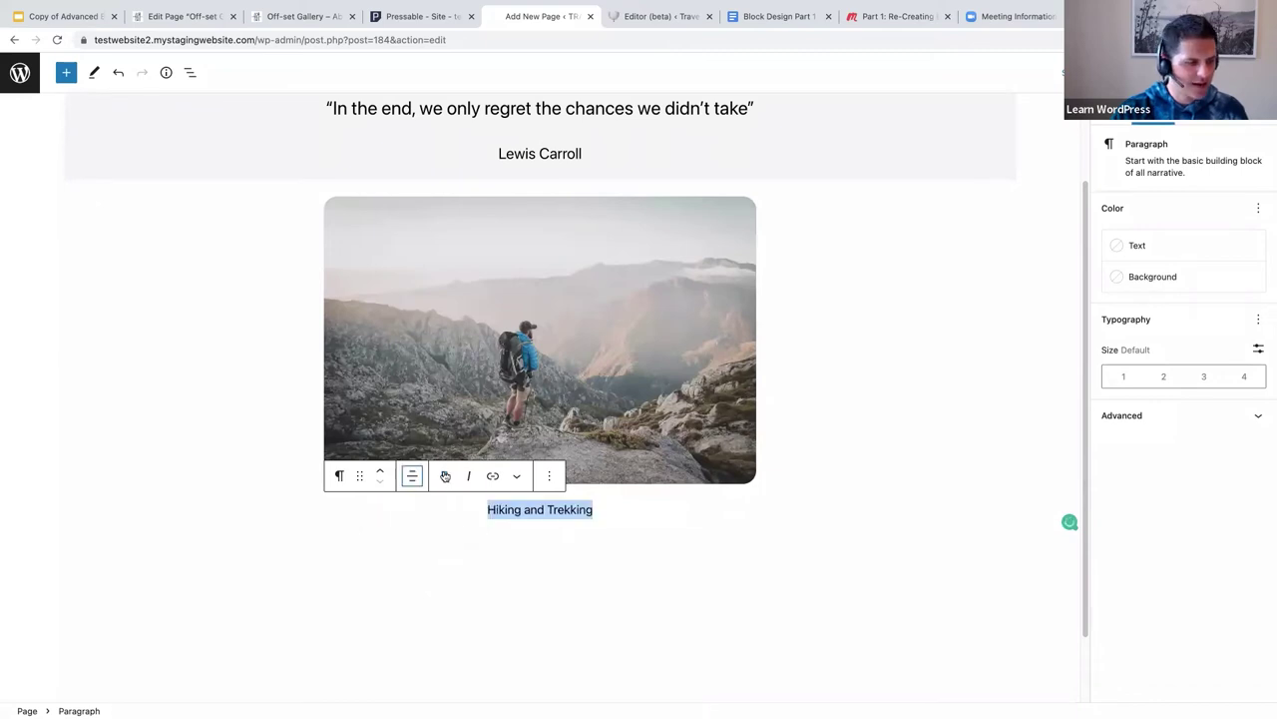
left_click(446, 477)
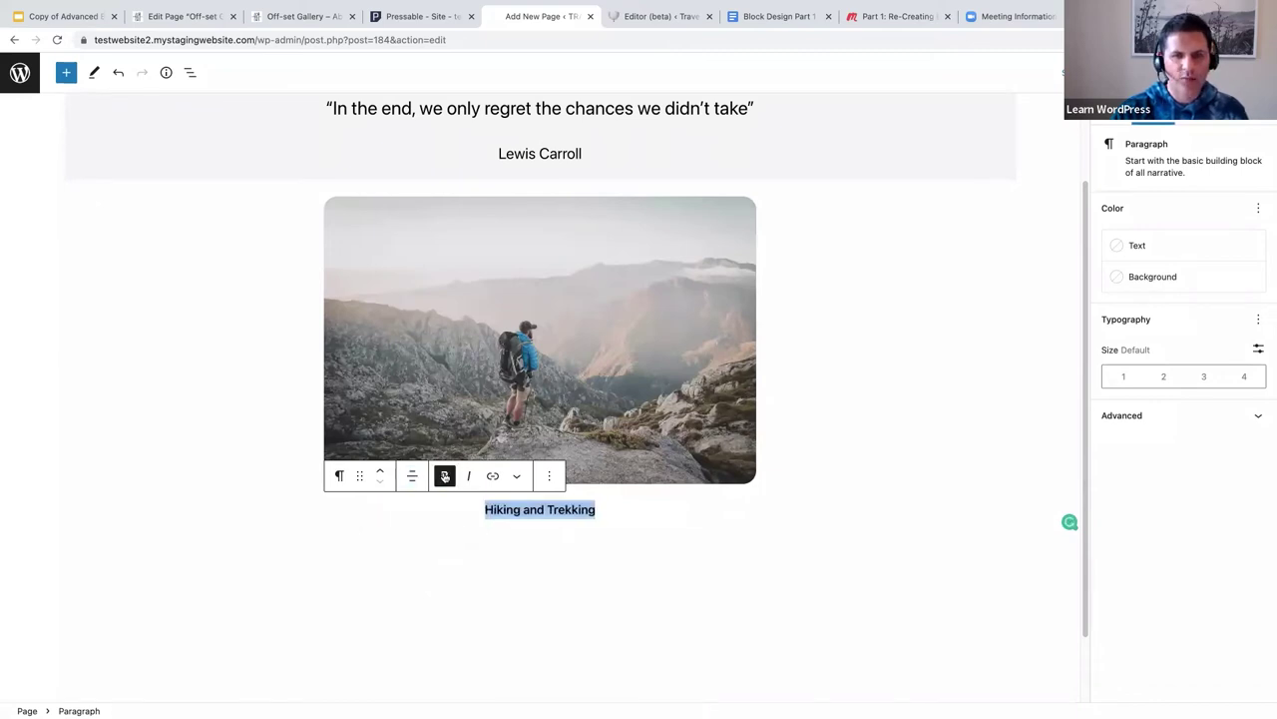
Copy the Lorem Ipsum body text from the "Block Design Part 1 Text" Google Doc into a new paragraph below "Hiking and Trekking".
left_click(624, 510)
key("Return")
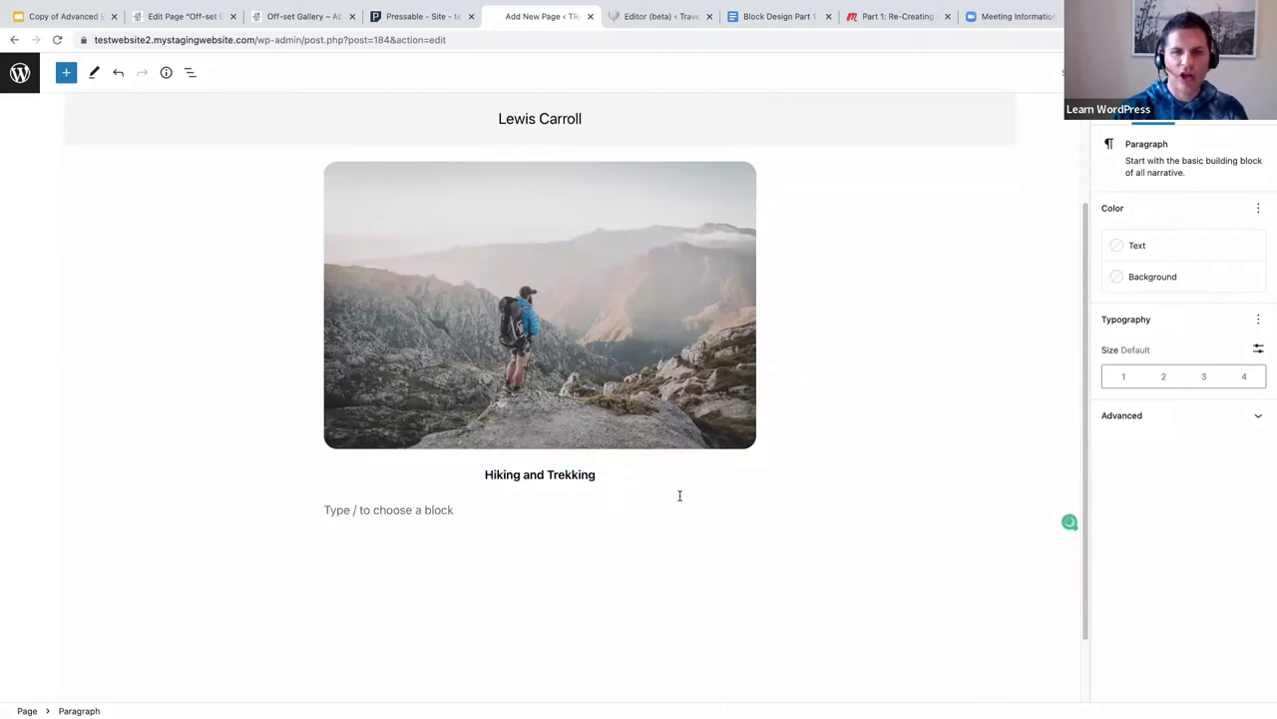
left_click(761, 20)
scroll(479, 448, "down", 3)
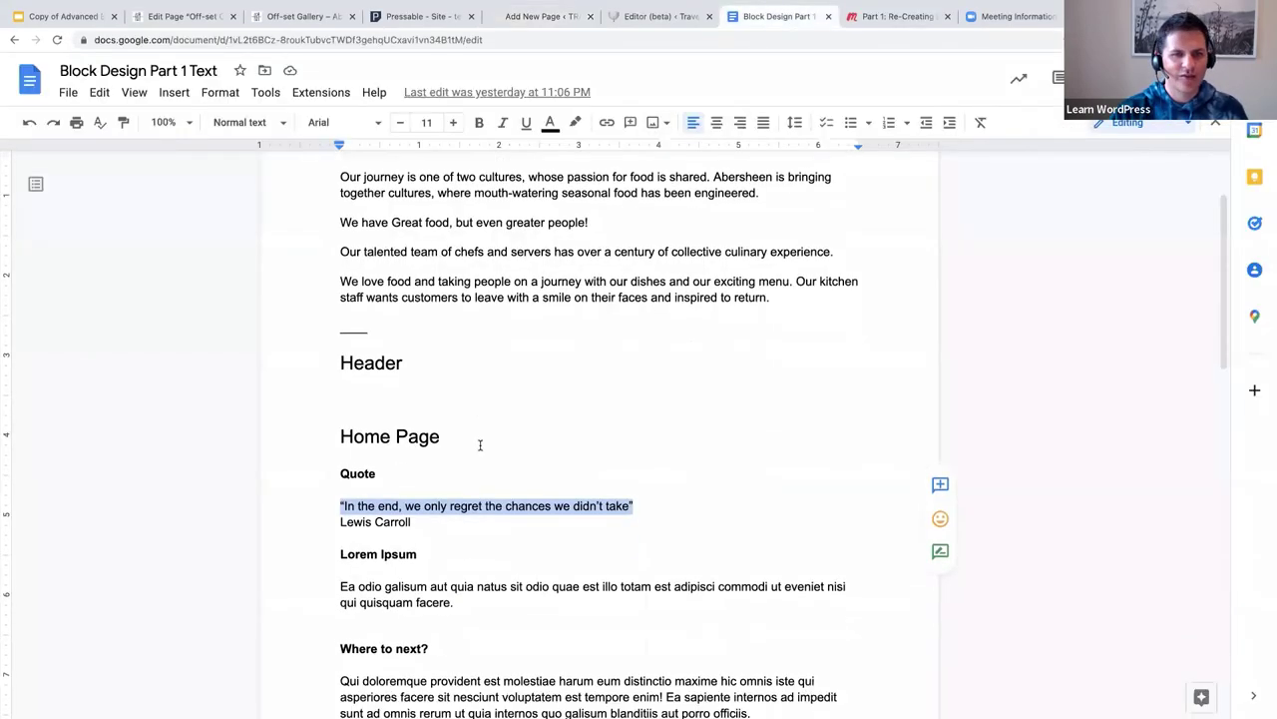
left_click_drag(454, 523, 337, 513)
key("ctrl+c")
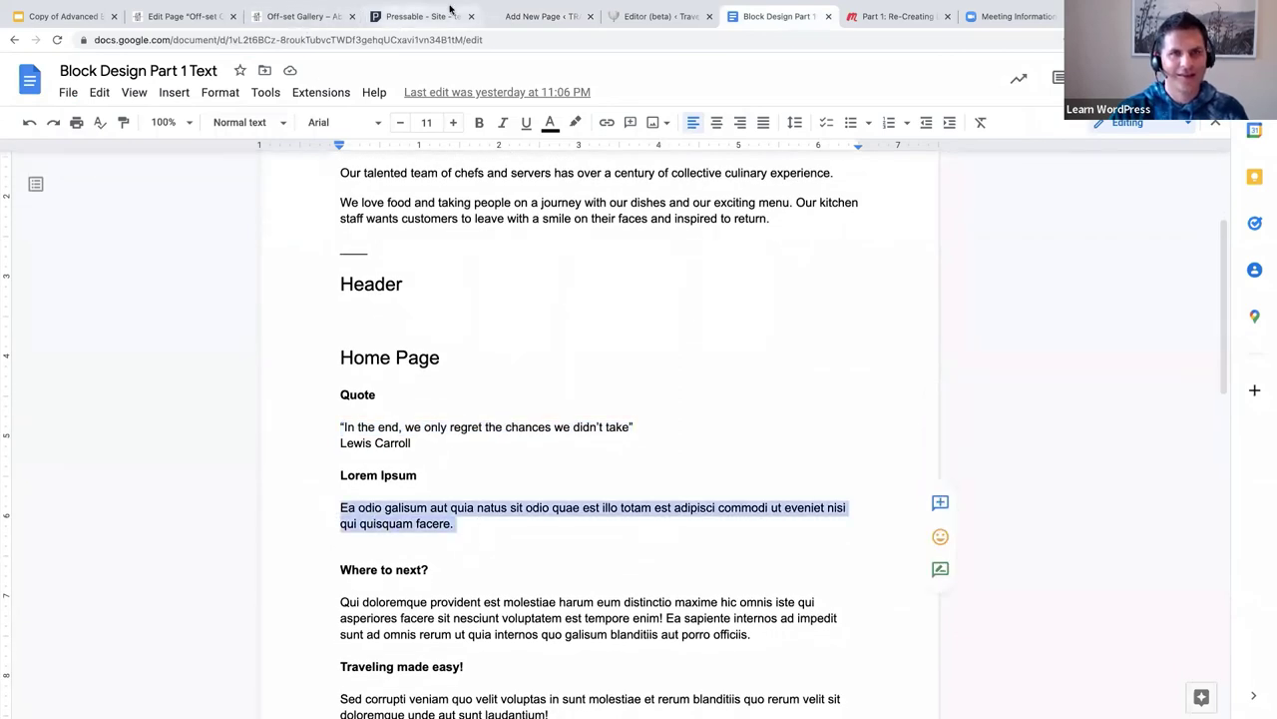
left_click(529, 16)
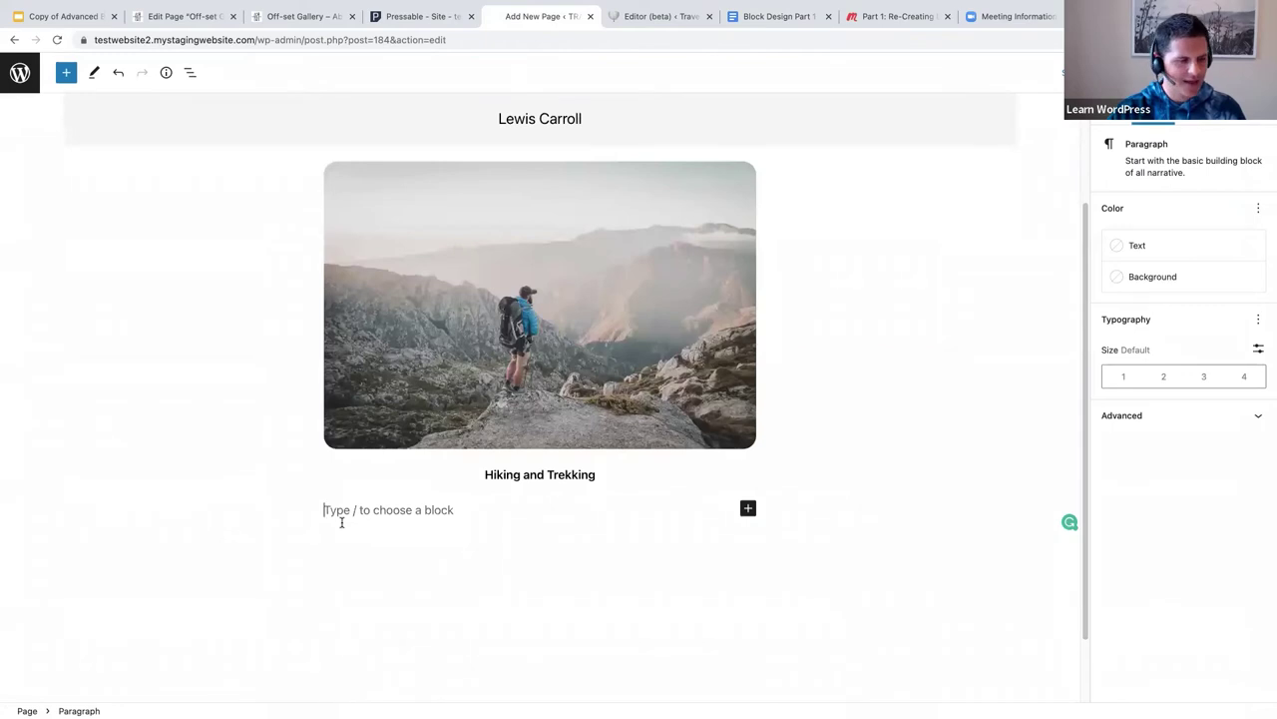
key("ctrl+v")
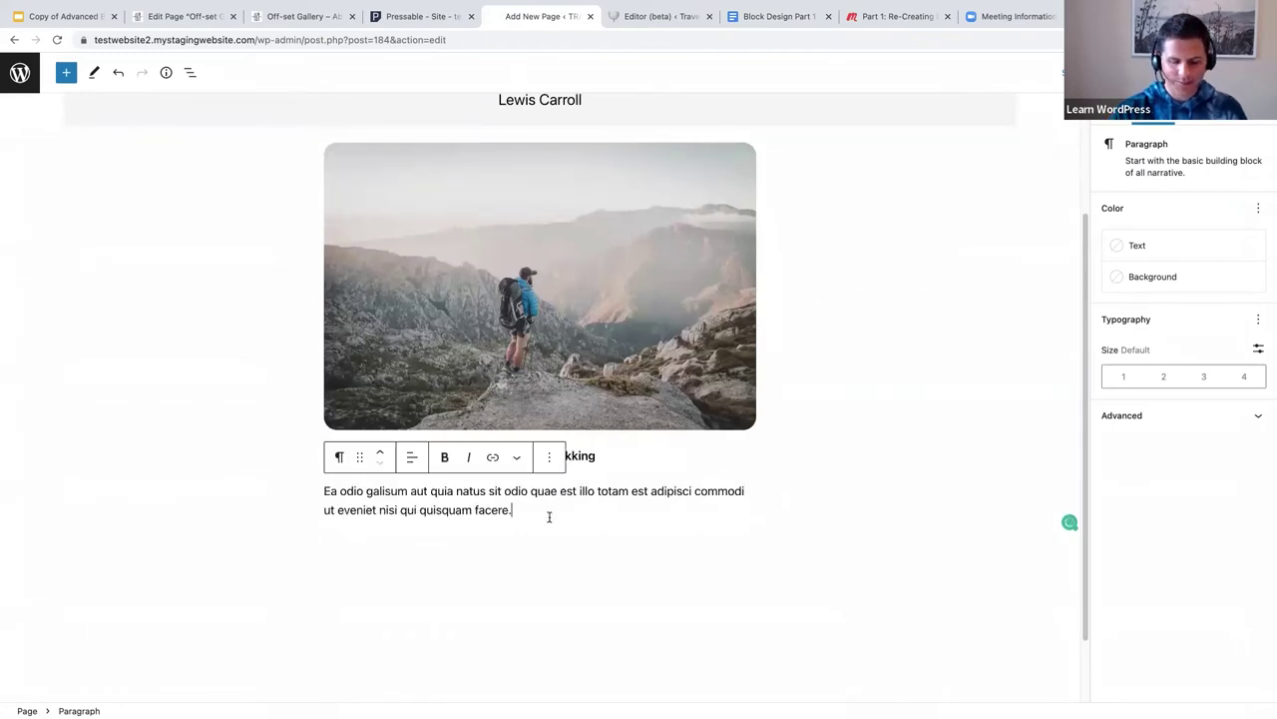
Insert a Buttons block below the body paragraph and label its button "Explore".
key("Return")
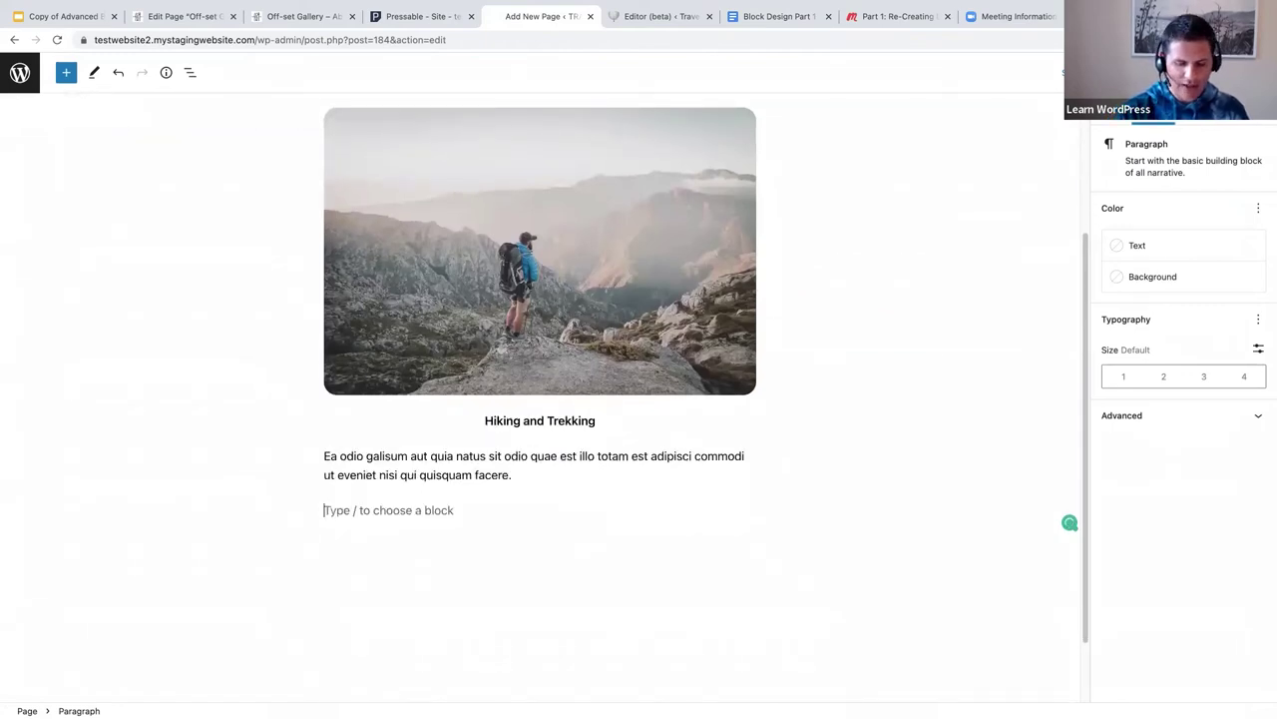
type("/butt")
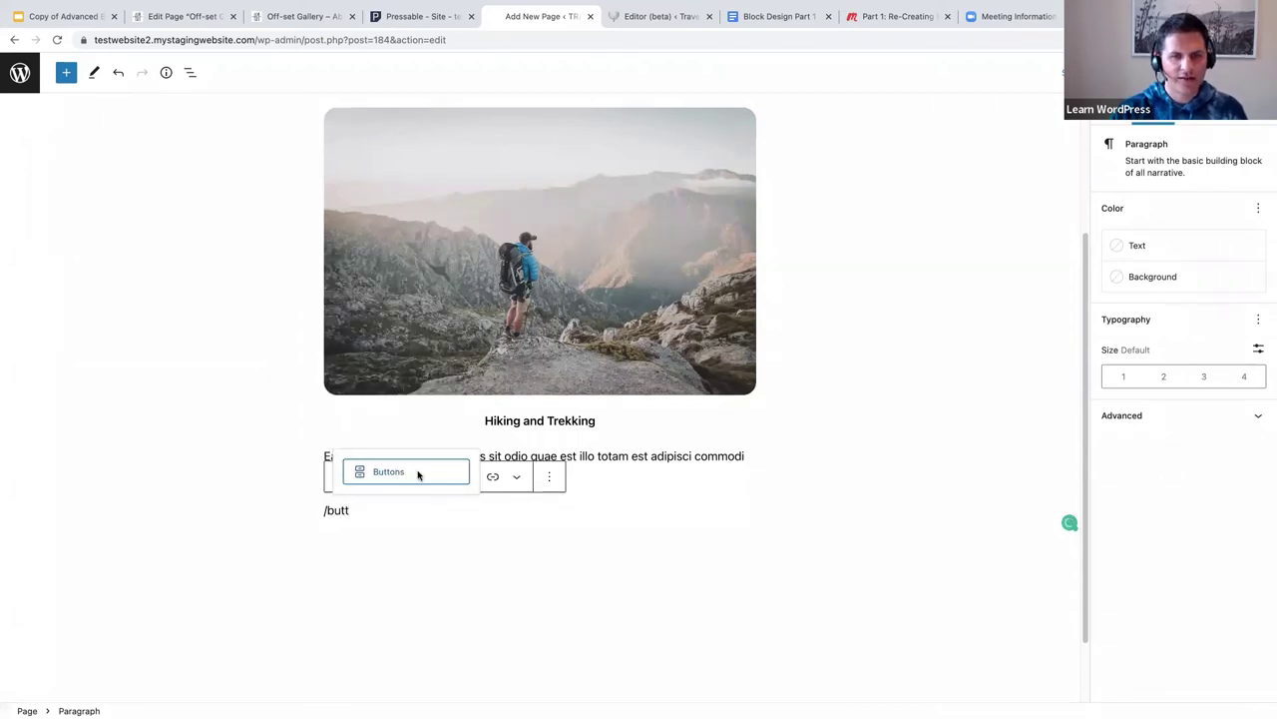
left_click(420, 476)
left_click(363, 520)
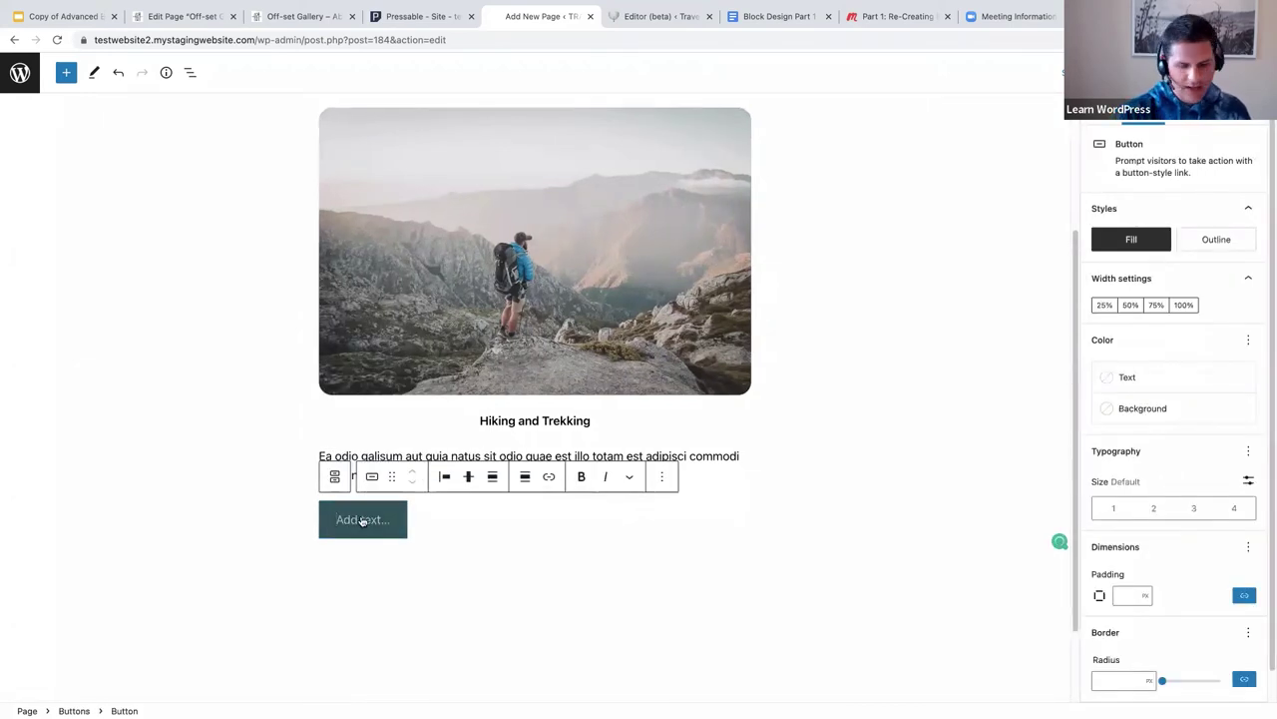
type("Explore")
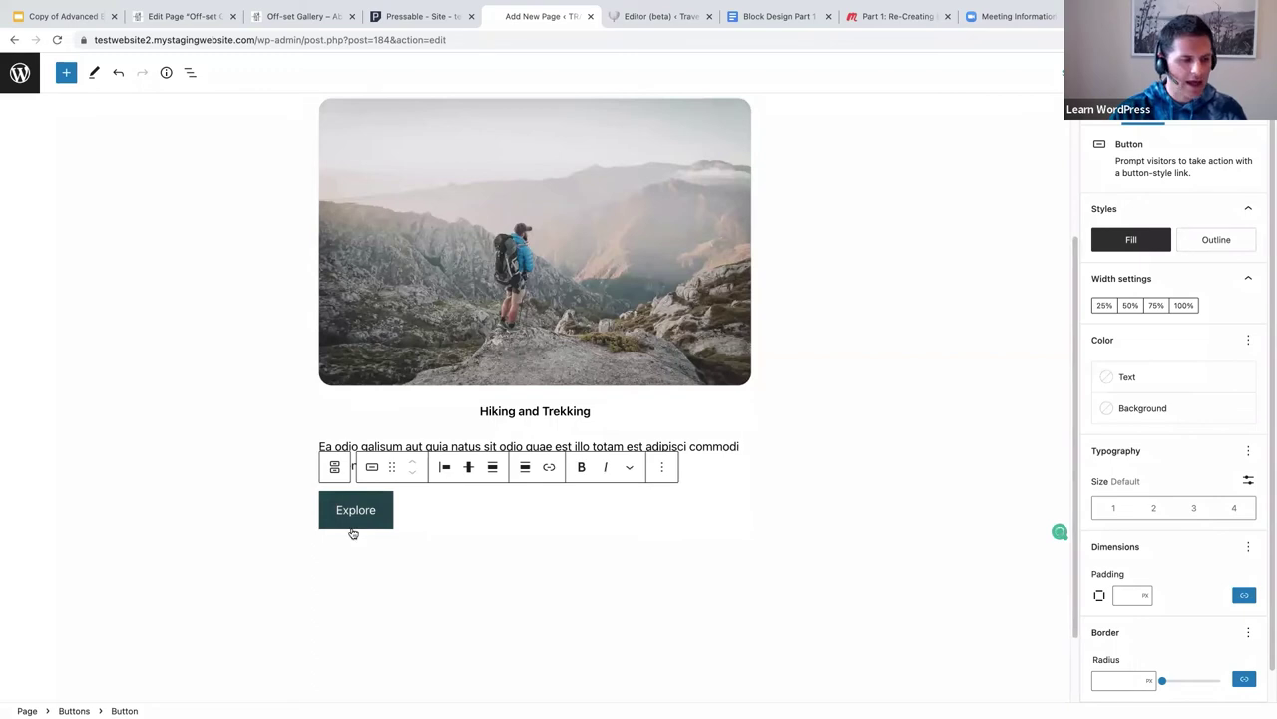
Set the "Explore" button's background to the black Foreground theme color and make its label bold.
left_click(1136, 409)
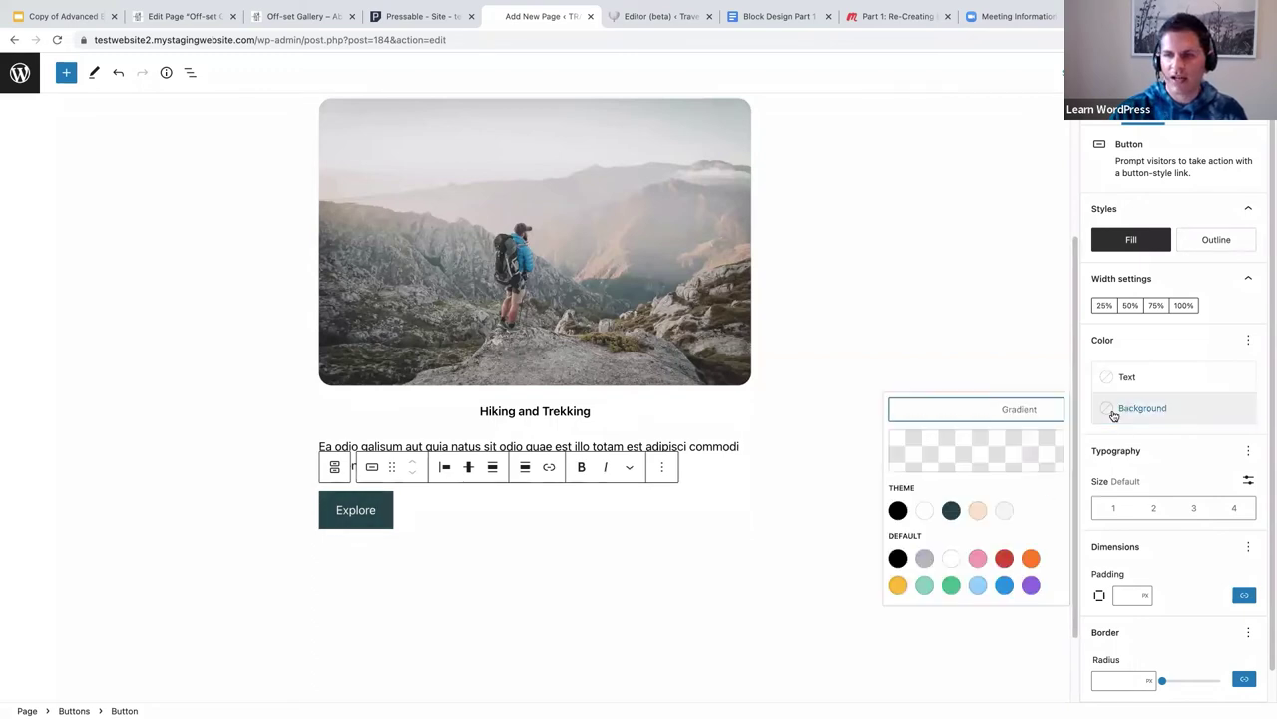
left_click(898, 510)
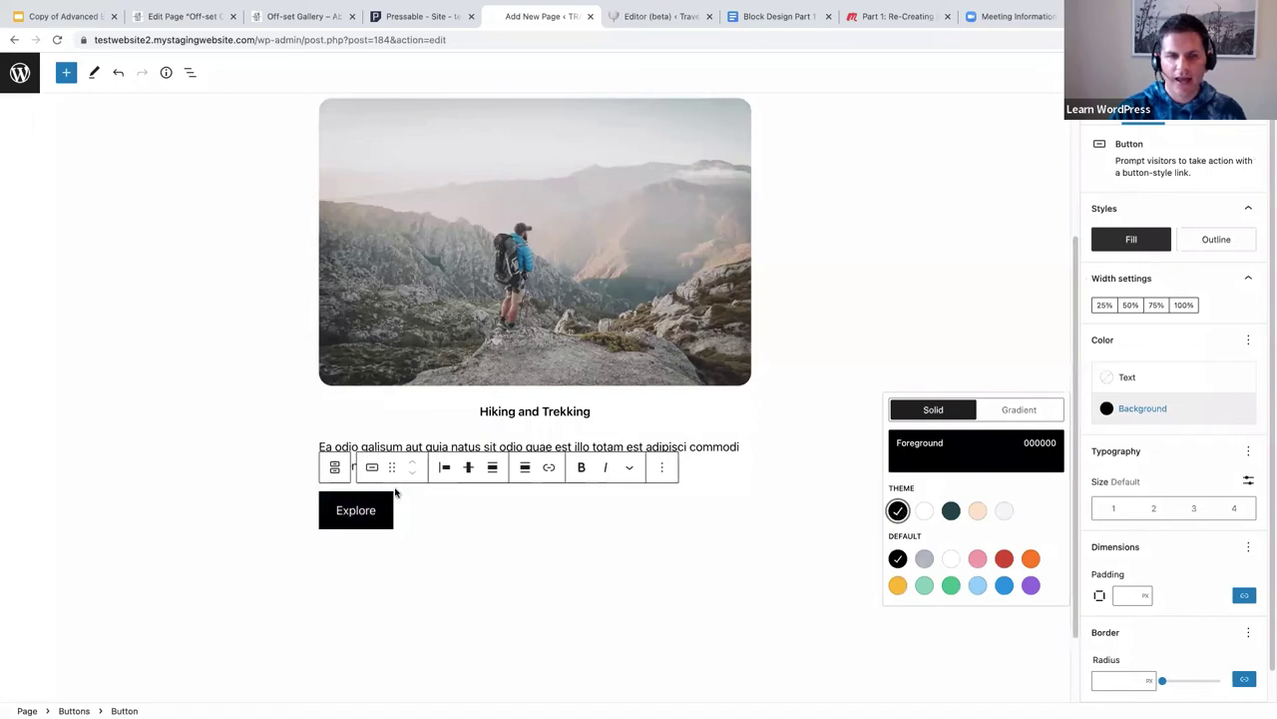
left_click(354, 510)
double_click(350, 511)
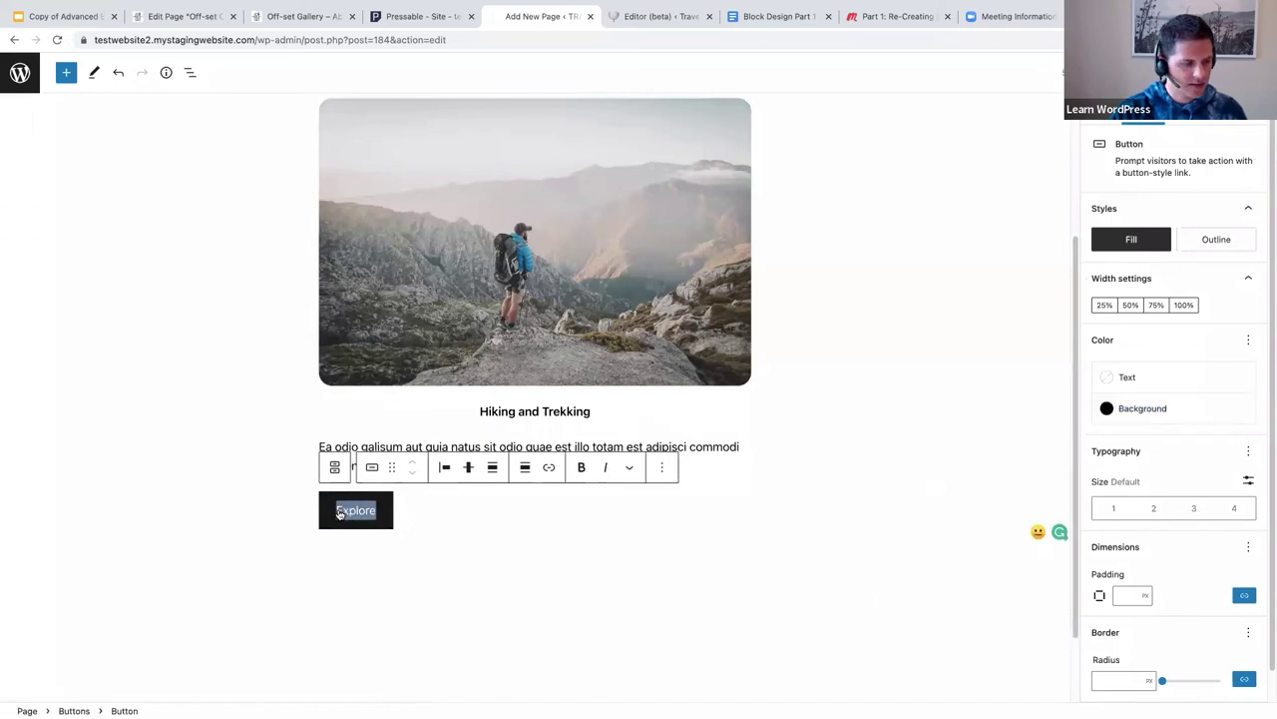
key("ctrl+b")
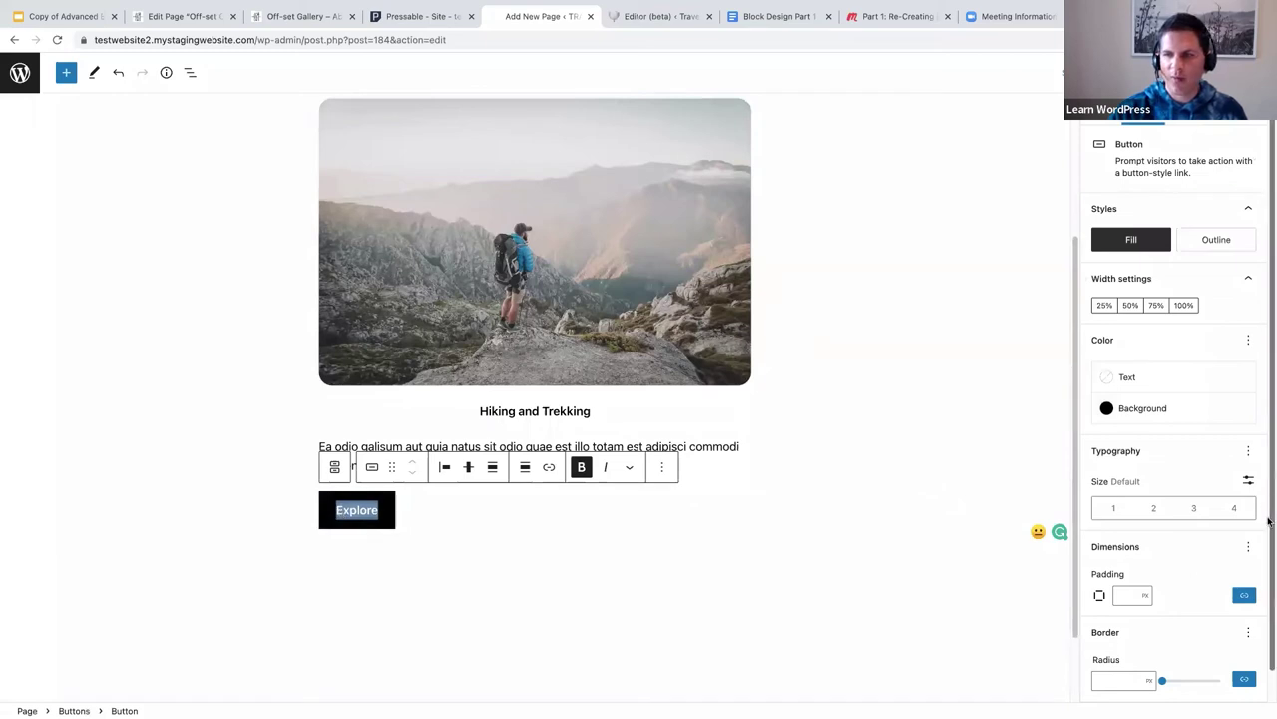
Set the "Explore" button's border radius to 100 px and align the button to the center.
scroll(1269, 566, "down", 1)
left_click_drag(1166, 651, 1228, 649)
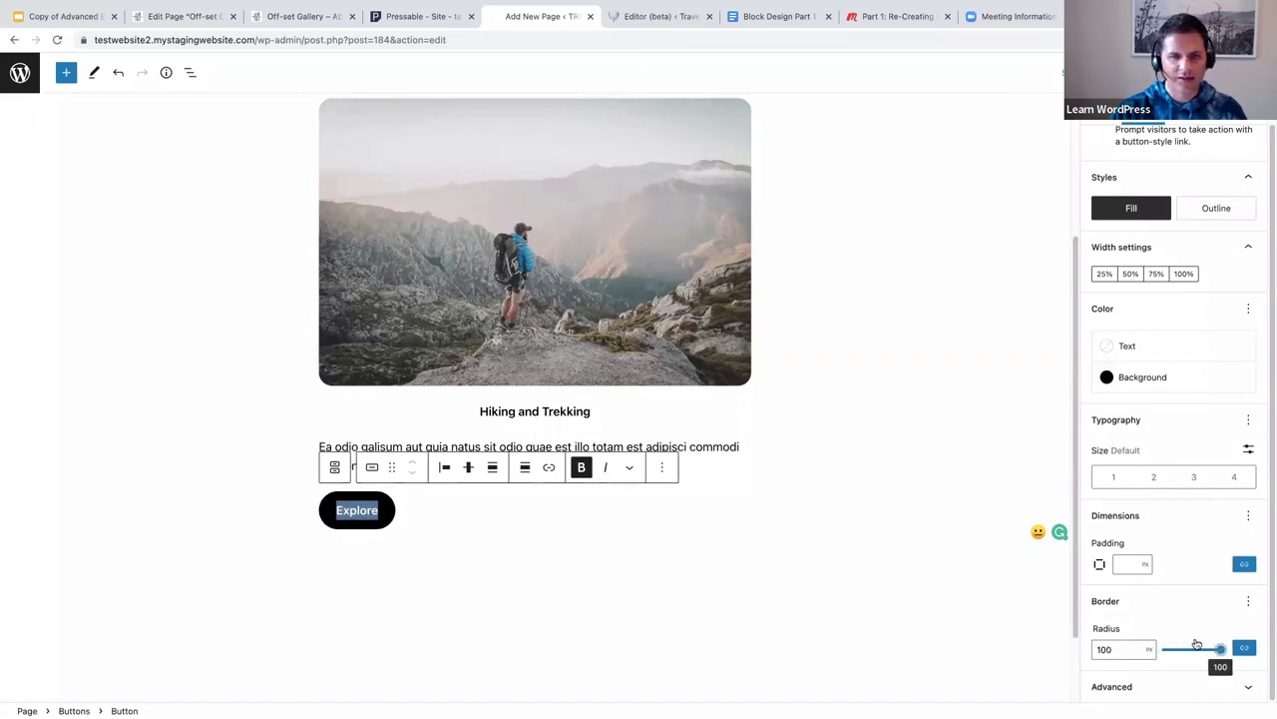
left_click(526, 467)
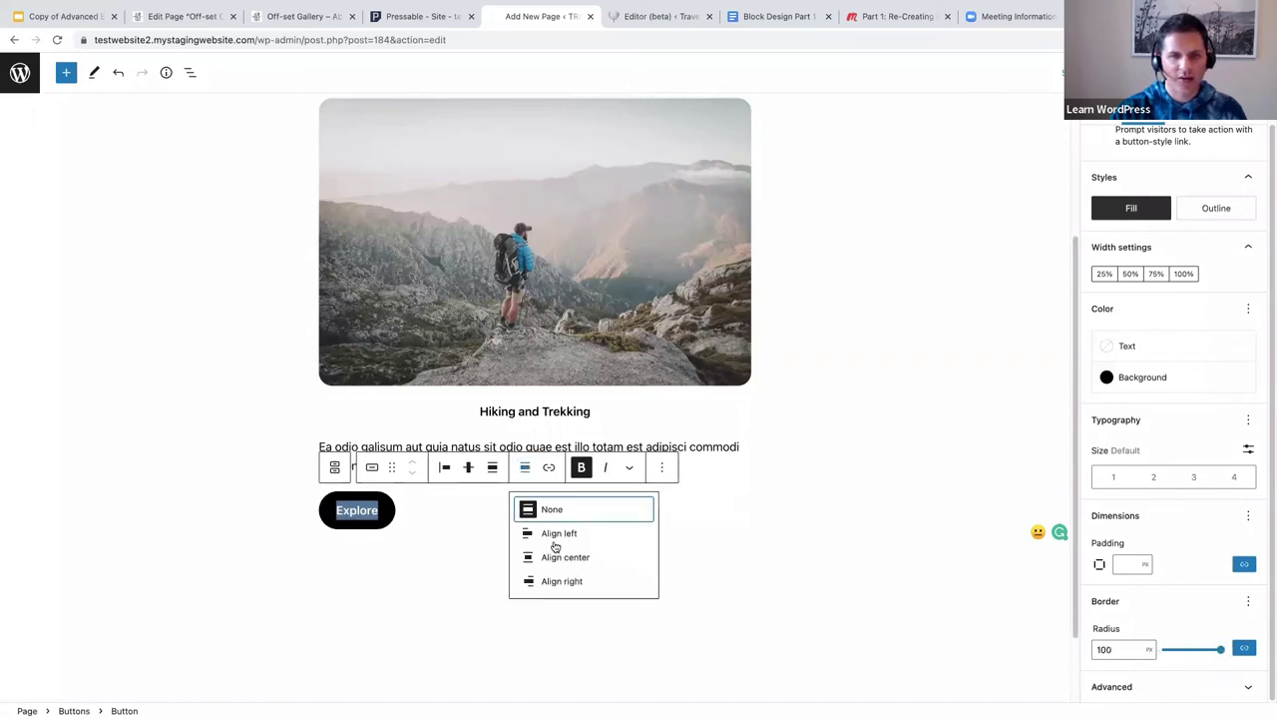
left_click(563, 557)
key("Right")
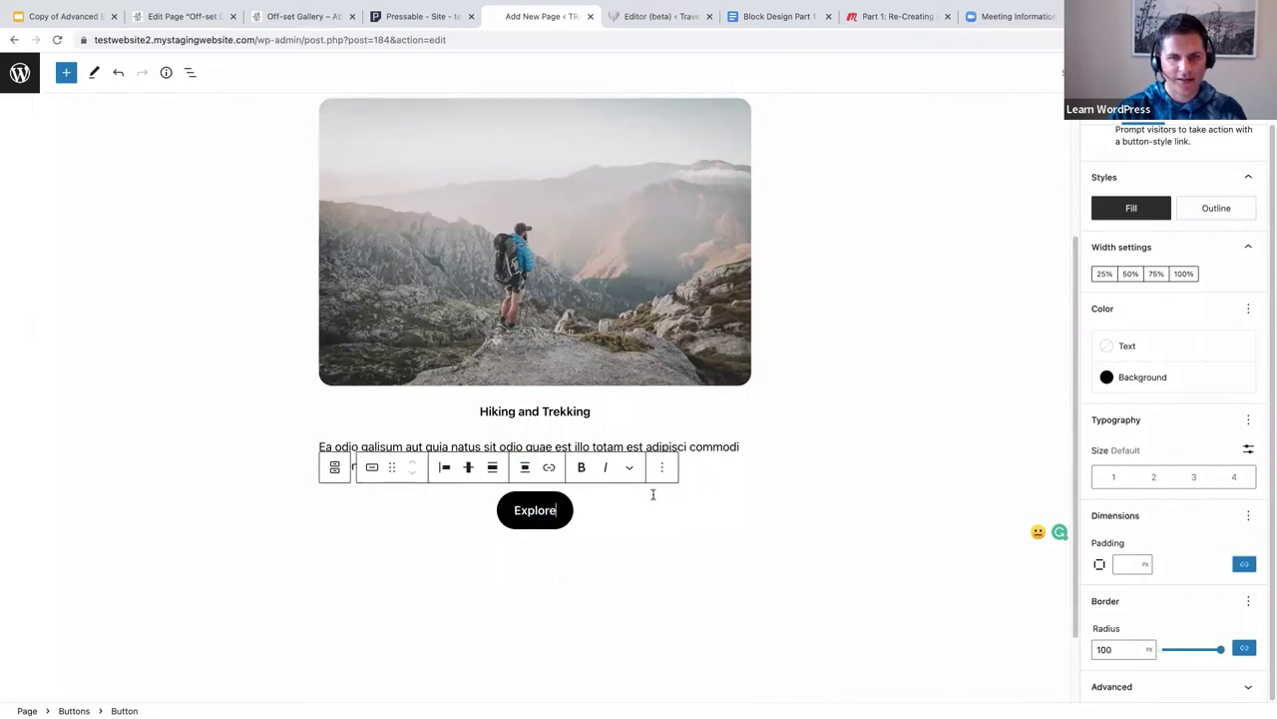
Duplicate the Columns block that holds the hiker gallery image.
left_click(461, 205)
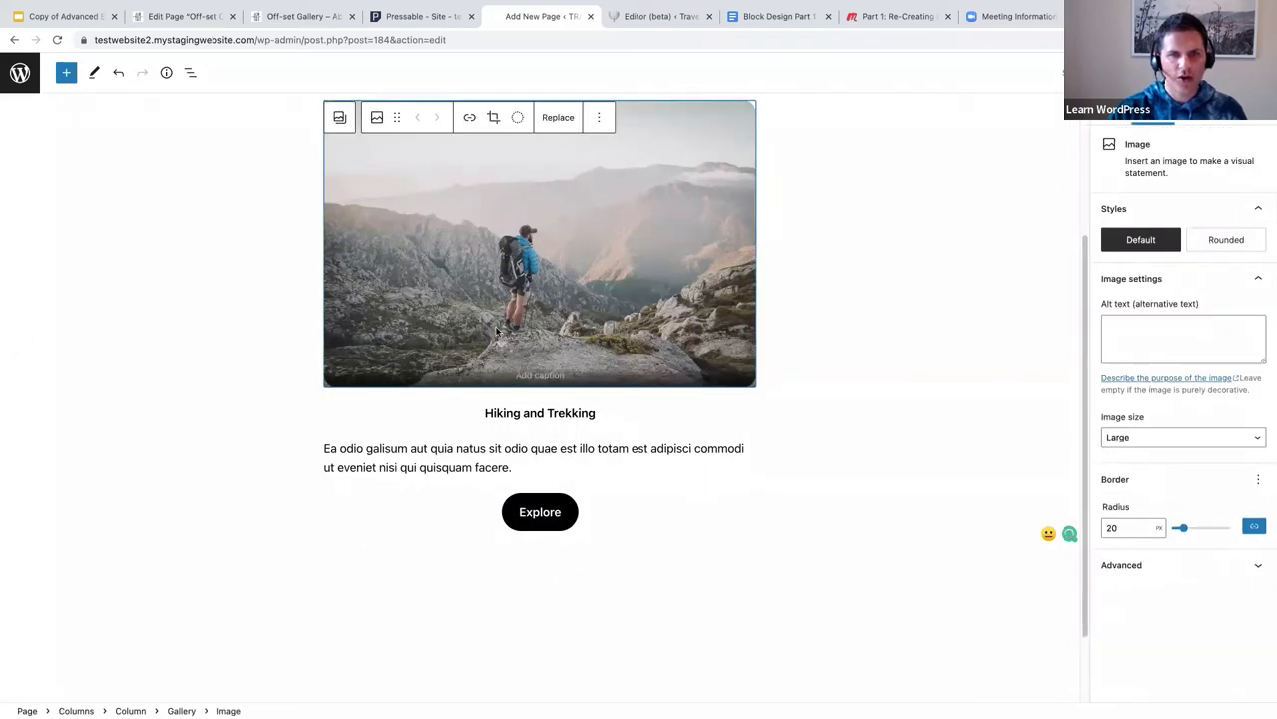
scroll(499, 329, "up", 2)
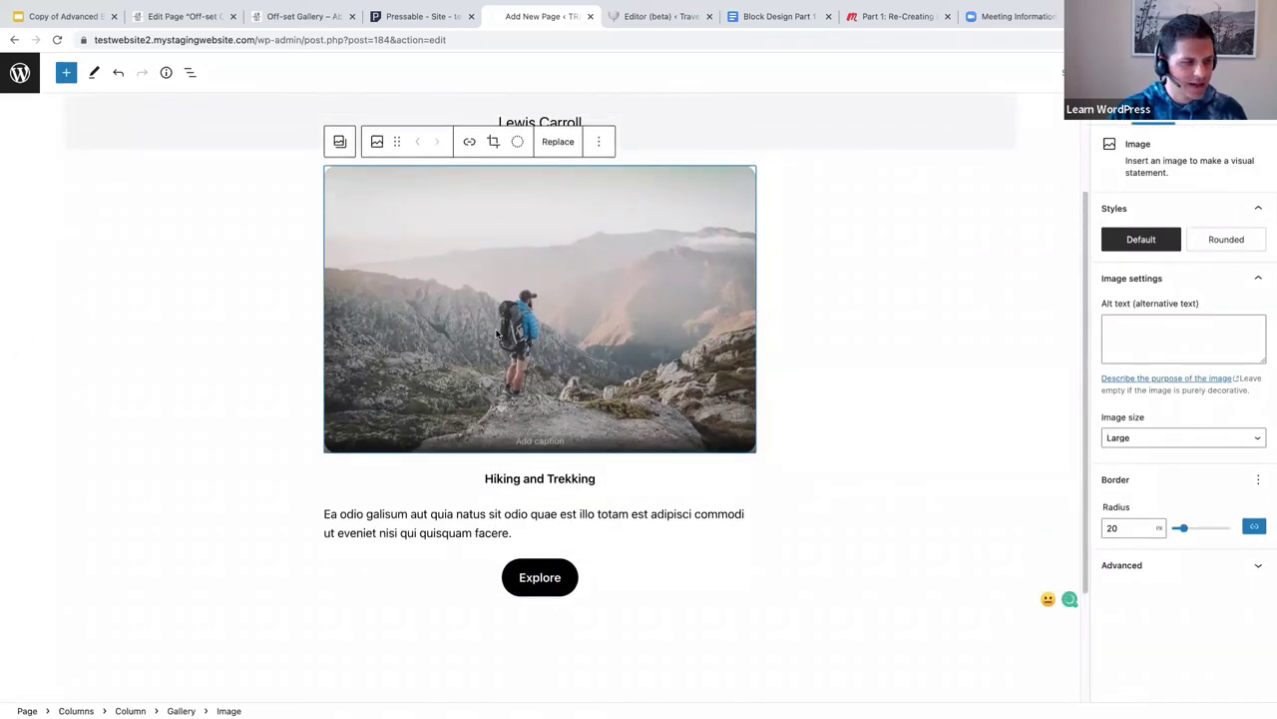
scroll(496, 340, "up", 1)
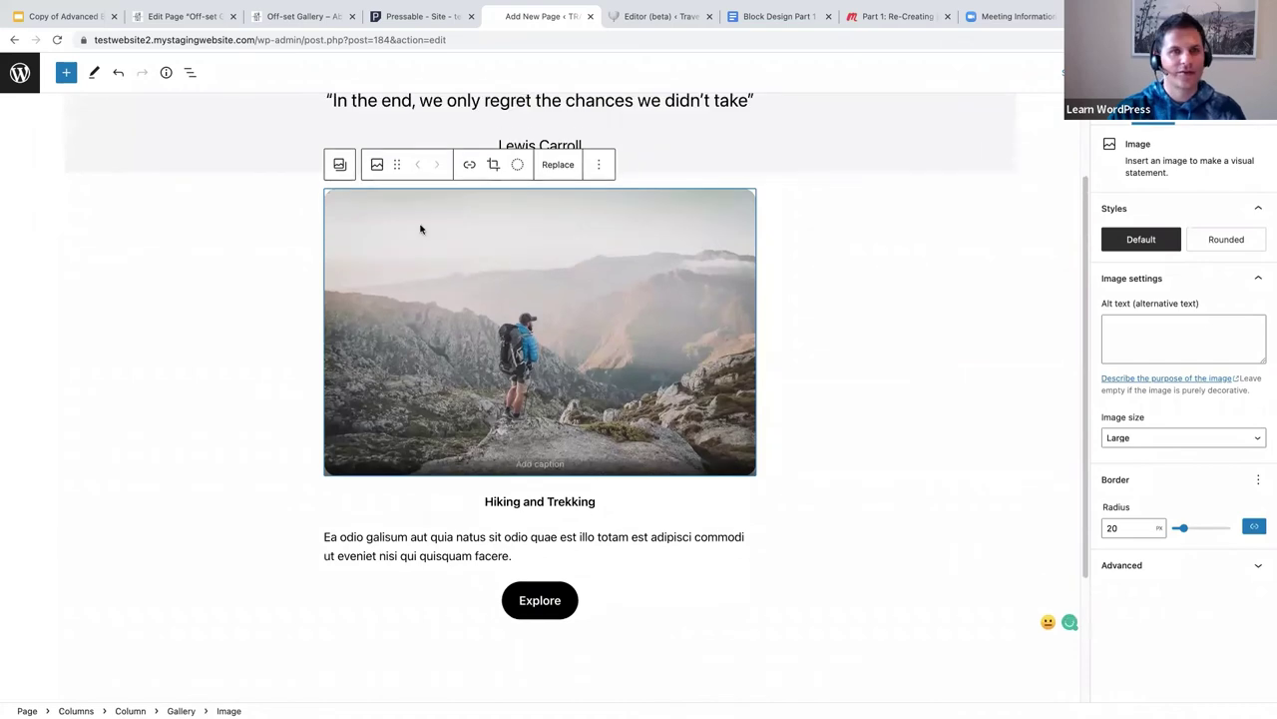
left_click(189, 73)
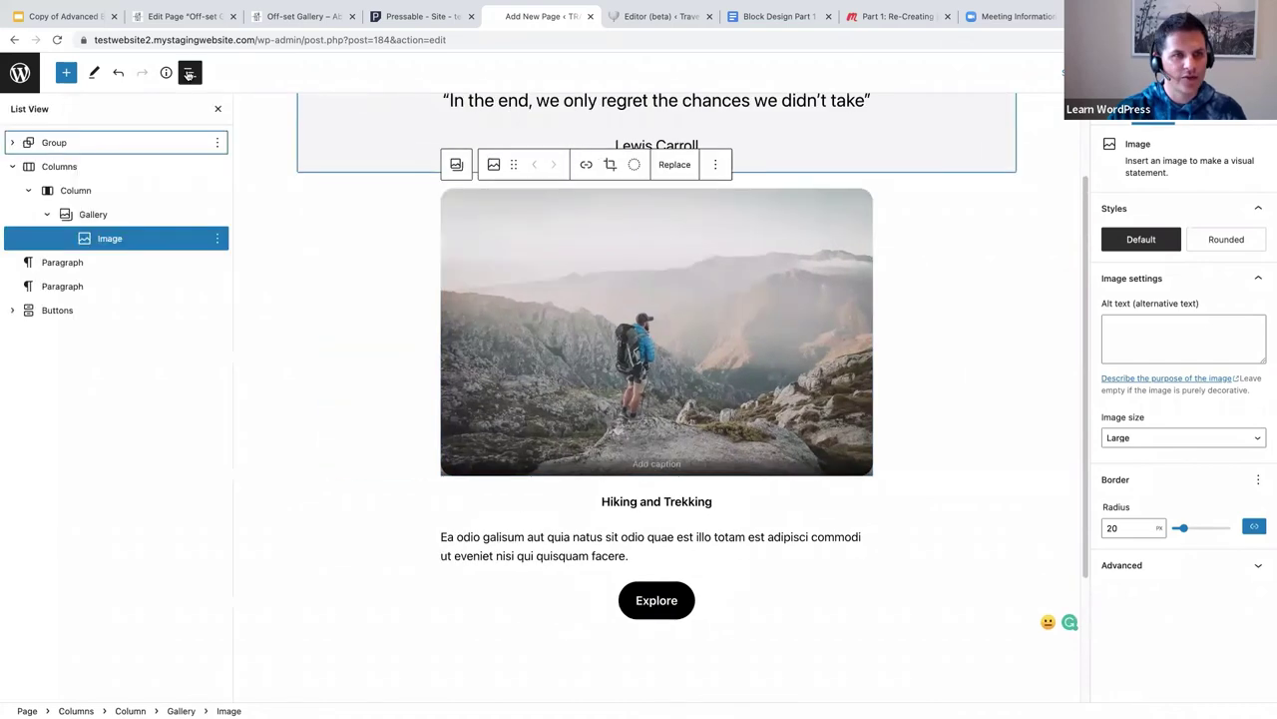
left_click(54, 166)
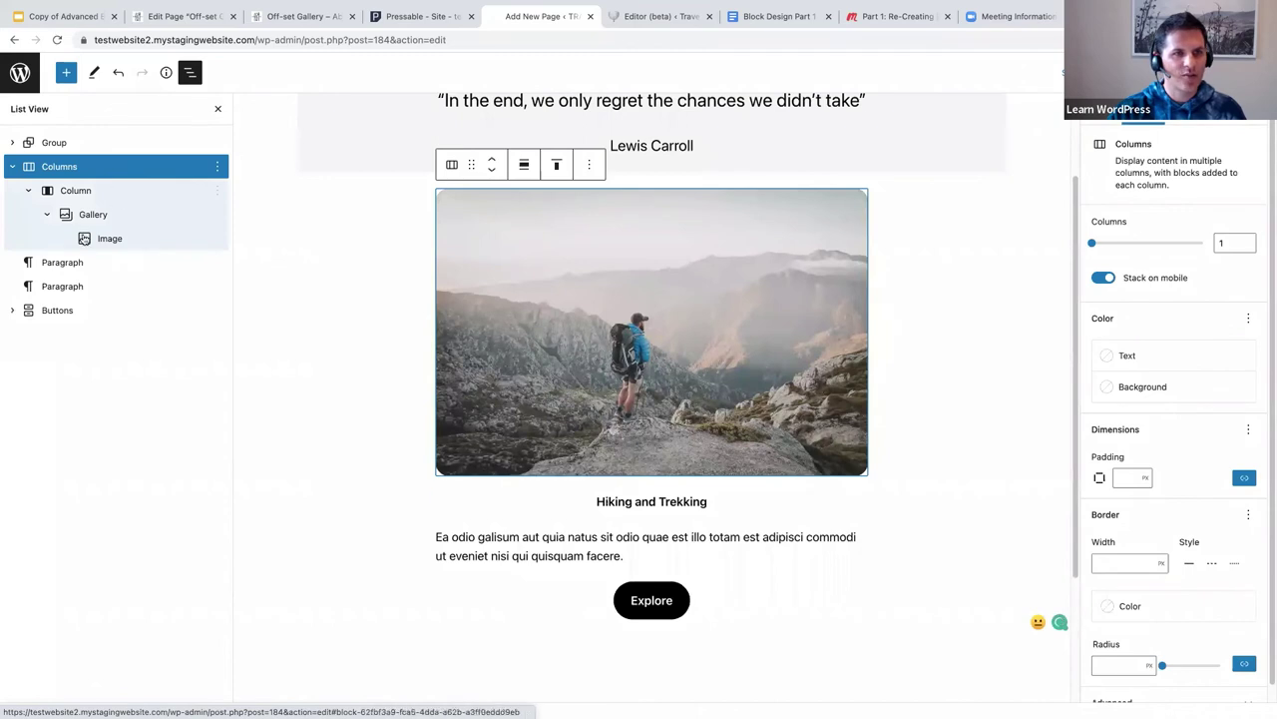
left_click(217, 168)
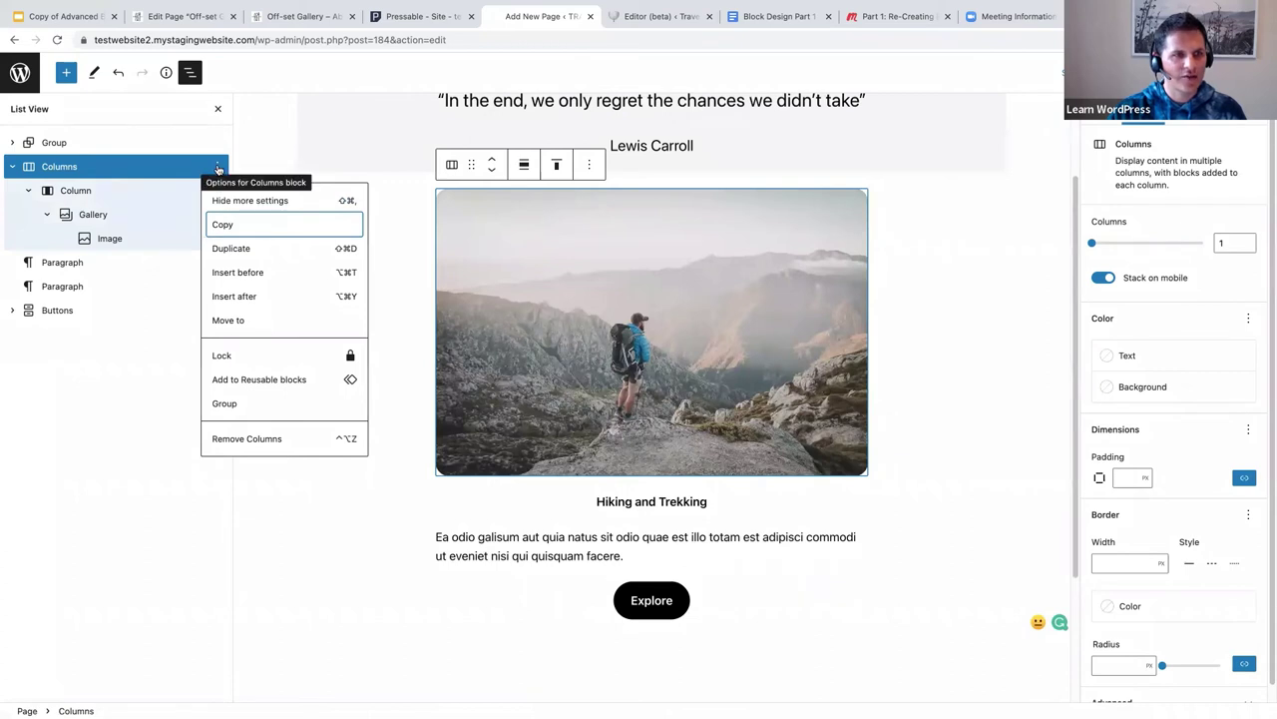
left_click(227, 253)
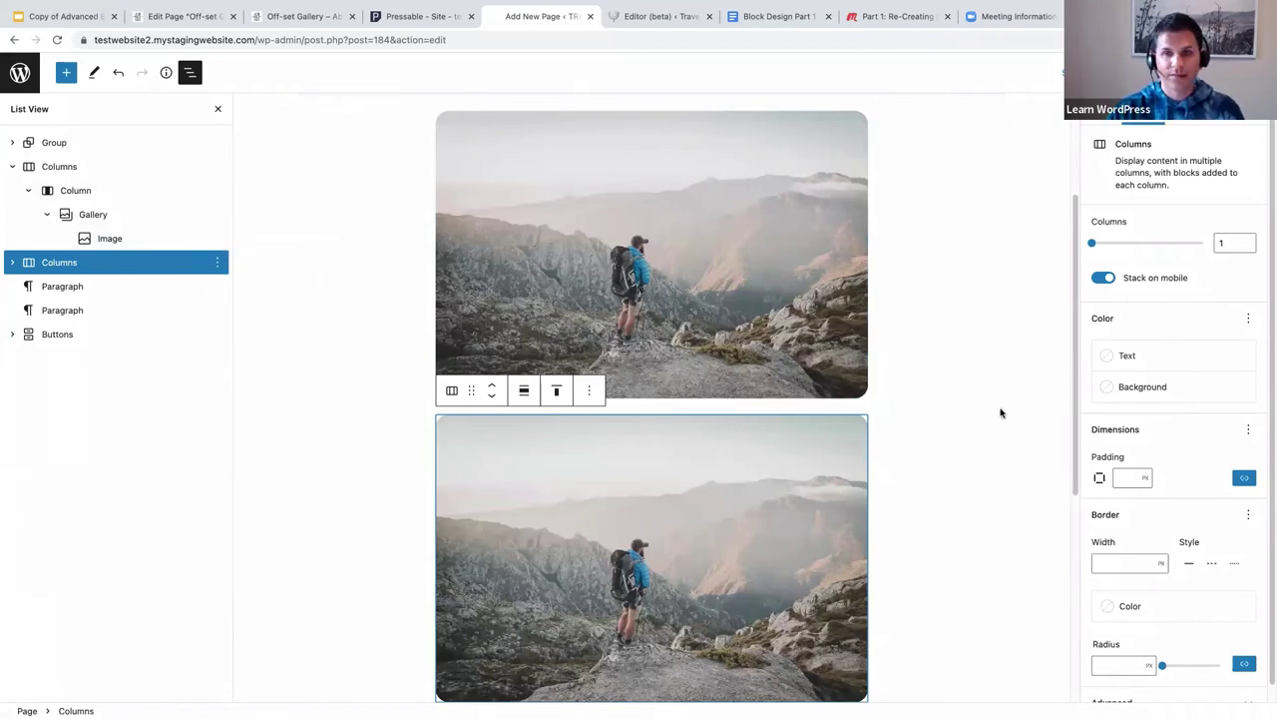
scroll(989, 418, "up", 2)
scroll(983, 415, "down", 5)
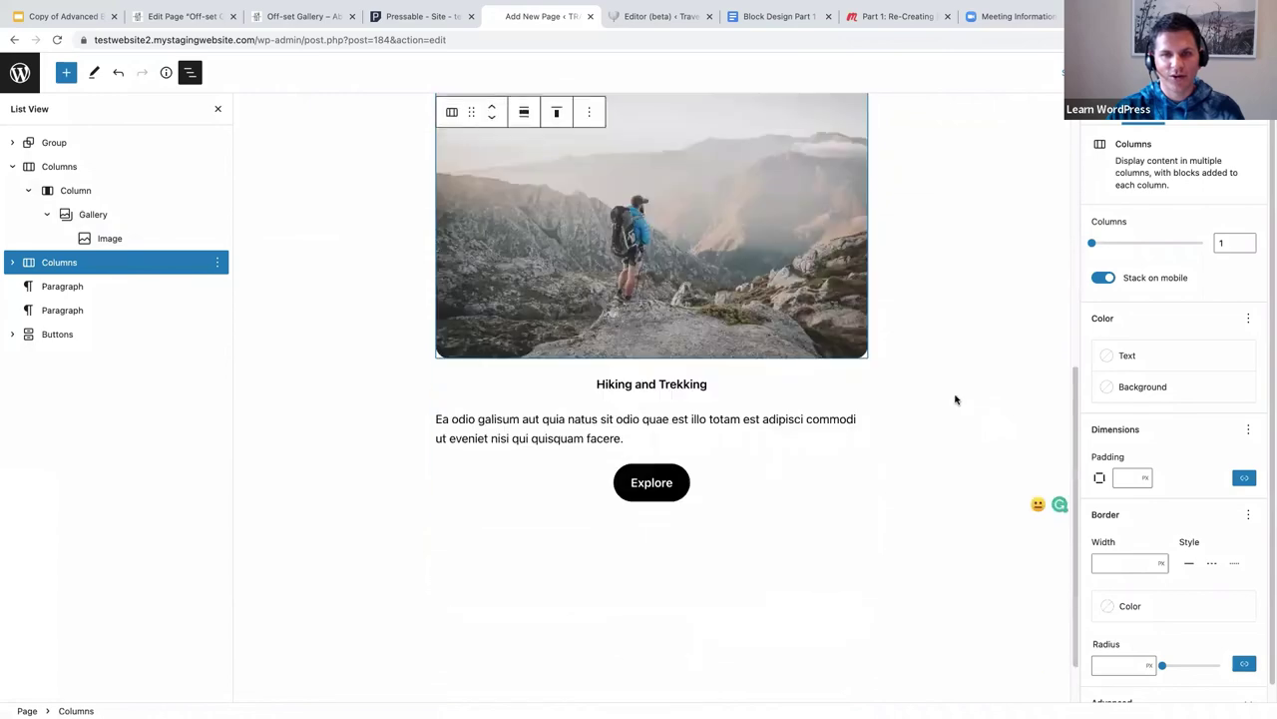
scroll(954, 400, "up", 3)
scroll(954, 399, "up", 2)
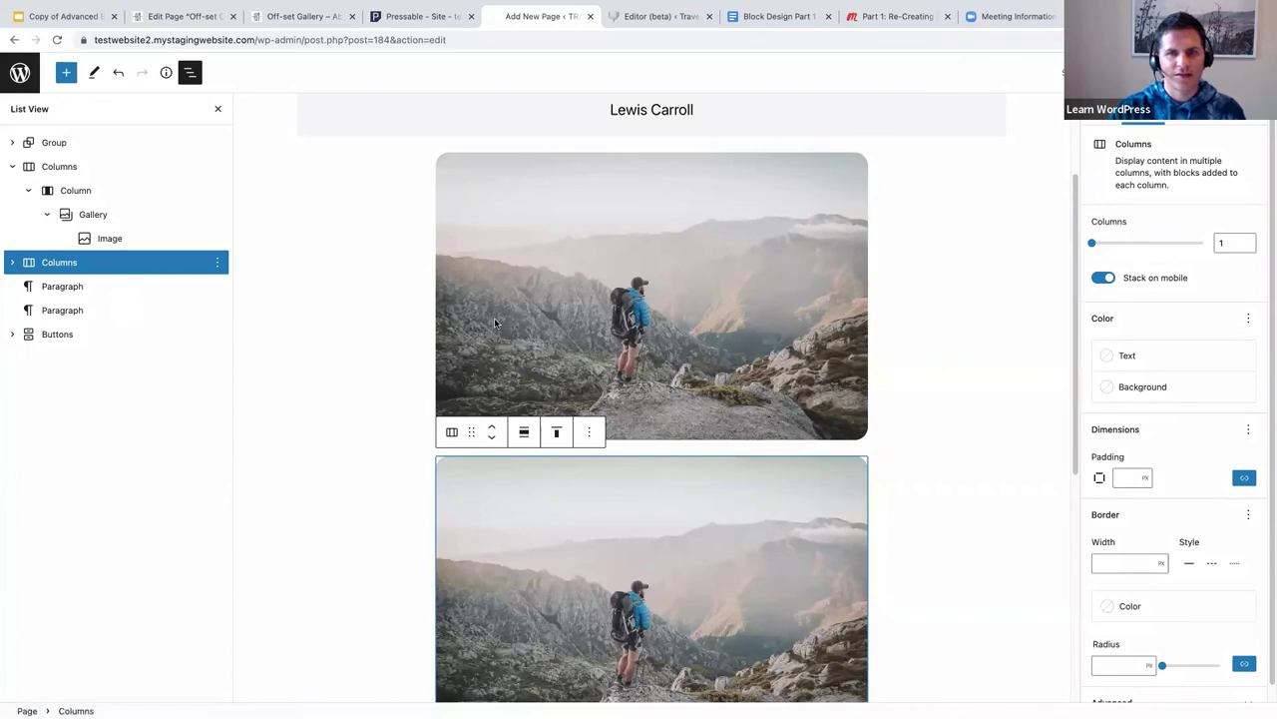
scroll(494, 320, "up", 1)
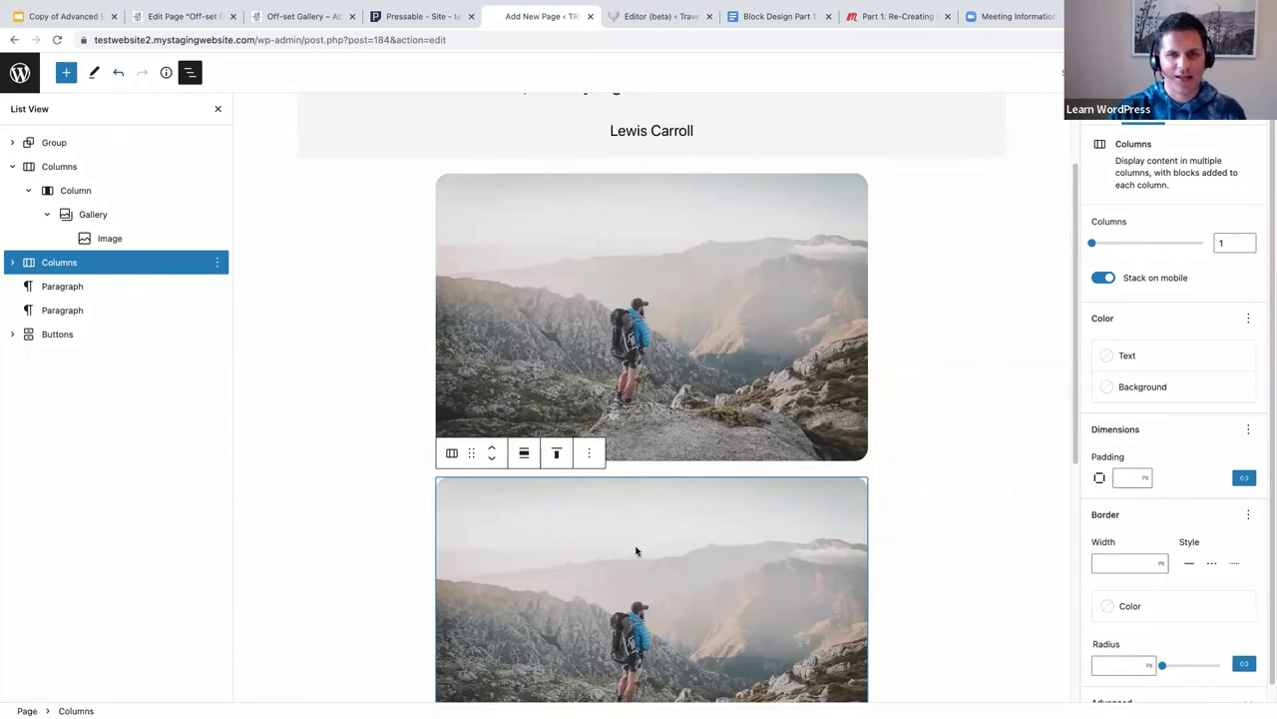
scroll(636, 550, "down", 2)
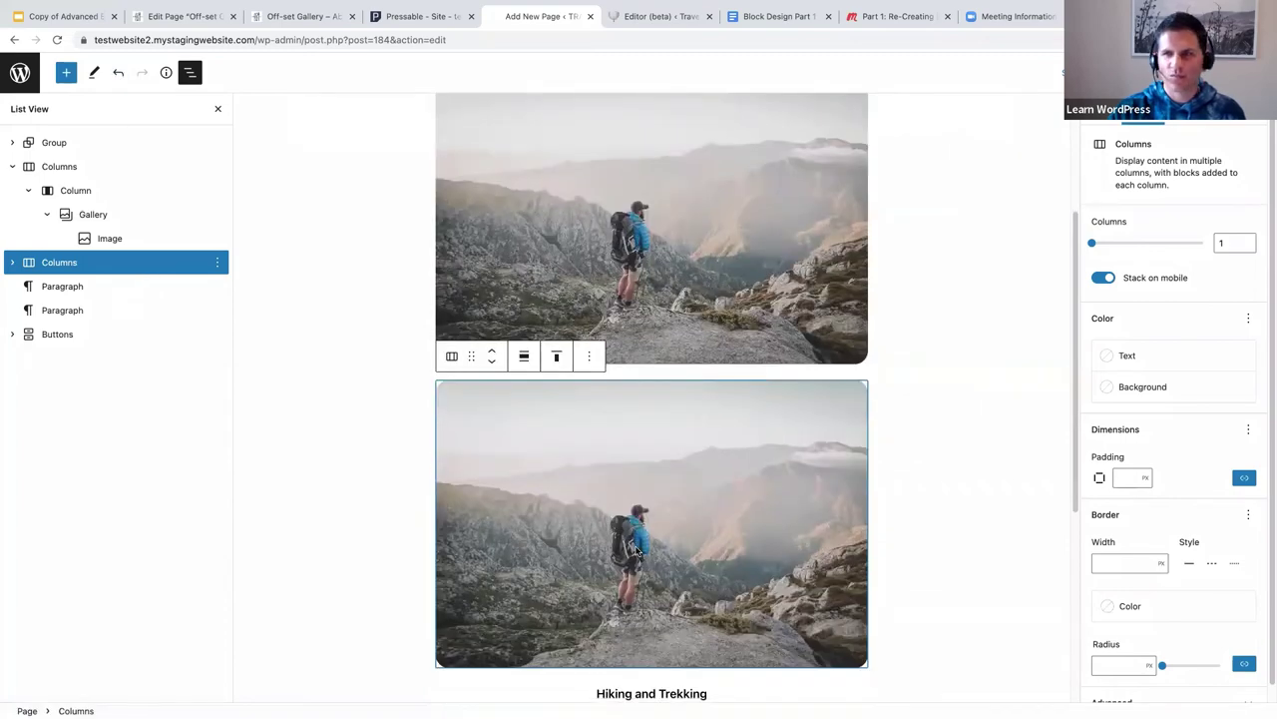
left_click(1098, 245)
left_click_drag(1105, 245, 1109, 245)
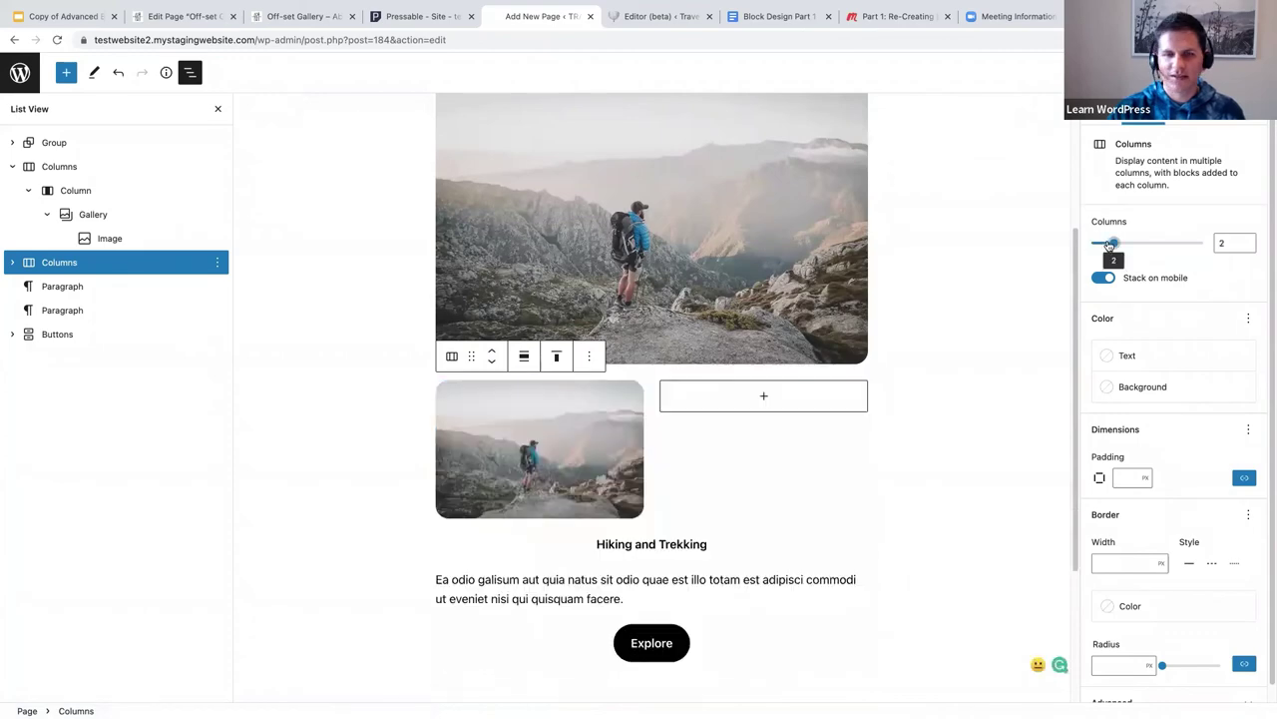
left_click_drag(1110, 244, 1092, 246)
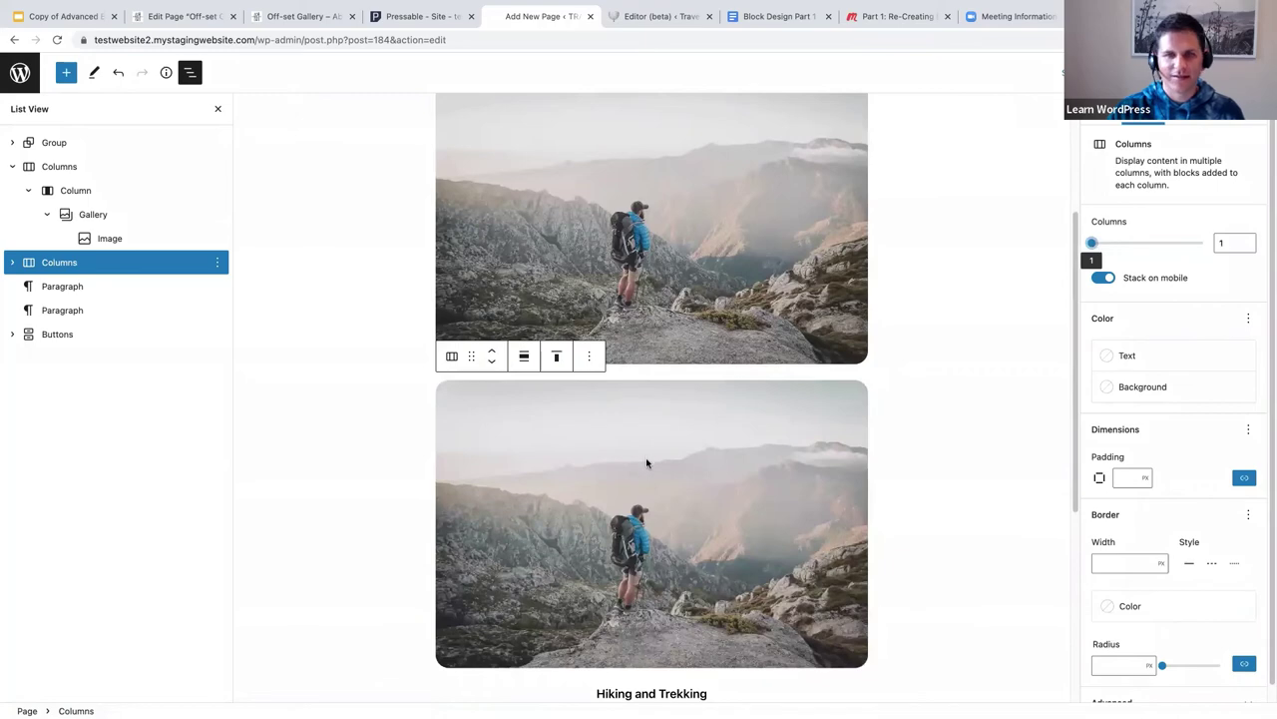
Insert a 50 / 50 Columns block between the quote group and the first hiker image, and set it to full width.
scroll(647, 462, "up", 4)
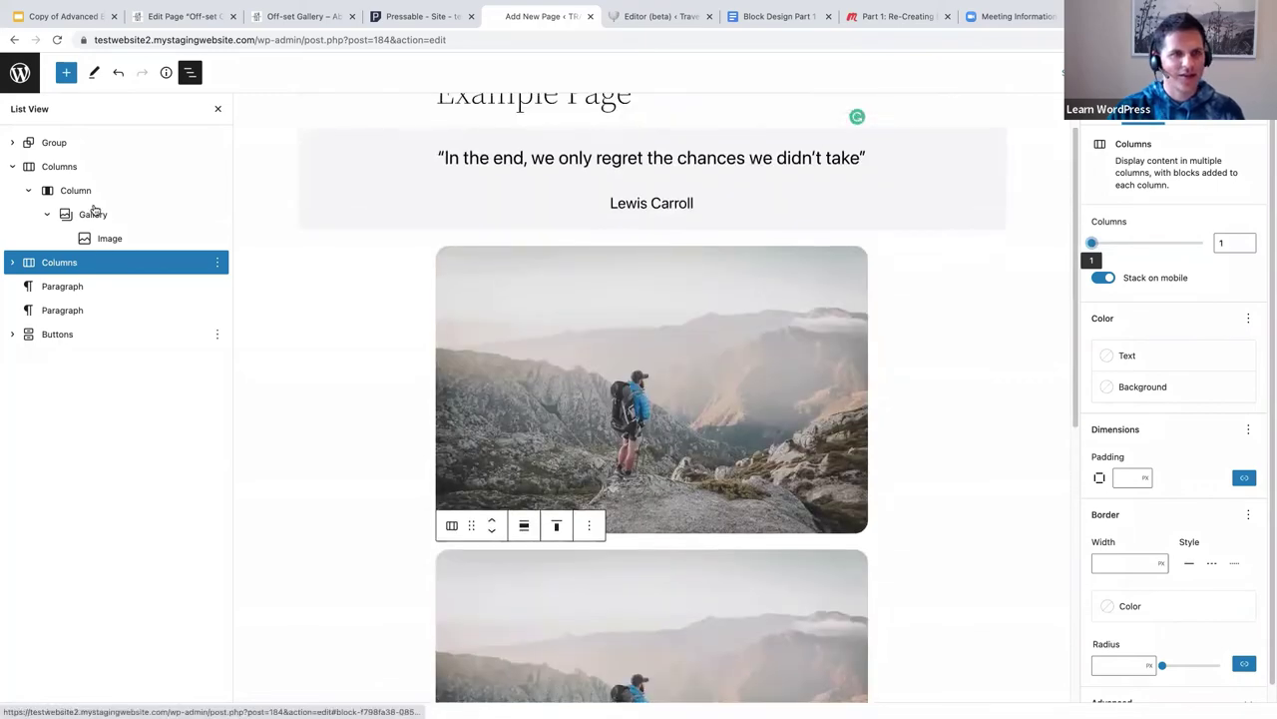
left_click(632, 235)
left_click(652, 237)
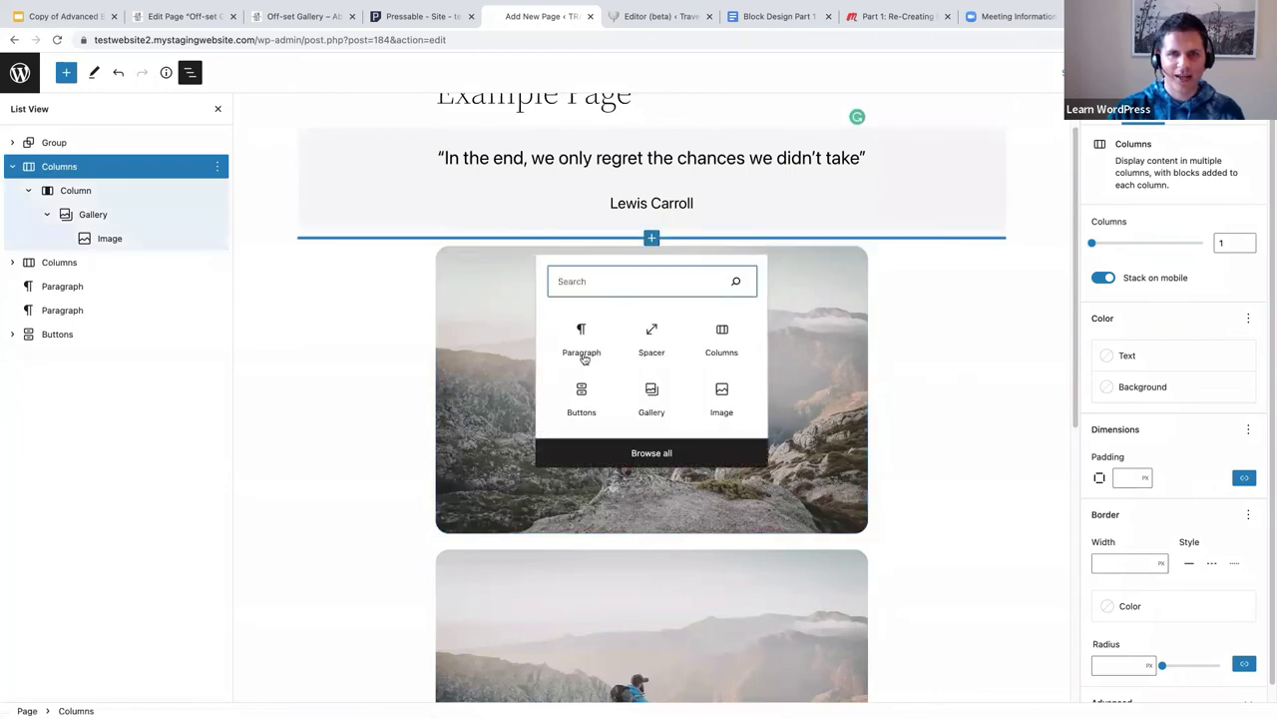
left_click(716, 343)
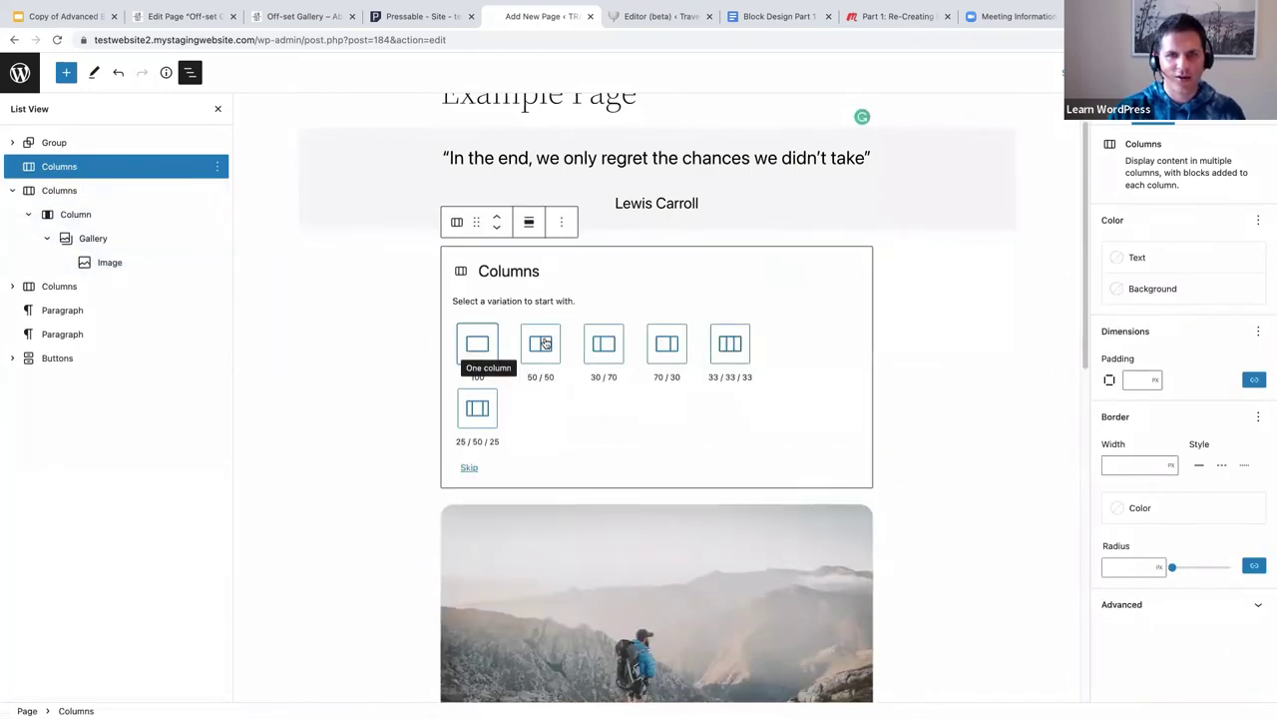
left_click(541, 343)
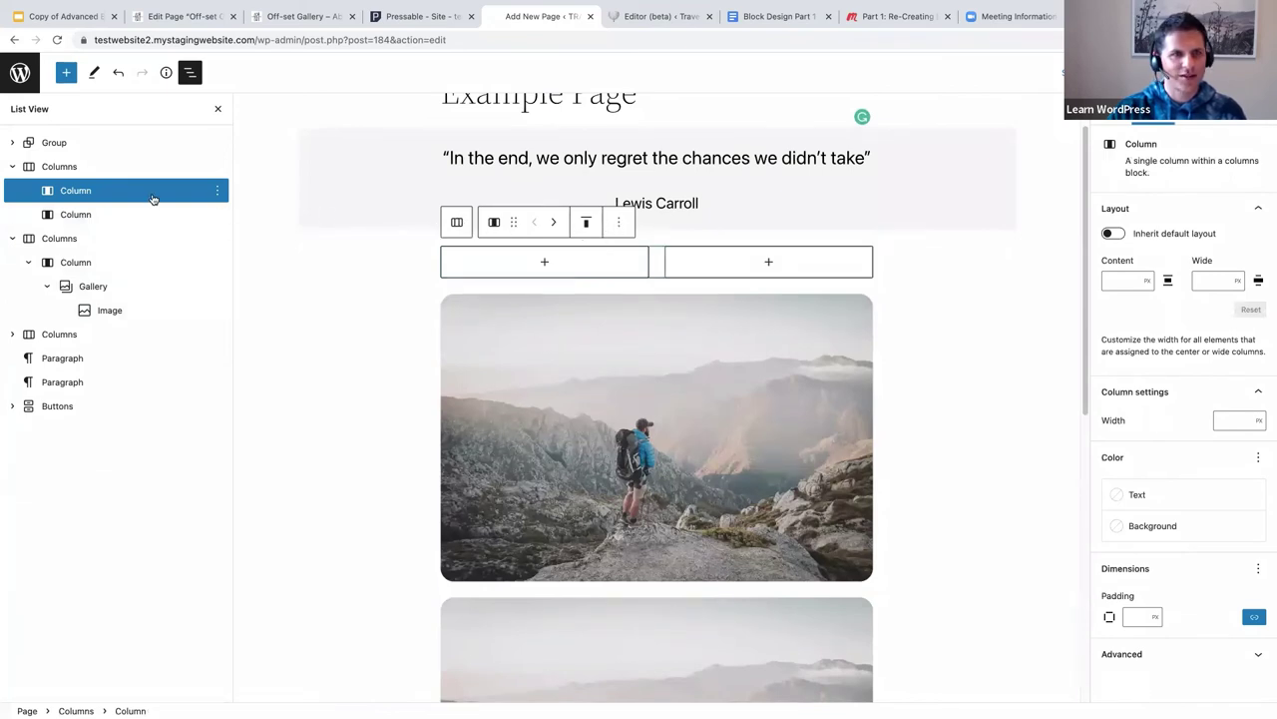
left_click(90, 170)
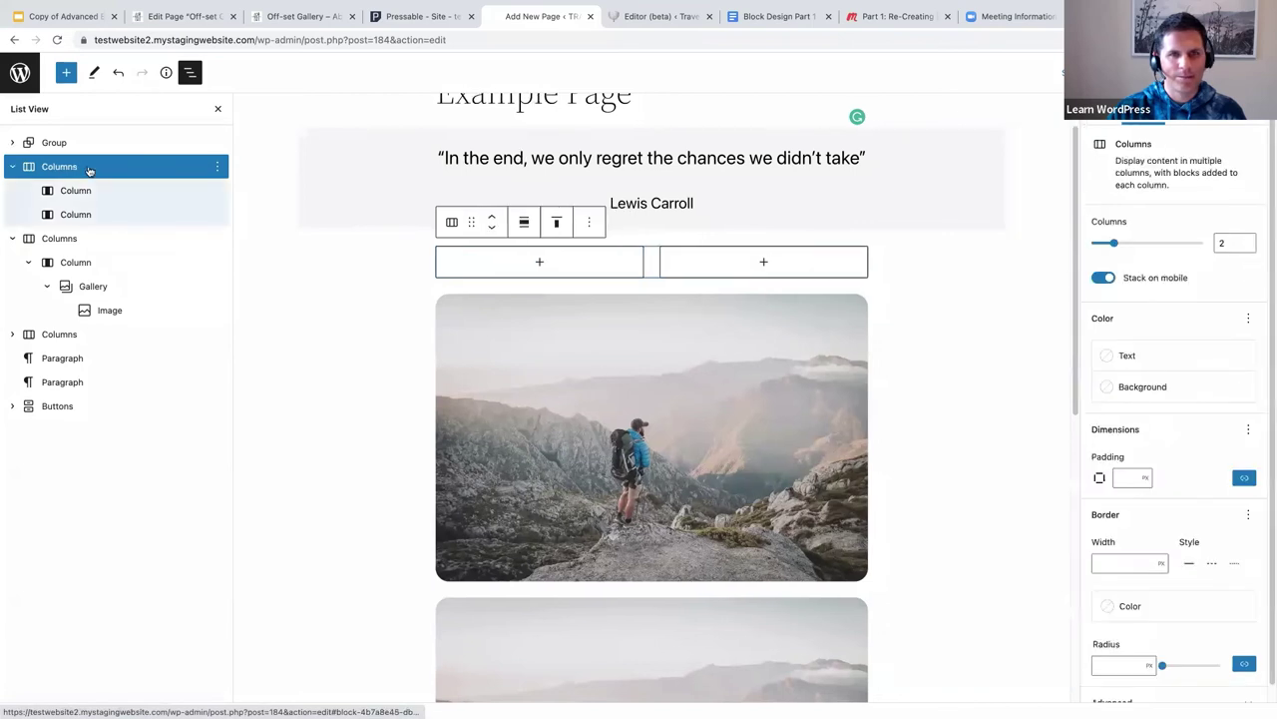
left_click(524, 222)
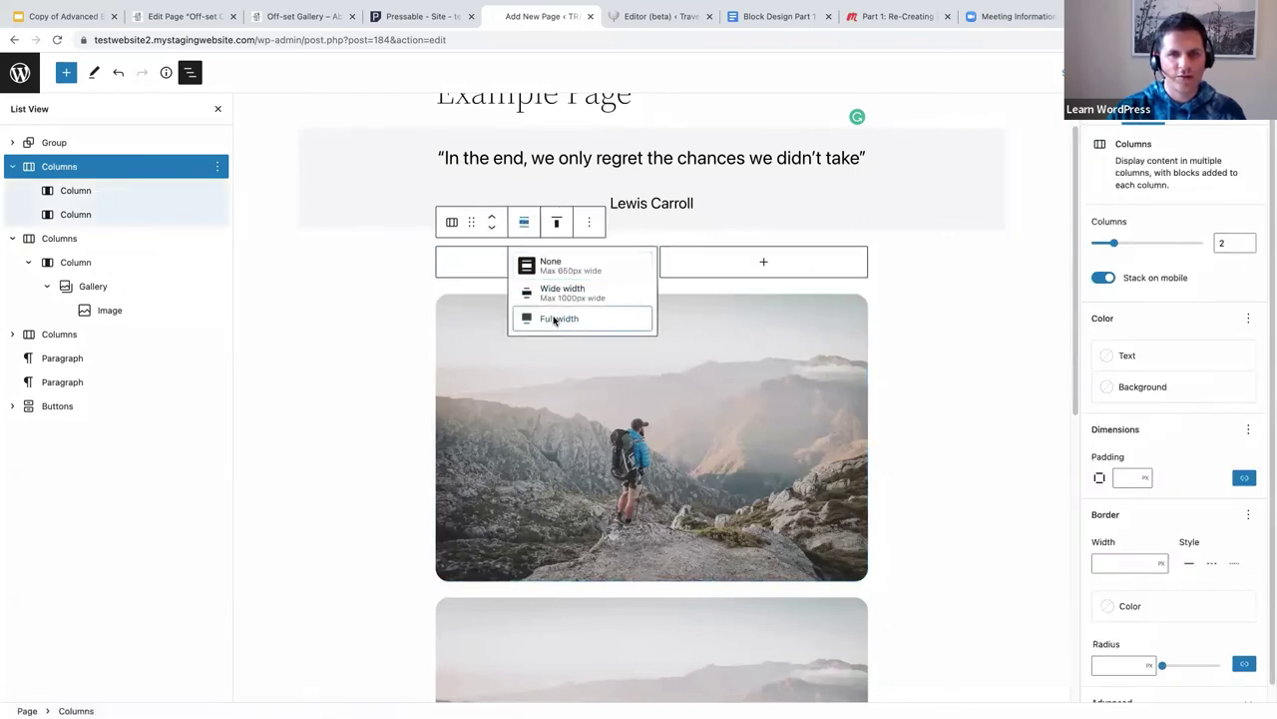
left_click(554, 320)
Remove the first hiker image and its Gallery block from the upper single-column Columns block.
left_click(552, 363)
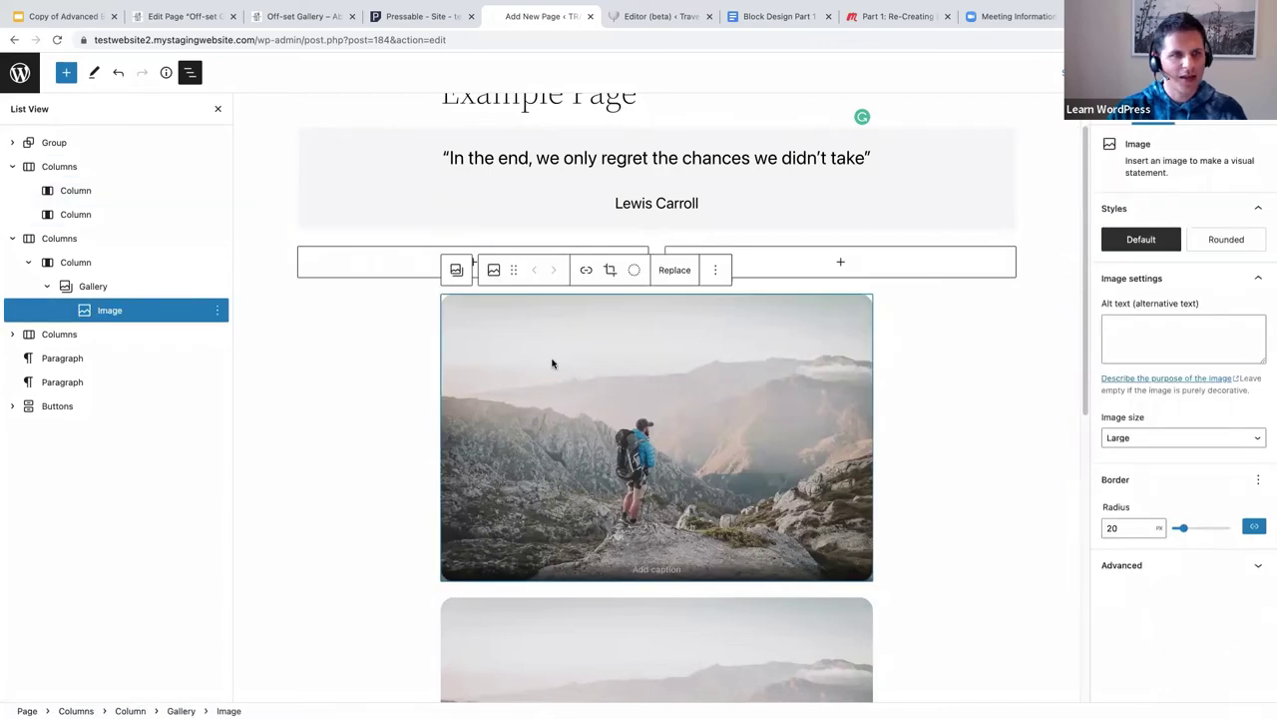
scroll(573, 413, "down", 5)
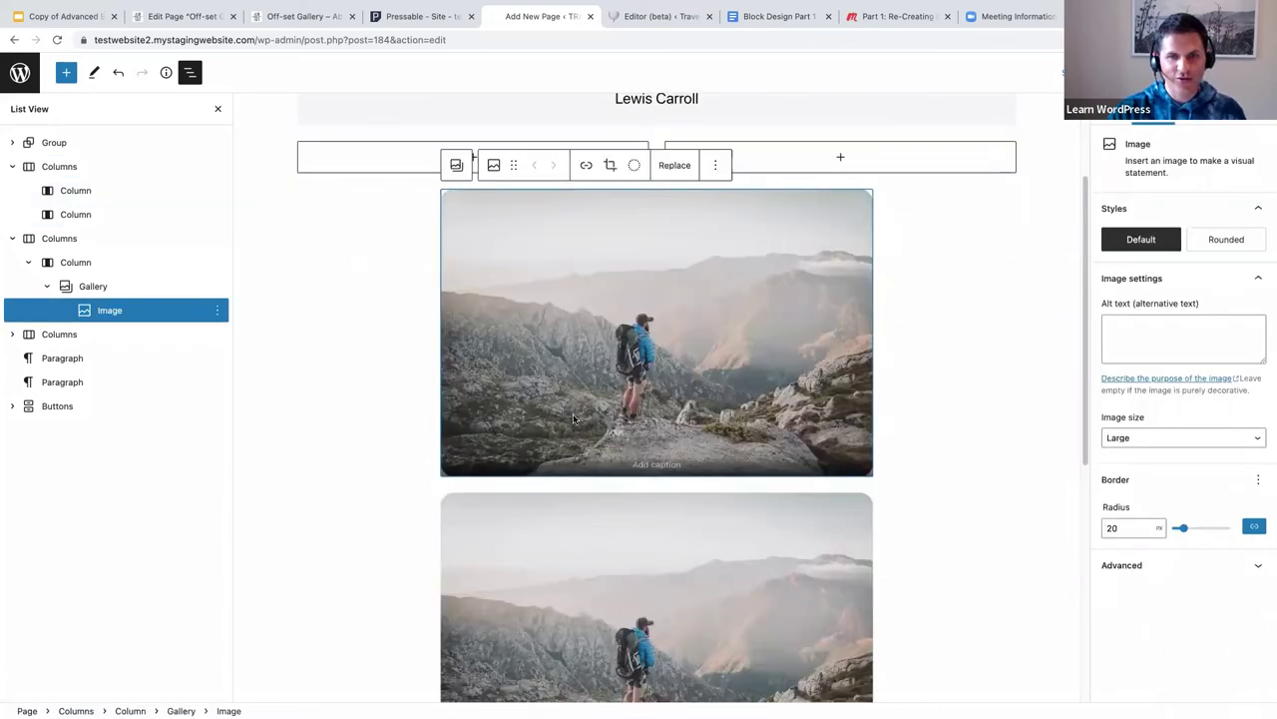
scroll(610, 376, "up", 4)
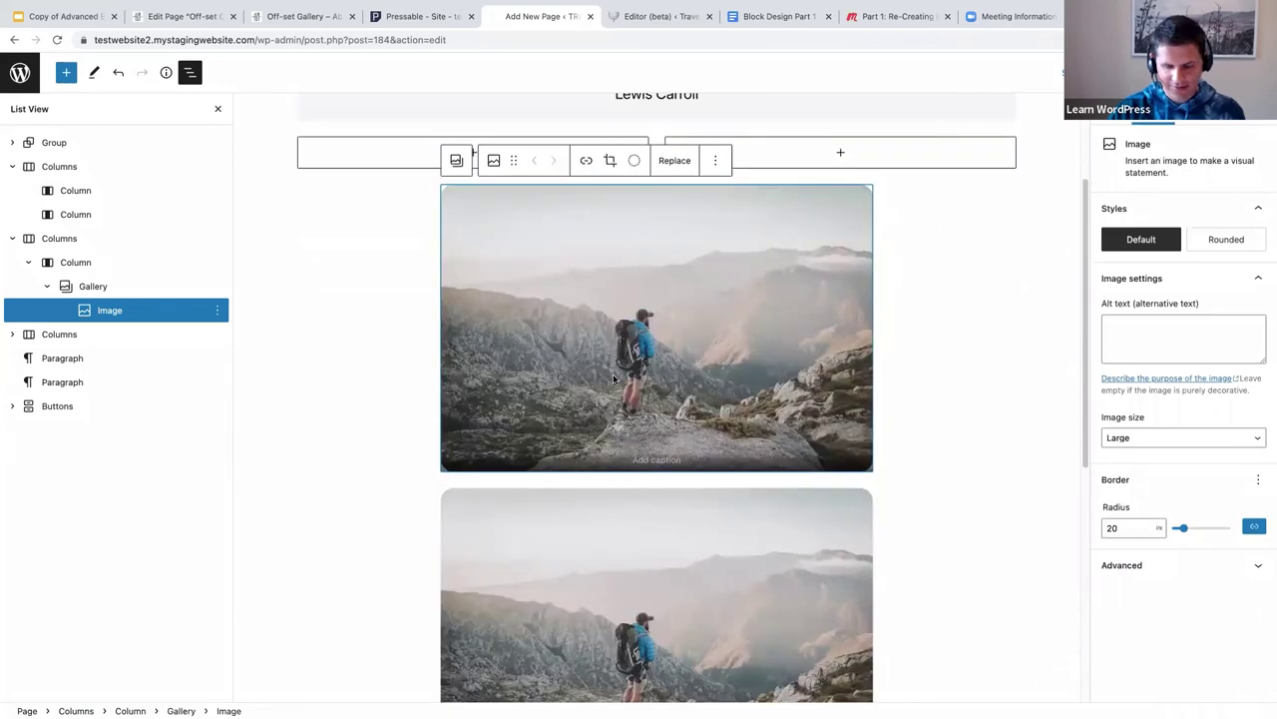
key("Delete")
left_click(622, 191)
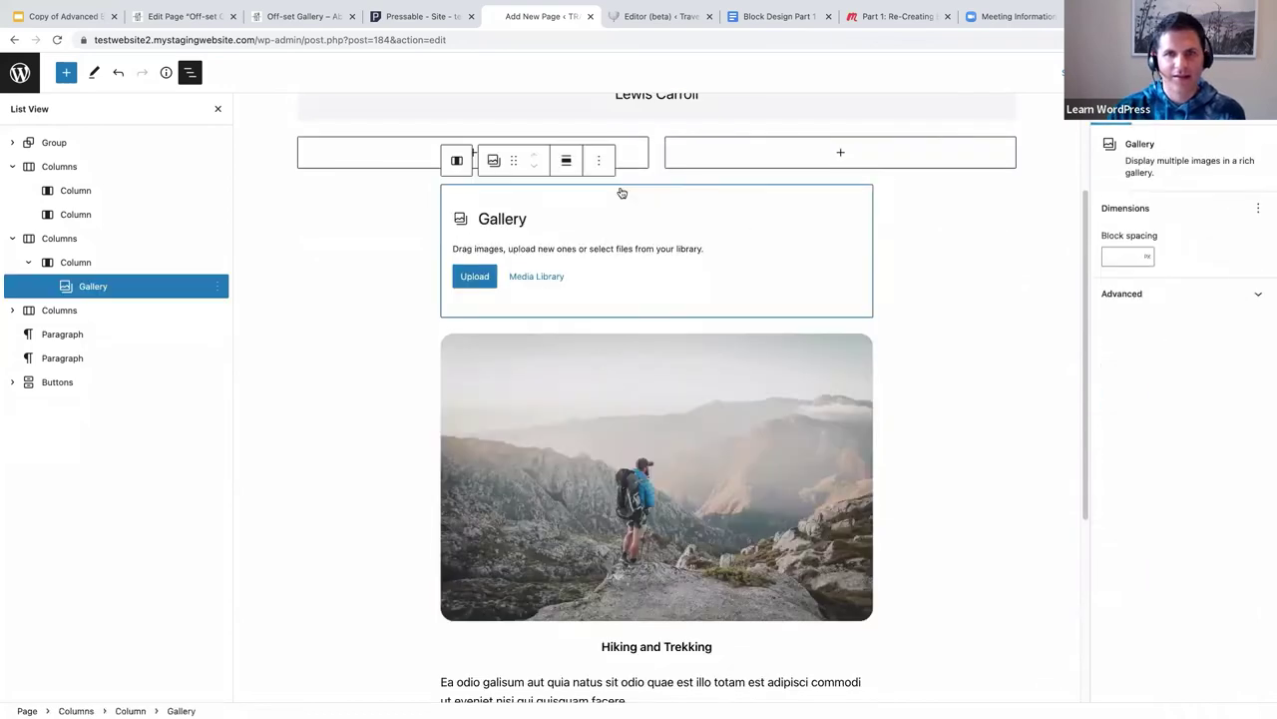
left_click(597, 161)
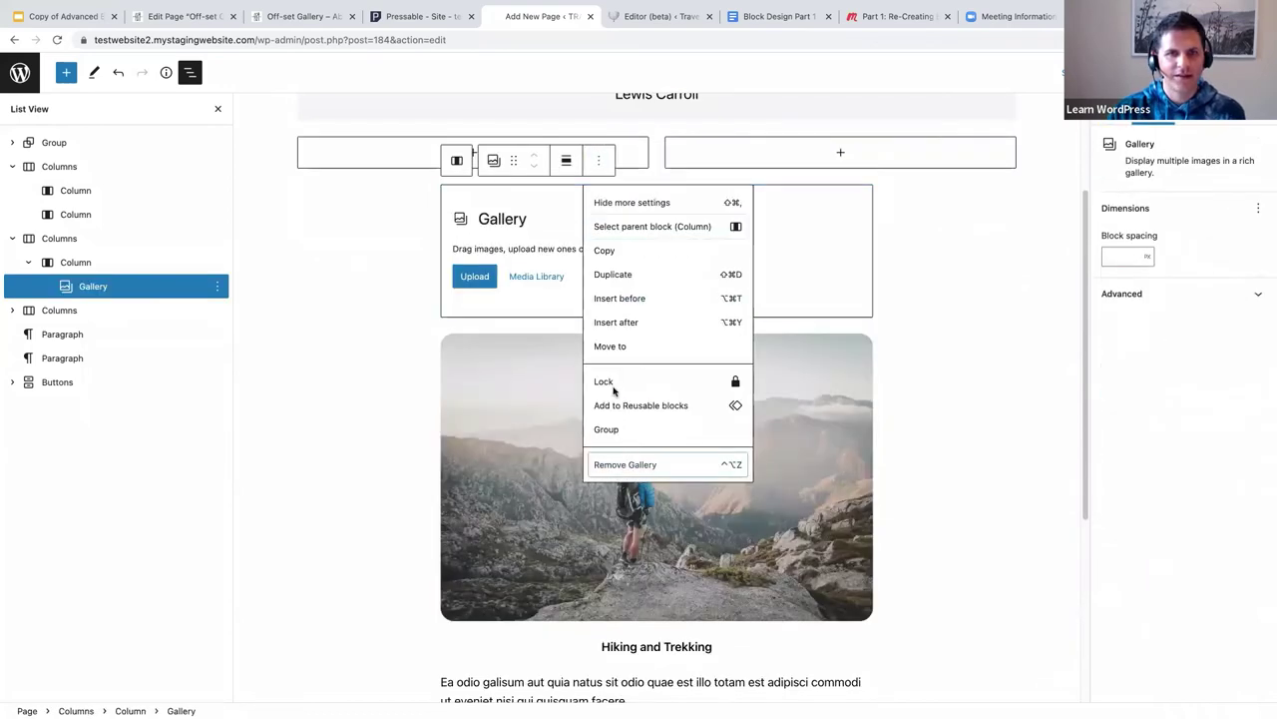
key("ctrl+alt+z")
left_click(554, 200)
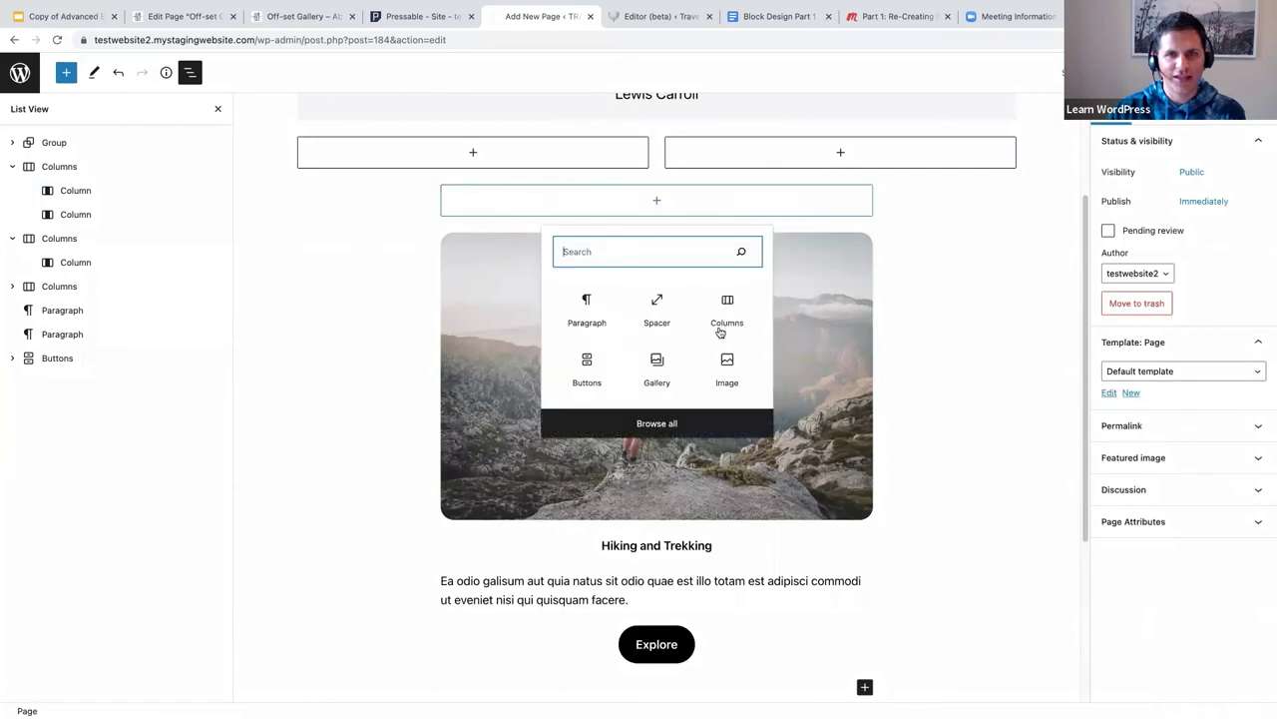
left_click(368, 221)
Copy the remaining image's Columns block together with both paragraphs and the Buttons block below it.
scroll(459, 339, "down", 1)
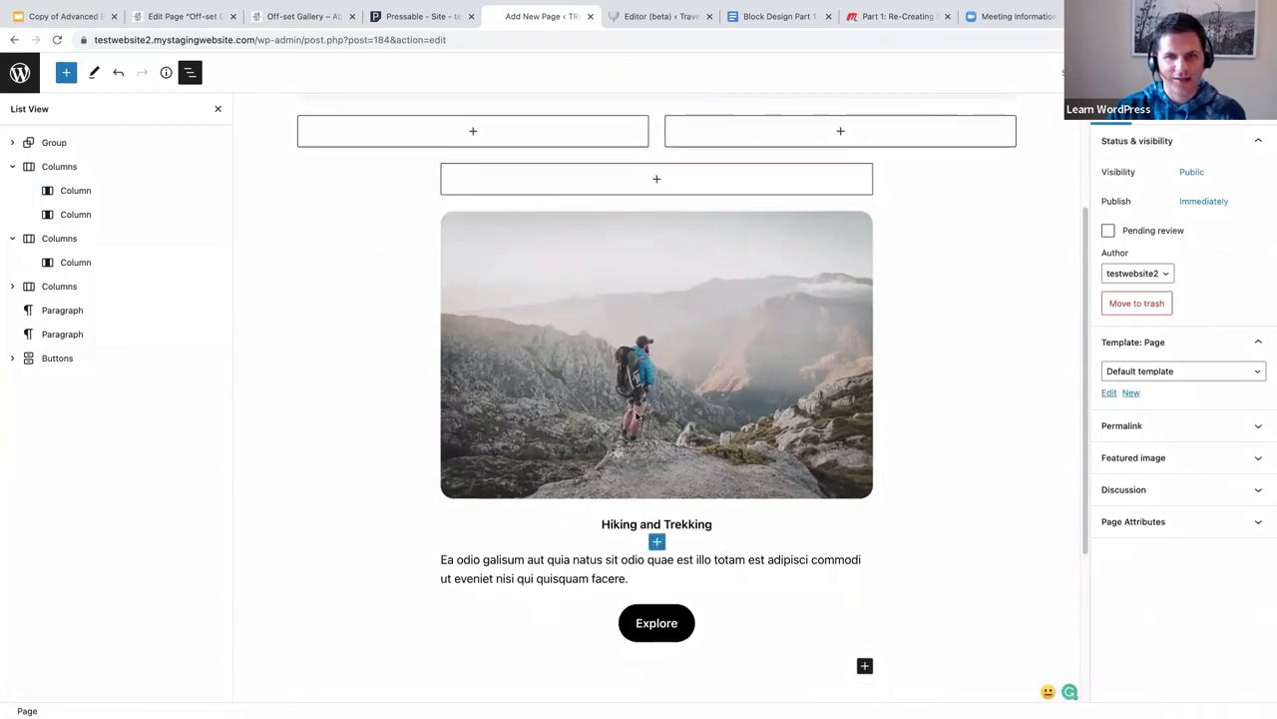
scroll(501, 270, "down", 1)
left_click(502, 270)
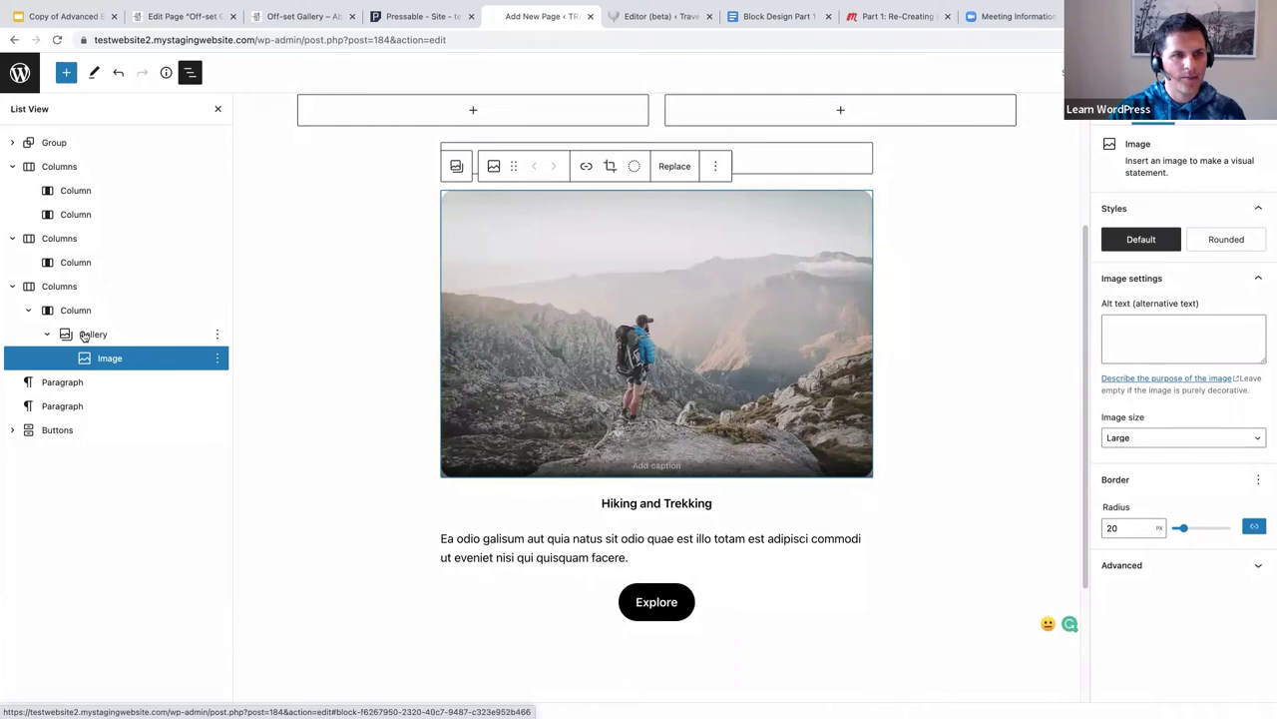
left_click(65, 409)
left_click(65, 430)
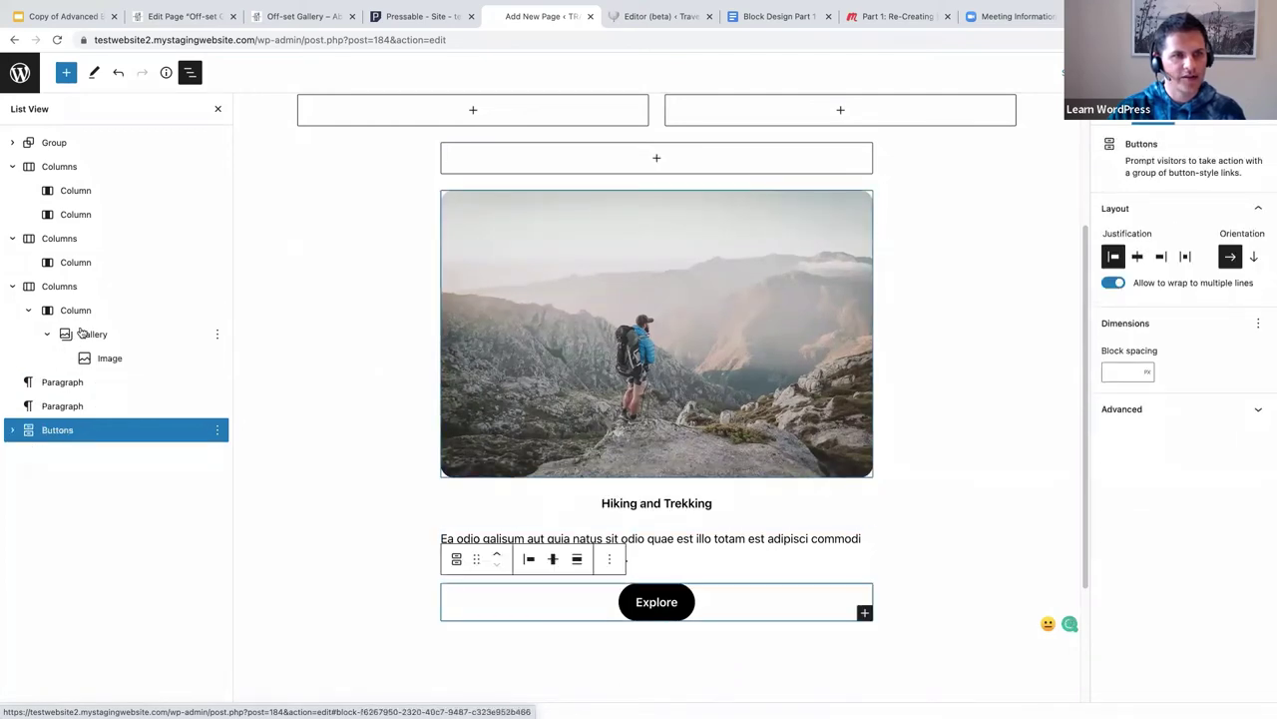
left_click(84, 335, "shift")
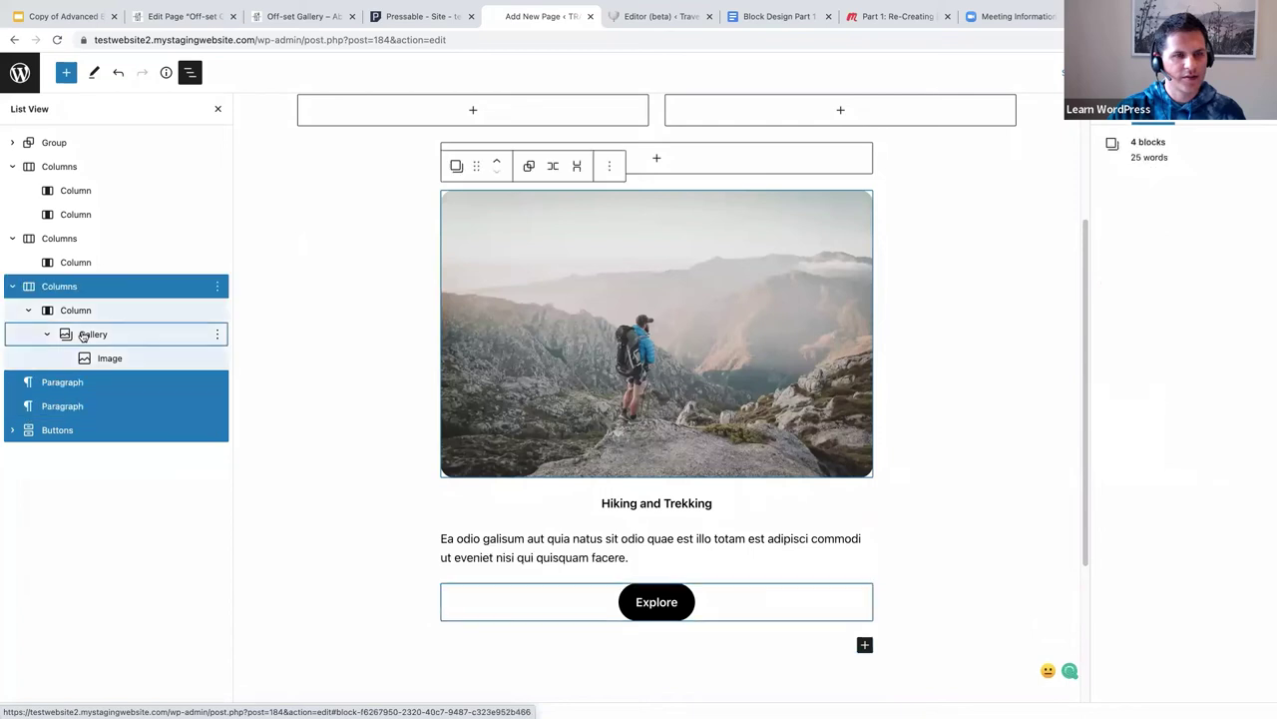
left_click(57, 429, "shift")
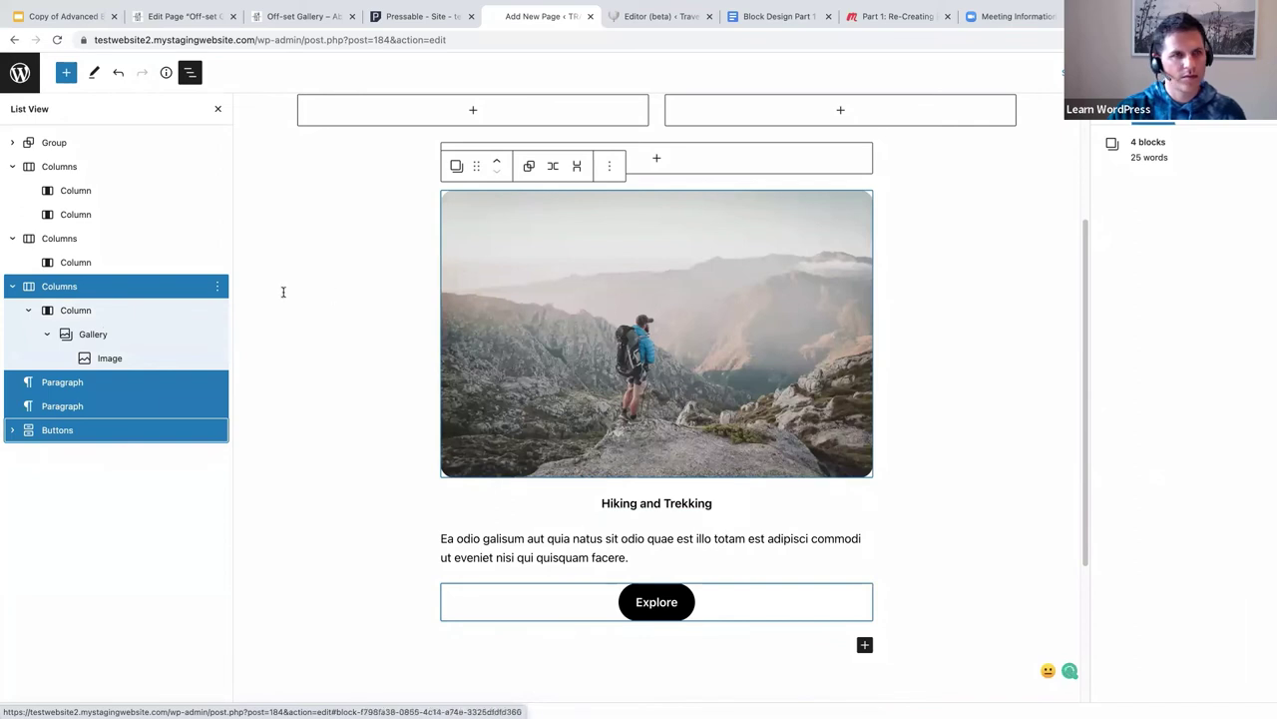
left_click(609, 166)
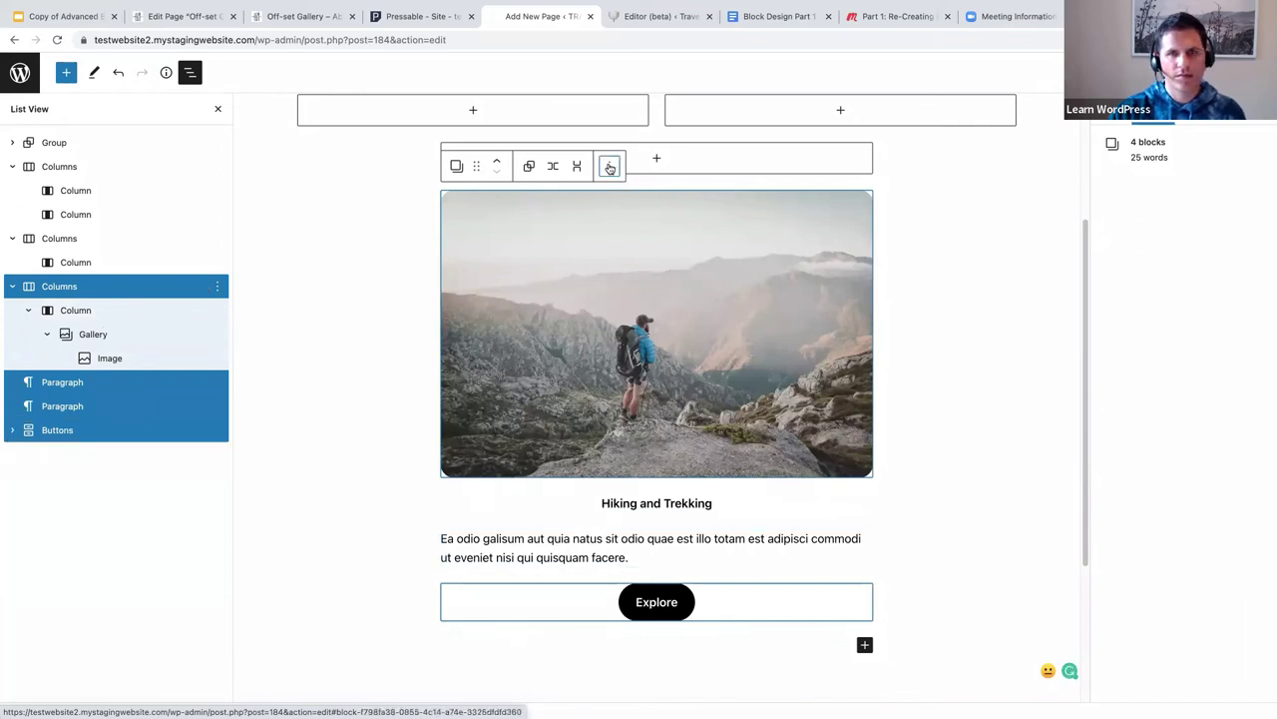
left_click(619, 233)
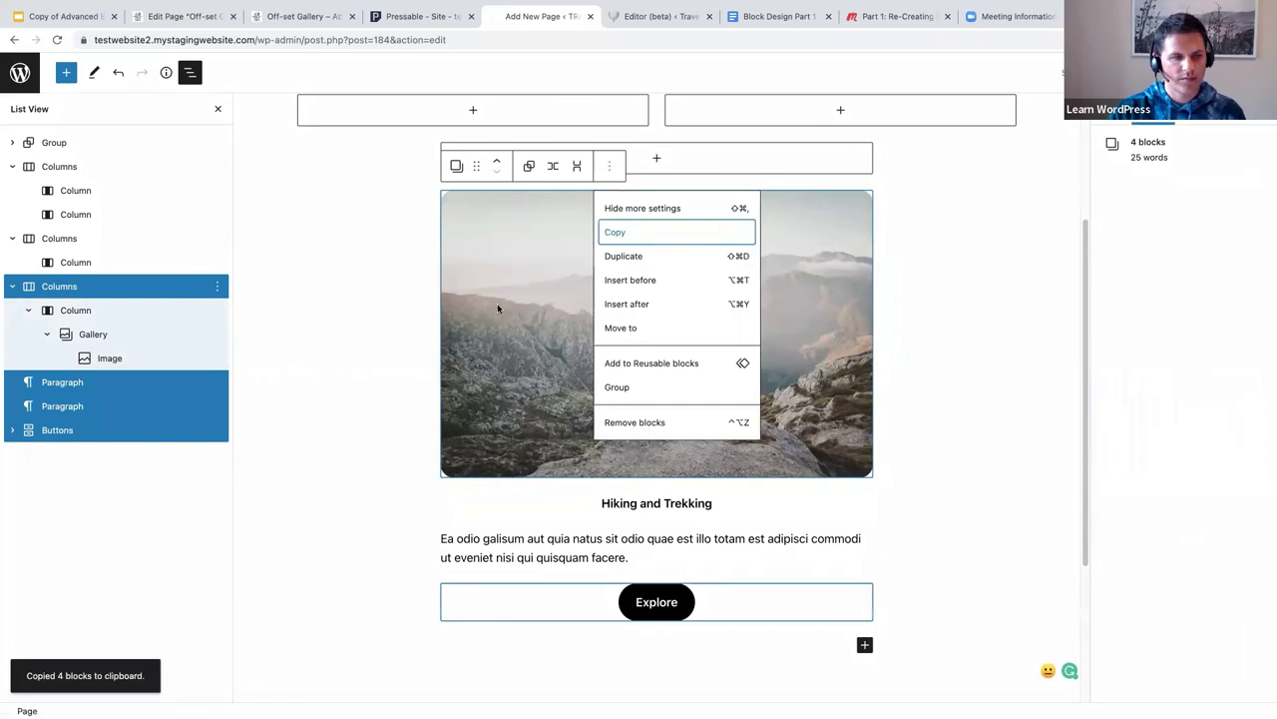
Paste the copied image, heading, paragraph and Explore button blocks into the first column of the full-width section.
scroll(496, 306, "up", 1)
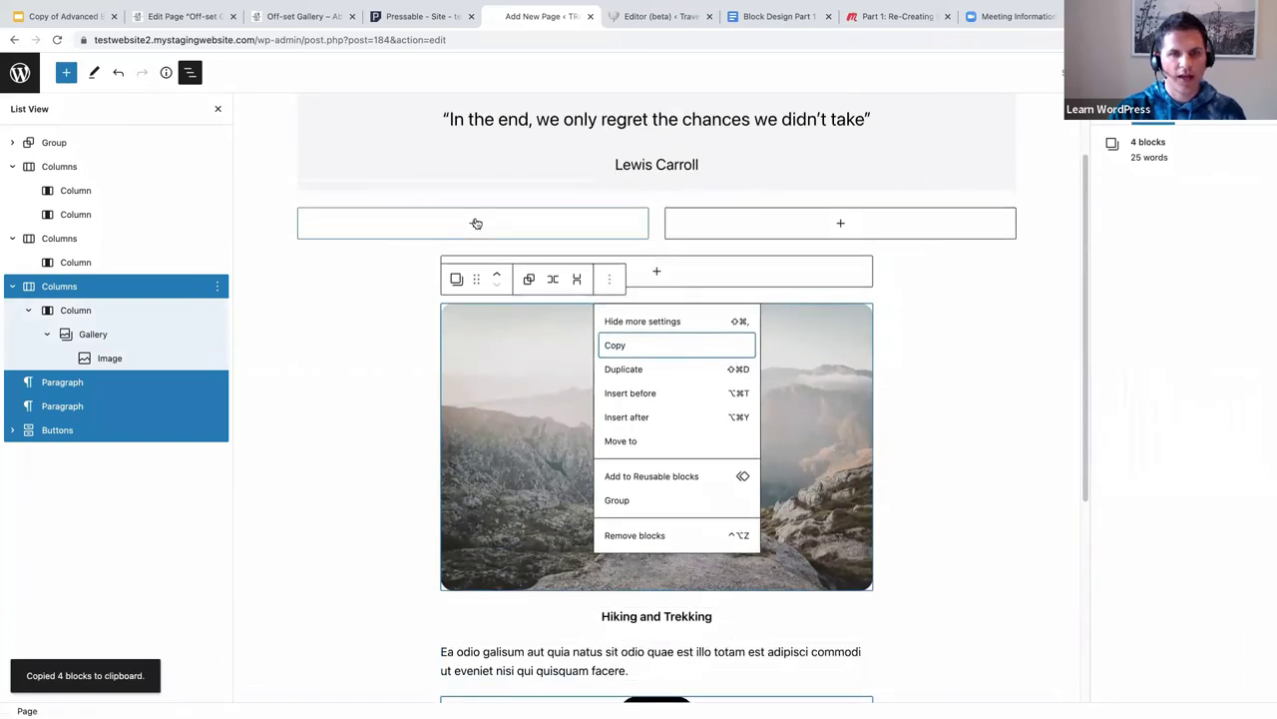
left_click(475, 224)
left_click(404, 326)
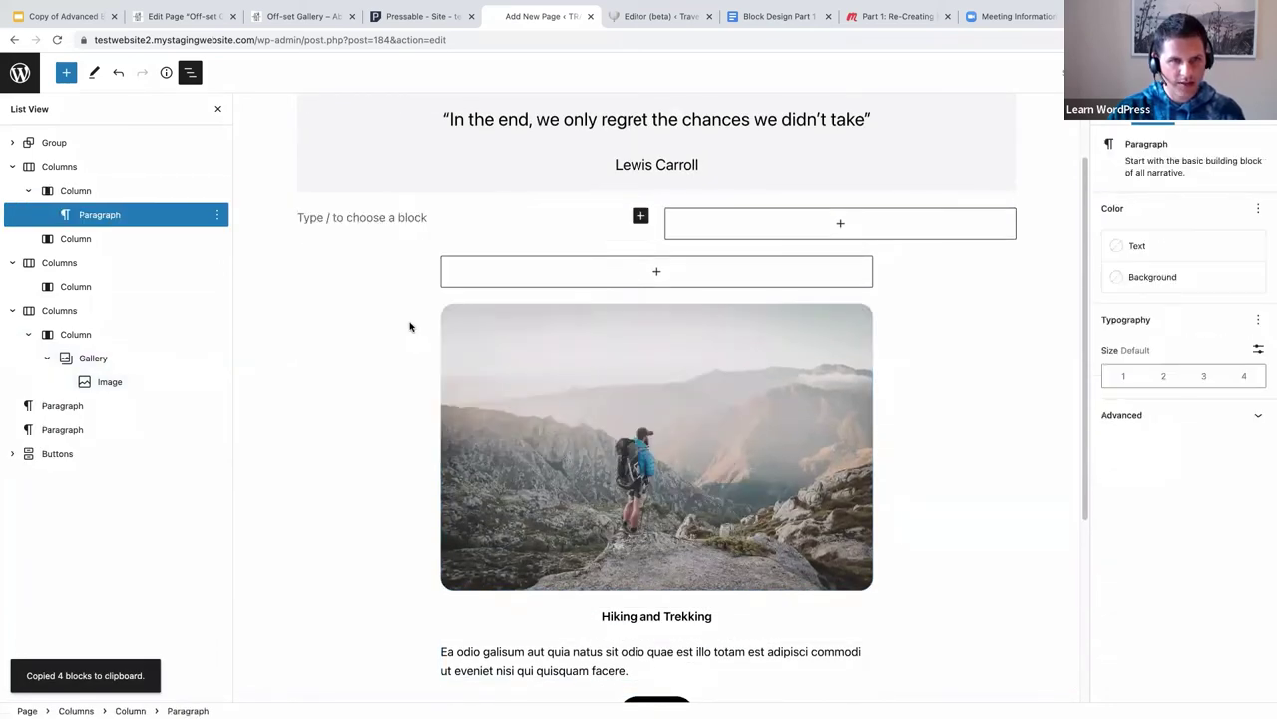
key("ctrl+v")
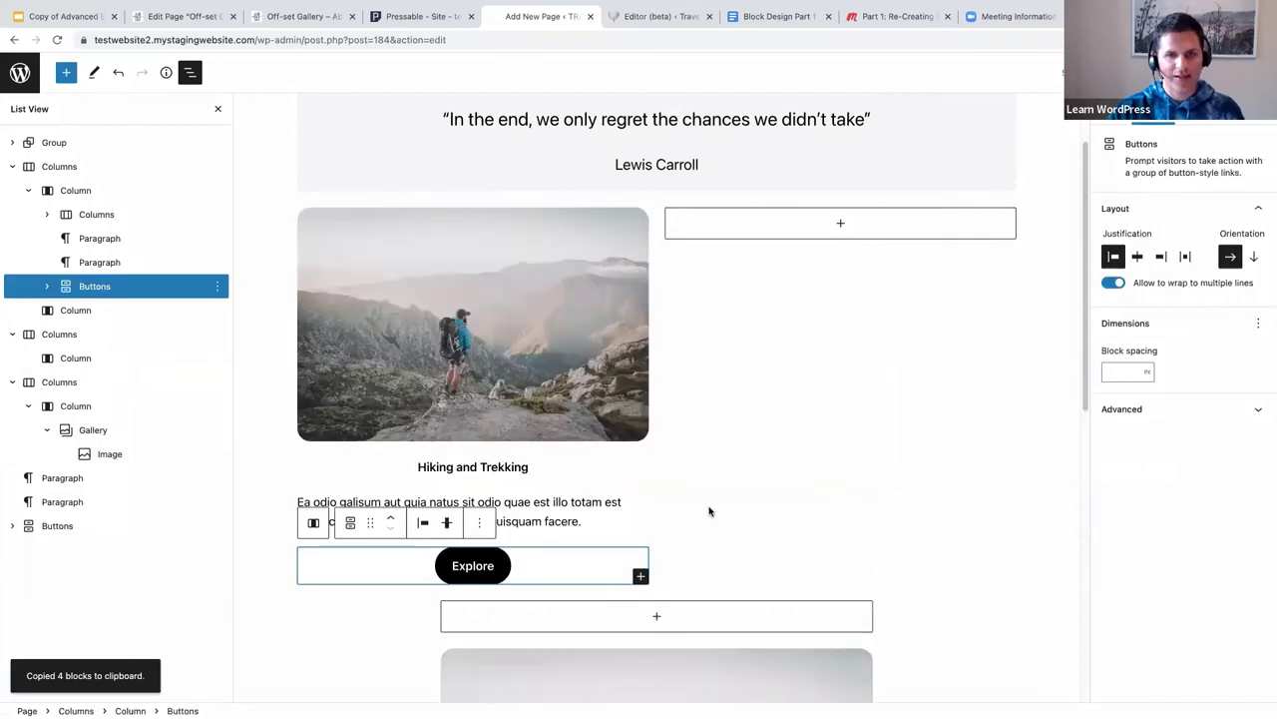
left_click(698, 535)
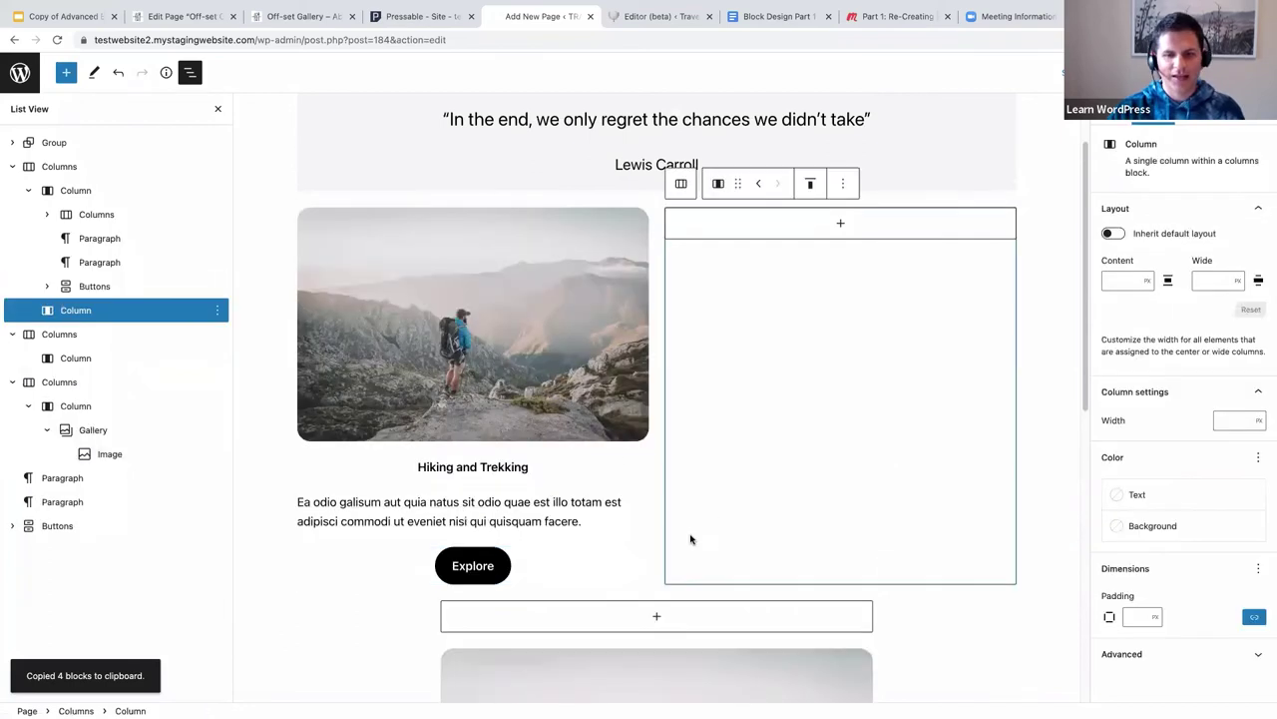
Remove the original hiker image and its Columns block from below the full-width section.
scroll(574, 539, "down", 2)
scroll(574, 532, "down", 2)
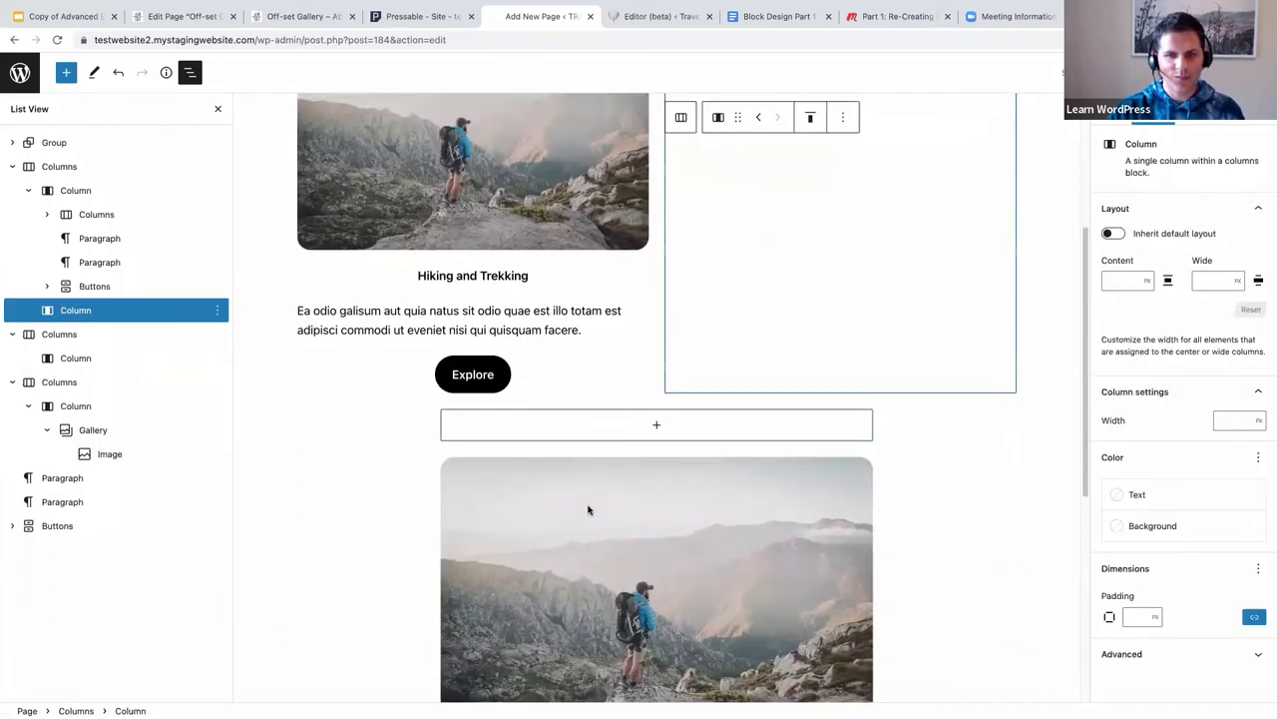
left_click(588, 509)
left_click(715, 435)
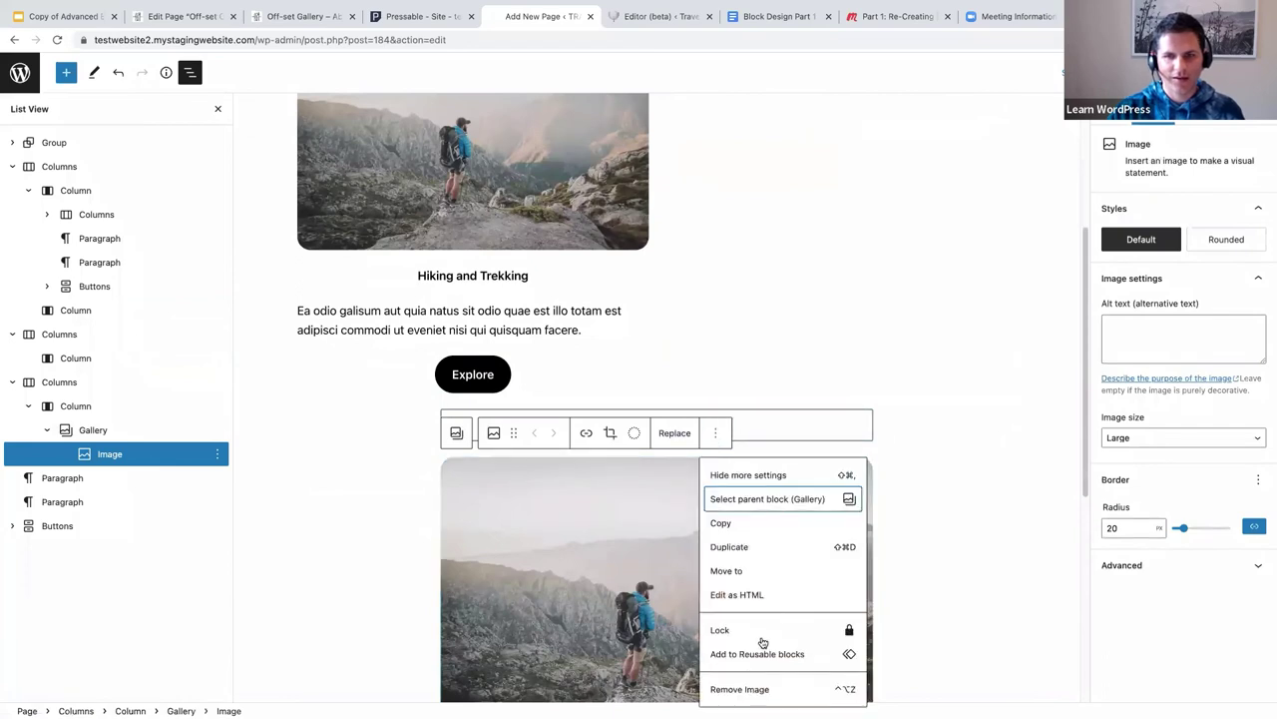
left_click(763, 688)
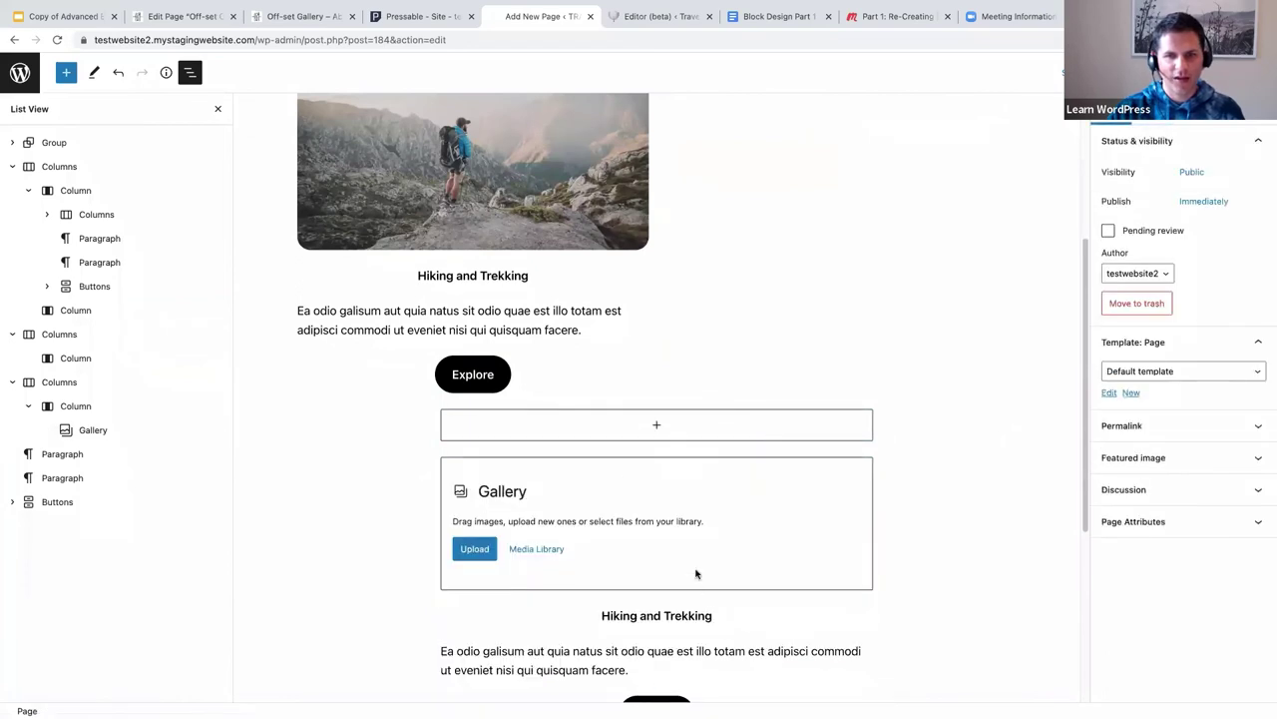
left_click(58, 385)
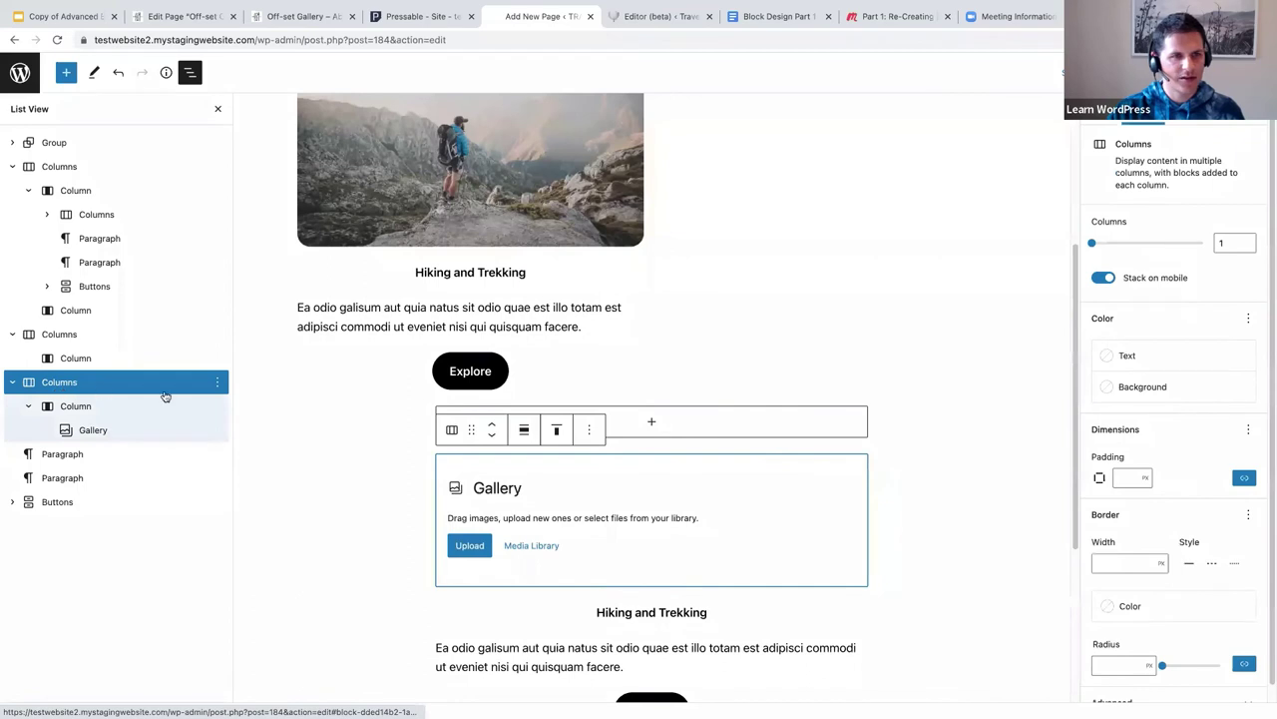
left_click(217, 383)
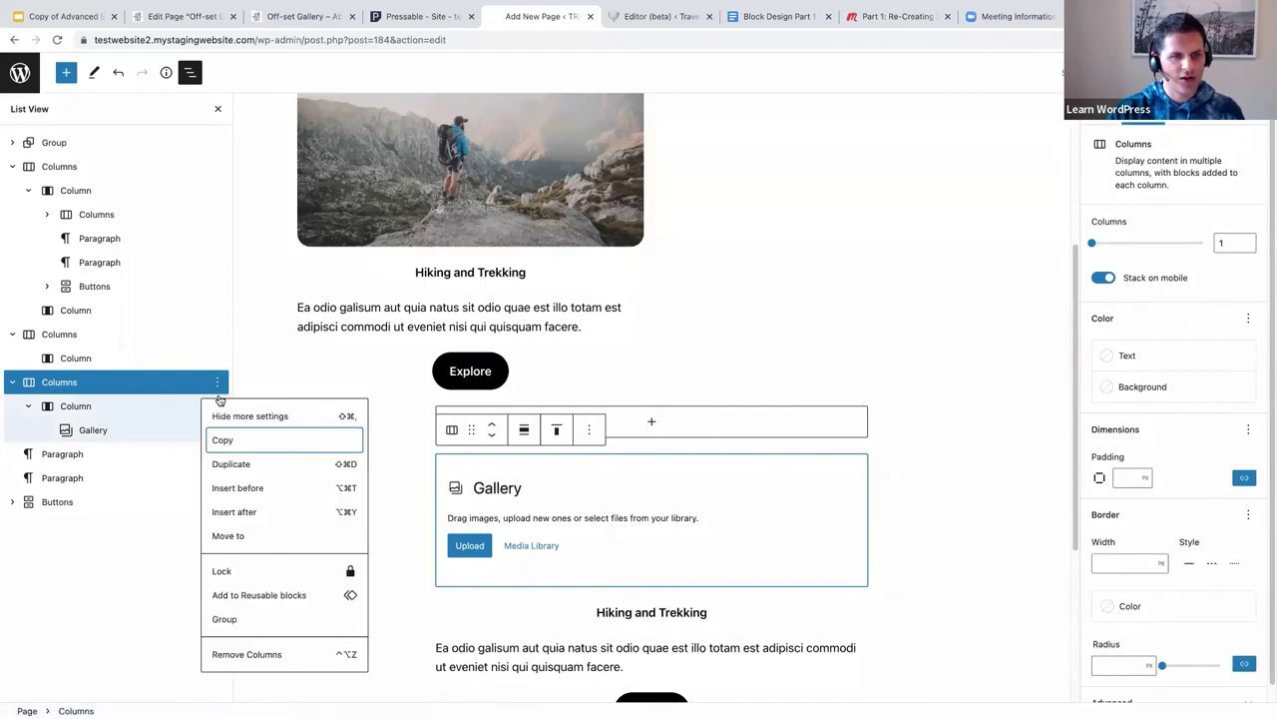
left_click(249, 654)
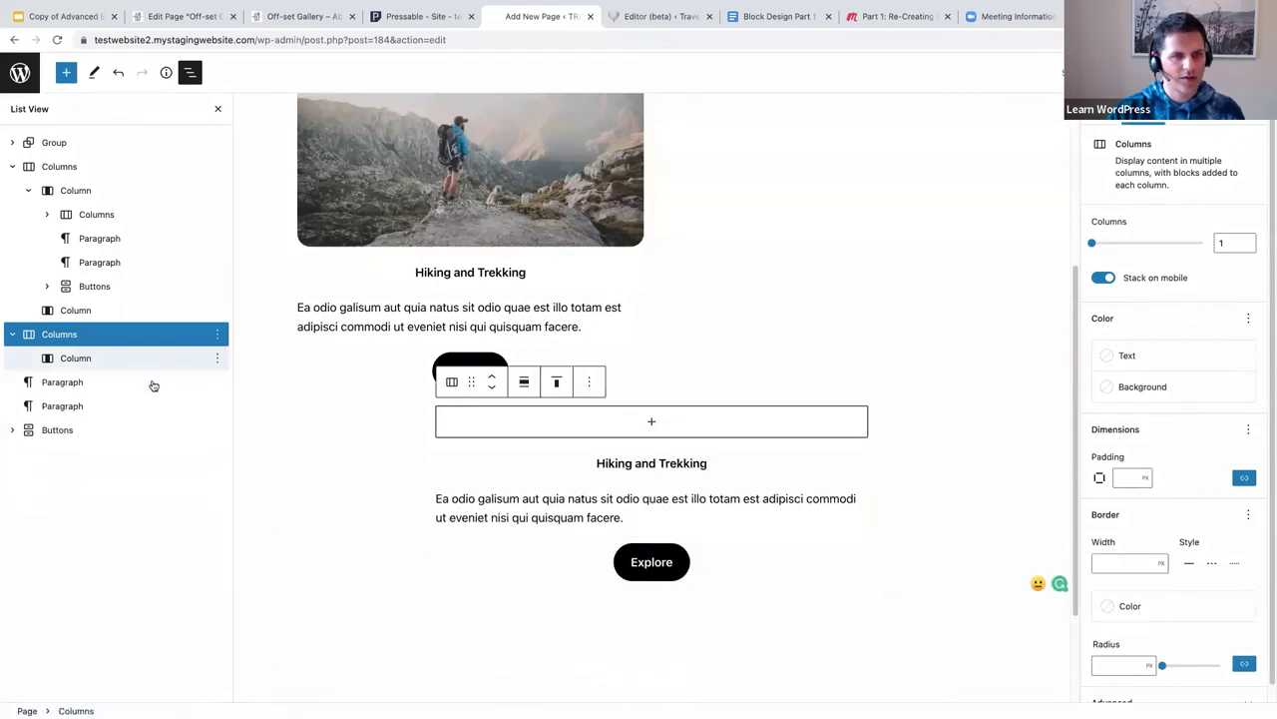
Remove the original Hiking and Trekking heading, text paragraph and Buttons block below the full-width section.
left_click(205, 385)
left_click(217, 382)
left_click(257, 679)
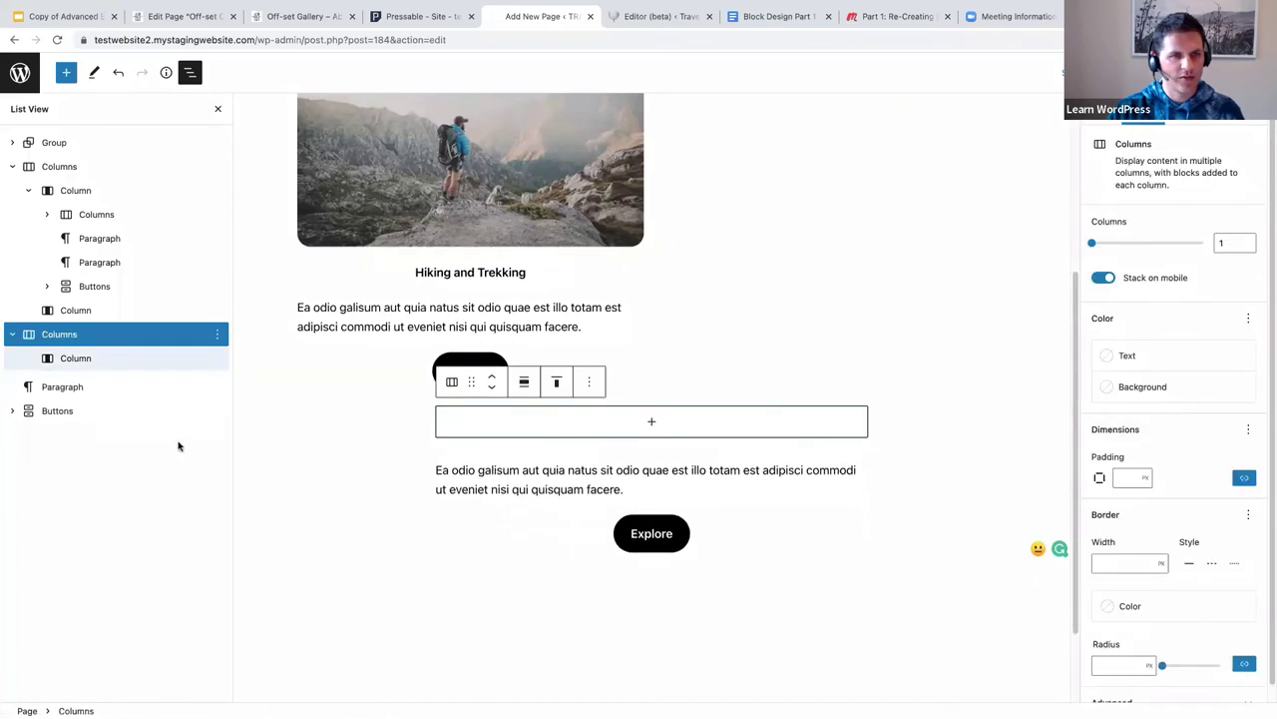
left_click(217, 382)
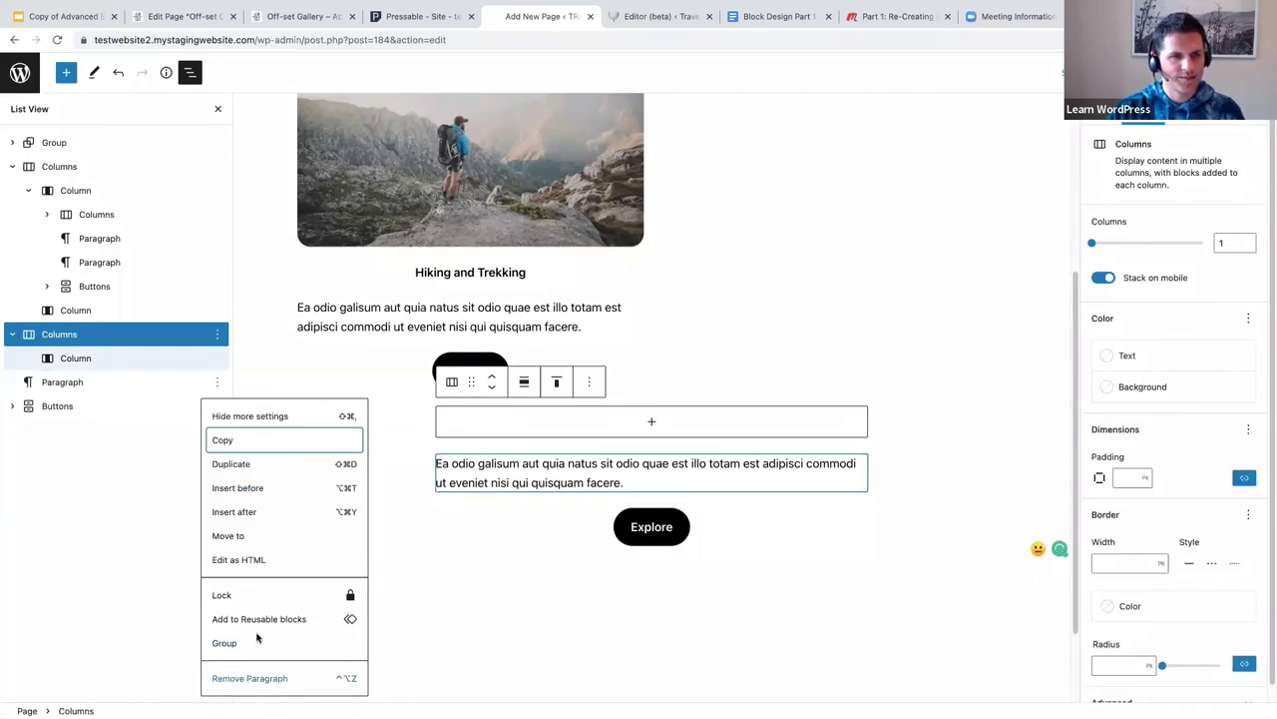
left_click(249, 678)
left_click(217, 383)
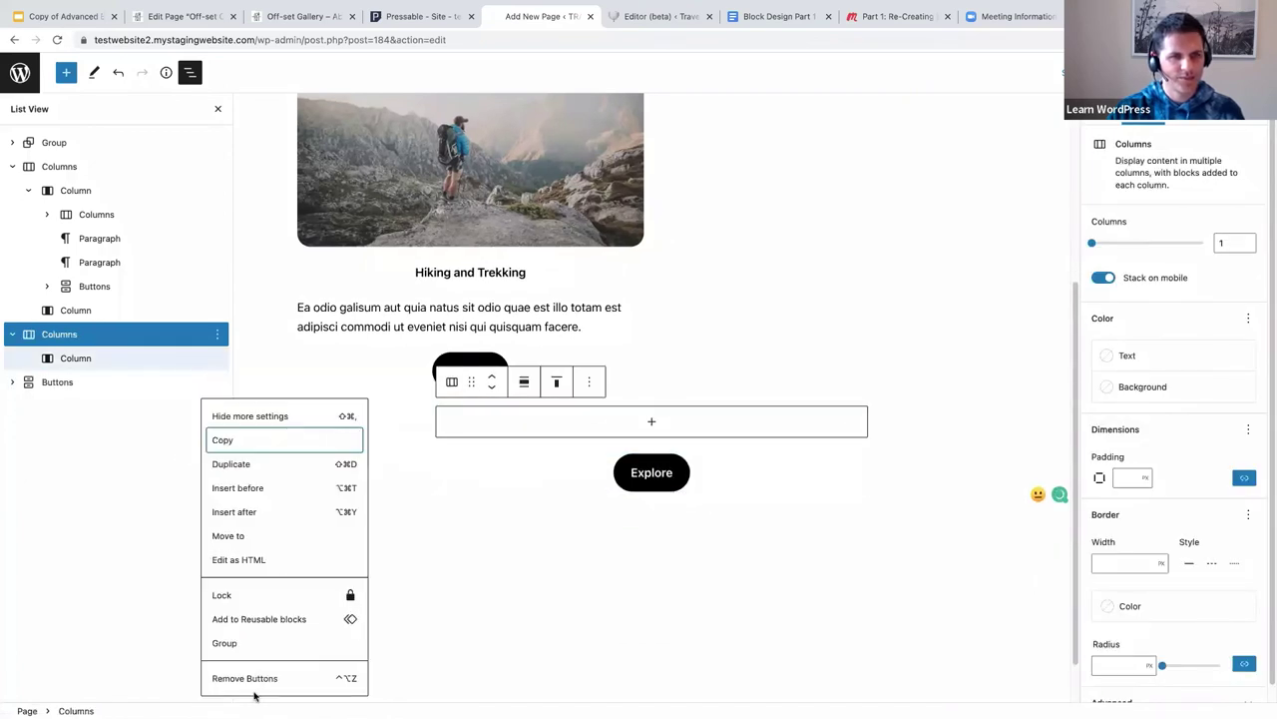
left_click(250, 679)
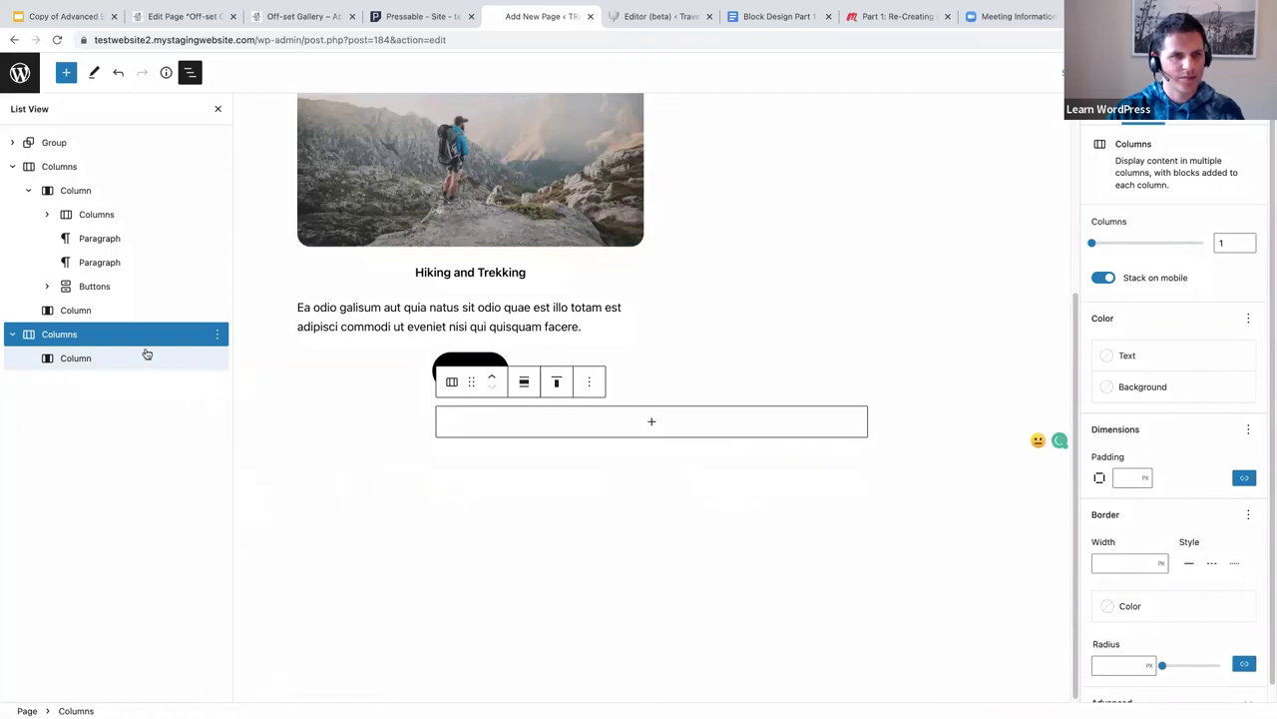
Remove the leftover empty column and its parent Columns block at the end of the page.
left_click(217, 357)
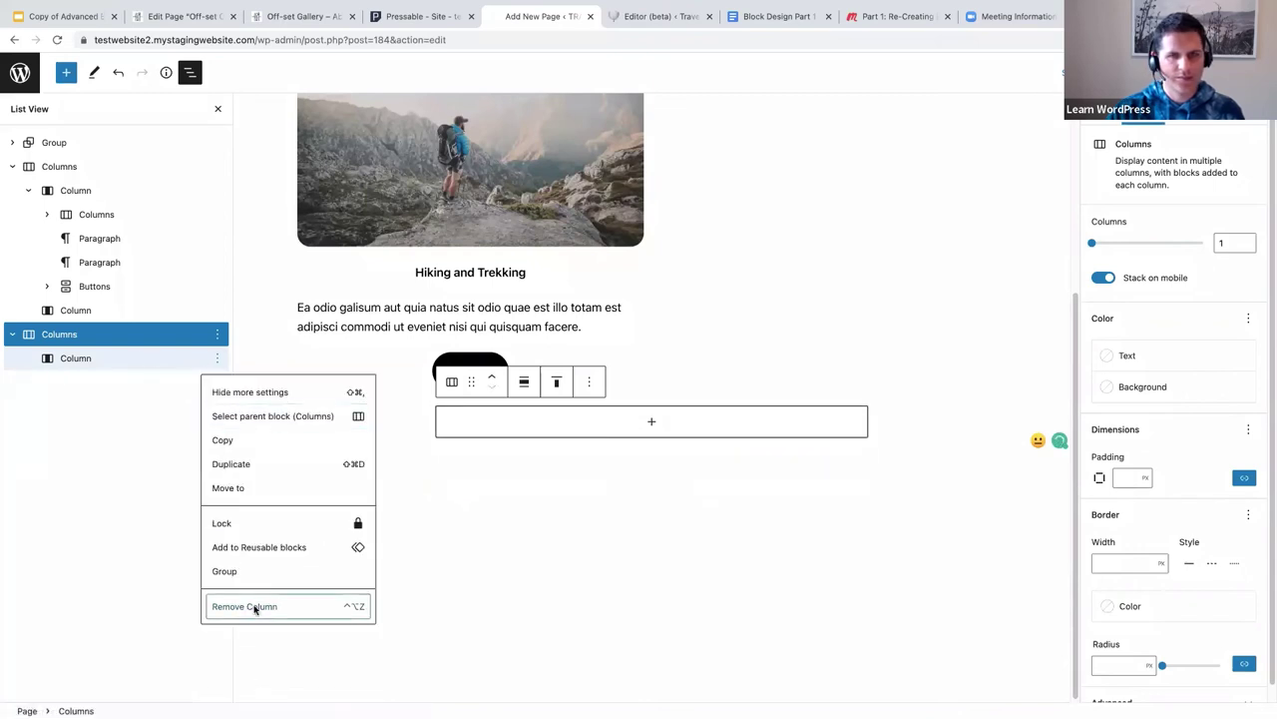
left_click(251, 607)
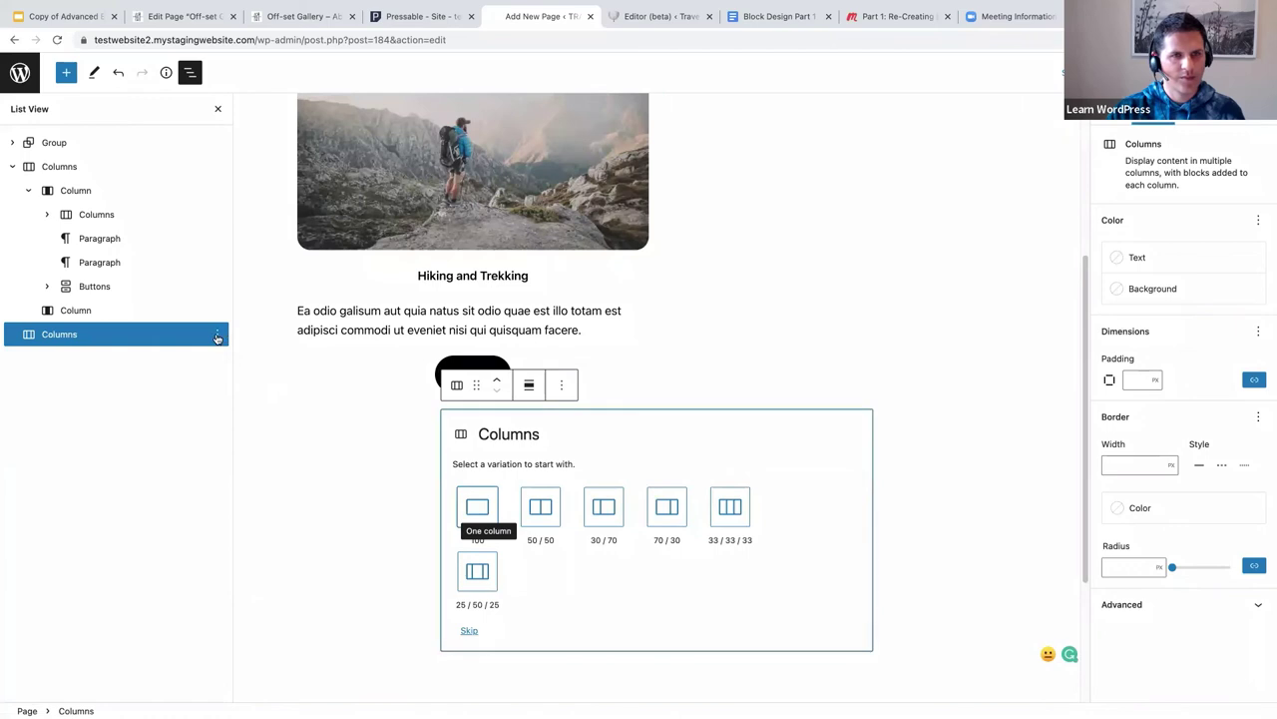
left_click(217, 334)
left_click(230, 613)
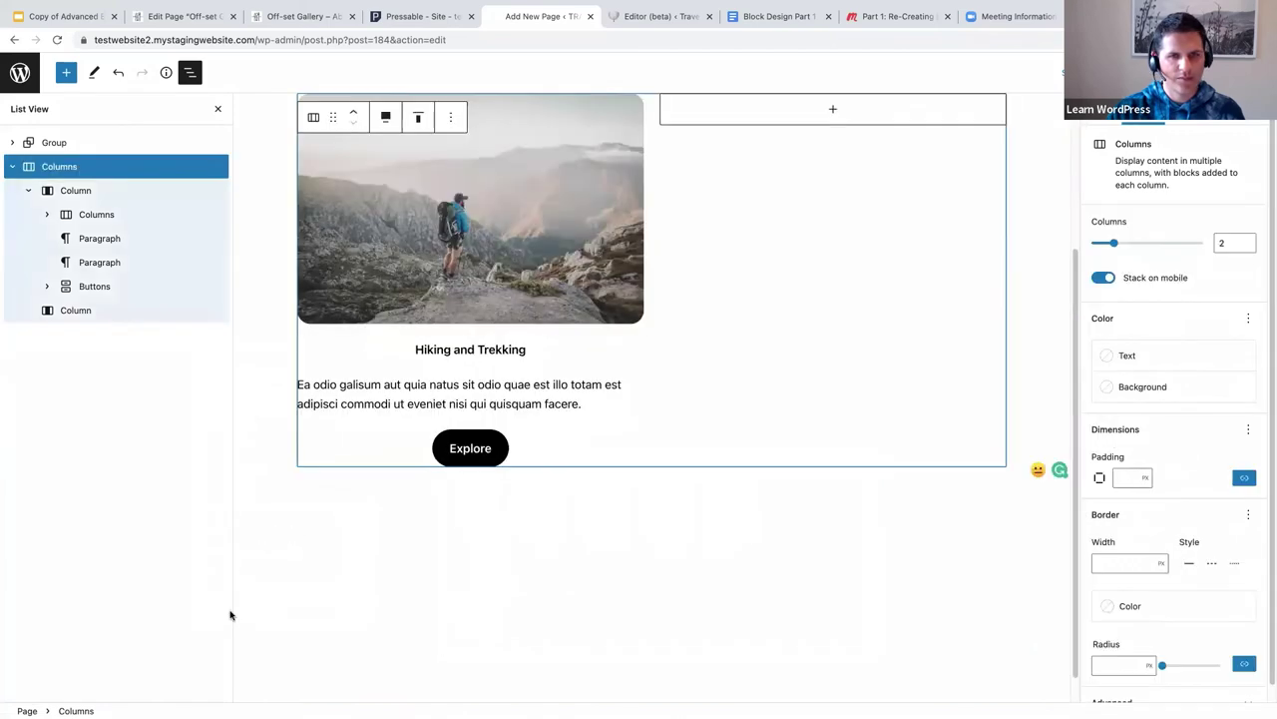
Duplicate the filled Hiking and Trekking column inside the full-width Columns block.
scroll(589, 521, "up", 2)
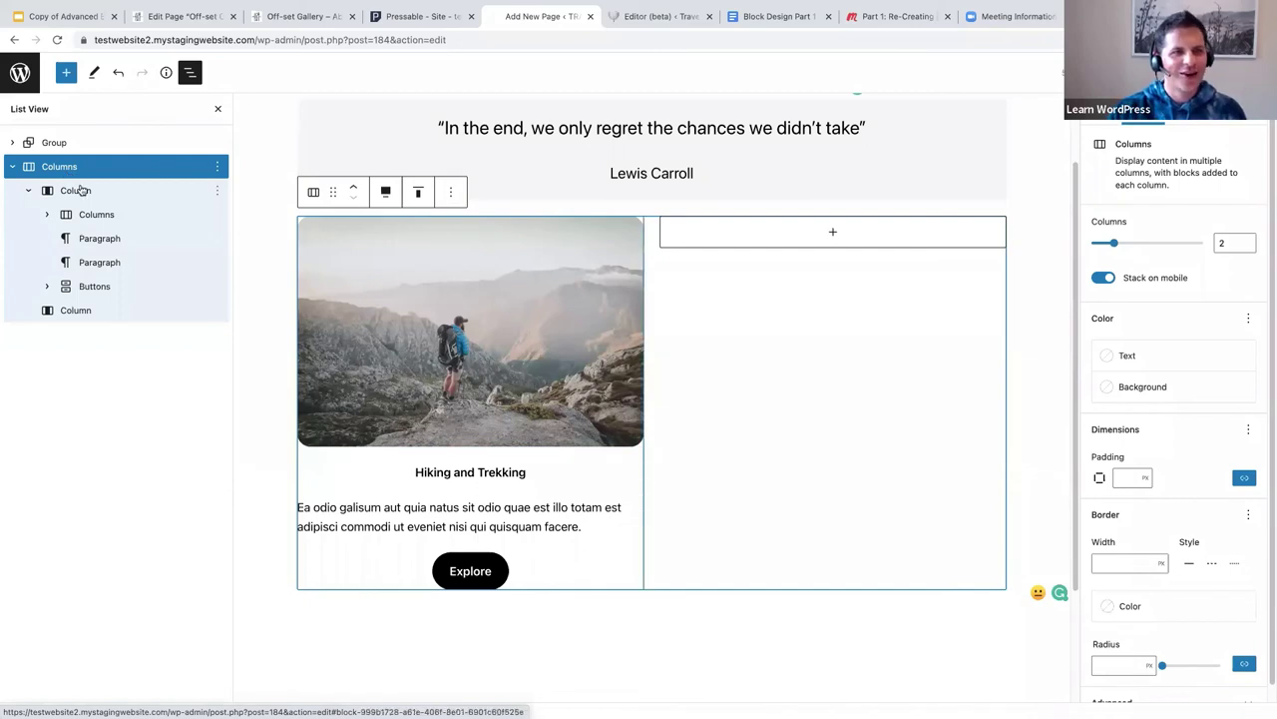
left_click(80, 189)
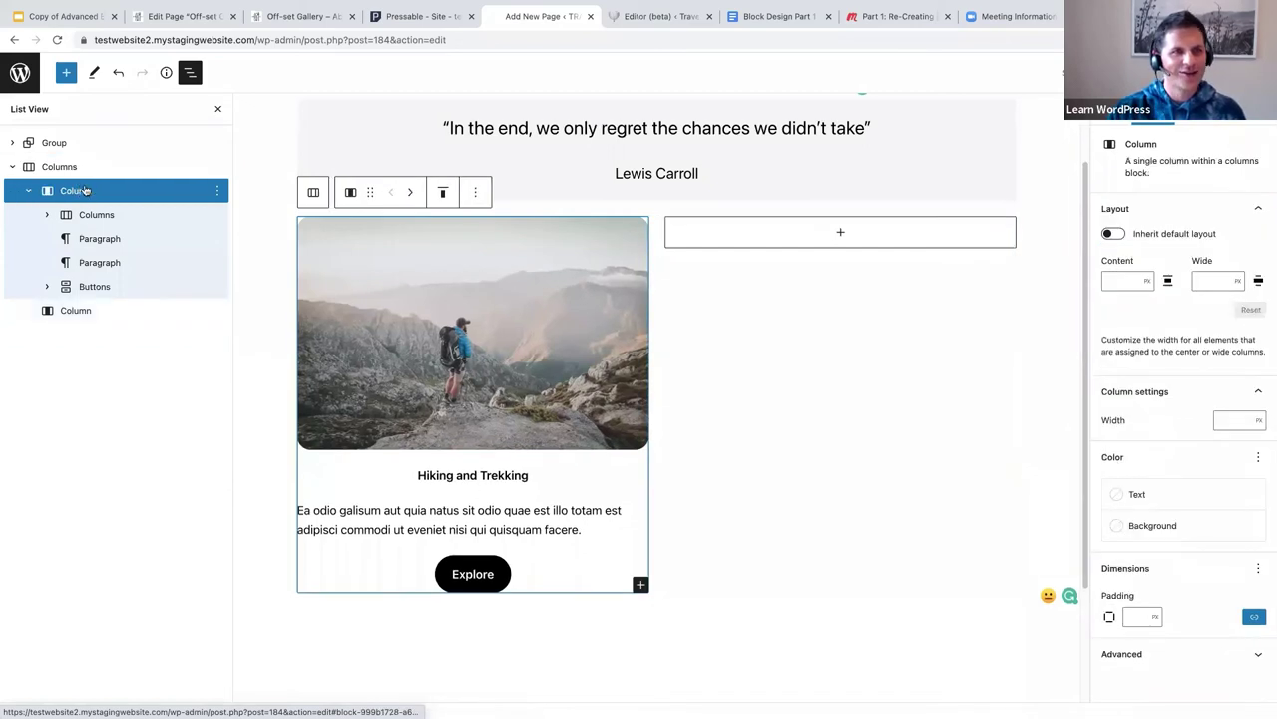
left_click(217, 192)
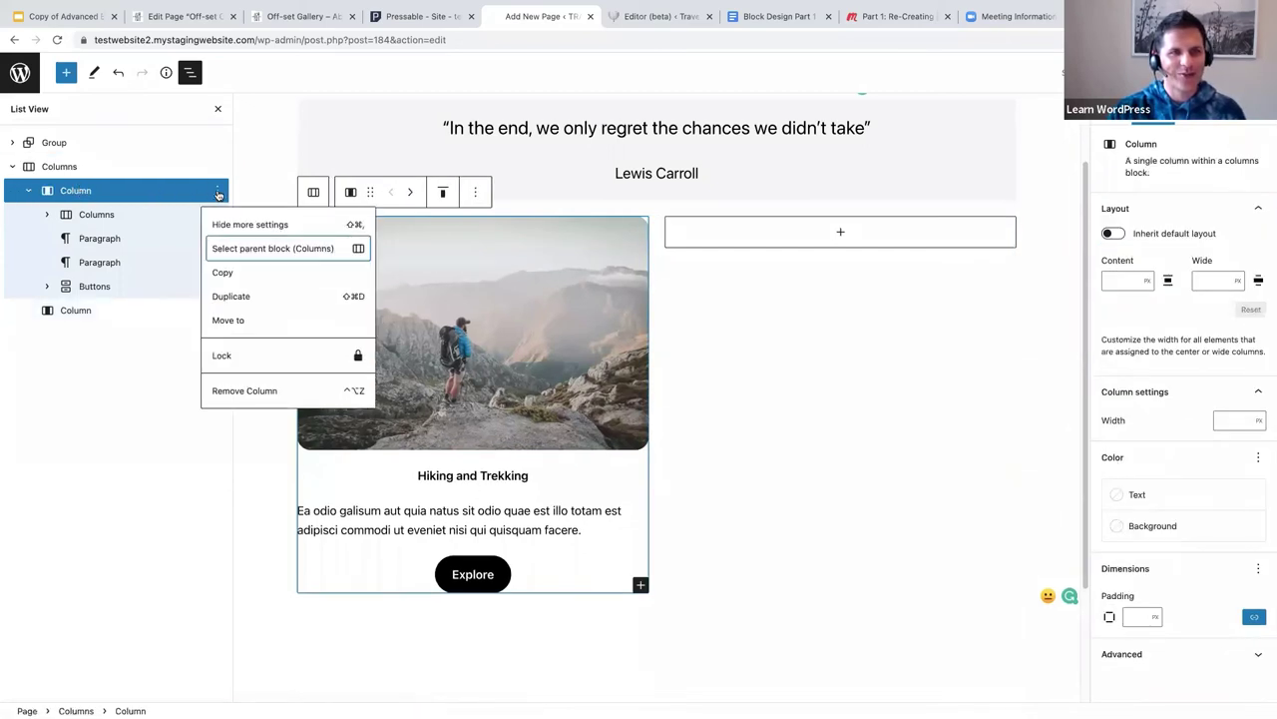
left_click(244, 297)
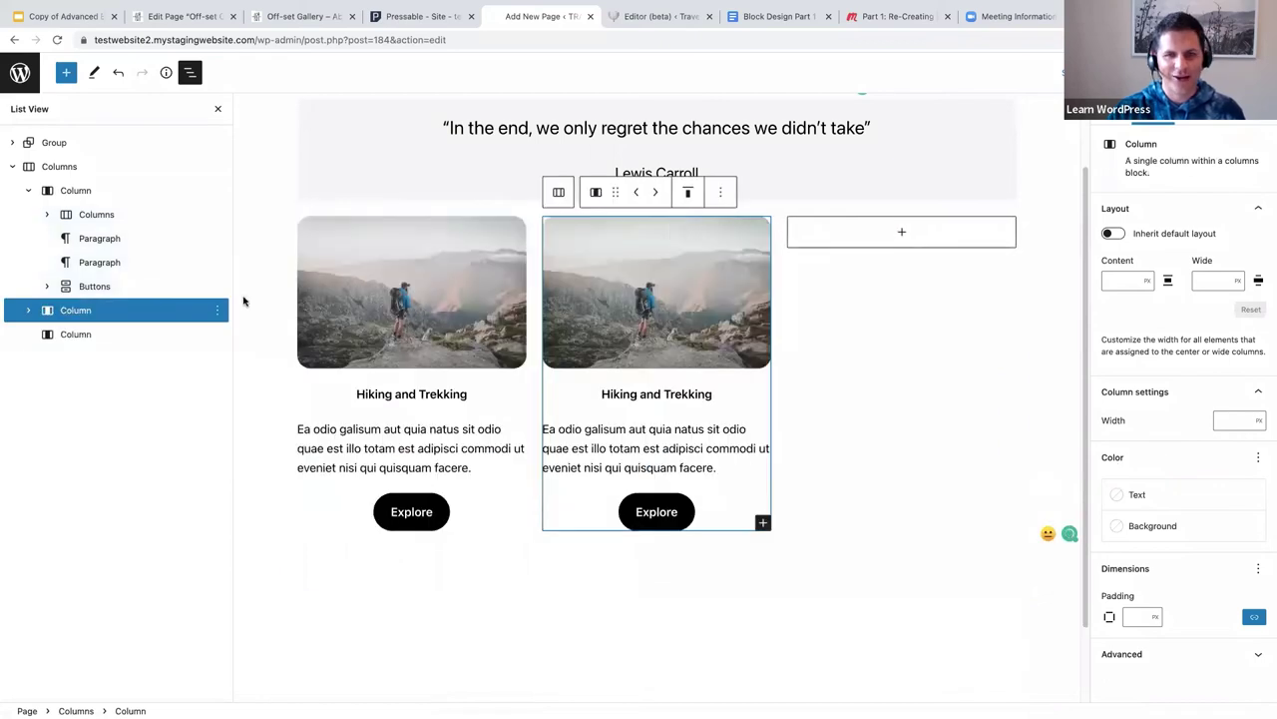
Remove the empty third column from the full-width Columns block.
left_click(218, 336)
left_click(171, 336)
left_click(217, 336)
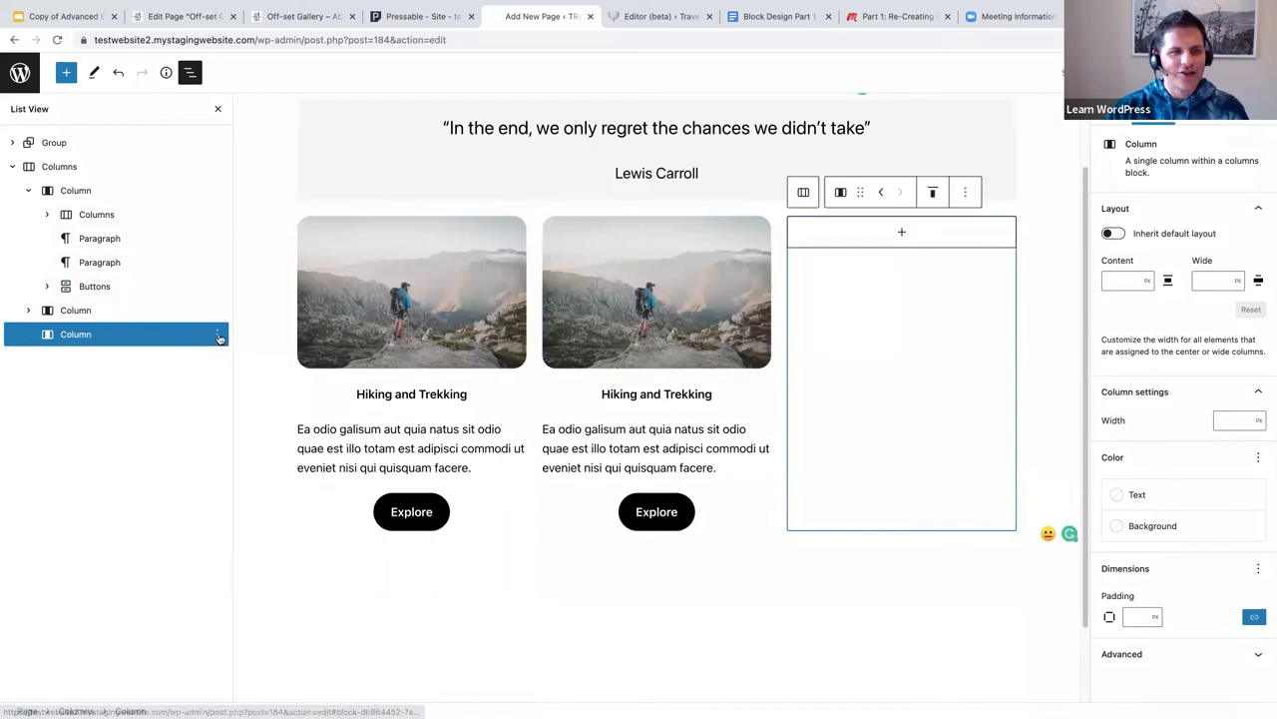
left_click(217, 338)
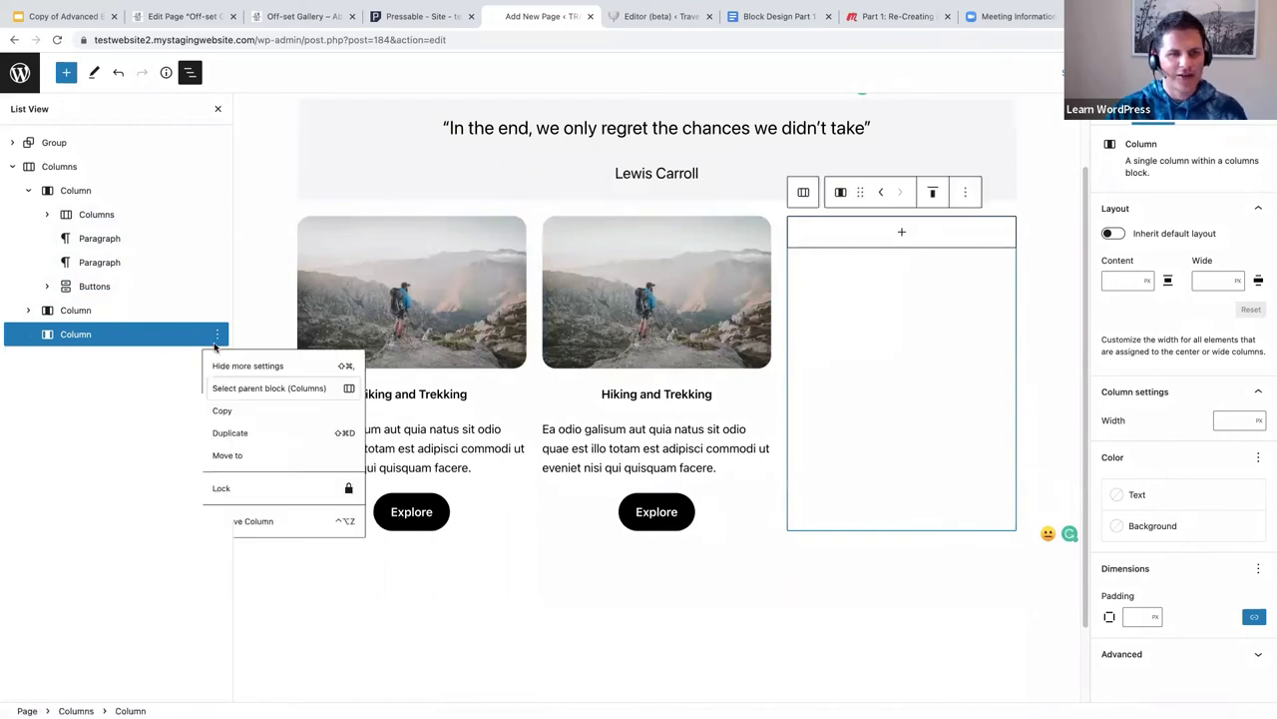
left_click(243, 536)
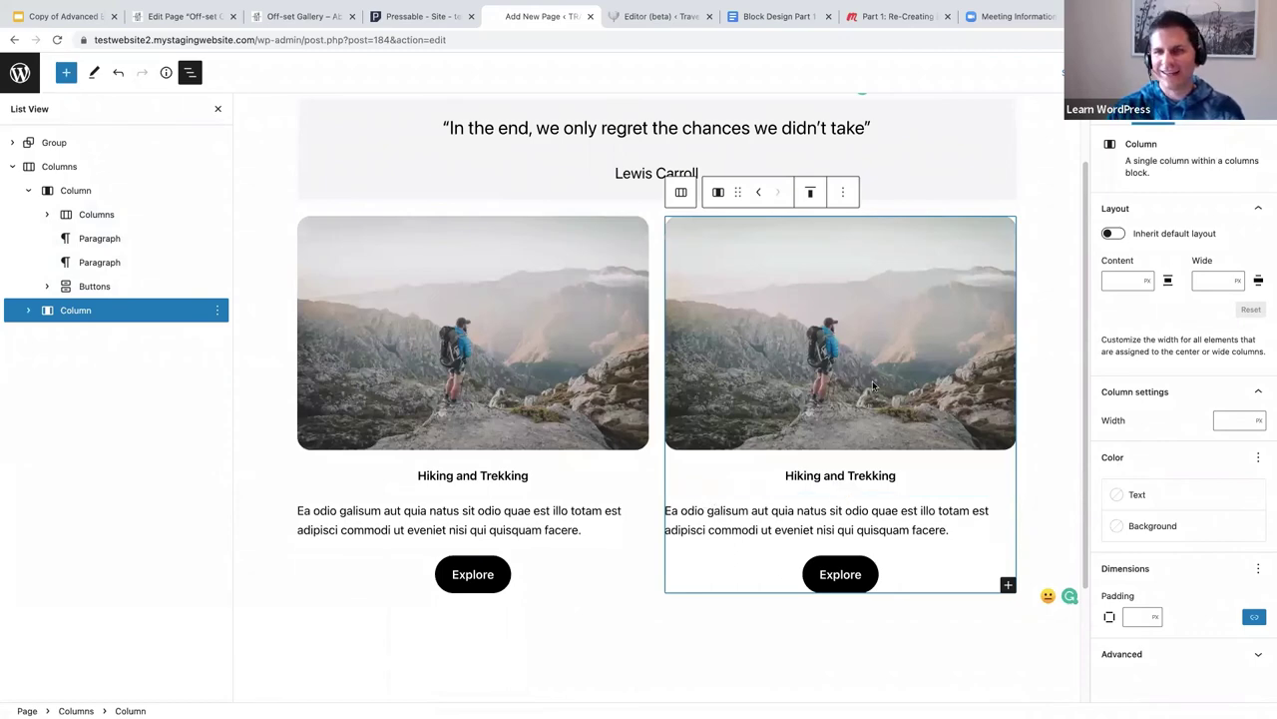
Replace the second column's hiker image with the red hammock photo from the Media Library.
scroll(871, 384, "down", 1)
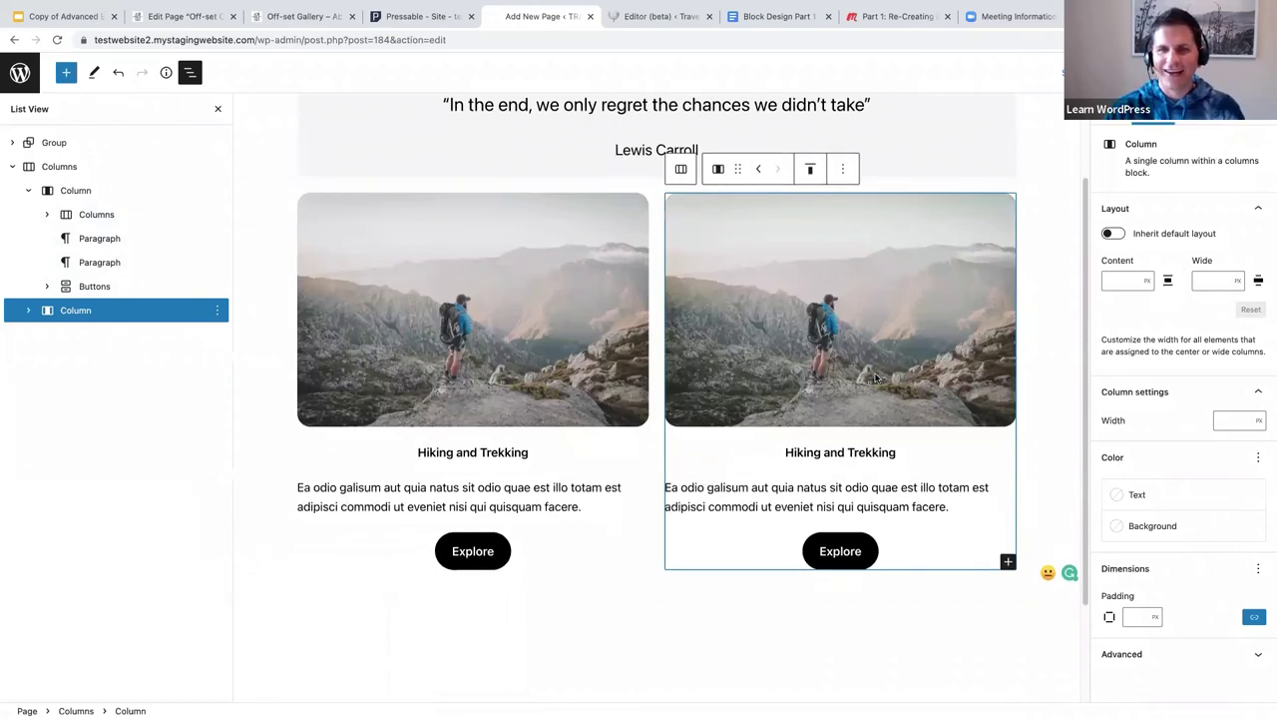
left_click(803, 304)
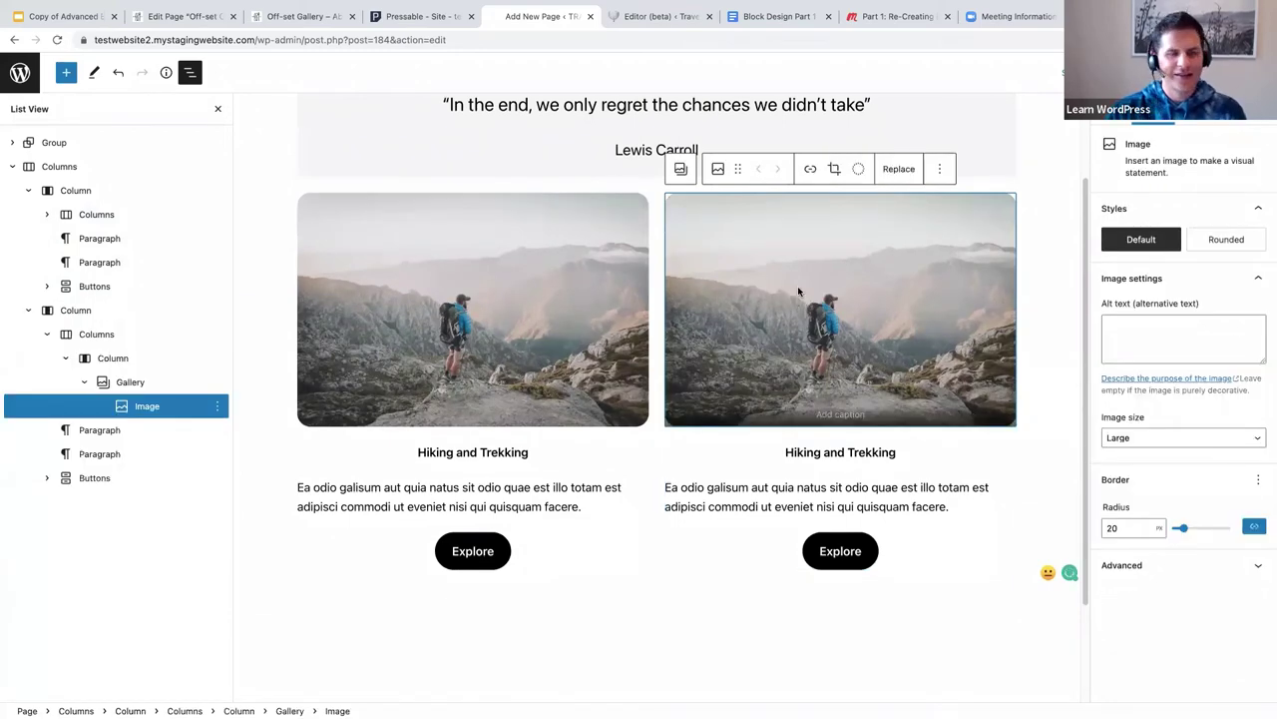
left_click(906, 170)
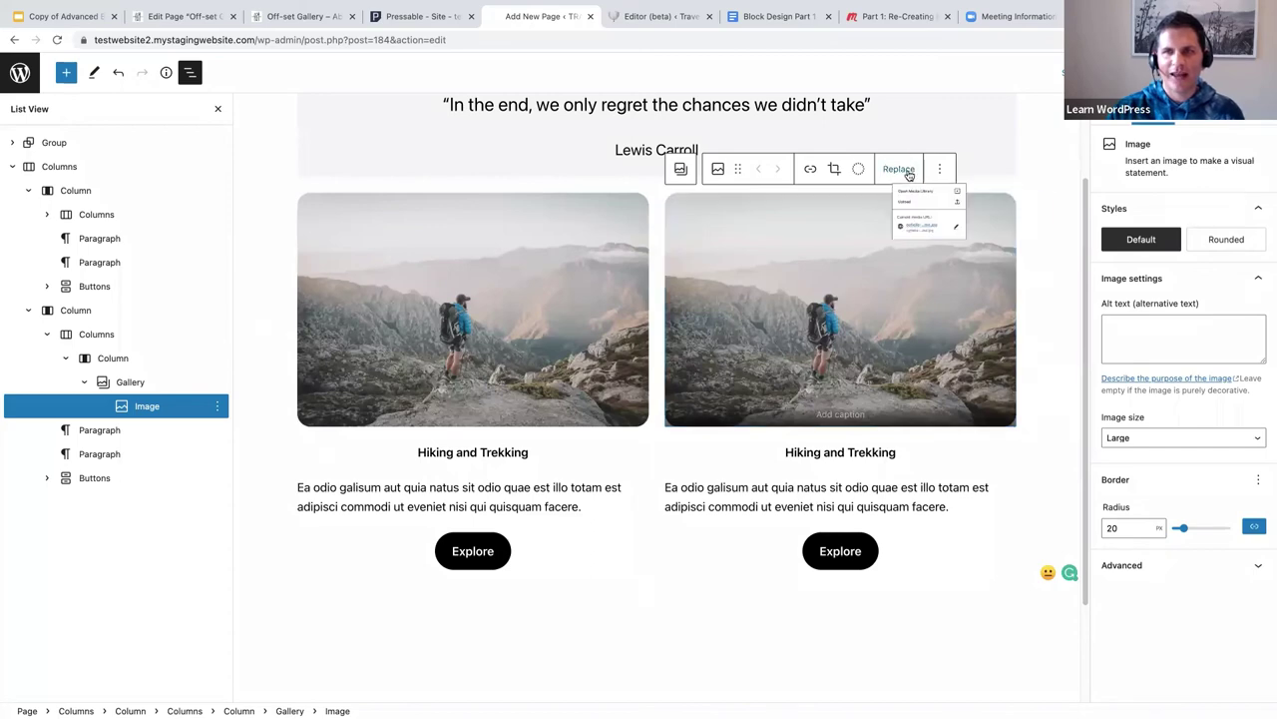
left_click(912, 212)
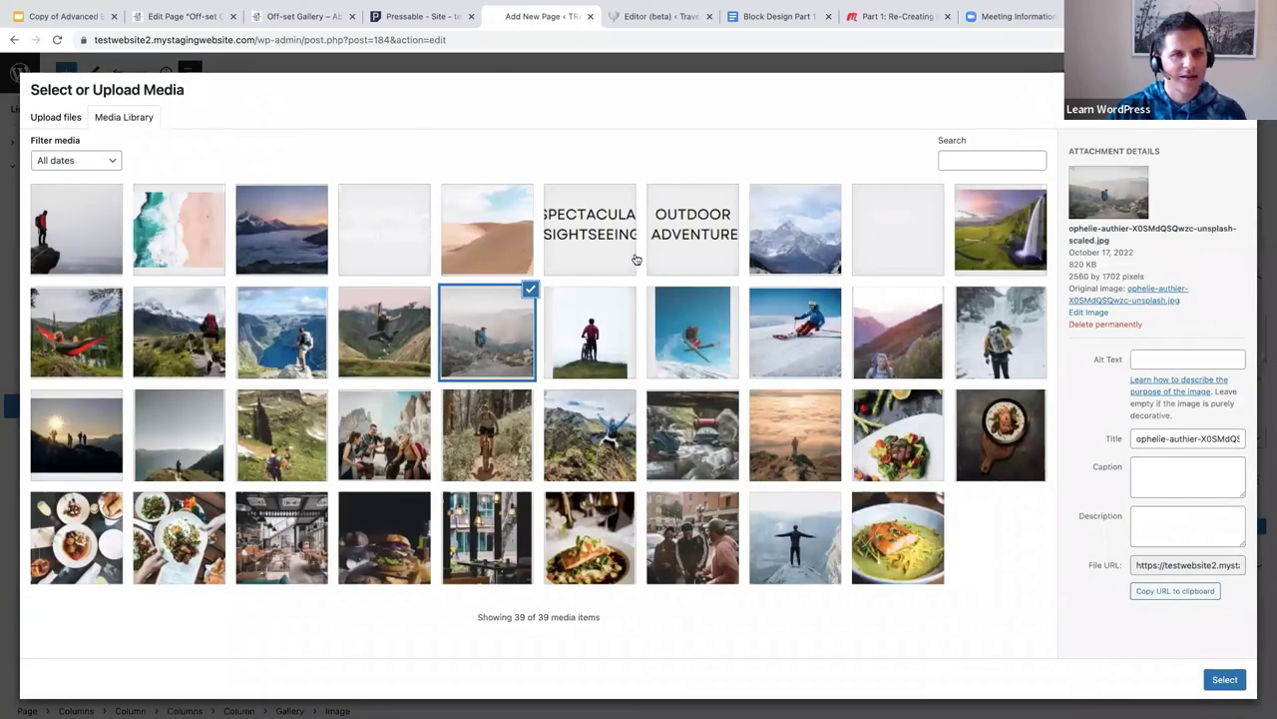
left_click(59, 337)
left_click(1221, 679)
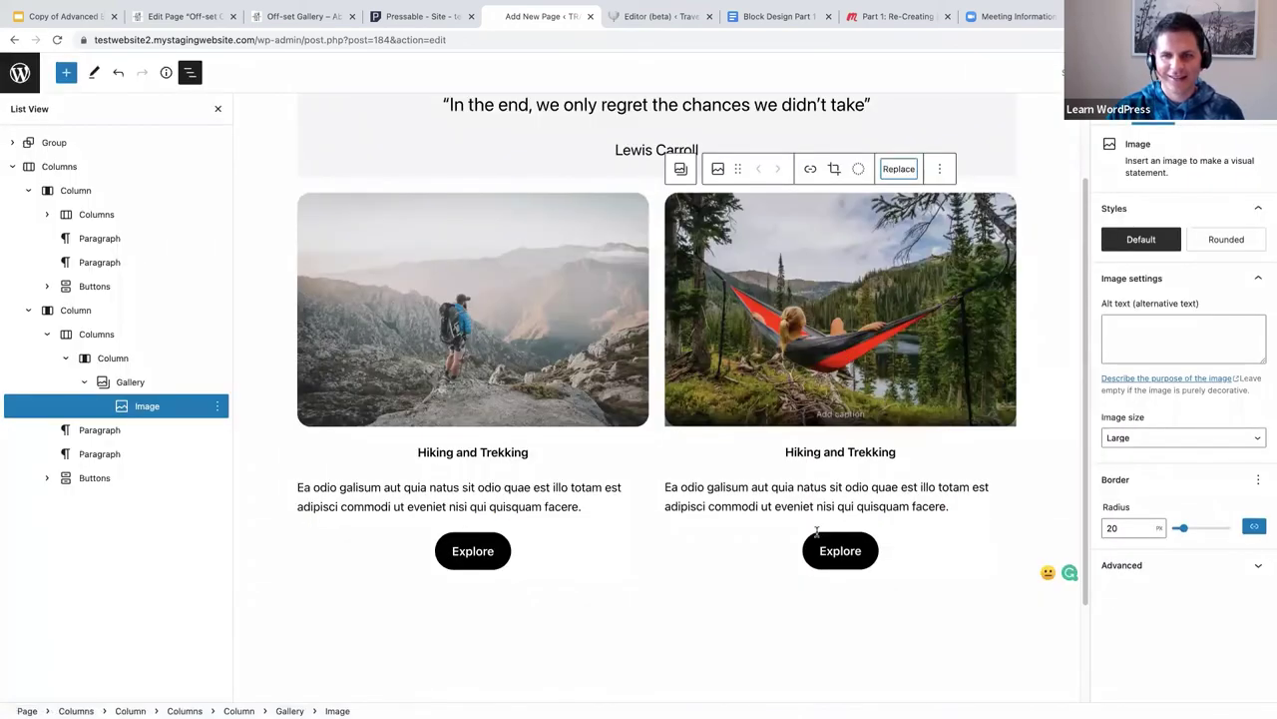
Change the second column's heading to "Great Lakes".
triple_click(847, 455)
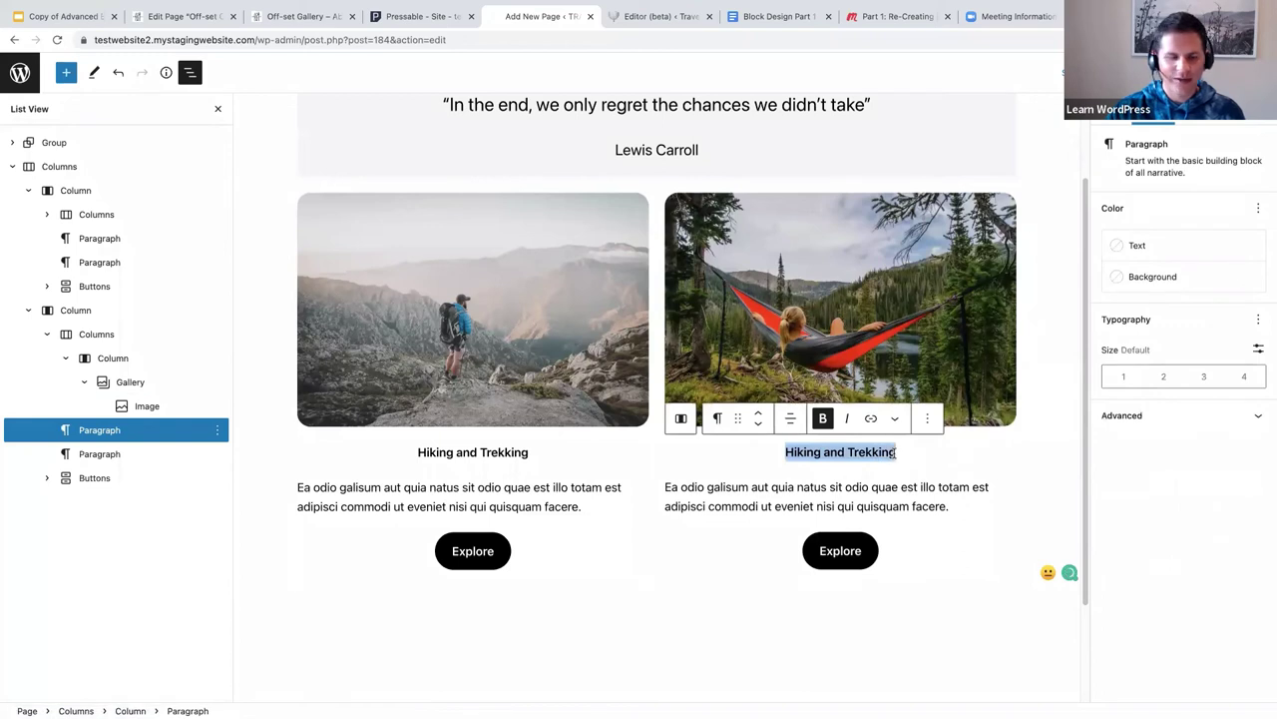
type("Great")
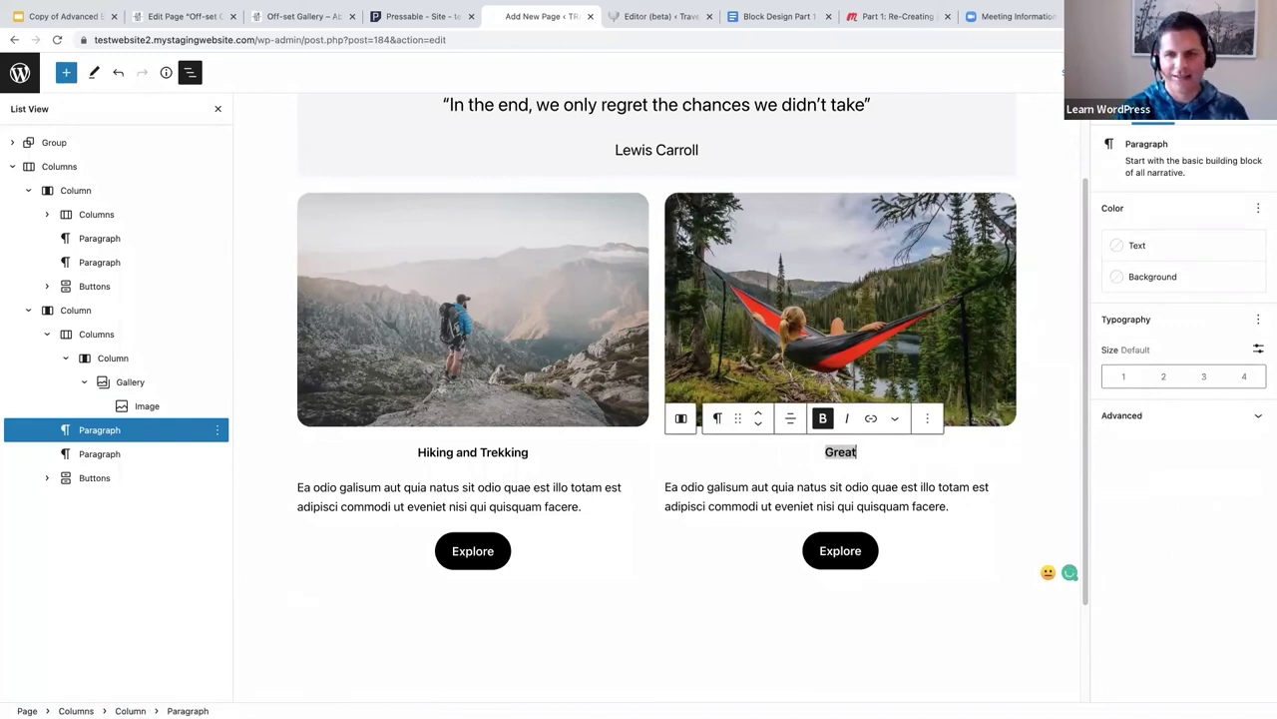
type(" Lakes")
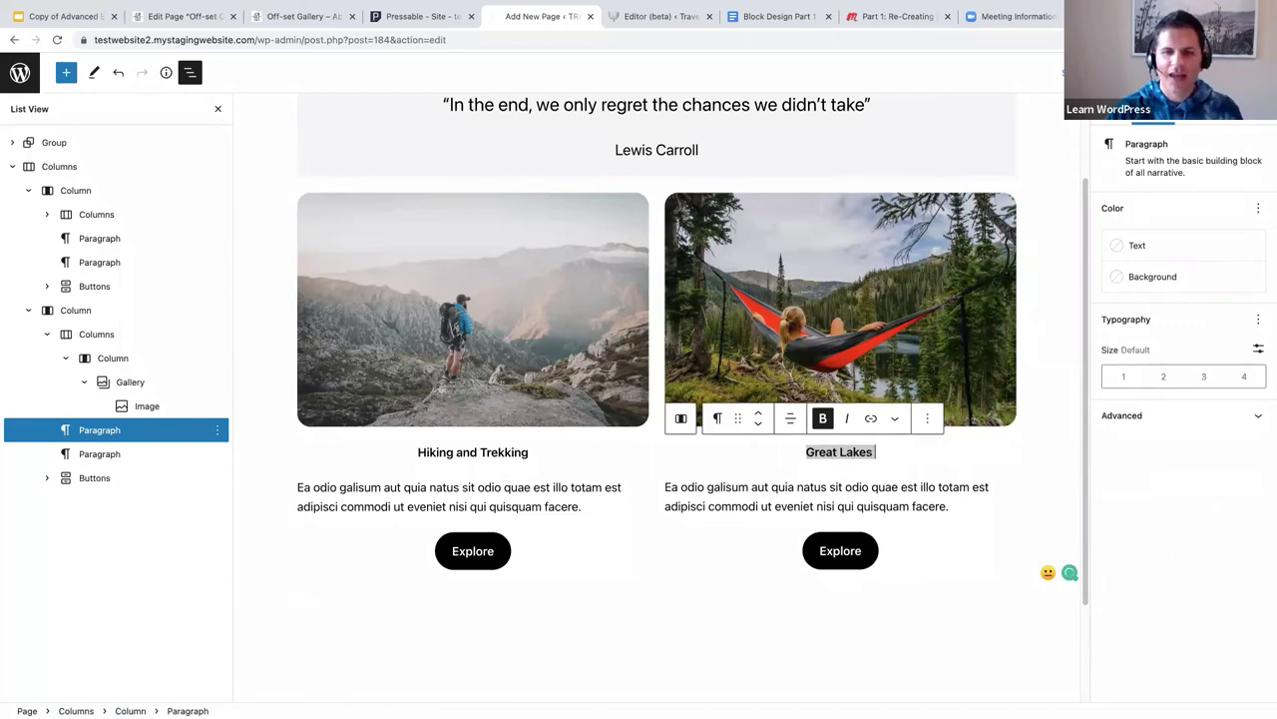
key("Down")
key("Down")
key("Down")
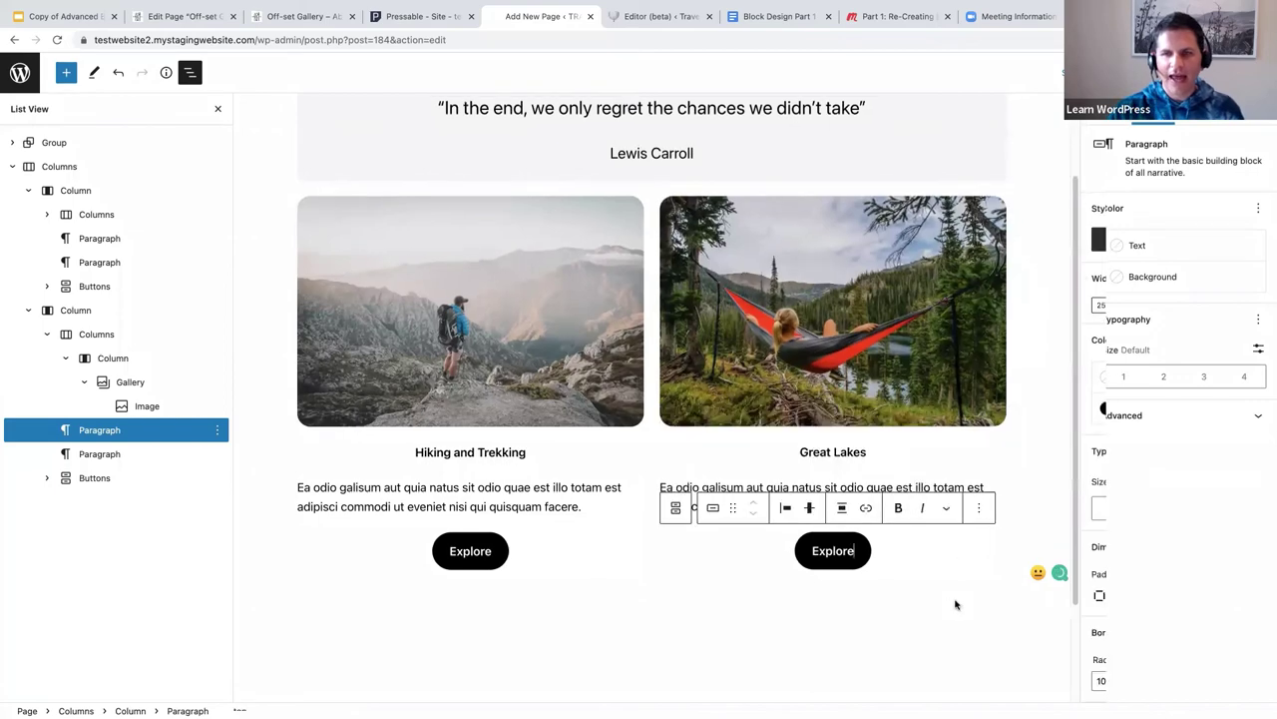
scroll(818, 392, "down", 2)
left_click(841, 382)
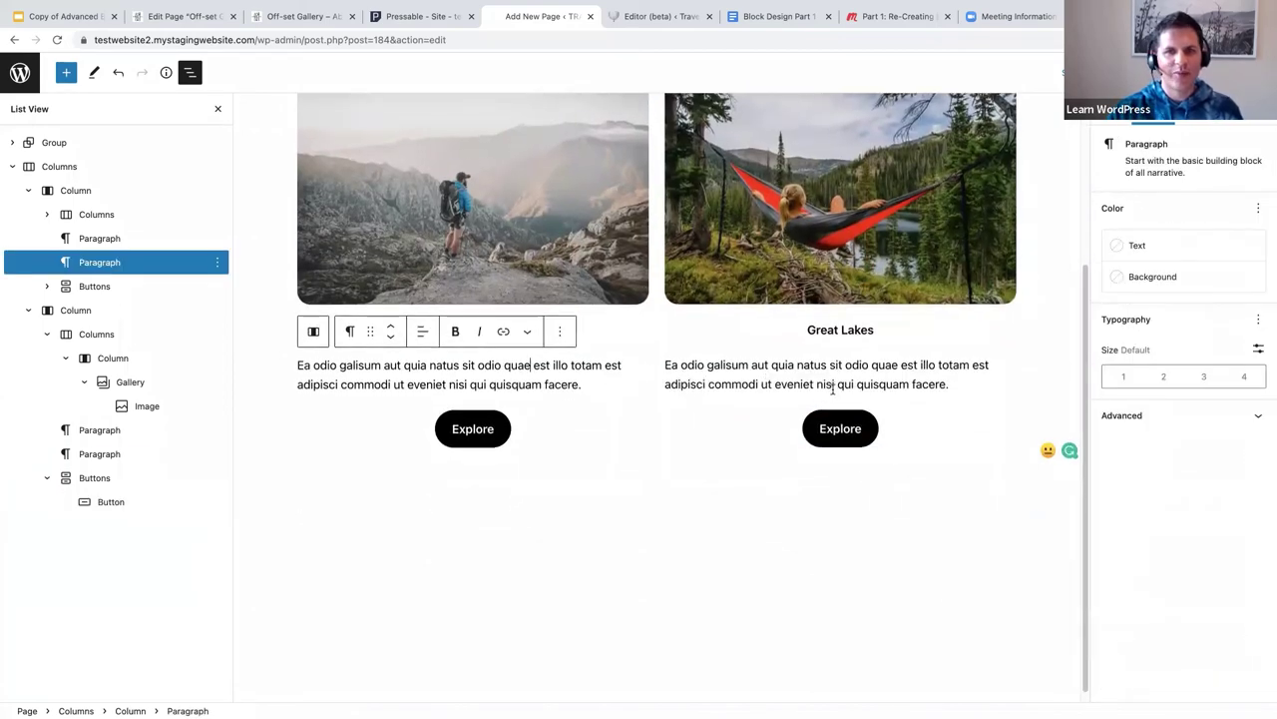
scroll(890, 444, "up", 3)
scroll(894, 454, "down", 2)
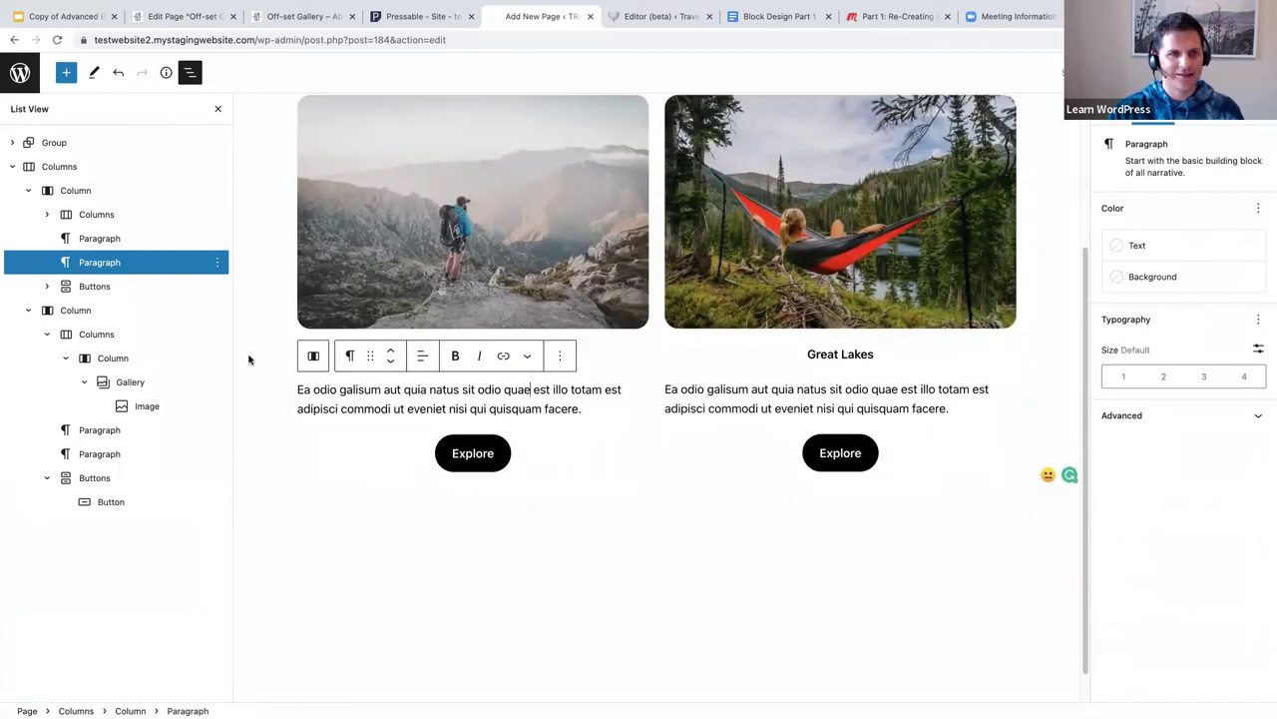
Insert a Cover block directly after the full-width two-column Columns block.
scroll(434, 414, "up", 3)
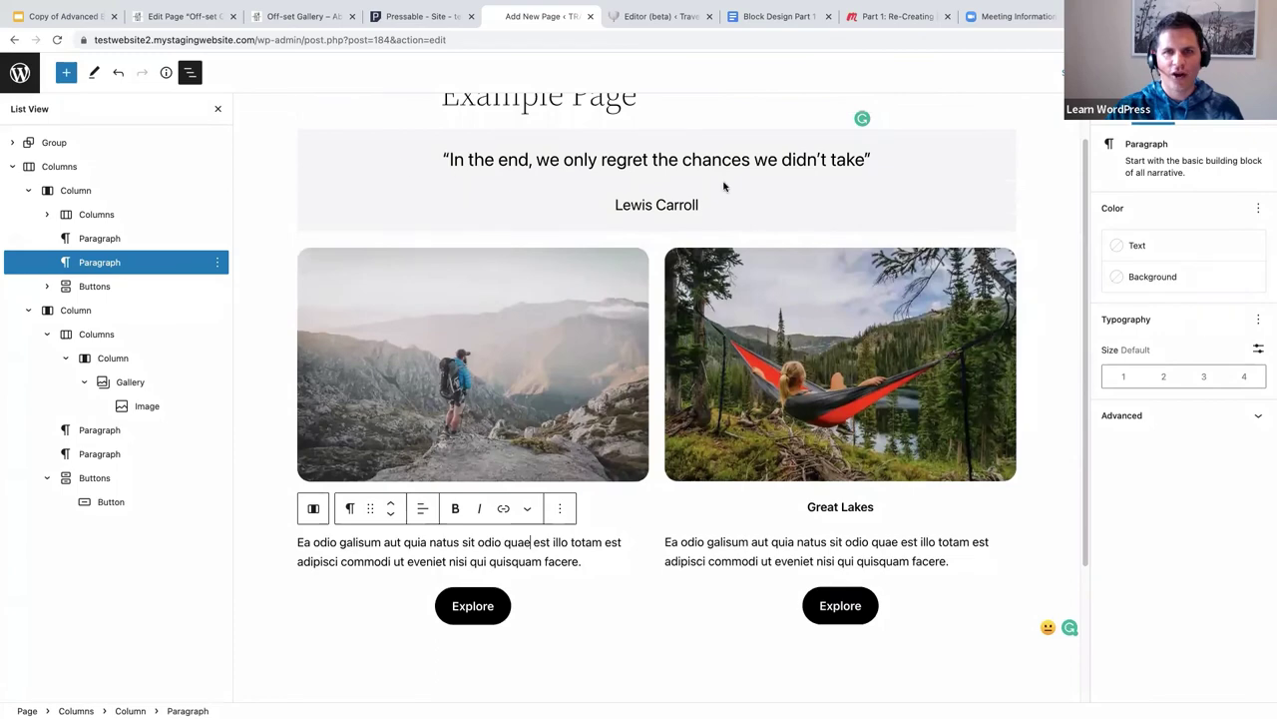
scroll(581, 316, "down", 3)
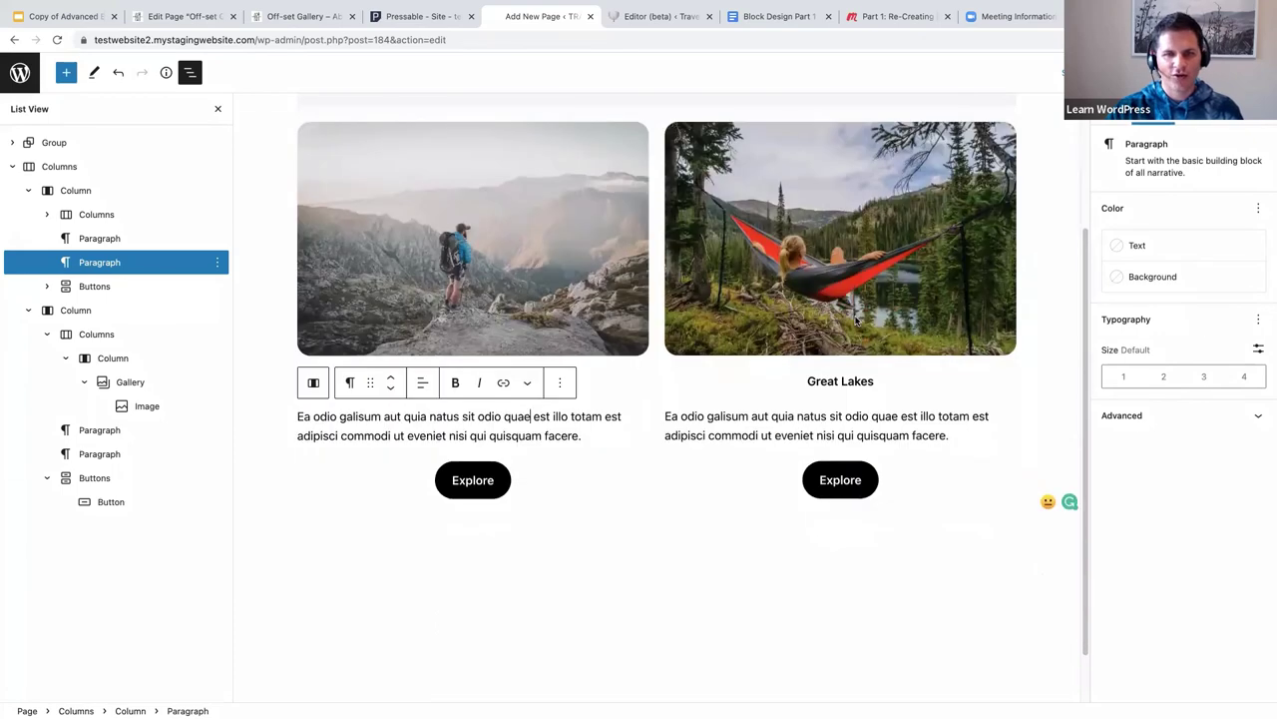
left_click(89, 313)
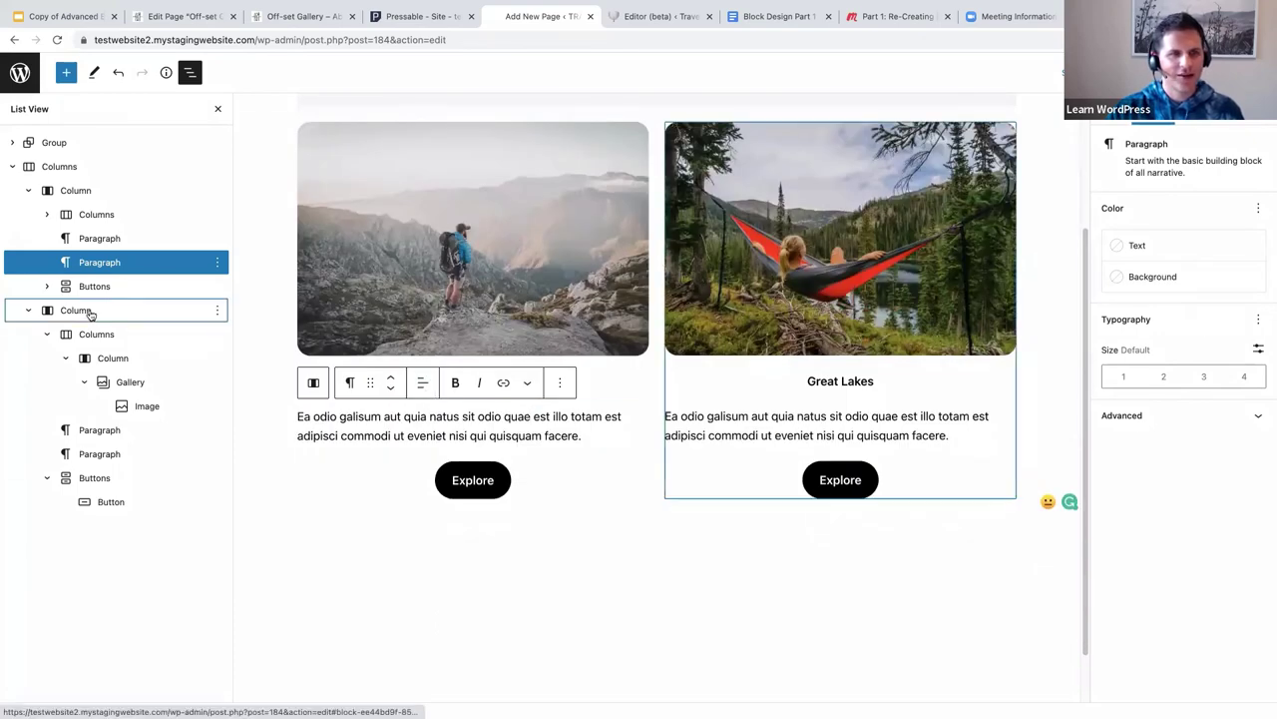
left_click(59, 168)
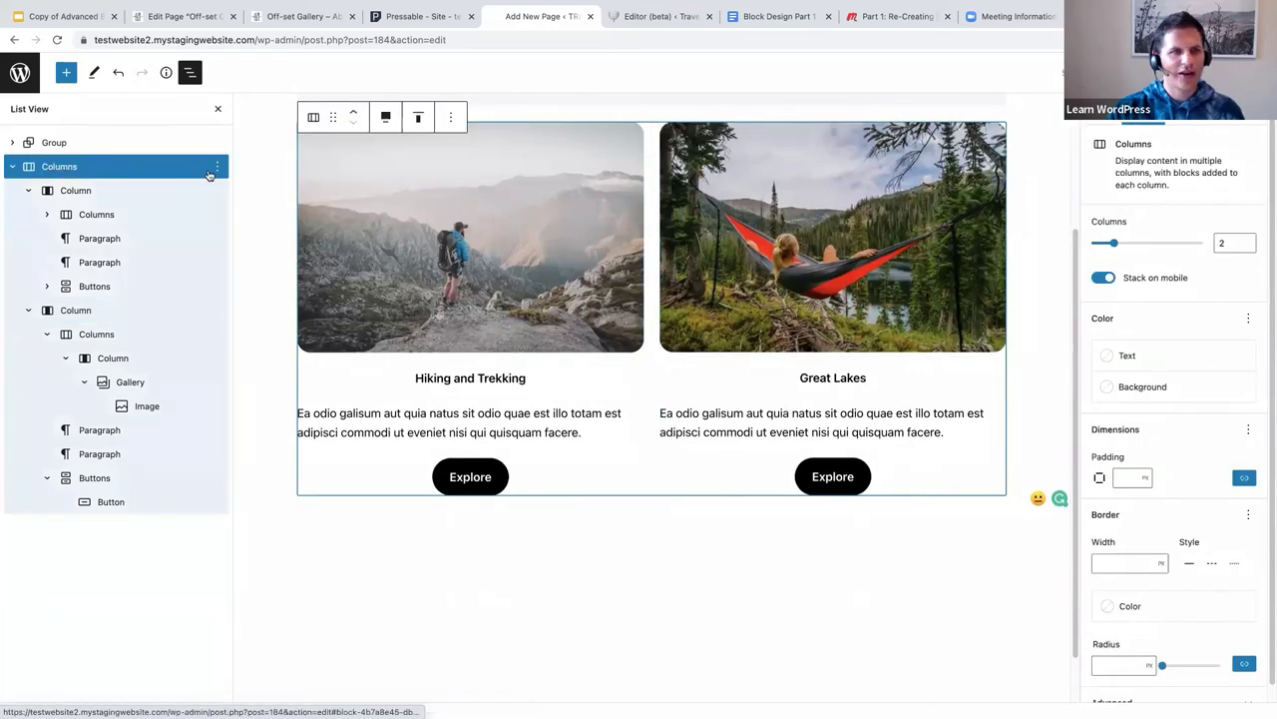
left_click(218, 167)
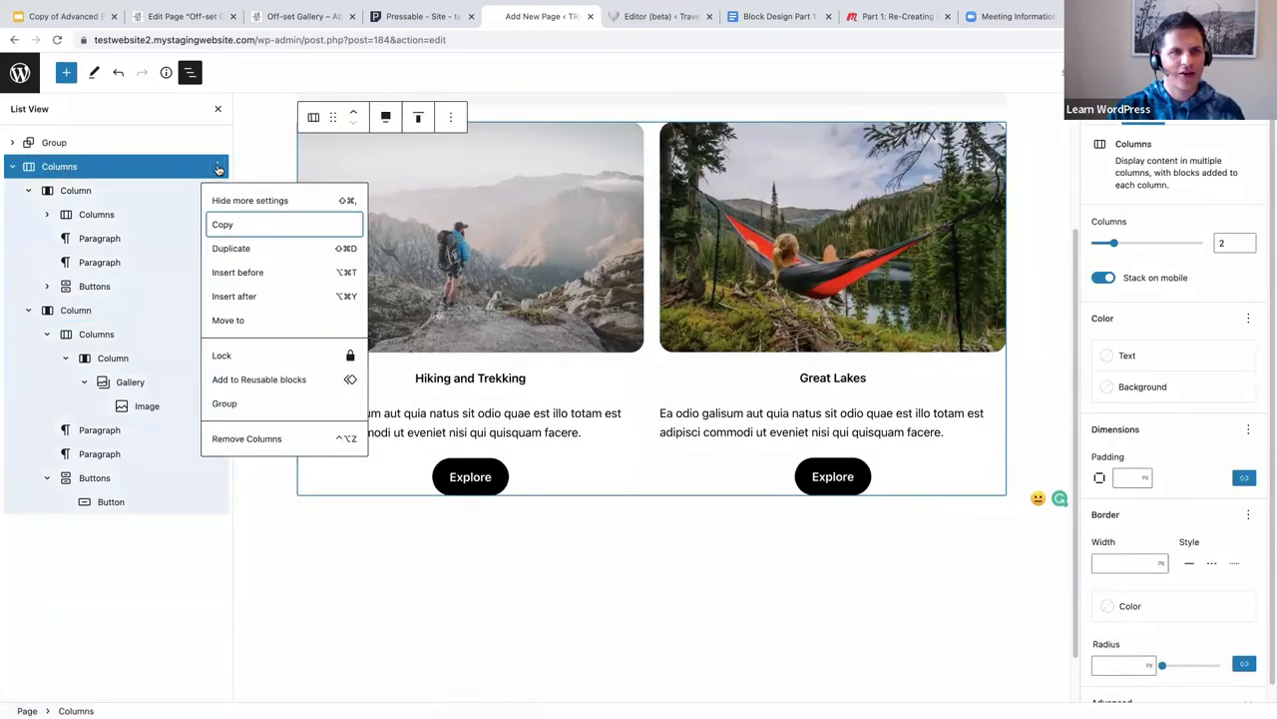
left_click(235, 297)
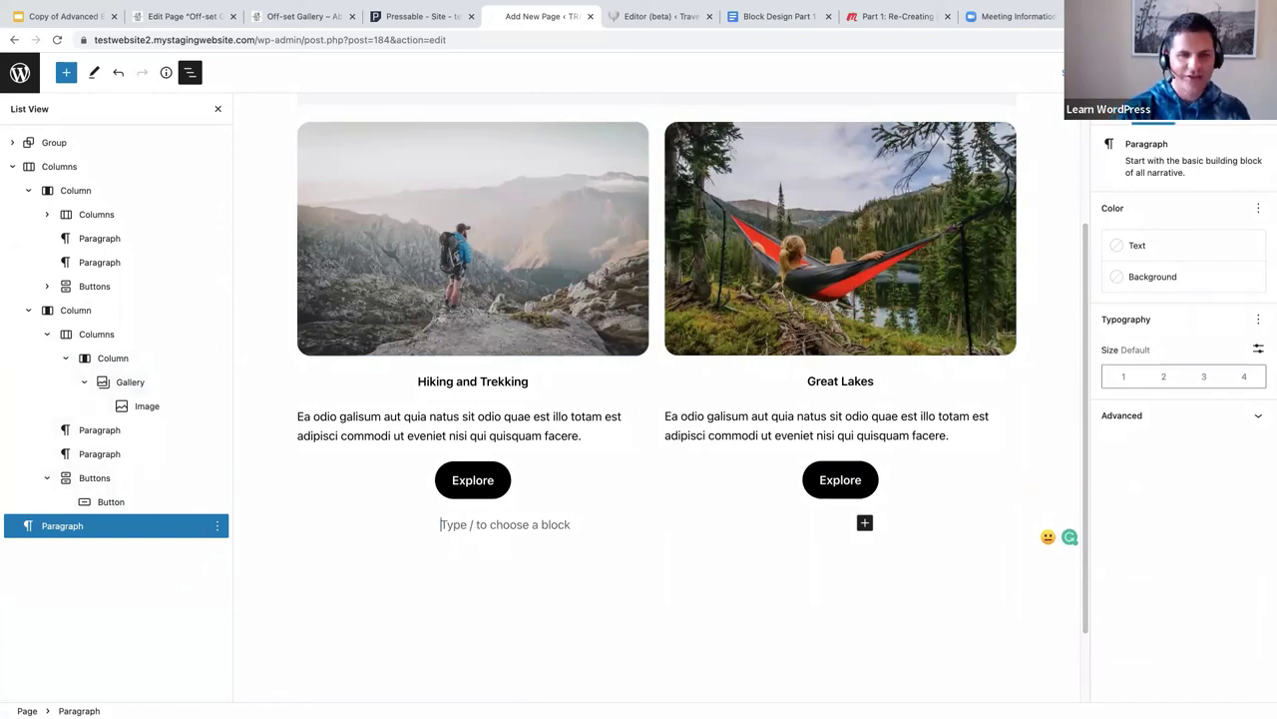
type("/")
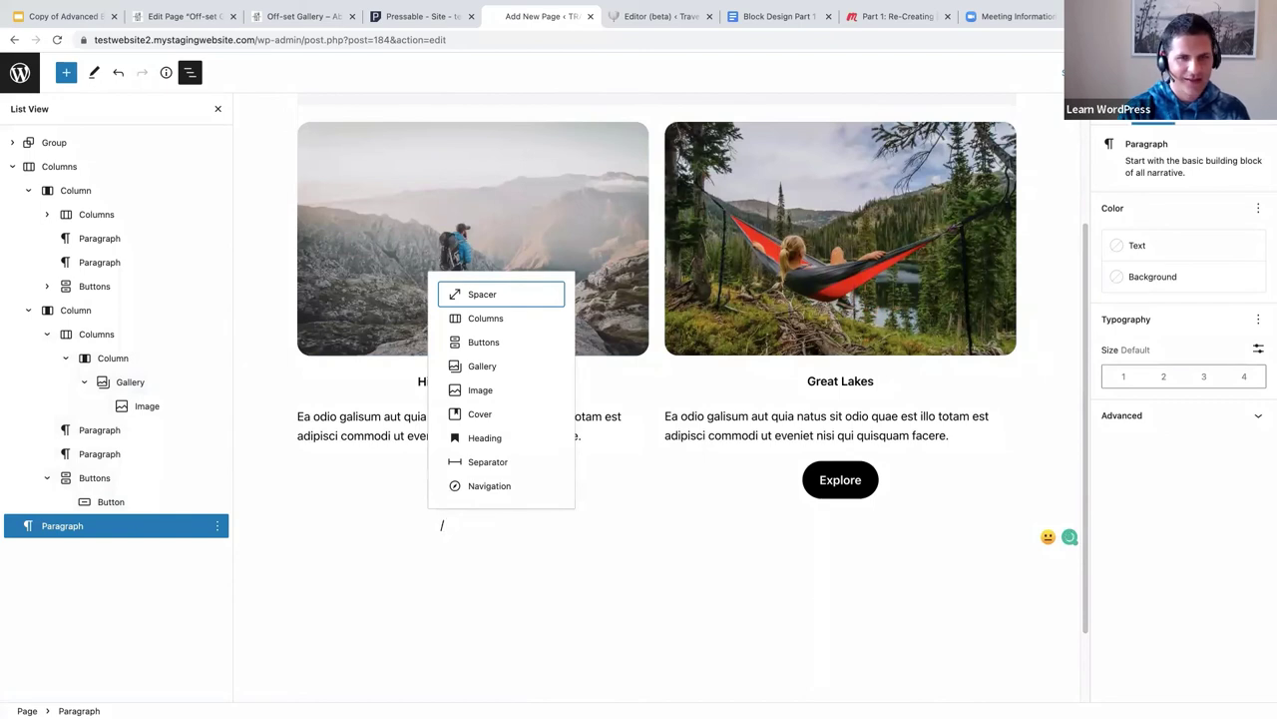
type("cover")
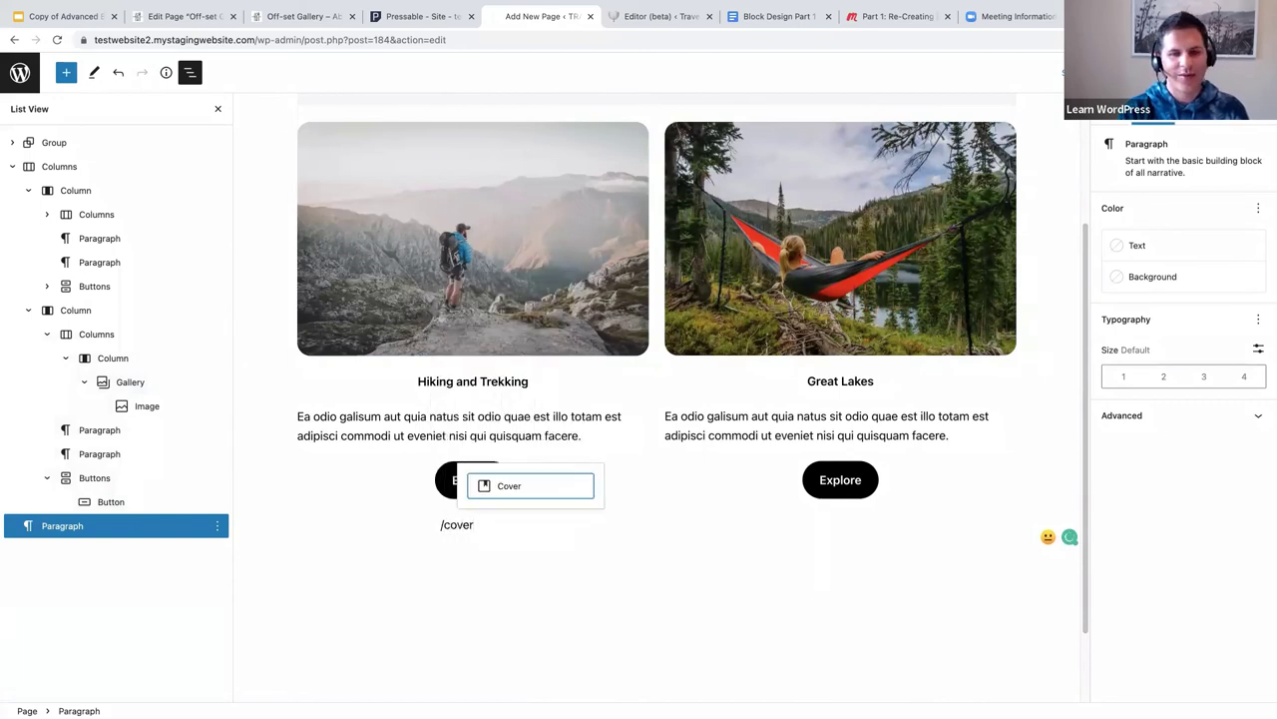
left_click(475, 495)
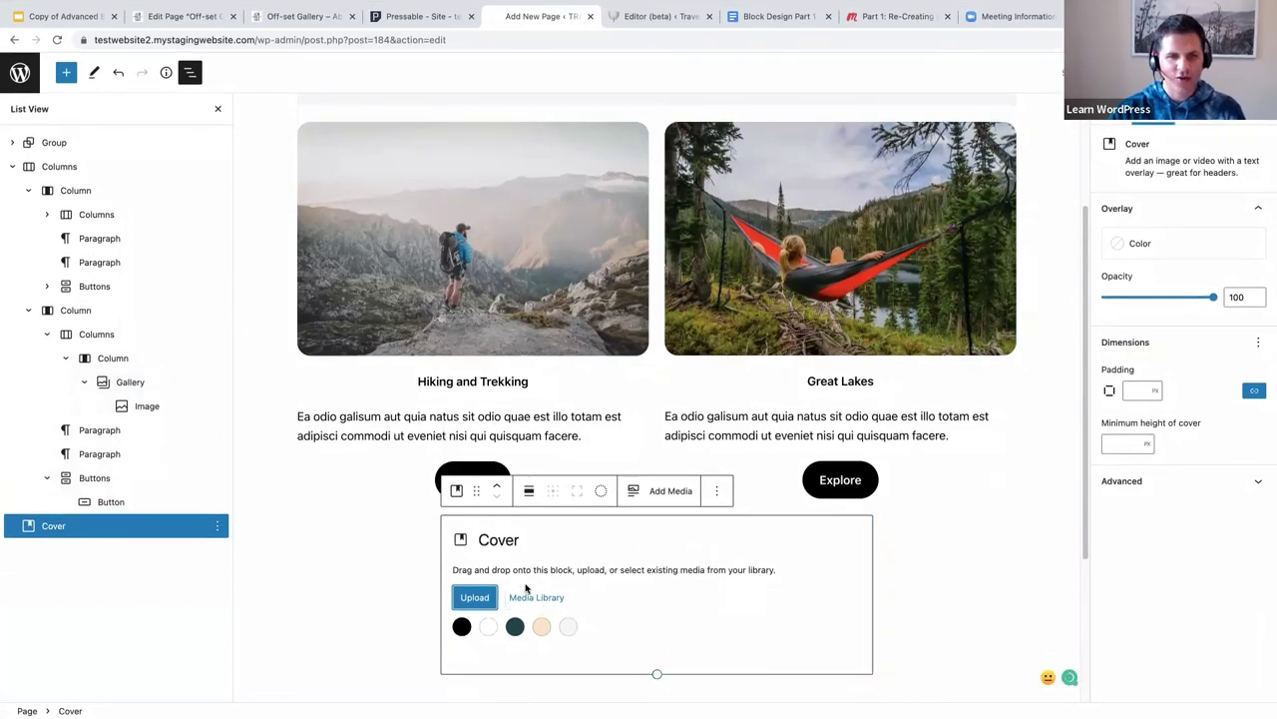
Fill the Cover block with the Media Library photo of the red-jacketed hiker standing on a rock against grey sky.
scroll(530, 582, "down", 2)
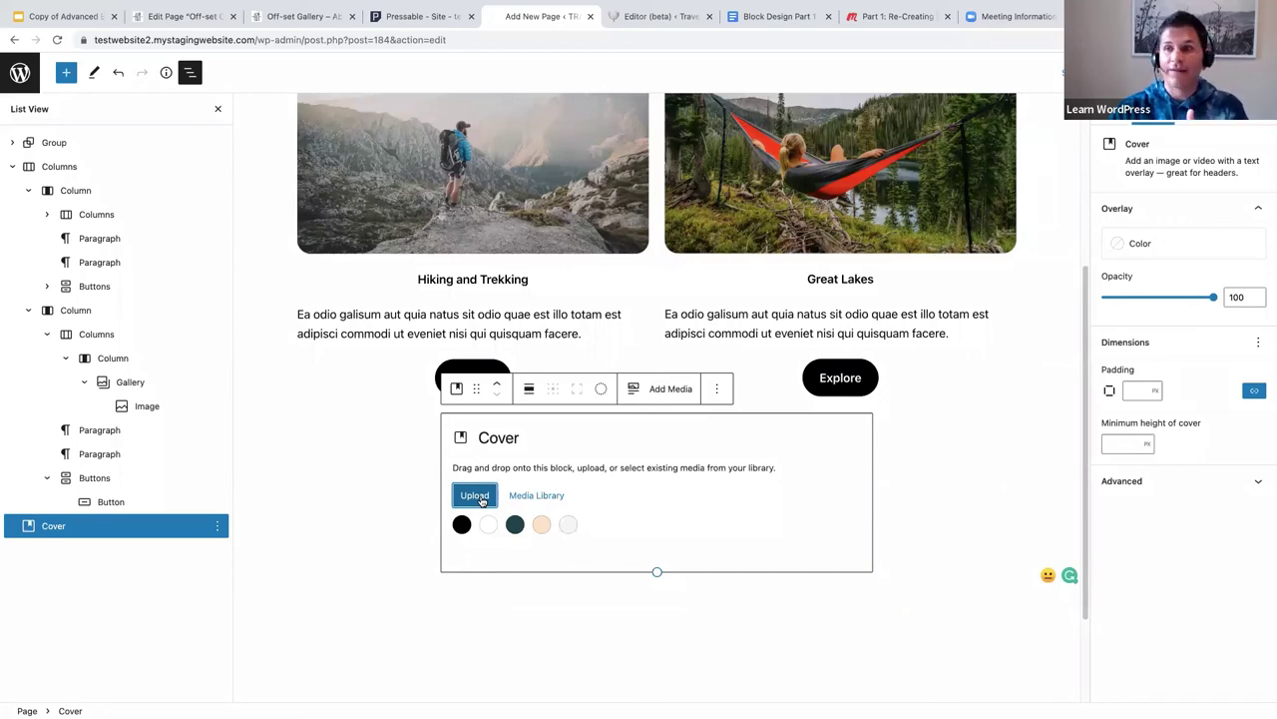
left_click(544, 497)
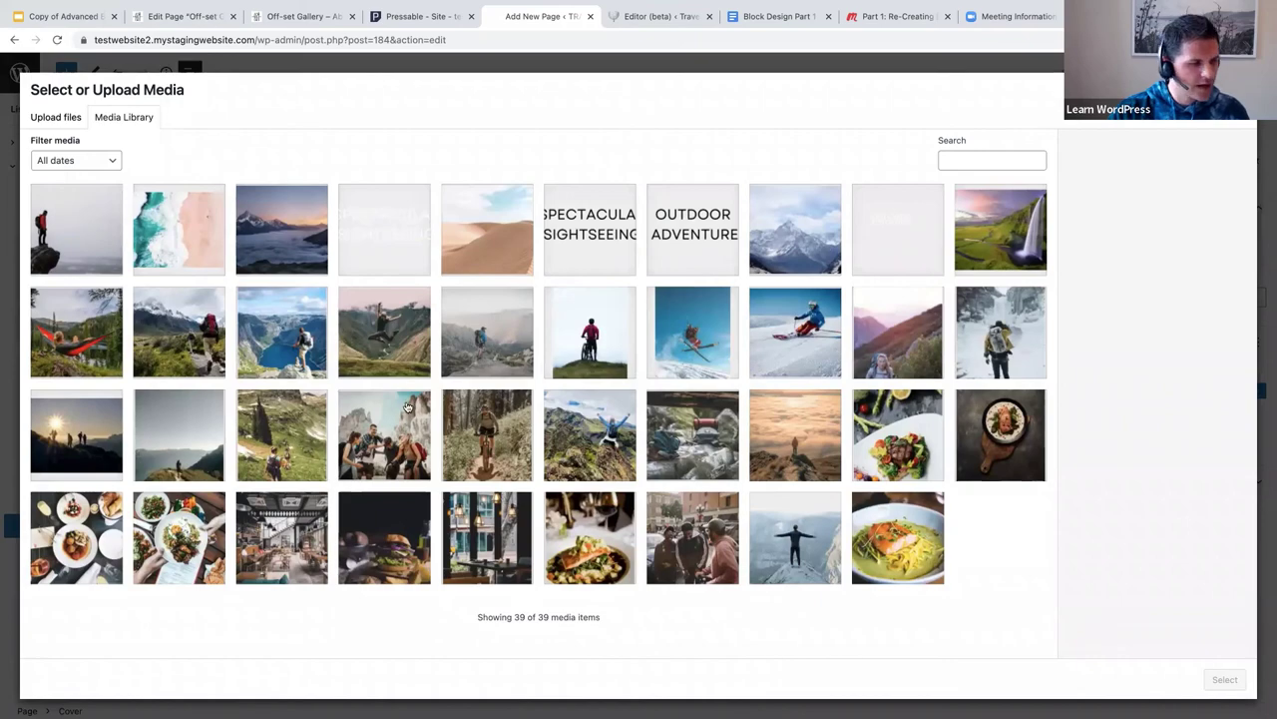
left_click(78, 247)
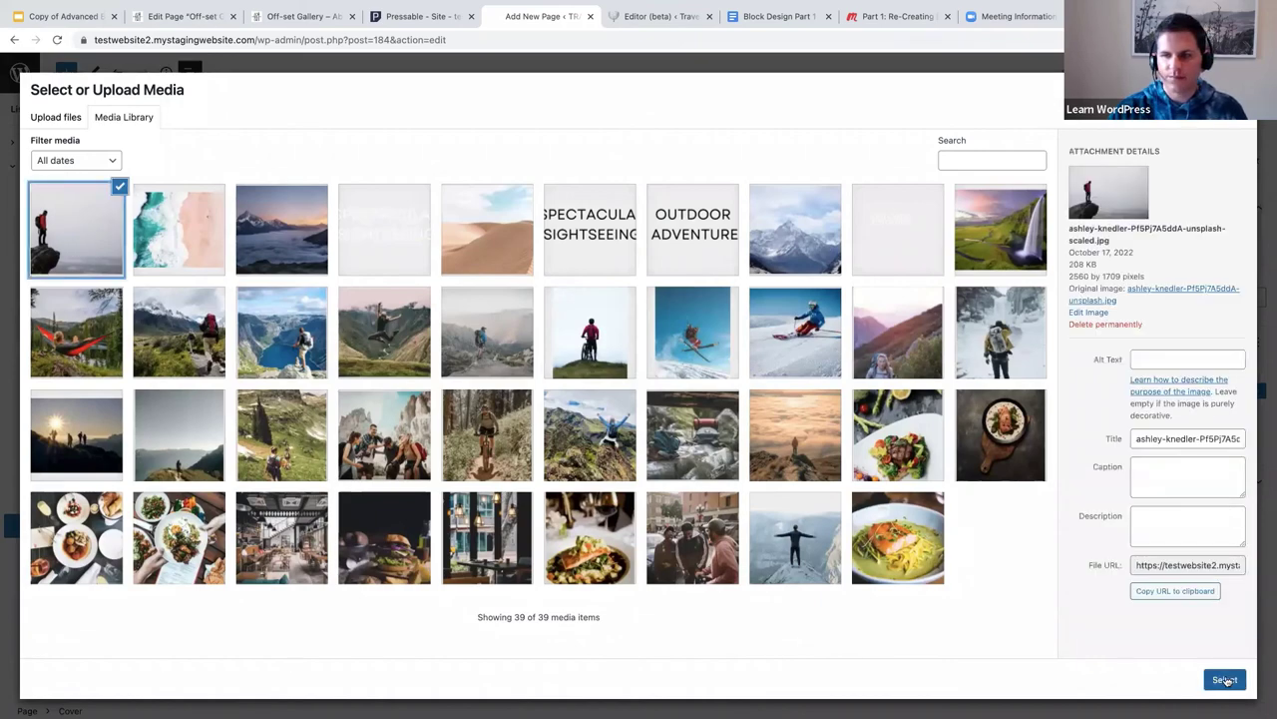
left_click(1226, 680)
Set the Cover block's alignment to Full width.
scroll(618, 399, "down", 2)
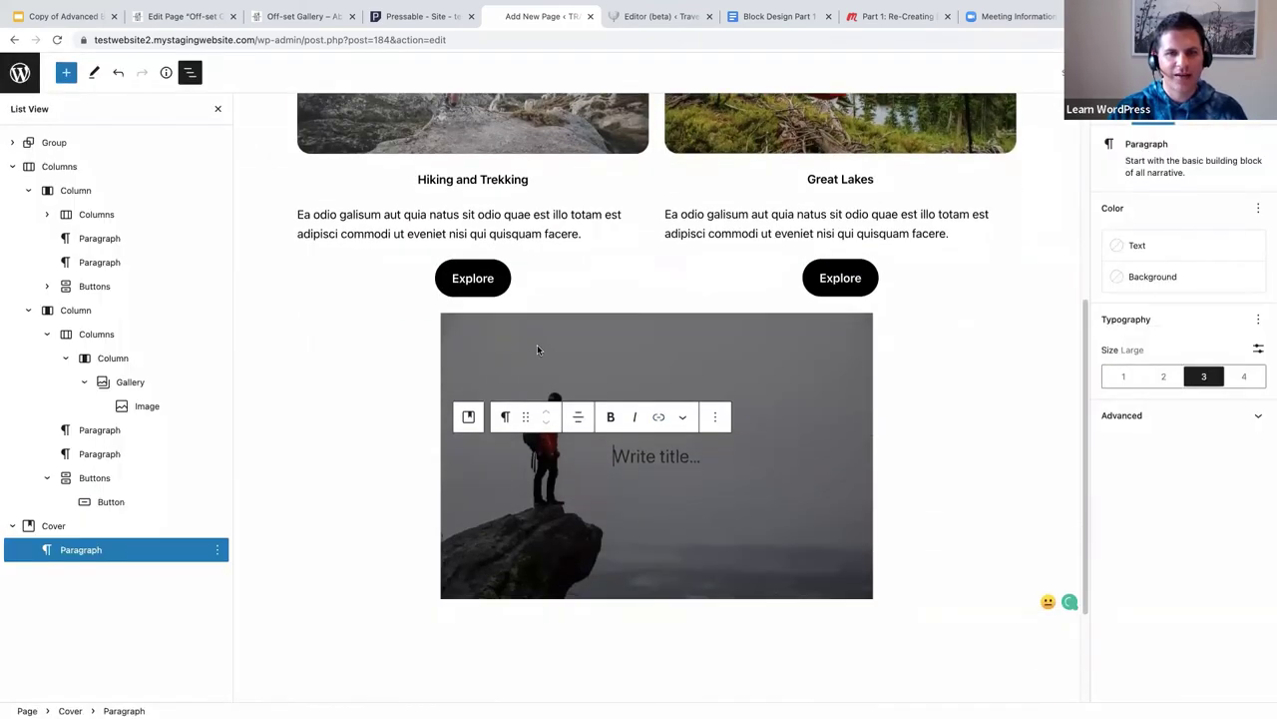
left_click(471, 340)
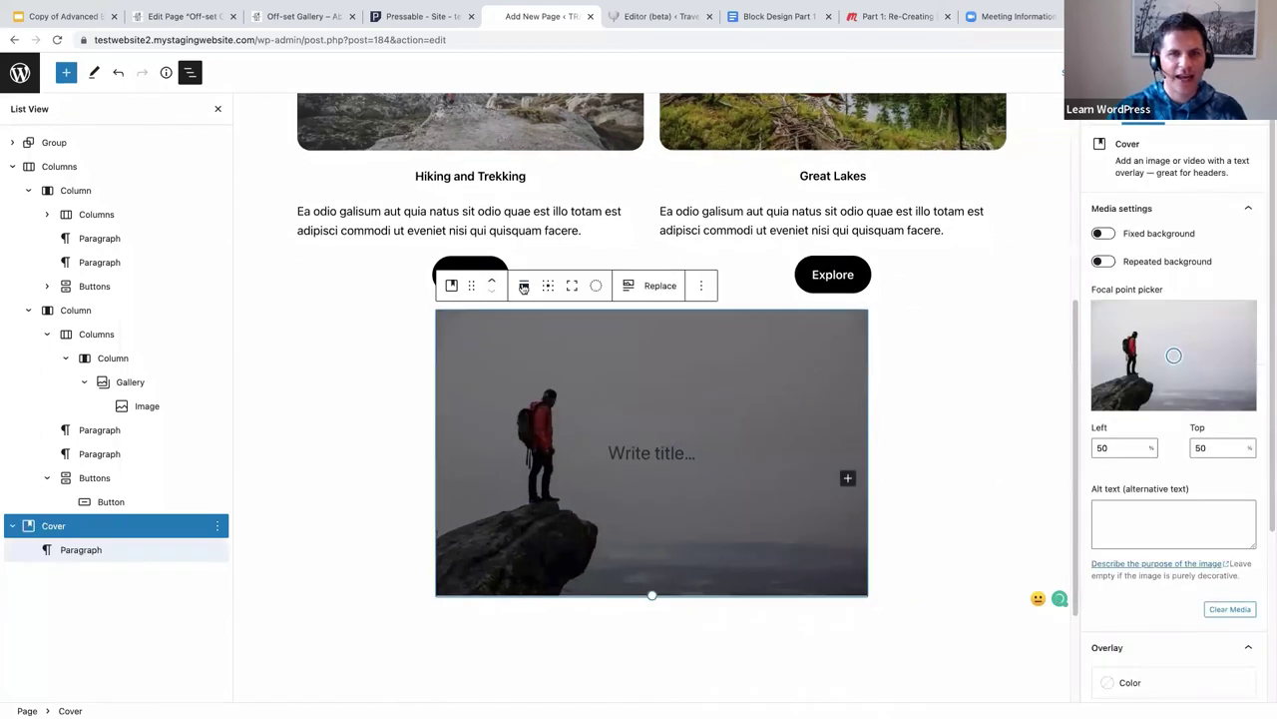
left_click(524, 285)
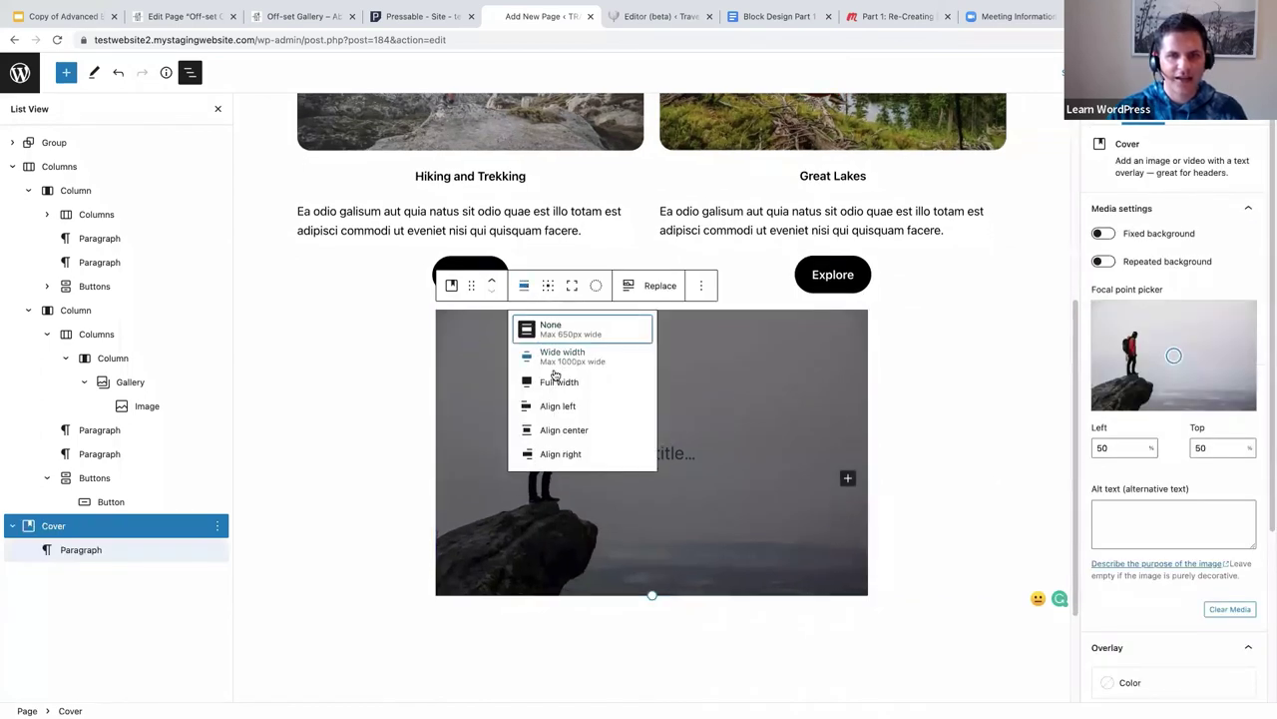
left_click(555, 382)
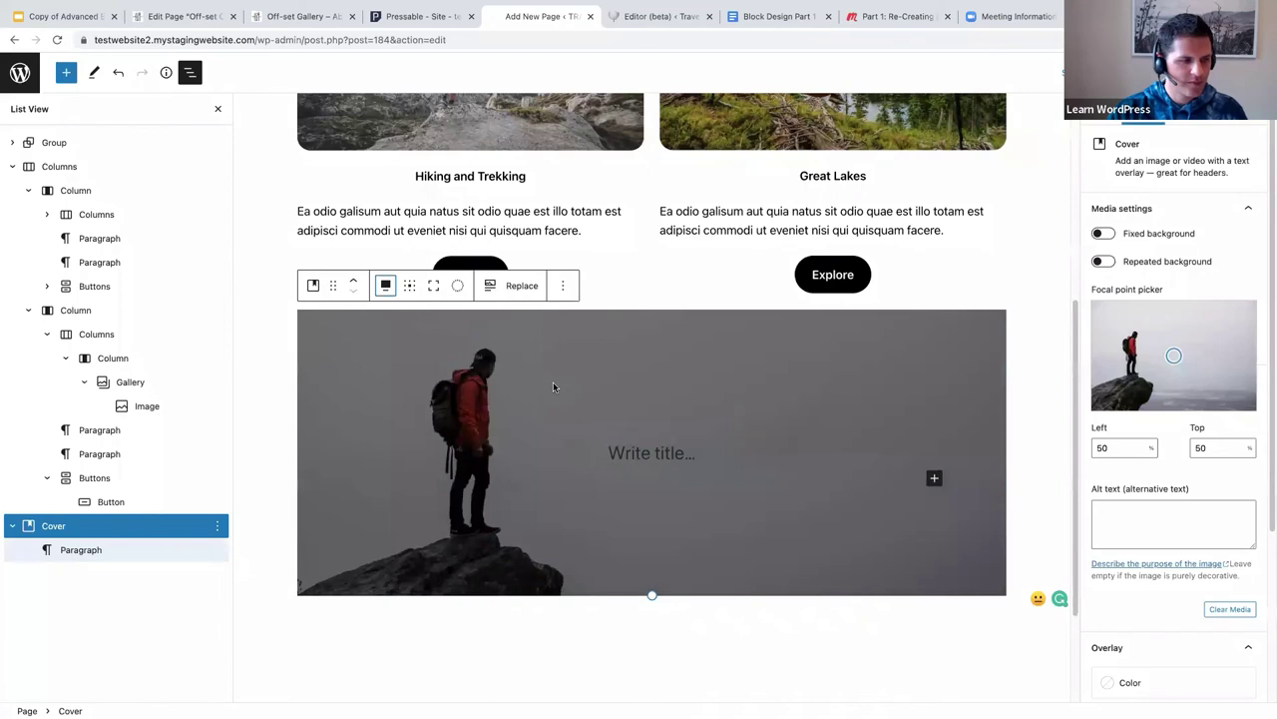
Lower the Cover block's overlay opacity to 0.
scroll(893, 457, "down", 2)
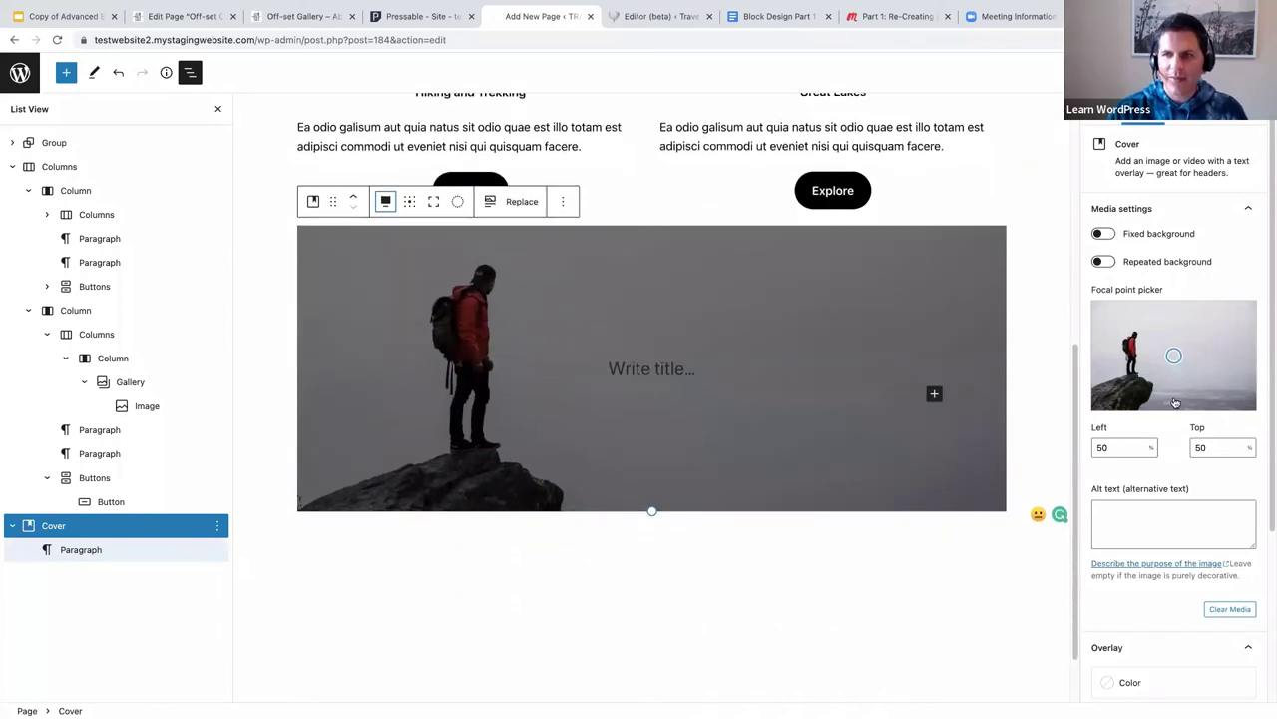
scroll(1185, 504, "down", 2)
scroll(1186, 504, "down", 2)
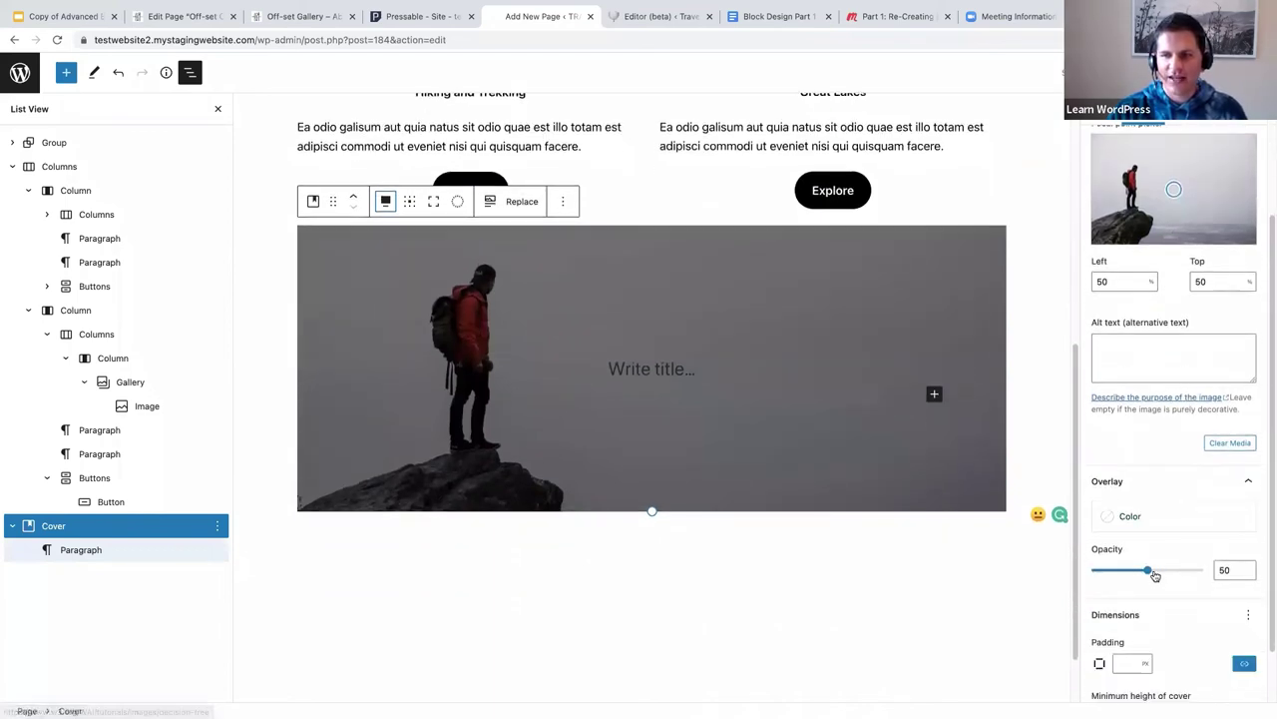
left_click_drag(1148, 570, 1072, 579)
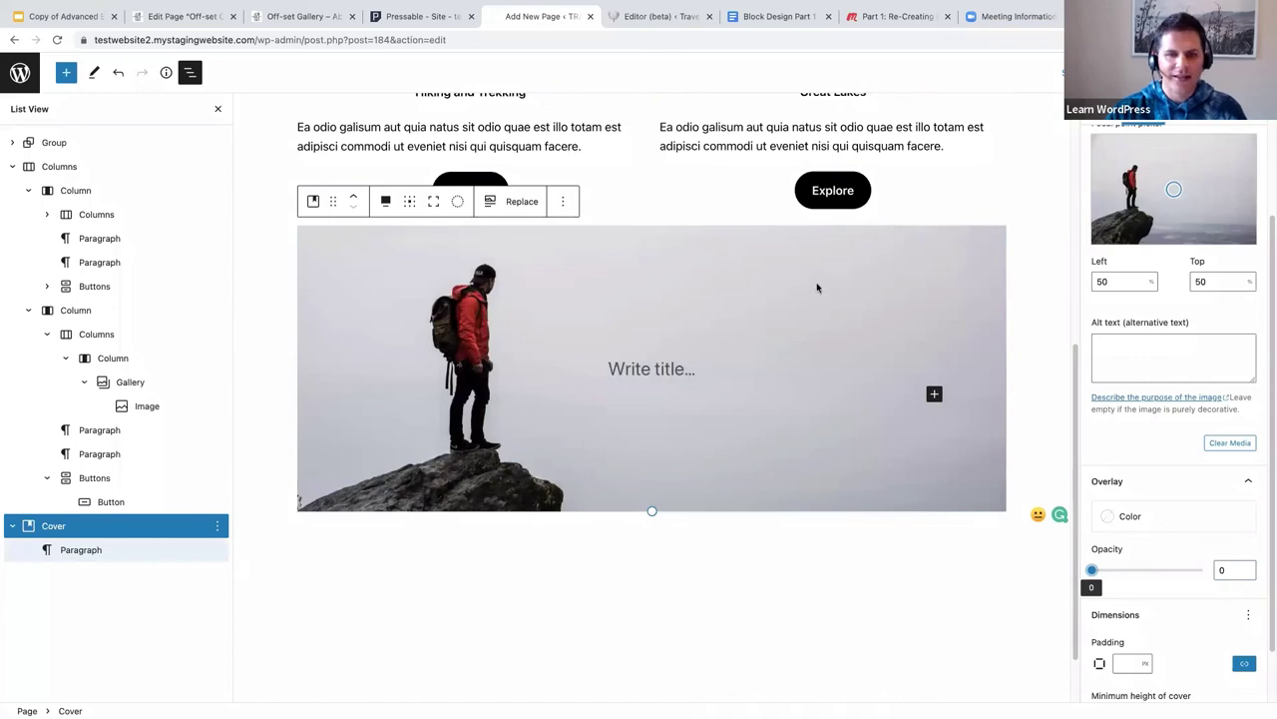
Replace the cover's title placeholder with a Columns block in the 50 / 50 variation.
left_click(628, 373)
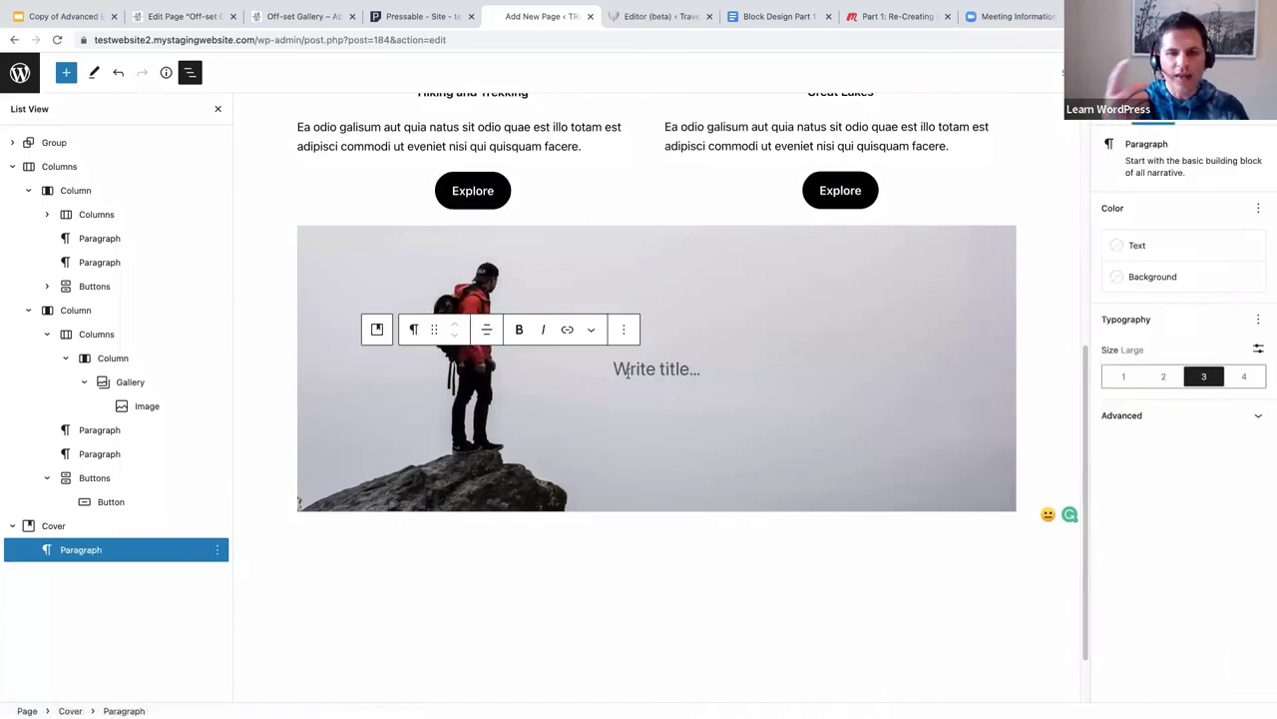
type("/")
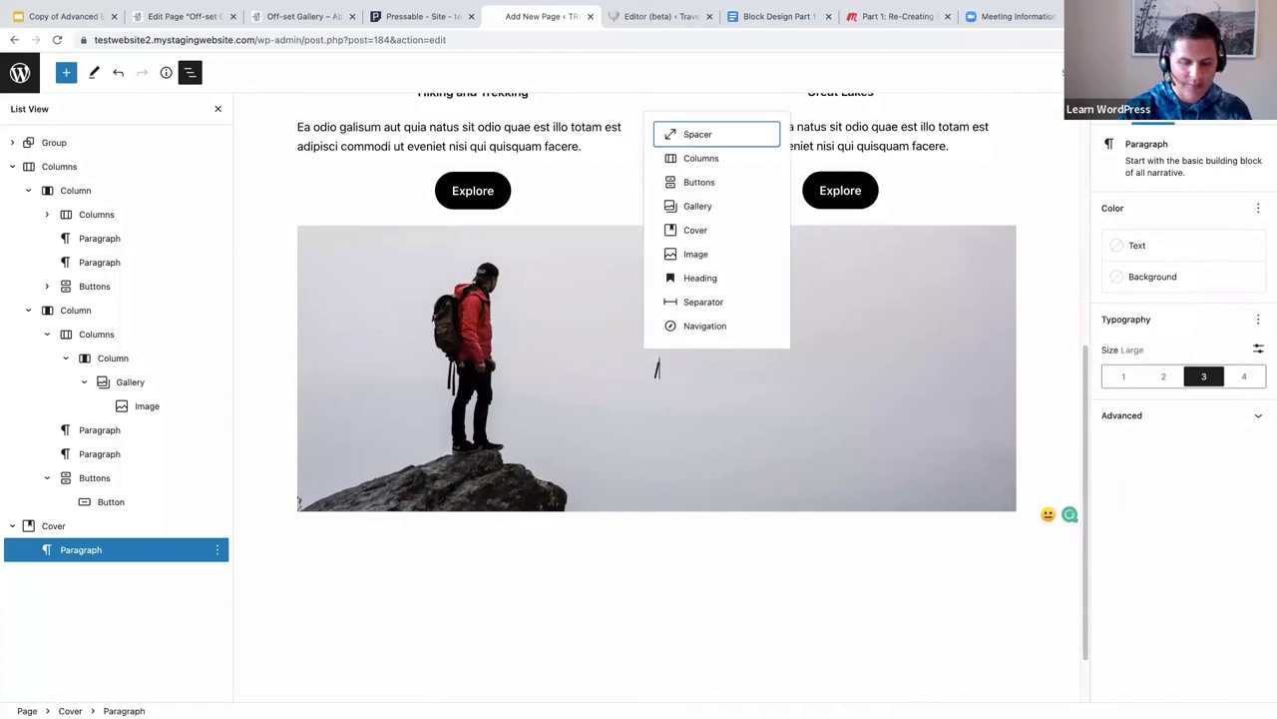
type("colu")
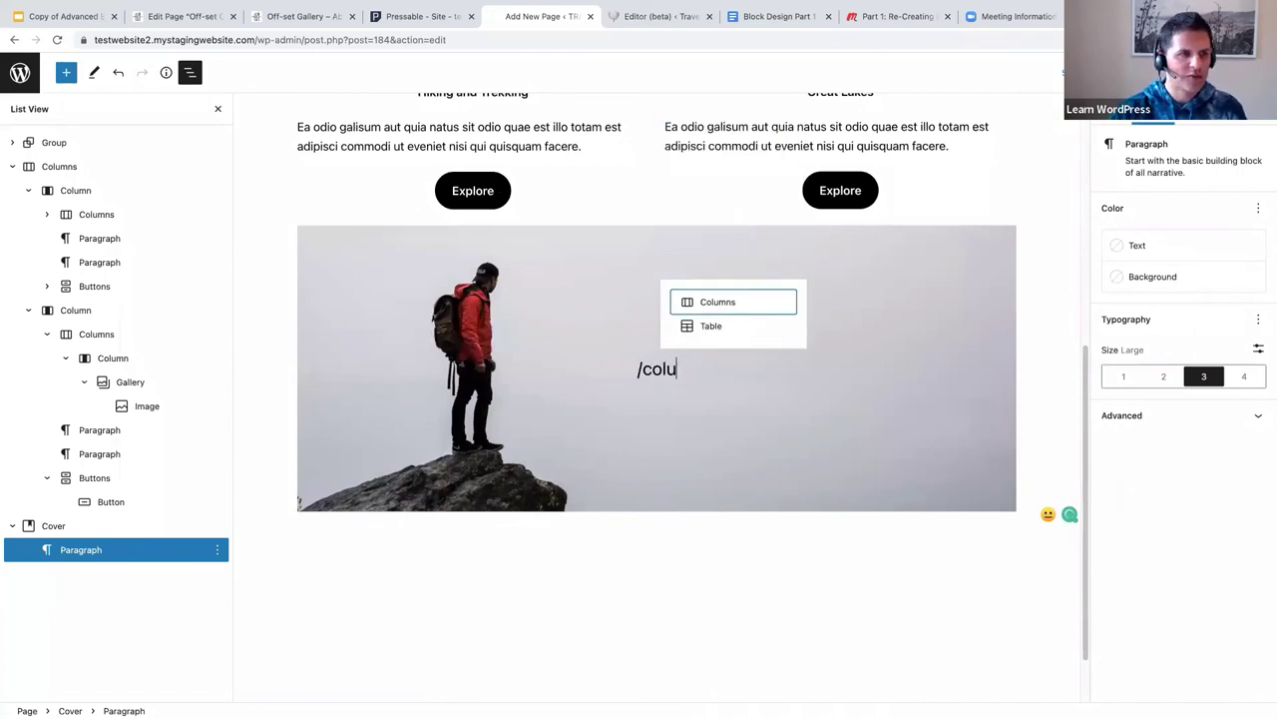
left_click(744, 303)
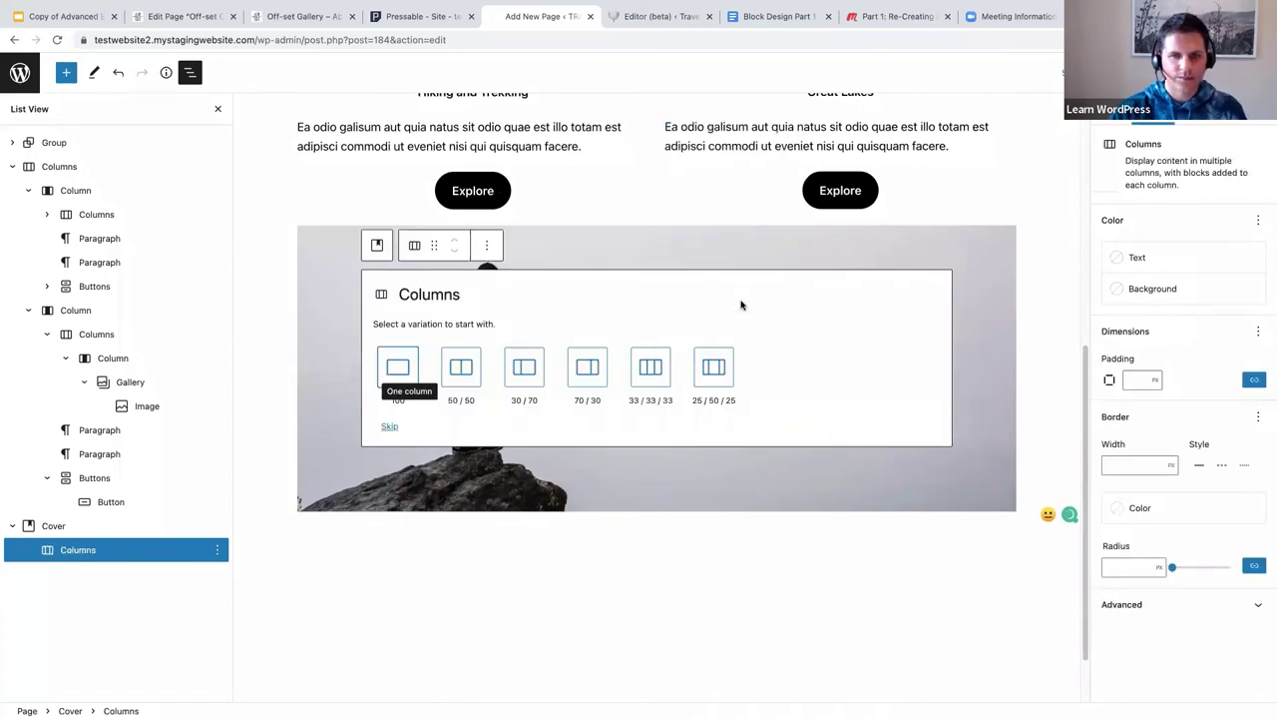
left_click(460, 367)
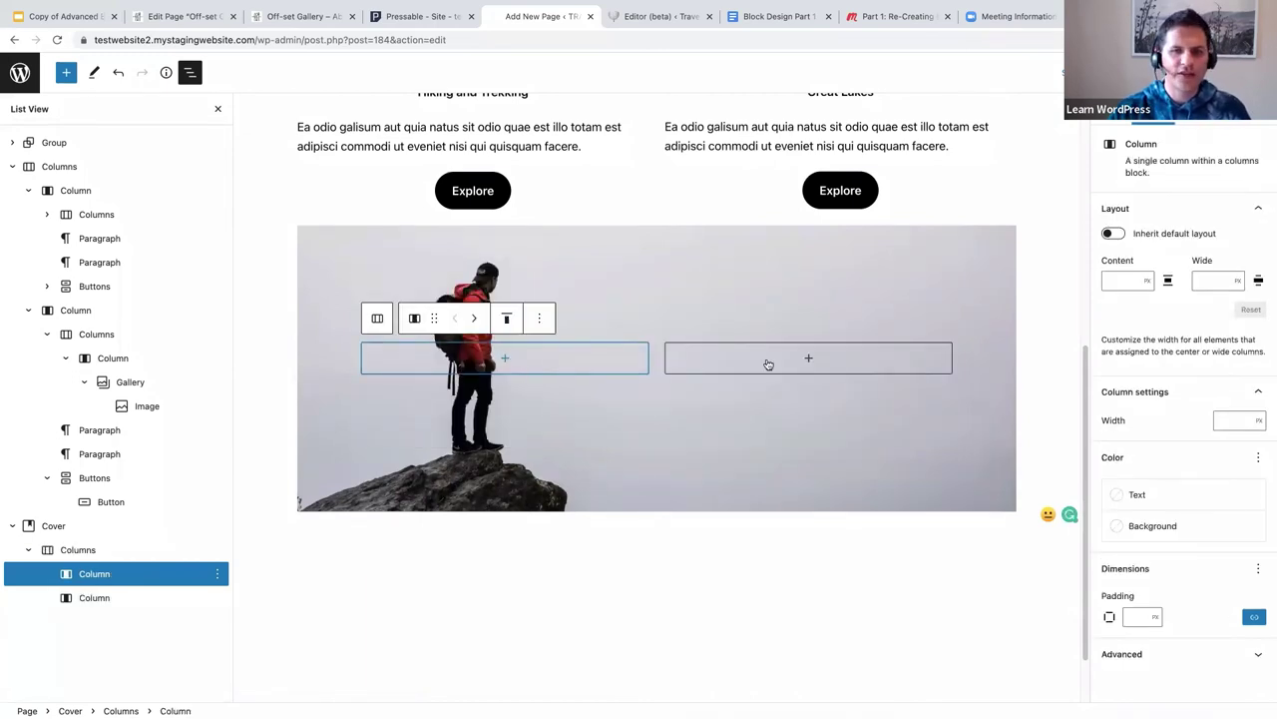
Add a paragraph in the cover's second column and fill it with the "Where to next?" heading and text copied from the Block Design Part 1 Text document.
left_click(828, 367)
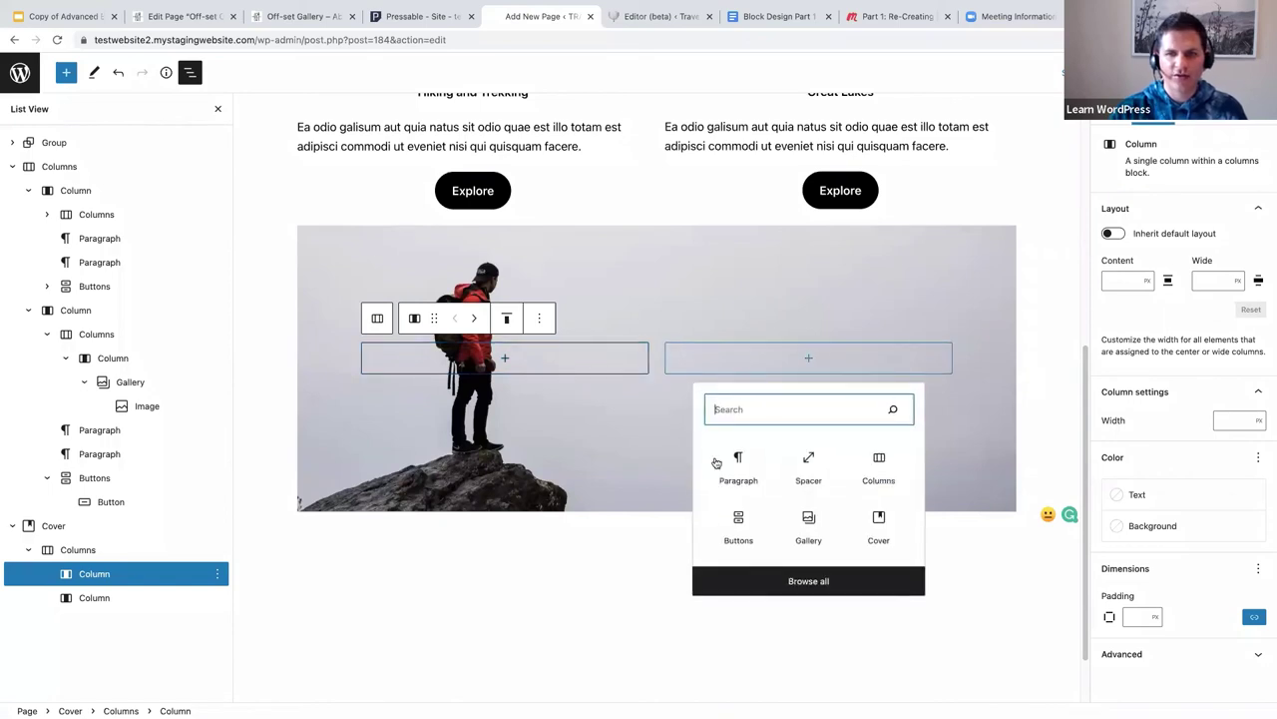
left_click(740, 464)
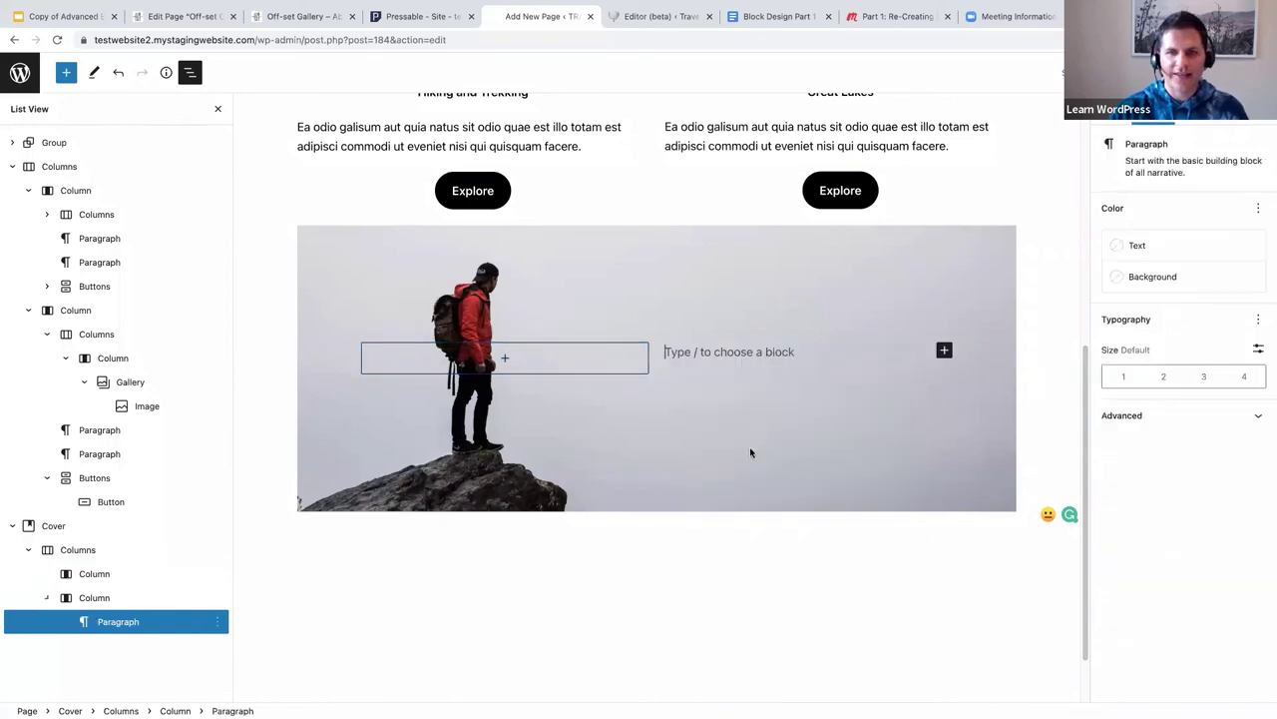
left_click(782, 16)
scroll(499, 432, "down", 3)
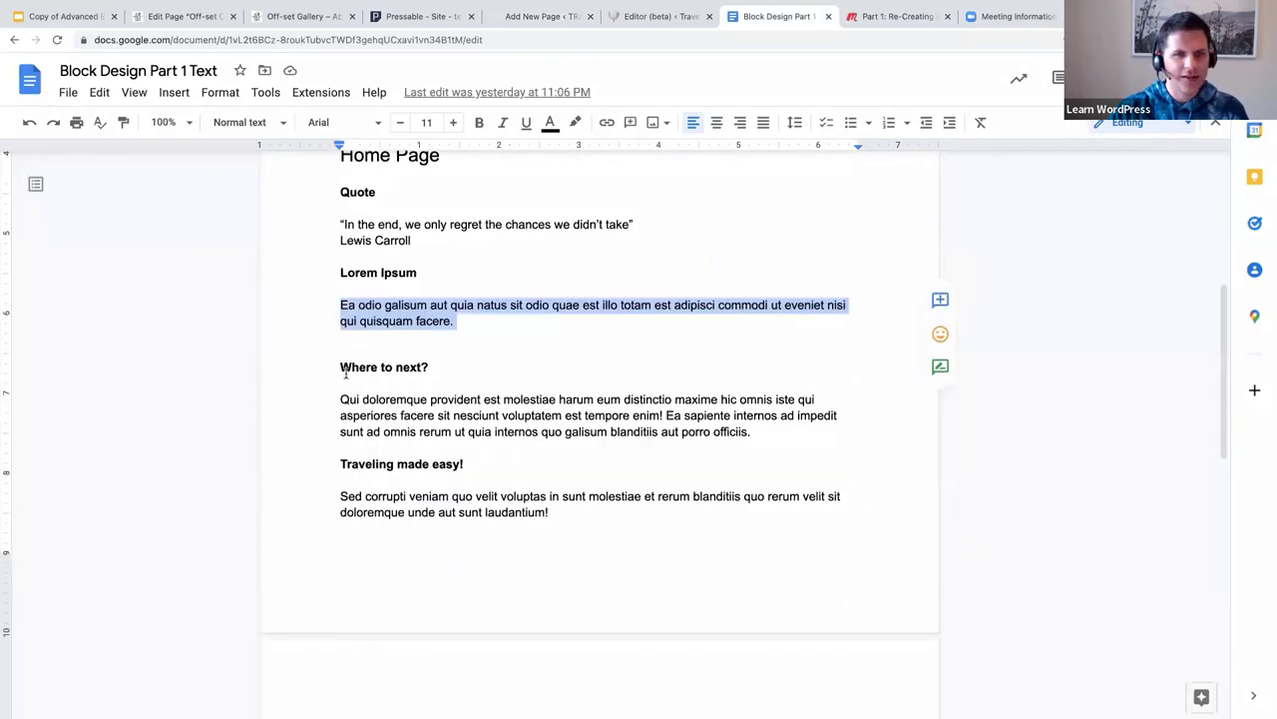
left_click_drag(340, 368, 756, 434)
key("ctrl+c")
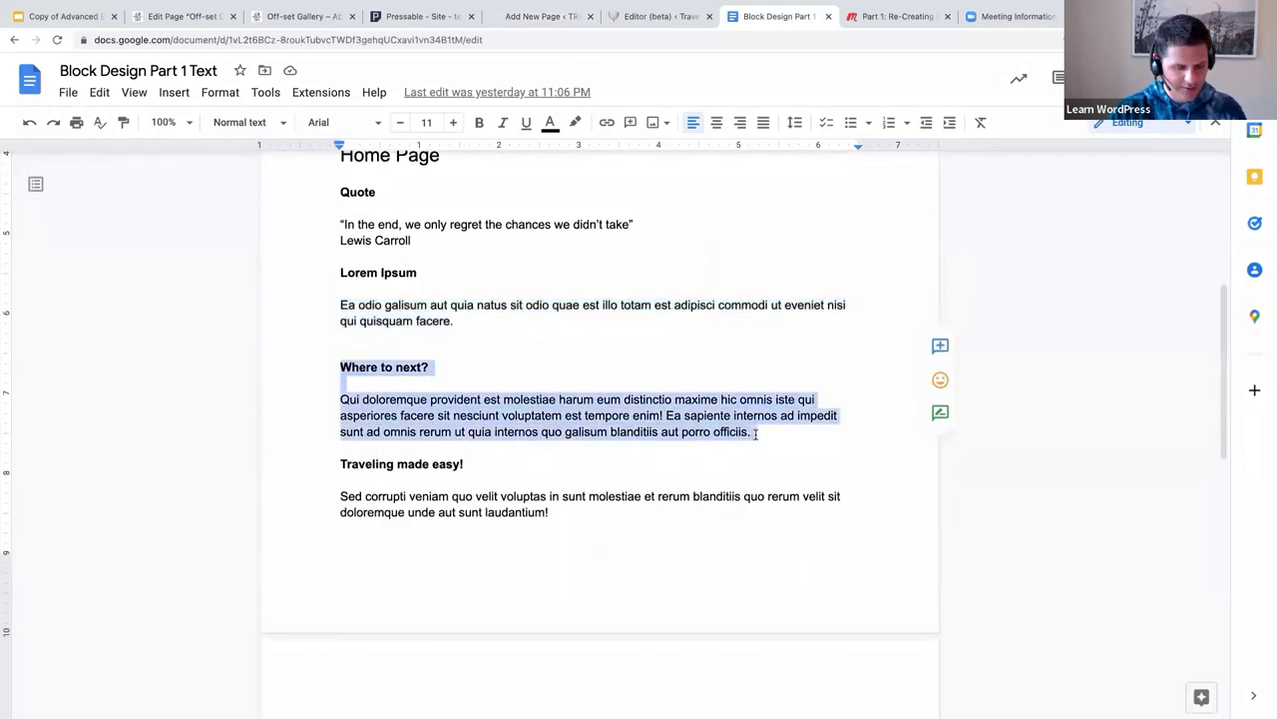
left_click(542, 16)
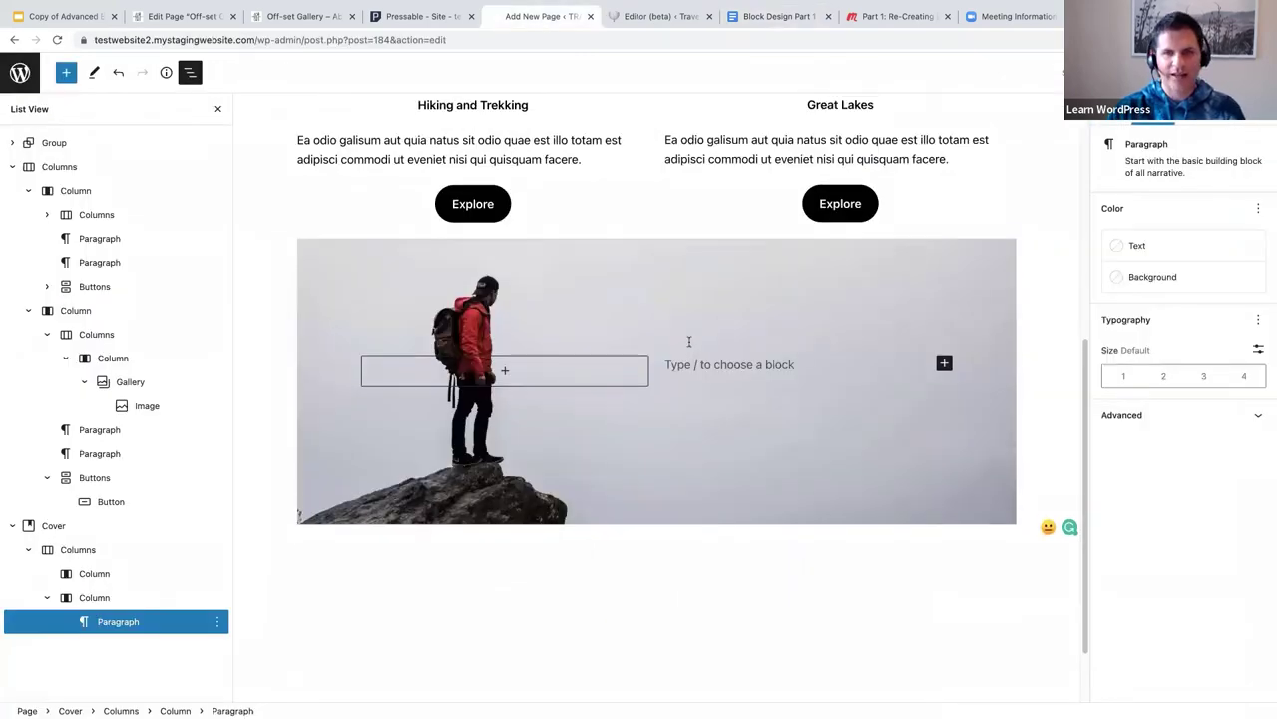
key("ctrl+v")
Set the "Where to next?" heading's font size to 4 (Extra Large).
left_click(750, 257)
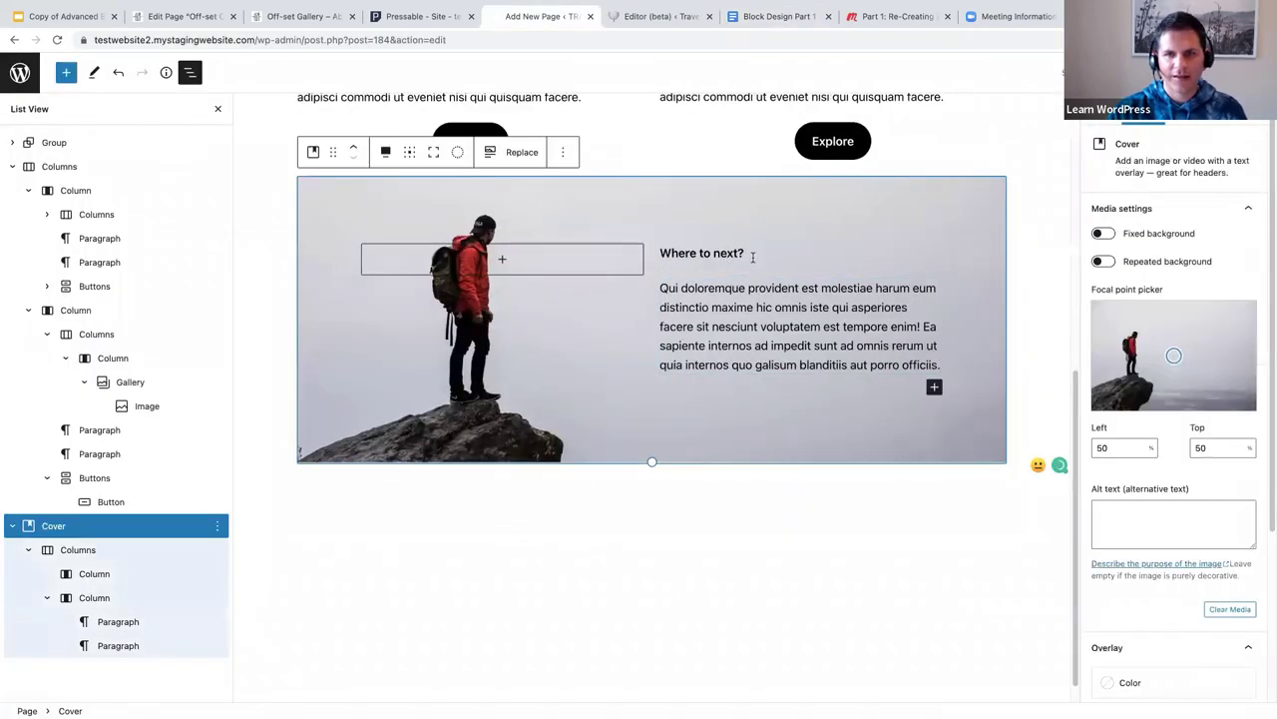
left_click(749, 257)
left_click_drag(749, 257, 665, 254)
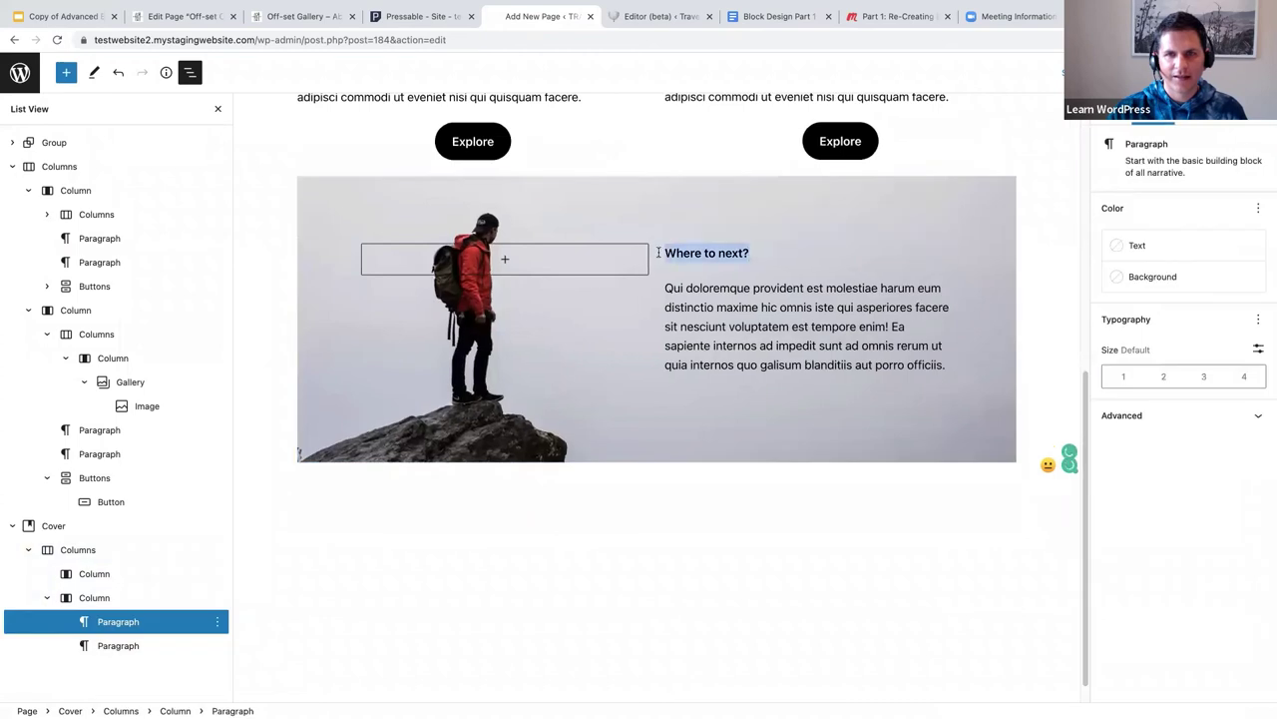
left_click(1205, 376)
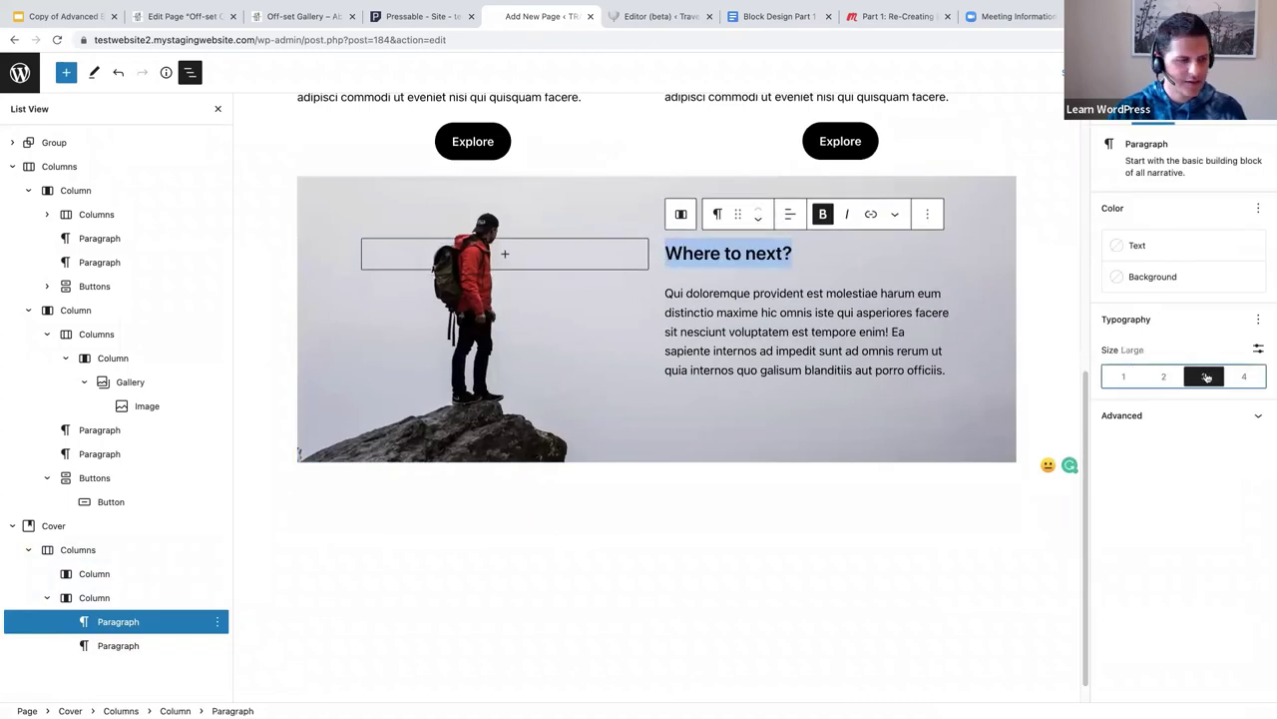
left_click(1244, 376)
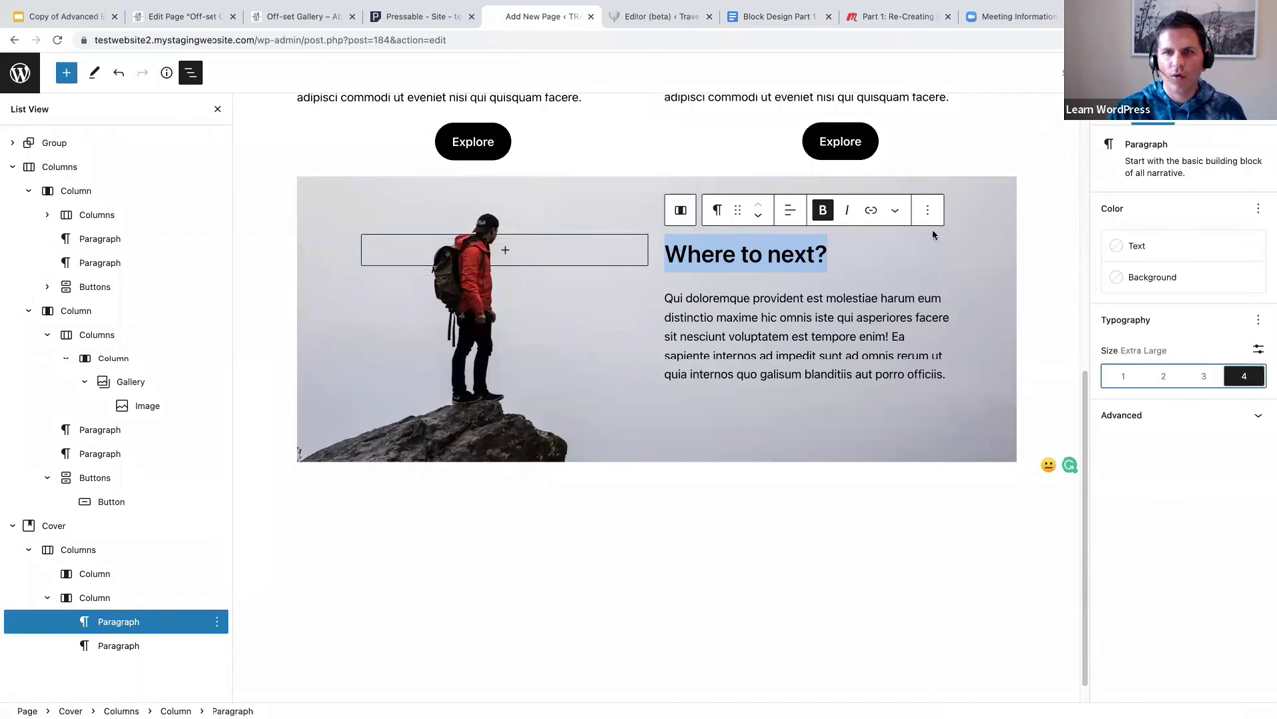
left_click(854, 264)
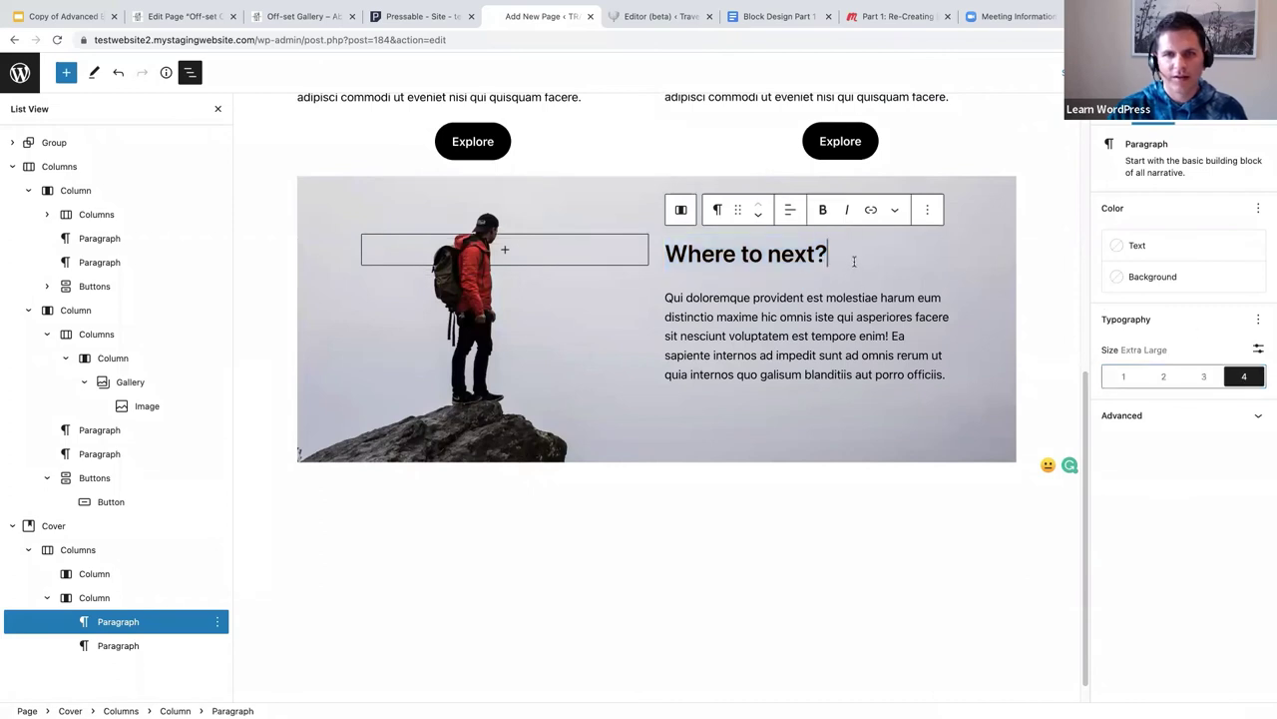
Turn on the fixed background for the Cover block and check the image's scrolling effect with the List View closed.
left_click(326, 195)
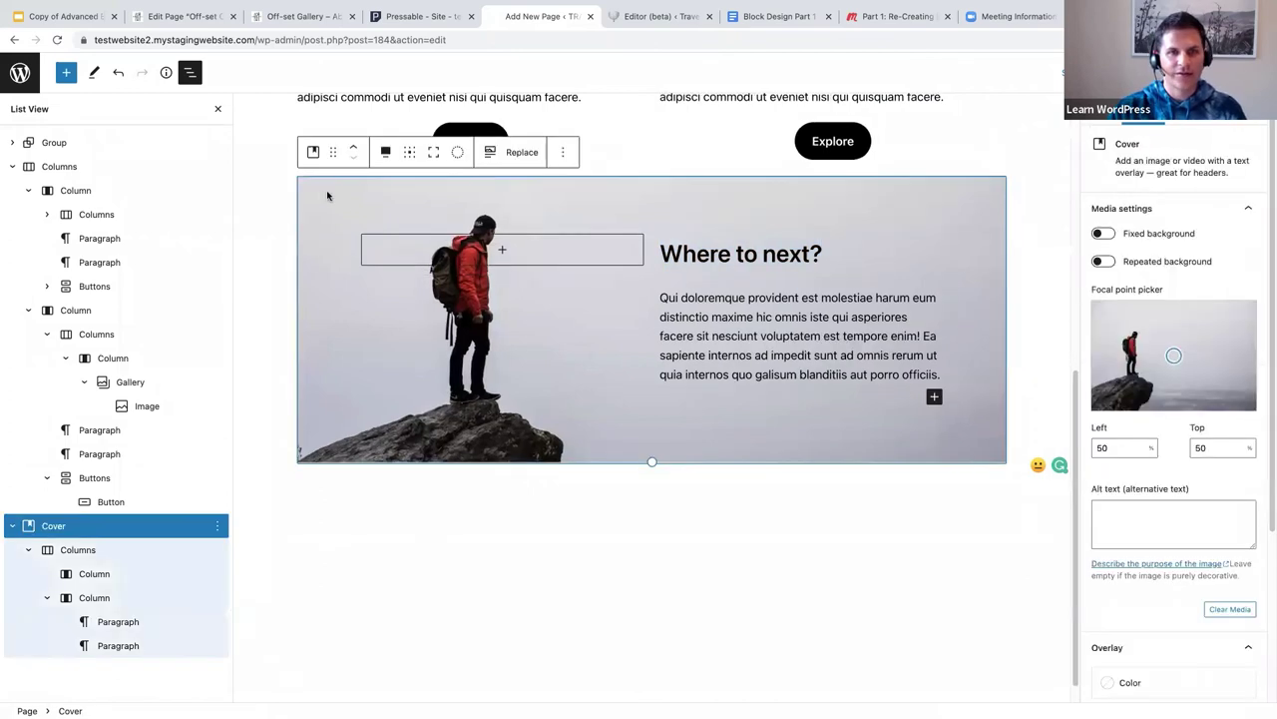
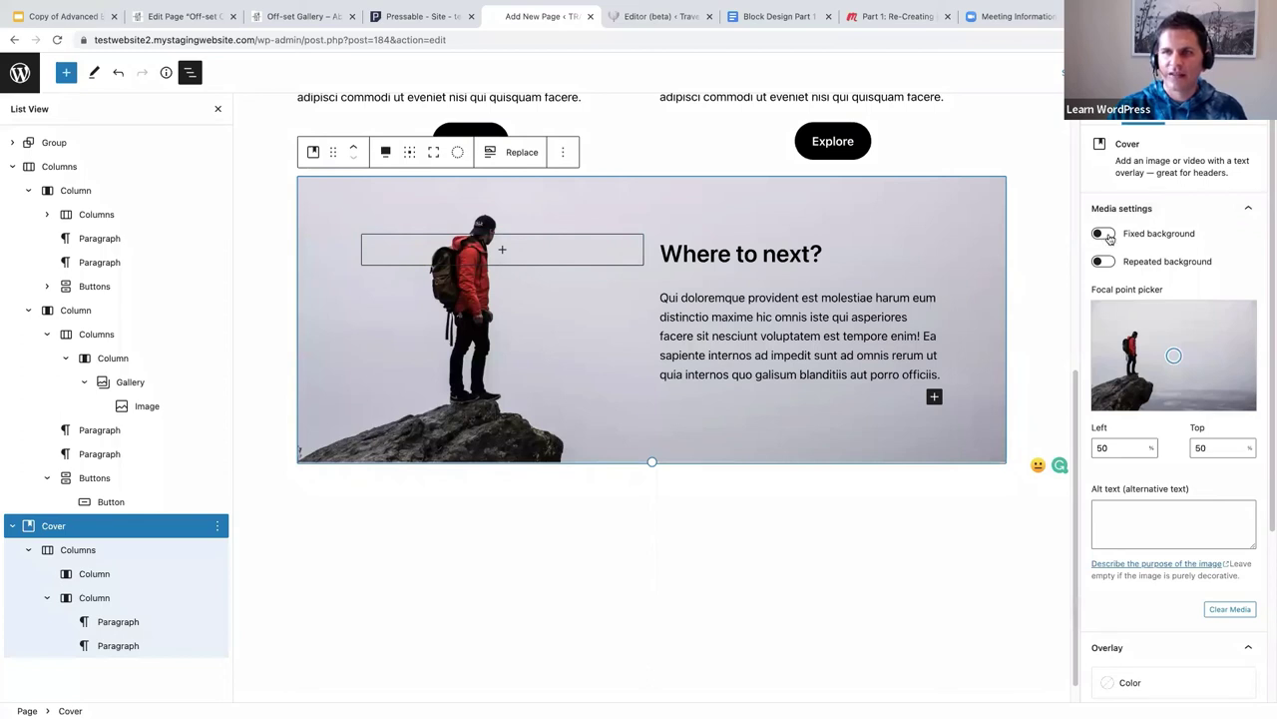
left_click(1102, 236)
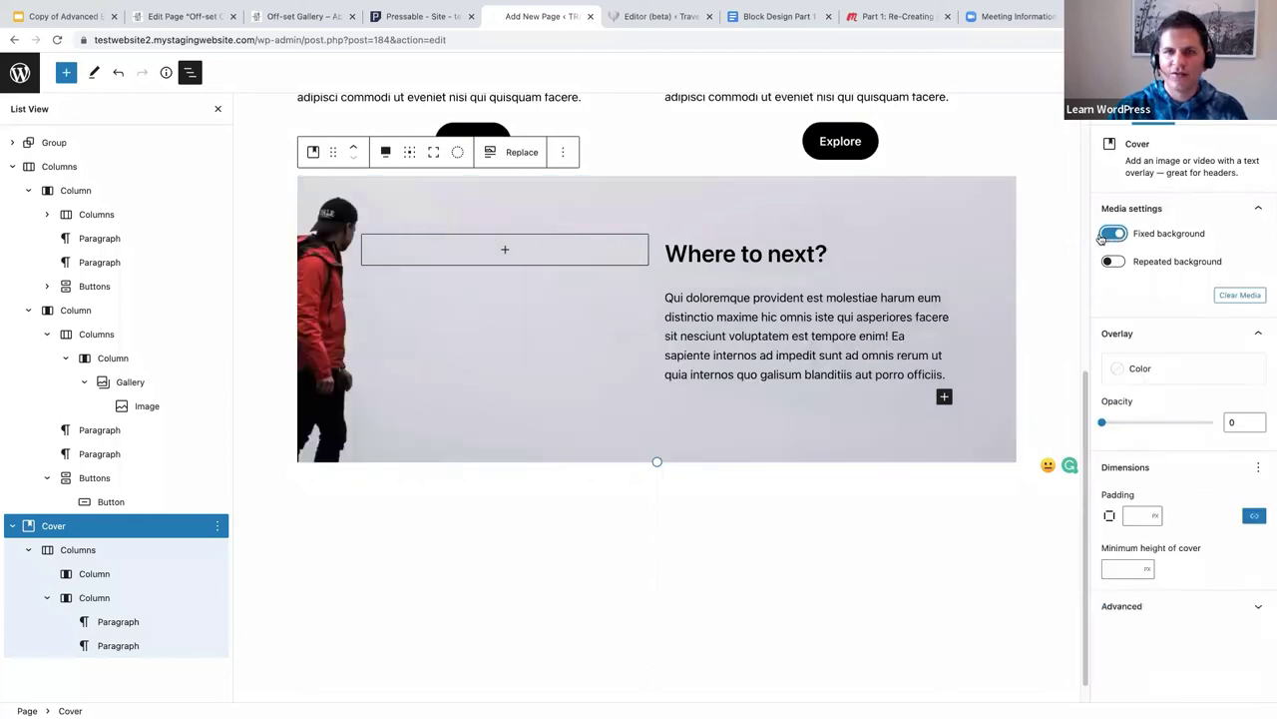
left_click(220, 110)
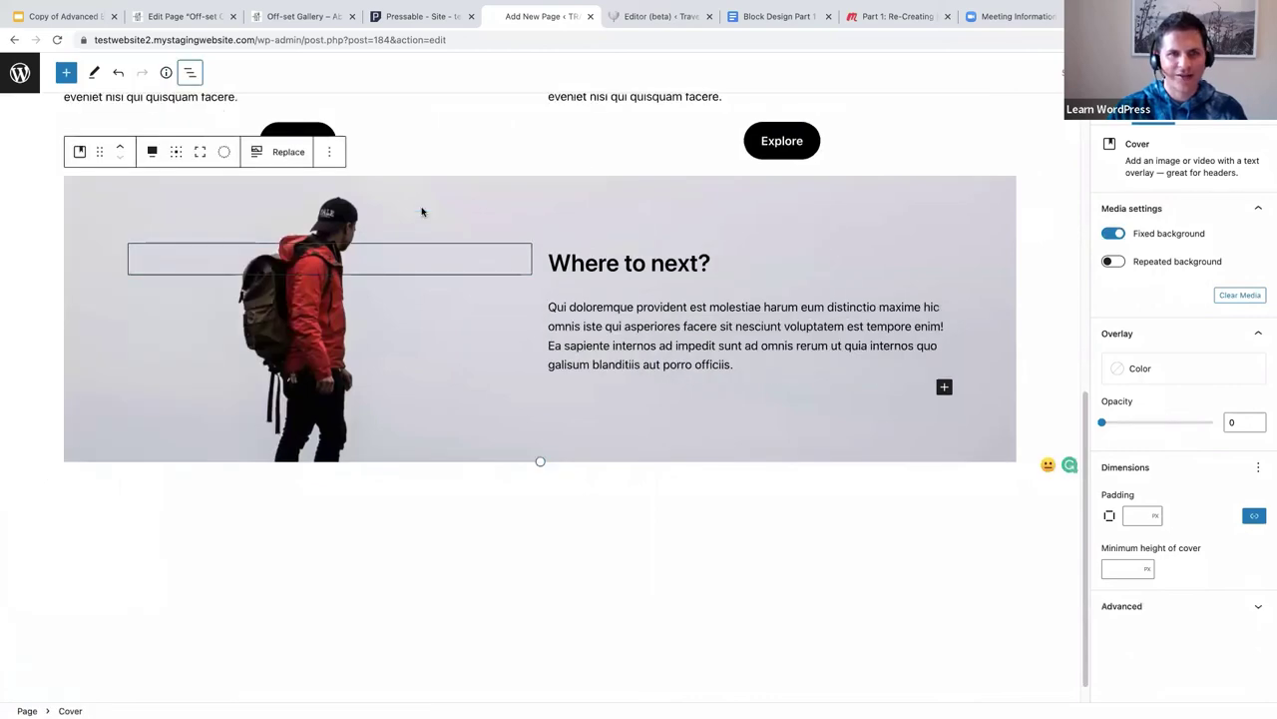
scroll(427, 205, "up", 2)
scroll(429, 316, "up", 1)
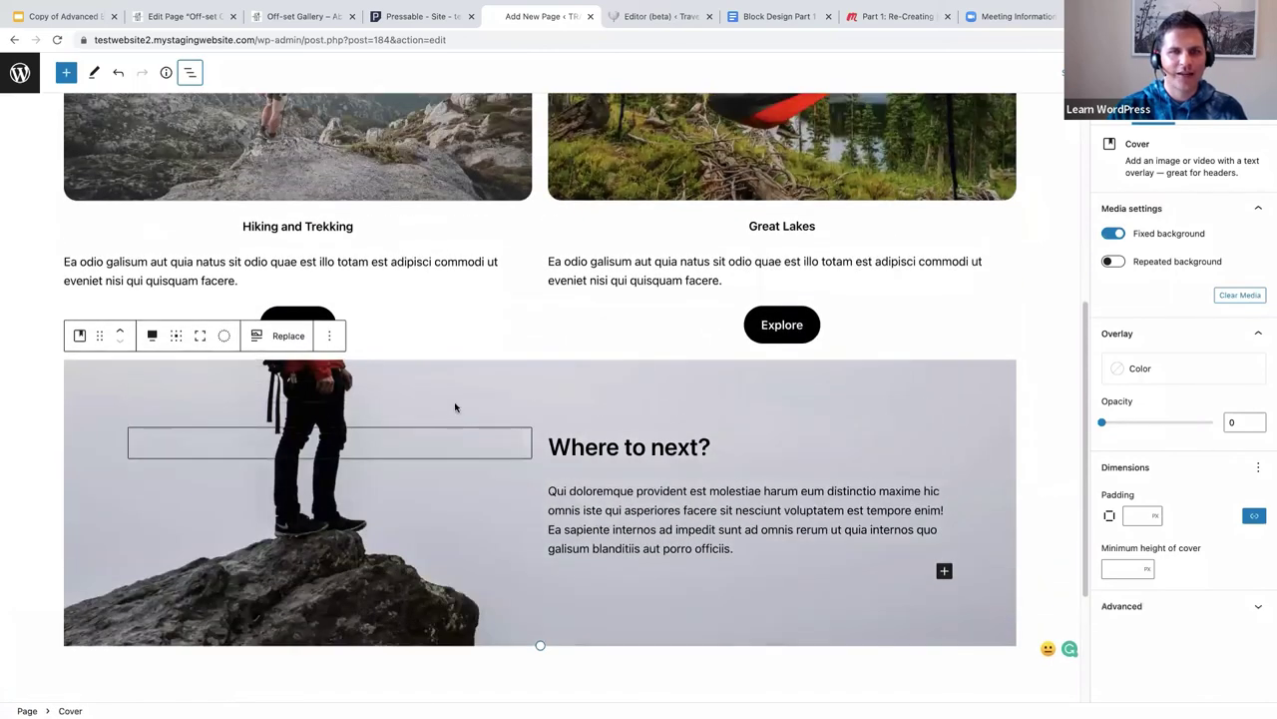
scroll(455, 407, "down", 4)
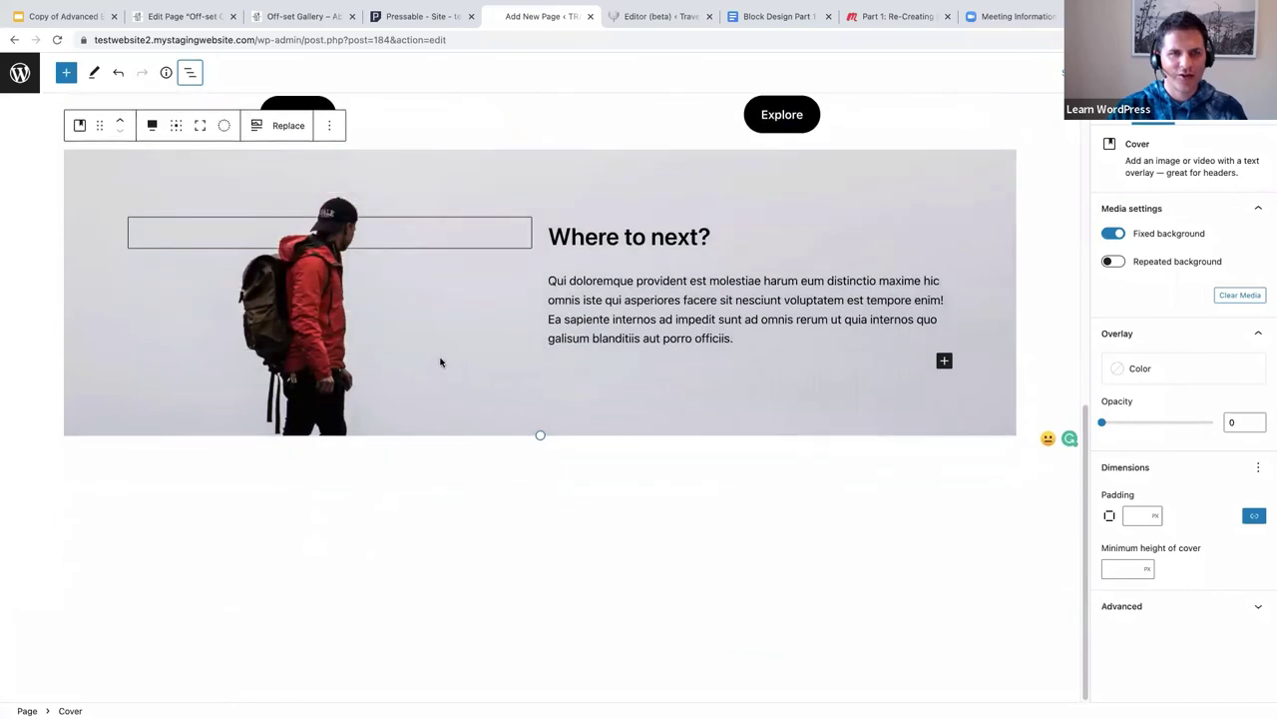
scroll(439, 363, "up", 3)
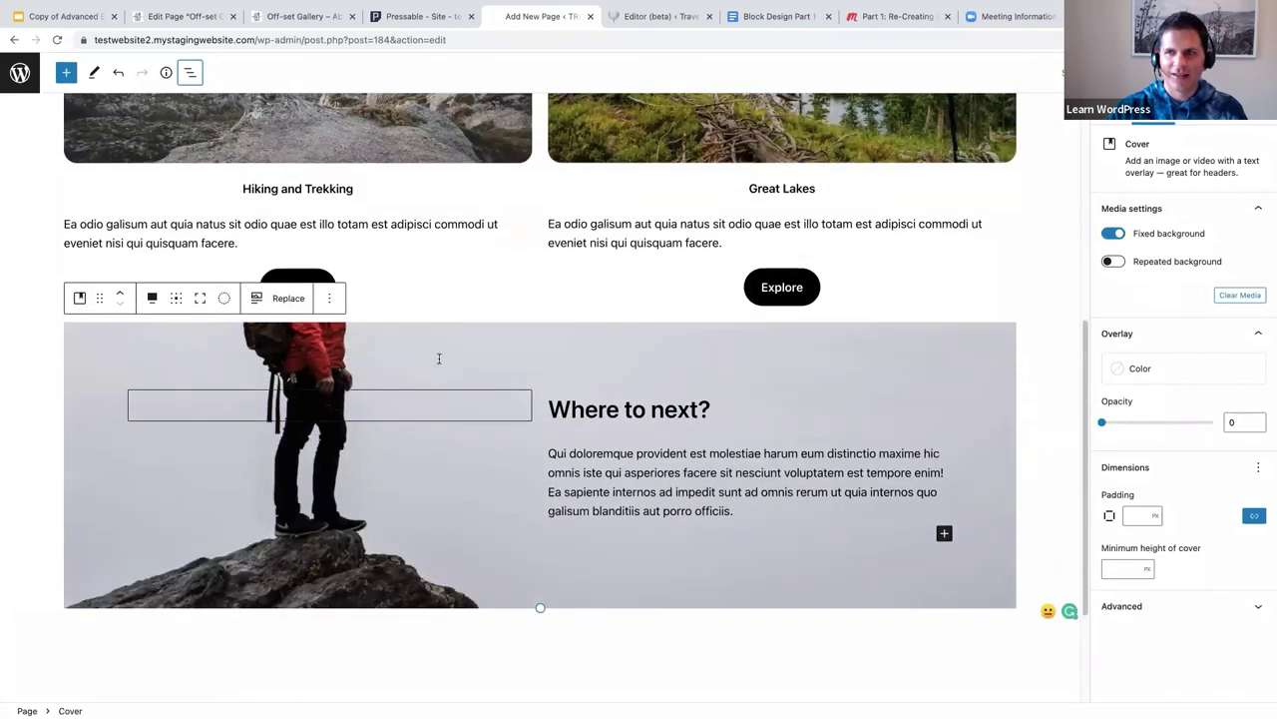
scroll(438, 362, "down", 3)
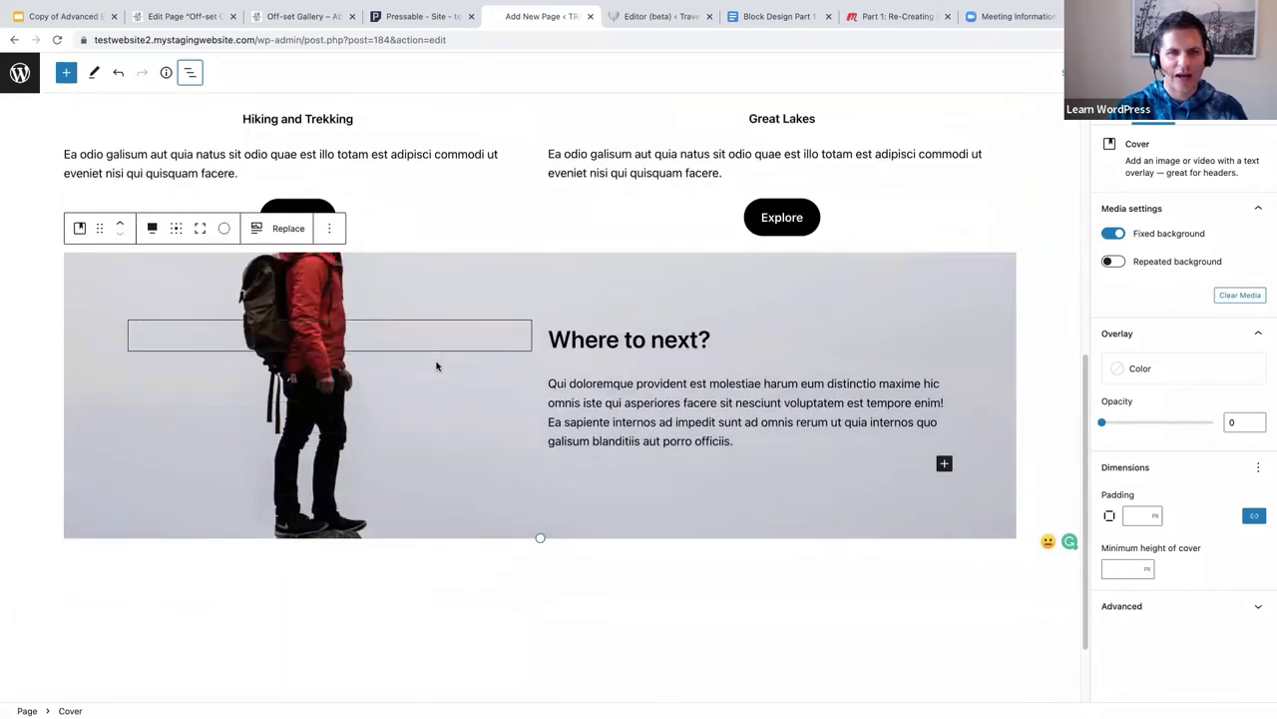
scroll(436, 367, "down", 1)
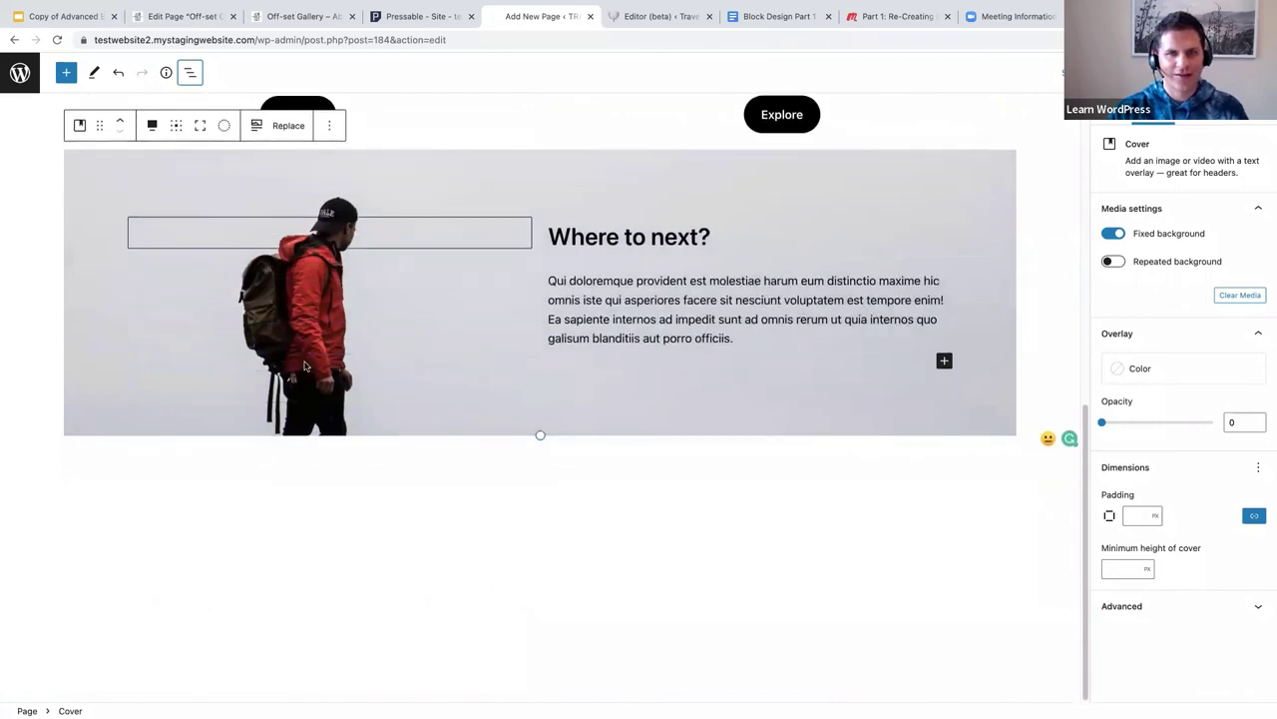
Insert a Columns block after the cover, using the 50 / 50 variation.
left_click(330, 127)
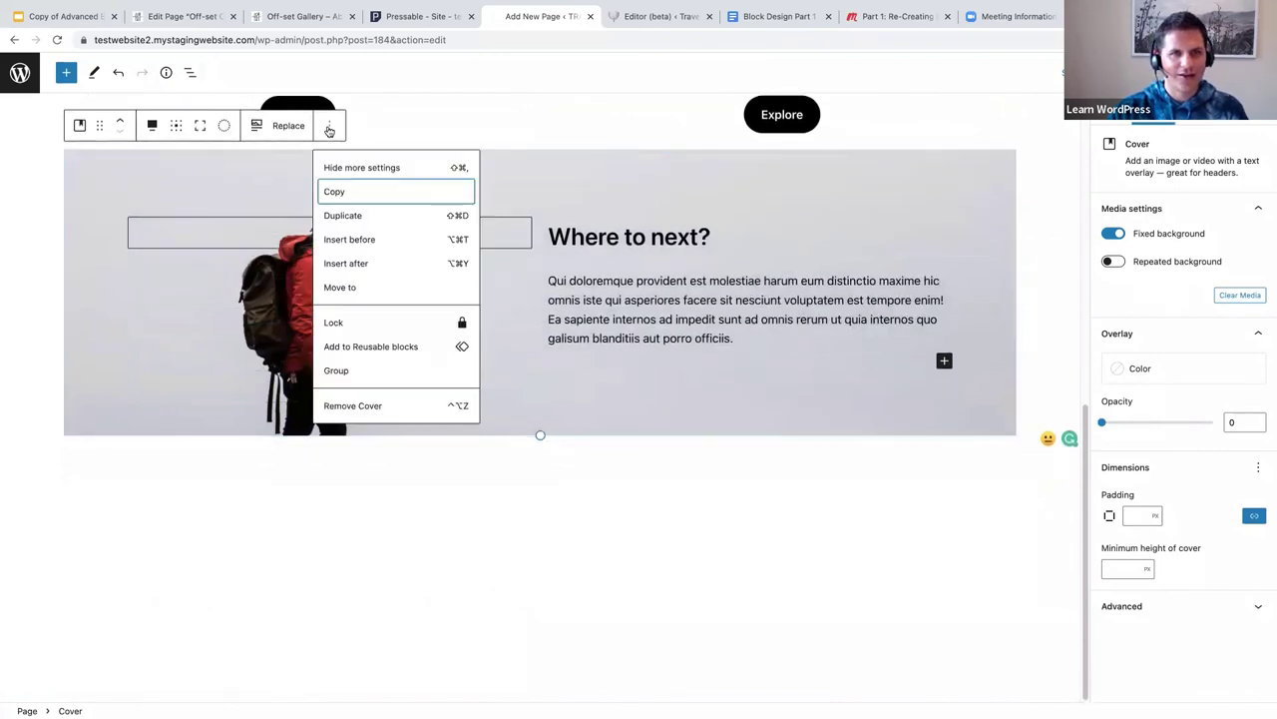
left_click(347, 264)
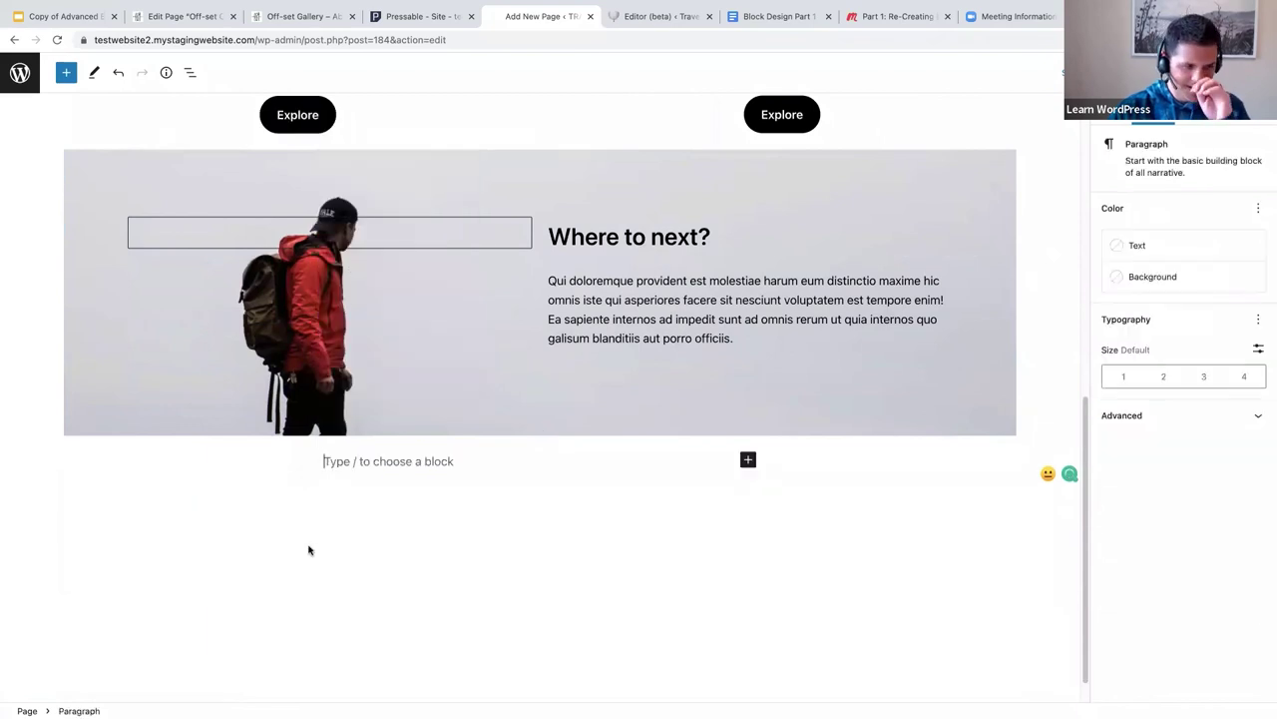
scroll(375, 531, "down", 1)
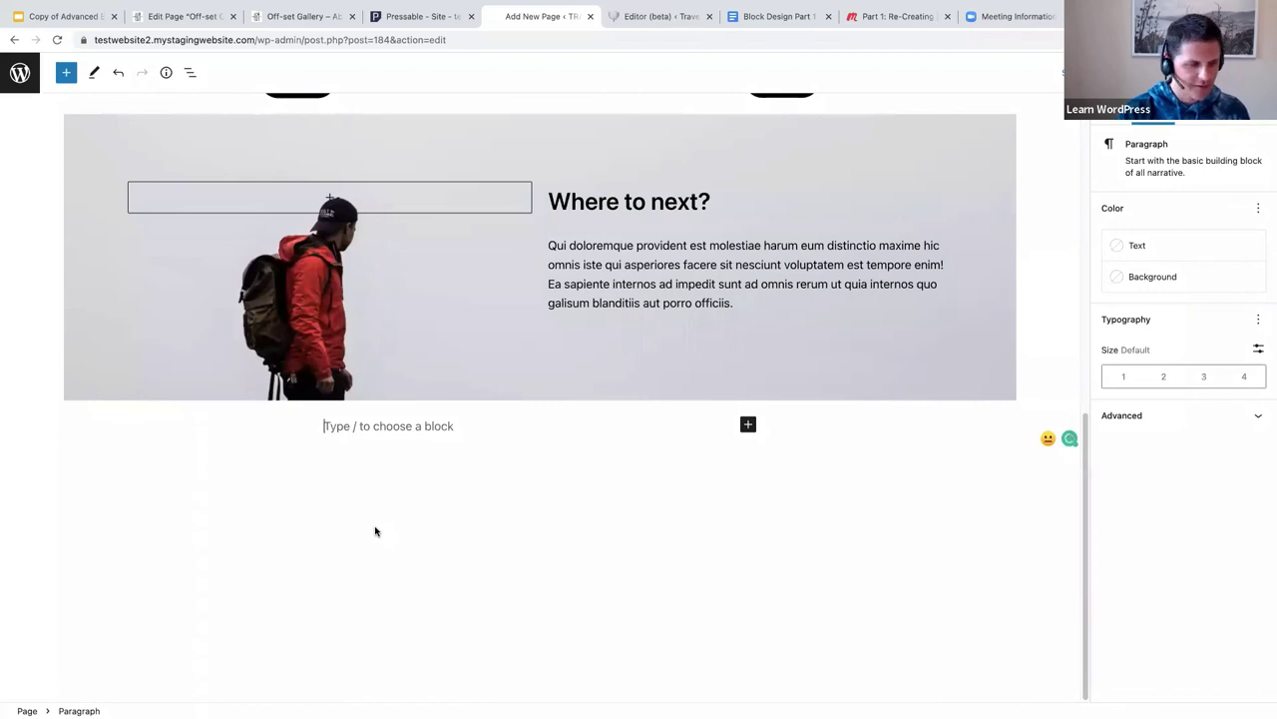
type("/")
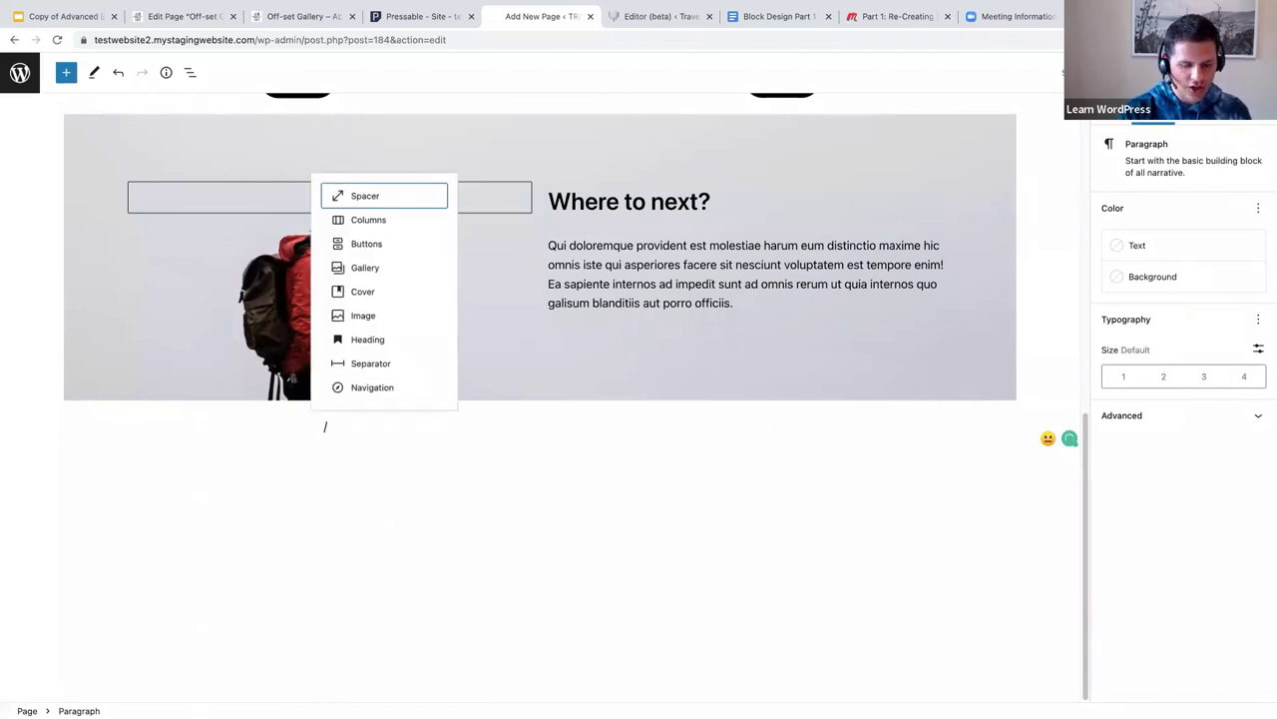
type("colu")
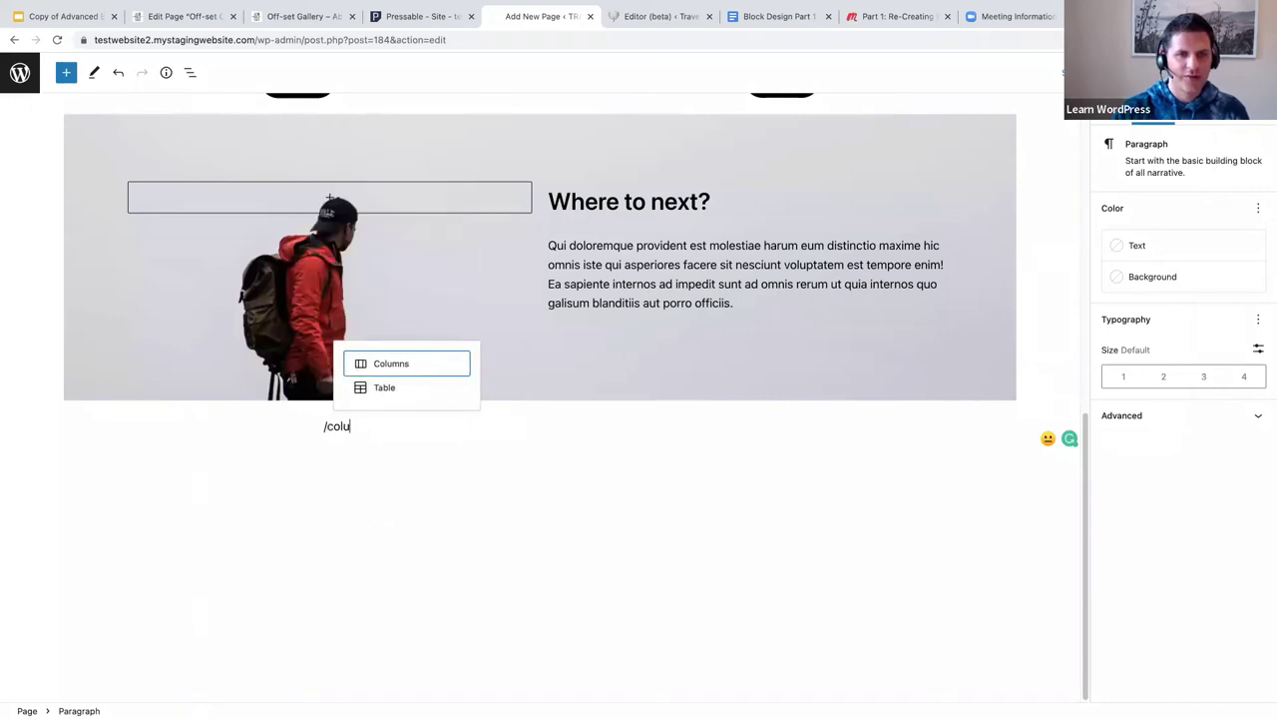
left_click(384, 365)
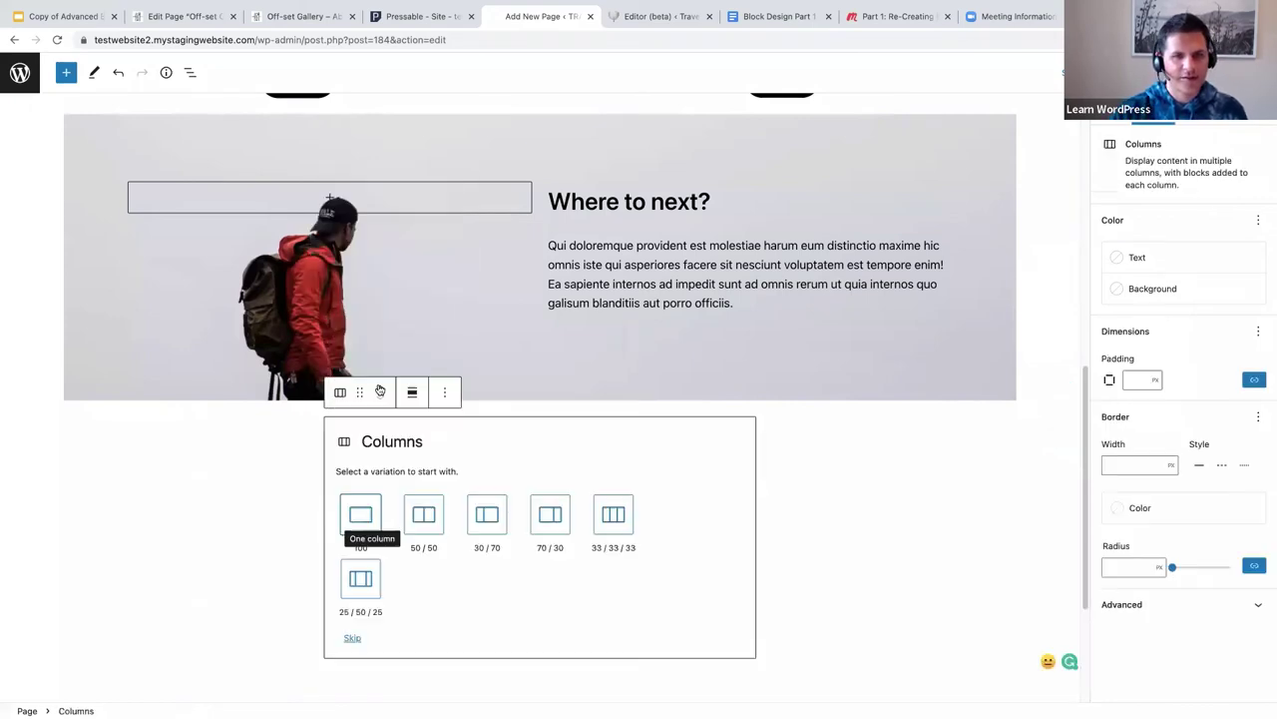
left_click(423, 513)
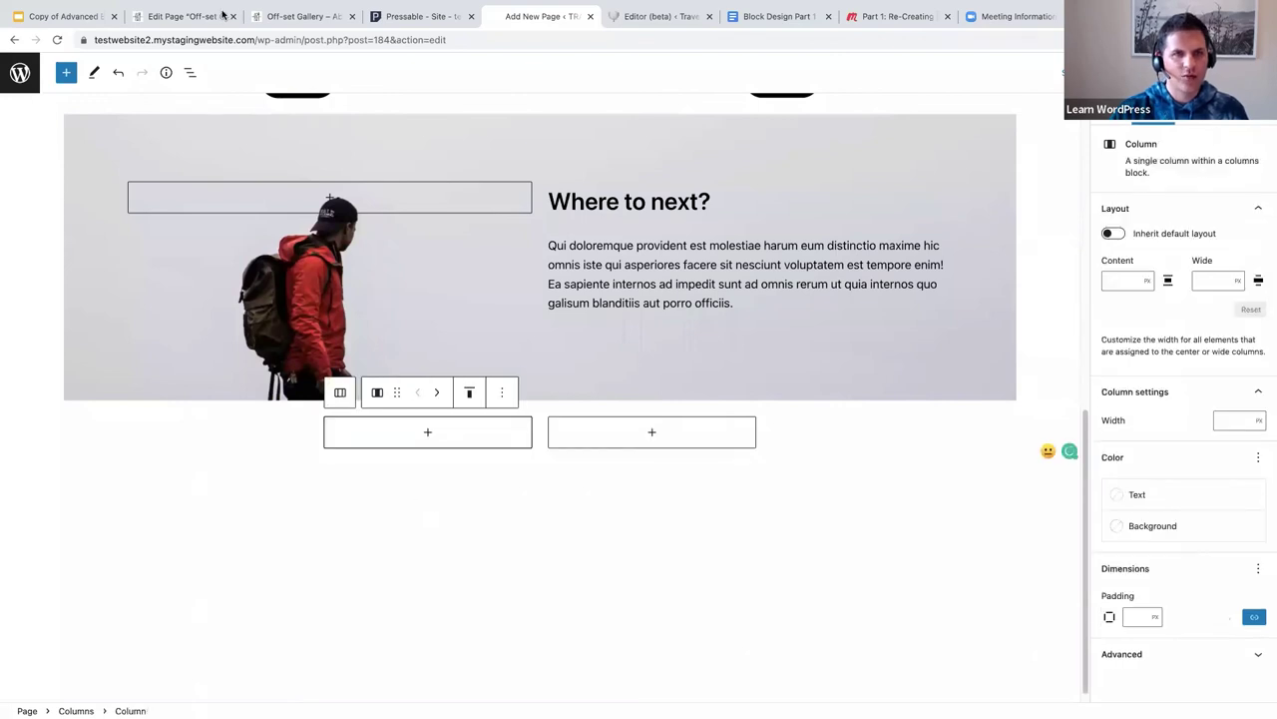
Select the new parent Columns block below the cover in the List View and set its alignment to full width.
left_click(189, 72)
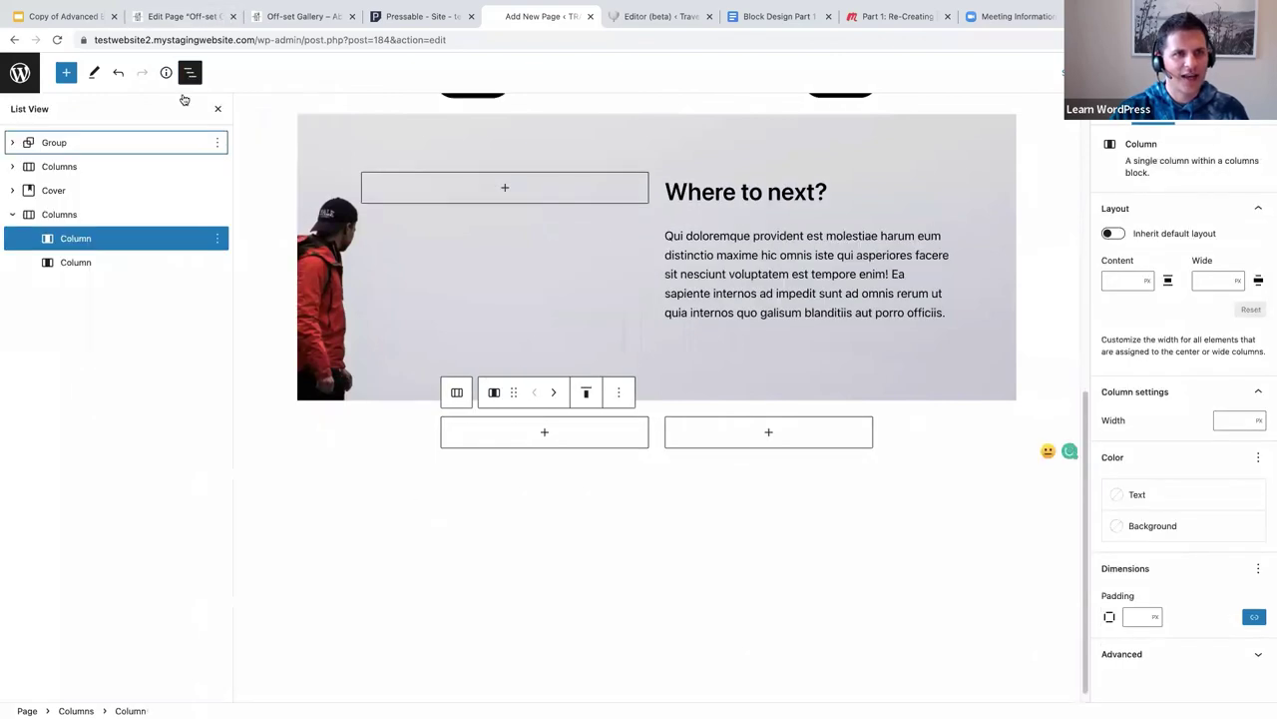
left_click(60, 214)
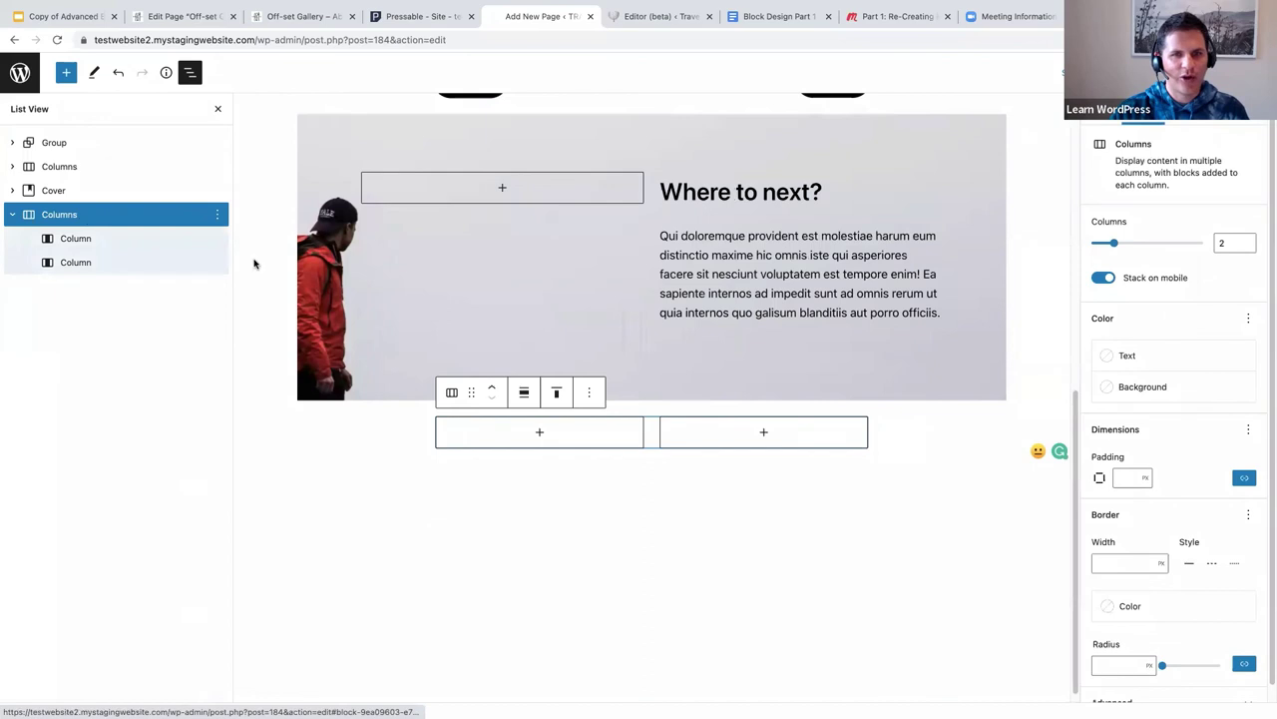
left_click(589, 392)
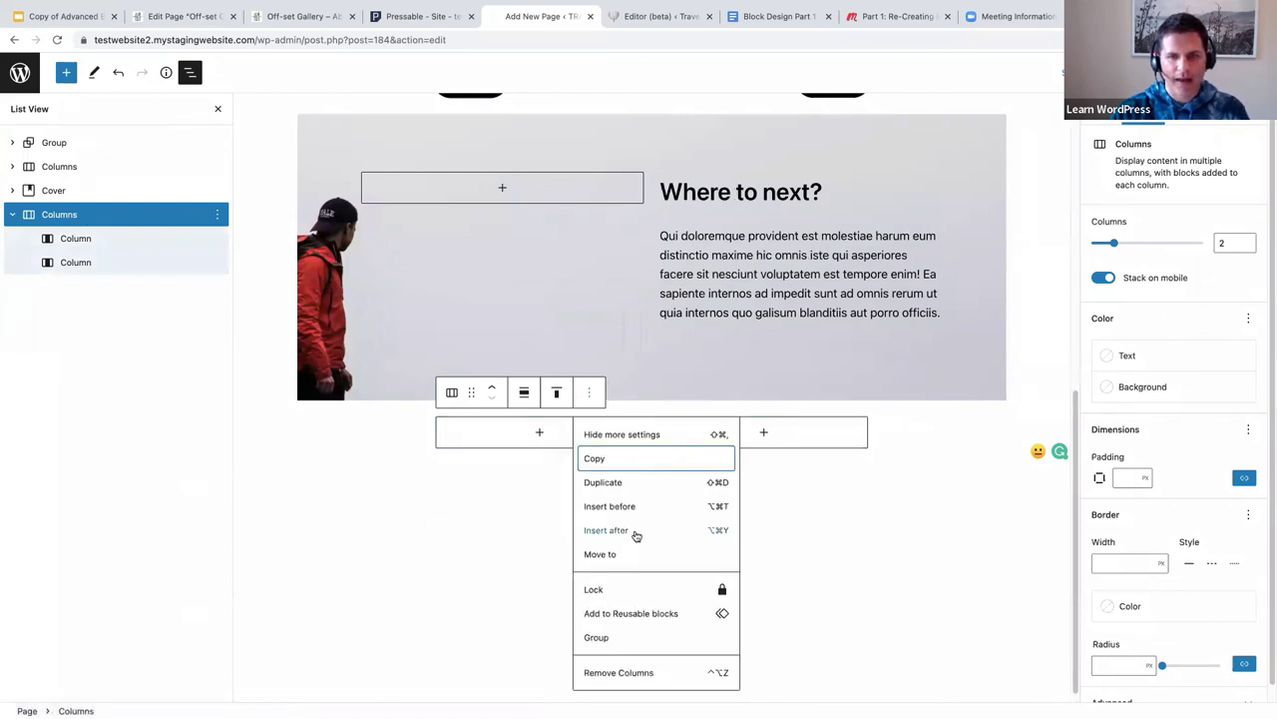
left_click(526, 396)
left_click(550, 487)
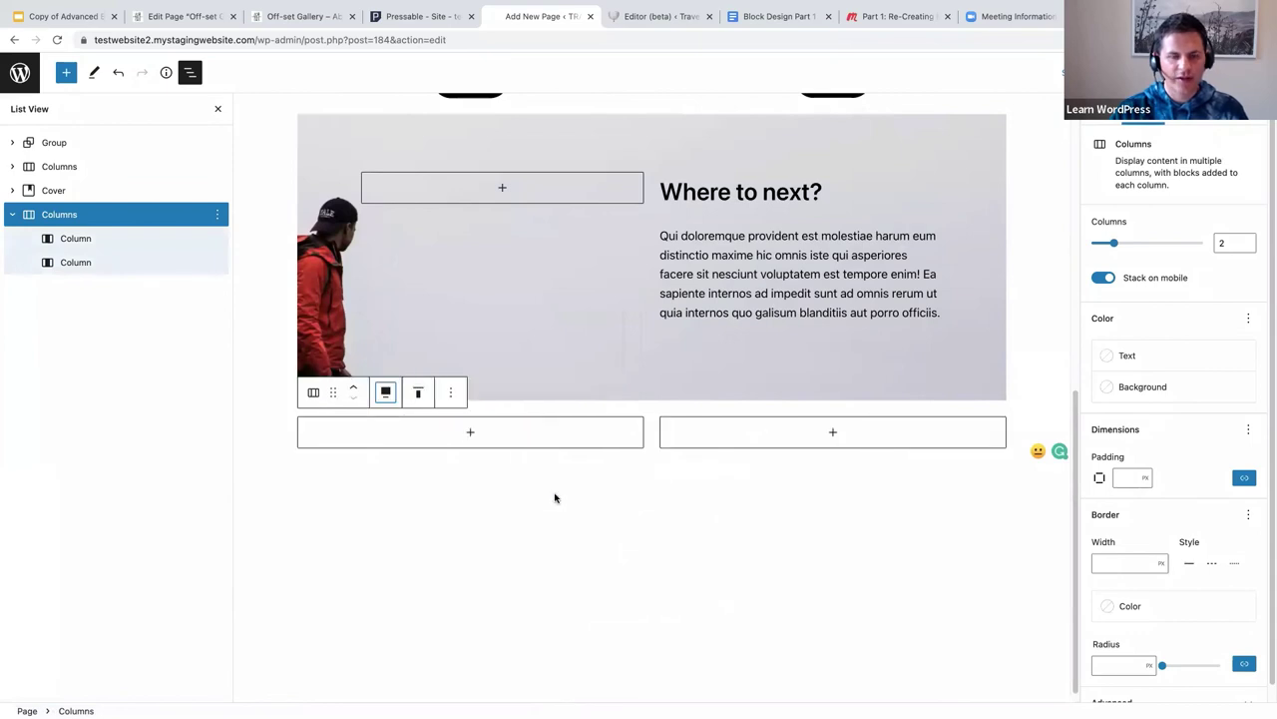
Add a paragraph reading "Traveling made easy!" in the first column of the new Columns block, followed by an empty paragraph.
left_click(470, 432)
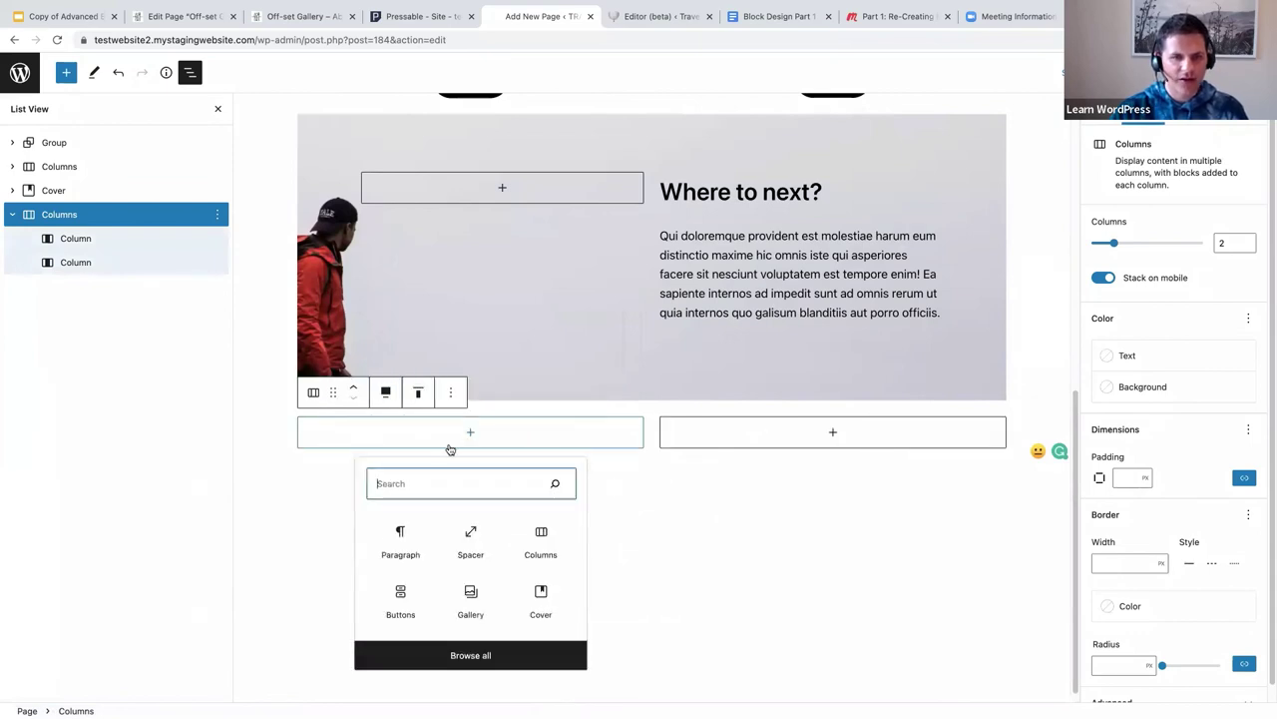
left_click(401, 539)
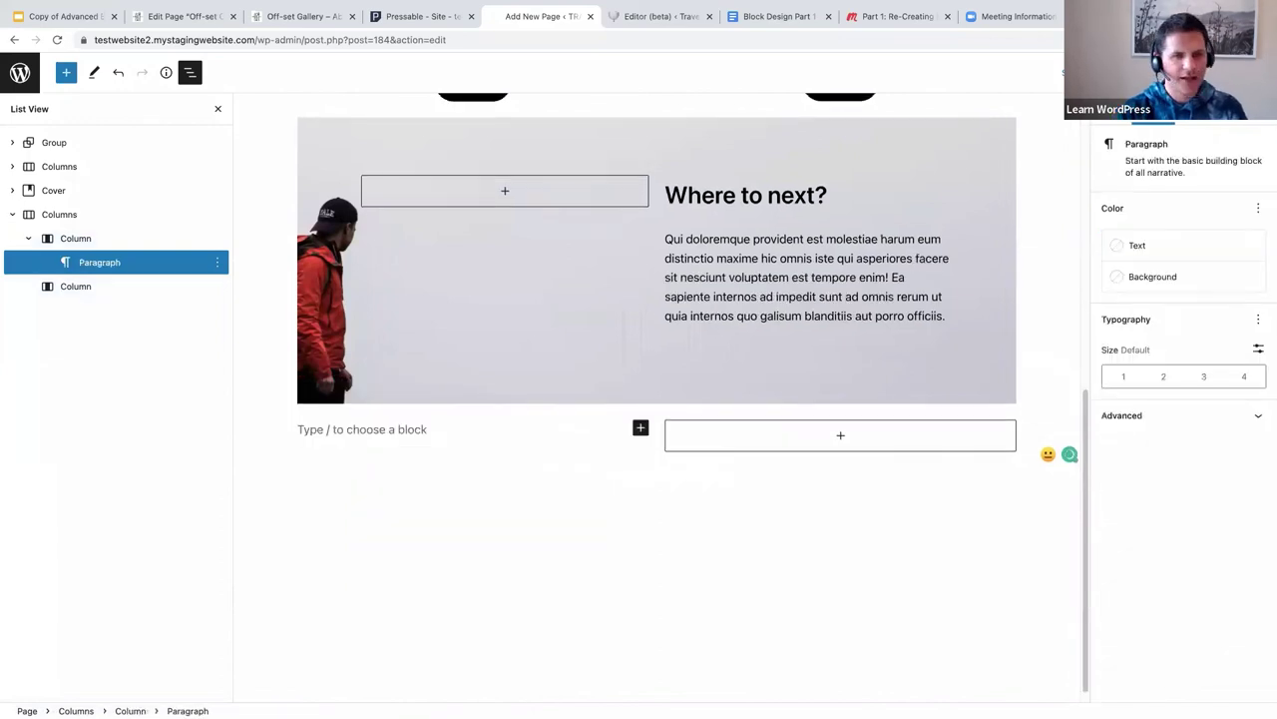
type("Traveling made easy")
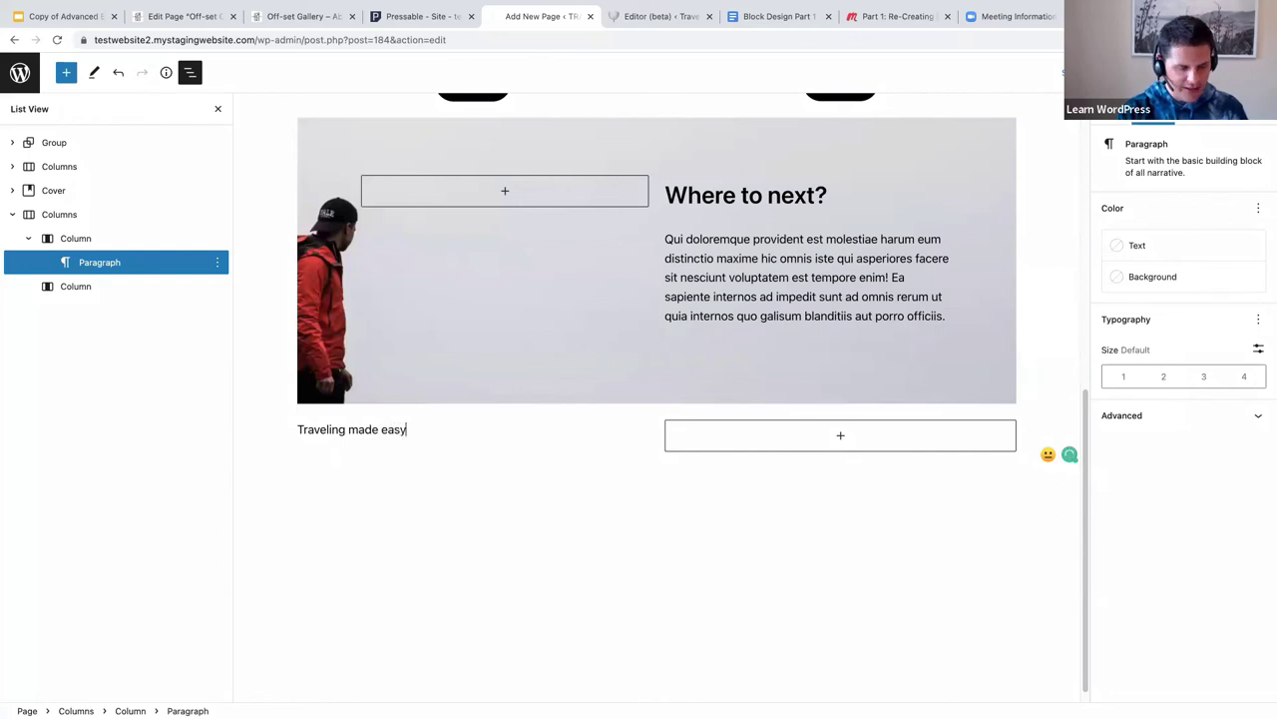
key("Return")
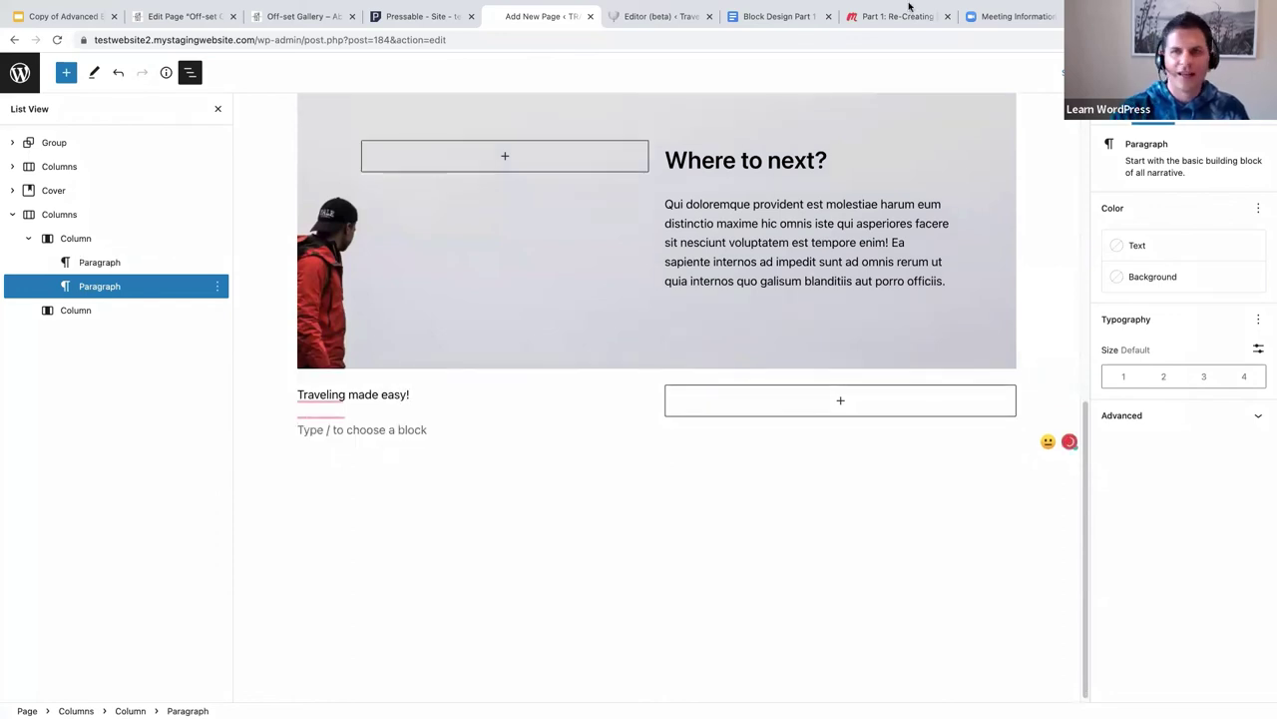
Copy the two paragraphs under "Traveling made easy!" from the Block Design Part 1 Text document and paste them below that line on the page.
left_click(783, 24)
scroll(616, 326, "down", 4)
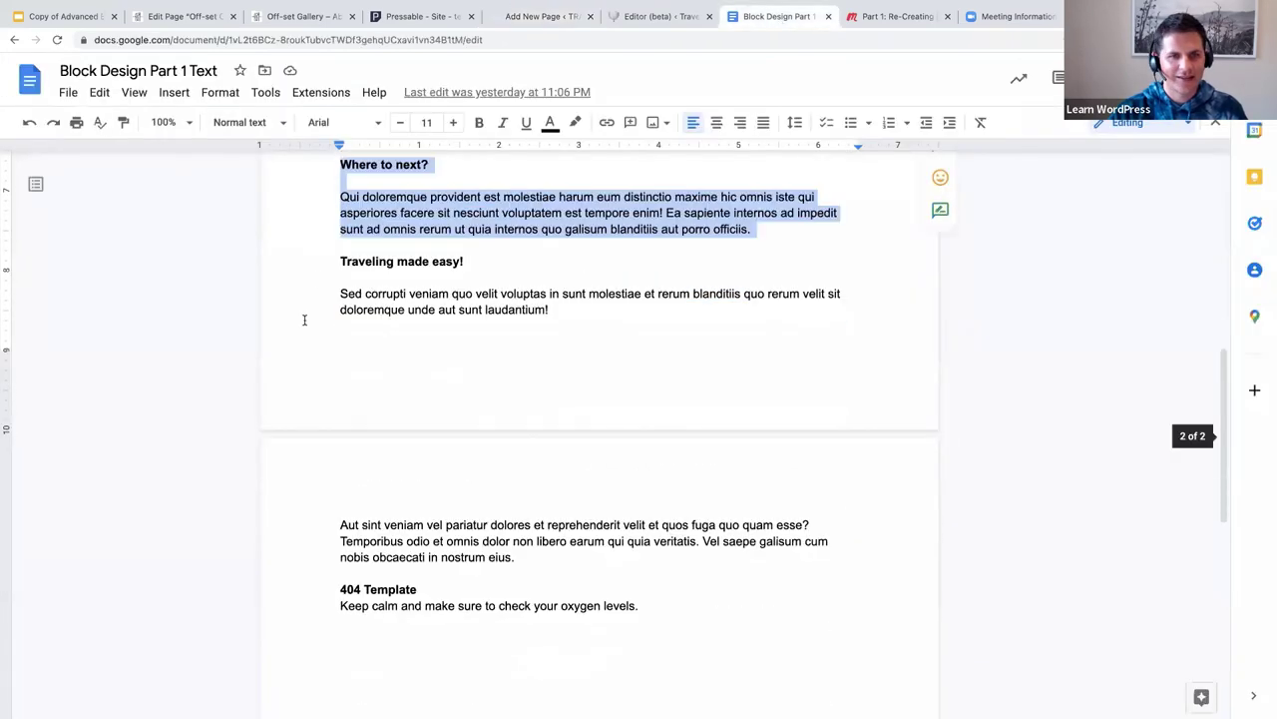
left_click_drag(339, 293, 604, 559)
key("ctrl+c")
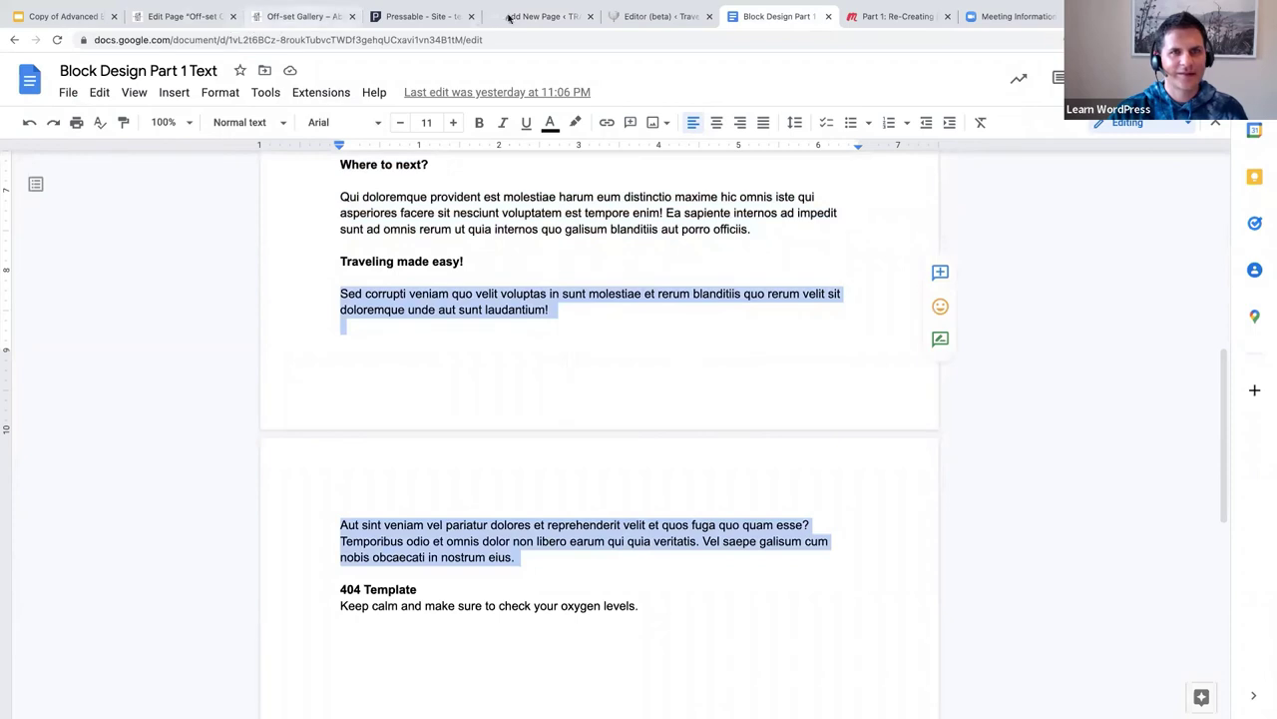
left_click(509, 17)
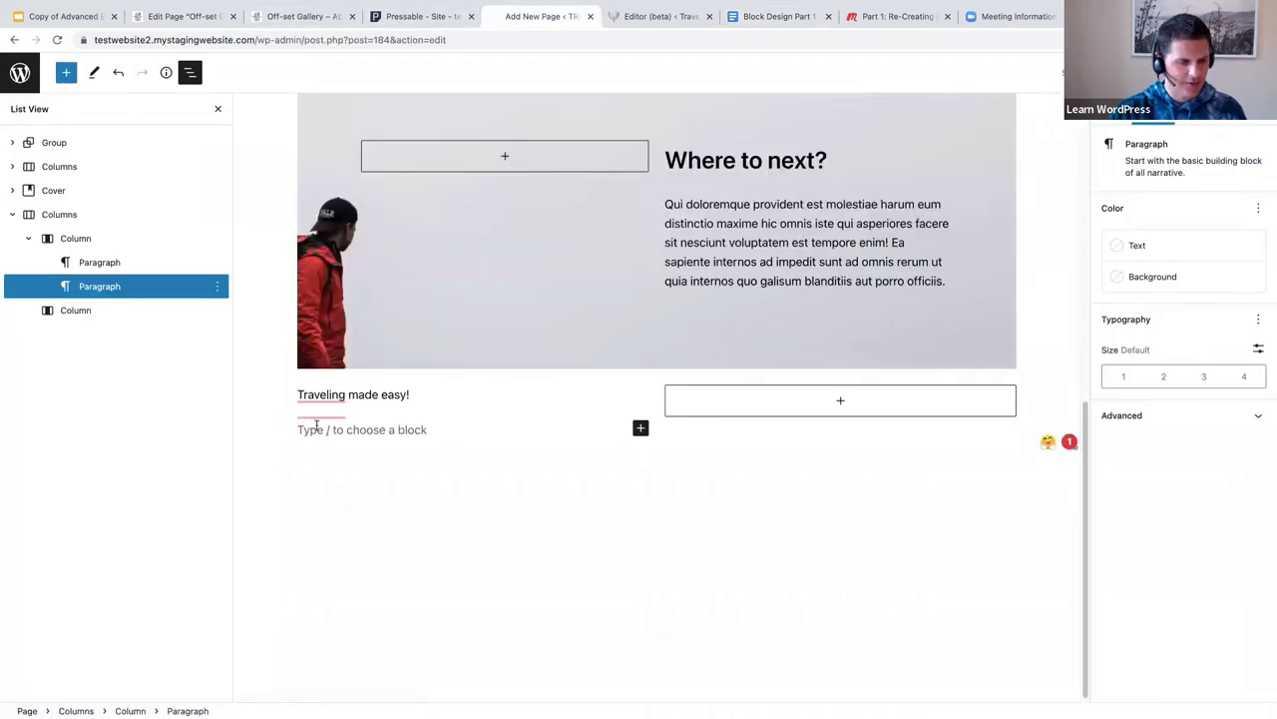
key("ctrl+v")
Make the "Traveling made easy!" text bold and set its font size to 3 (Large).
left_click_drag(428, 265, 290, 266)
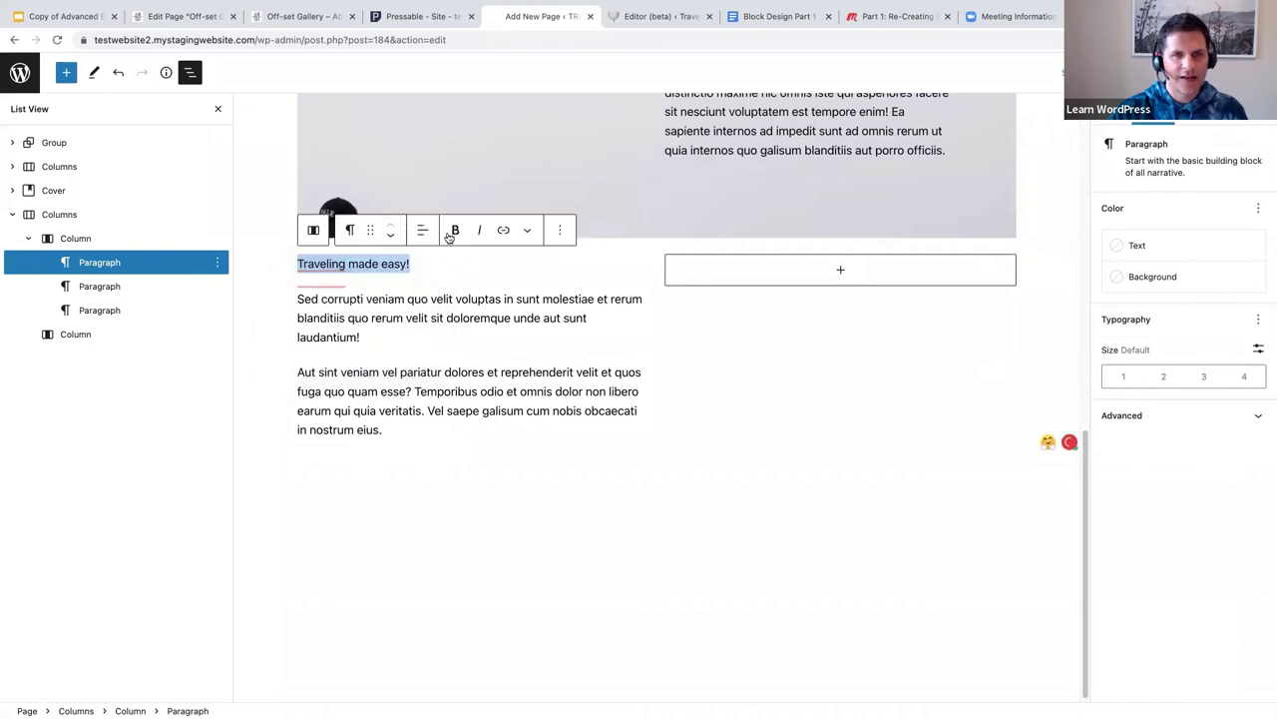
left_click(455, 230)
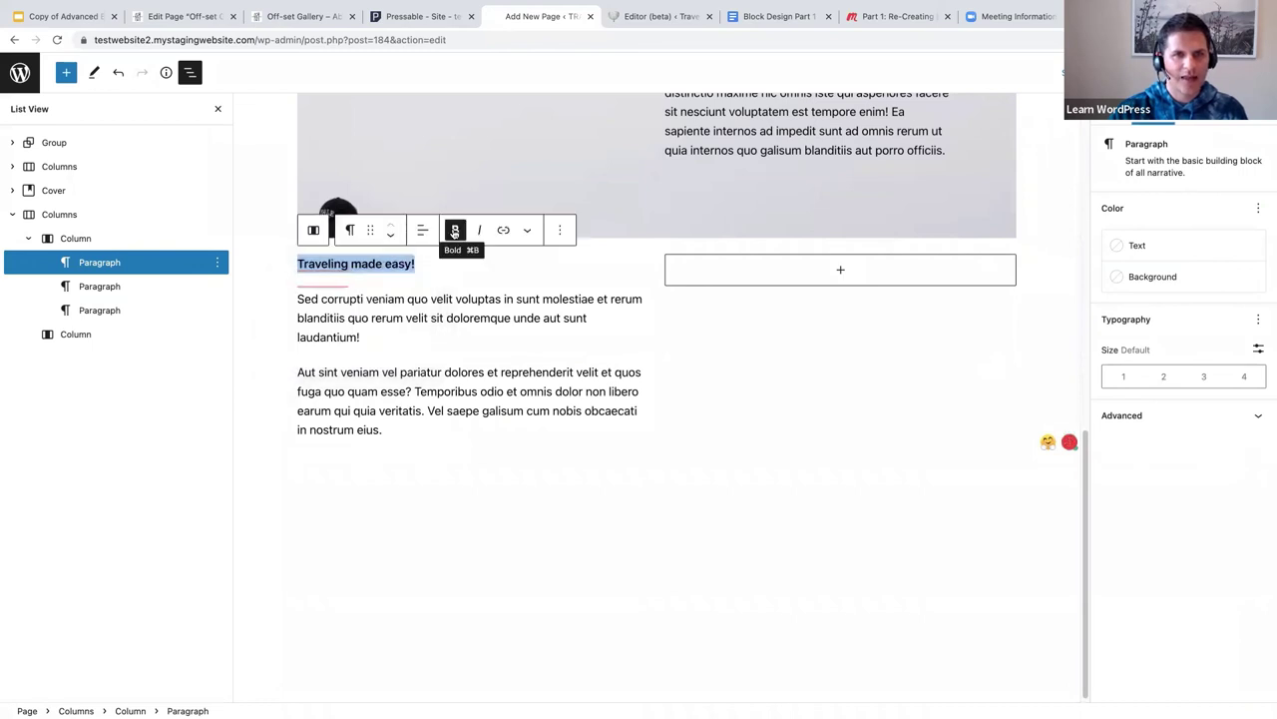
left_click(1204, 377)
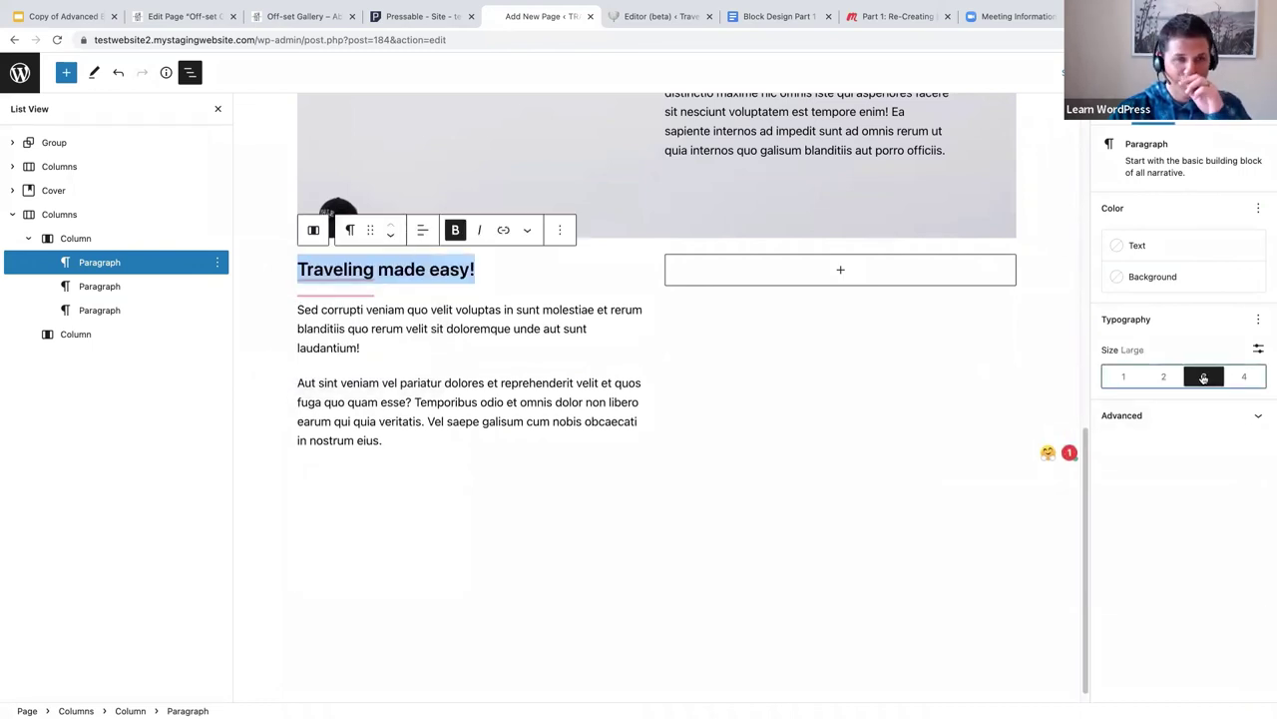
Insert an Image block between the two text paragraphs, using the Media Library photo of a person jumping in a mountain valley.
left_click(372, 347)
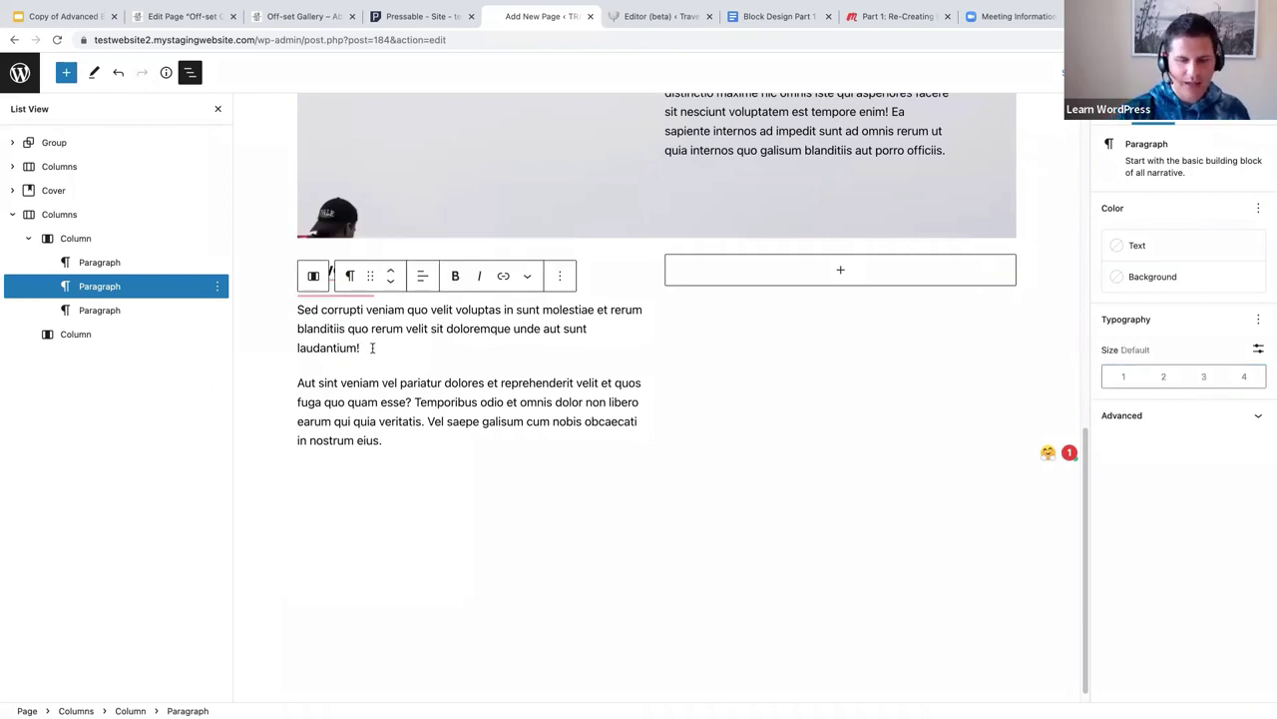
key("Return")
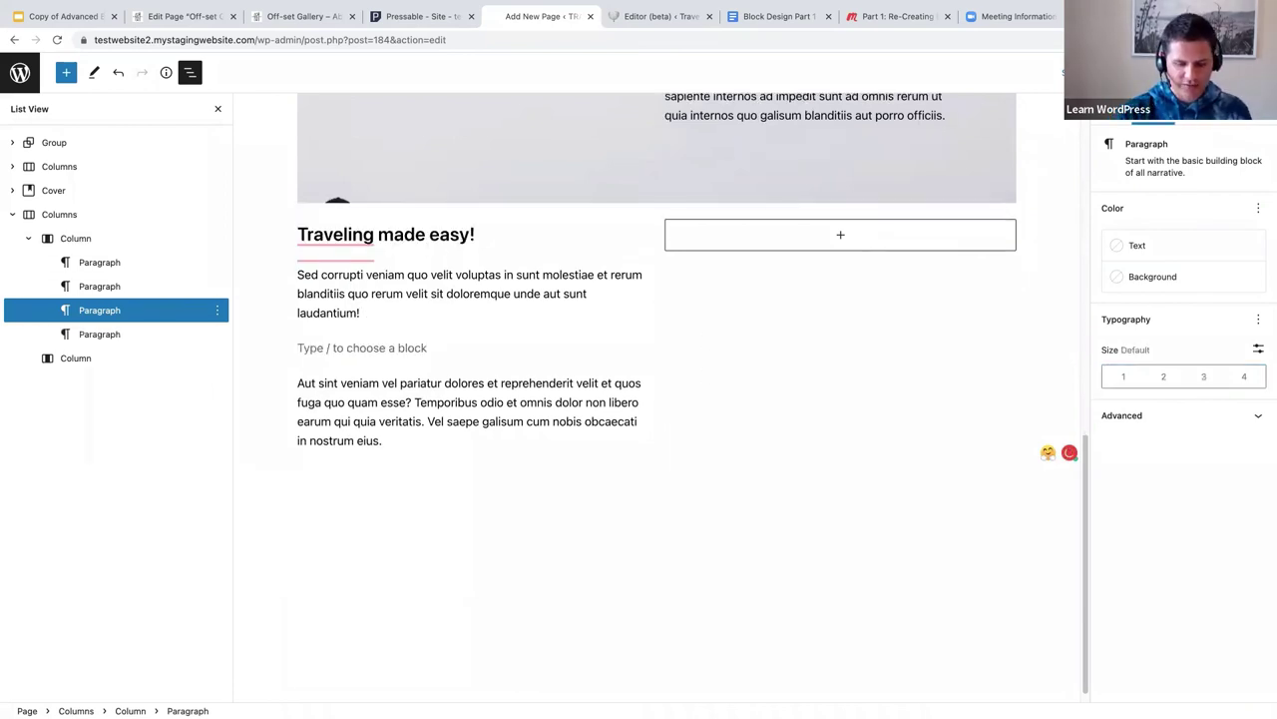
type("/imag")
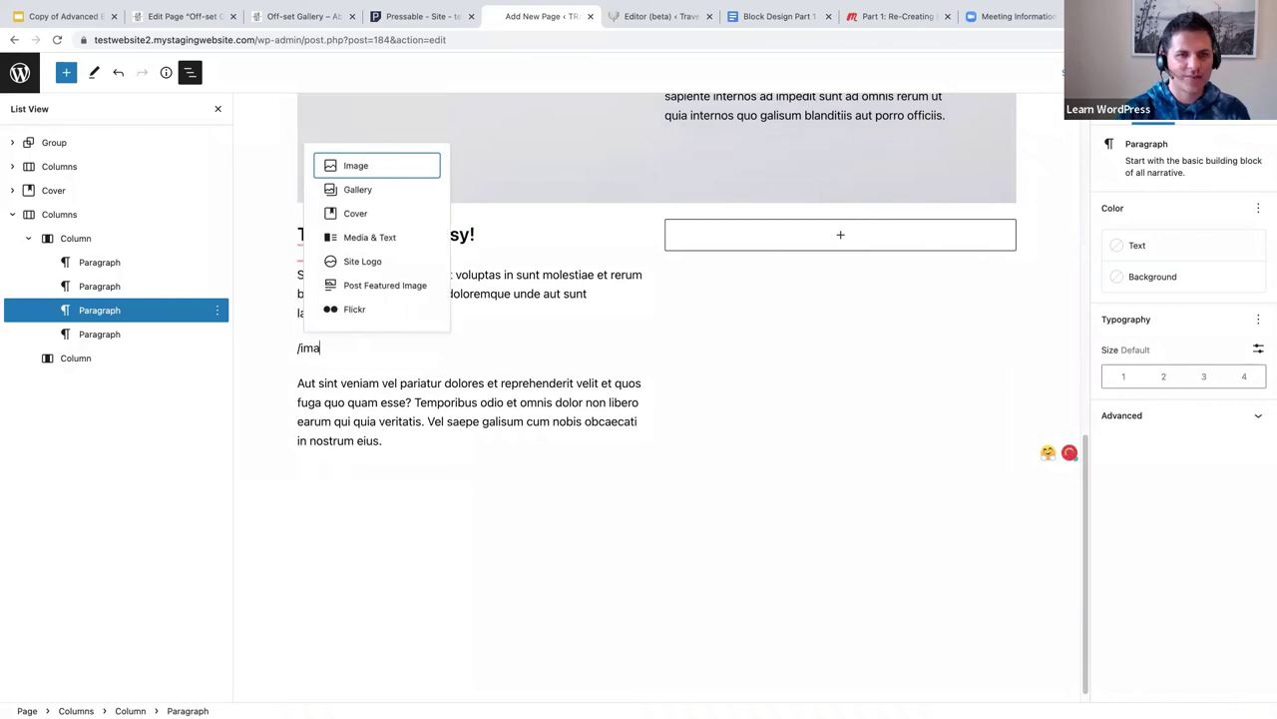
left_click(365, 168)
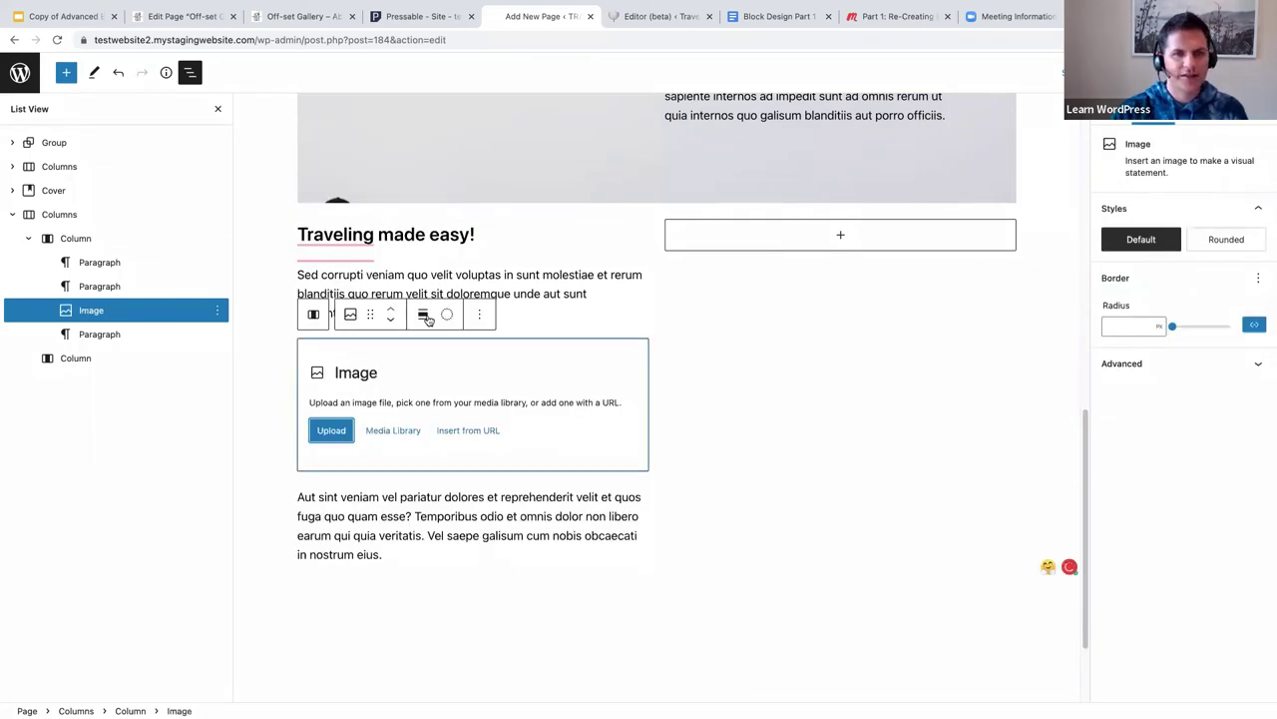
left_click(378, 430)
left_click(389, 353)
left_click(1224, 679)
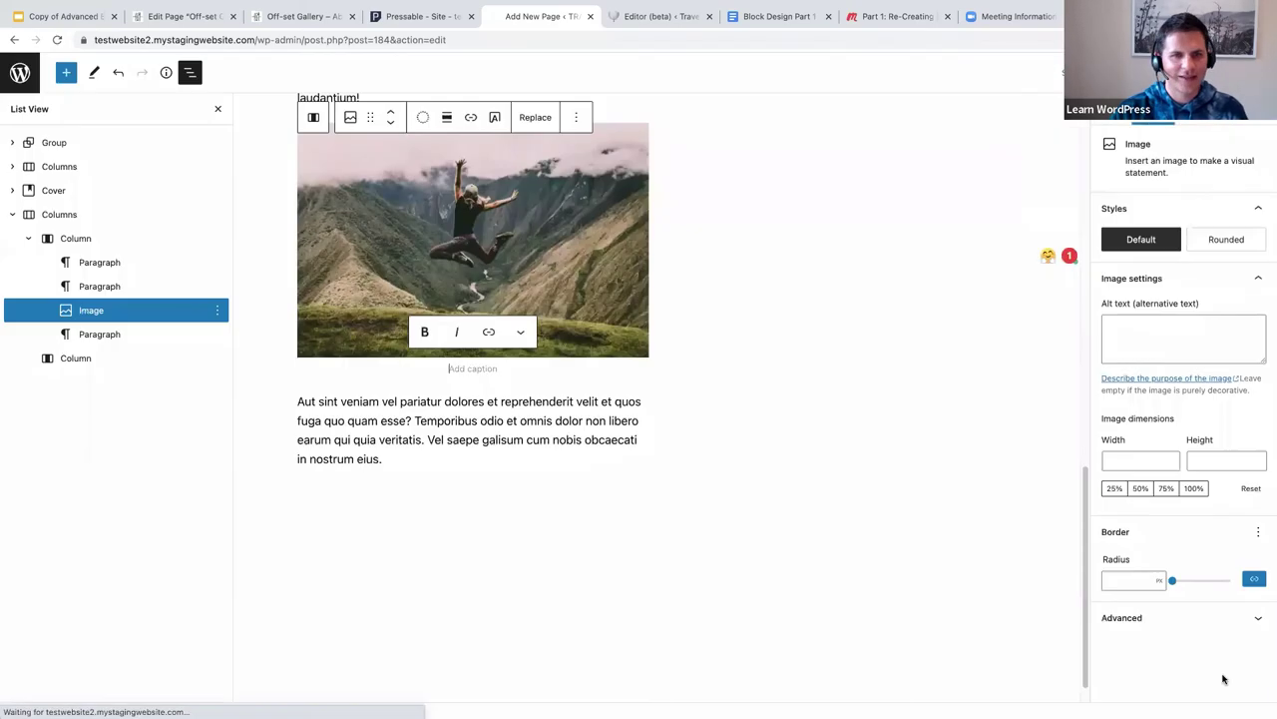
Set the border radius of the mountain-valley jumping photo to 20 px.
scroll(612, 452, "up", 3)
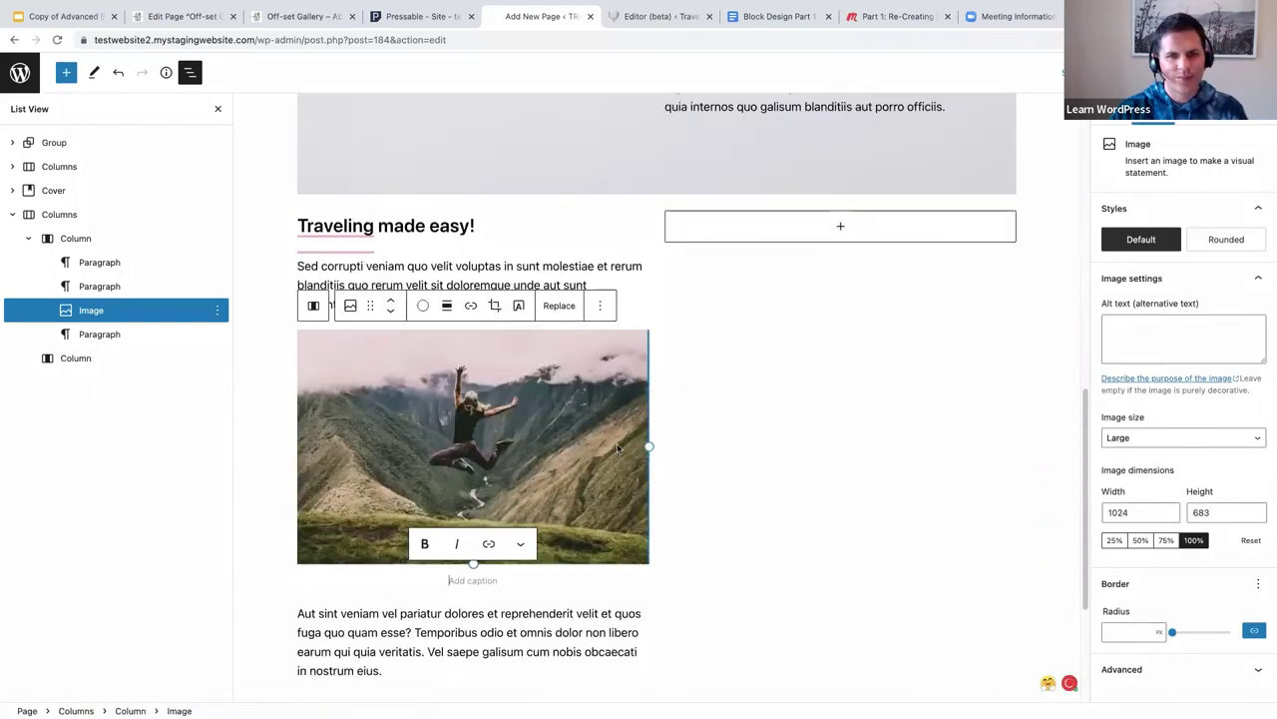
left_click(533, 421)
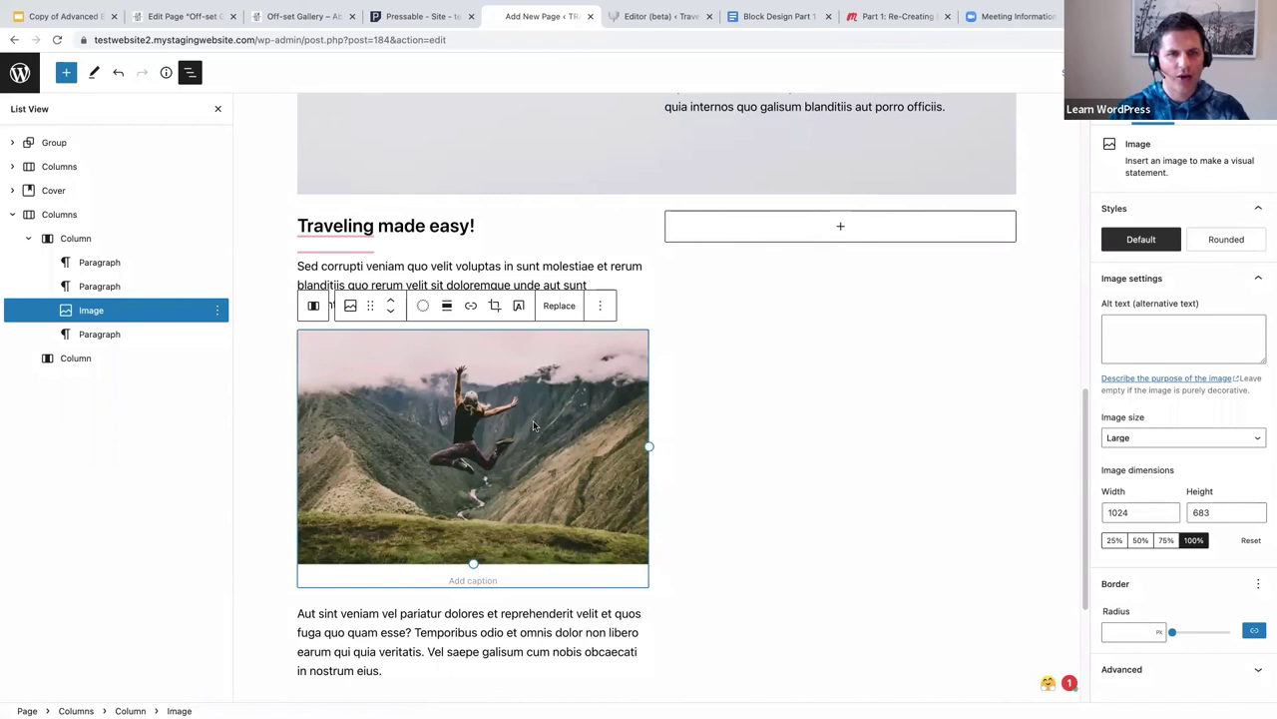
left_click(1114, 629)
type("20")
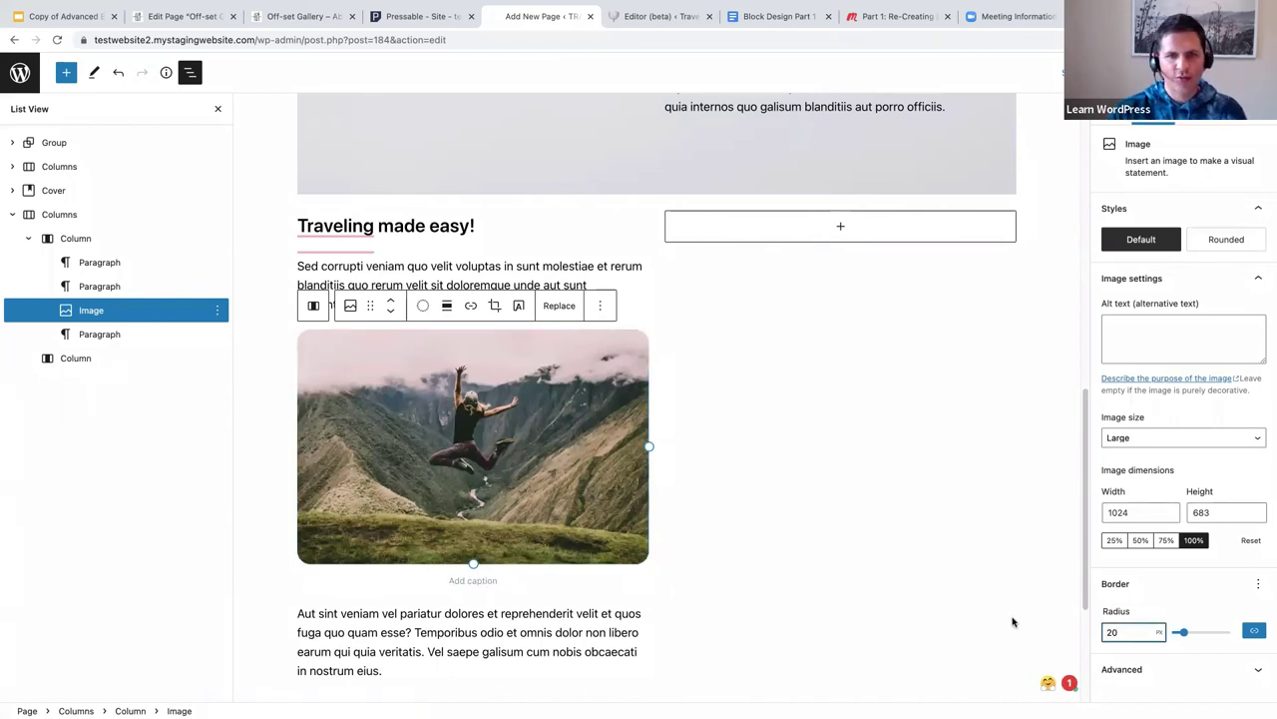
Insert a Gallery block in the empty second column, containing only the Media Library photo of the skier jumping against a blue sky.
scroll(719, 481, "down", 1)
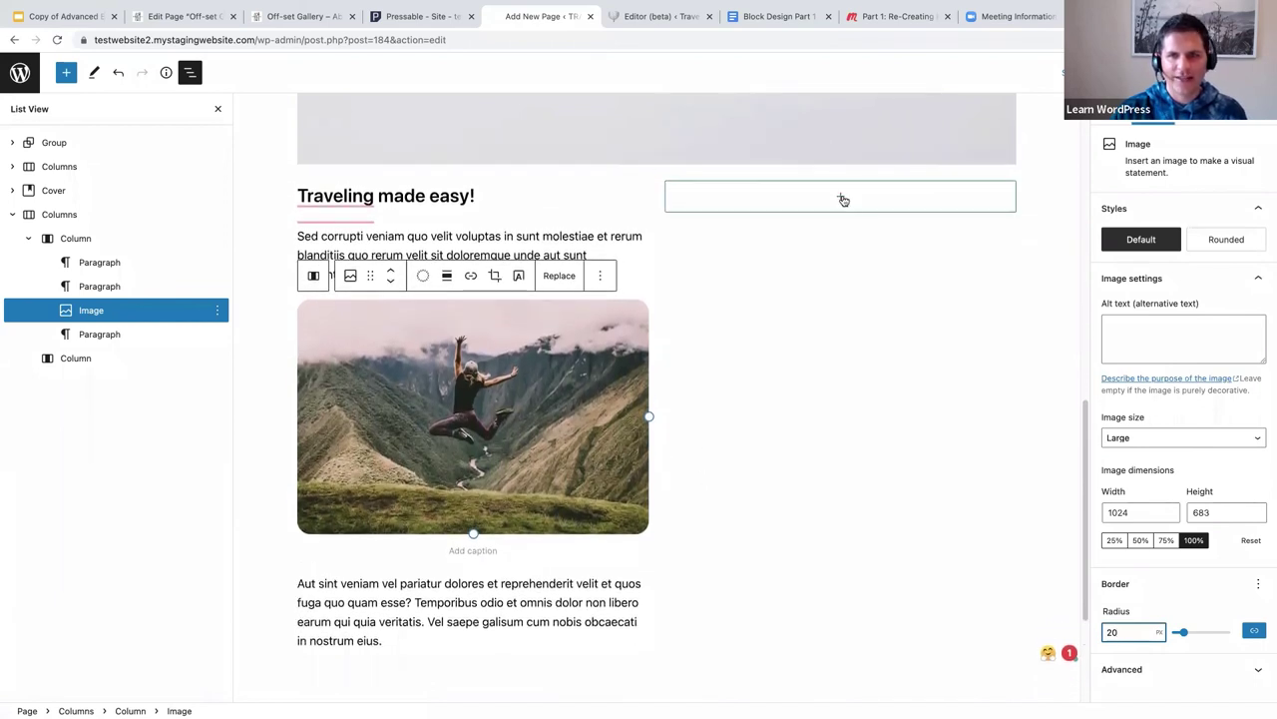
left_click(841, 198)
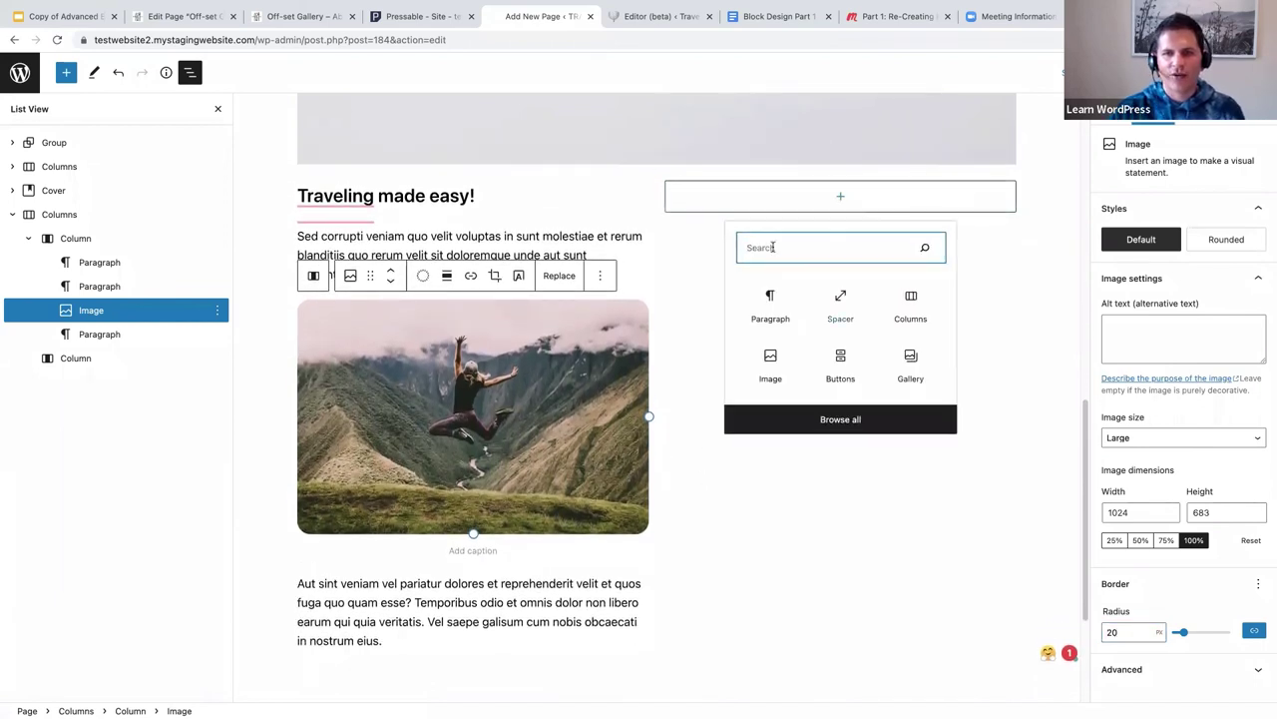
type("gall")
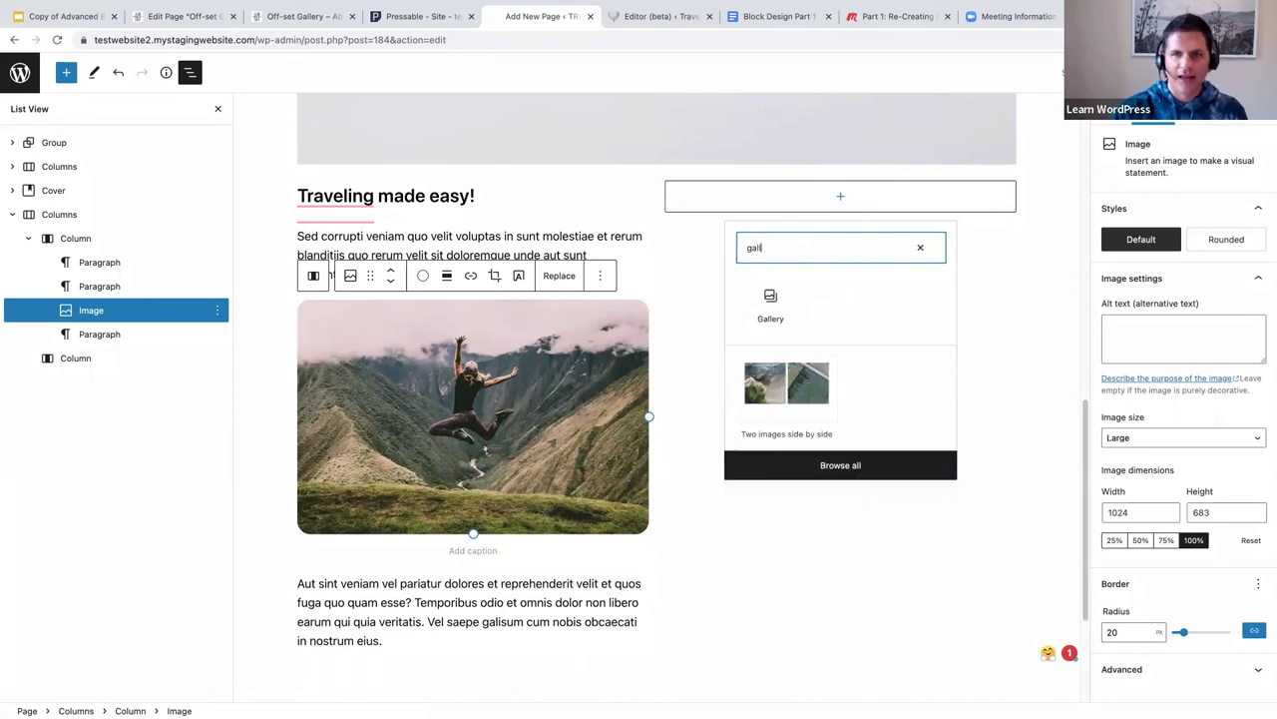
left_click(771, 303)
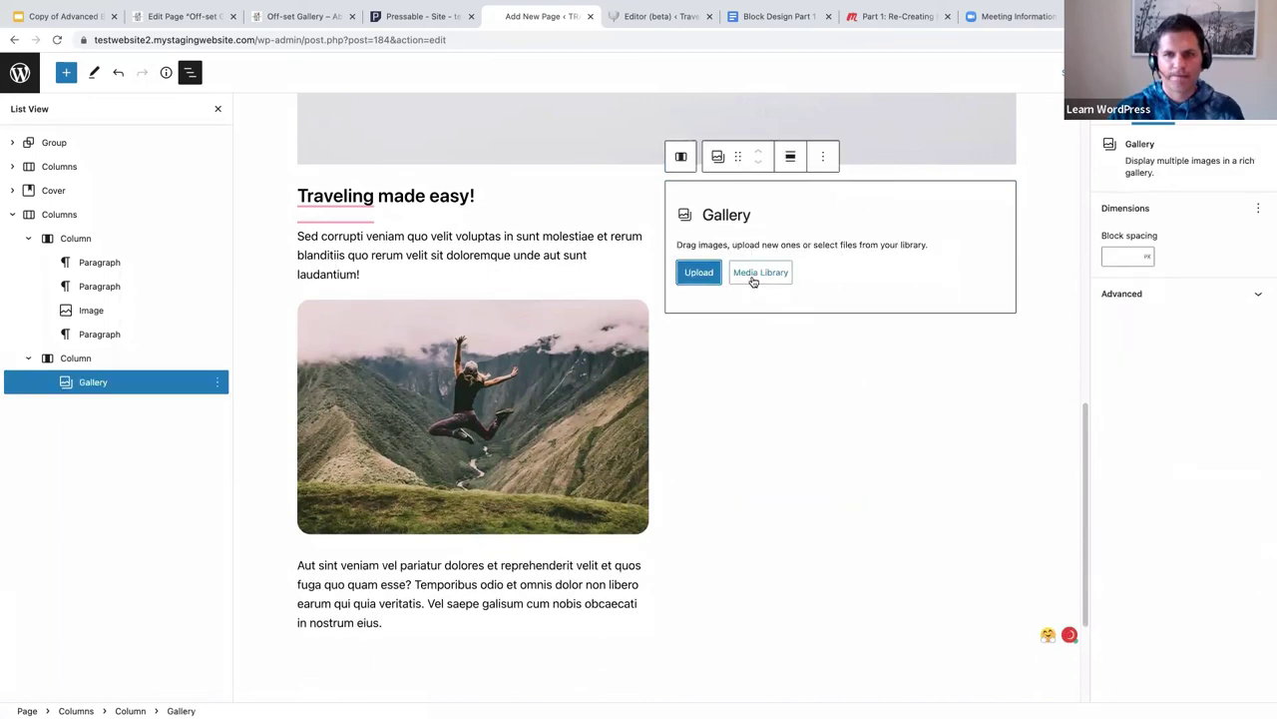
left_click(752, 279)
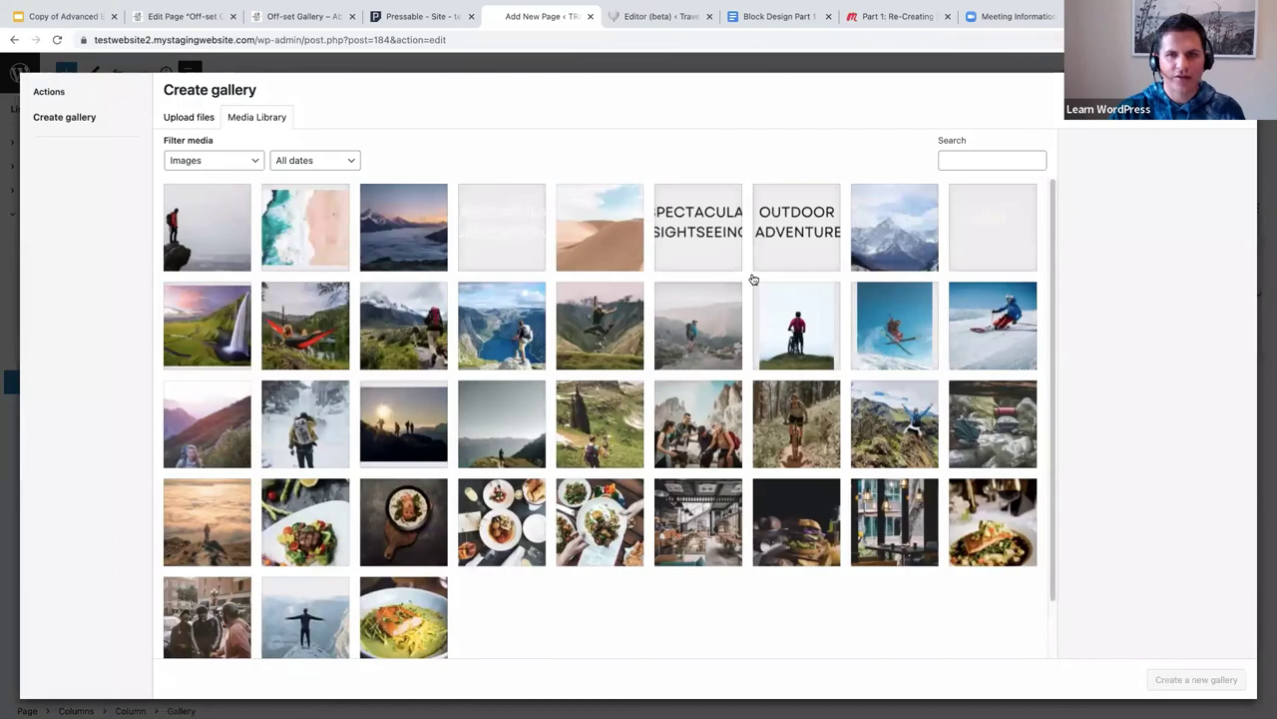
left_click(908, 321)
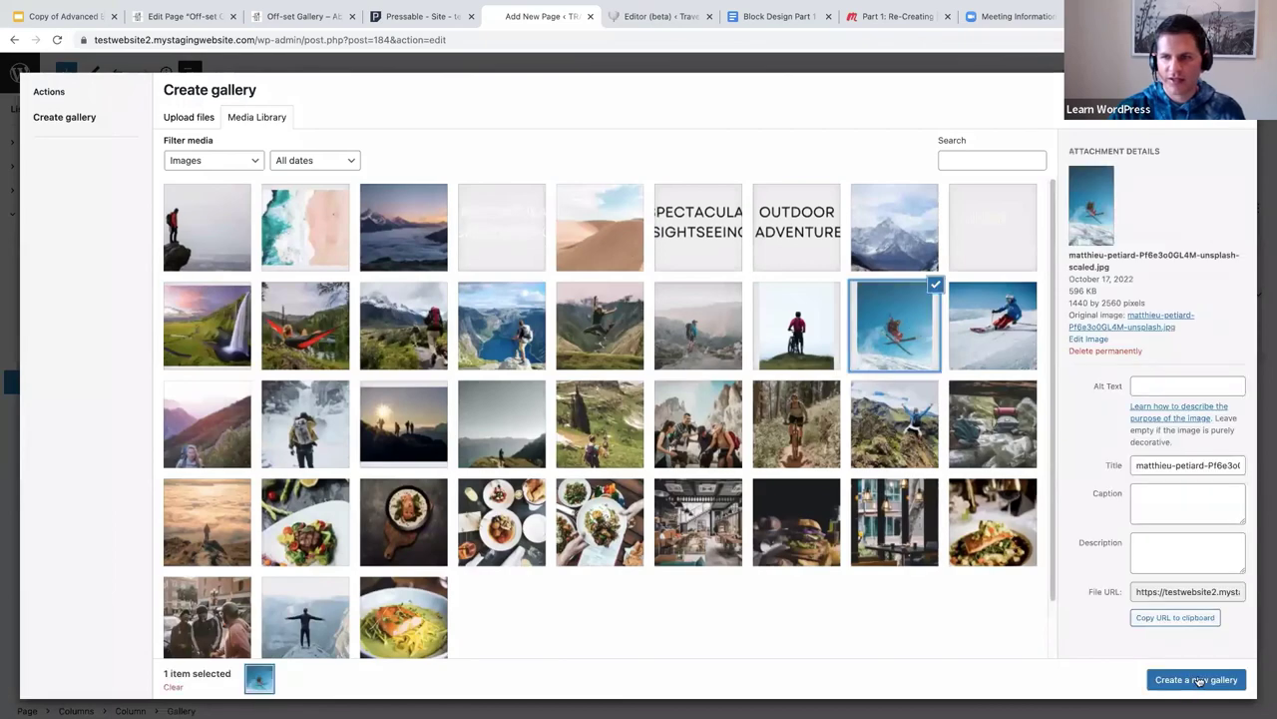
left_click(1197, 680)
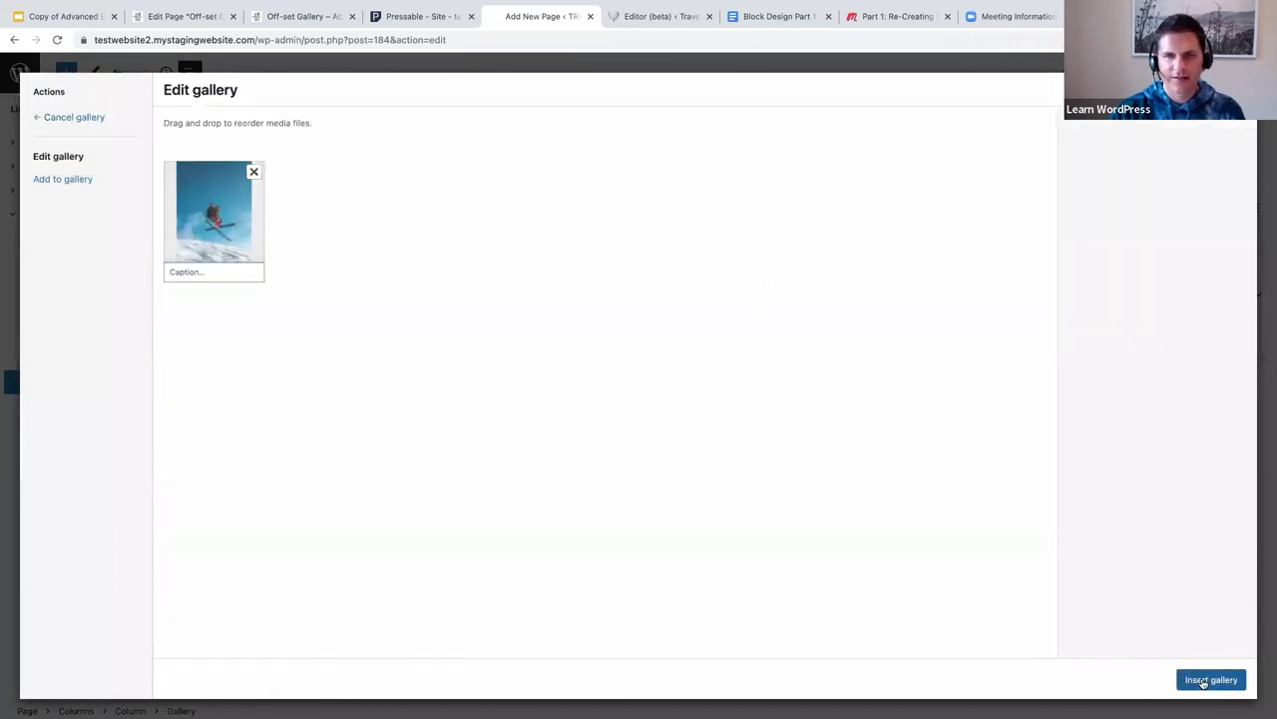
left_click(1204, 682)
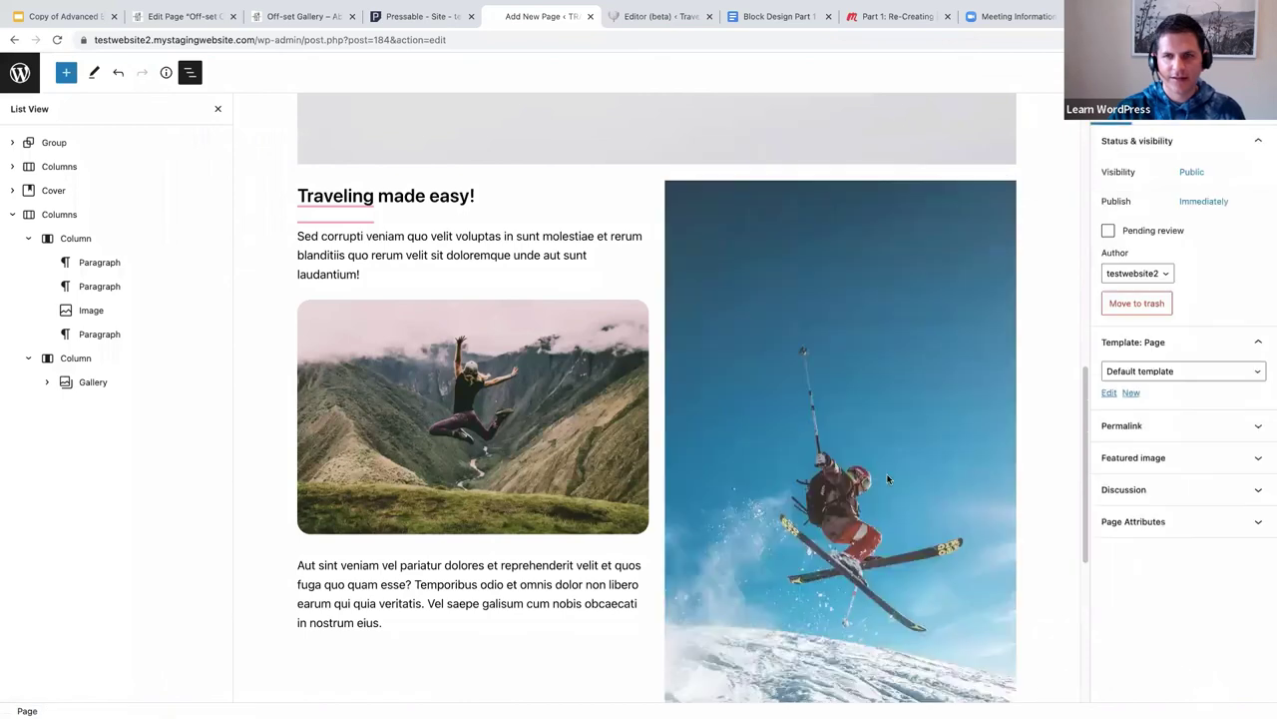
Set the border radius of the skier image in the gallery to 20 px.
scroll(860, 435, "down", 2)
left_click(898, 449)
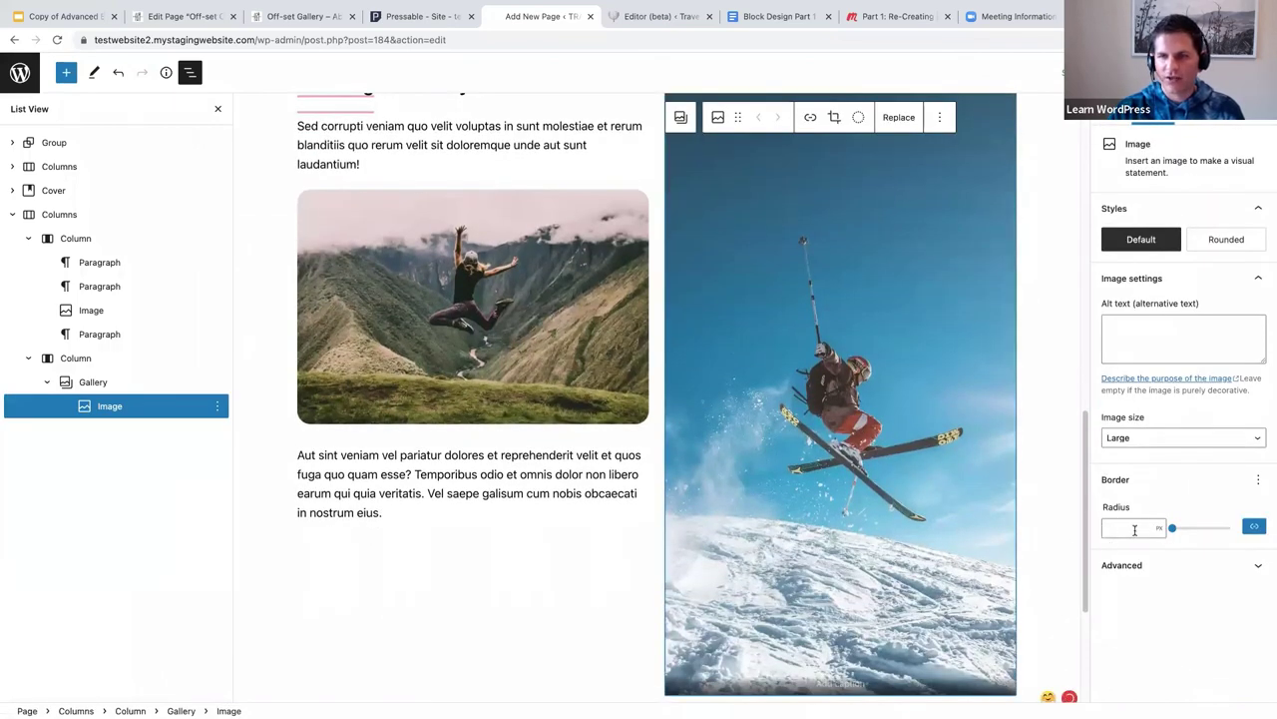
left_click(1131, 530)
type("20")
scroll(897, 473, "up", 2)
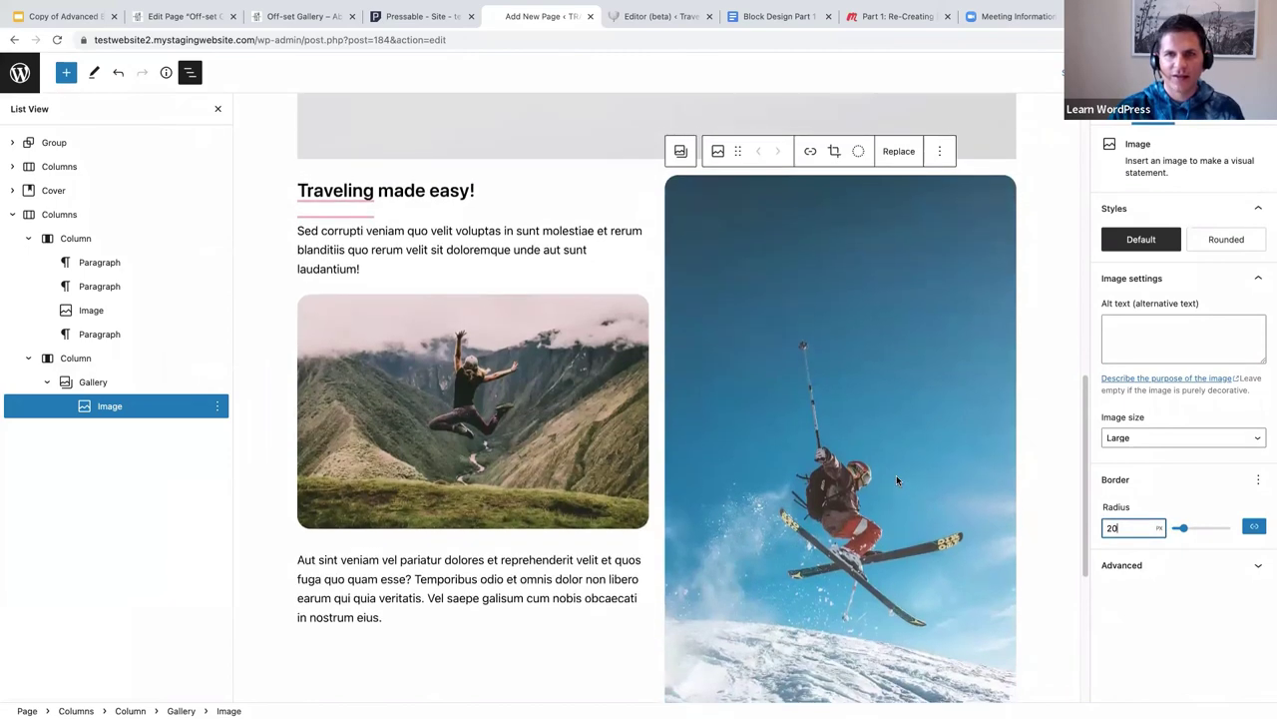
Duplicate the column that holds the skier gallery within the "Traveling made easy!" columns section.
left_click(726, 227)
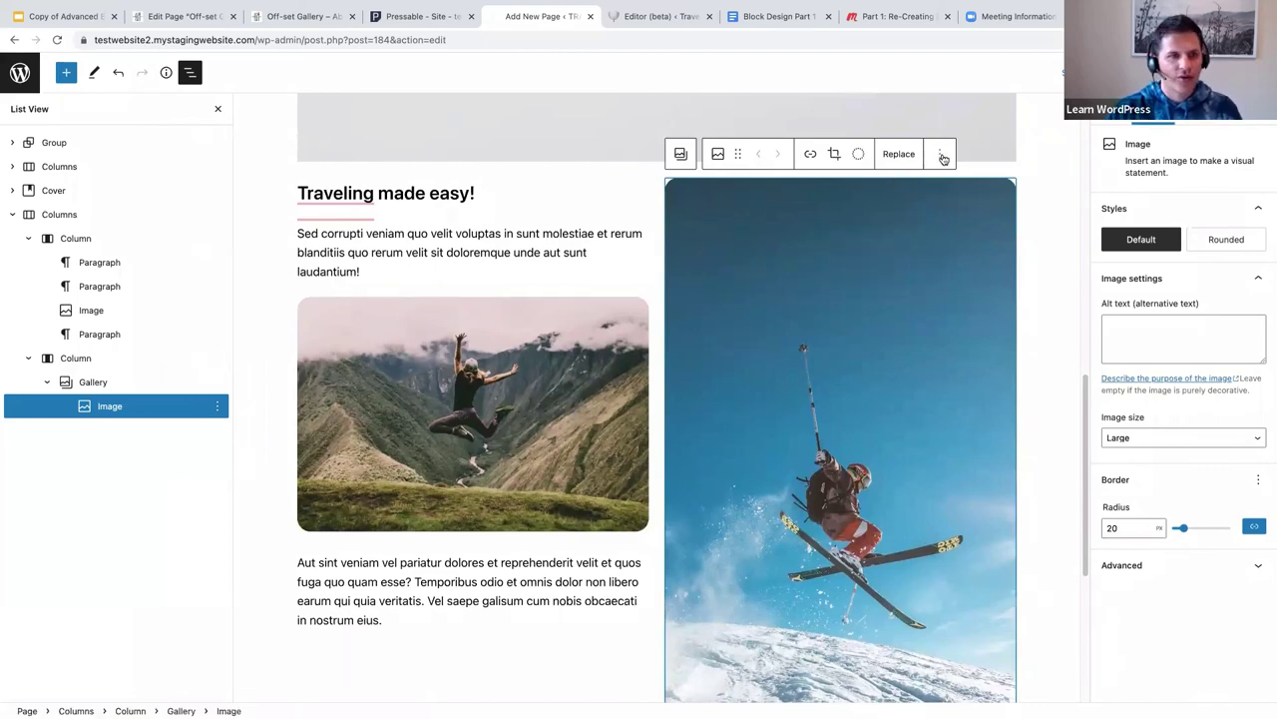
left_click(68, 358)
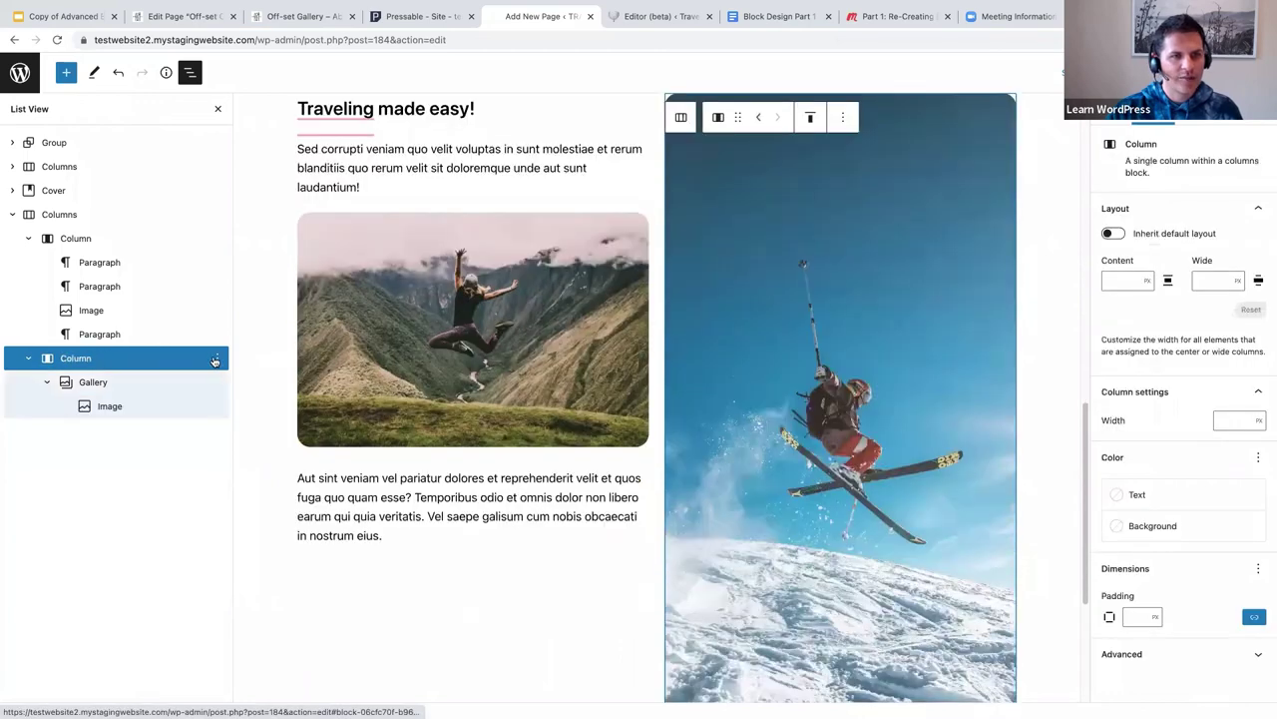
left_click(215, 360)
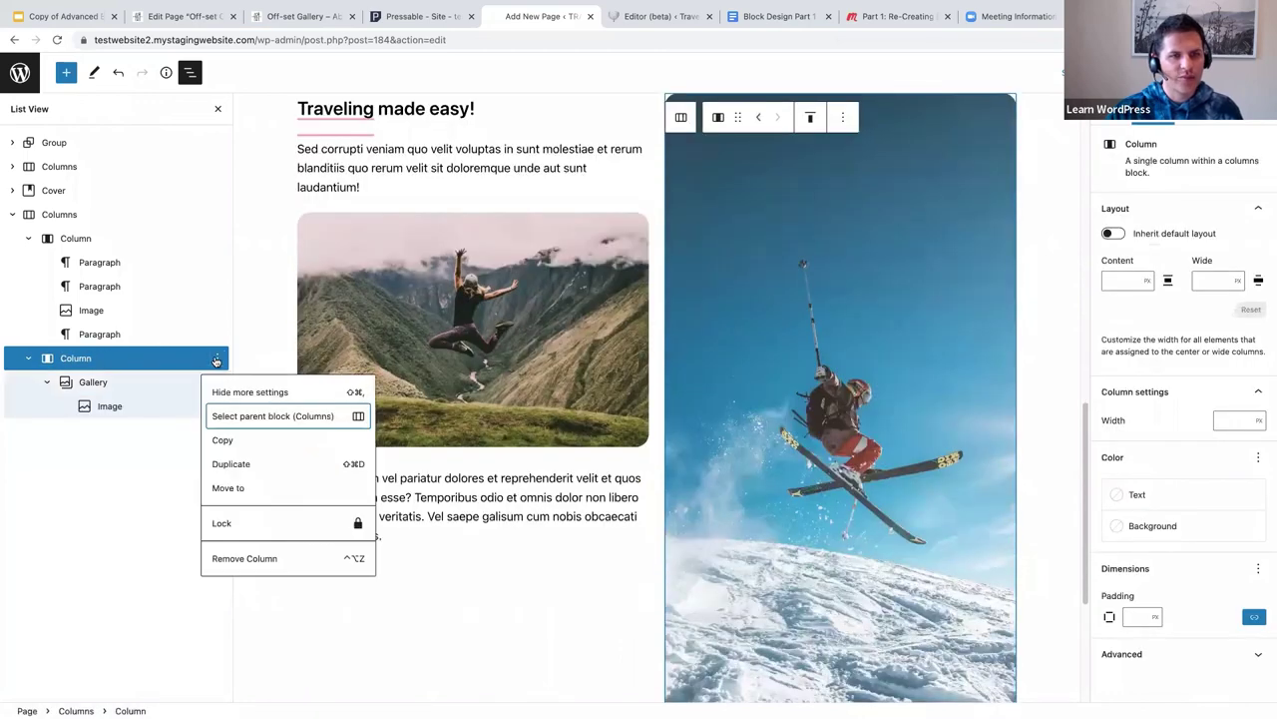
left_click(235, 466)
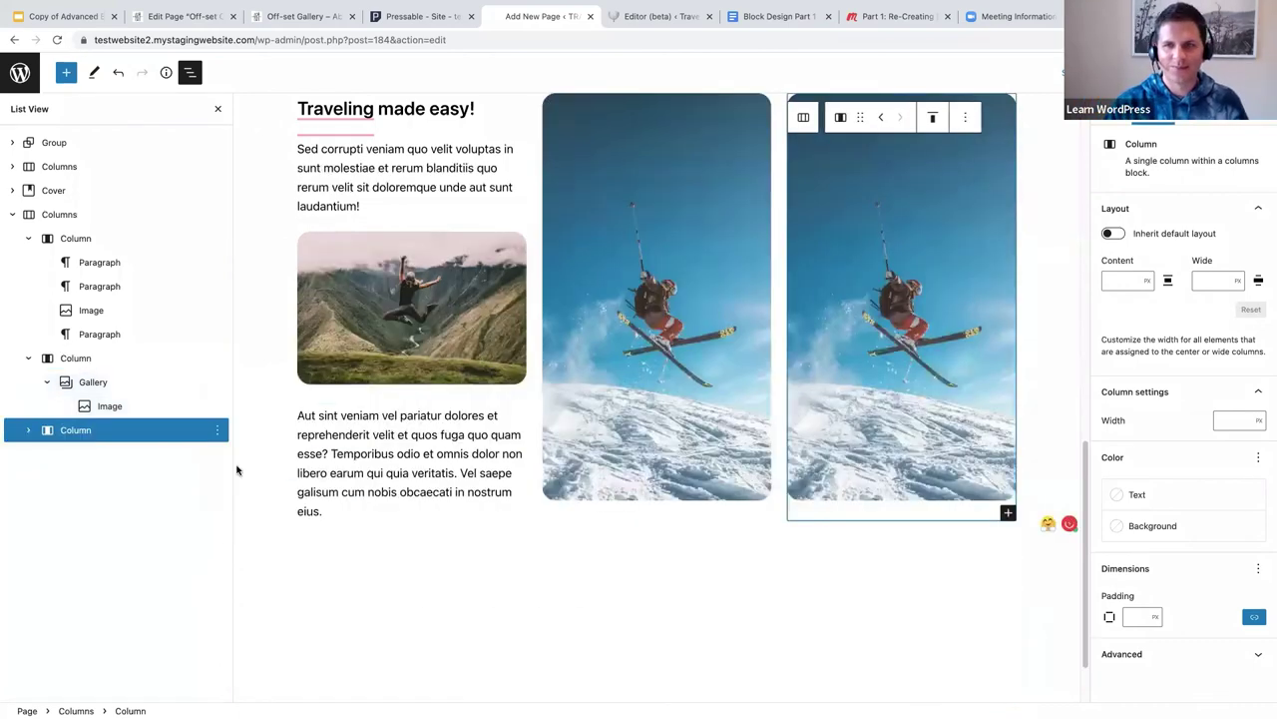
Replace the skier image in the third column with the Media Library photo of a cyclist in red standing on a grassy hill.
left_click(998, 277)
scroll(928, 220, "up", 1)
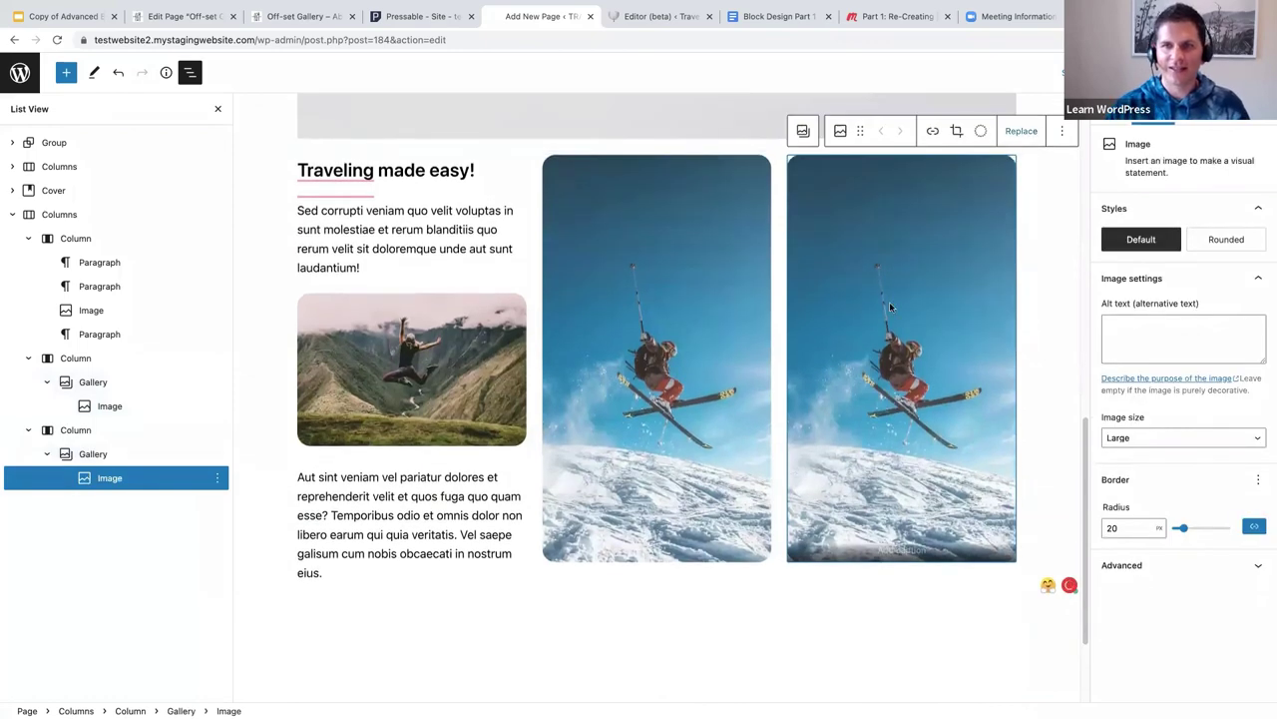
left_click(1021, 133)
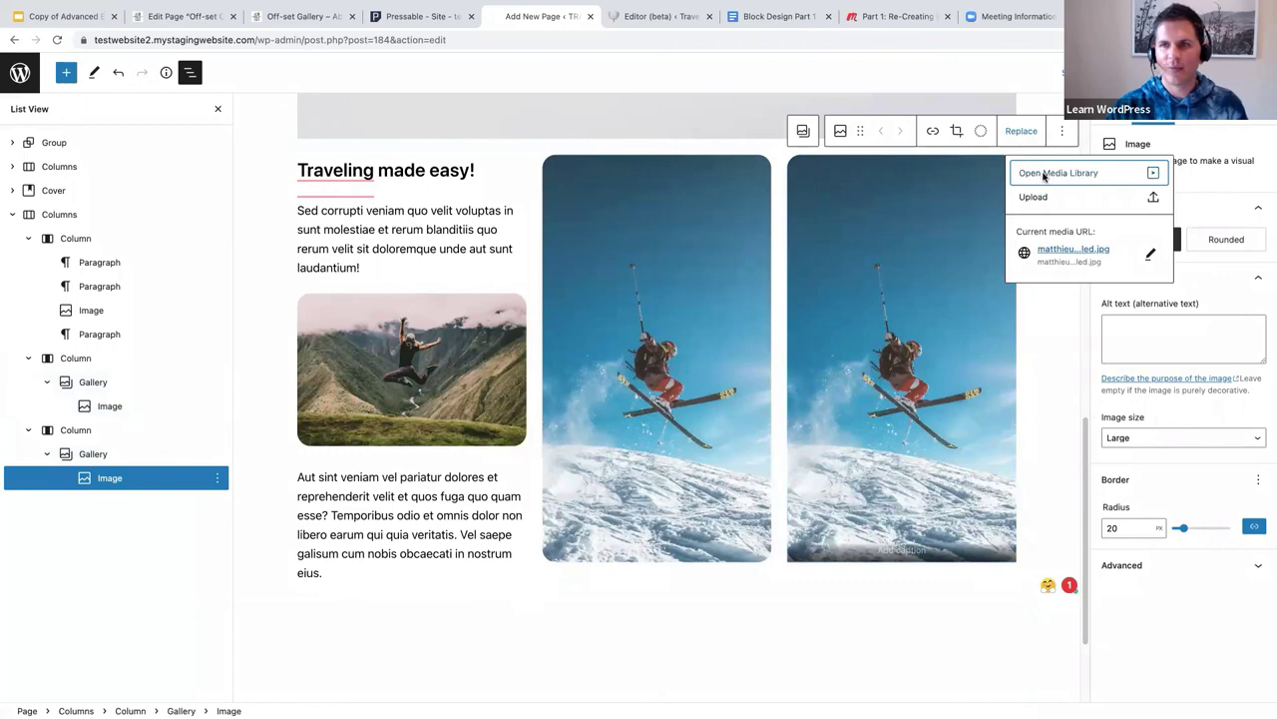
left_click(1044, 175)
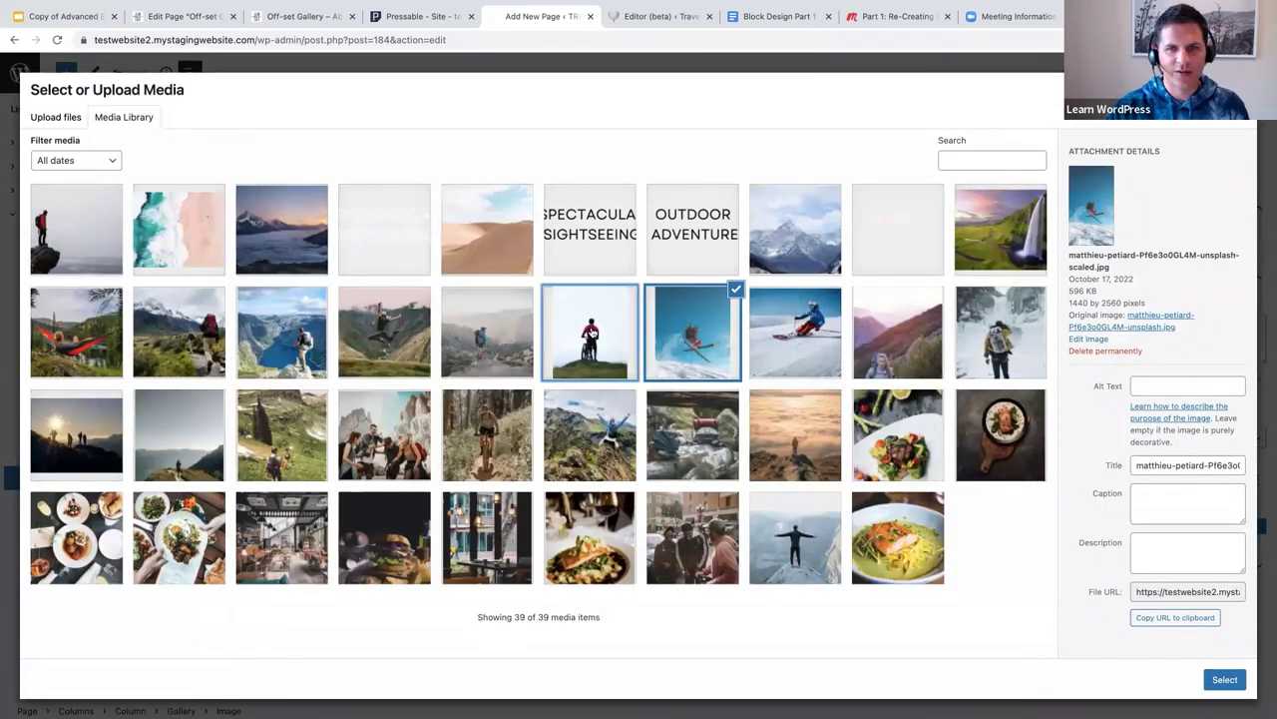
left_click(591, 334)
left_click(1225, 679)
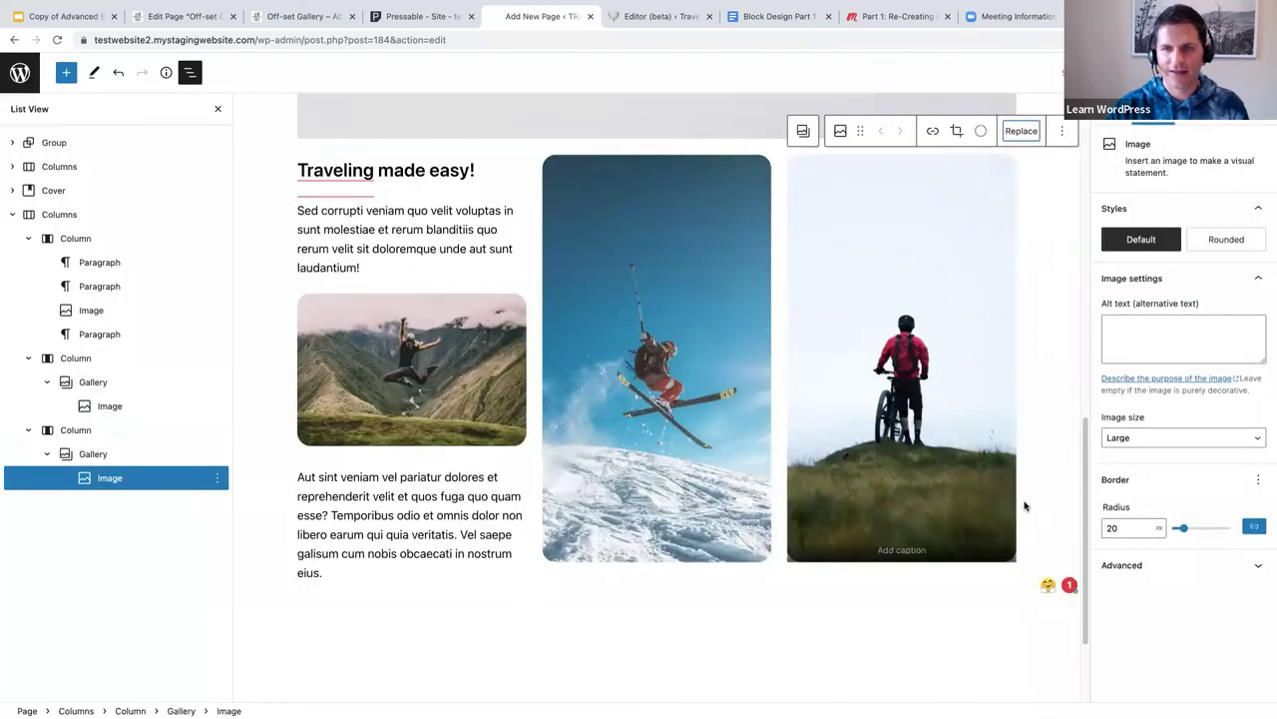
left_click(893, 632)
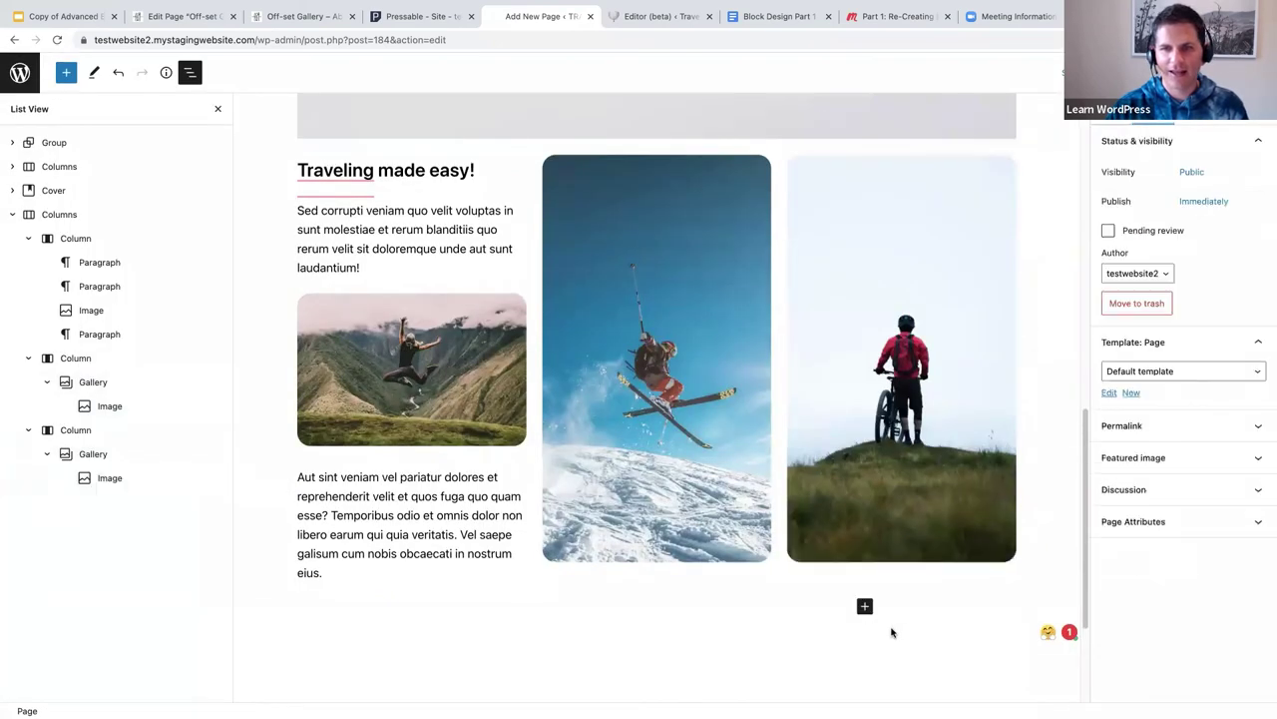
Hide the List View and the settings sidebar, and review the whole page layout from the quote to the "Traveling made easy!" columns.
left_click(216, 110)
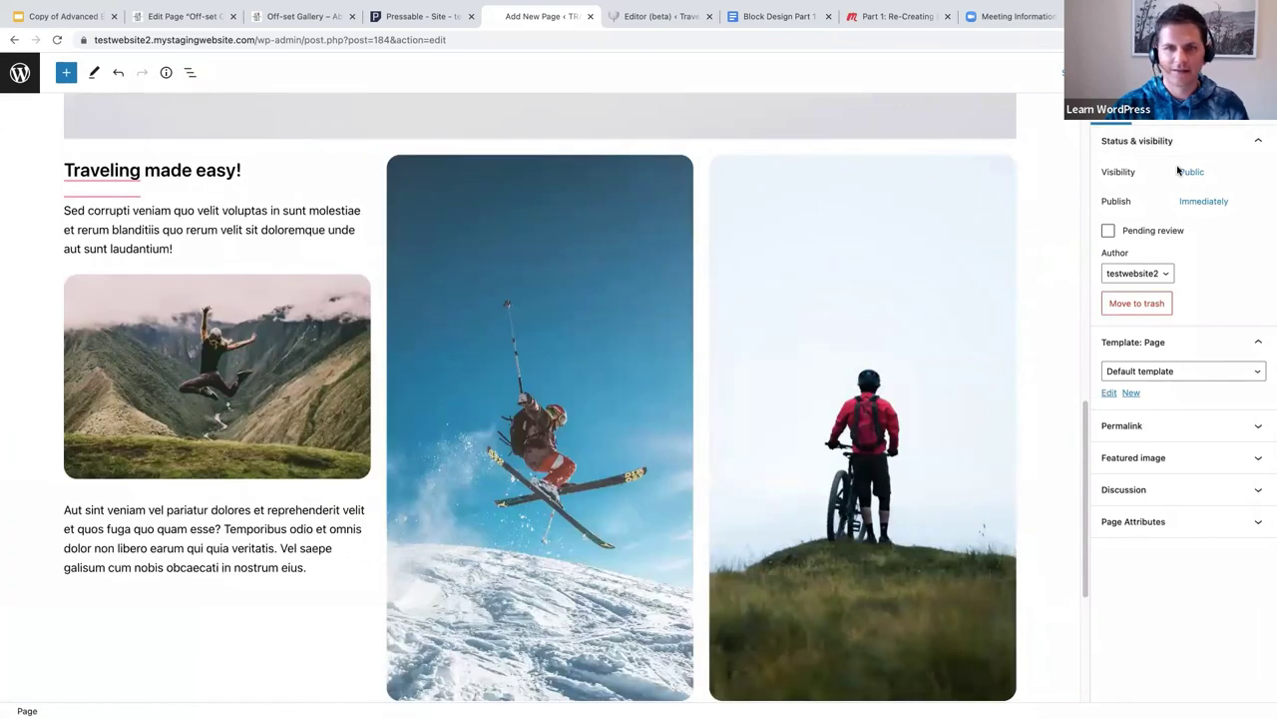
key("ctrl+shift+comma")
scroll(1033, 452, "down", 2)
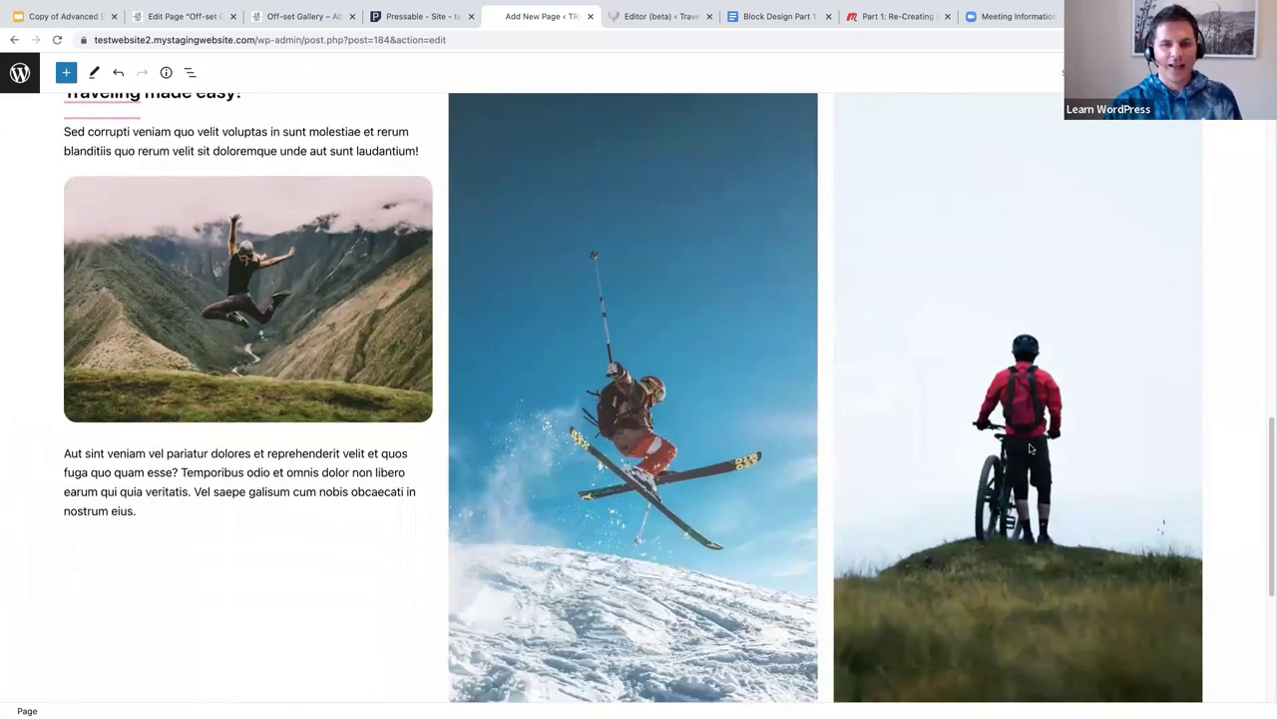
scroll(1033, 452, "down", 2)
scroll(1028, 453, "up", 5)
scroll(1025, 453, "up", 5)
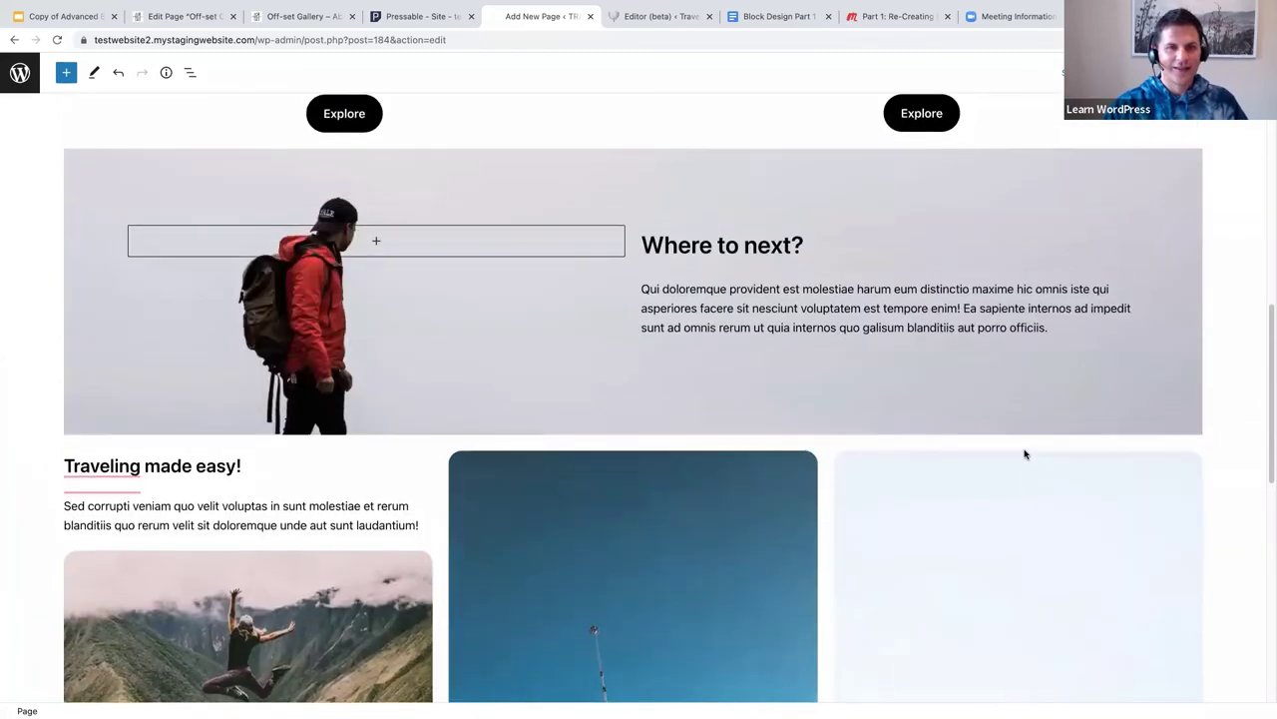
scroll(1018, 455, "up", 6)
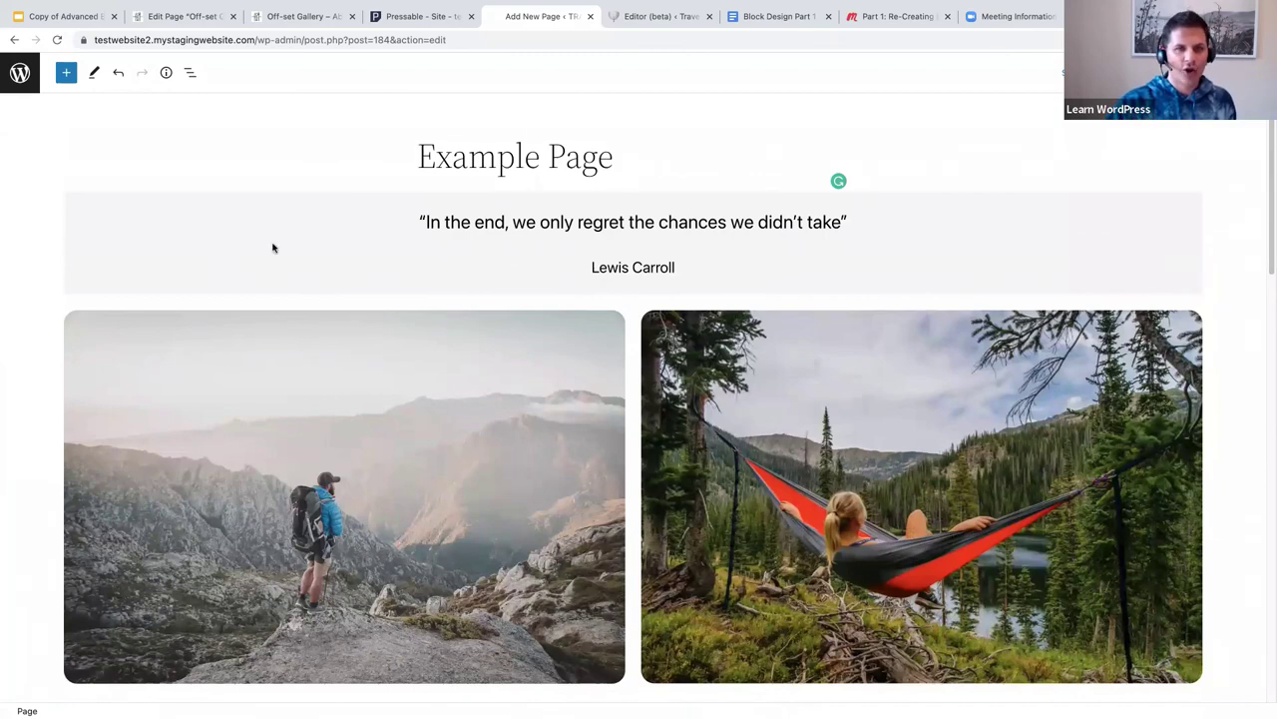
scroll(284, 289, "down", 1)
scroll(290, 306, "down", 1)
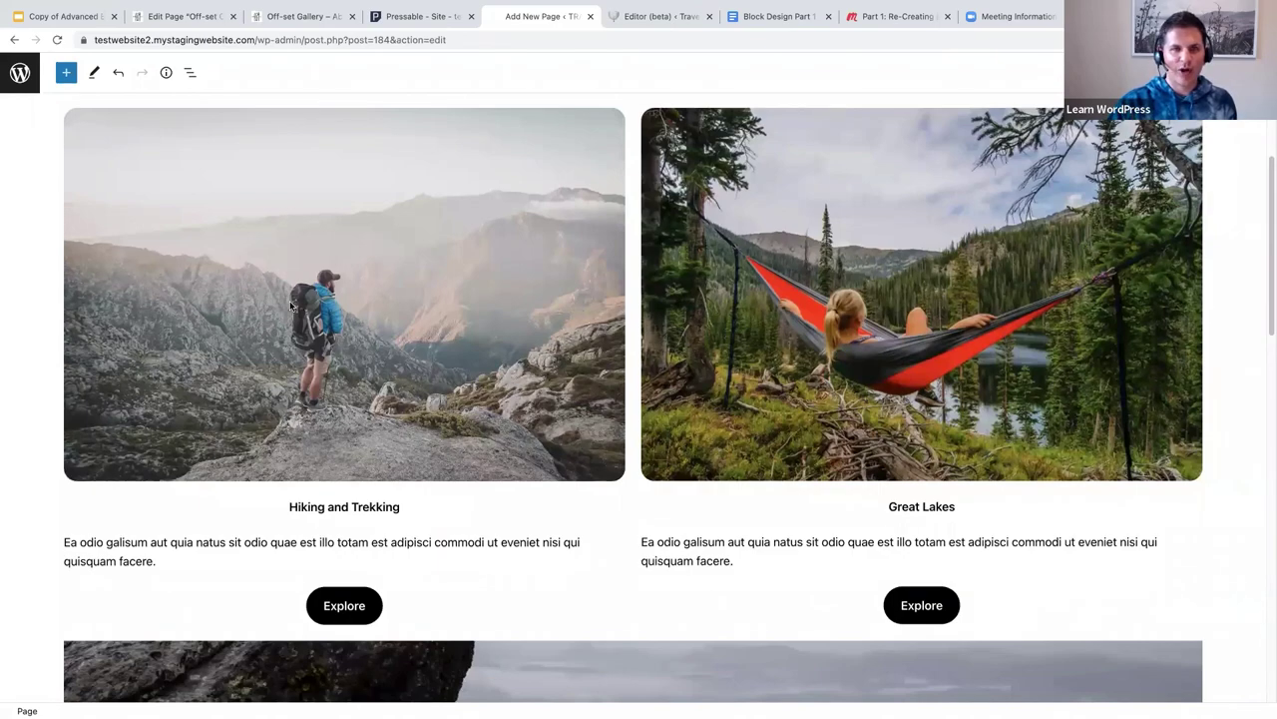
scroll(289, 300, "down", 3)
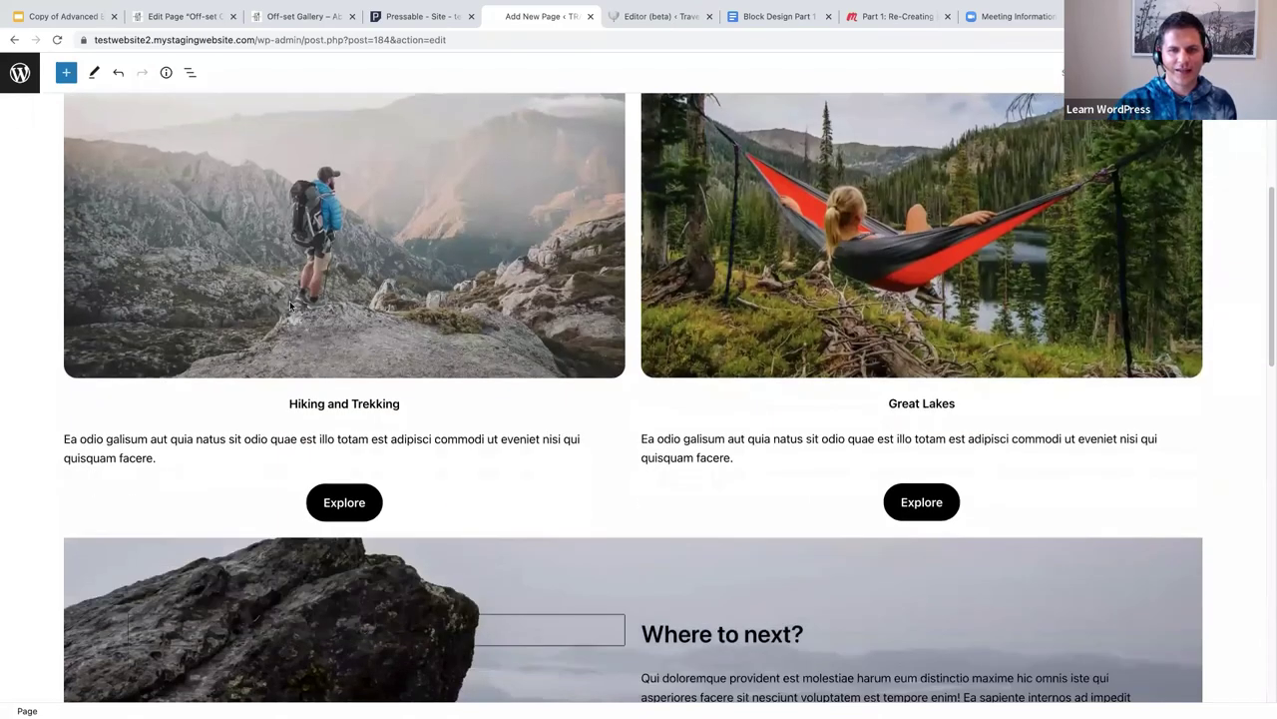
scroll(290, 305, "down", 2)
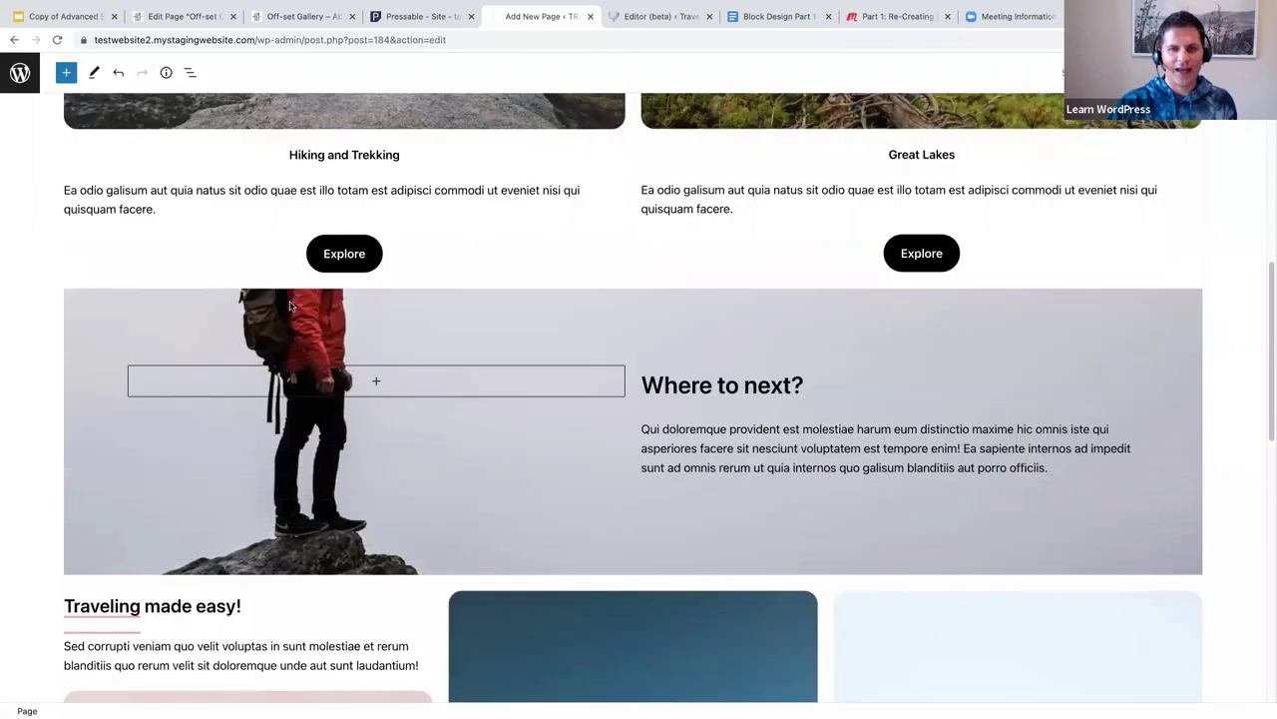
scroll(289, 306, "down", 2)
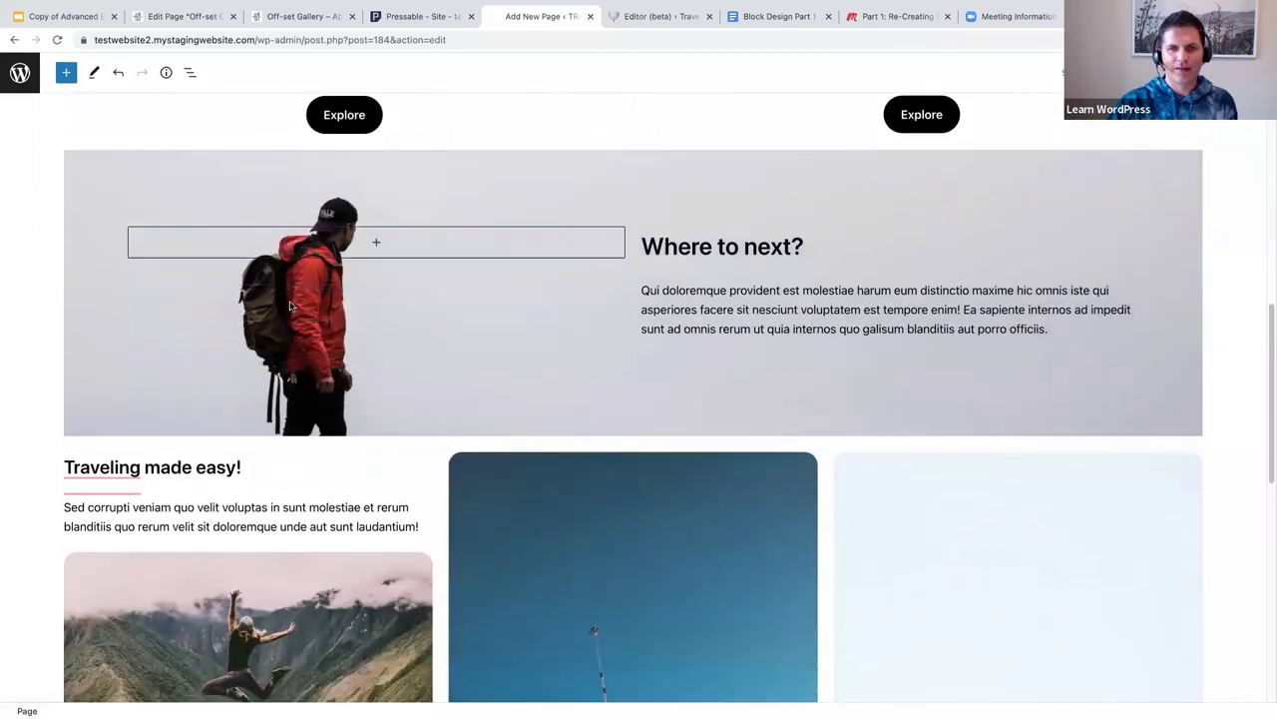
scroll(290, 306, "down", 3)
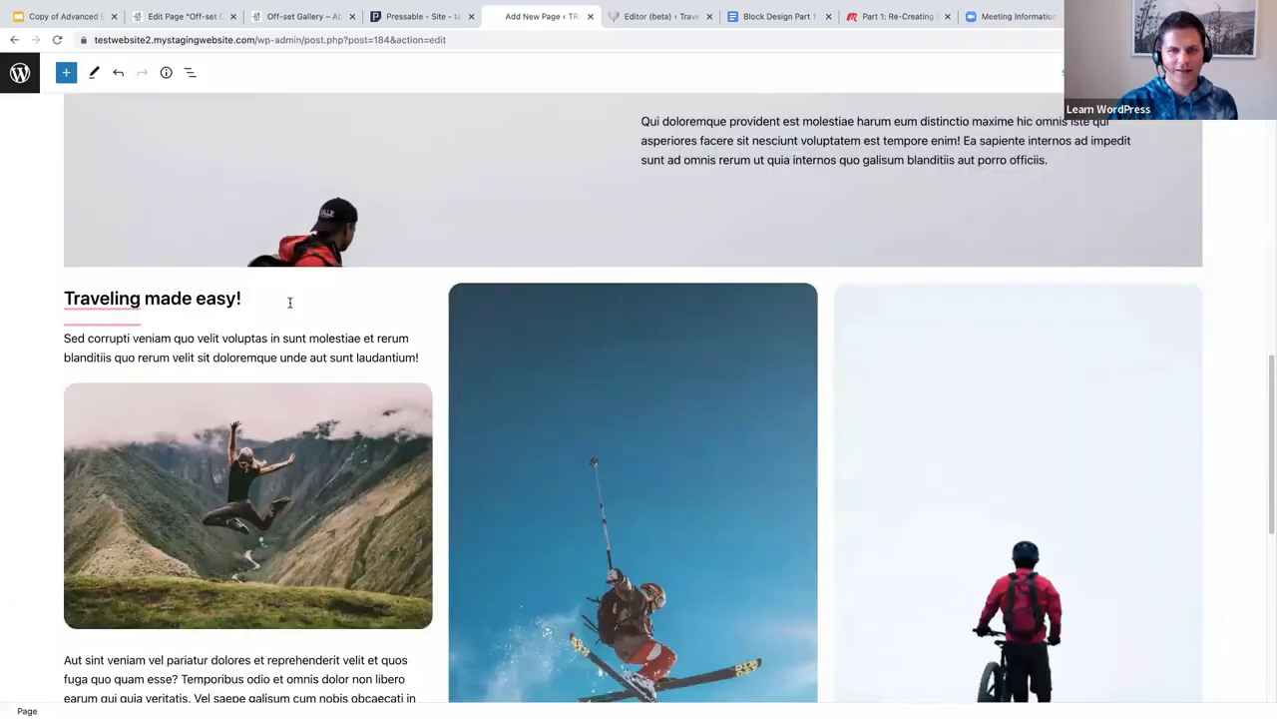
scroll(290, 306, "down", 1)
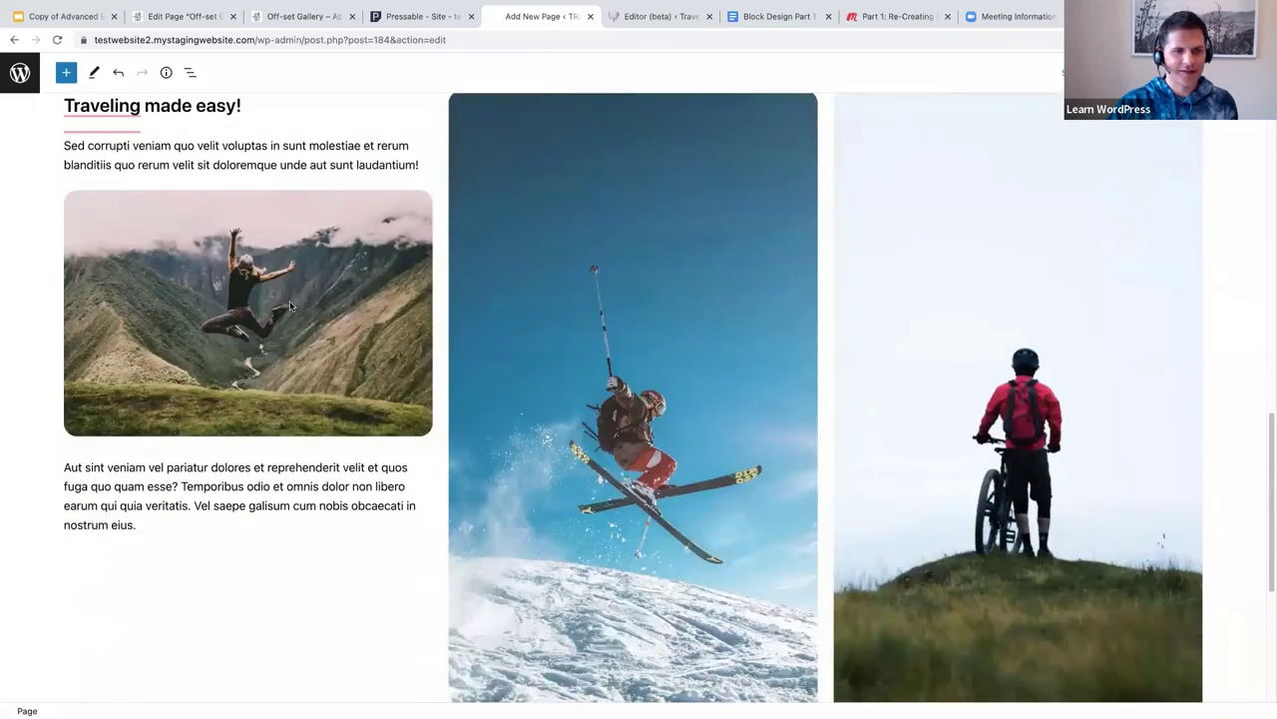
scroll(290, 306, "down", 1)
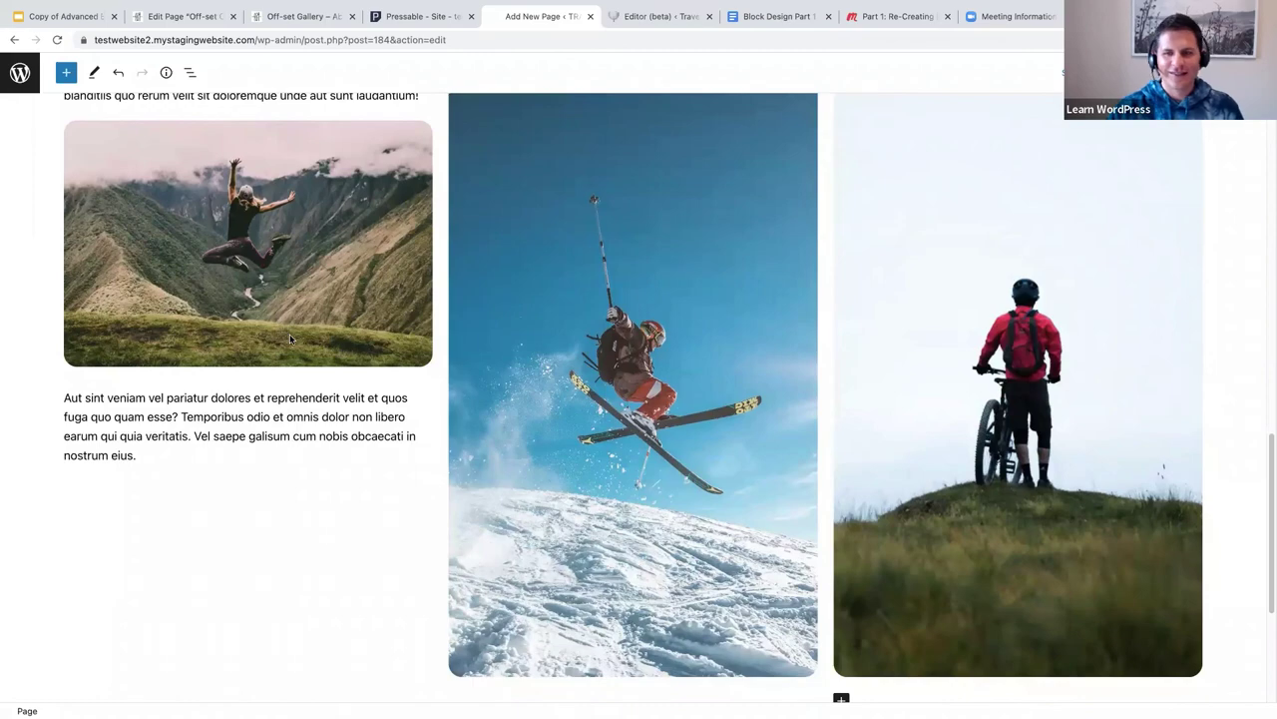
scroll(289, 338, "up", 2)
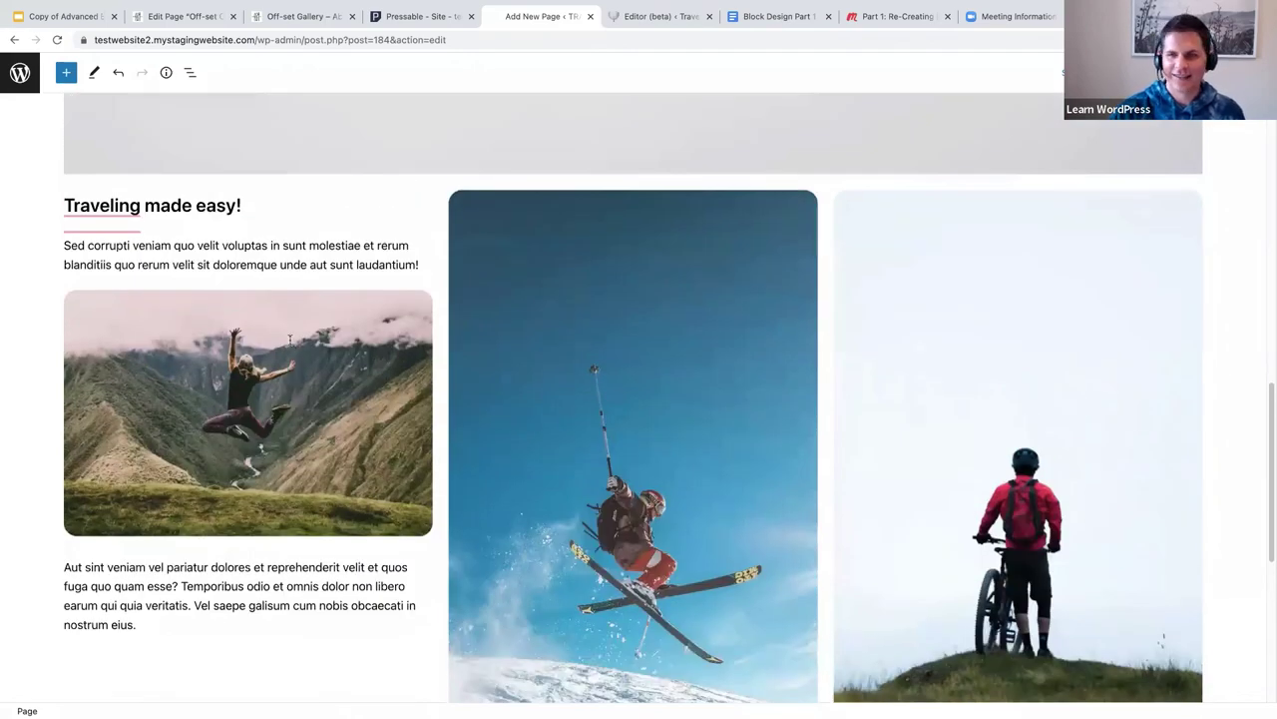
scroll(290, 338, "up", 6)
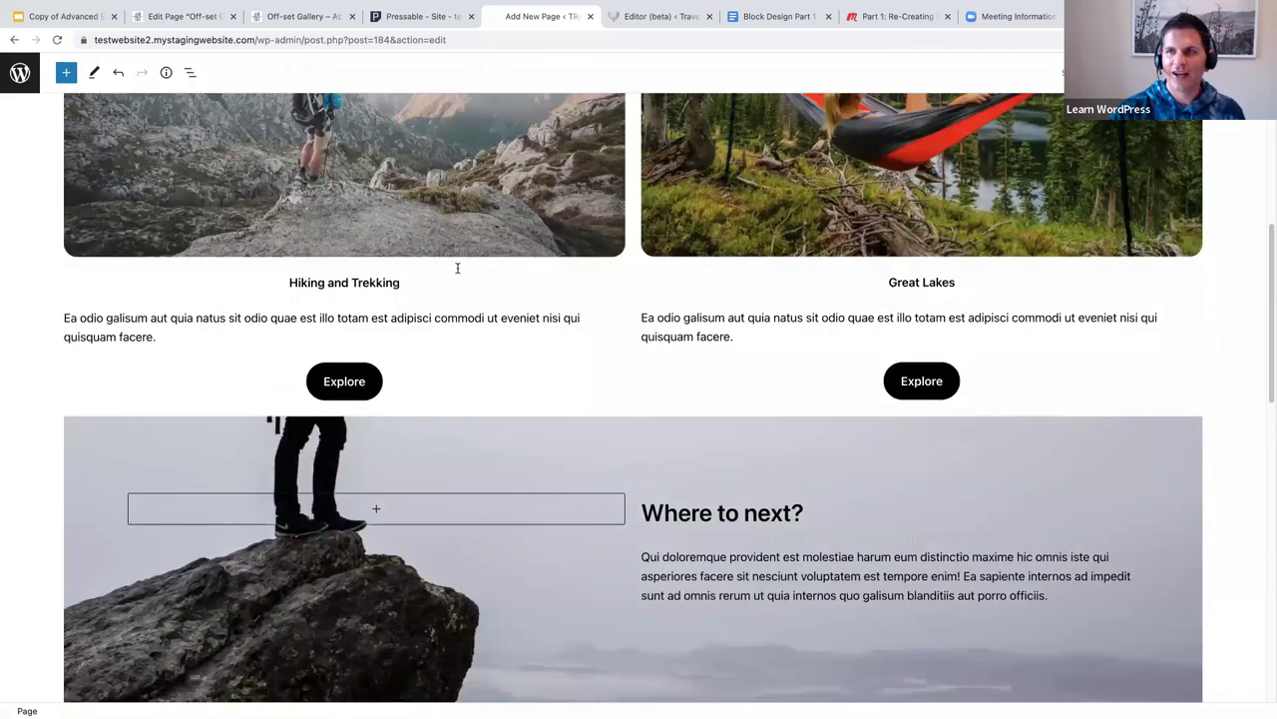
Publish the page and close the post-publish details.
scroll(457, 267, "up", 3)
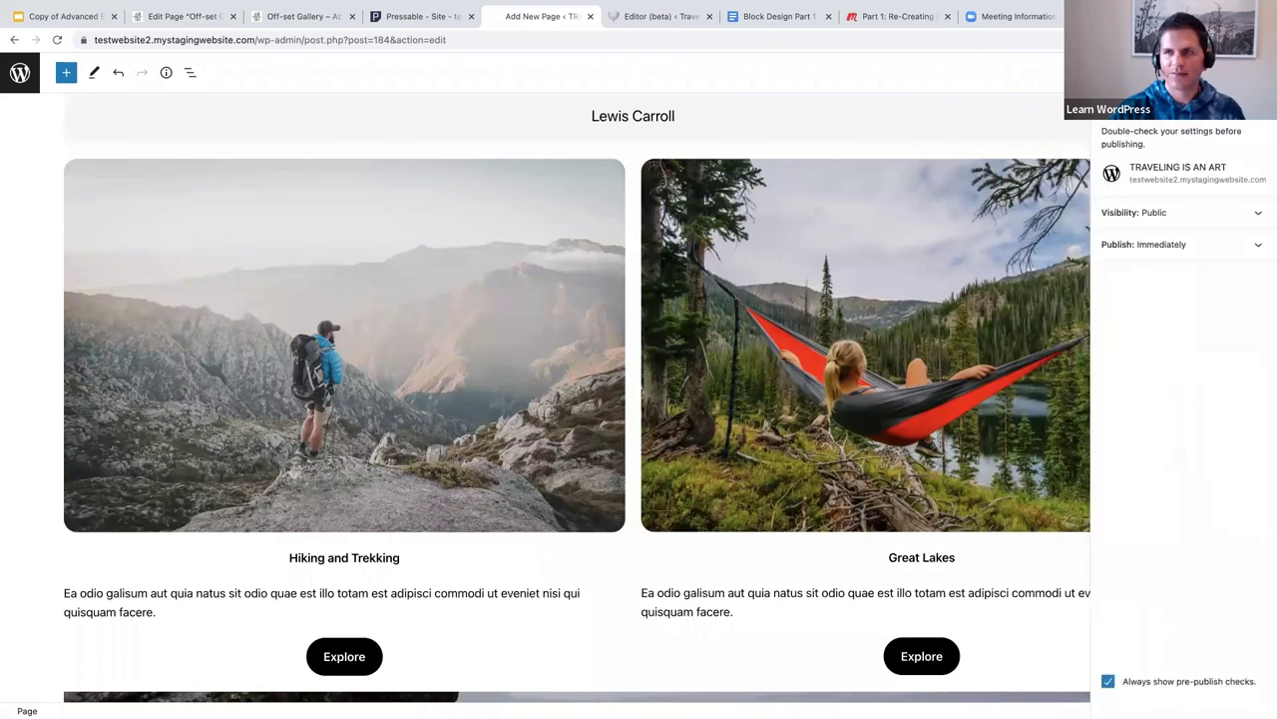
left_click(1233, 90)
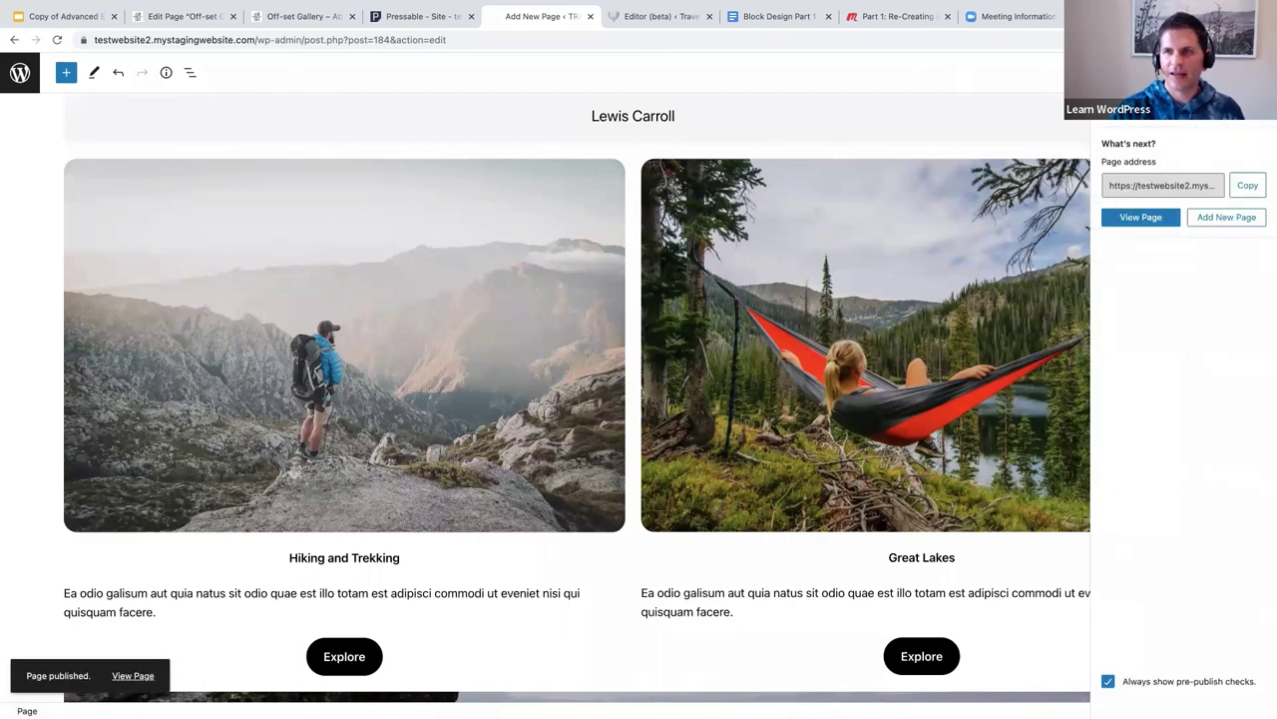
left_click(1260, 90)
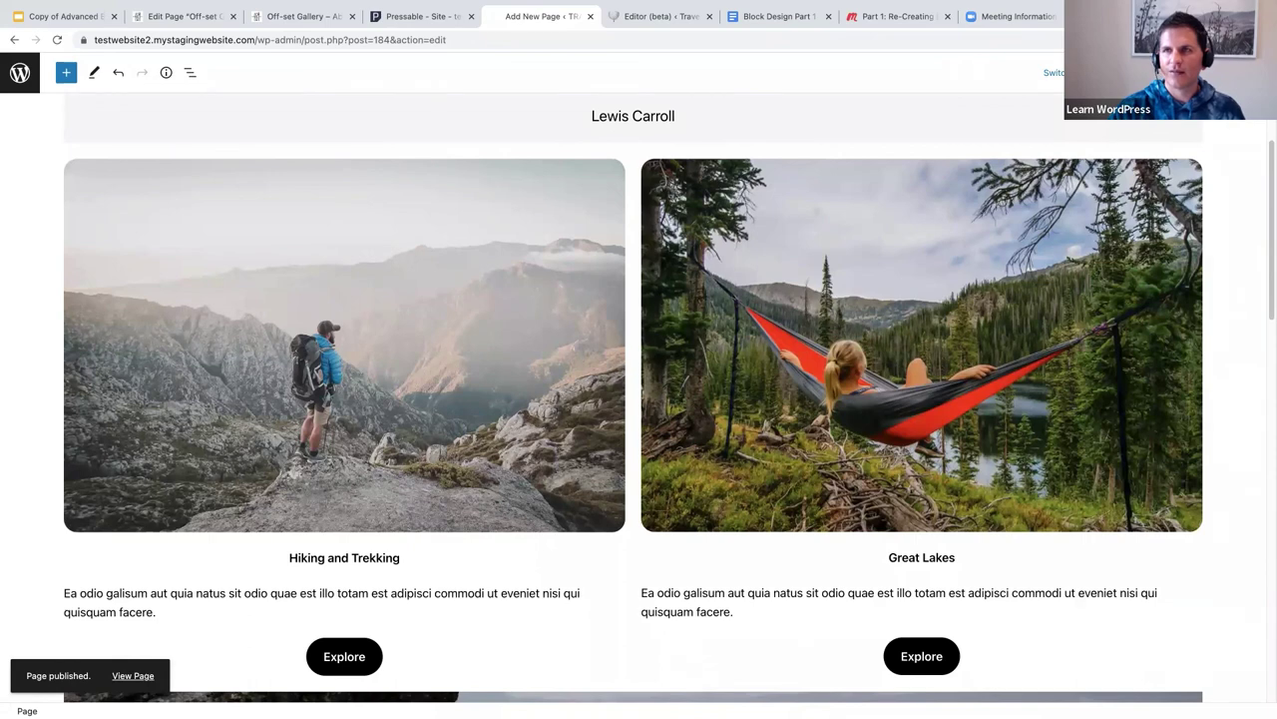
Preview the published page in a new browser tab and look over its mountain header cover.
mouse_move(639, 5)
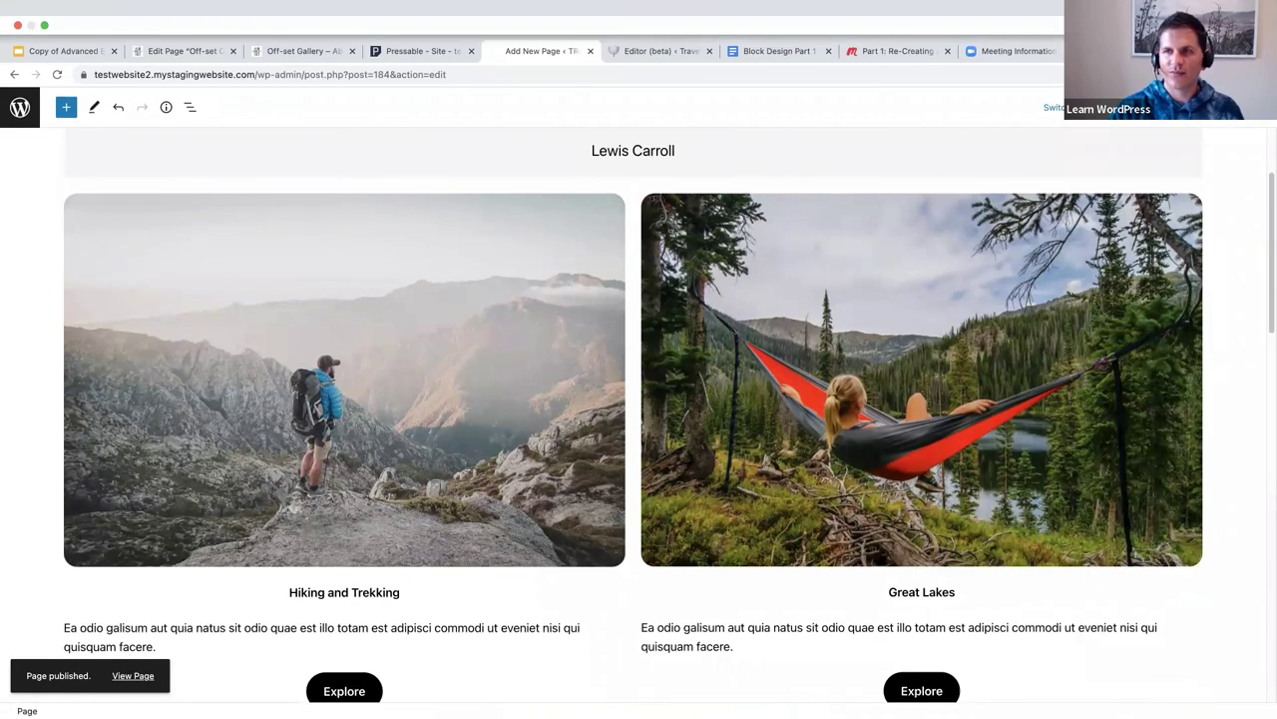
left_click(1098, 107)
left_click(1046, 193)
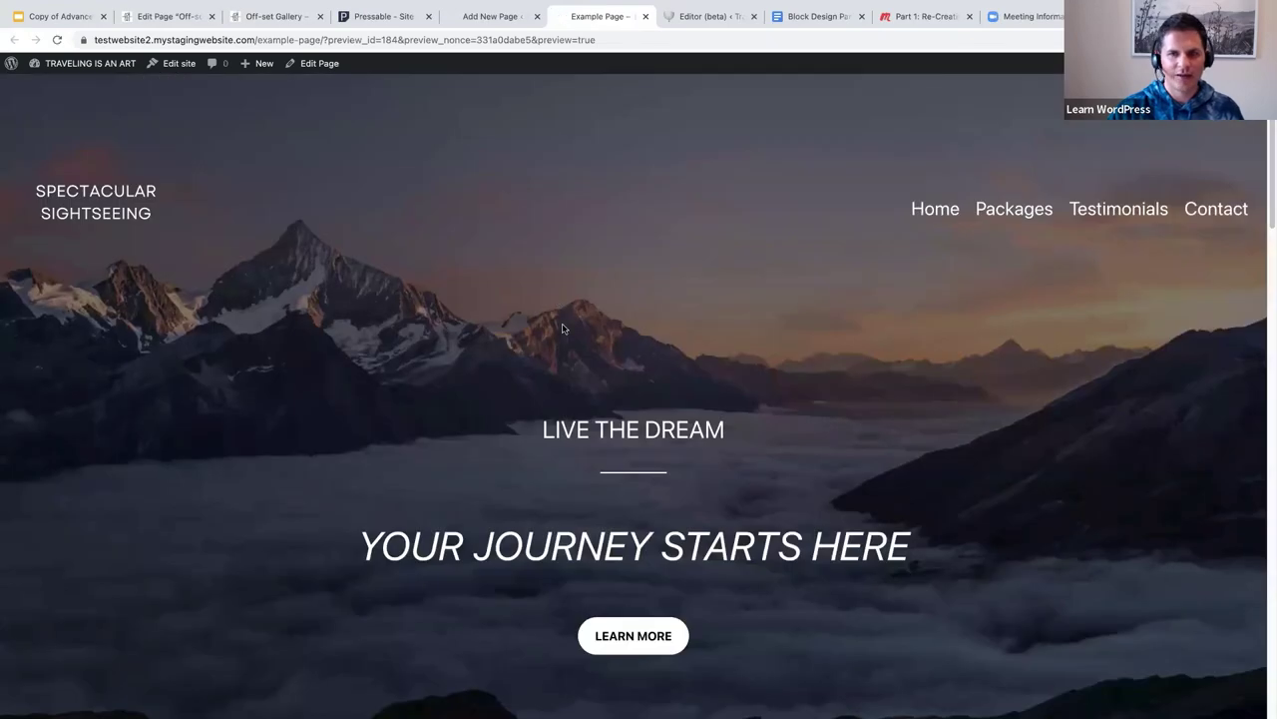
scroll(561, 328, "down", 3)
scroll(453, 247, "up", 2)
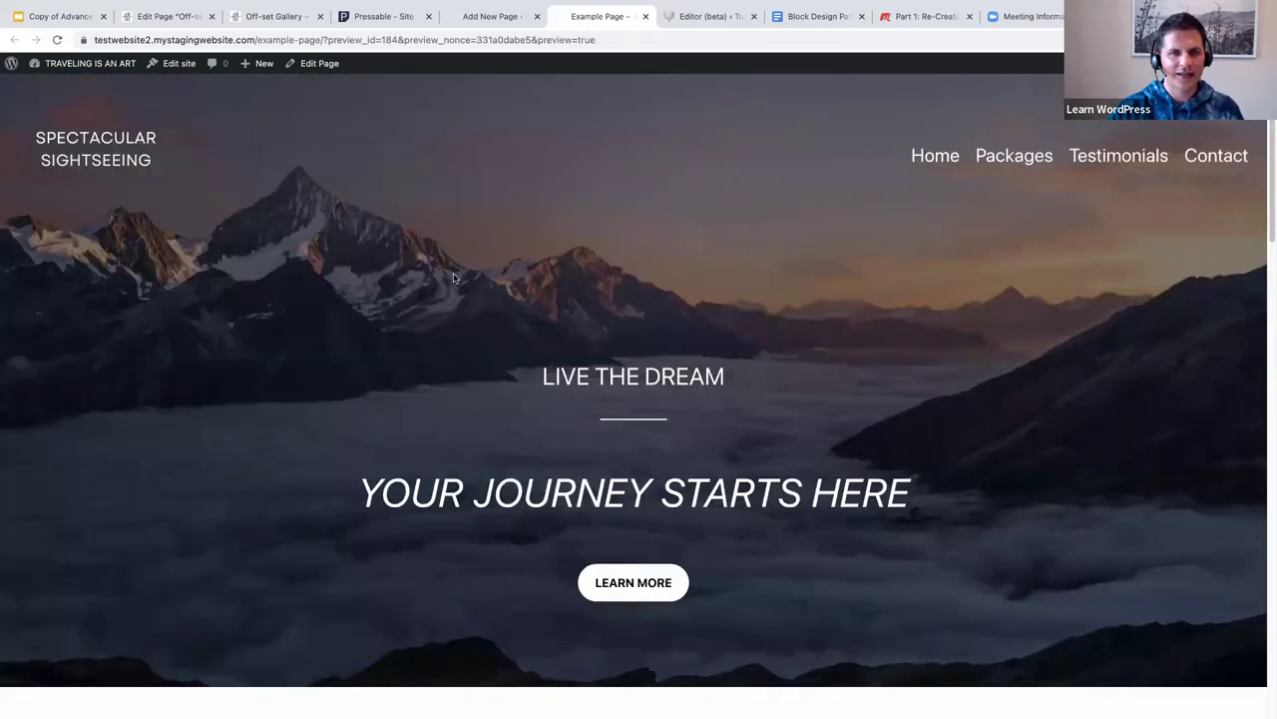
scroll(453, 278, "up", 1)
Inspect the previewed page in the browser's responsive view and examine the mobile layout from the header to the "Hiking and Trekking" column.
right_click(452, 273)
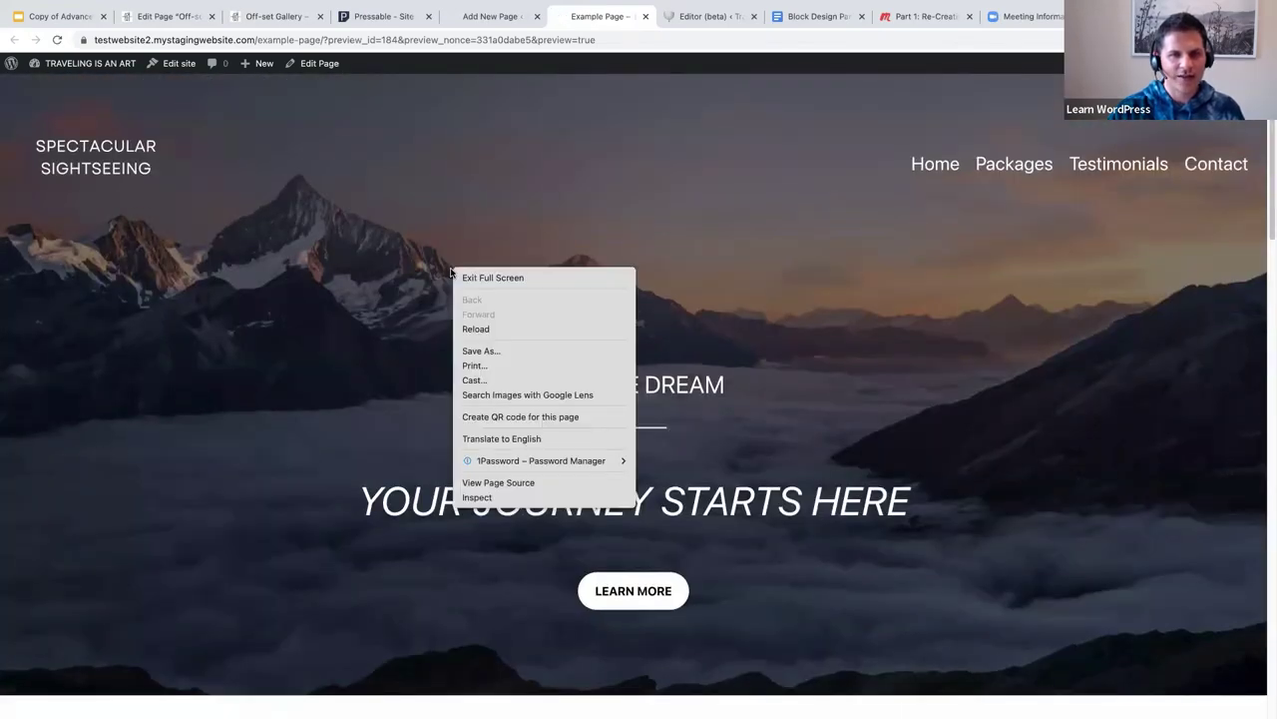
left_click(481, 498)
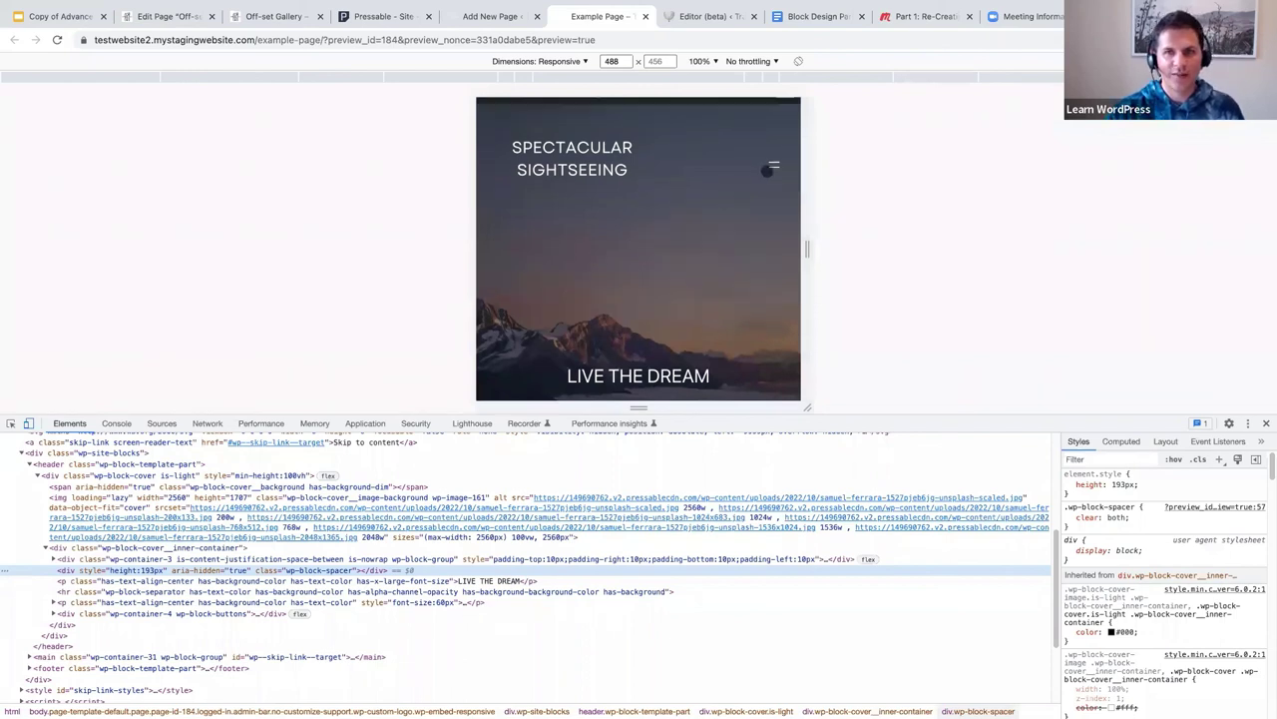
scroll(645, 253, "down", 1)
scroll(646, 252, "down", 3)
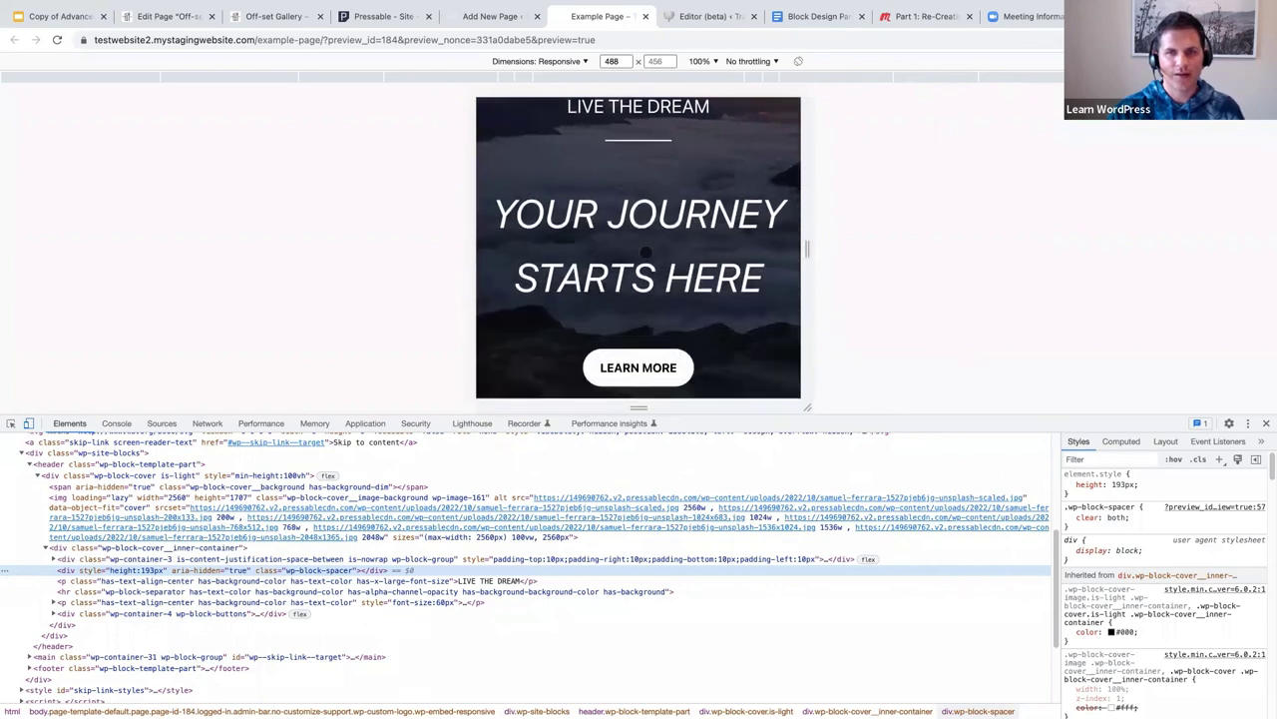
scroll(646, 253, "down", 1)
scroll(649, 257, "up", 4)
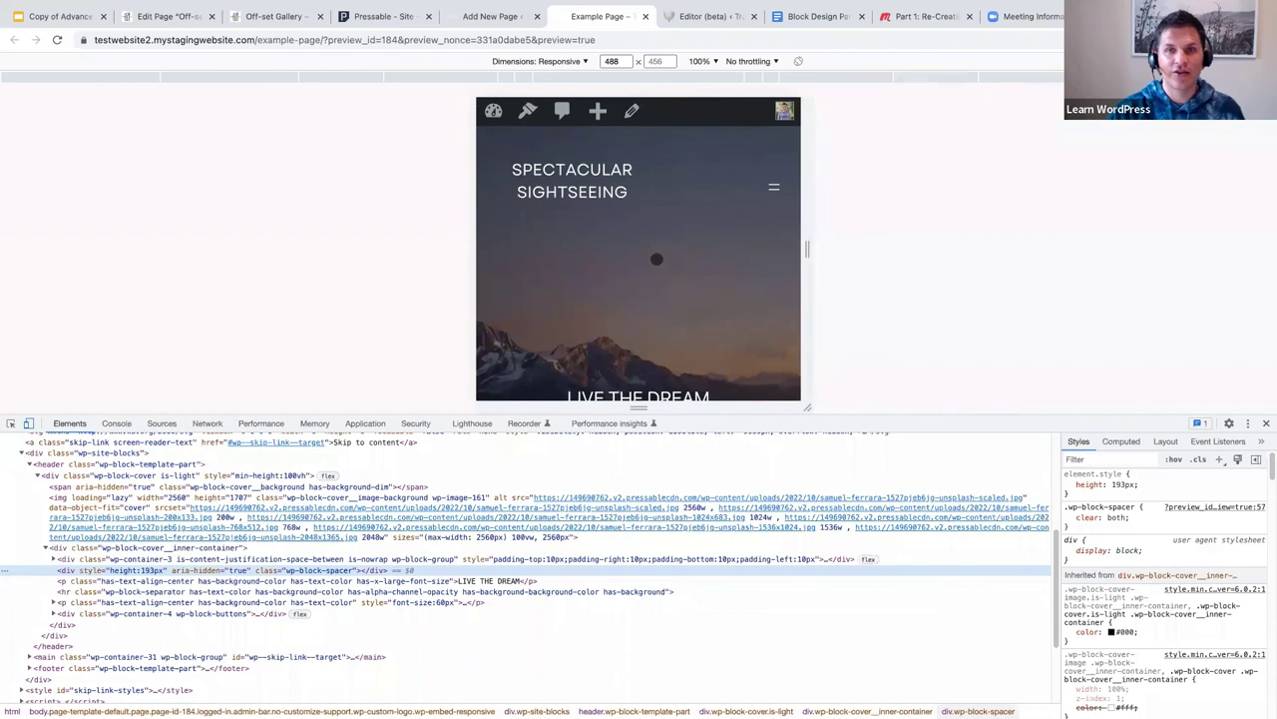
scroll(656, 260, "down", 1)
scroll(657, 260, "down", 8)
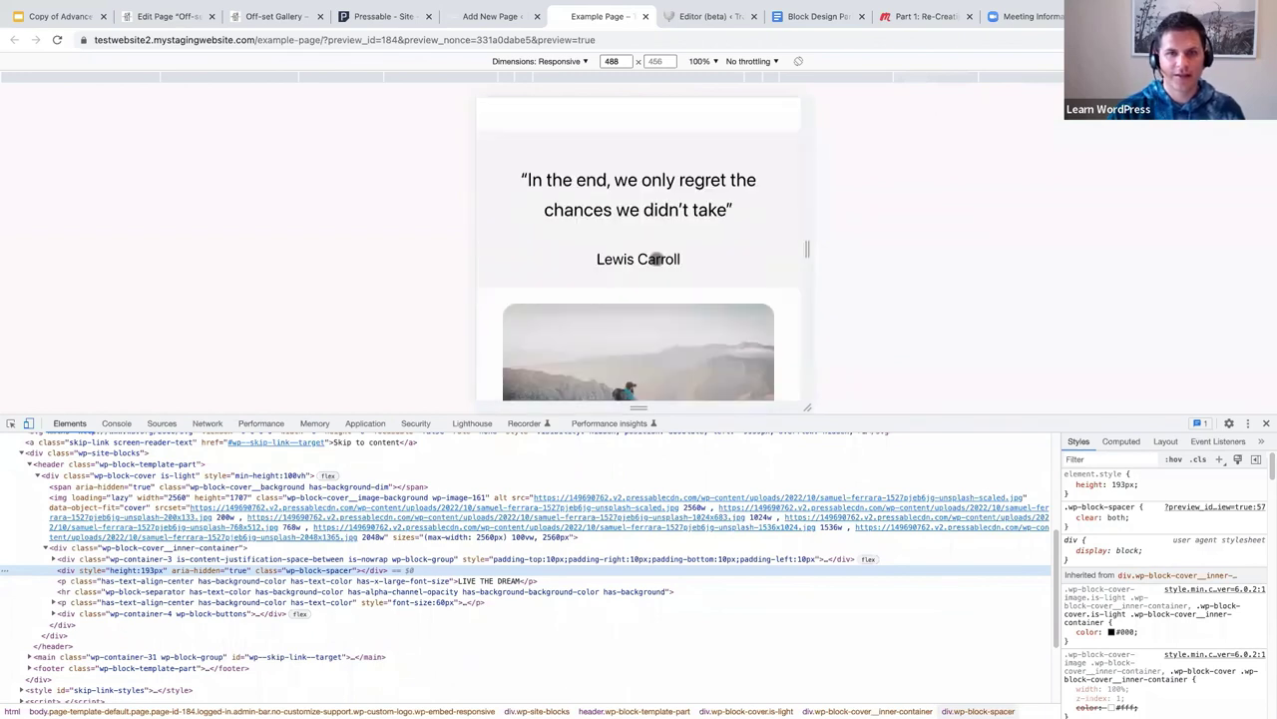
scroll(669, 262, "up", 1)
scroll(685, 263, "down", 5)
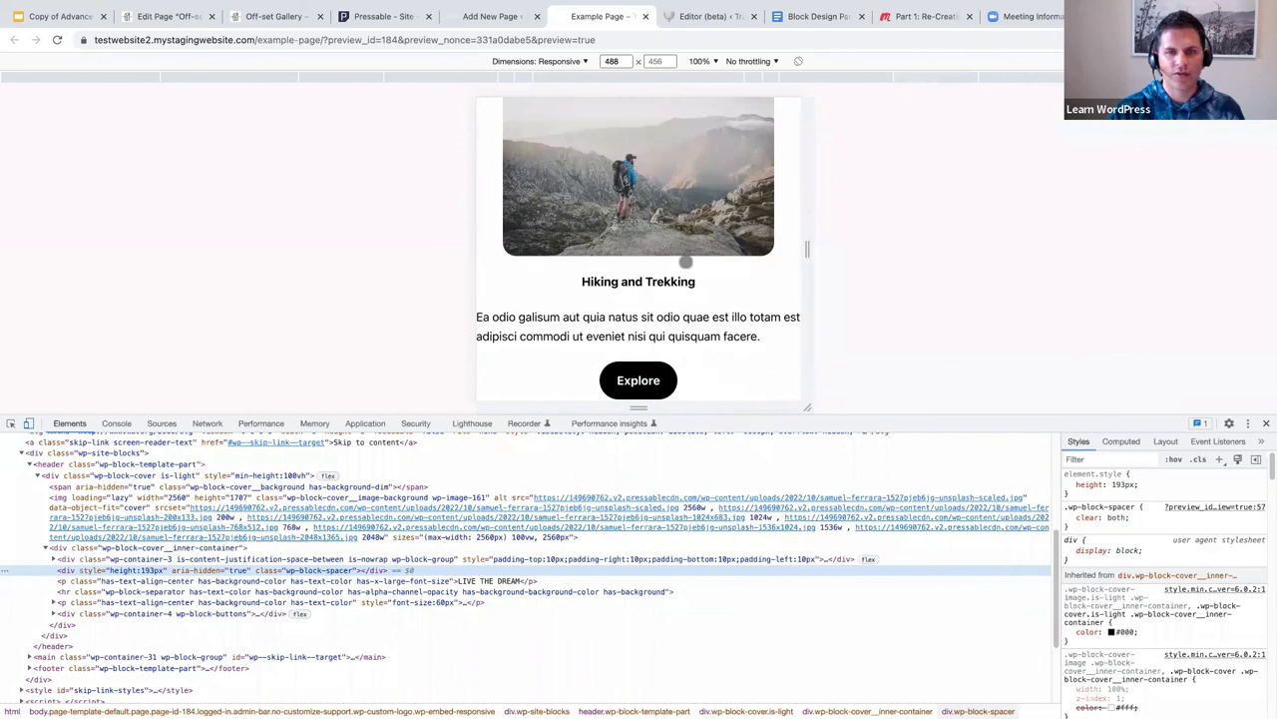
scroll(686, 261, "down", 1)
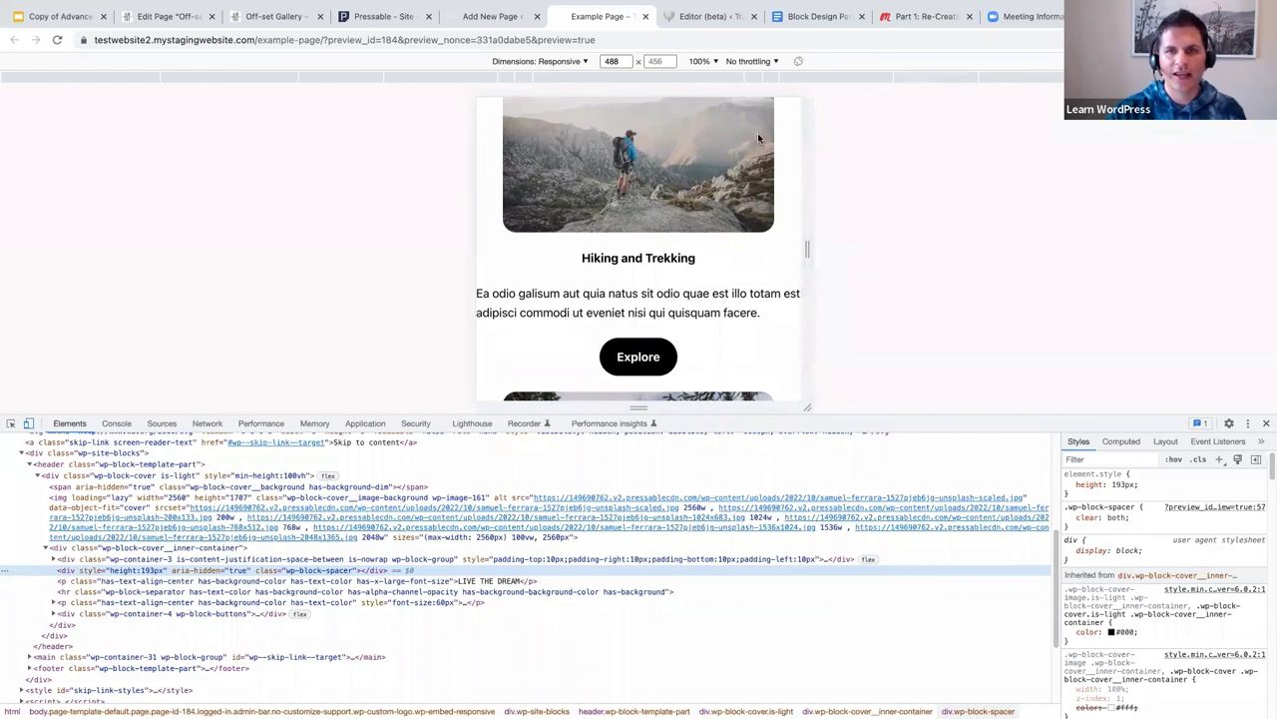
Close the developer tools and open the previewed page for editing.
left_click(1266, 424)
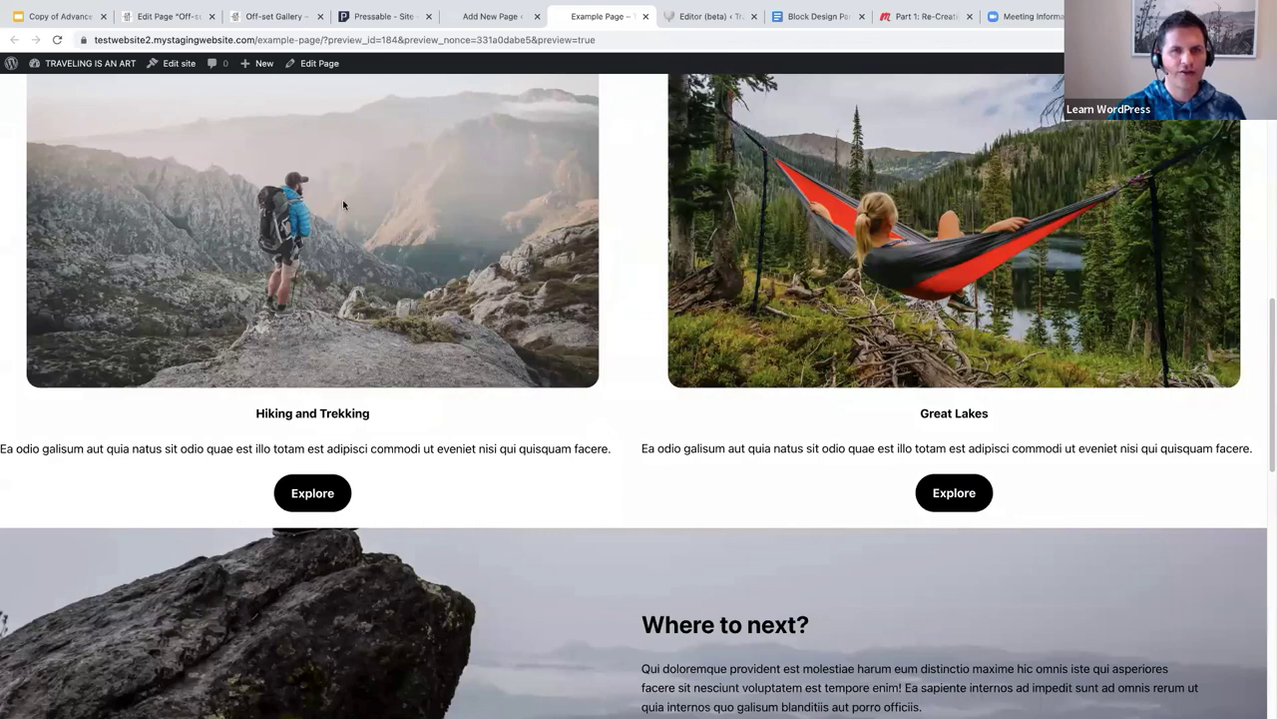
scroll(329, 160, "up", 2)
scroll(340, 252, "up", 1)
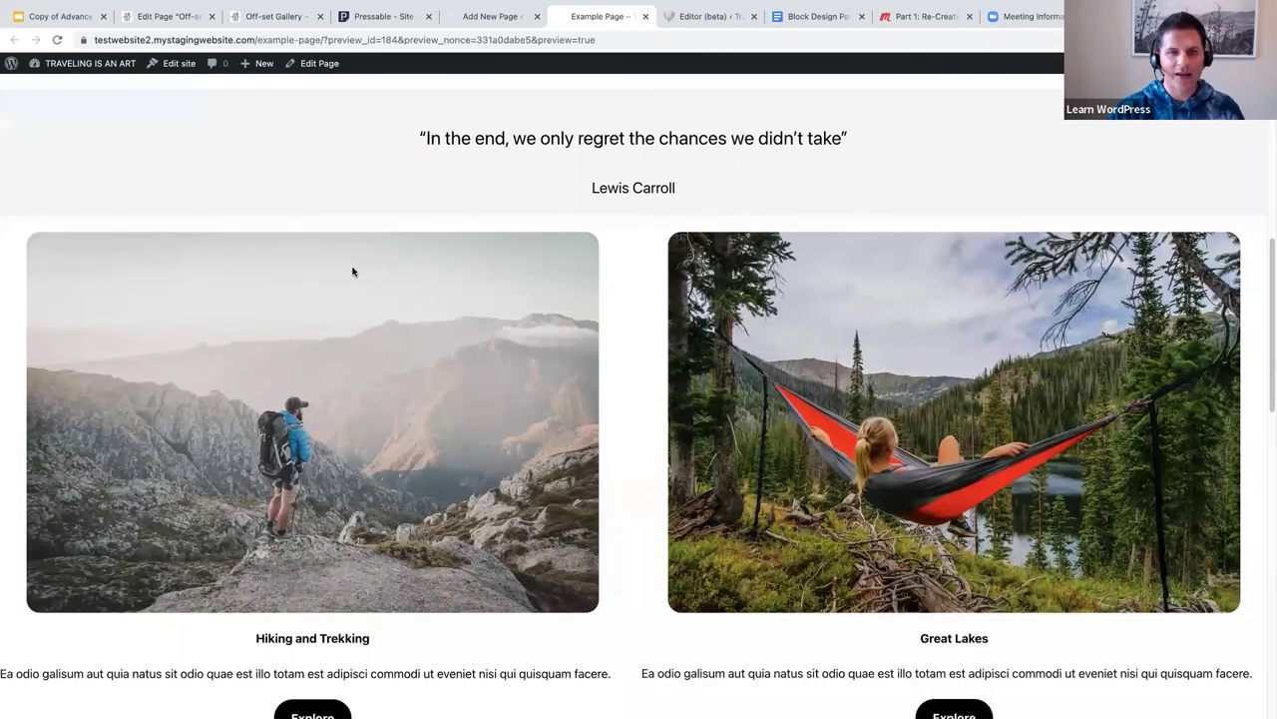
scroll(329, 164, "up", 1)
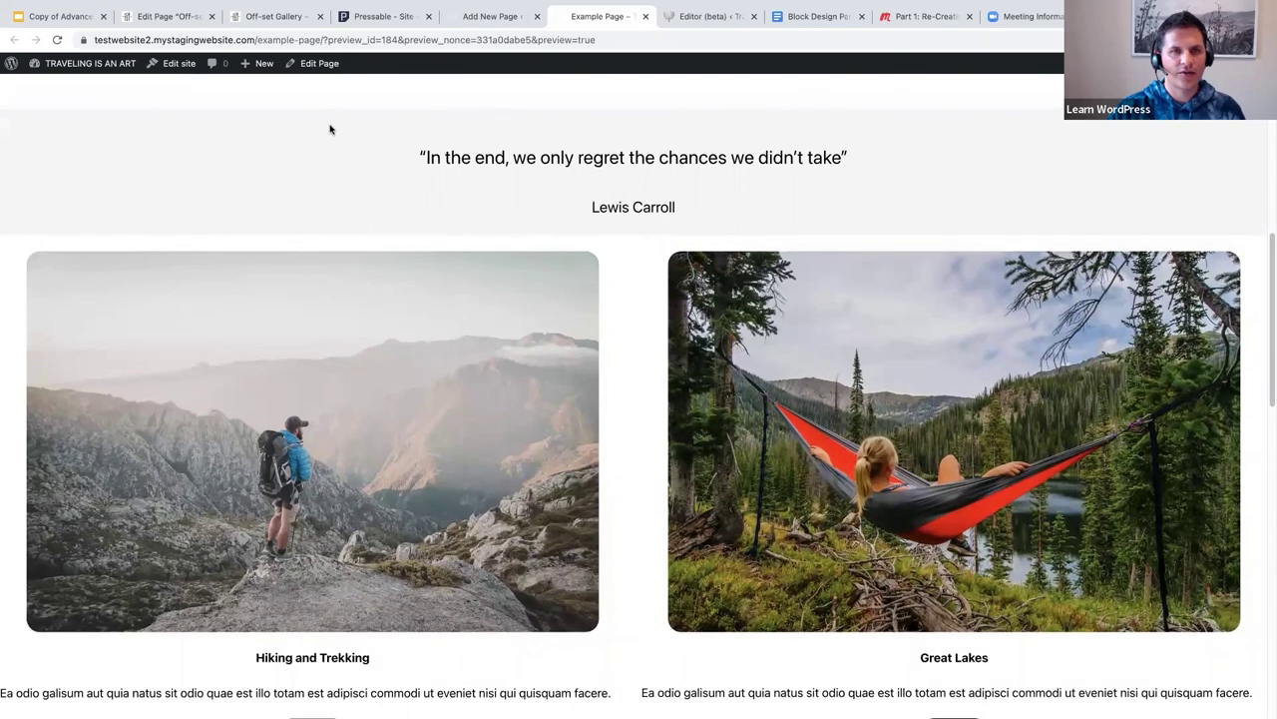
left_click(317, 63)
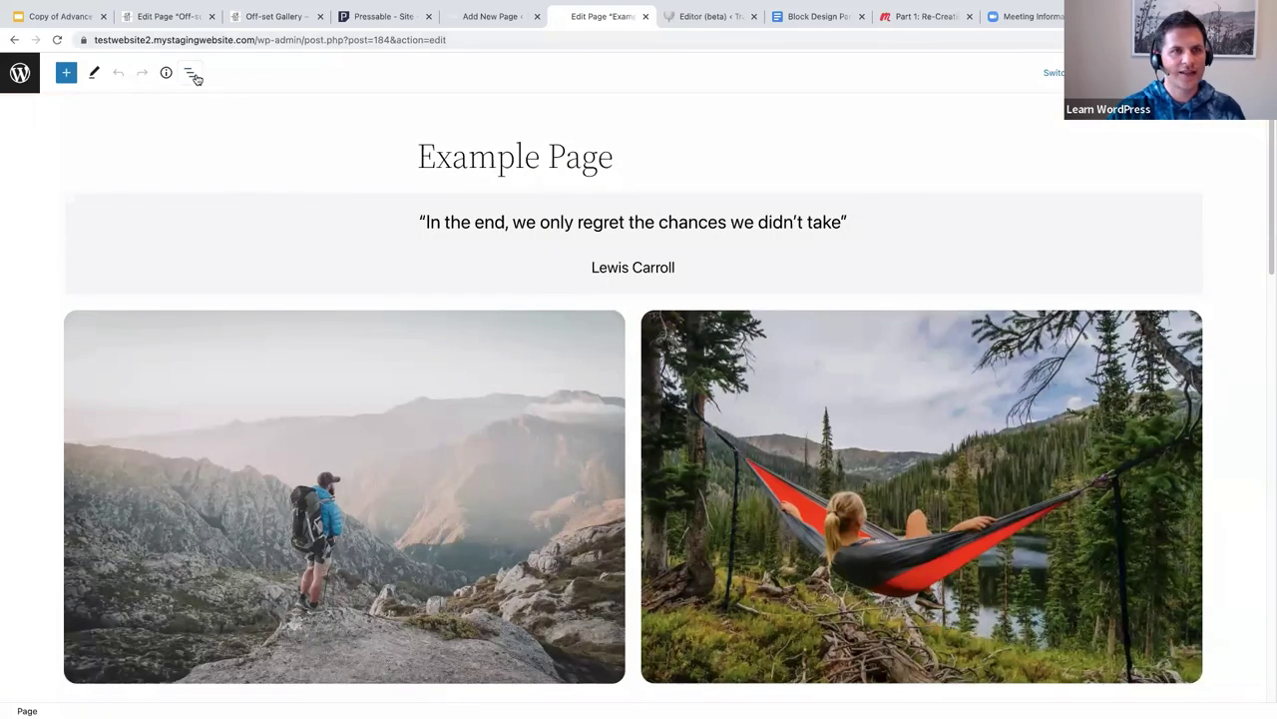
Set the padding of the two-column "Hiking and Trekking" and "Great Lakes" section to 40 px.
left_click(190, 72)
left_click(50, 166)
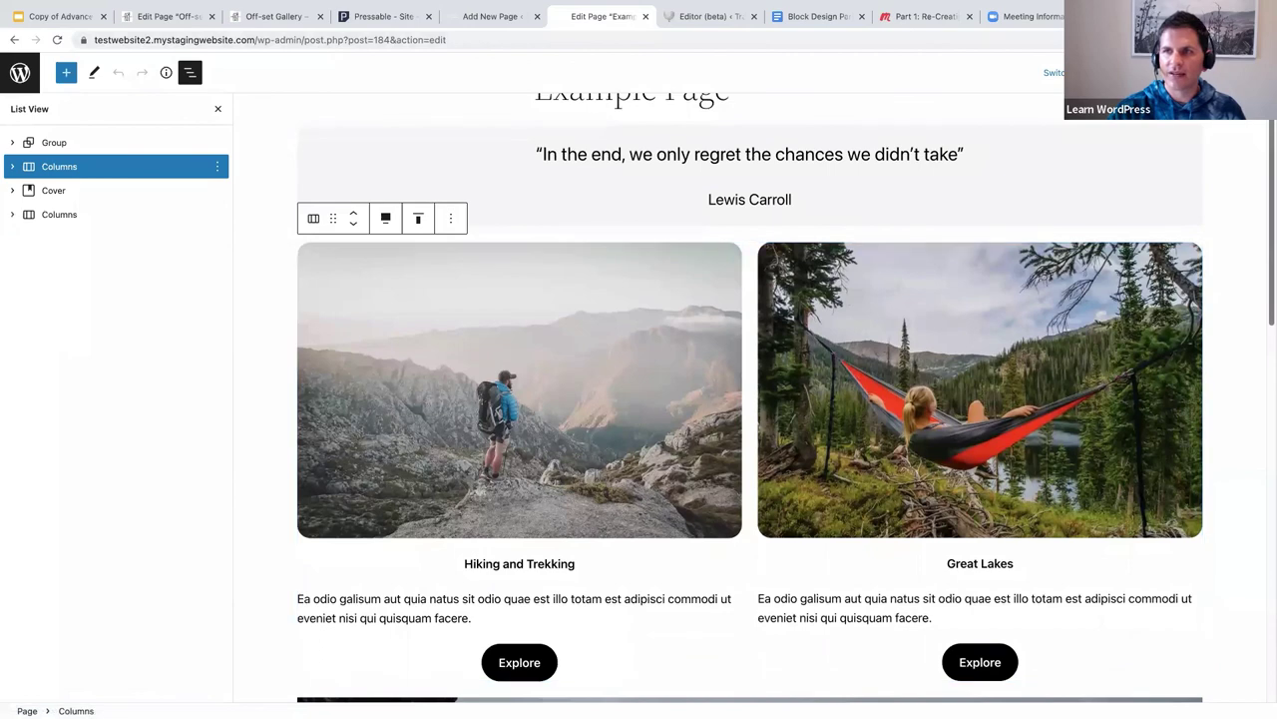
left_click(1243, 72)
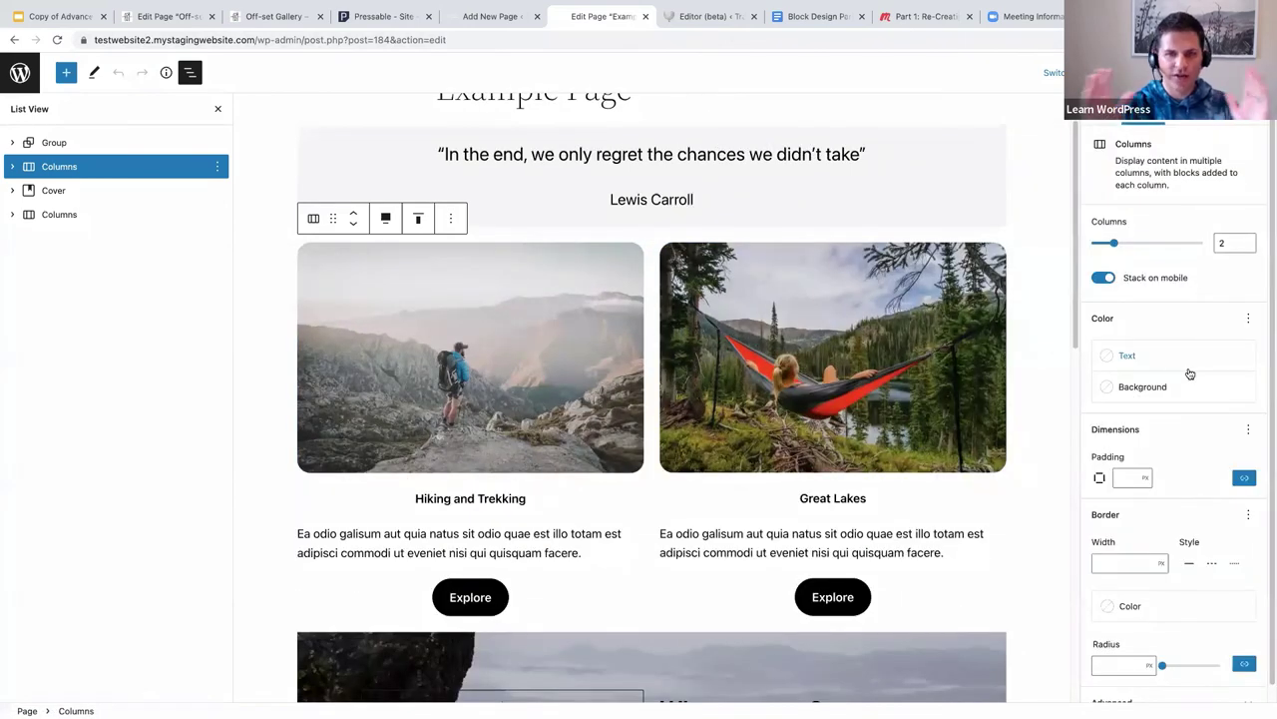
scroll(1204, 436, "down", 1)
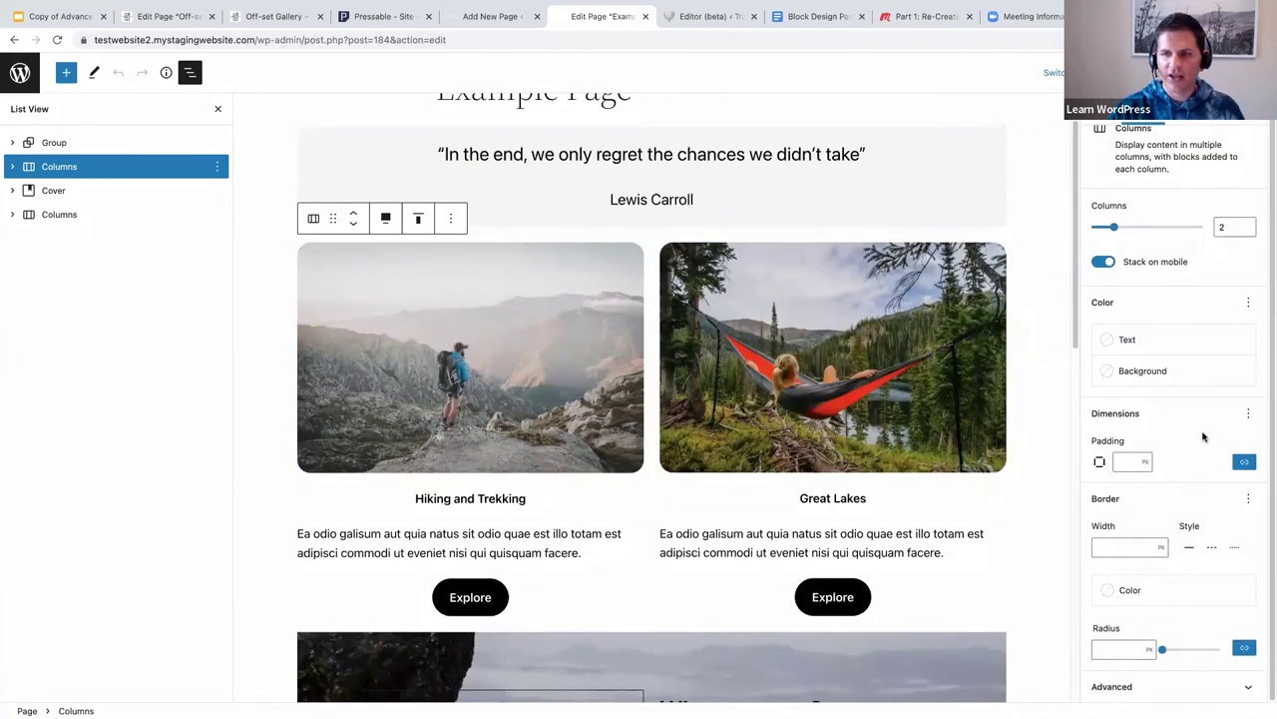
left_click(1129, 461)
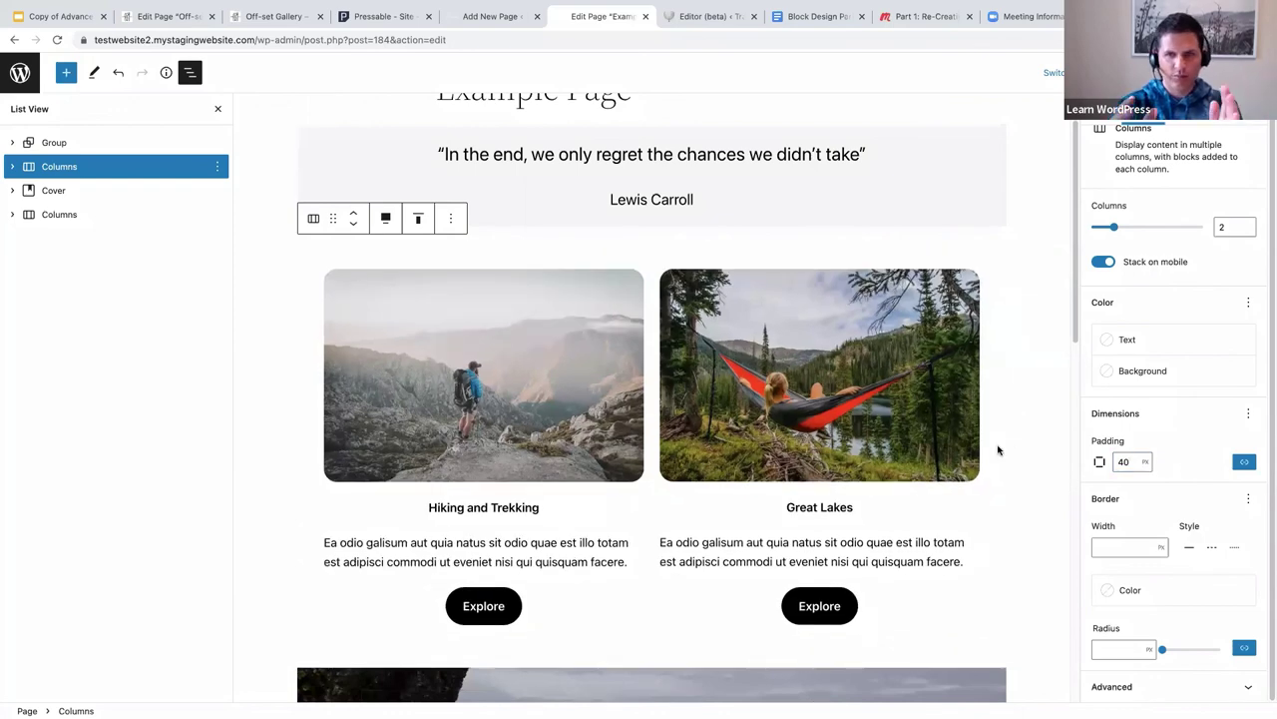
scroll(778, 382, "down", 1)
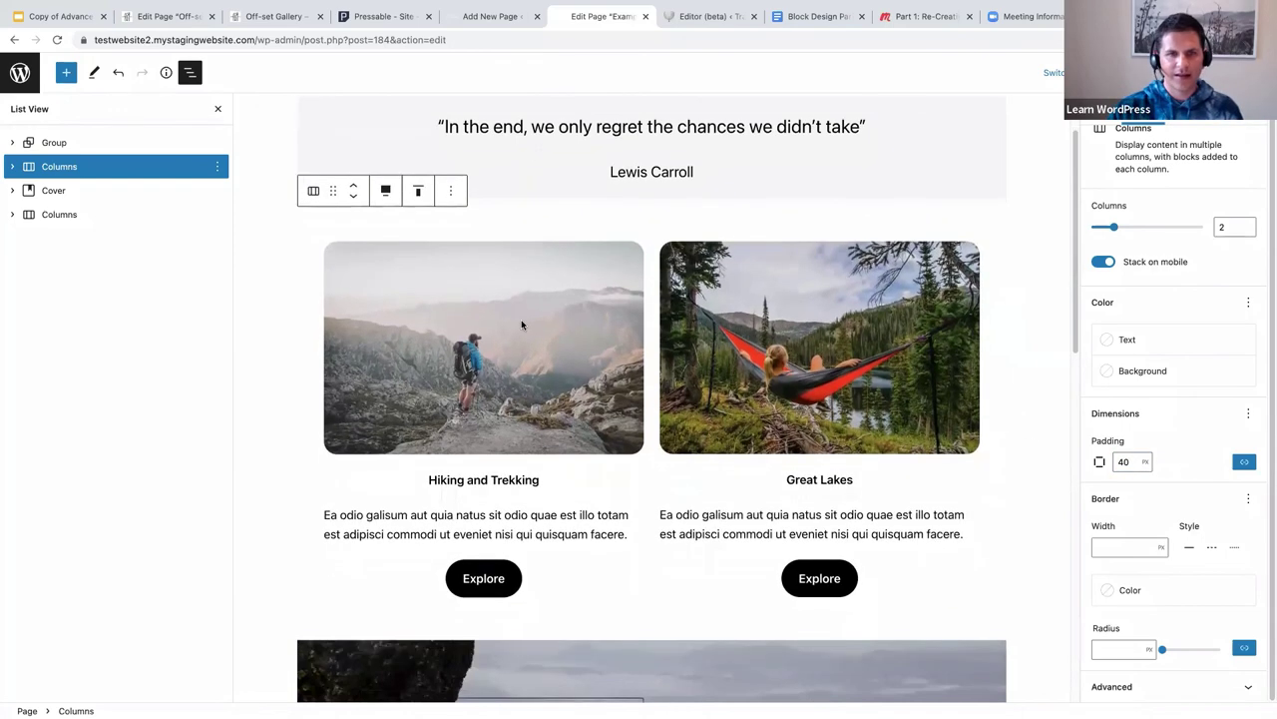
Set the padding of the three-column "Traveling made easy!" section to 40 px.
left_click(47, 215)
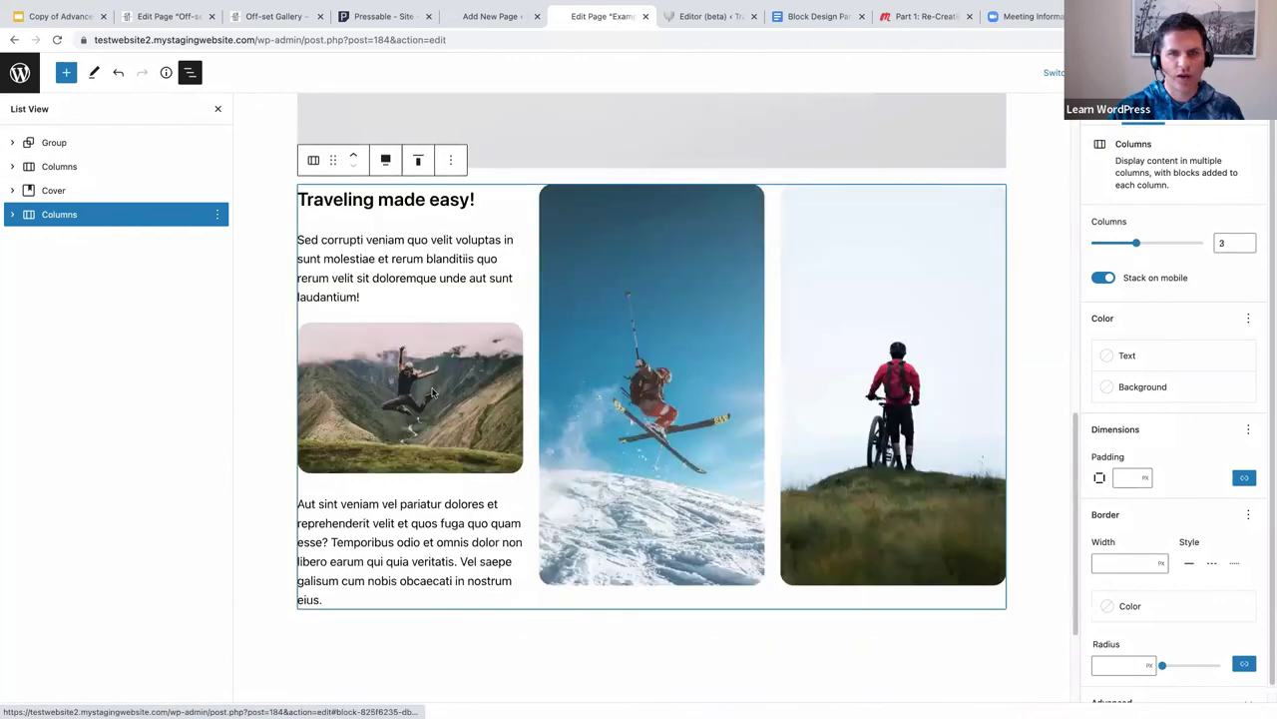
scroll(431, 392, "down", 2)
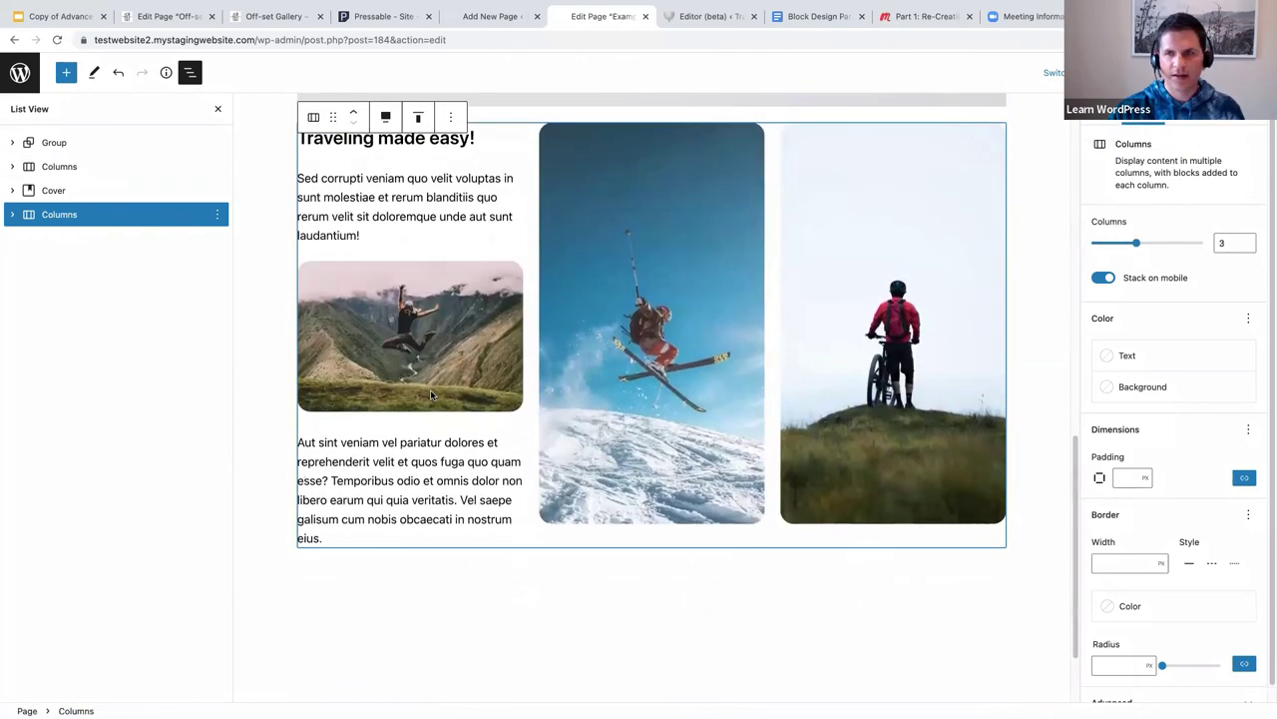
left_click(1129, 477)
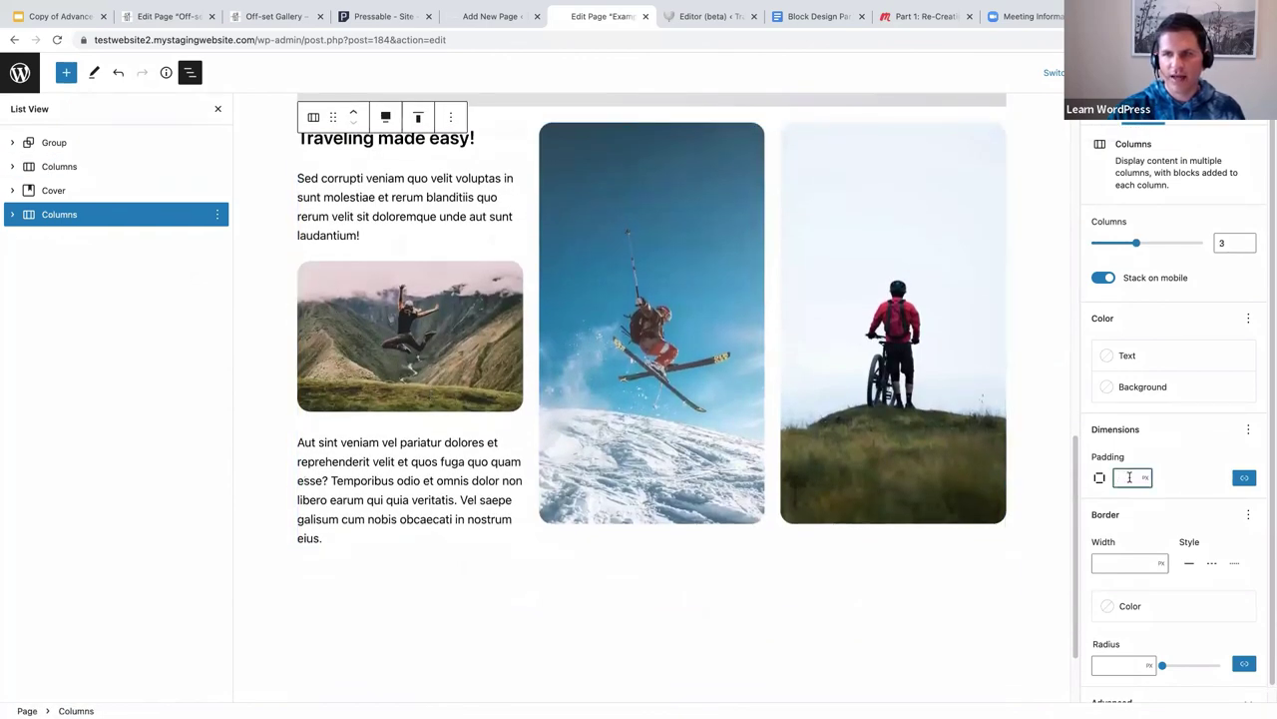
left_click_drag(1130, 471, 1129, 454)
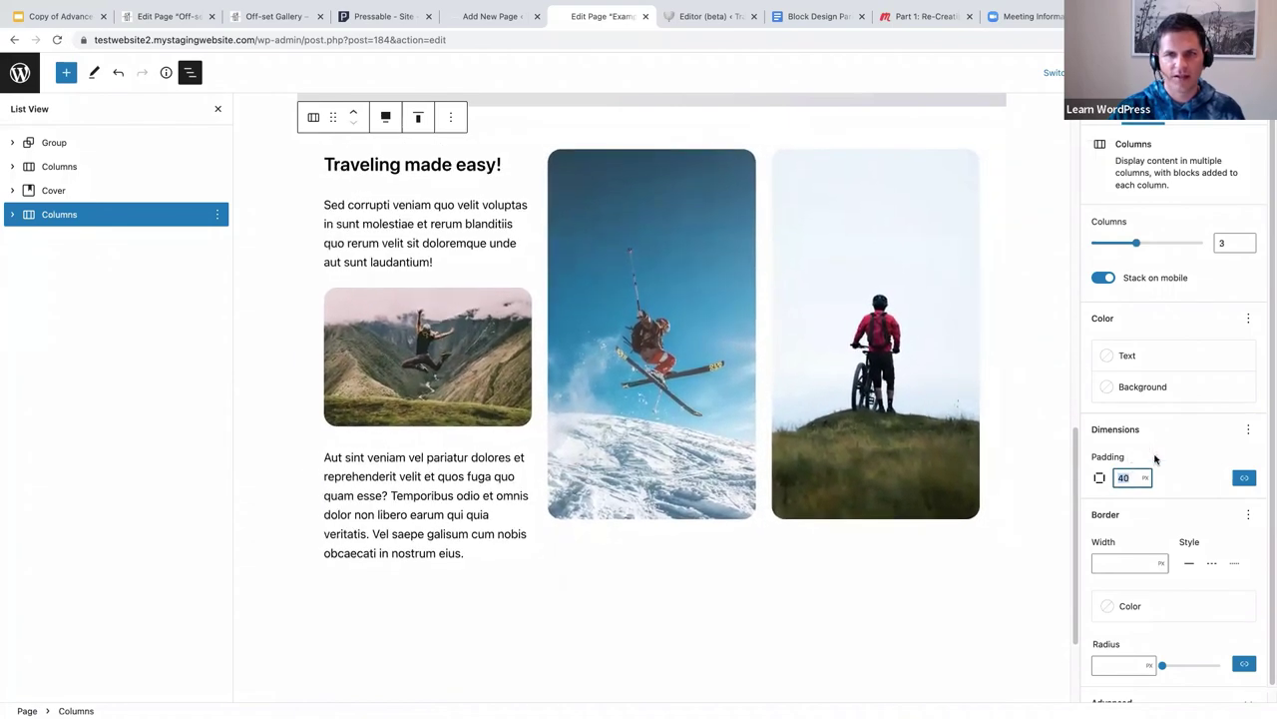
key("Return")
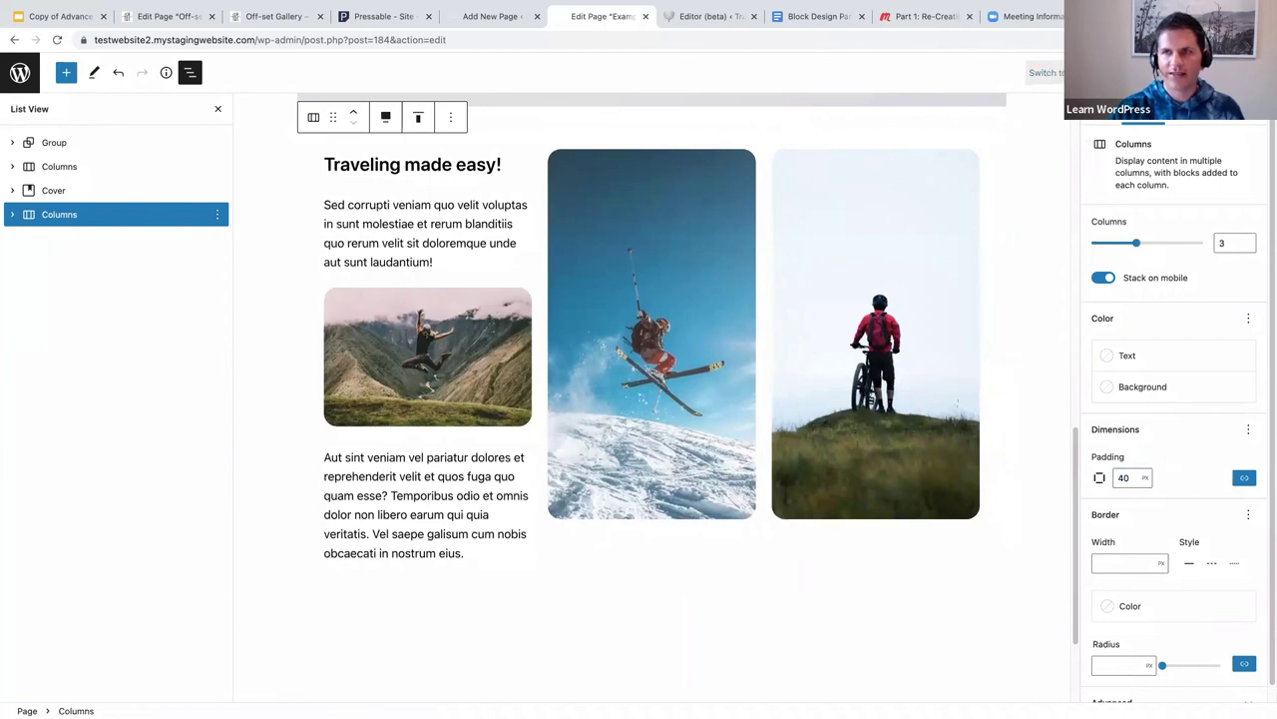
Update the page, preview it in a new browser tab and inspect it in the responsive view.
left_click(1106, 72)
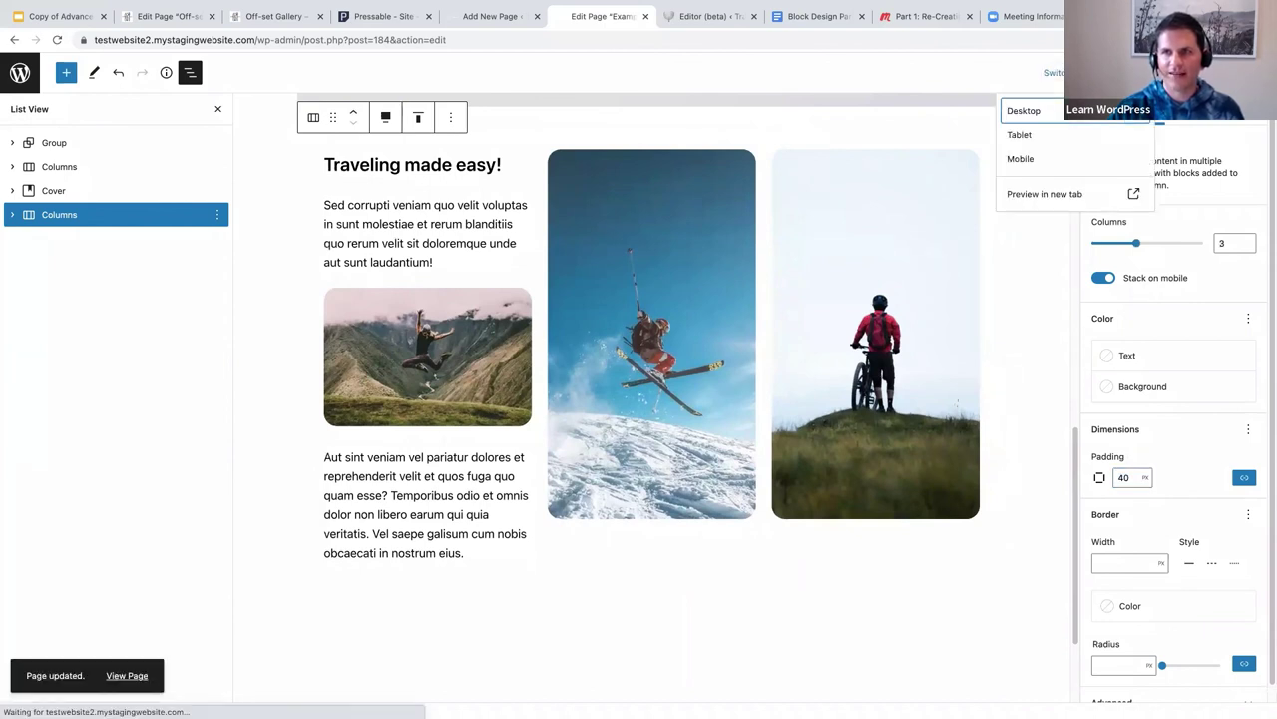
left_click(1042, 198)
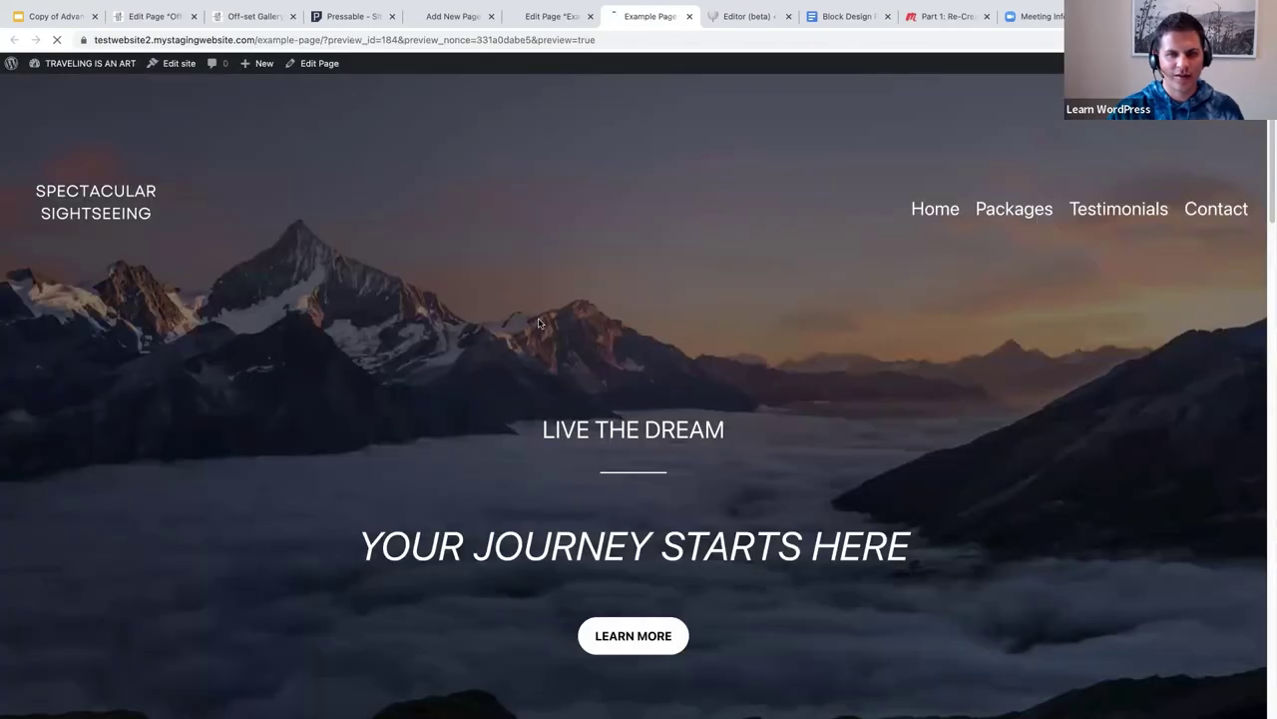
right_click(538, 322)
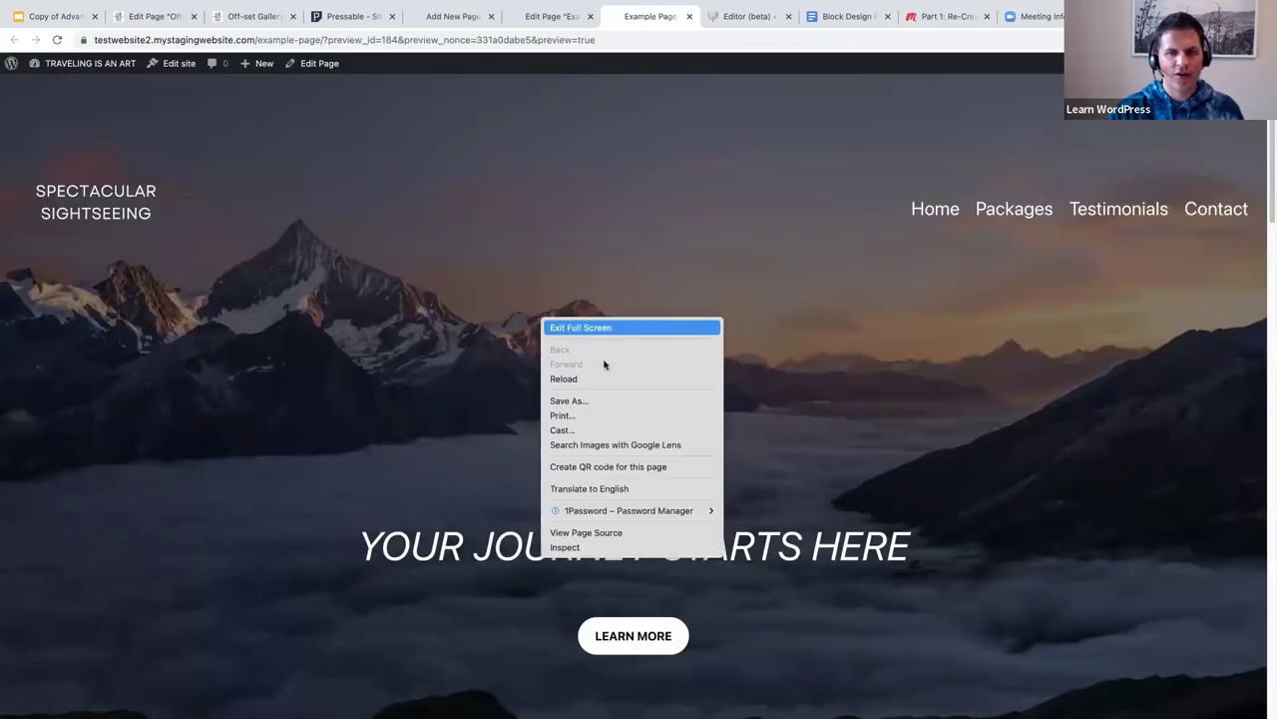
left_click(566, 548)
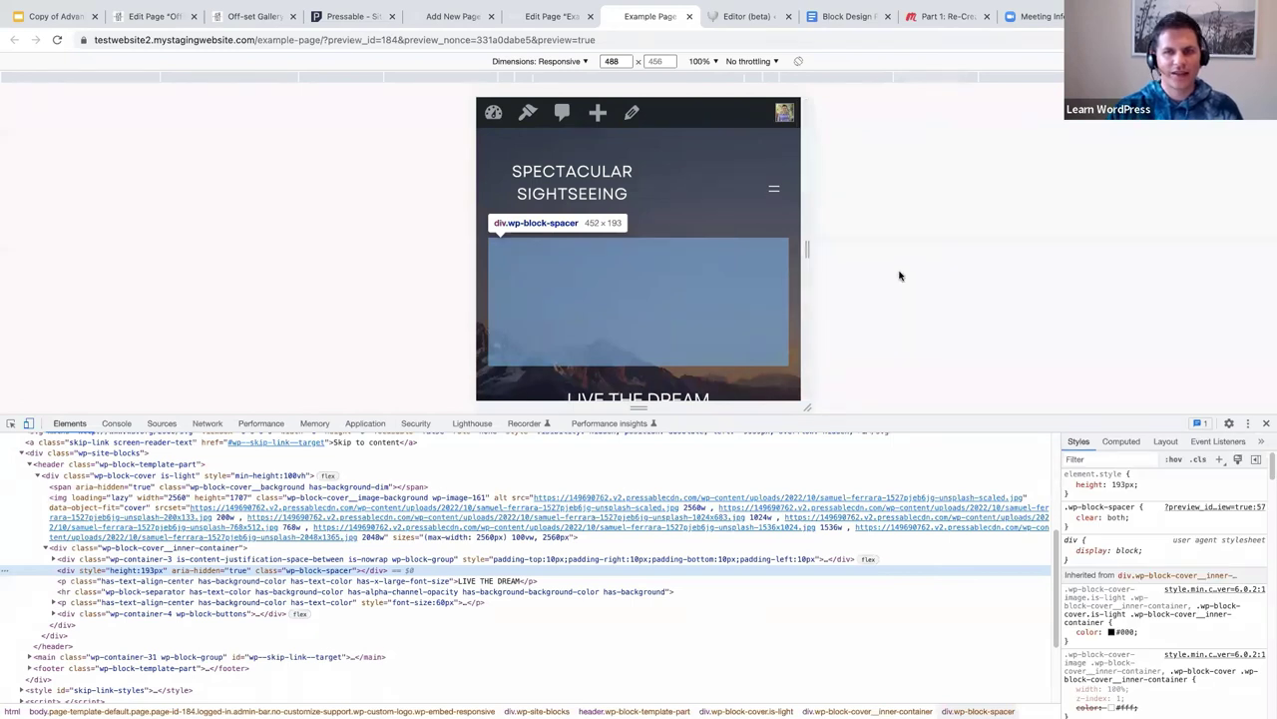
Review the spacing of the mobile layout from the header through the quote to the "Hiking and Trekking" column.
scroll(721, 290, "down", 1)
scroll(726, 291, "down", 5)
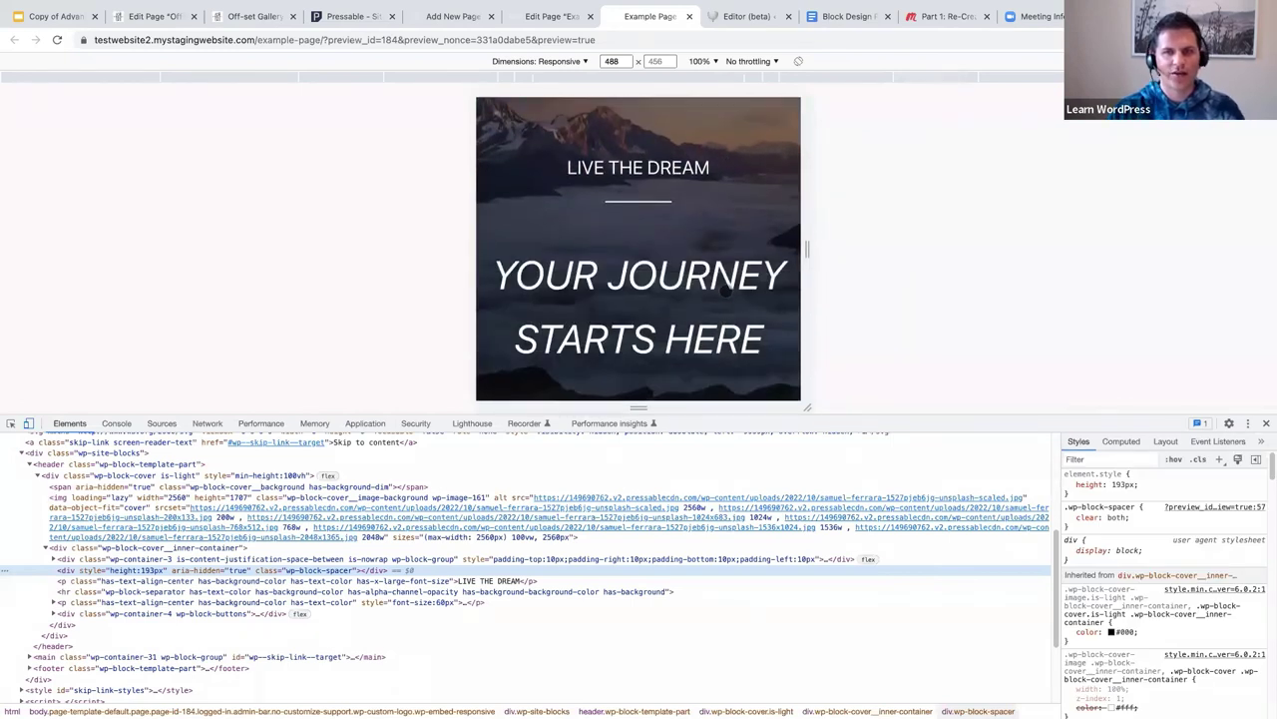
scroll(725, 290, "down", 2)
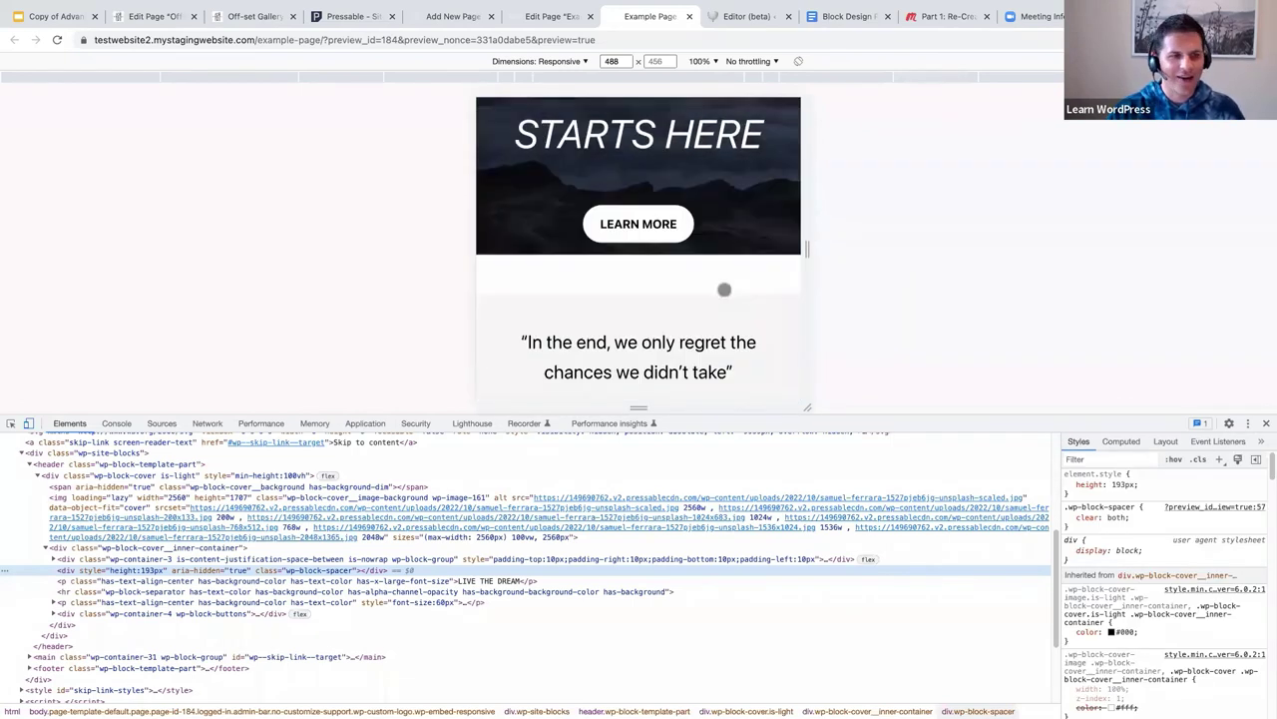
scroll(722, 290, "down", 1)
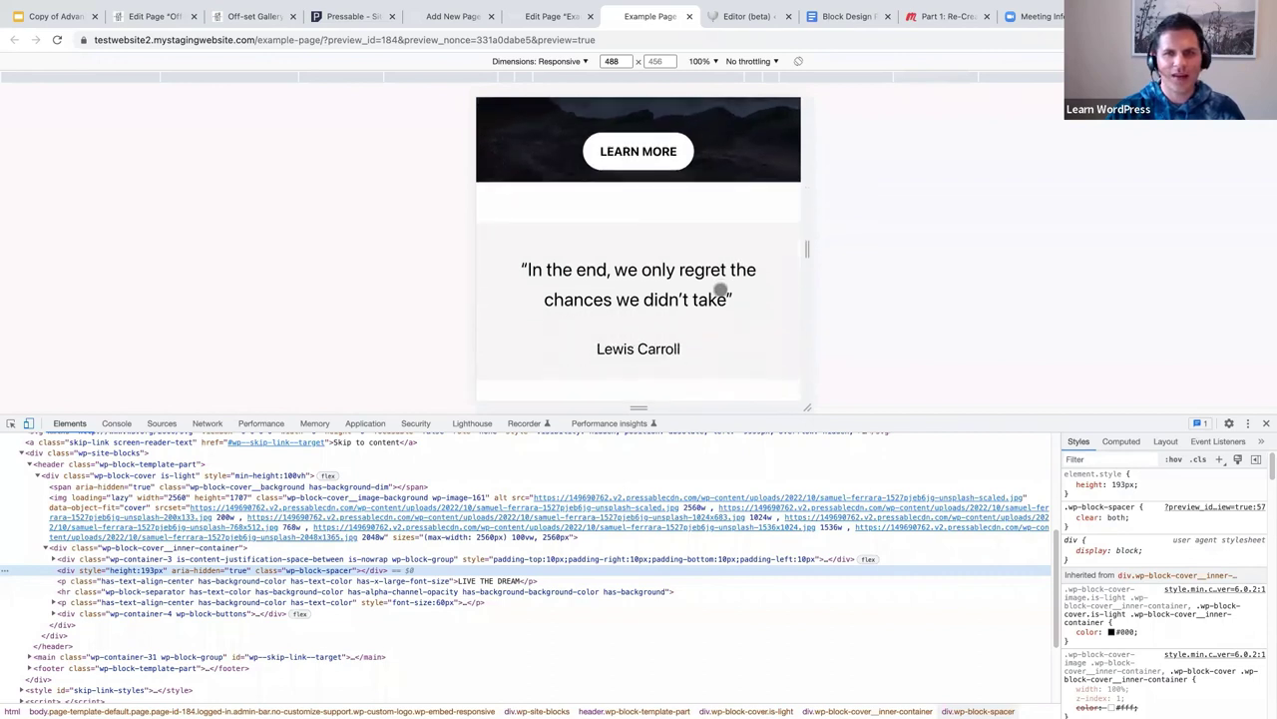
scroll(720, 290, "down", 5)
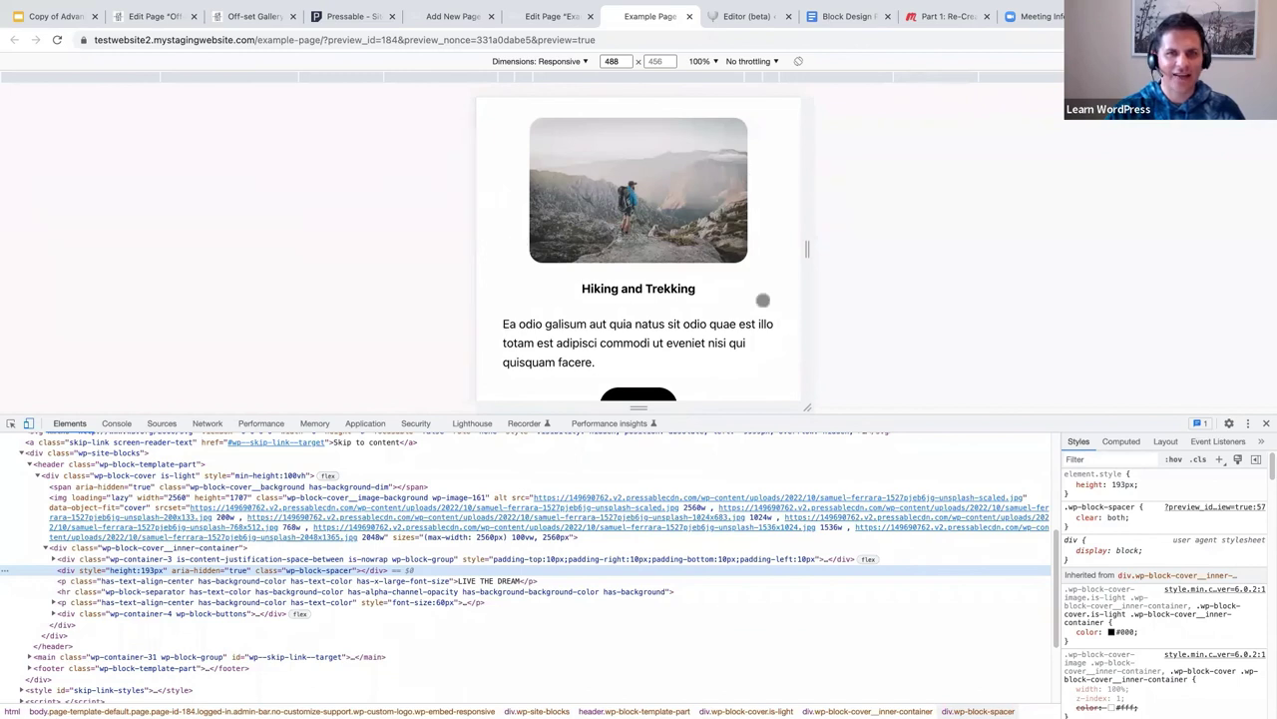
Review the mobile layout from the "Hiking and Trekking" column down to the footer, then return to the full-width page by closing the developer tools.
scroll(776, 328, "down", 1)
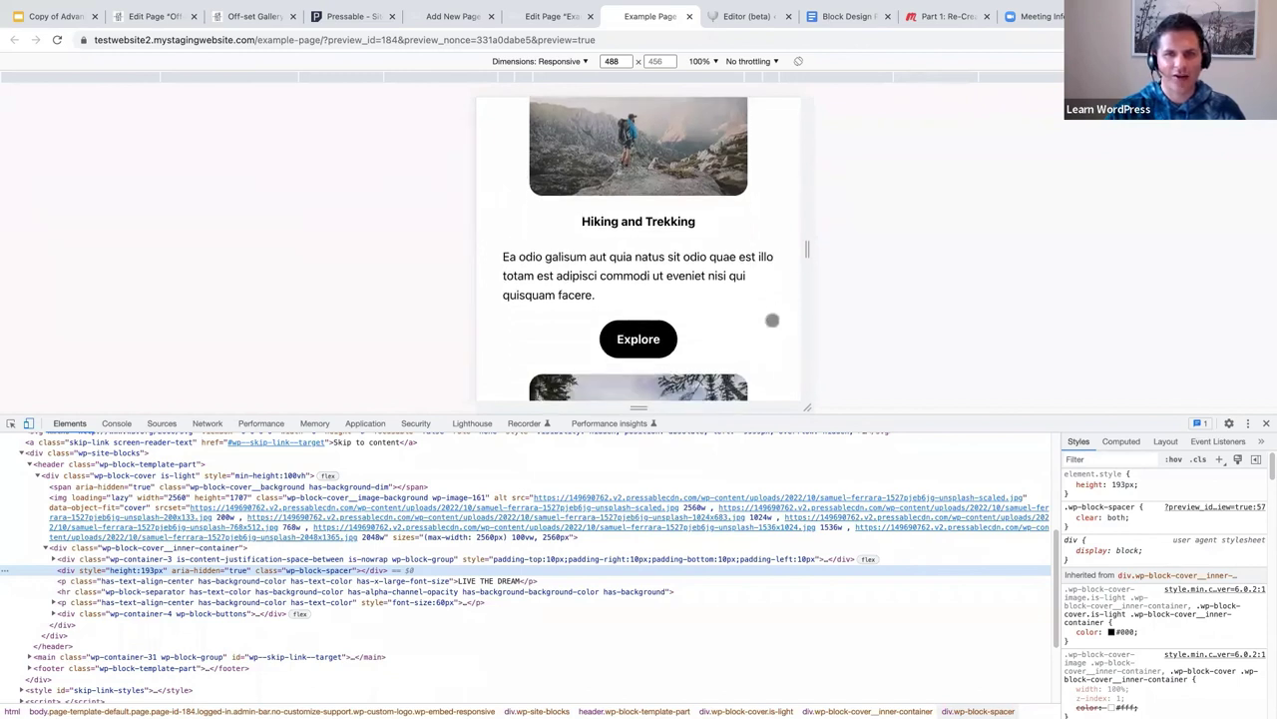
scroll(770, 319, "down", 3)
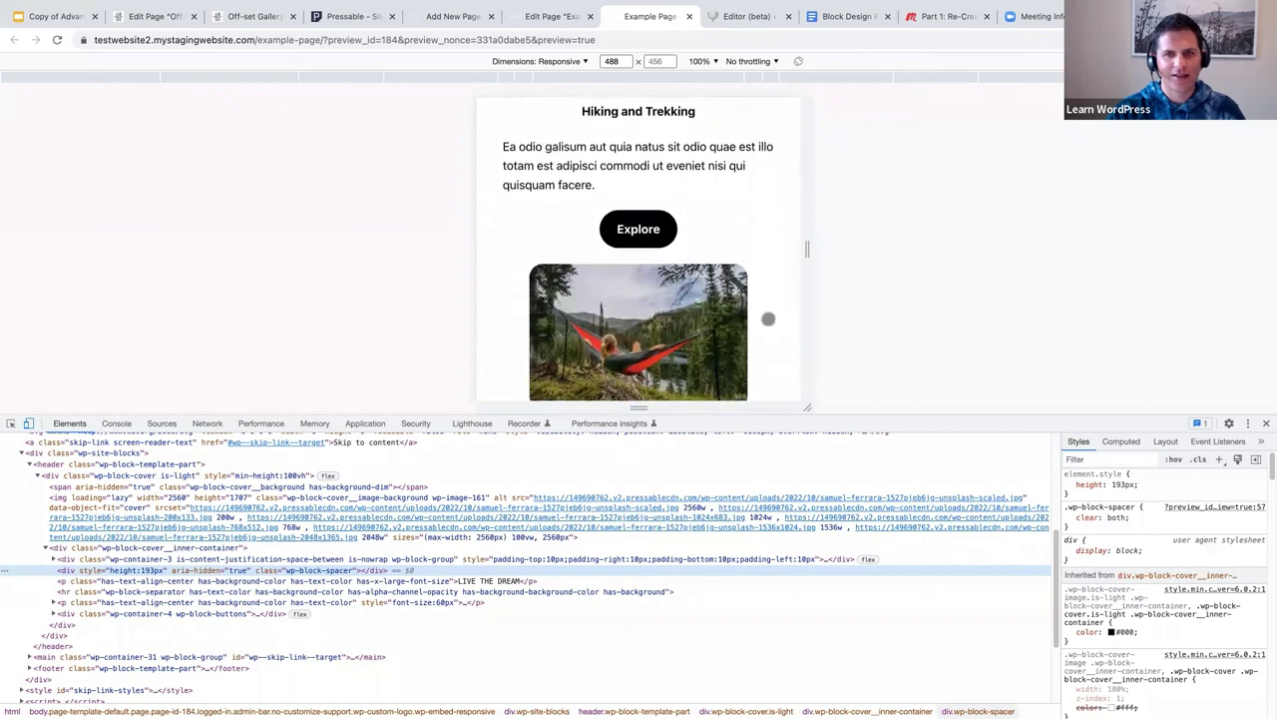
scroll(766, 318, "down", 5)
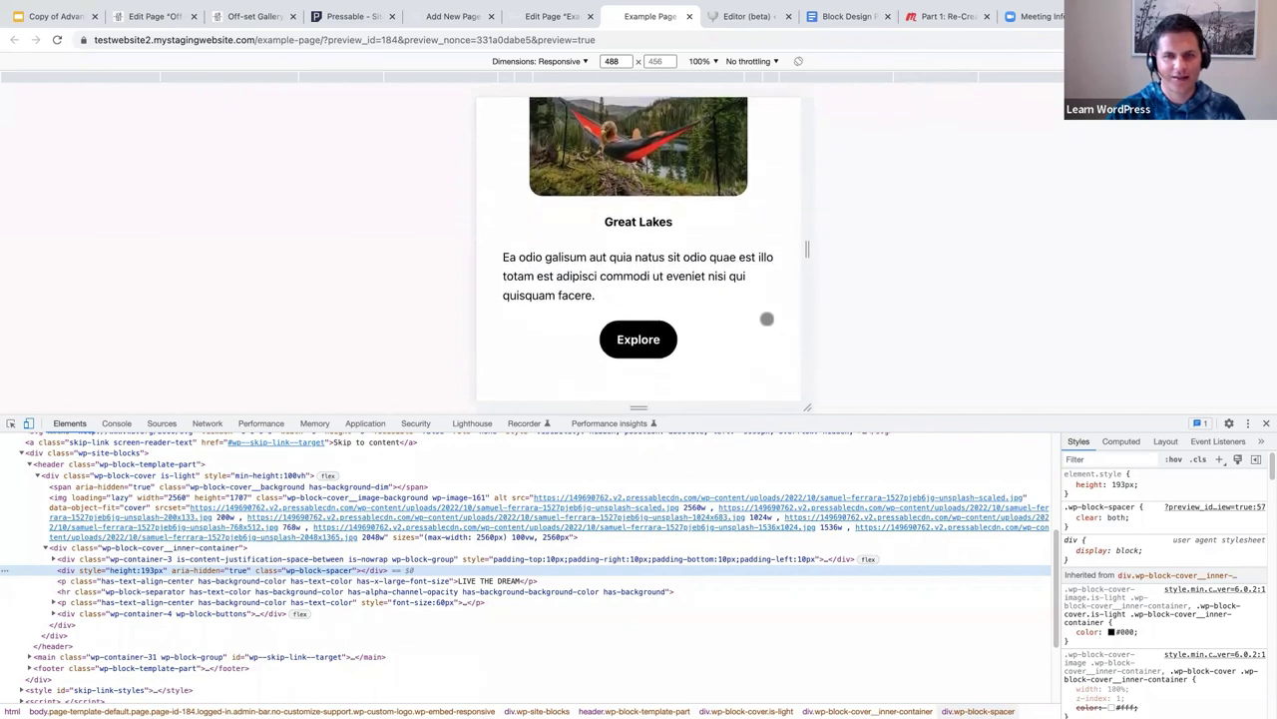
scroll(764, 316, "down", 2)
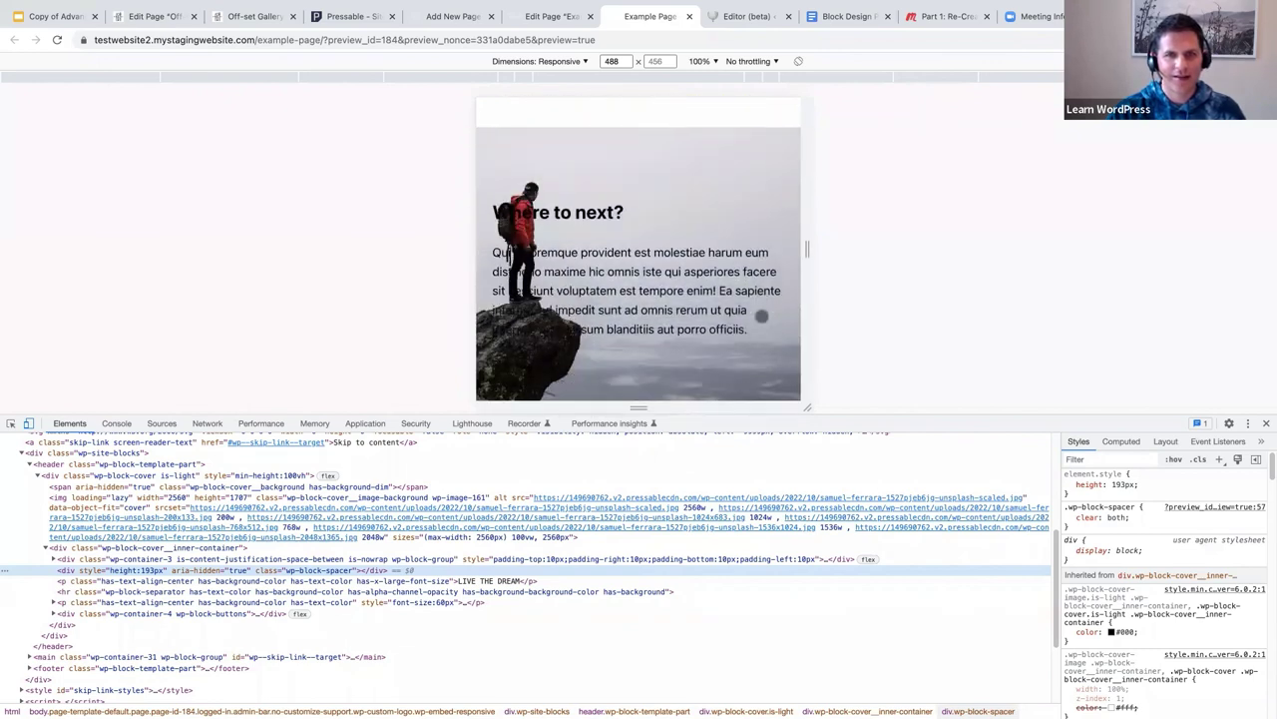
scroll(753, 308, "down", 5)
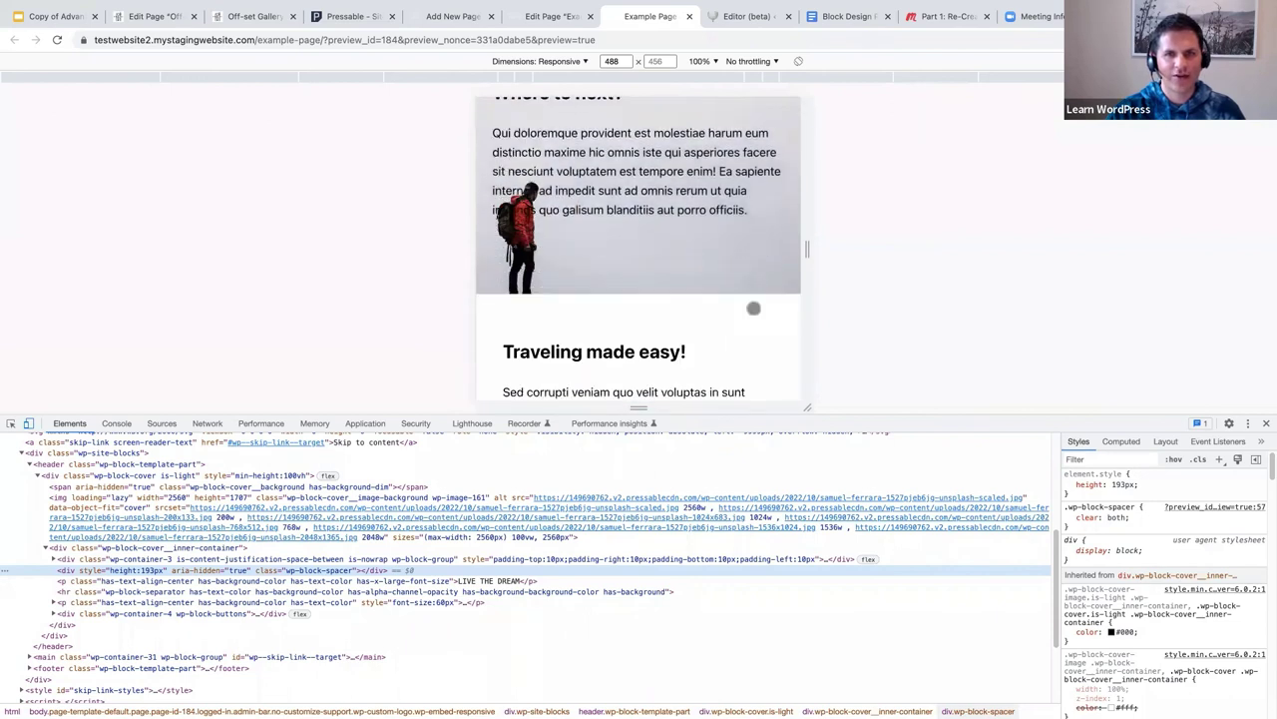
scroll(754, 308, "down", 4)
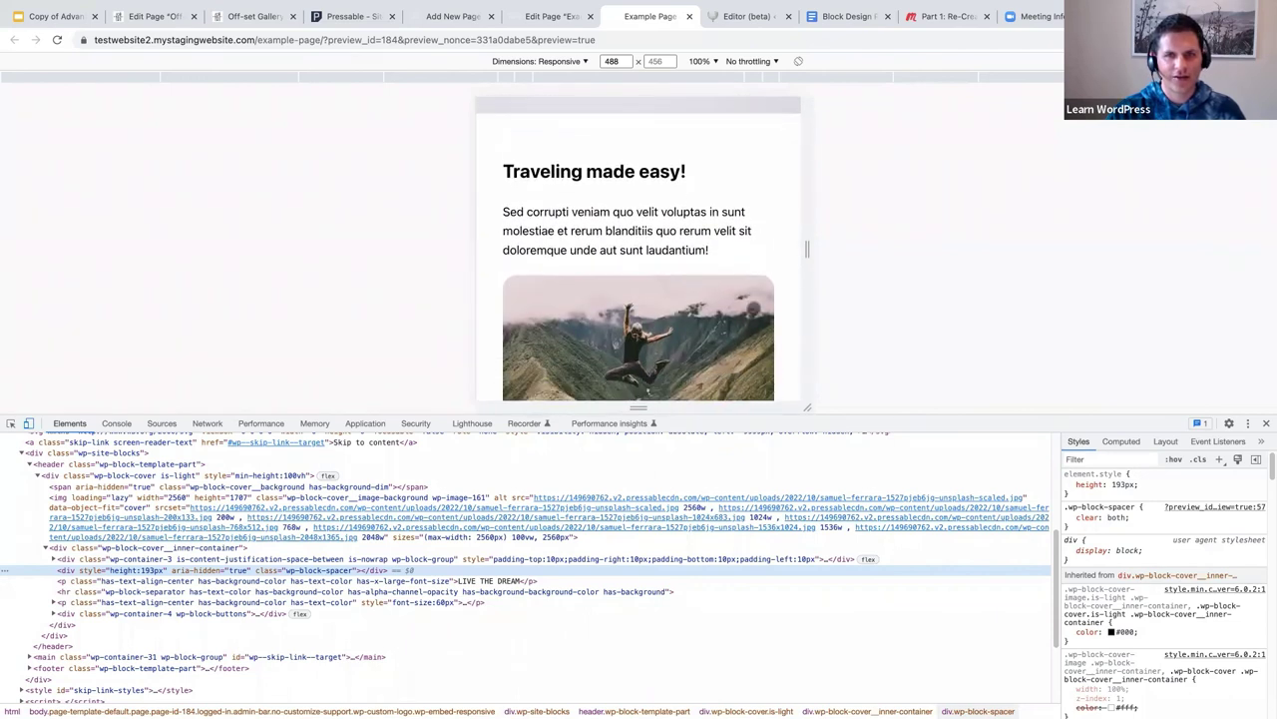
scroll(754, 307, "down", 5)
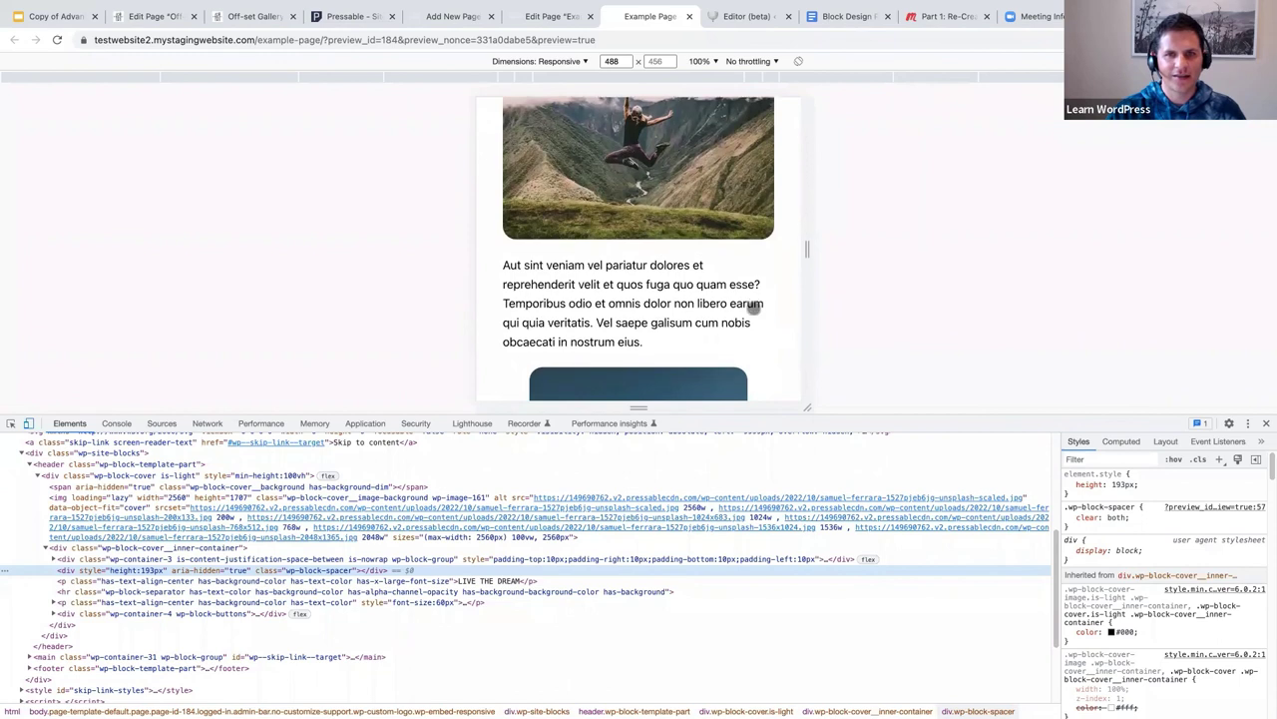
scroll(752, 308, "down", 5)
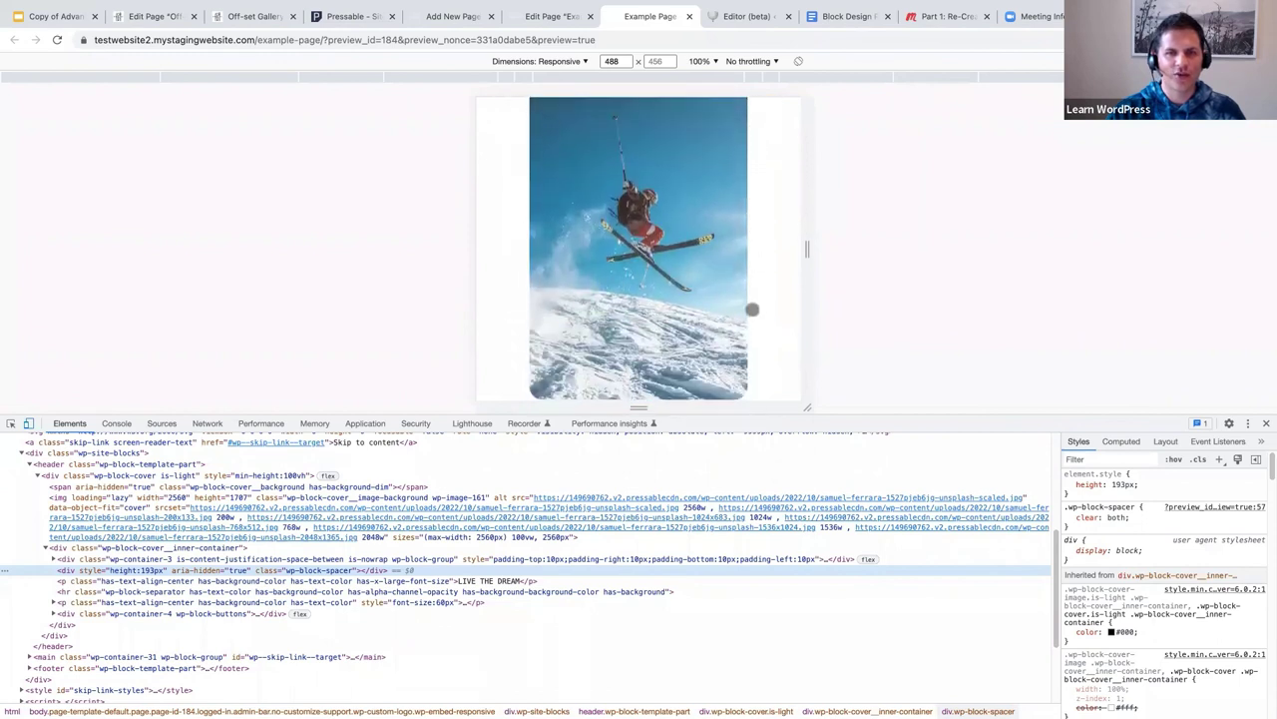
scroll(753, 309, "down", 5)
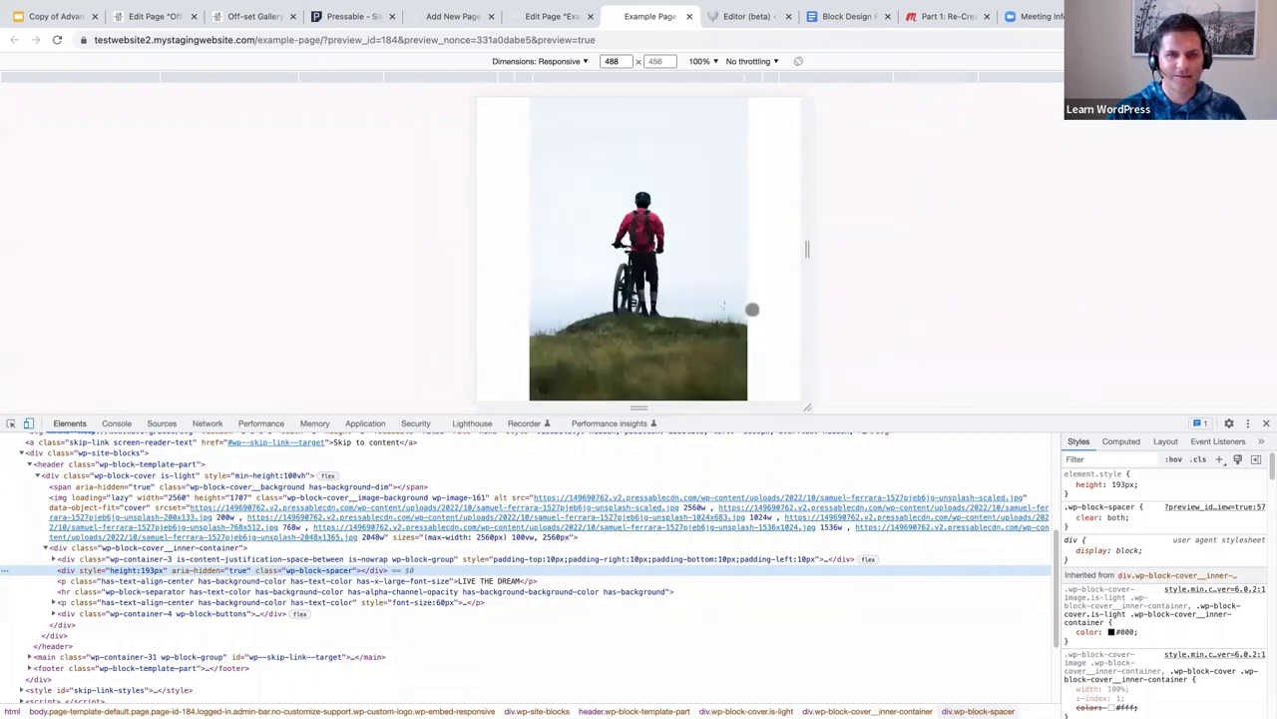
scroll(752, 309, "down", 2)
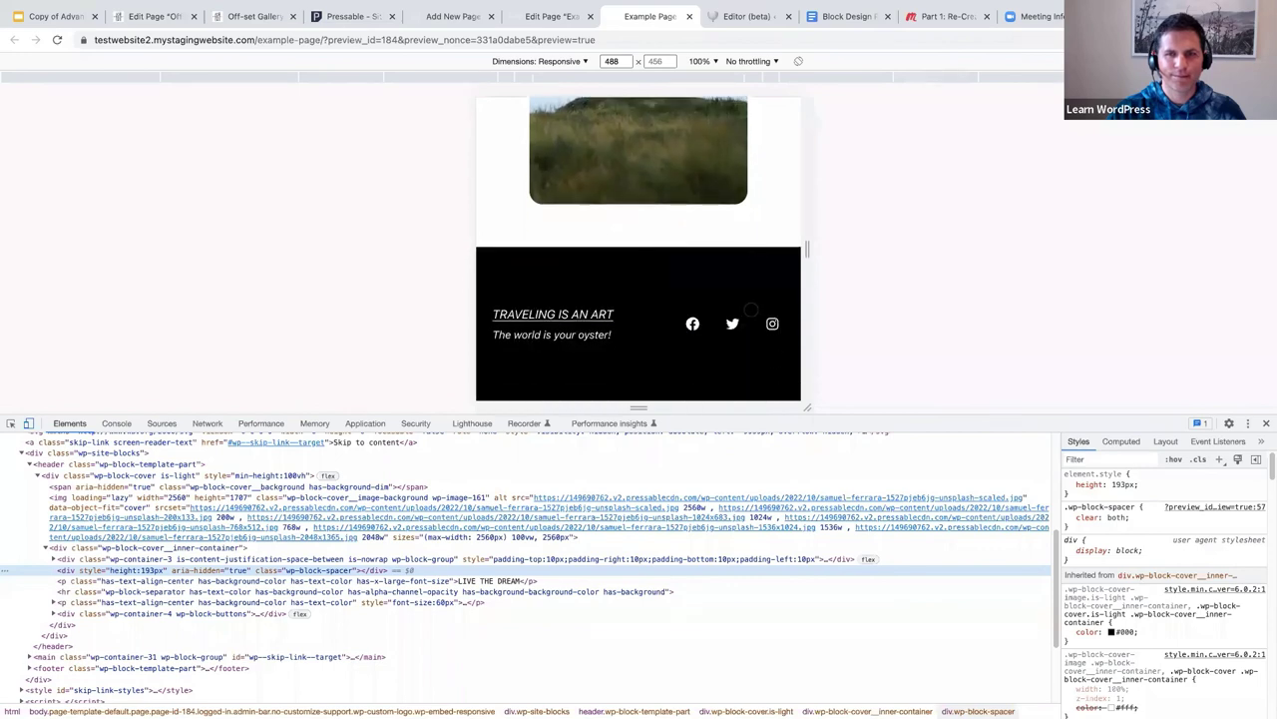
scroll(753, 311, "up", 10)
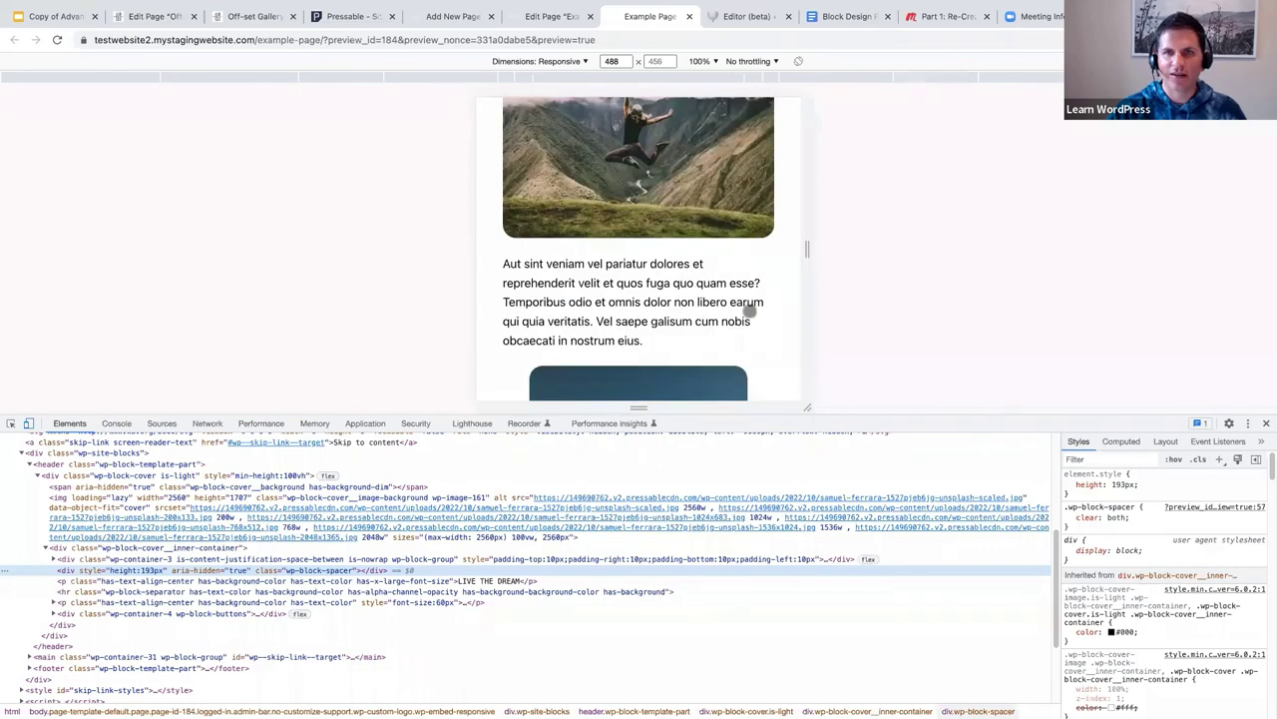
scroll(750, 310, "up", 6)
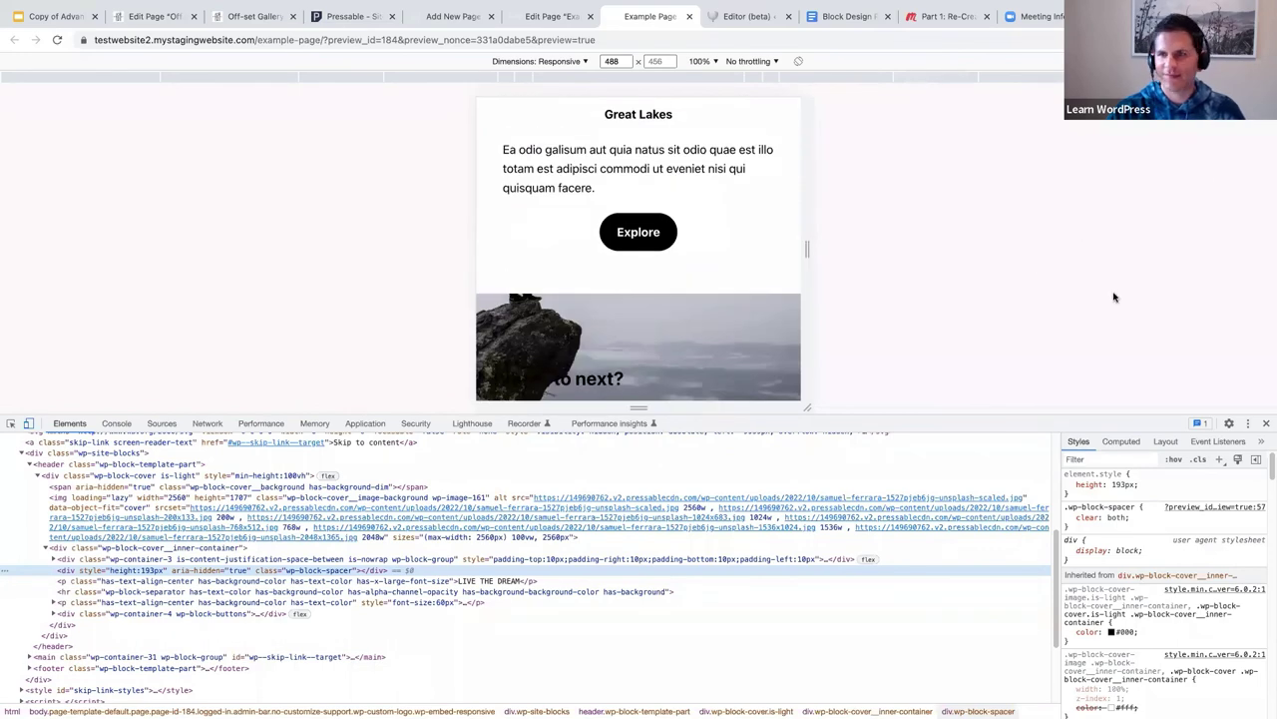
left_click(1265, 425)
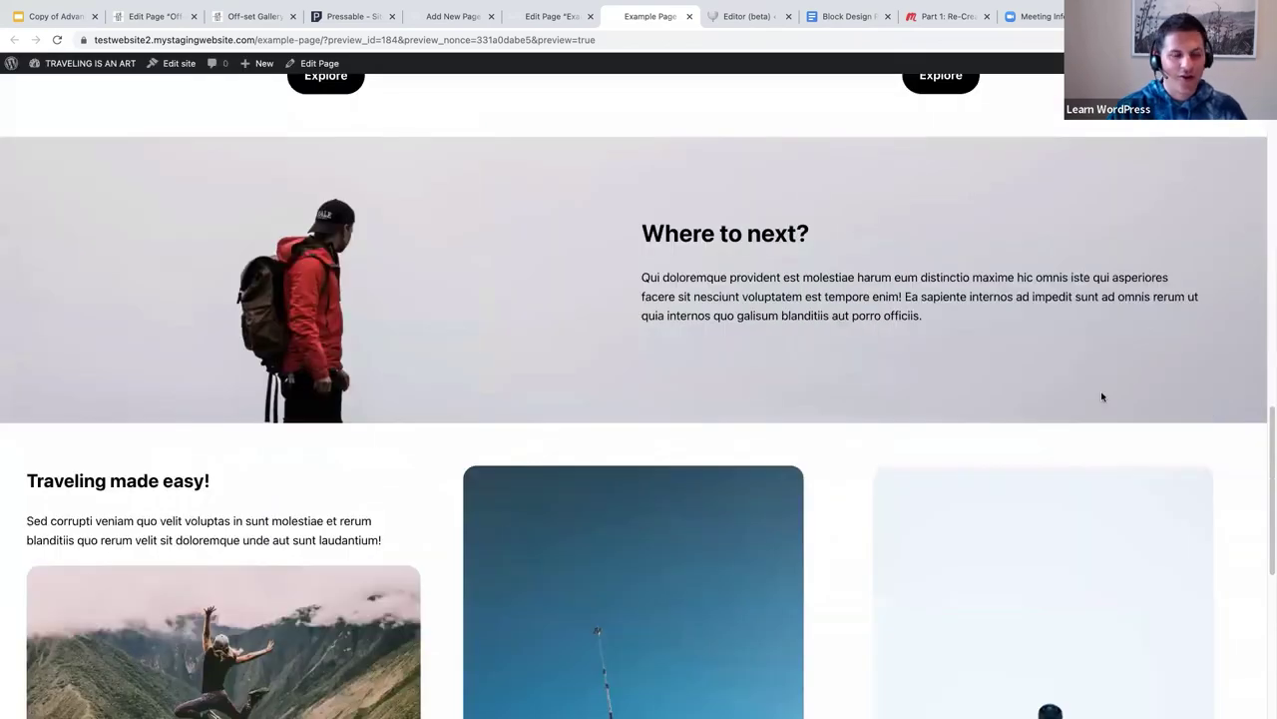